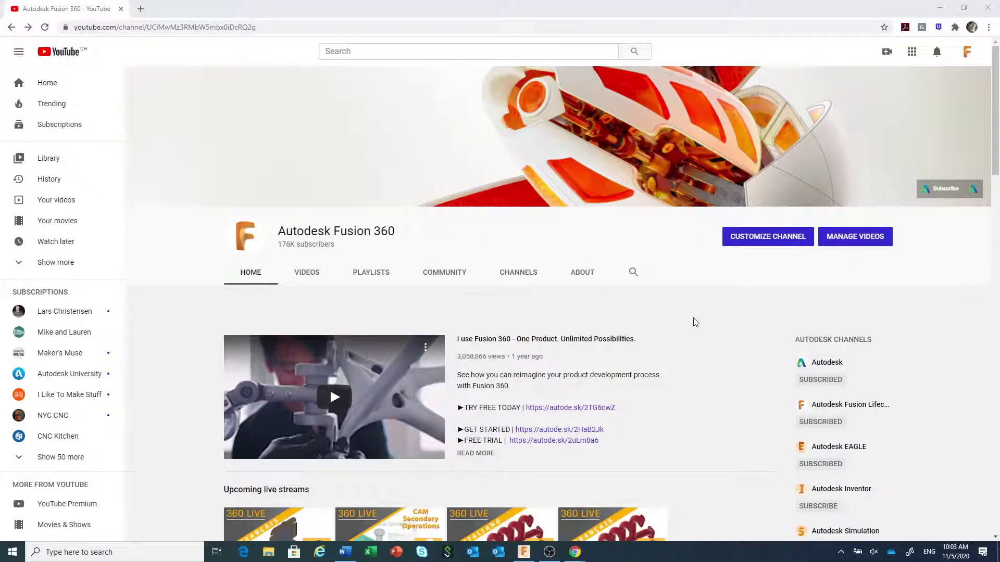
Step: Browse the Autodesk Fusion 360 YouTube channel and open its French content playlist, "Contenu Fusion 360 en Français"
{"action": "scroll", "coordinate": [693, 318], "scroll_direction": "down", "scroll_amount": 1}
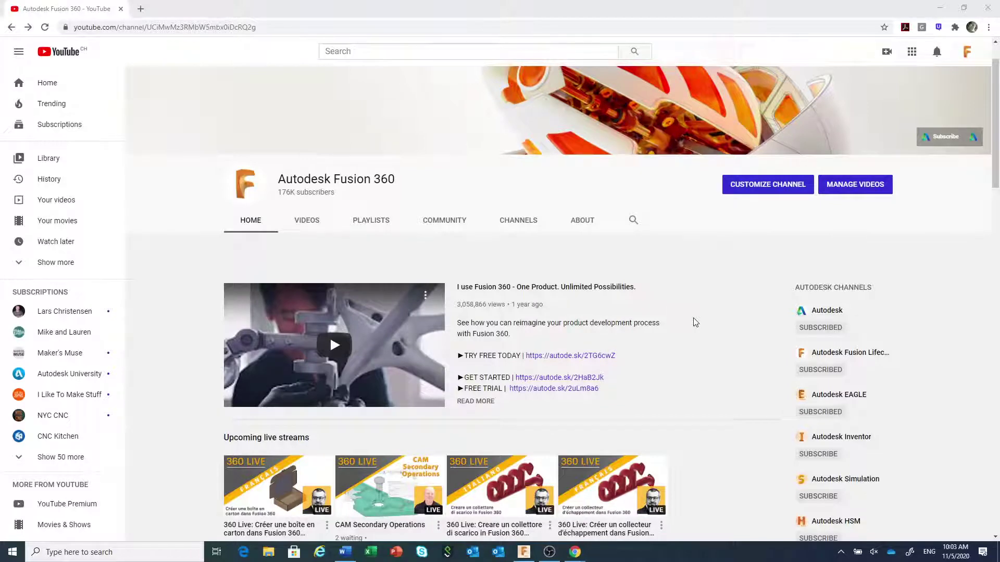
{"action": "left_click", "coordinate": [20, 262]}
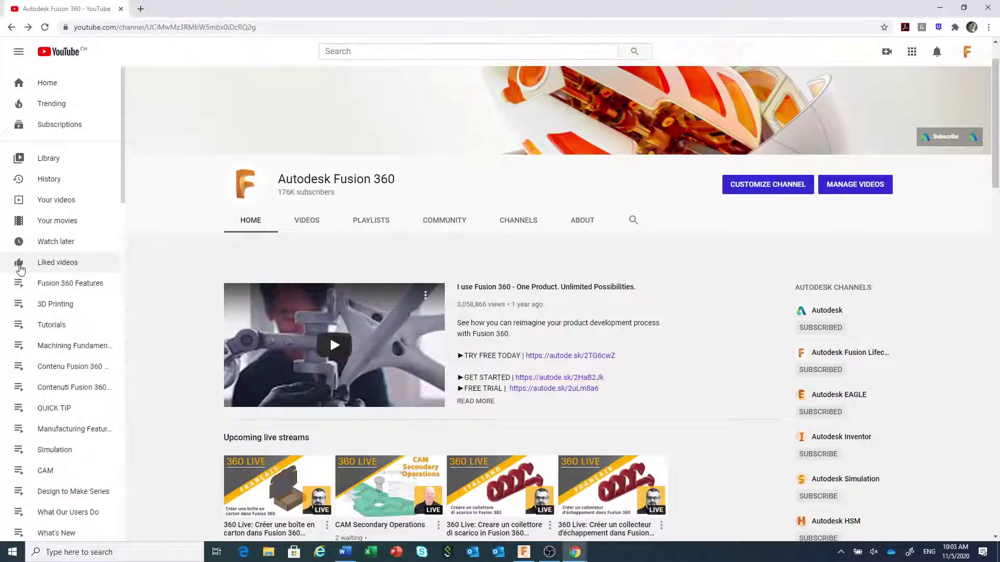
{"action": "left_click", "coordinate": [70, 370]}
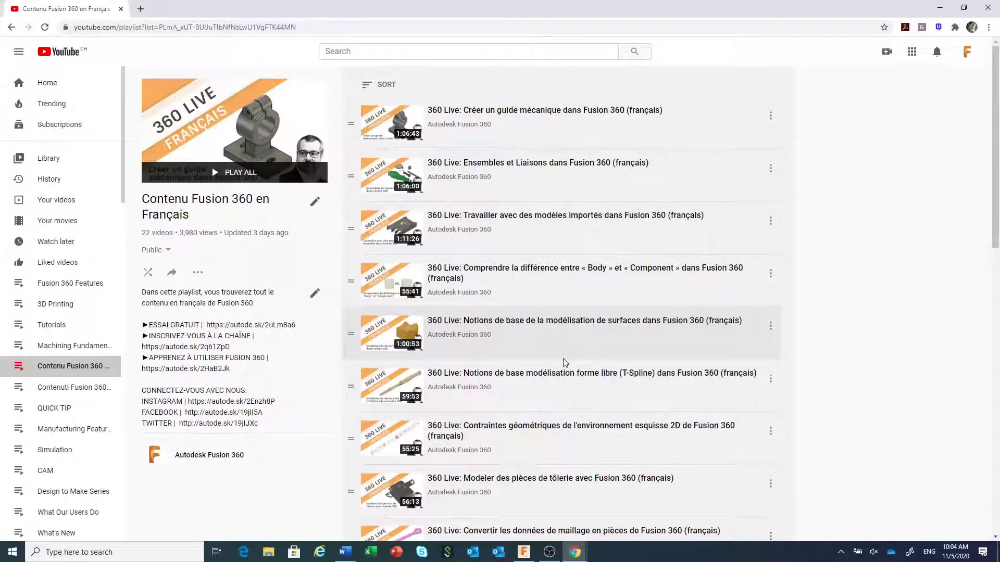
Step: Switch to Fusion 360 and inspect the closed cardboard box model from its front and underside
{"action": "left_click", "coordinate": [520, 554]}
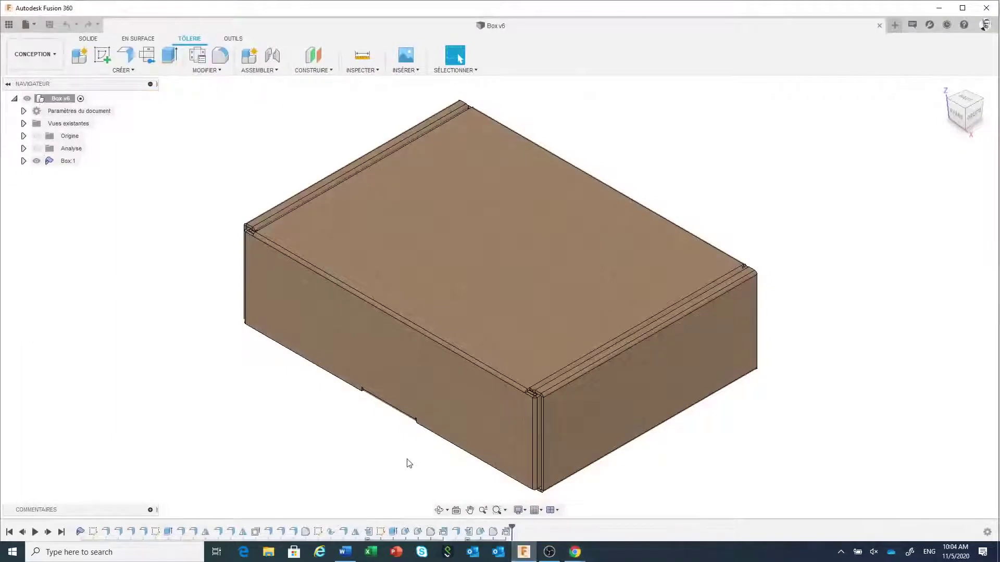
{"action": "scroll", "coordinate": [407, 413], "scroll_direction": "down", "scroll_amount": 2}
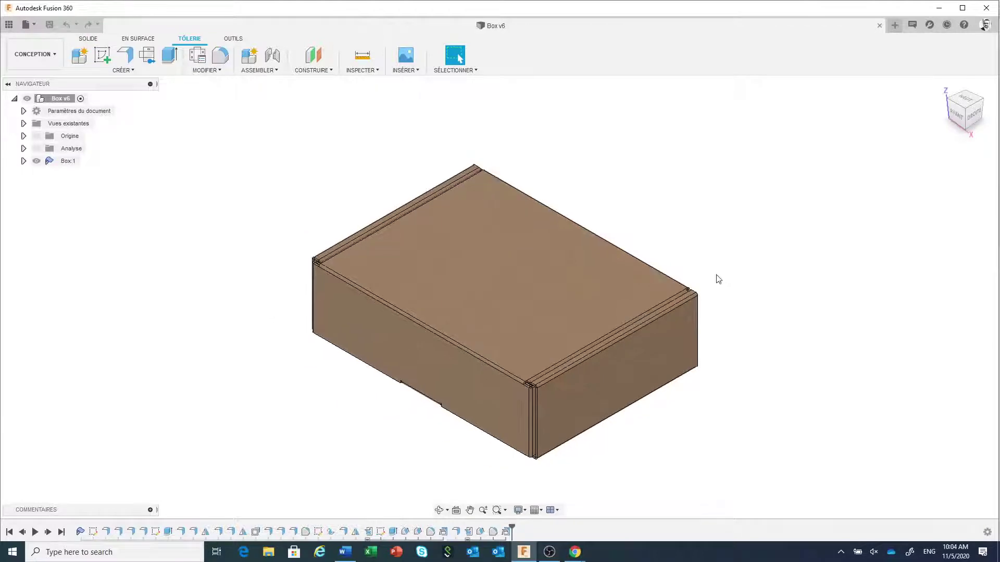
{"action": "middle_click_drag", "start_coordinate": [723, 278], "coordinate": [776, 219], "text": "shift"}
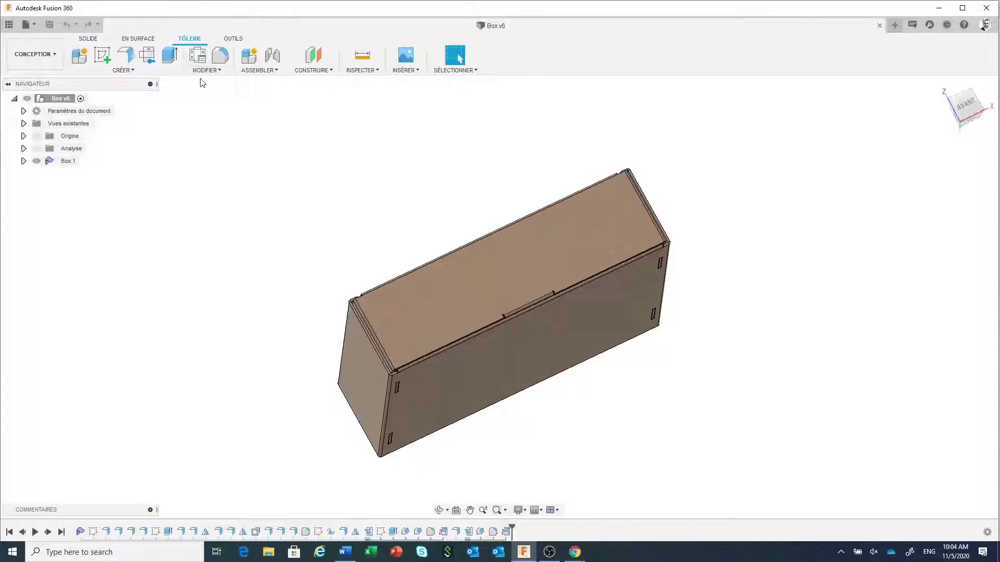
Step: Preview the box unfolded with all bends flattened and its slotted bottom face as the fixed entity, then cancel the unfold
{"action": "left_click", "coordinate": [221, 73]}
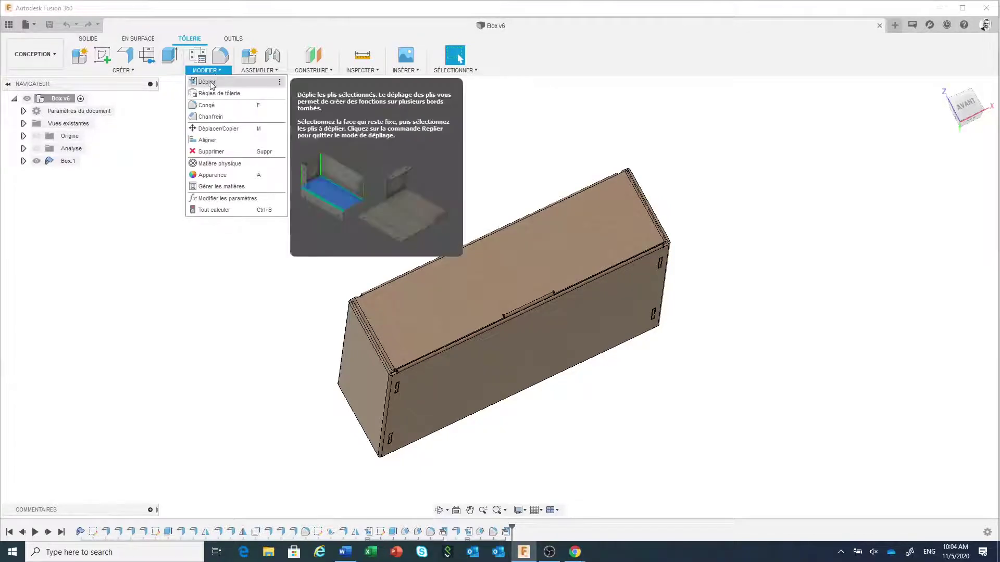
{"action": "left_click", "coordinate": [205, 82]}
{"action": "left_click", "coordinate": [482, 371]}
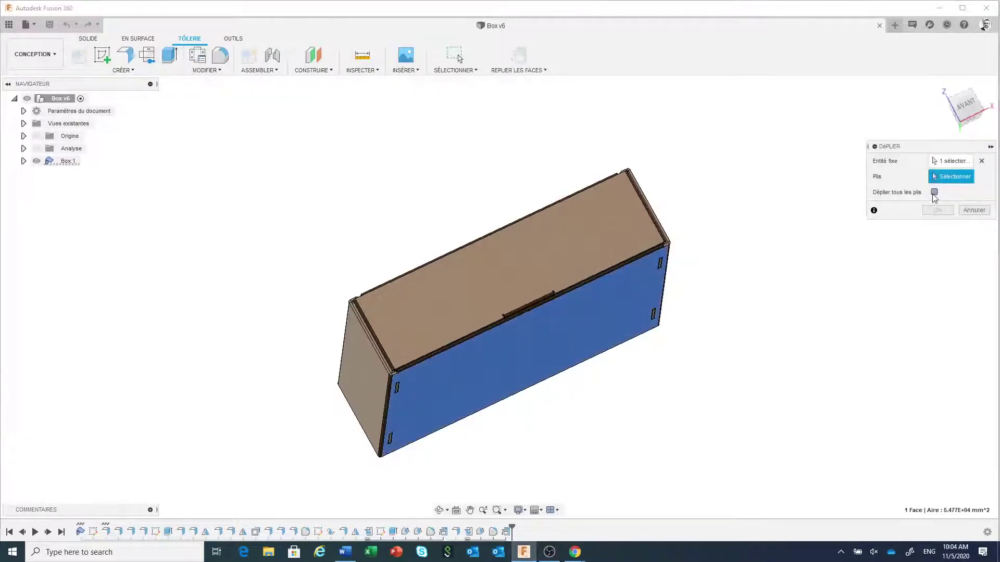
{"action": "left_click", "coordinate": [934, 192]}
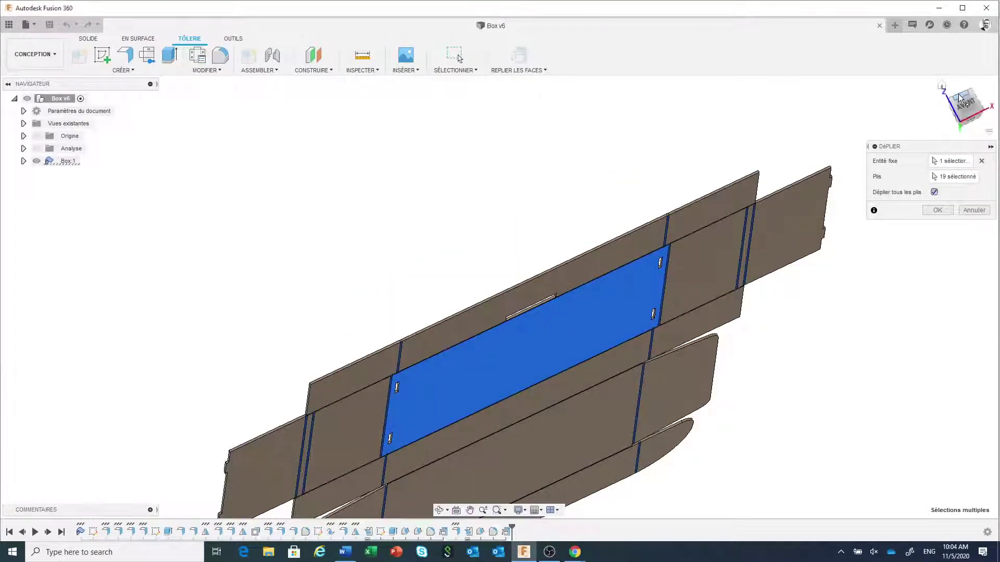
{"action": "left_click", "coordinate": [963, 122]}
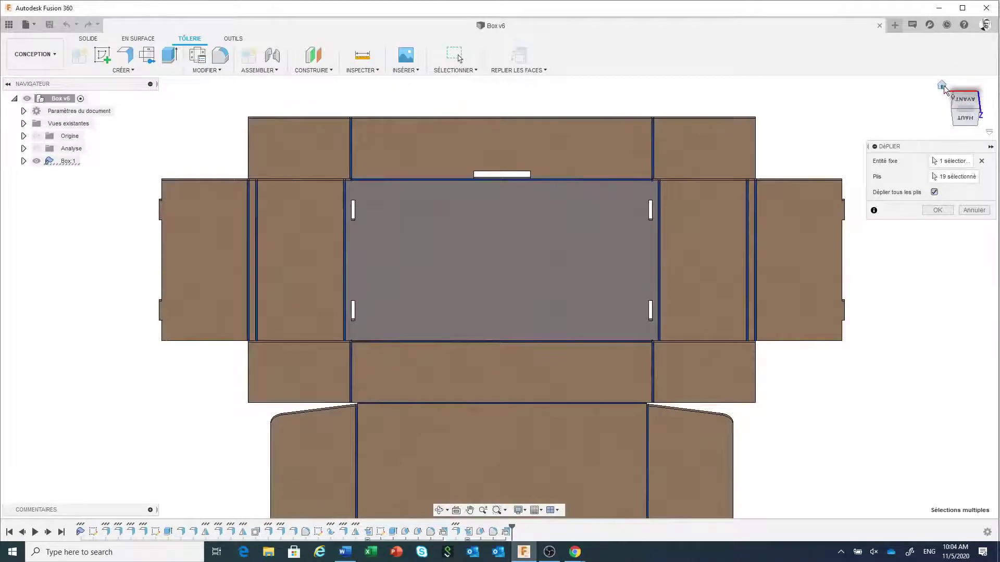
{"action": "left_click", "coordinate": [941, 86]}
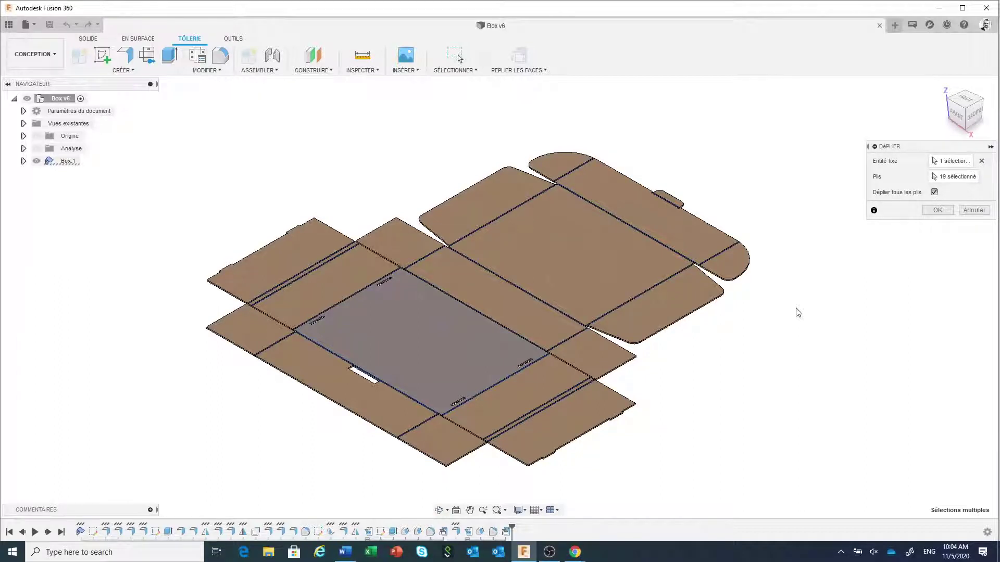
{"action": "left_click", "coordinate": [973, 212]}
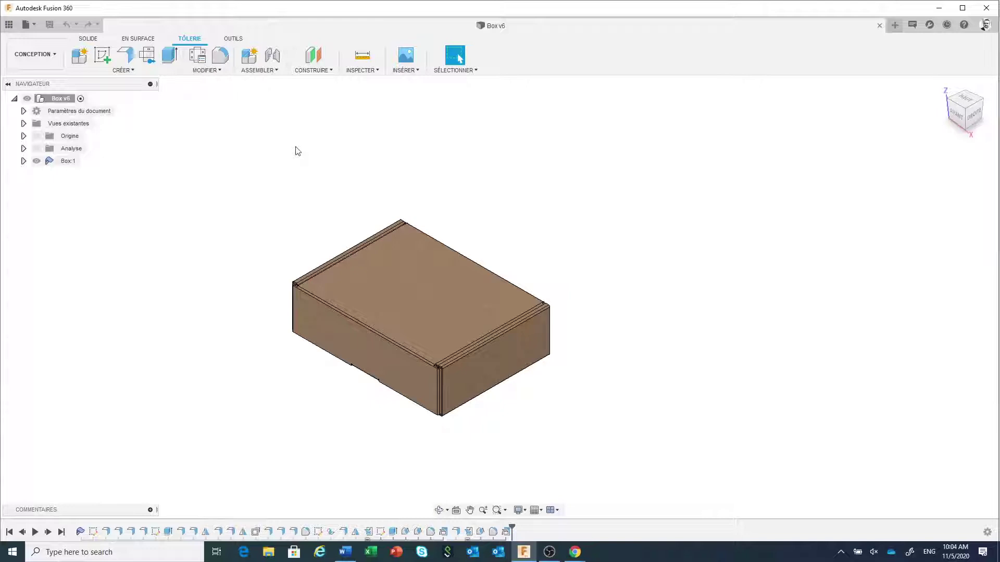
Step: Create a new empty design and switch it to the sheet metal (Tôlerie) tools
{"action": "left_click", "coordinate": [37, 26]}
{"action": "left_click", "coordinate": [398, 140]}
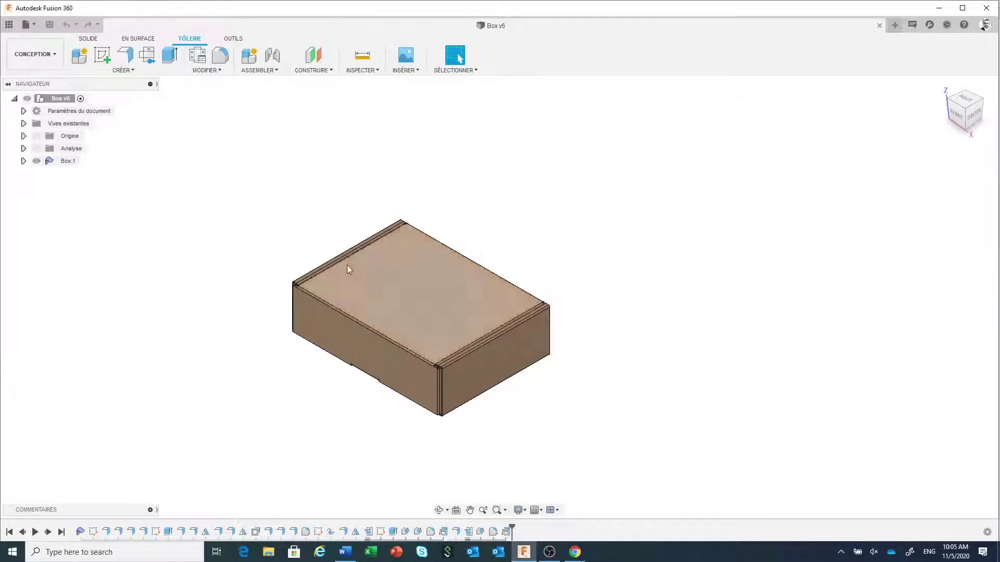
{"action": "left_click", "coordinate": [35, 24]}
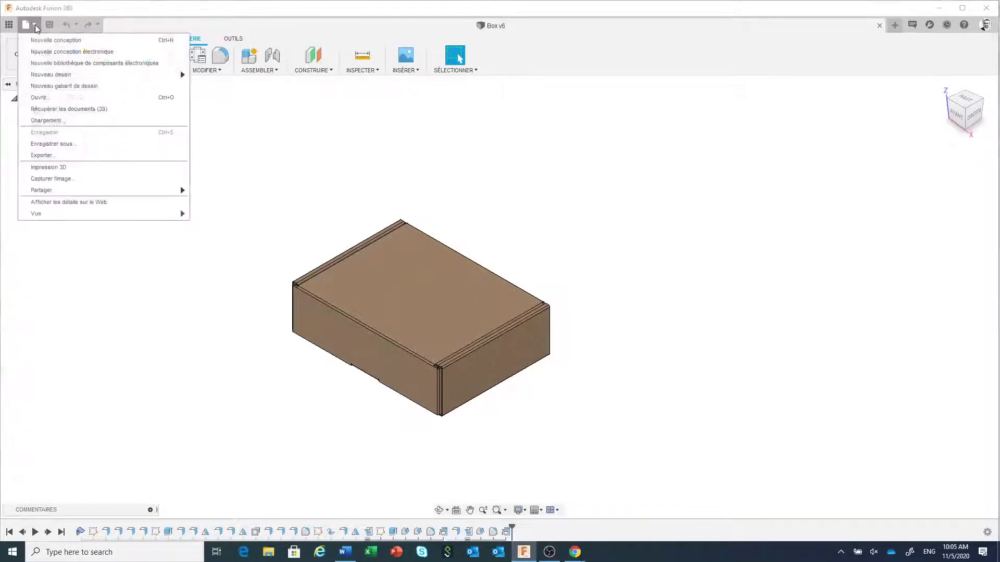
{"action": "left_click", "coordinate": [47, 39]}
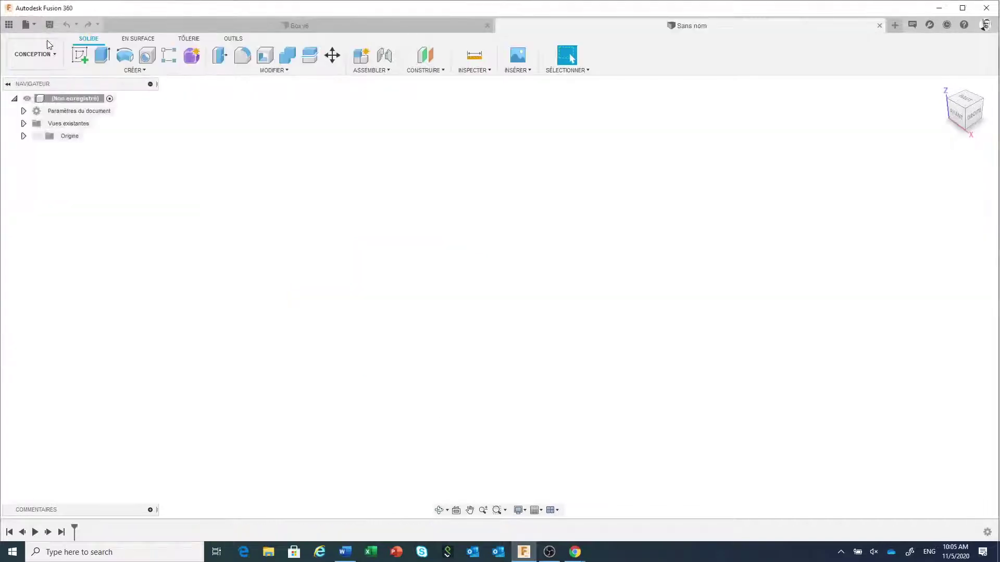
{"action": "left_click", "coordinate": [186, 39]}
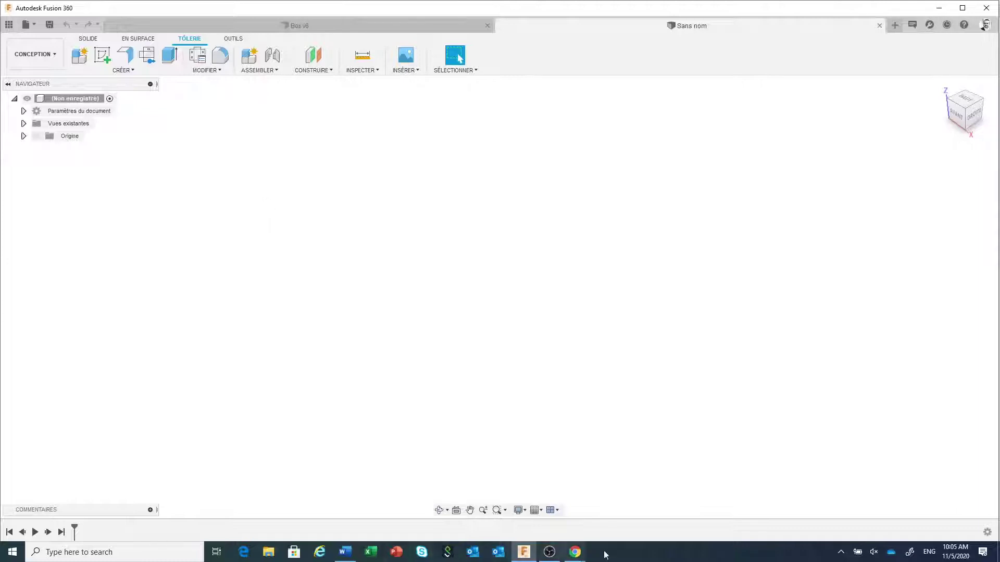
{"action": "left_click", "coordinate": [631, 557]}
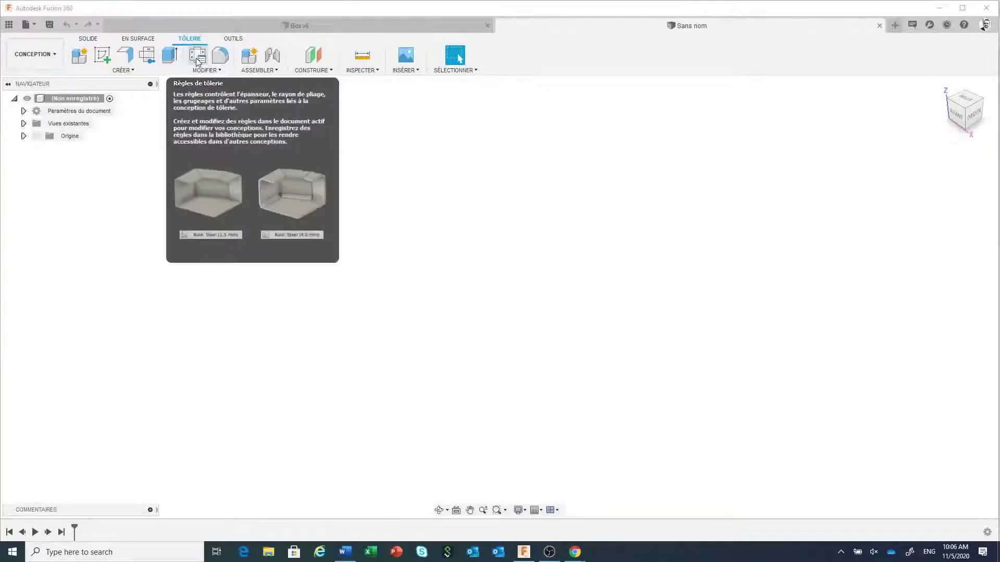
Step: Examine the thickness, K factor and bend conditions of the library sheet metal rule "Aluminium (mm)" without changing them
{"action": "left_click", "coordinate": [198, 61]}
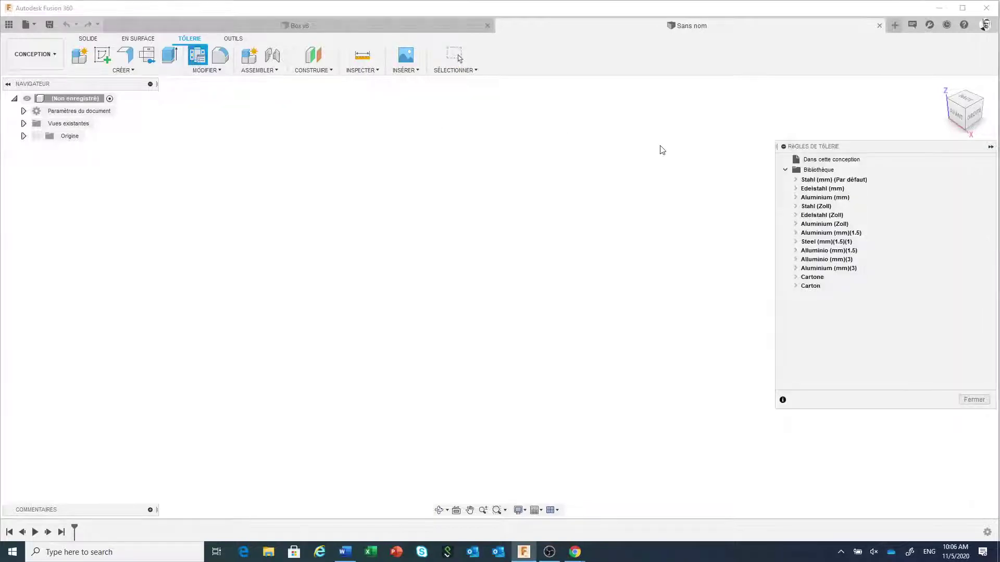
{"action": "left_click_drag", "start_coordinate": [870, 147], "coordinate": [745, 111]}
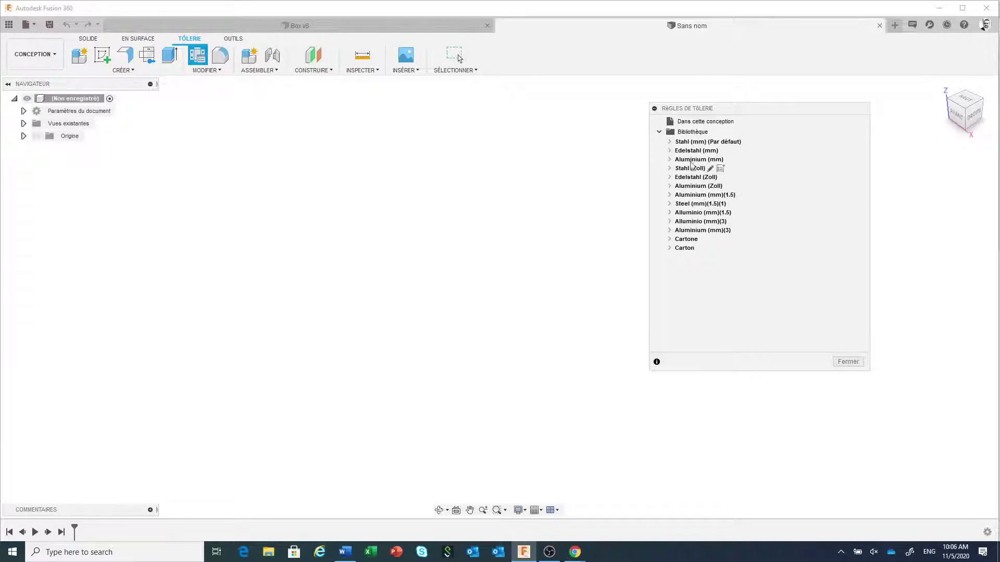
{"action": "mouse_move", "coordinate": [720, 159]}
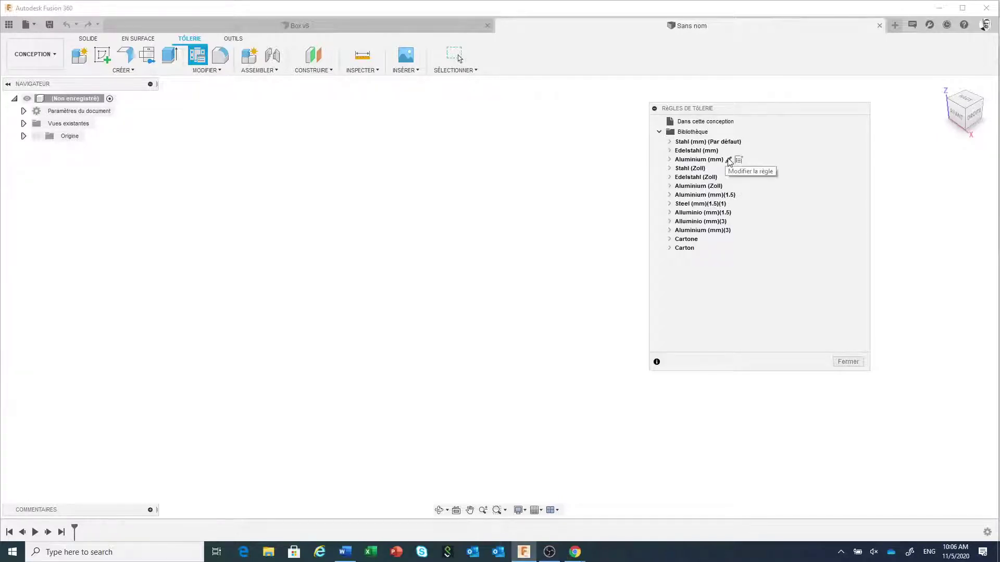
{"action": "left_click", "coordinate": [728, 160]}
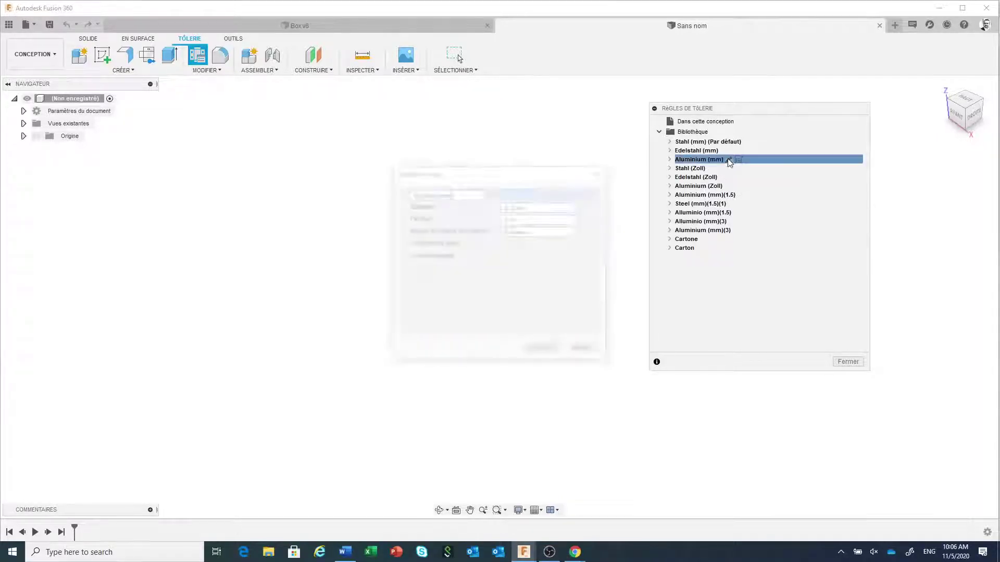
{"action": "left_click_drag", "start_coordinate": [516, 179], "coordinate": [520, 143]}
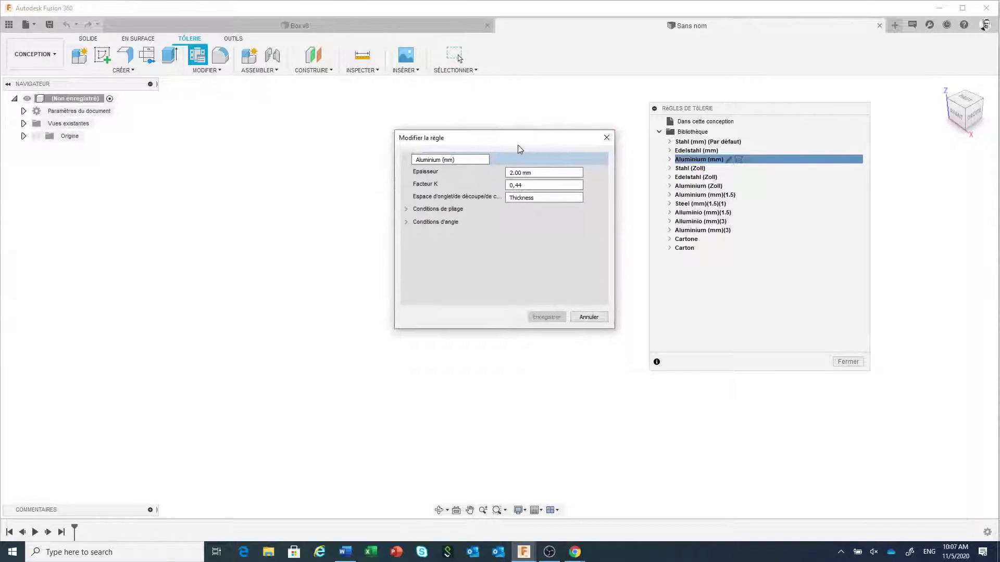
{"action": "left_click", "coordinate": [405, 206]}
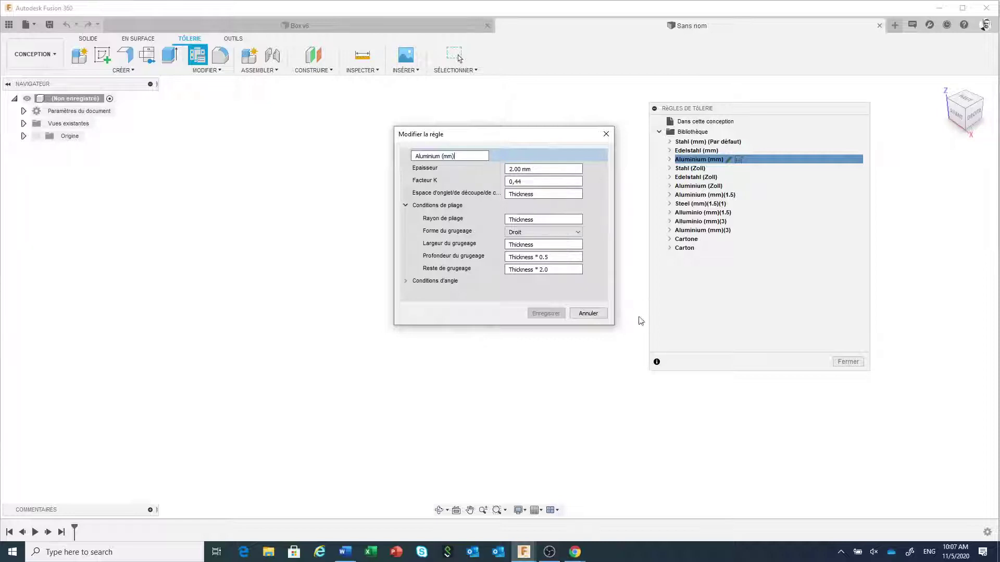
{"action": "left_click", "coordinate": [588, 314]}
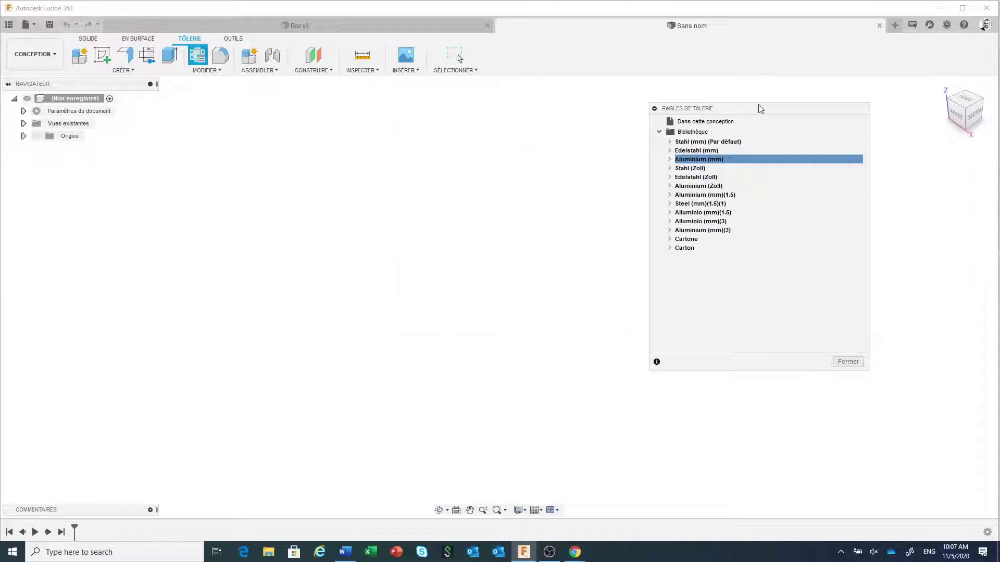
Step: Examine the "Carton" sheet metal rule's bend conditions and its two-bend and three-bend corner relief settings, then close the rules
{"action": "left_click_drag", "start_coordinate": [756, 109], "coordinate": [663, 104]}
{"action": "mouse_move", "coordinate": [607, 241]}
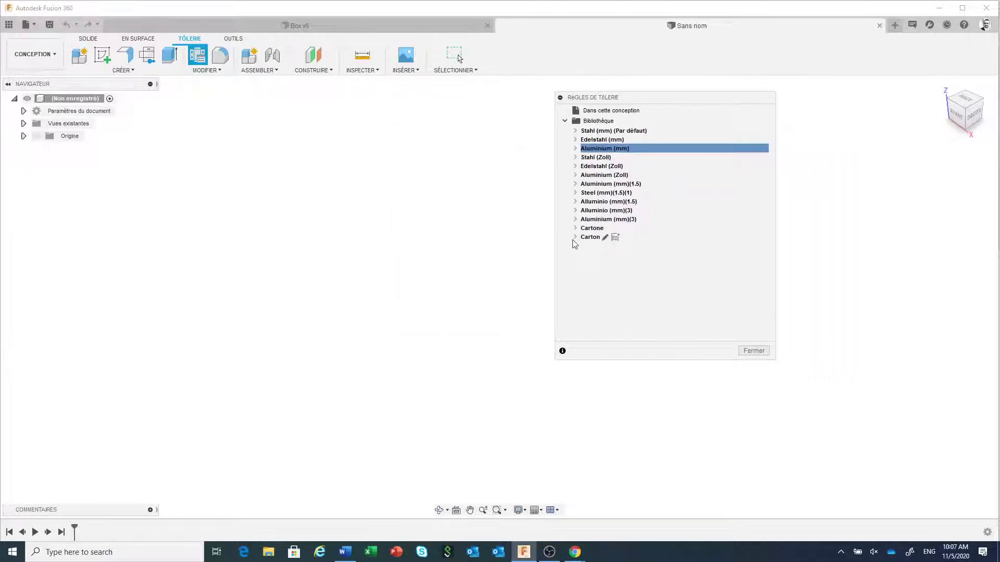
{"action": "left_click", "coordinate": [604, 237]}
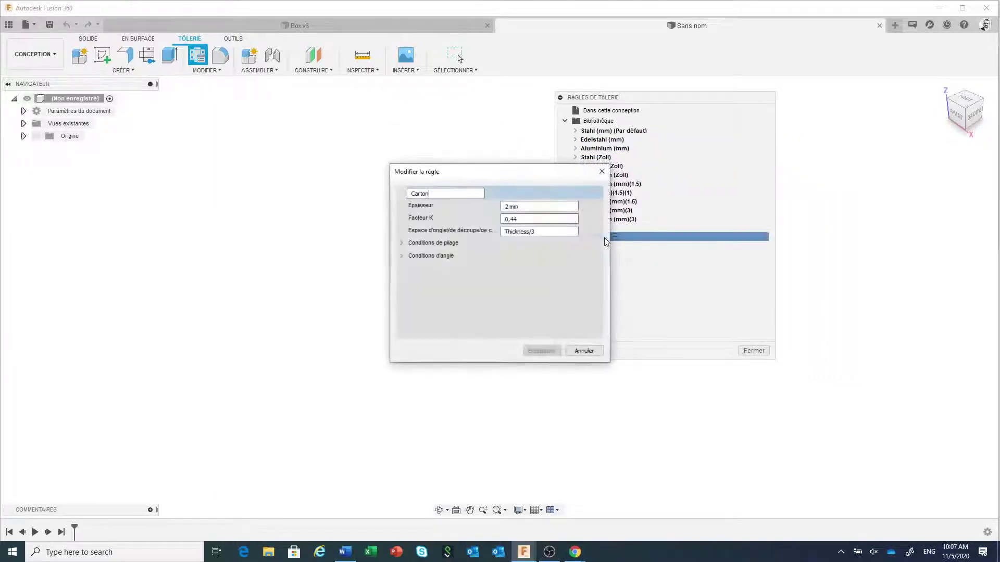
{"action": "left_click", "coordinate": [401, 242]}
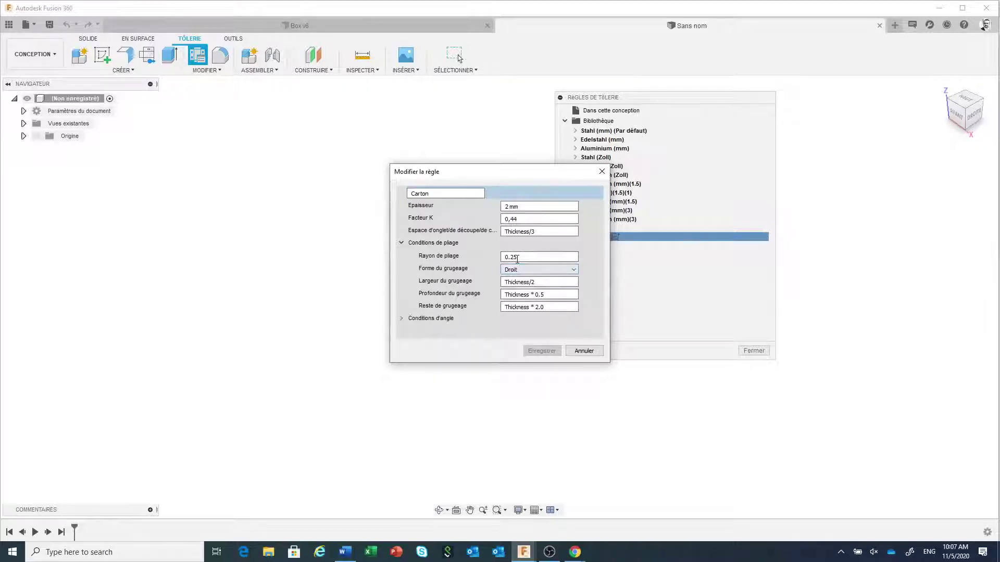
{"action": "left_click", "coordinate": [401, 318]}
{"action": "scroll", "coordinate": [459, 313], "scroll_direction": "down", "scroll_amount": 1}
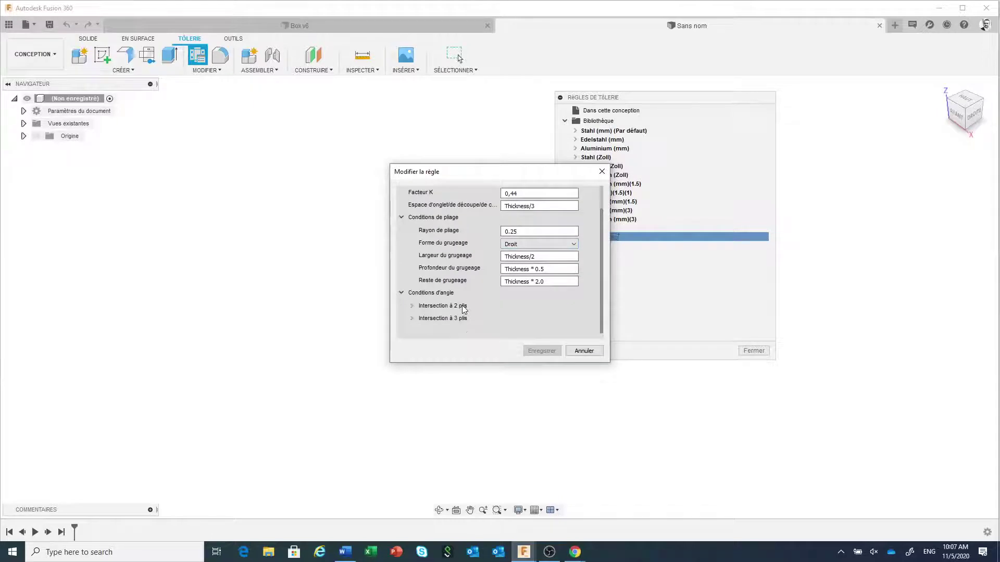
{"action": "left_click", "coordinate": [411, 306]}
{"action": "scroll", "coordinate": [476, 295], "scroll_direction": "down", "scroll_amount": 2}
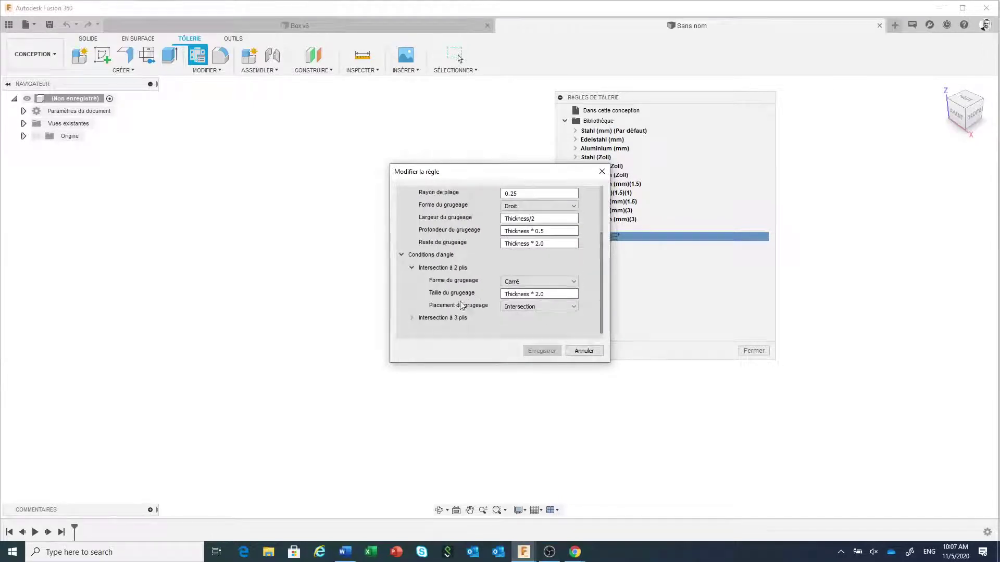
{"action": "left_click", "coordinate": [411, 317]}
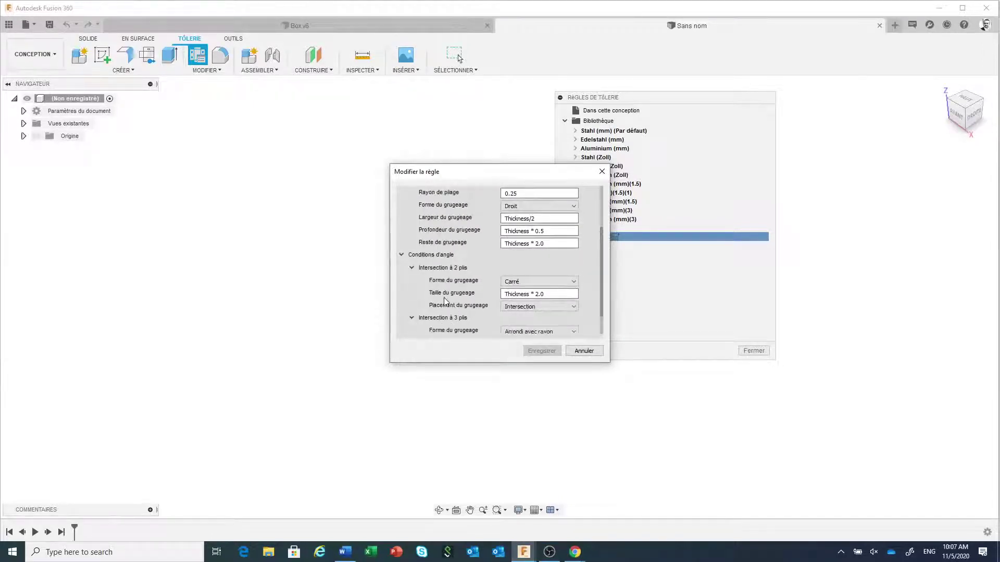
{"action": "scroll", "coordinate": [445, 301], "scroll_direction": "down", "scroll_amount": 1}
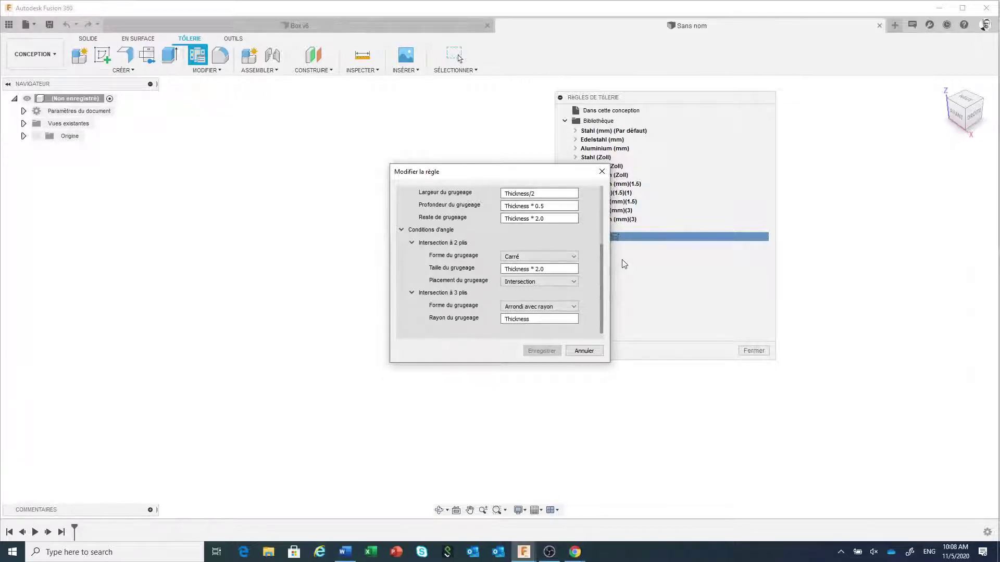
{"action": "left_click", "coordinate": [584, 351]}
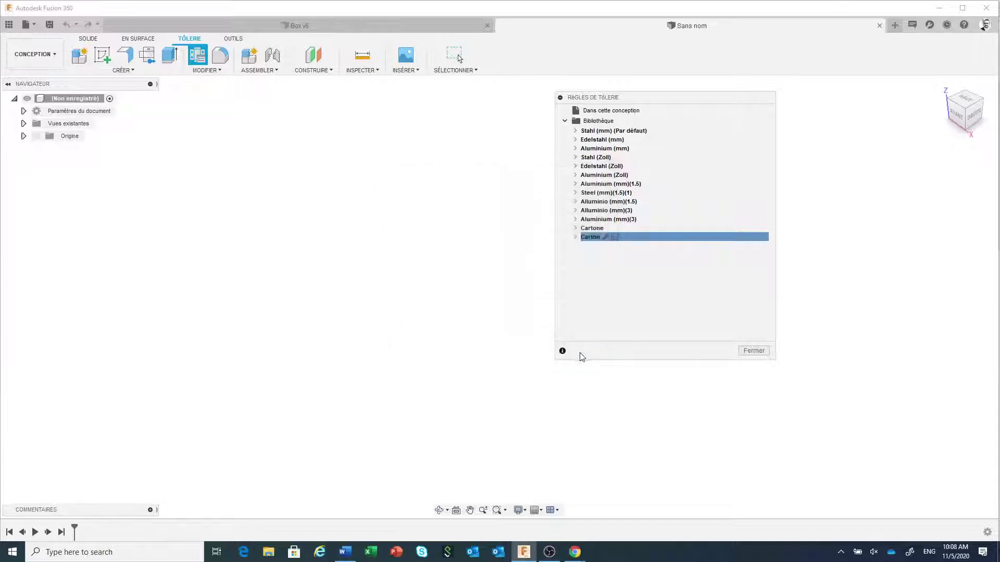
{"action": "left_click", "coordinate": [750, 351]}
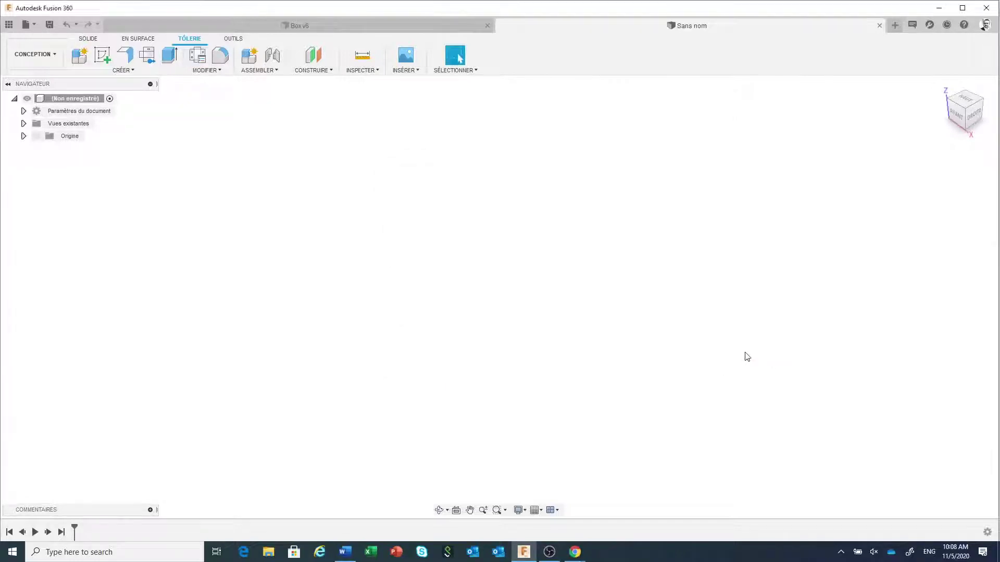
Step: Create an internal sheet metal component named "Boite" that uses the library rule "Carton"
{"action": "left_click", "coordinate": [80, 57]}
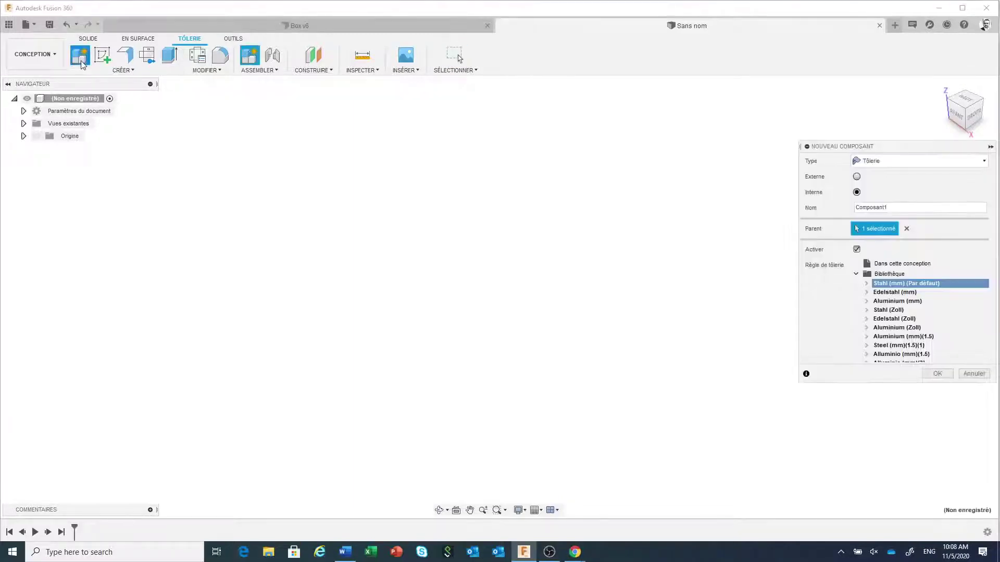
{"action": "double_click", "coordinate": [906, 205]}
{"action": "type", "text": "Boite"}
{"action": "scroll", "coordinate": [945, 296], "scroll_direction": "down", "scroll_amount": 1}
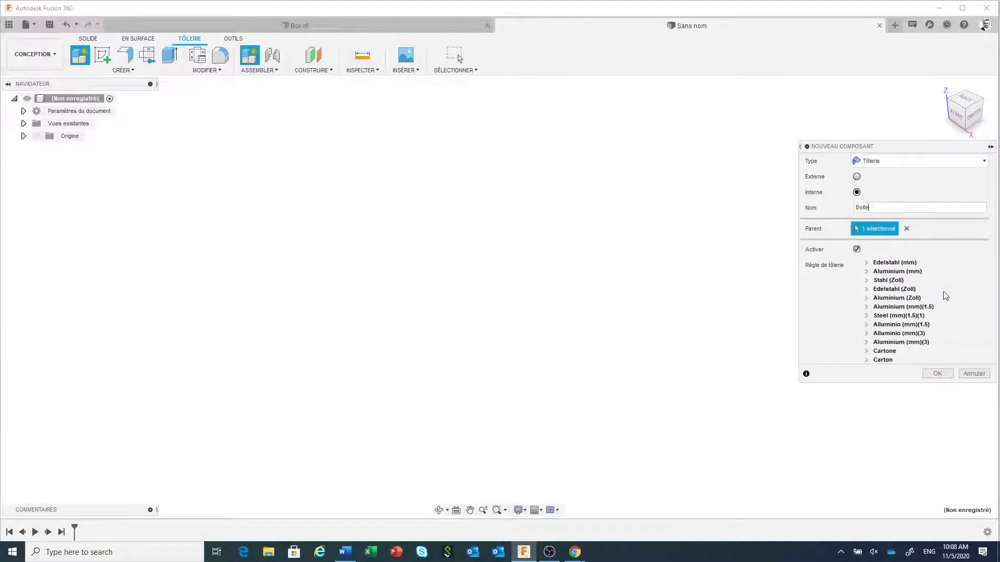
{"action": "scroll", "coordinate": [946, 296], "scroll_direction": "down", "scroll_amount": 1}
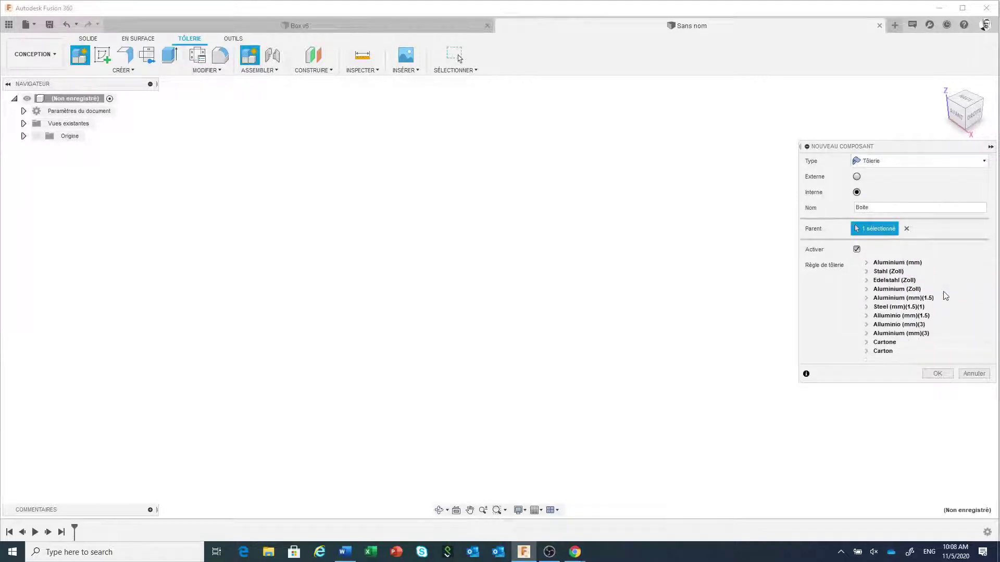
{"action": "left_click", "coordinate": [884, 353]}
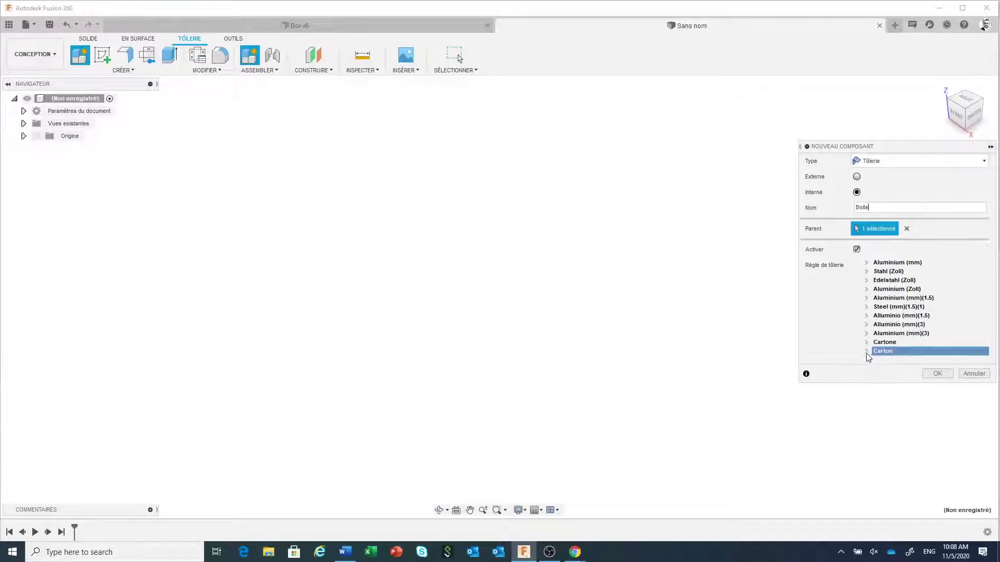
{"action": "left_click", "coordinate": [927, 374]}
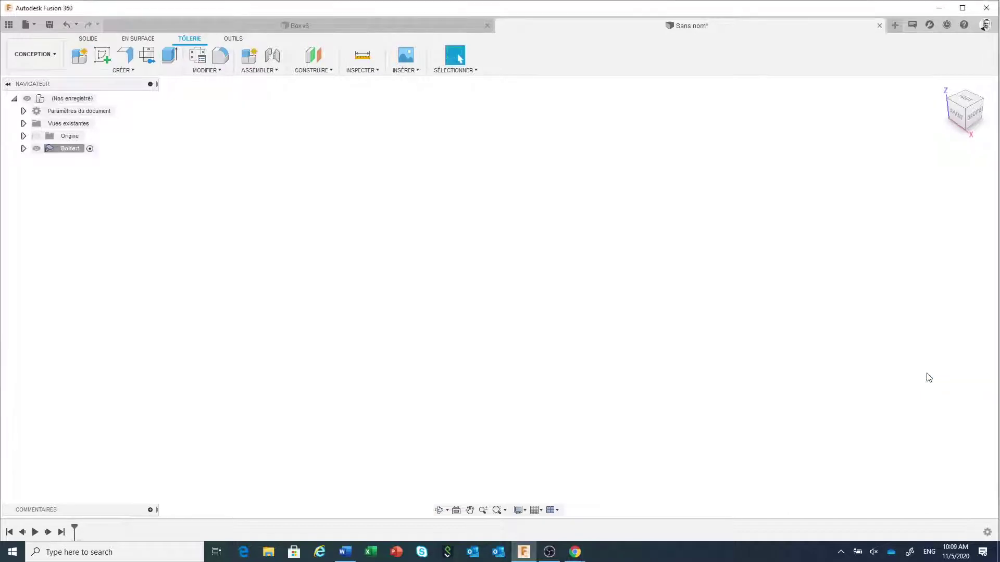
Step: Sketch a center rectangle 280 mm wide and 200 mm high on the horizontal plane, centered on the origin, and finish the sketch
{"action": "left_click", "coordinate": [101, 56]}
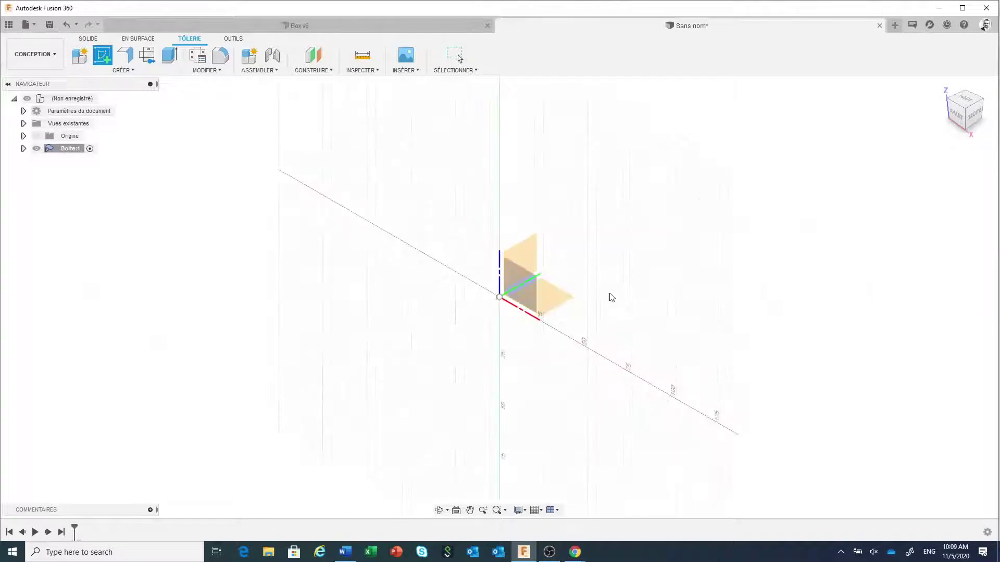
{"action": "left_click", "coordinate": [563, 298]}
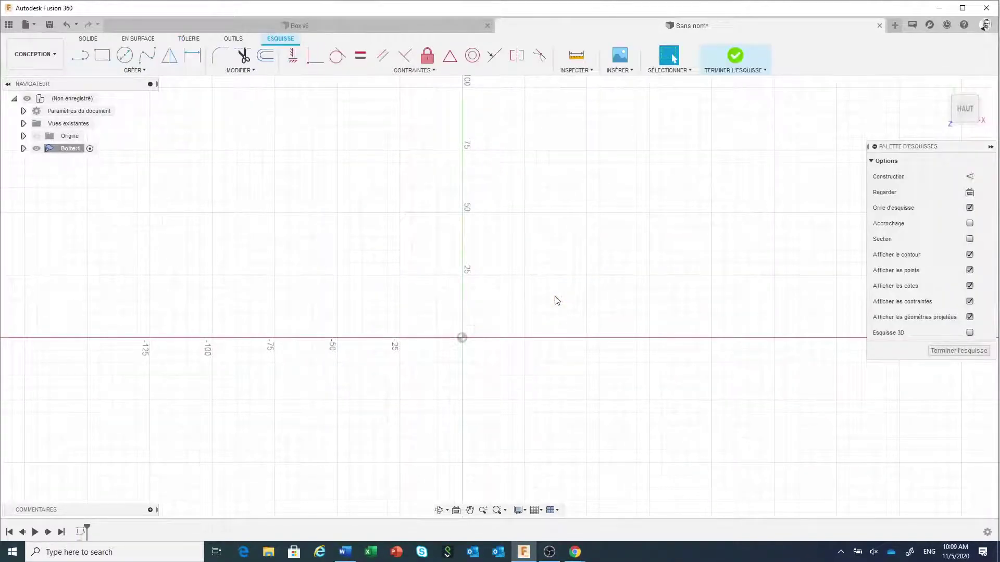
{"action": "left_click", "coordinate": [103, 58]}
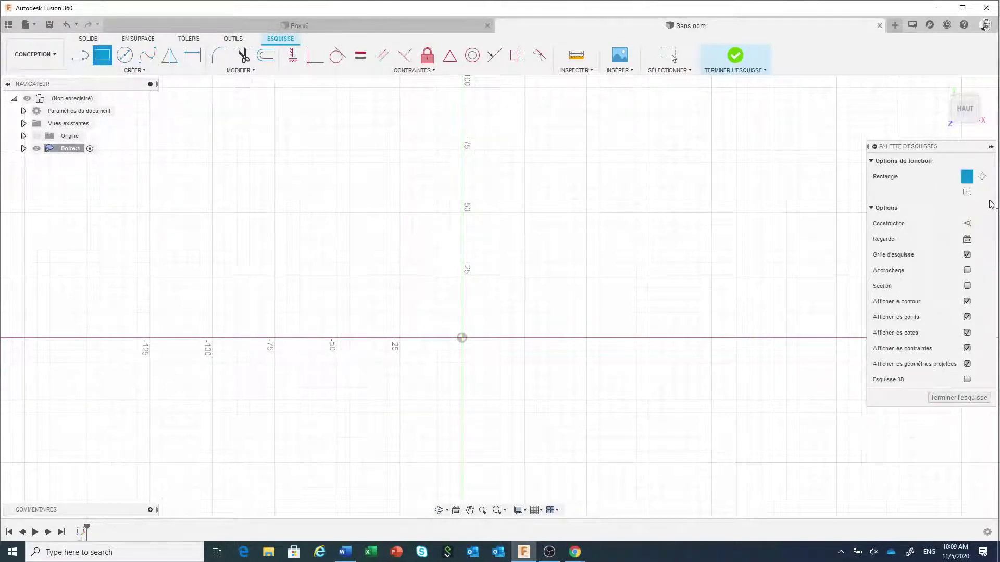
{"action": "left_click", "coordinate": [967, 193]}
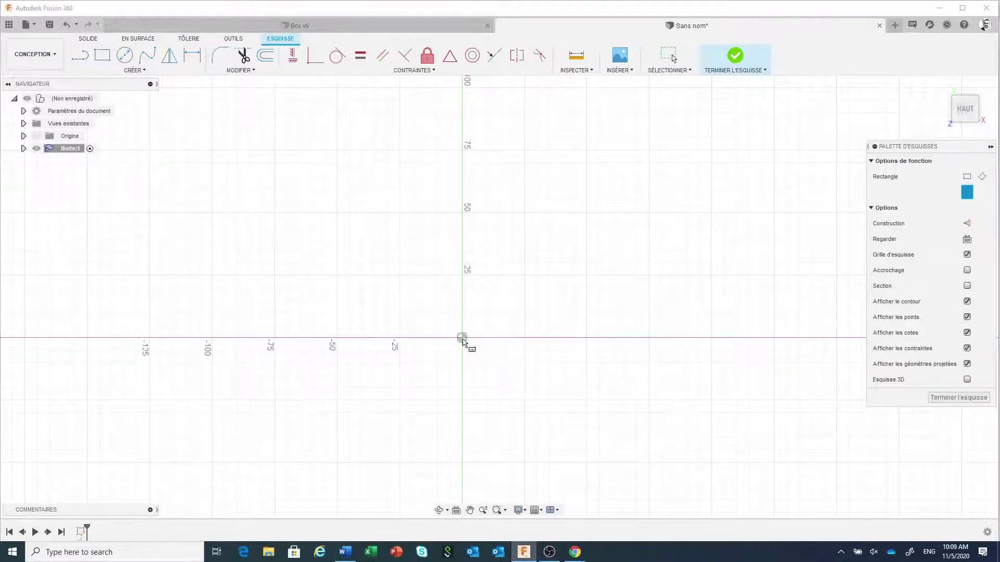
{"action": "left_click", "coordinate": [463, 339]}
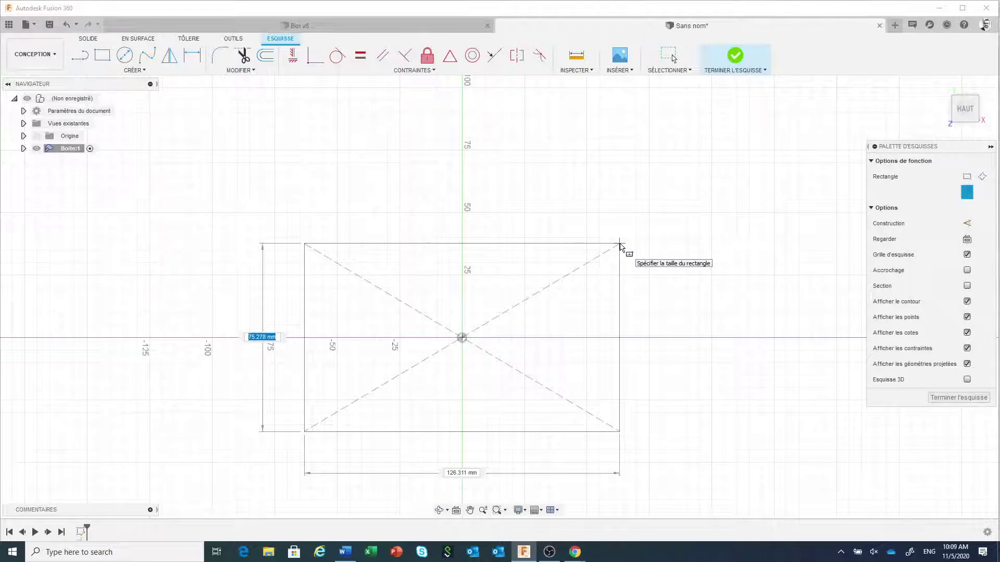
{"action": "type", "text": "200"}
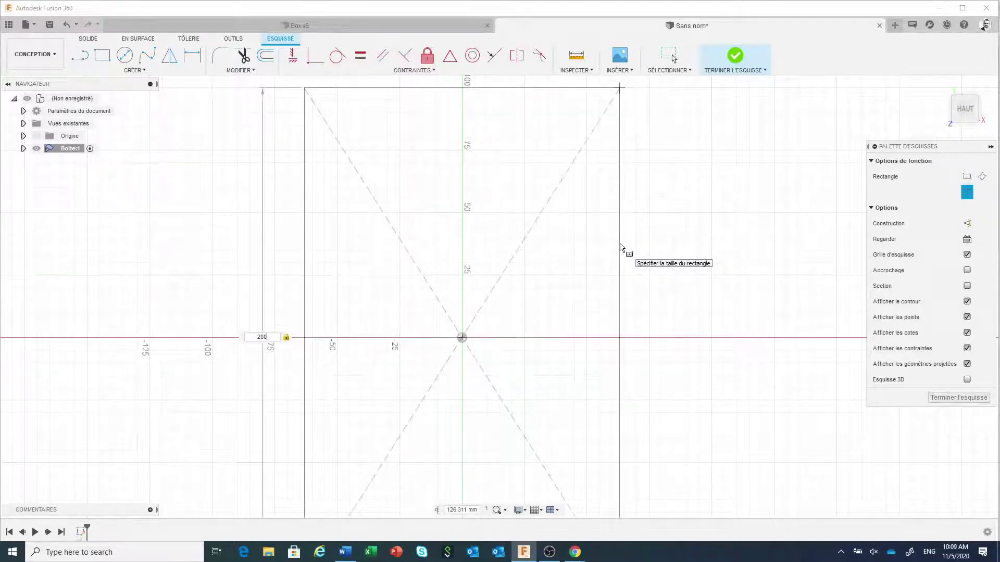
{"action": "key", "text": "Tab"}
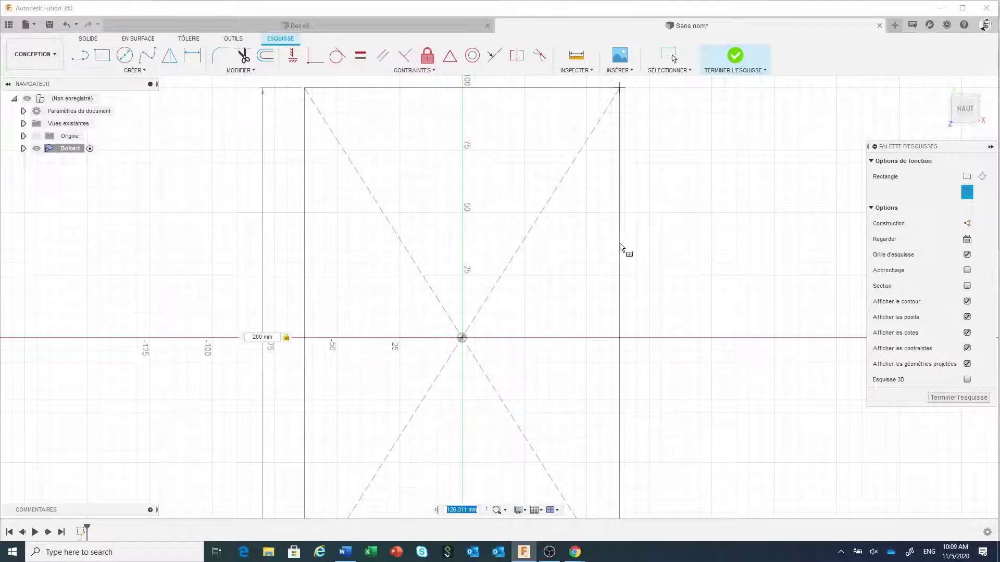
{"action": "type", "text": "280"}
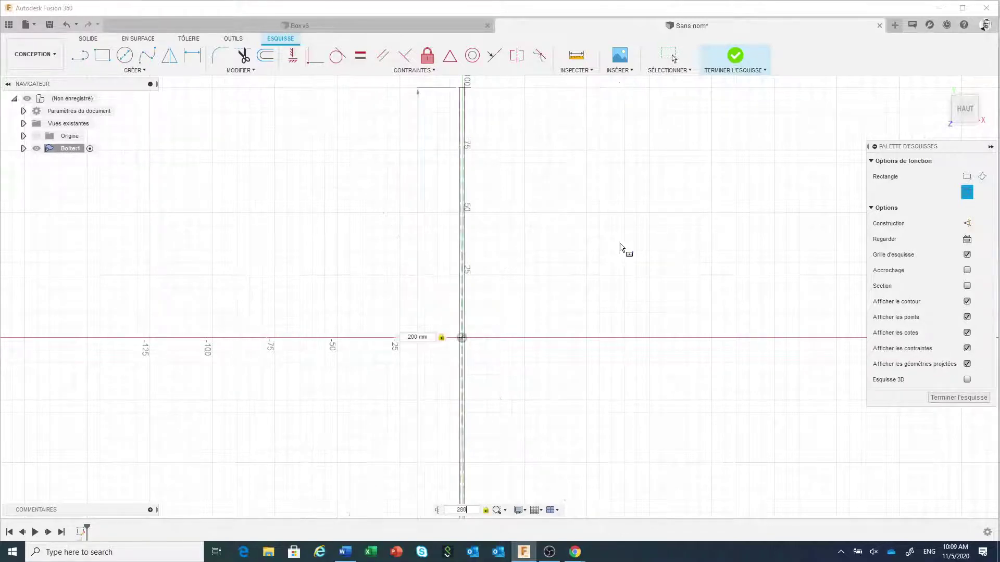
{"action": "key", "text": "Return"}
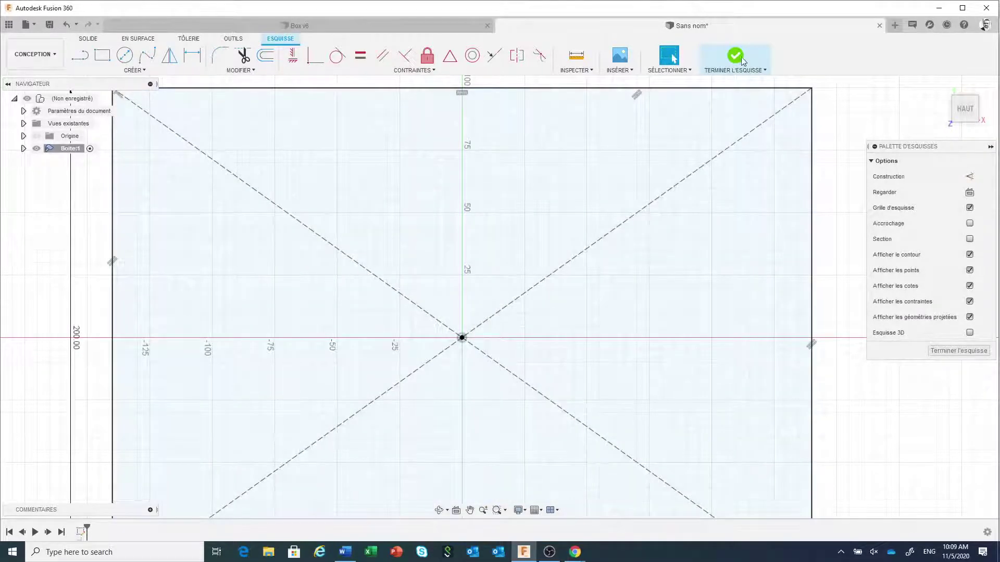
{"action": "left_click", "coordinate": [741, 59]}
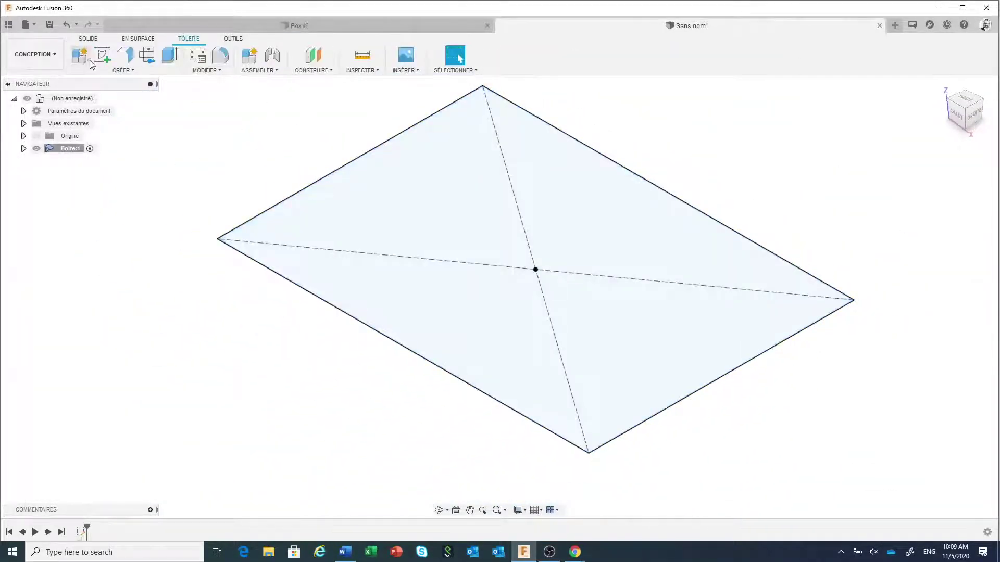
Step: Create the box's base plate as a new-body flange from the rectangle profile, with the thickness on side 1
{"action": "left_click", "coordinate": [128, 57]}
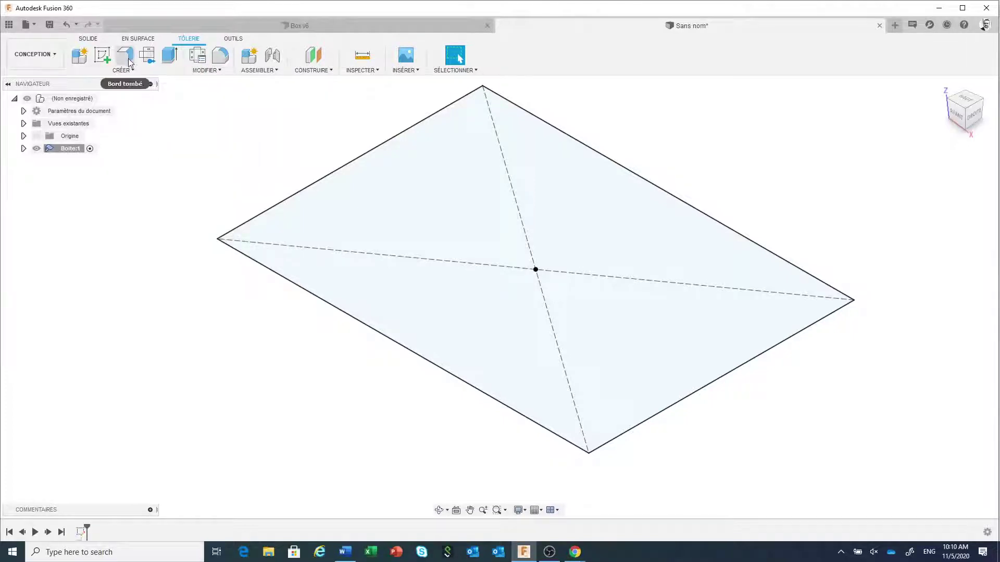
{"action": "left_click", "coordinate": [565, 233]}
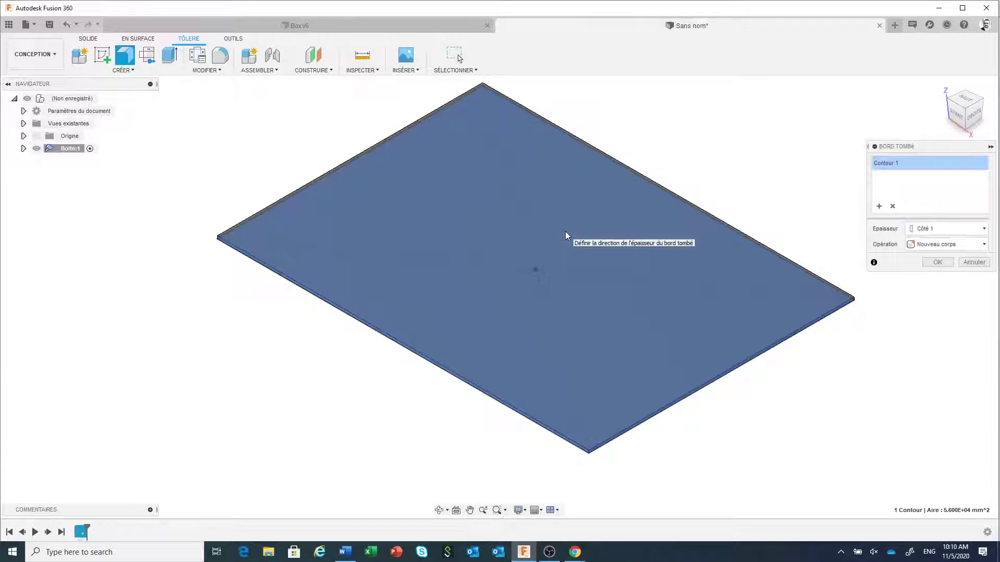
{"action": "left_click", "coordinate": [937, 261]}
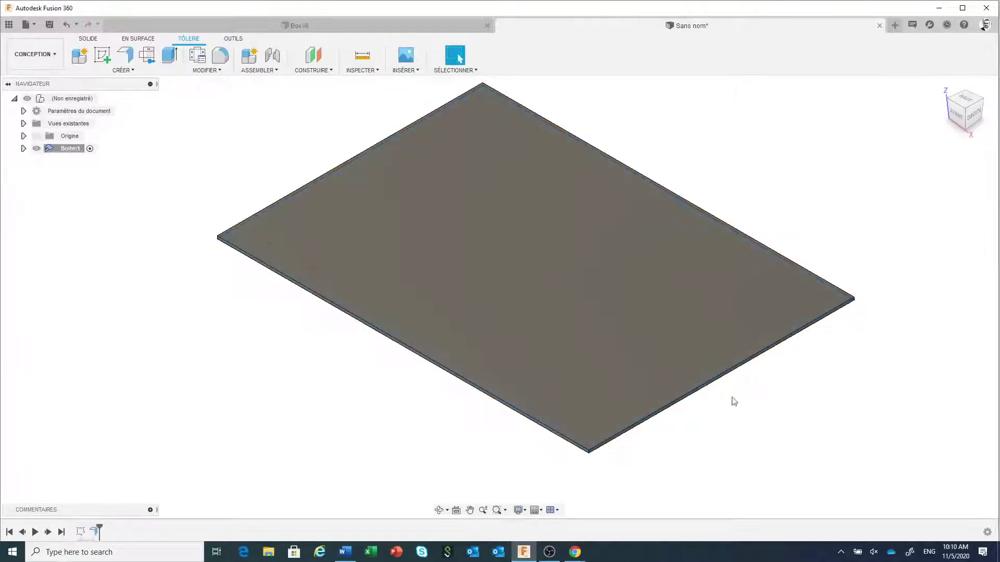
{"action": "scroll", "coordinate": [688, 415], "scroll_direction": "up", "scroll_amount": 3}
{"action": "scroll", "coordinate": [698, 433], "scroll_direction": "down", "scroll_amount": 3}
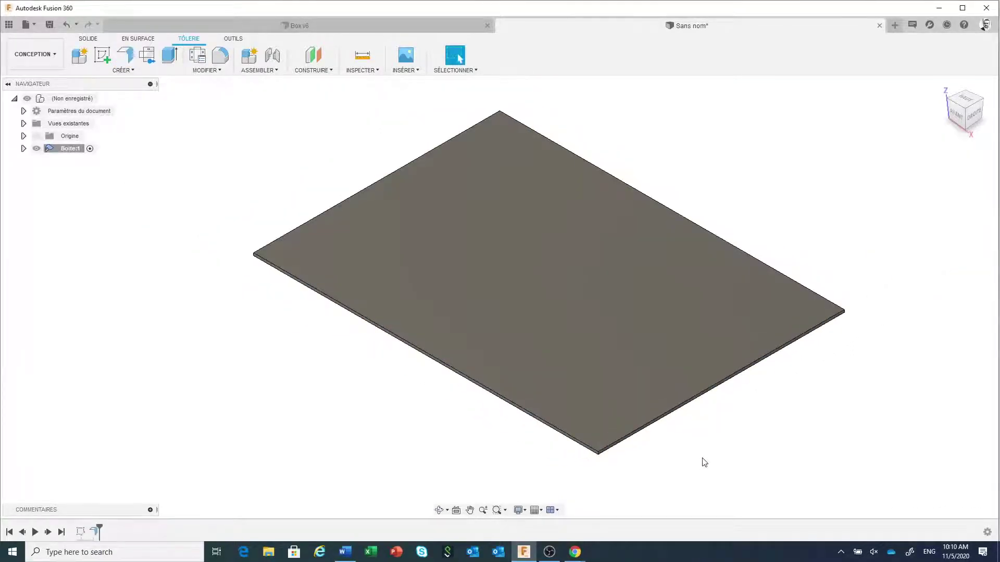
{"action": "middle_click_drag", "start_coordinate": [703, 464], "coordinate": [718, 431], "text": "shift"}
{"action": "scroll", "coordinate": [684, 328], "scroll_direction": "up", "scroll_amount": 5}
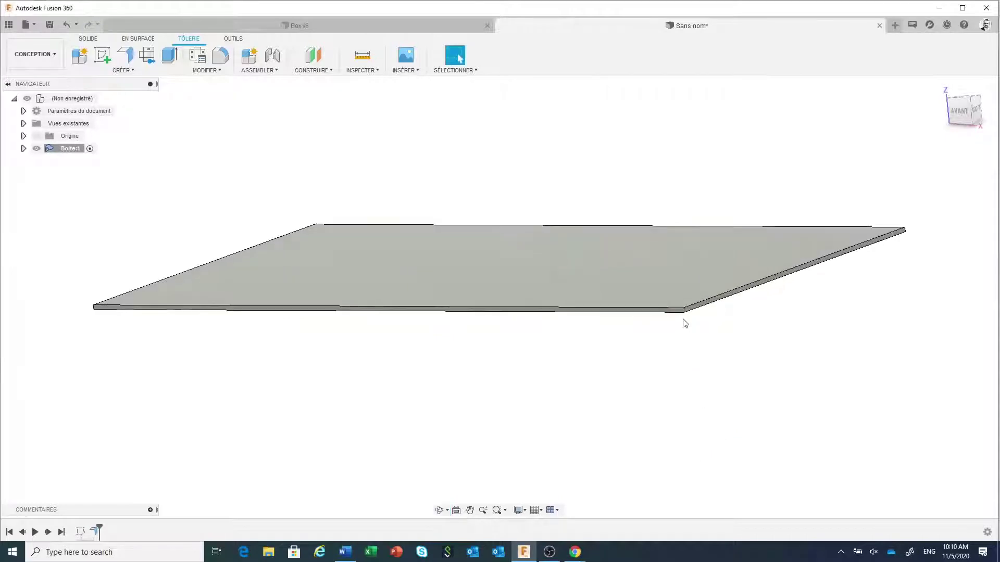
{"action": "scroll", "coordinate": [685, 318], "scroll_direction": "down", "scroll_amount": 4}
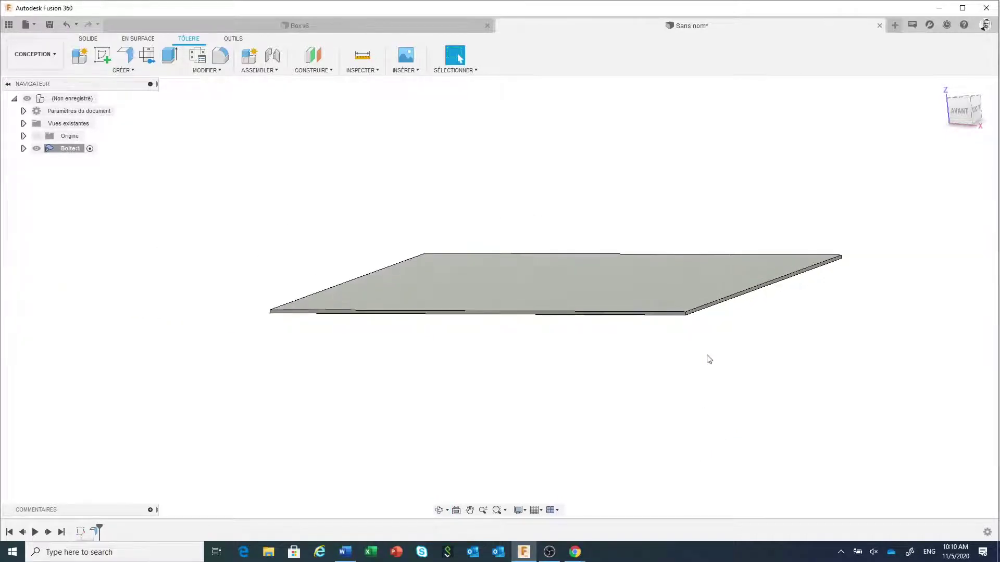
{"action": "middle_click_drag", "start_coordinate": [707, 360], "coordinate": [713, 379]}
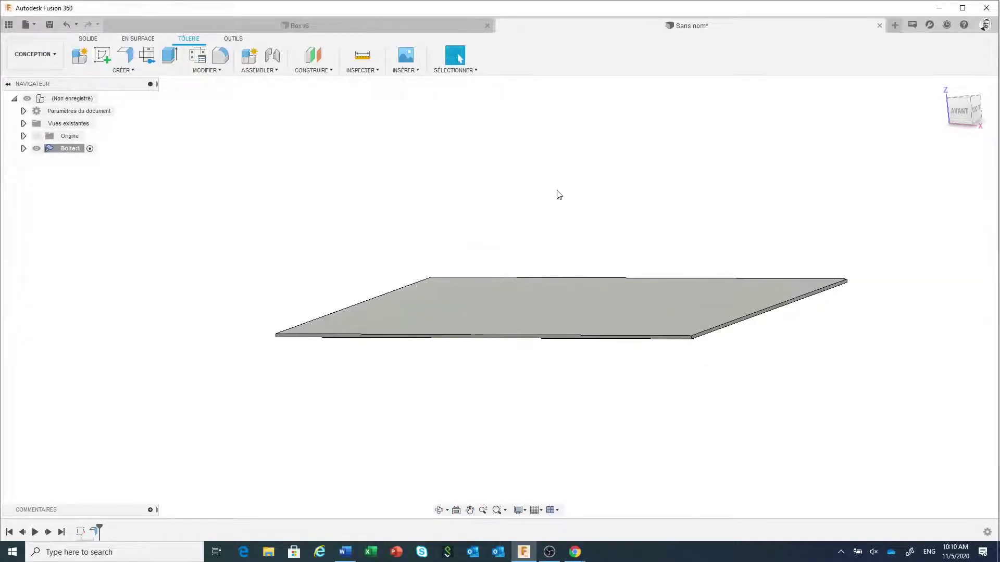
Step: Switch to the finished Box v6 design and unfold two bends of one short side wall, keeping the slotted bottom face fixed
{"action": "left_click", "coordinate": [383, 27]}
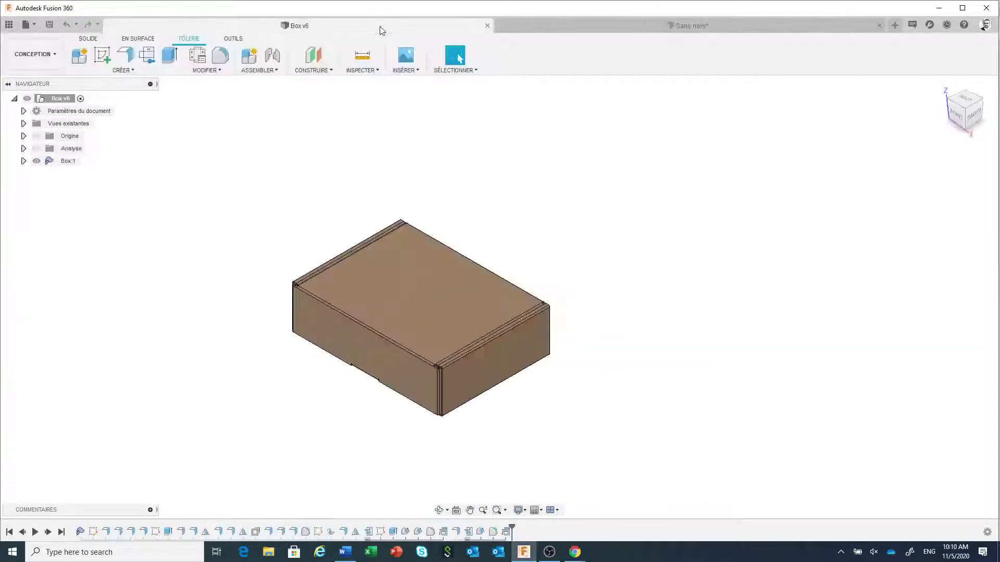
{"action": "middle_click_drag", "start_coordinate": [602, 430], "coordinate": [629, 382], "text": "shift"}
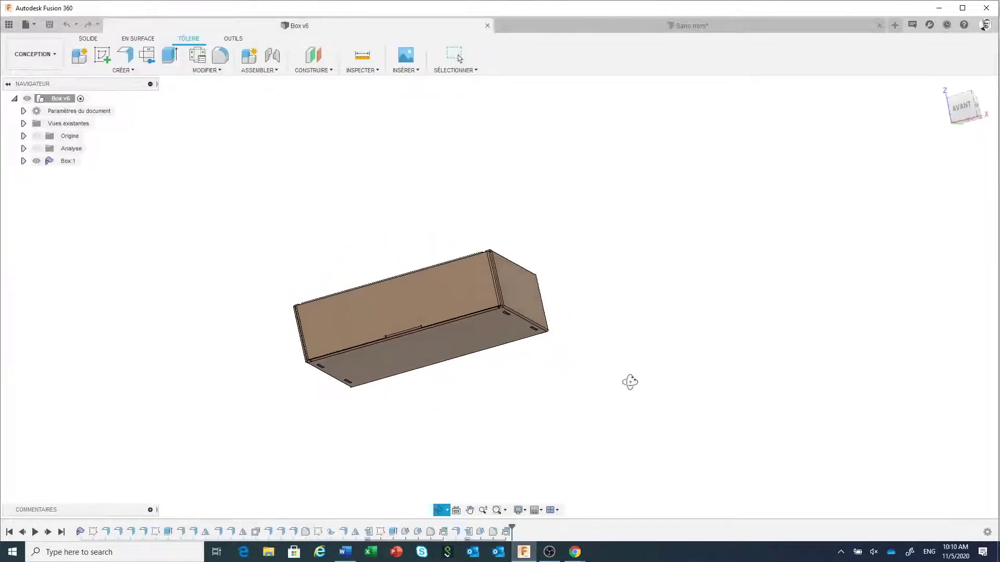
{"action": "left_click", "coordinate": [202, 70]}
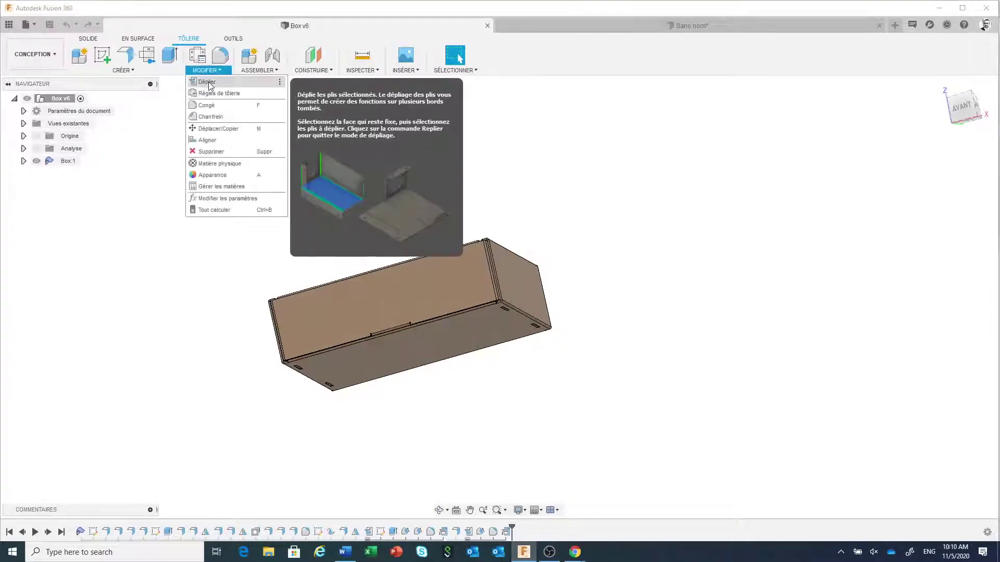
{"action": "left_click", "coordinate": [203, 83]}
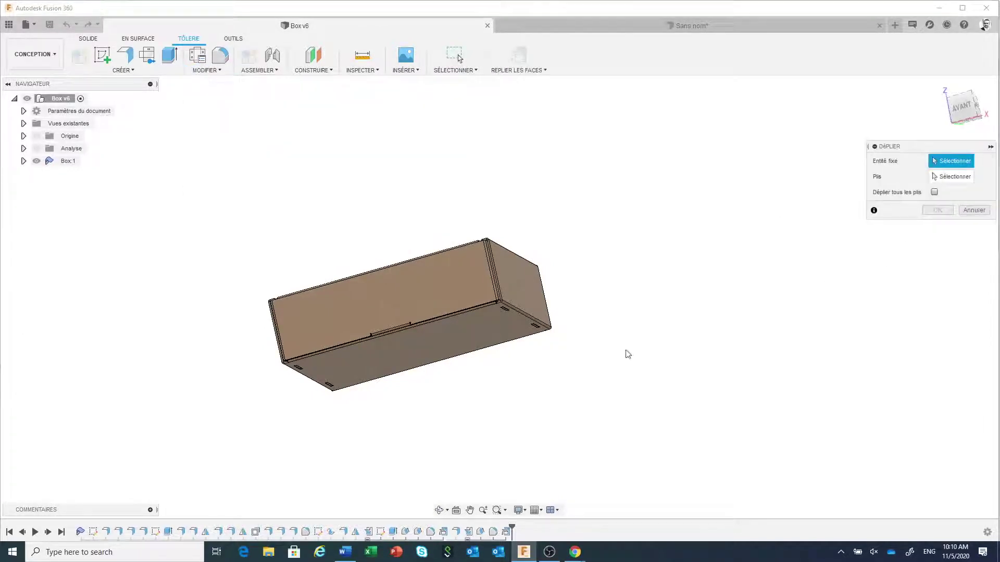
{"action": "left_click", "coordinate": [475, 336]}
{"action": "middle_click_drag", "start_coordinate": [658, 326], "coordinate": [615, 332], "text": "shift"}
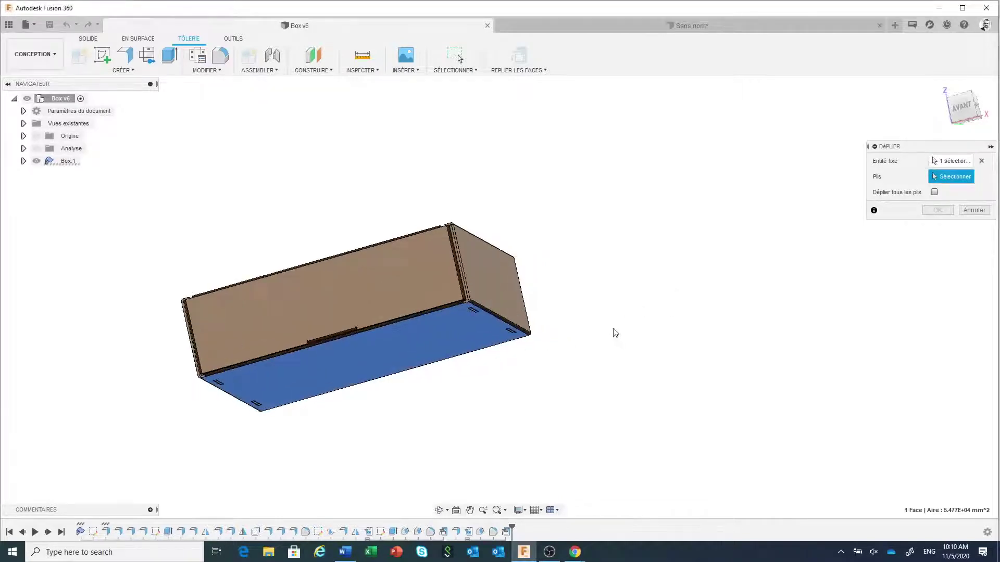
{"action": "left_click", "coordinate": [507, 321]}
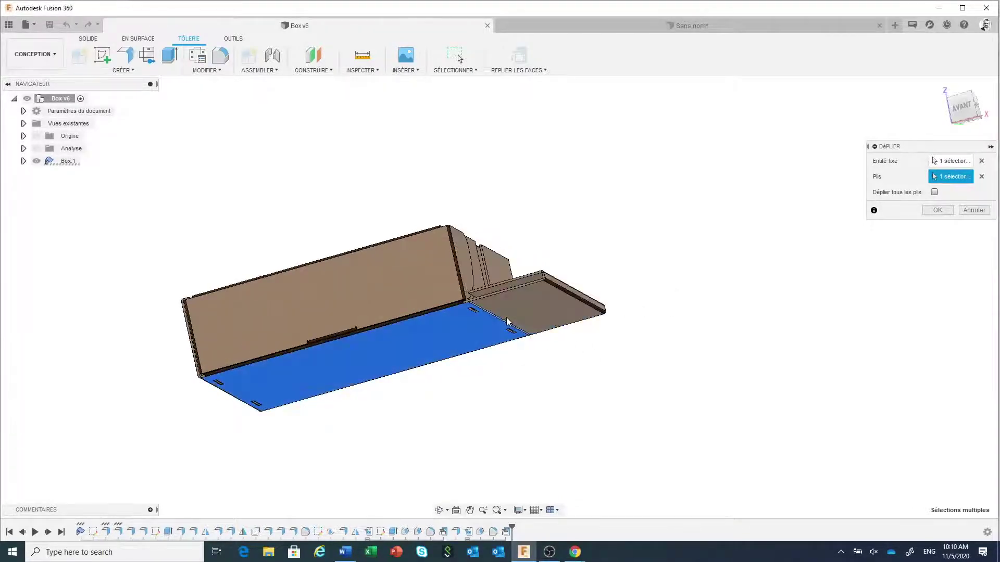
{"action": "left_click", "coordinate": [561, 293]}
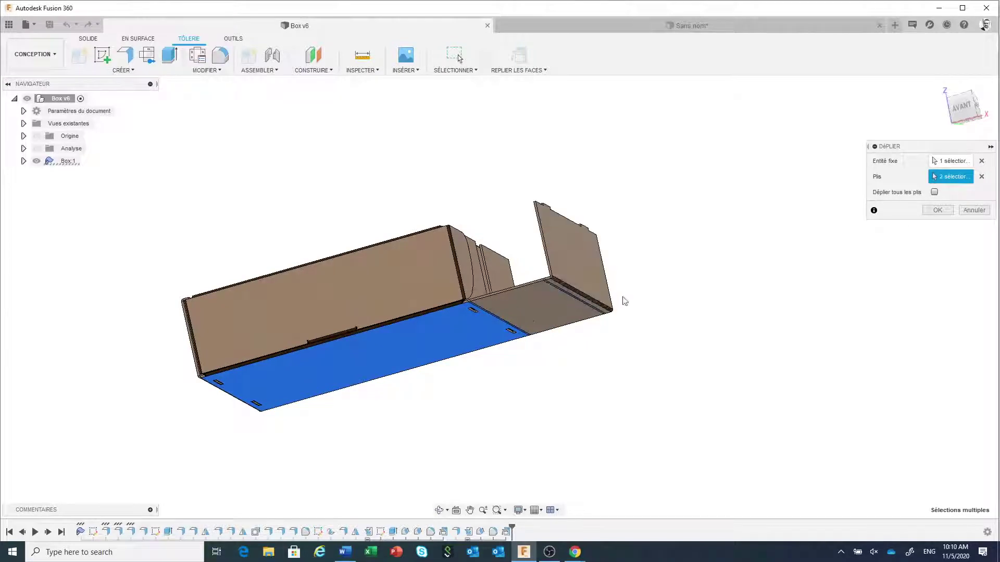
{"action": "middle_click_drag", "start_coordinate": [641, 328], "coordinate": [606, 333], "text": "shift"}
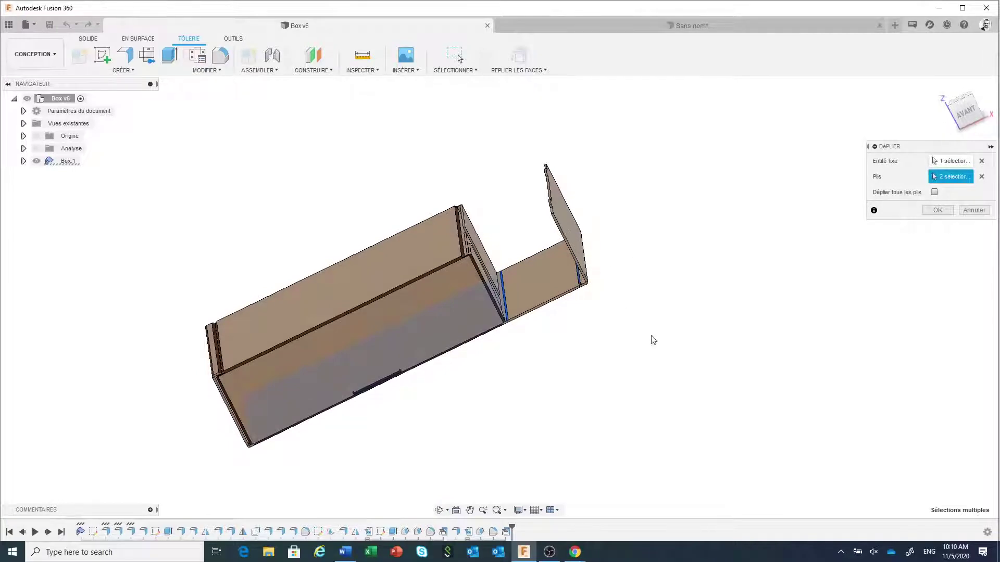
{"action": "left_click", "coordinate": [926, 207]}
Step: Switch back to the unsaved design and add 80 mm high flanges at 90 degrees along both 200 mm edges of the base plate
{"action": "left_click", "coordinate": [687, 26]}
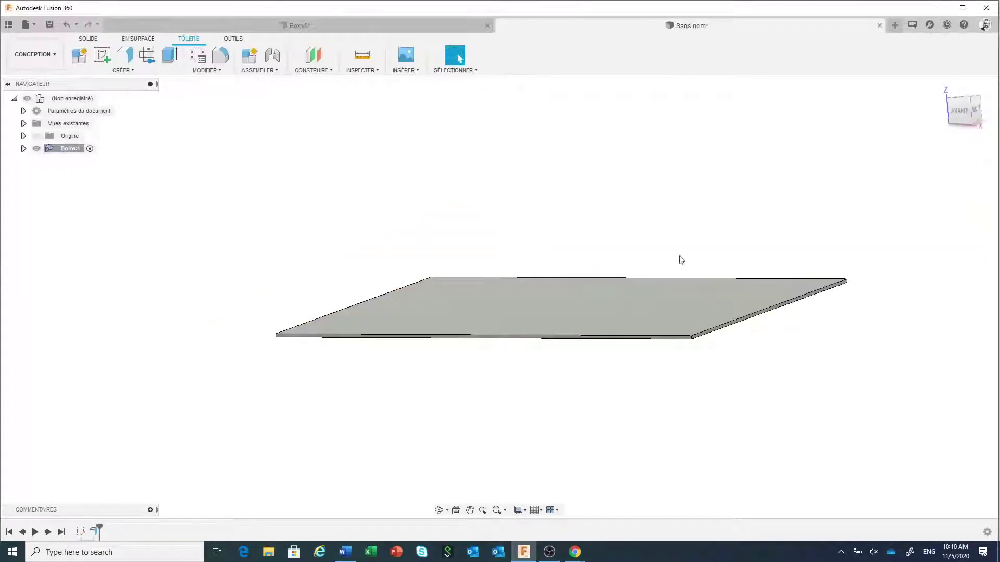
{"action": "left_click", "coordinate": [126, 56]}
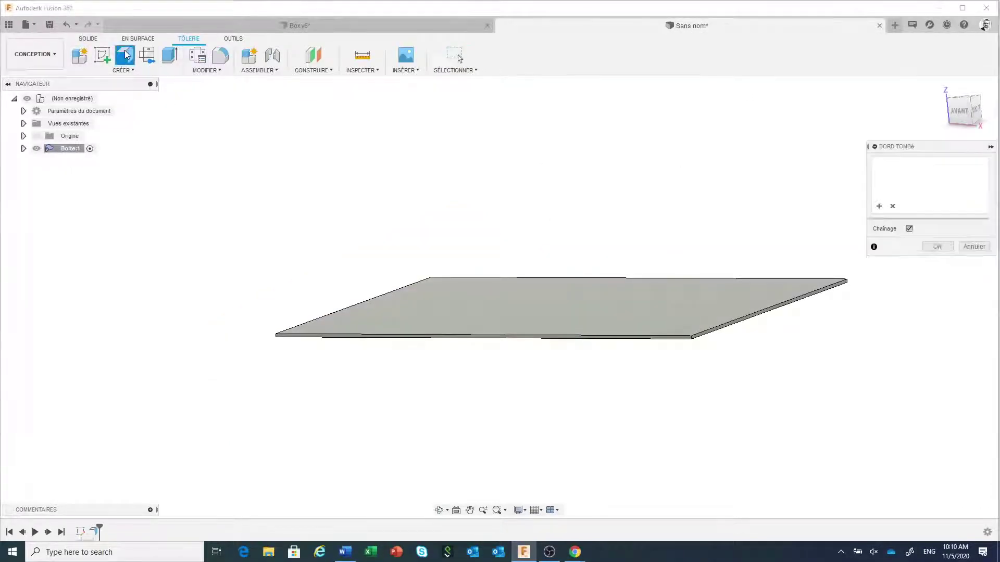
{"action": "left_click", "coordinate": [362, 303]}
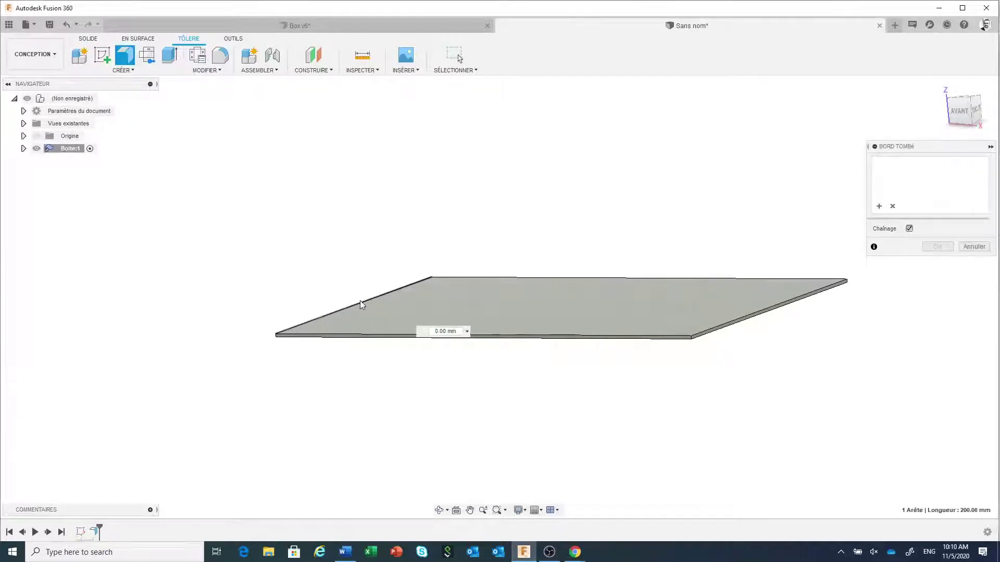
{"action": "left_click", "coordinate": [751, 316]}
{"action": "left_click_drag", "start_coordinate": [766, 297], "coordinate": [753, 171]}
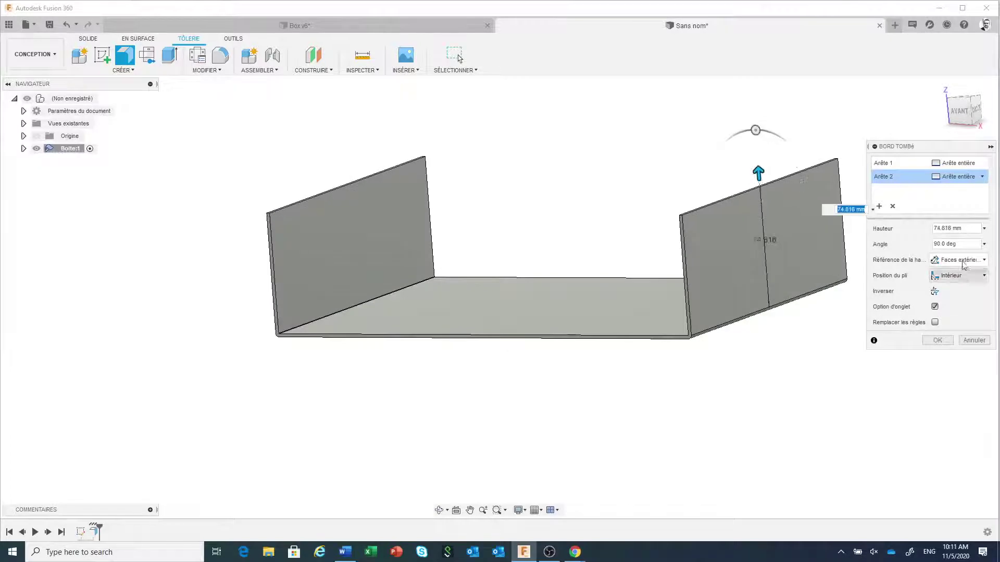
{"action": "left_click_drag", "start_coordinate": [962, 228], "coordinate": [925, 233]}
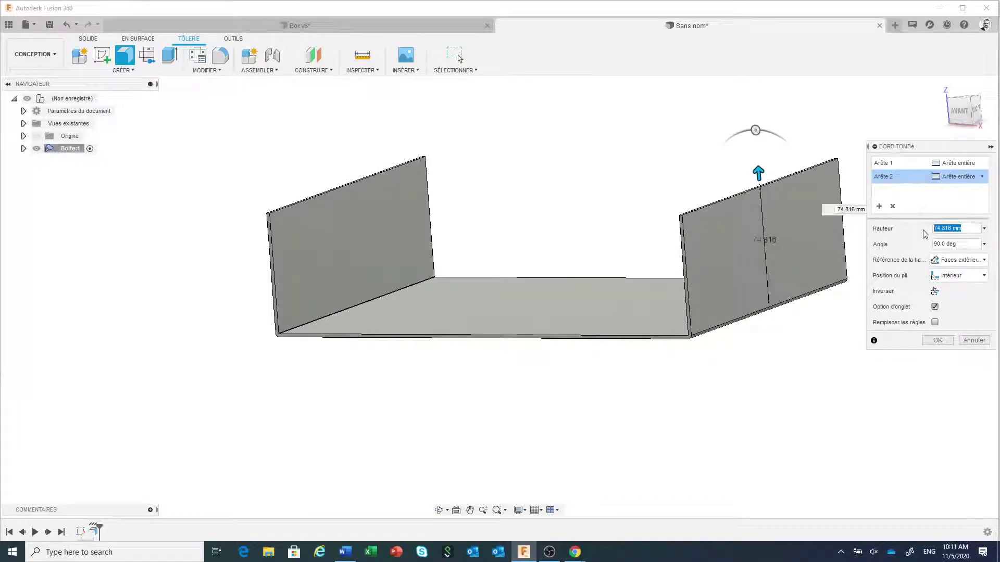
{"action": "type", "text": "80"}
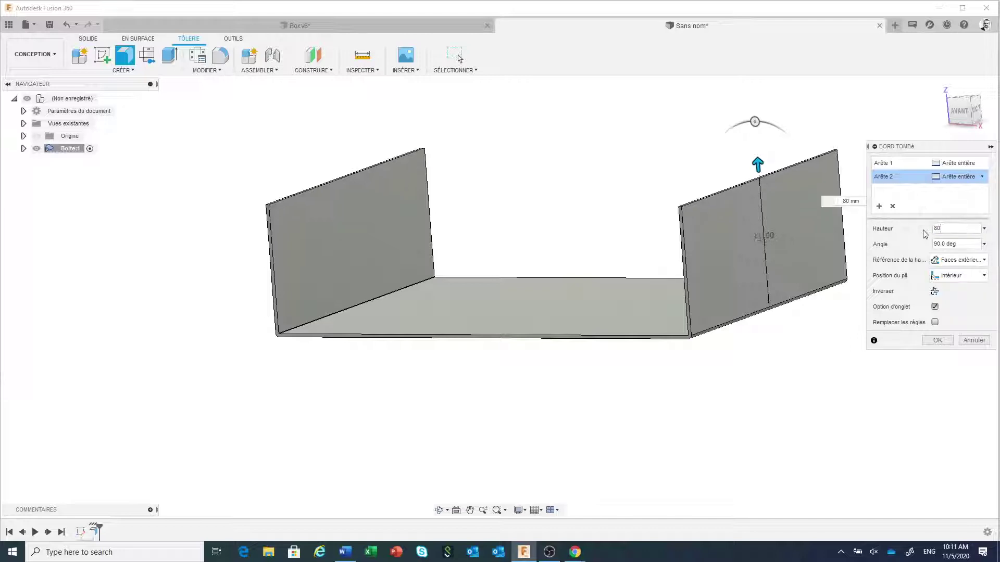
{"action": "left_click", "coordinate": [937, 340]}
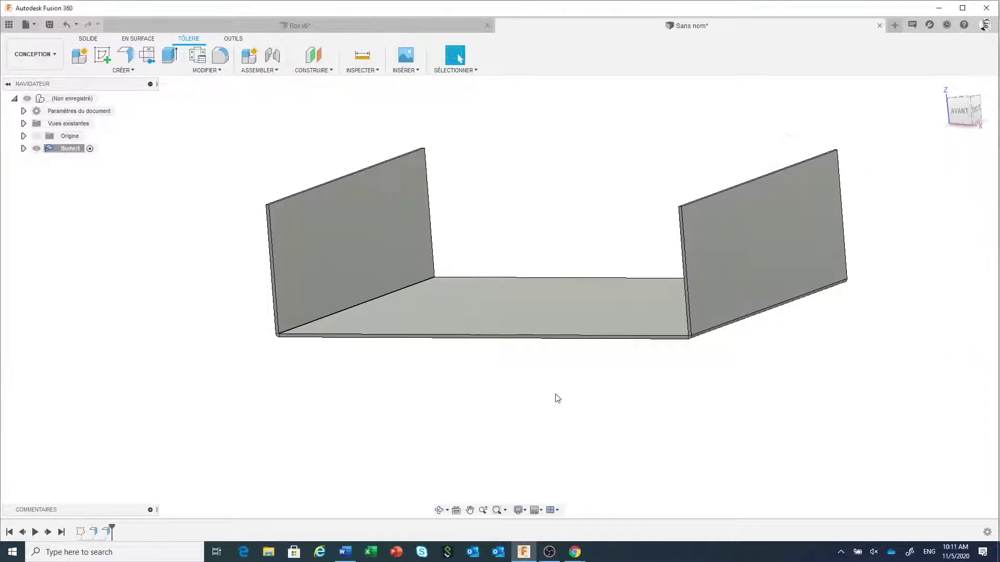
Step: Add 10 mm flanges bent inward at 90 degrees along the upper edges of both side walls
{"action": "right_click", "coordinate": [491, 142]}
{"action": "left_click", "coordinate": [484, 106]}
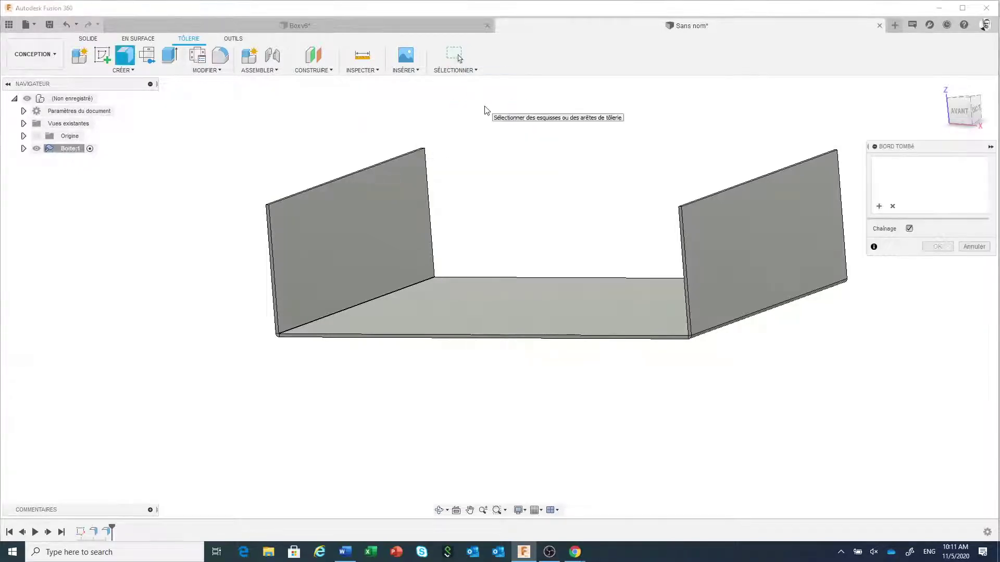
{"action": "left_click", "coordinate": [411, 157]}
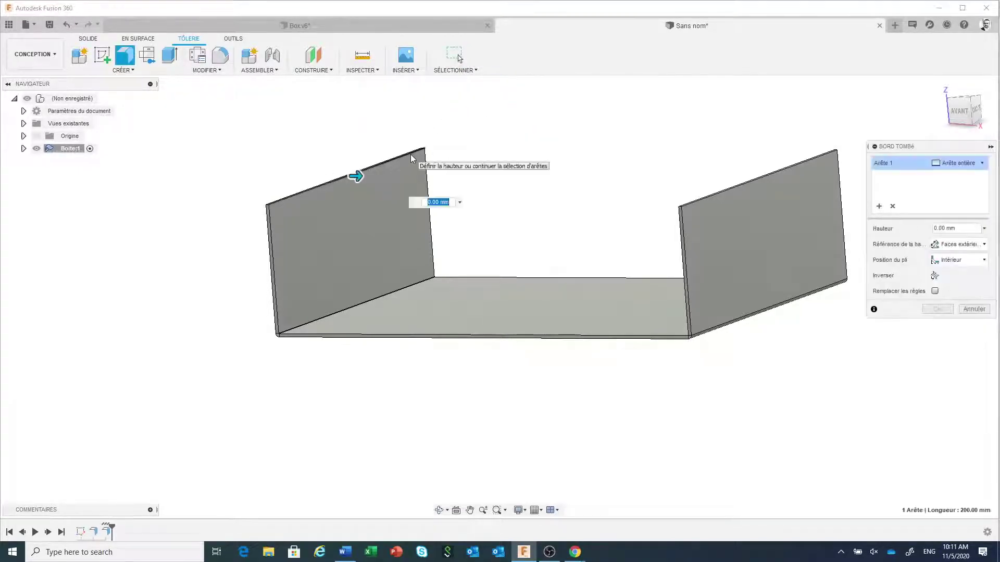
{"action": "left_click", "coordinate": [697, 200]}
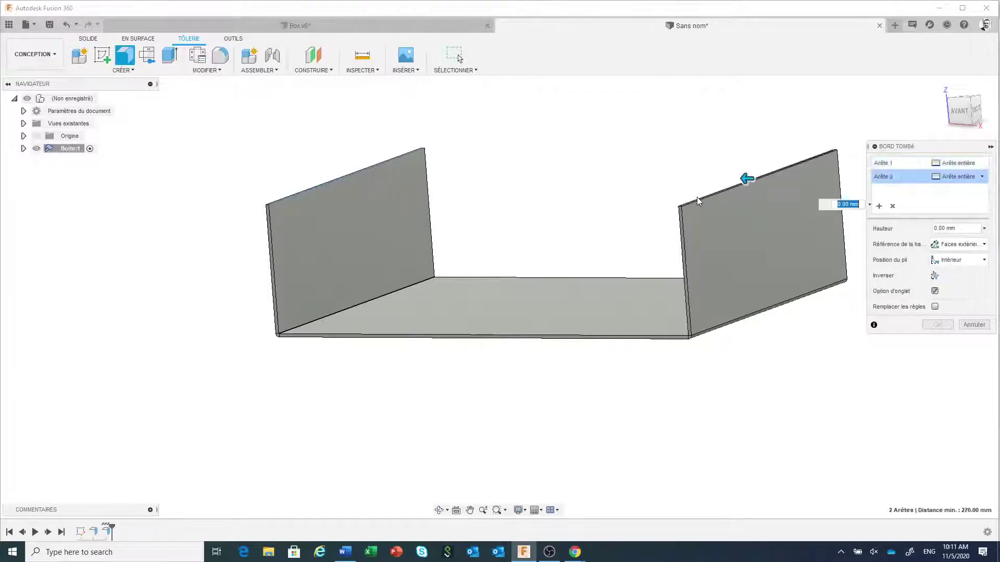
{"action": "left_click_drag", "start_coordinate": [745, 179], "coordinate": [713, 177]}
{"action": "double_click", "coordinate": [952, 230]}
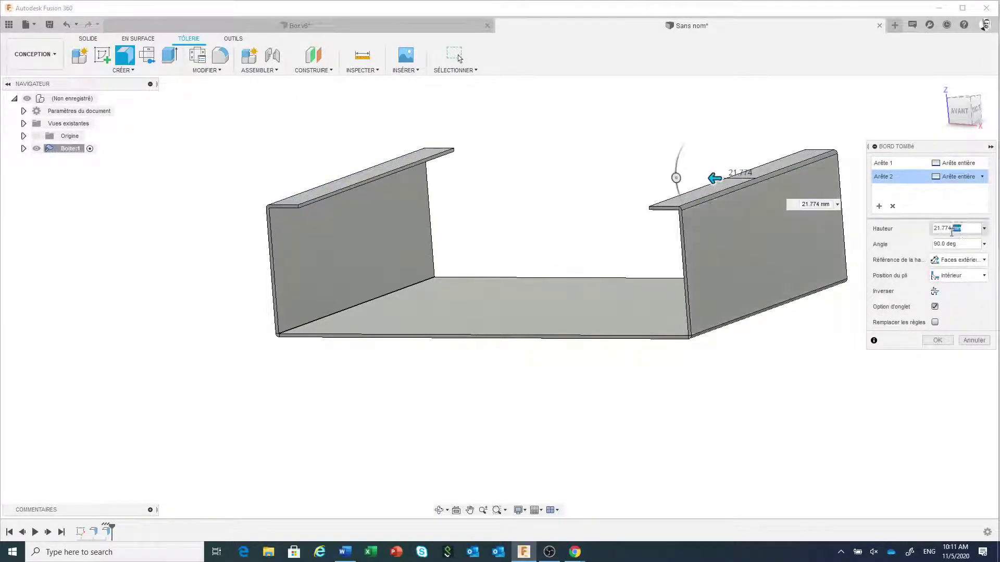
{"action": "left_click_drag", "start_coordinate": [951, 230], "coordinate": [901, 233]}
{"action": "type", "text": "10"}
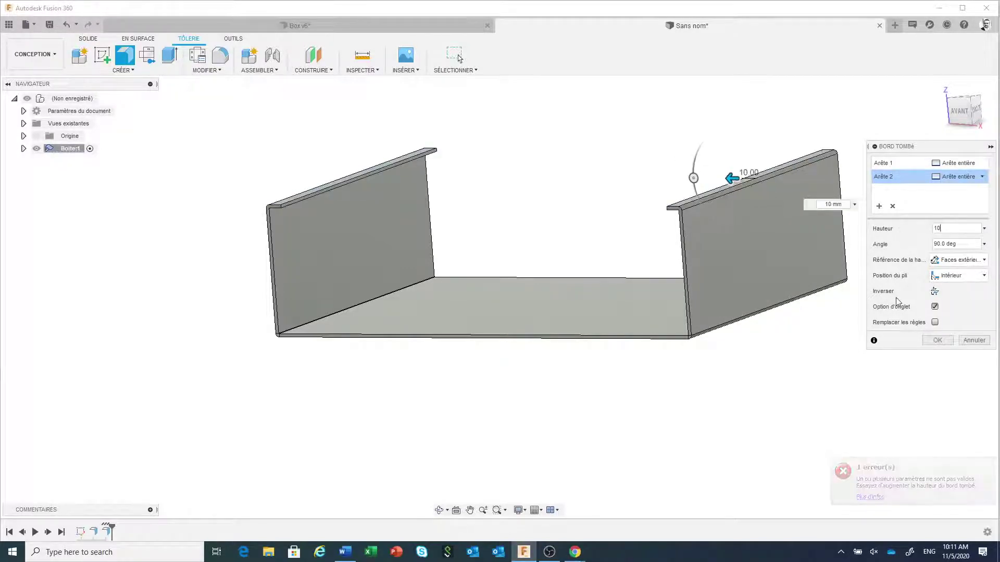
{"action": "left_click", "coordinate": [937, 341]}
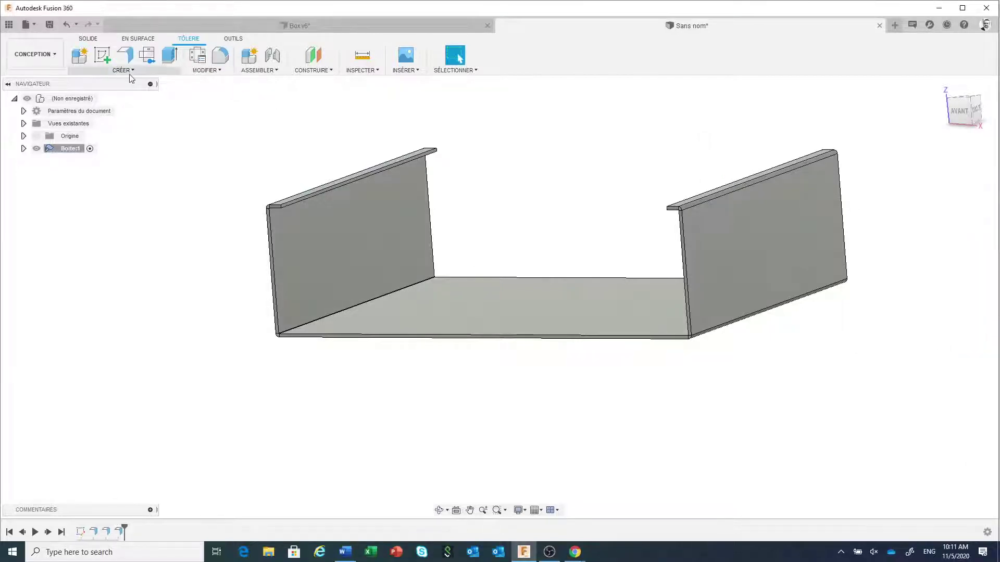
Step: Start downward flanges on the inner edges of both 10 mm lips, with a height of 76 mm at 90 degrees
{"action": "left_click", "coordinate": [124, 54]}
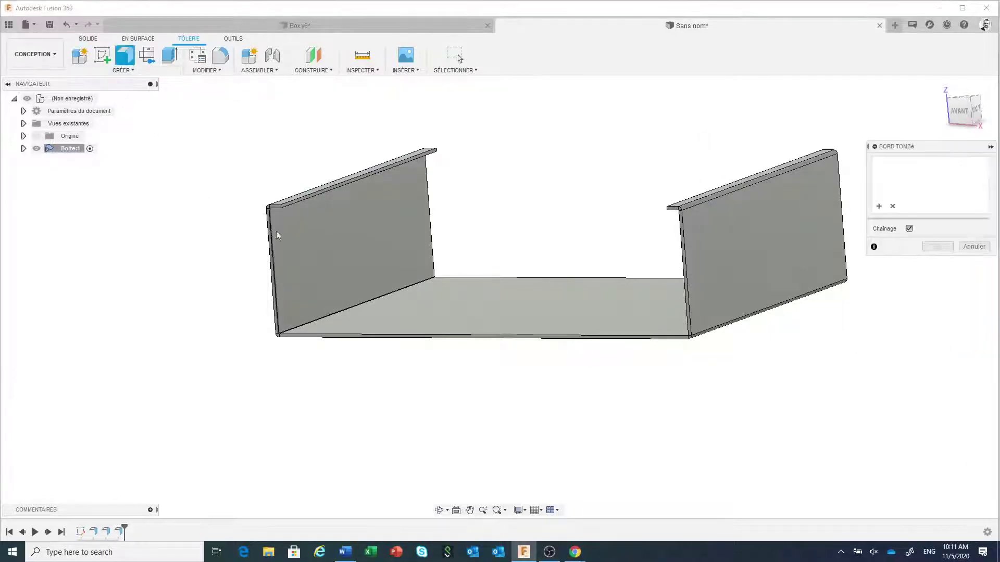
{"action": "left_click", "coordinate": [308, 205]}
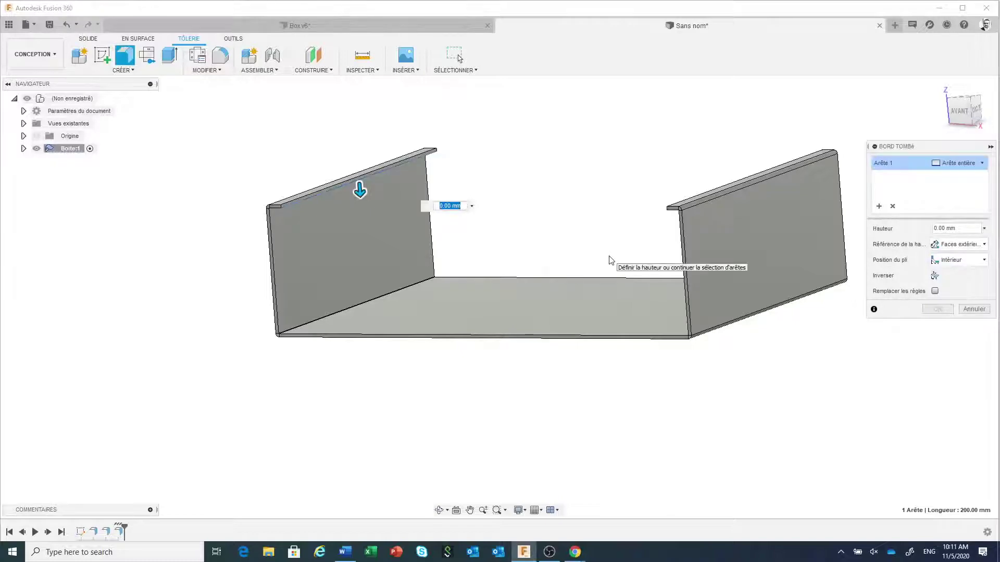
{"action": "middle_click_drag", "start_coordinate": [609, 260], "coordinate": [676, 288], "text": "shift"}
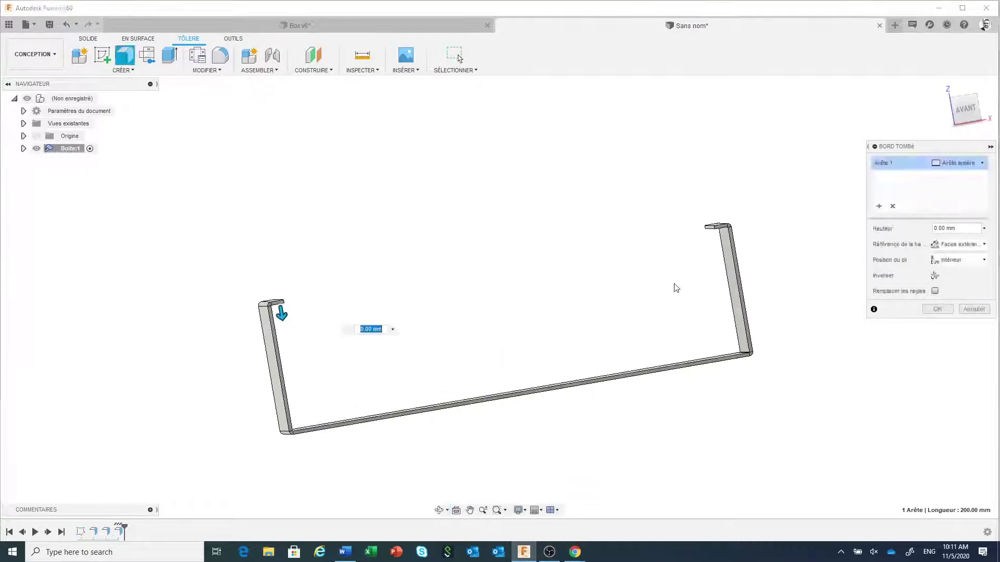
{"action": "left_click", "coordinate": [710, 235]}
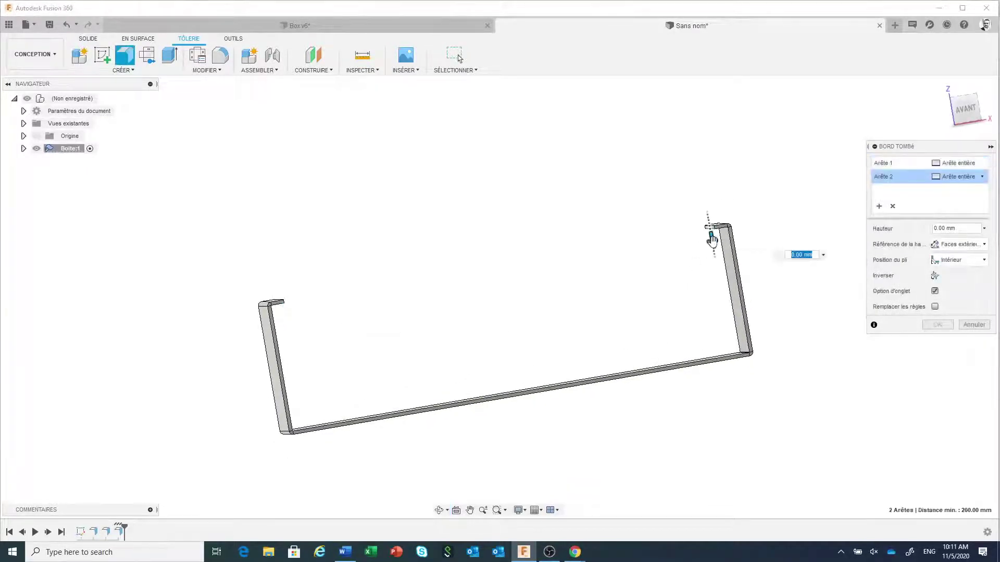
{"action": "left_click_drag", "start_coordinate": [711, 239], "coordinate": [714, 263]}
{"action": "middle_click_drag", "start_coordinate": [760, 331], "coordinate": [697, 338], "text": "shift"}
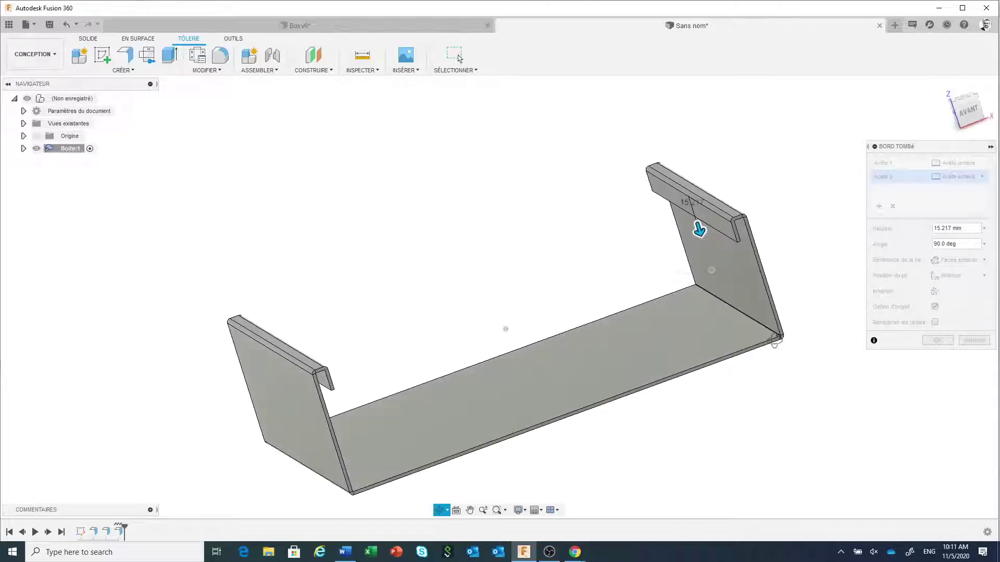
{"action": "left_click", "coordinate": [680, 342]}
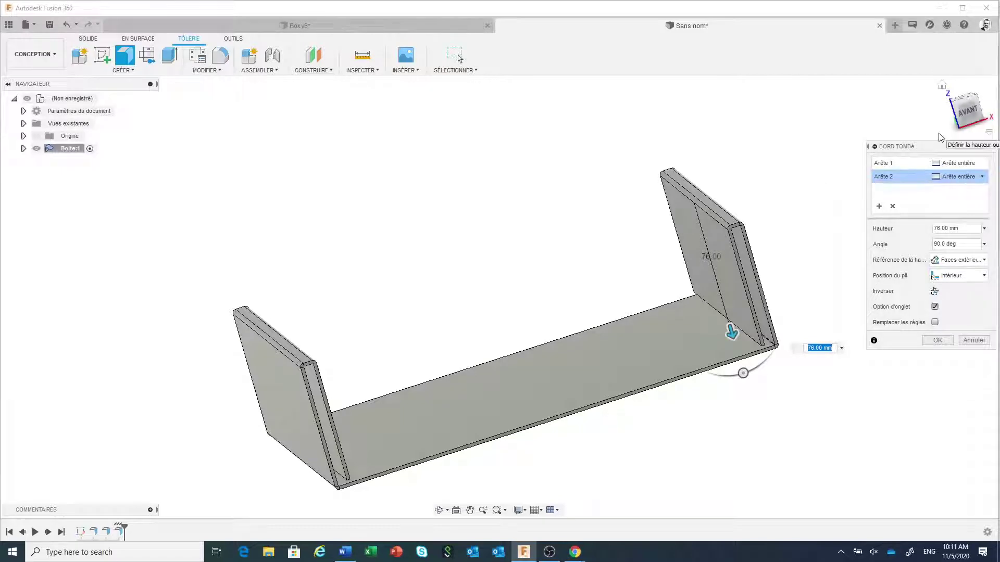
Step: Measure the inner wall flanges' height from the inner faces, set it to 75 mm, and create the flanges
{"action": "left_click", "coordinate": [971, 110]}
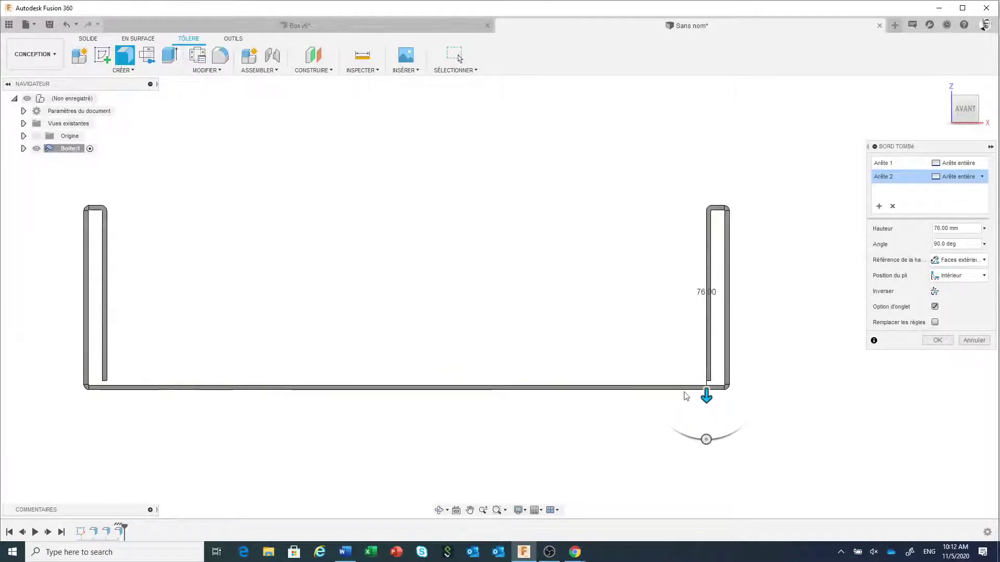
{"action": "left_click", "coordinate": [949, 265]}
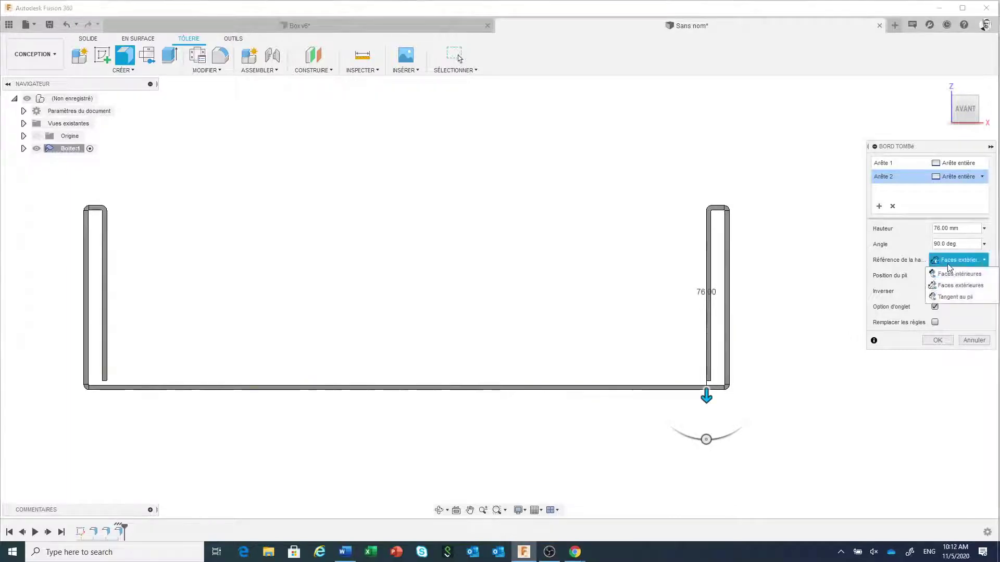
{"action": "left_click", "coordinate": [966, 276]}
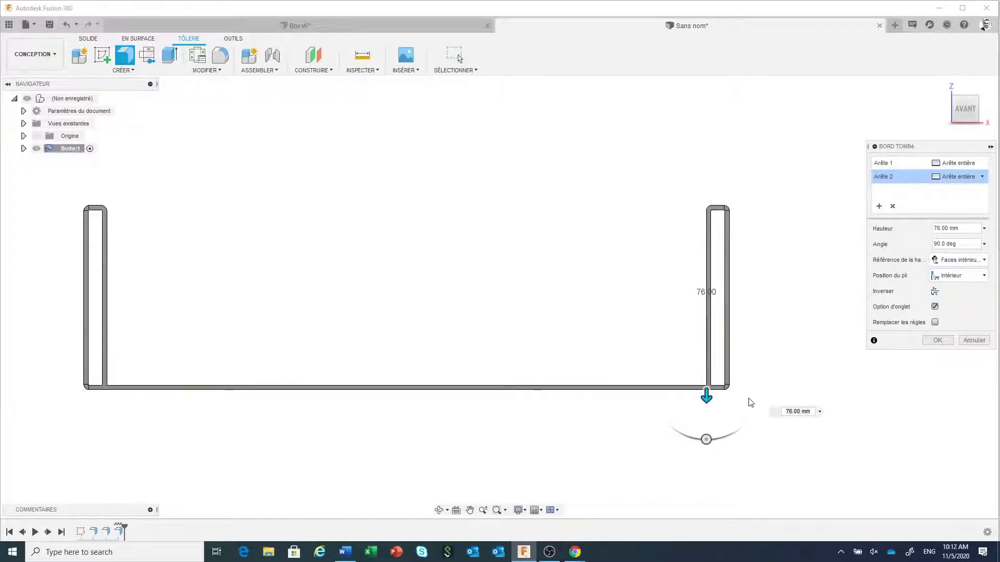
{"action": "middle_click_drag", "start_coordinate": [728, 402], "coordinate": [734, 399], "text": "shift"}
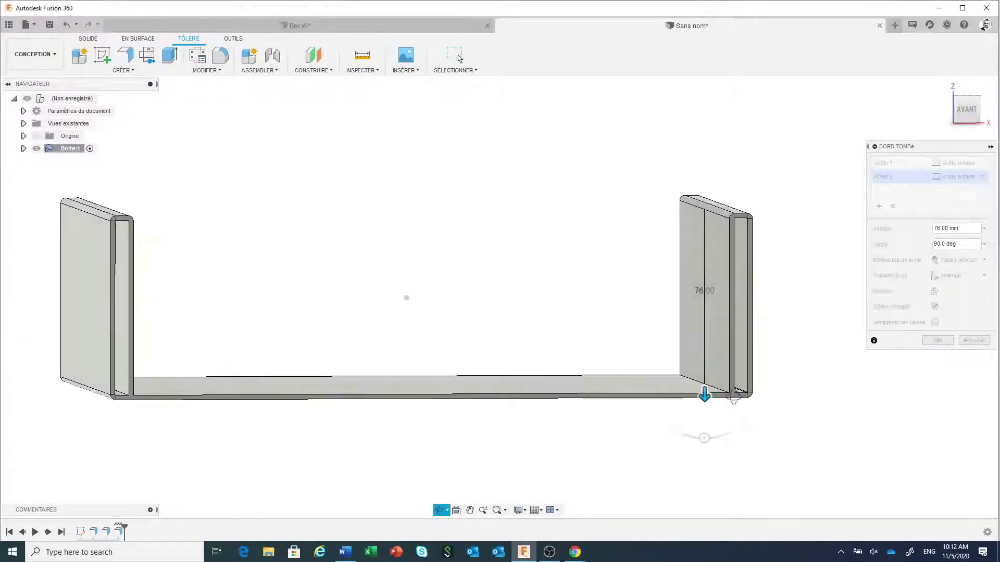
{"action": "scroll", "coordinate": [735, 400], "scroll_direction": "up", "scroll_amount": 3}
{"action": "scroll", "coordinate": [739, 403], "scroll_direction": "up", "scroll_amount": 1}
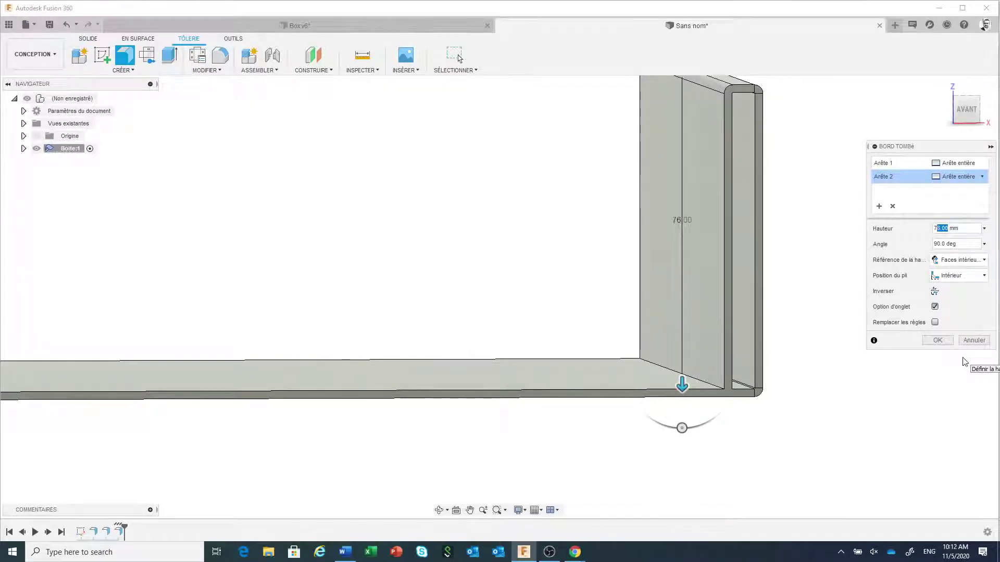
{"action": "type", "text": "75"}
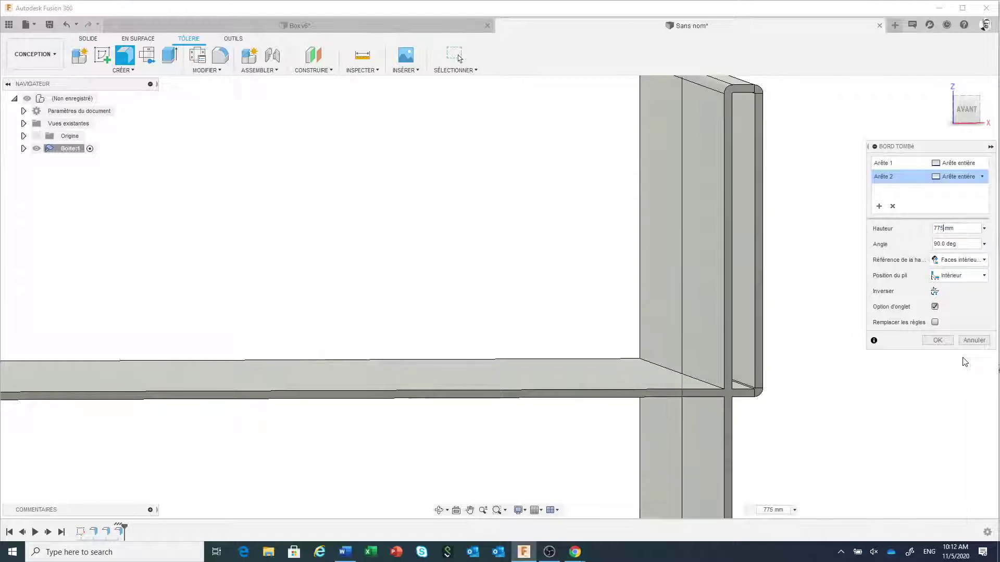
{"action": "key", "text": "BackSpace"}
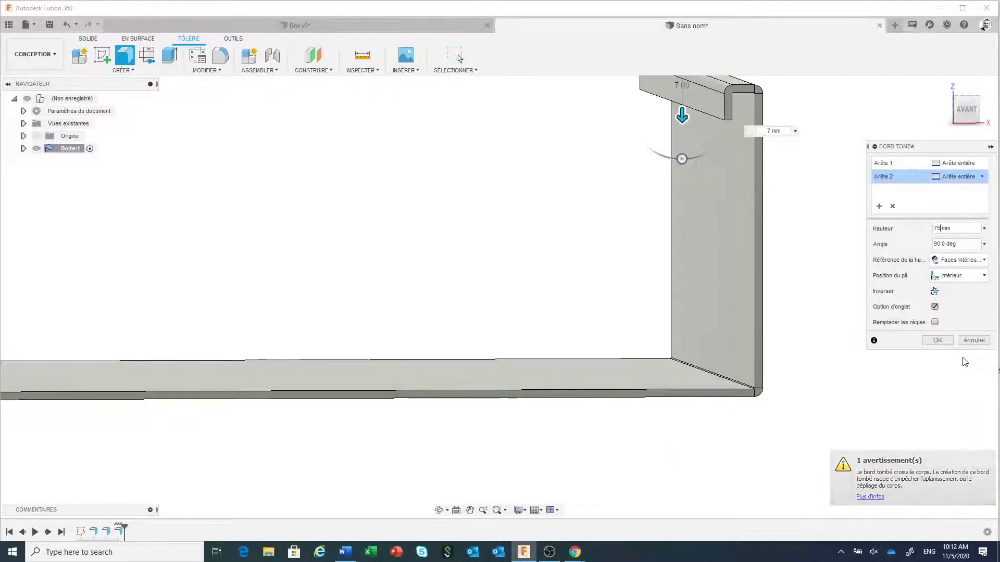
{"action": "left_click", "coordinate": [966, 109]}
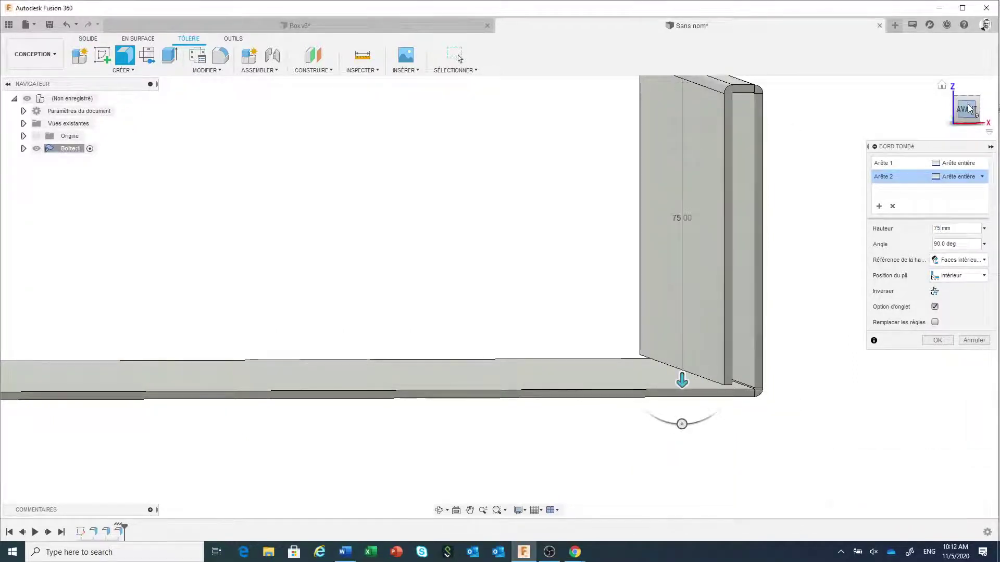
{"action": "left_click", "coordinate": [937, 341]}
Step: Examine the gap beneath the inner wall and the tabs and bottom slots of the finished Box v6 design, and return to the unsaved design
{"action": "scroll", "coordinate": [667, 409], "scroll_direction": "up", "scroll_amount": 5}
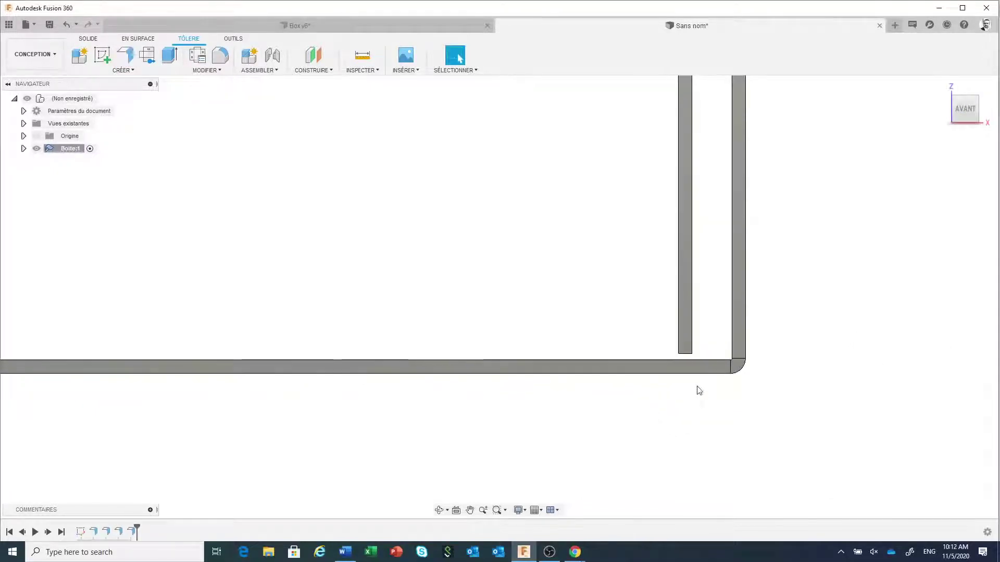
{"action": "scroll", "coordinate": [758, 338], "scroll_direction": "up", "scroll_amount": 2}
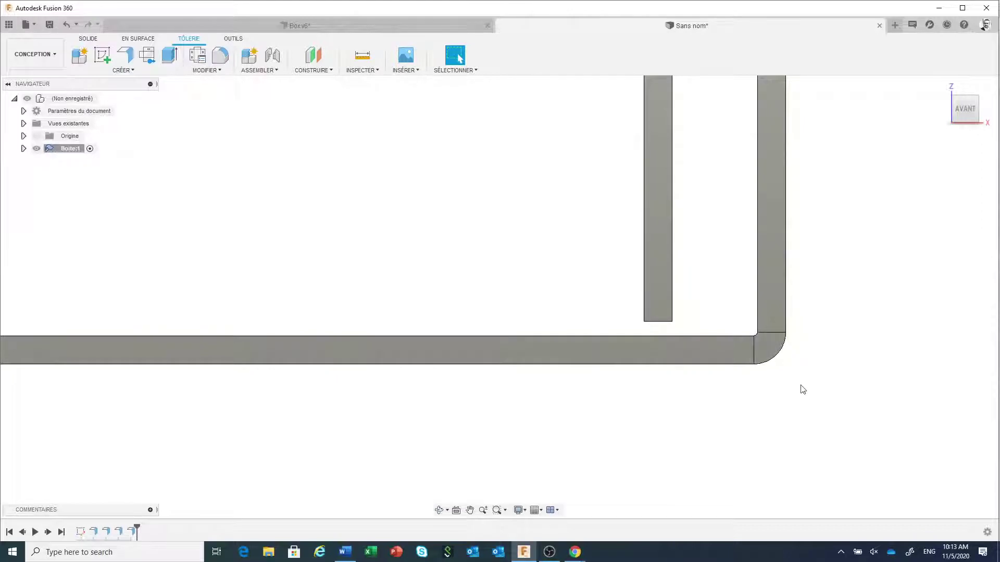
{"action": "scroll", "coordinate": [793, 384], "scroll_direction": "down", "scroll_amount": 5}
{"action": "scroll", "coordinate": [794, 382], "scroll_direction": "down", "scroll_amount": 3}
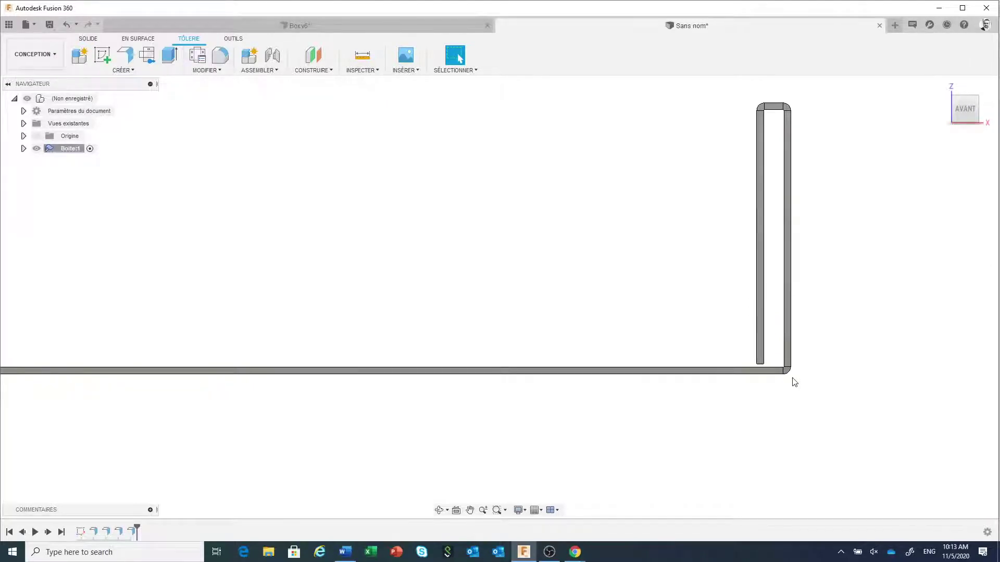
{"action": "left_click", "coordinate": [410, 26]}
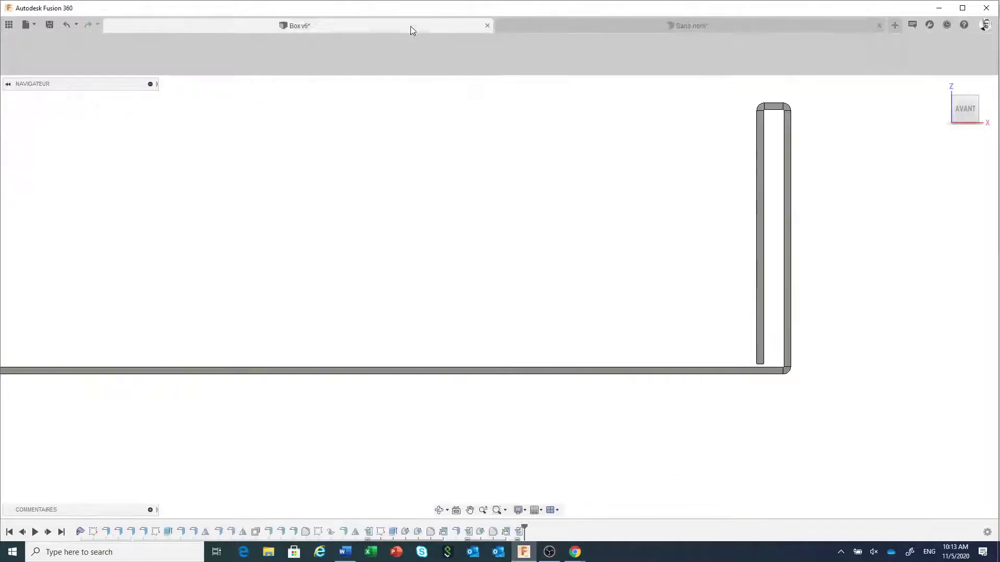
{"action": "scroll", "coordinate": [532, 295], "scroll_direction": "up", "scroll_amount": 3}
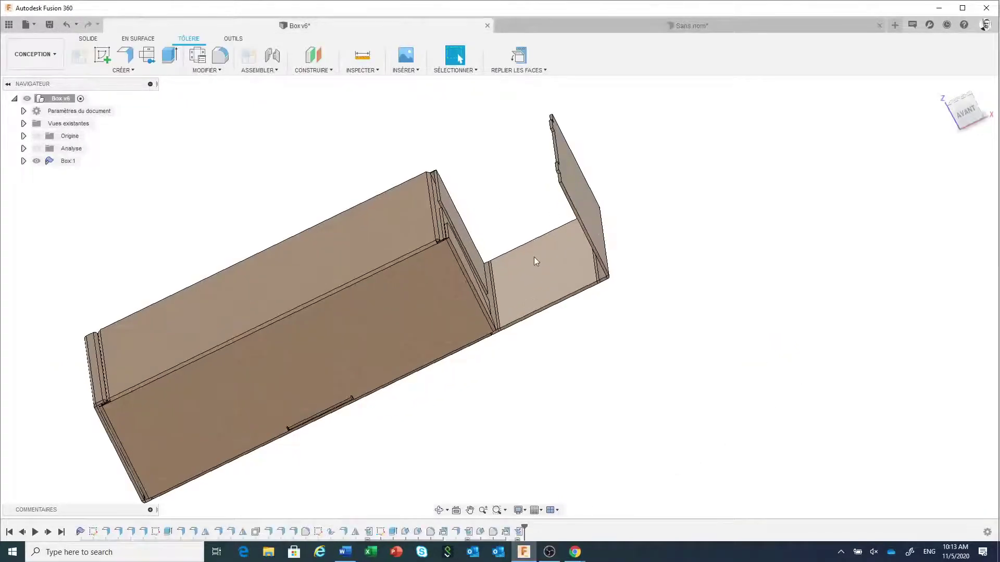
{"action": "middle_click_drag", "start_coordinate": [552, 254], "coordinate": [562, 162], "text": "shift"}
{"action": "scroll", "coordinate": [560, 127], "scroll_direction": "up", "scroll_amount": 2}
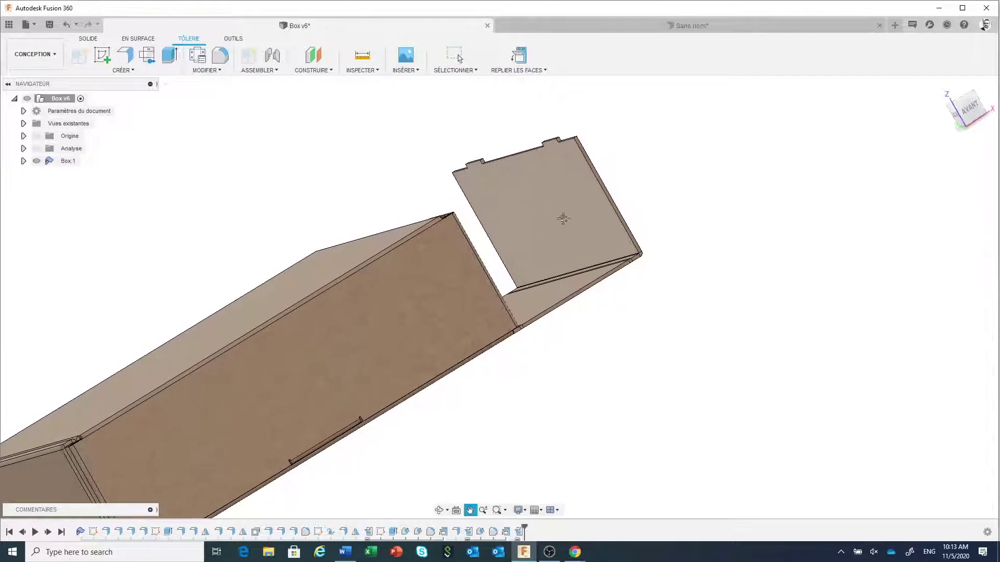
{"action": "middle_click_drag", "start_coordinate": [569, 206], "coordinate": [676, 210]}
{"action": "left_click_drag", "start_coordinate": [500, 312], "coordinate": [651, 308]}
{"action": "key", "text": "Escape"}
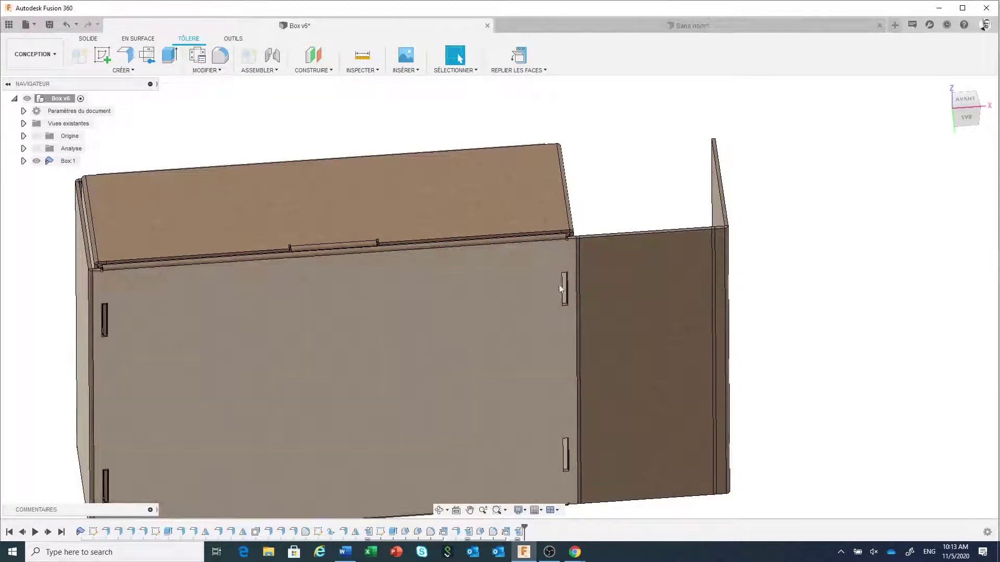
{"action": "middle_click_drag", "start_coordinate": [573, 322], "coordinate": [642, 104], "text": "shift"}
{"action": "left_click", "coordinate": [626, 26]}
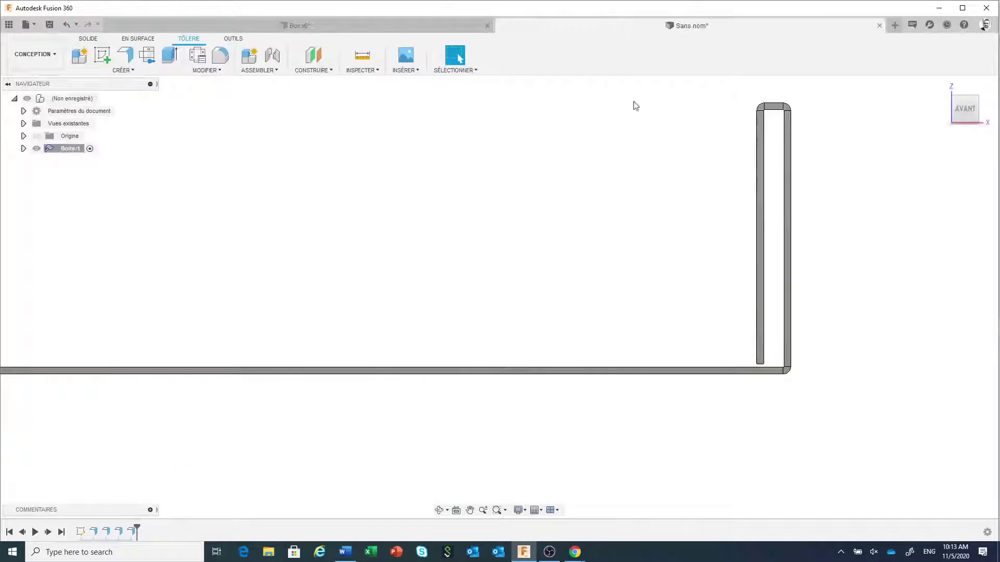
Step: Start a new sketch on the inner face of the box's bottom panel
{"action": "mouse_move", "coordinate": [608, 178]}
{"action": "middle_mouse_down", "text": "shift"}
{"action": "mouse_move", "coordinate": [603, 172]}
{"action": "mouse_move", "coordinate": [613, 197]}
{"action": "middle_mouse_up", "text": "shift"}
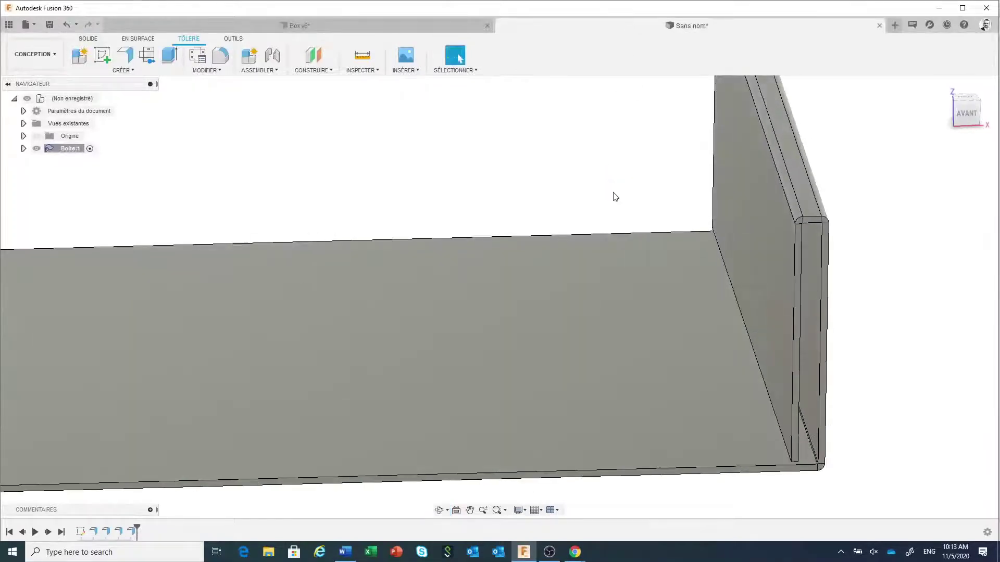
{"action": "left_click", "coordinate": [610, 257]}
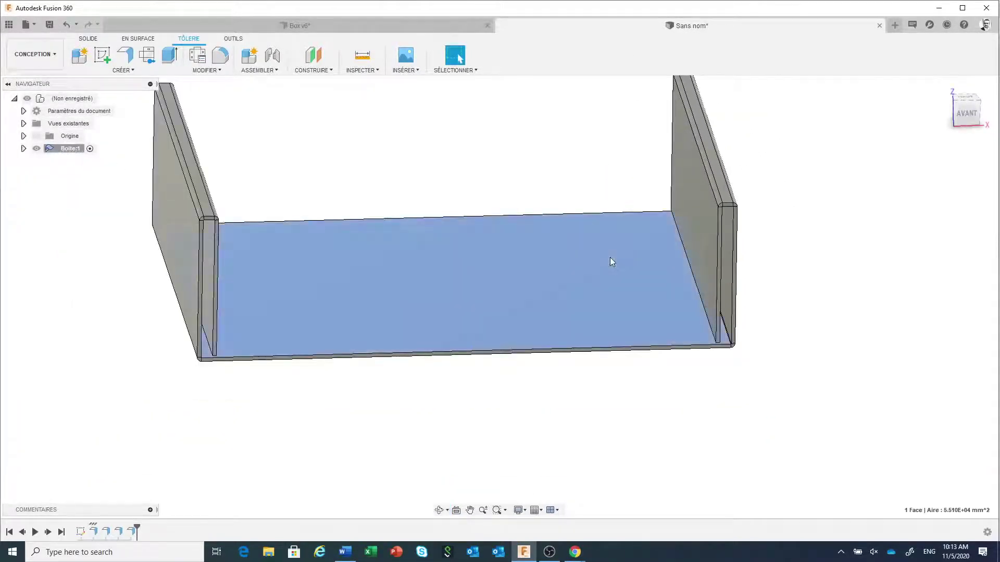
{"action": "right_click", "coordinate": [610, 258]}
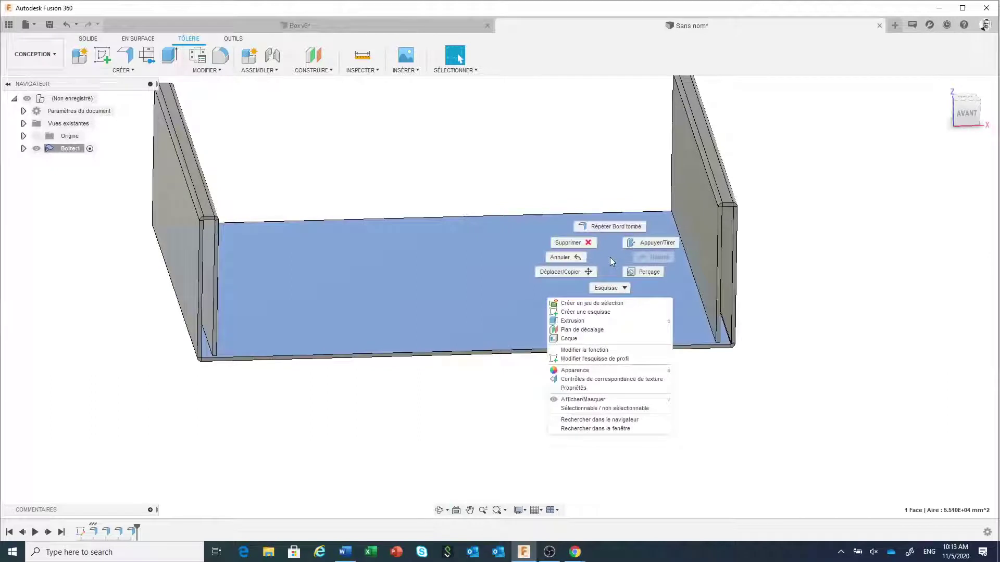
{"action": "left_click", "coordinate": [597, 312]}
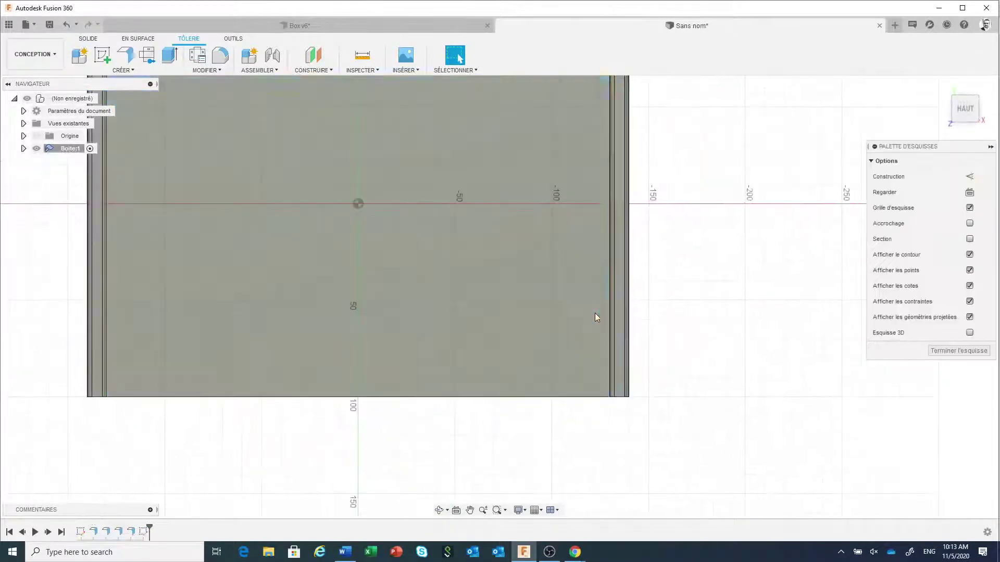
{"action": "scroll", "coordinate": [679, 401], "scroll_direction": "up", "scroll_amount": 2}
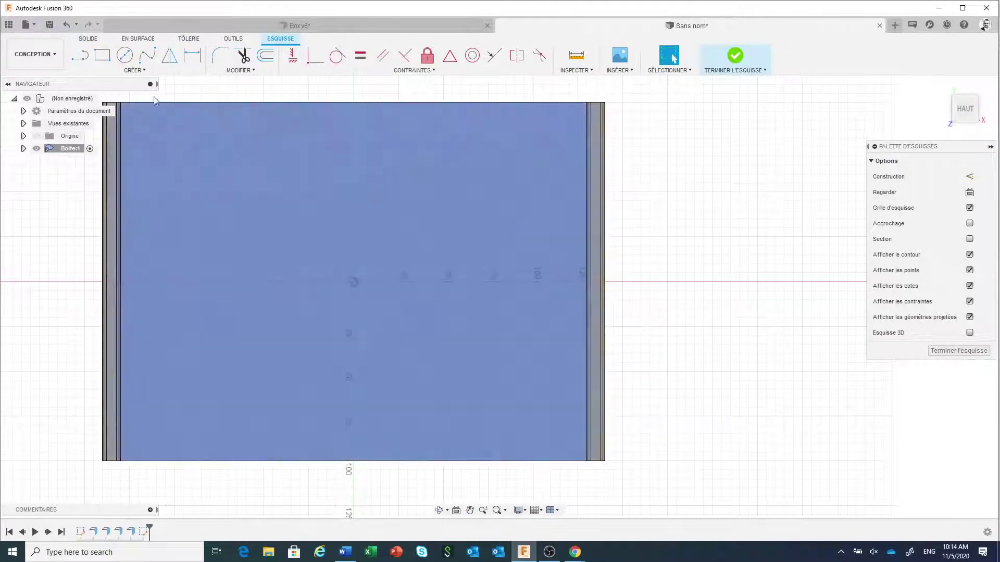
Step: Sketch two upright rectangles, each about 10 by 24 mm, across the inner wall on the +X side, one near each end
{"action": "left_click", "coordinate": [102, 55]}
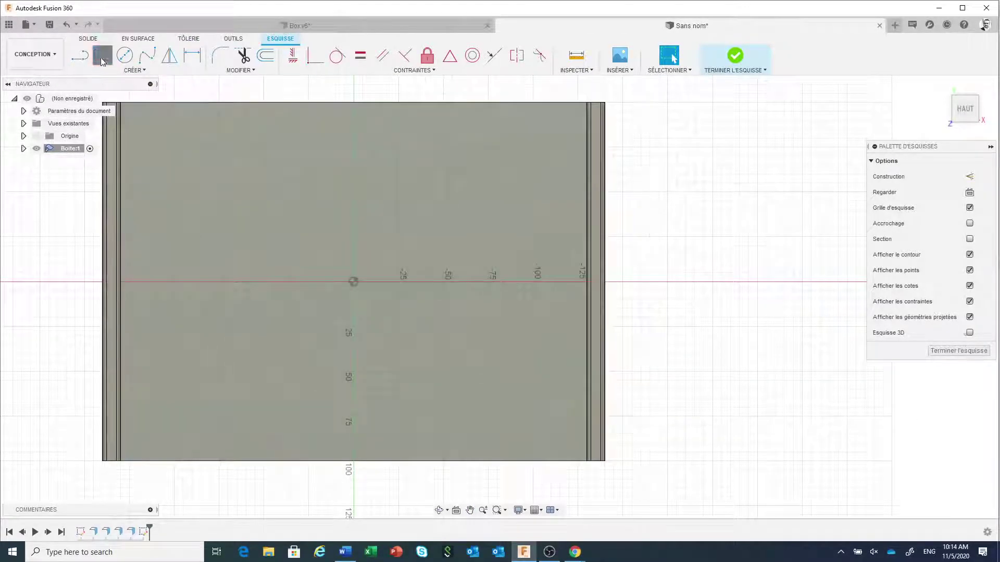
{"action": "left_click", "coordinate": [576, 432]}
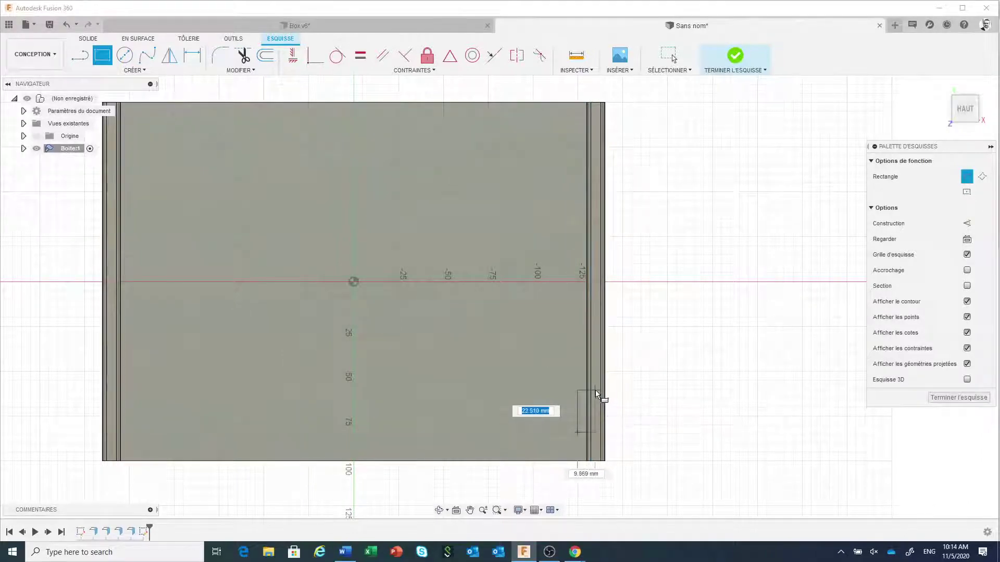
{"action": "left_click", "coordinate": [597, 395]}
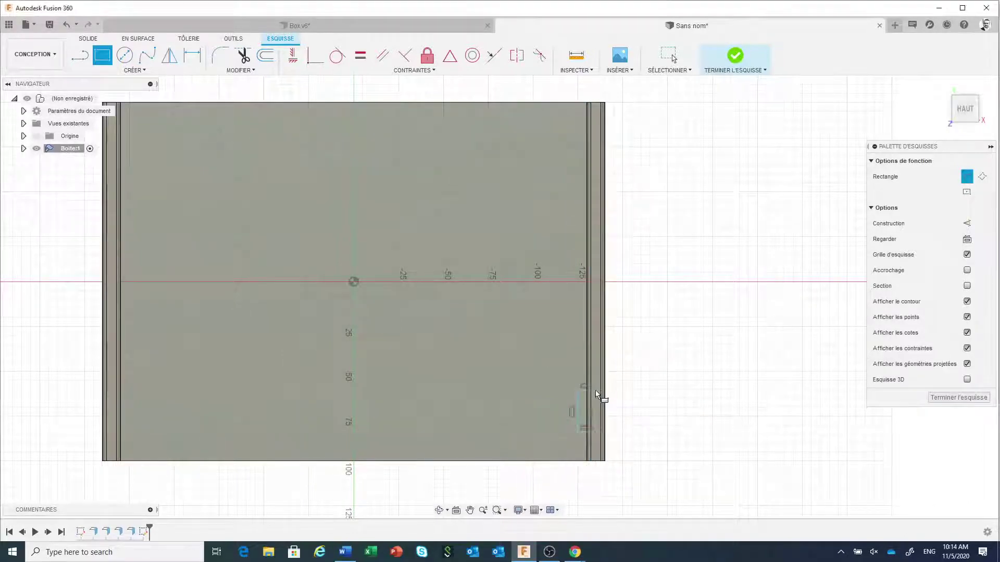
{"action": "left_click", "coordinate": [581, 167]}
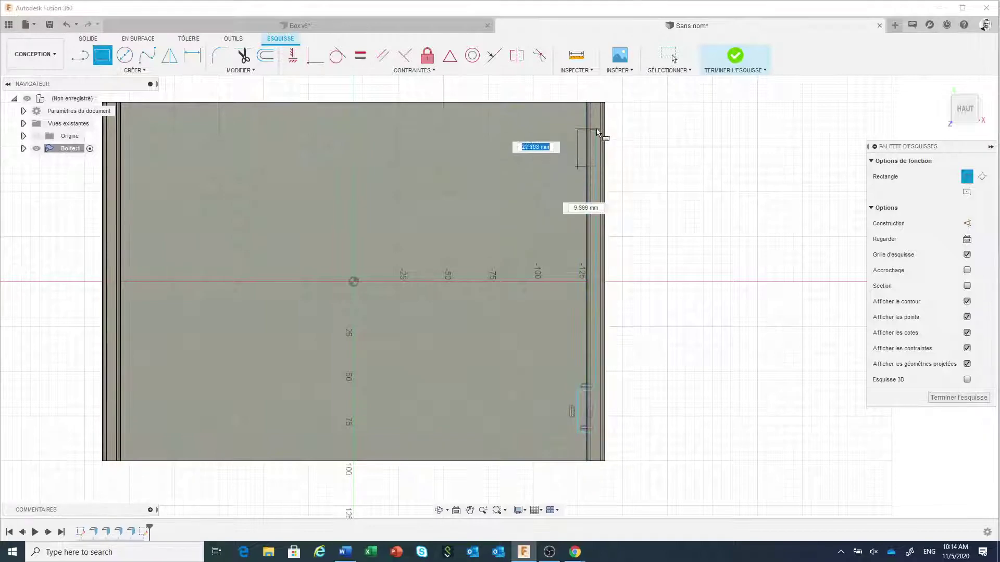
{"action": "left_click", "coordinate": [596, 124]}
{"action": "right_click", "coordinate": [652, 174]}
{"action": "left_click", "coordinate": [687, 174]}
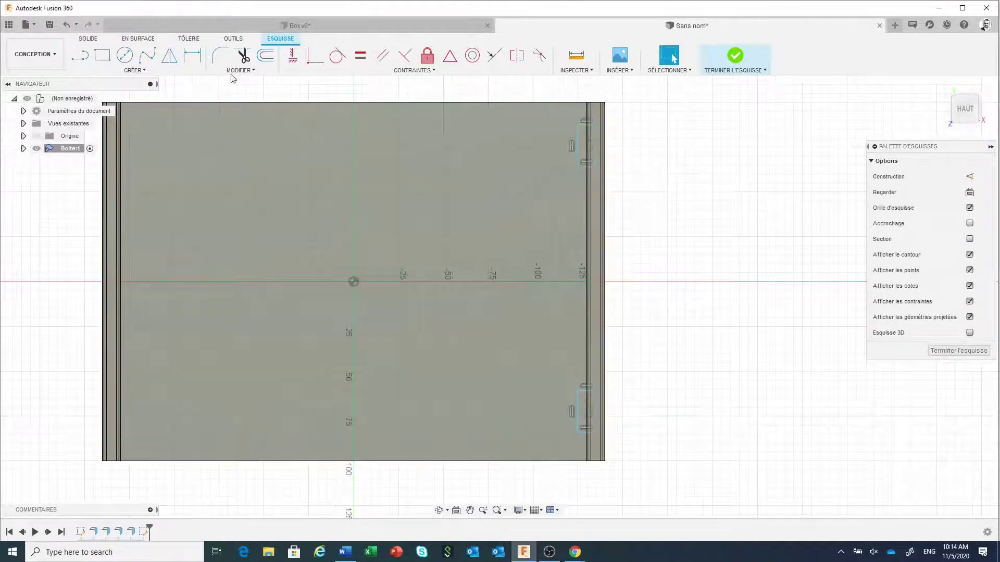
Step: Dimension the long side of the rectangle nearest the front edge and set it to 26 mm
{"action": "left_click", "coordinate": [192, 54]}
{"action": "left_click", "coordinate": [579, 415]}
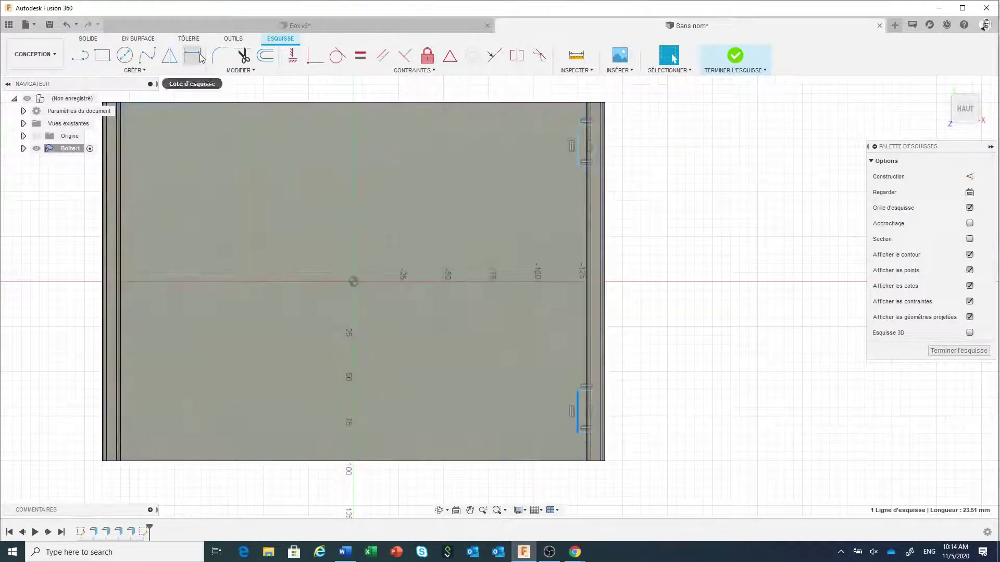
{"action": "left_click", "coordinate": [192, 55]}
{"action": "left_click", "coordinate": [532, 415]}
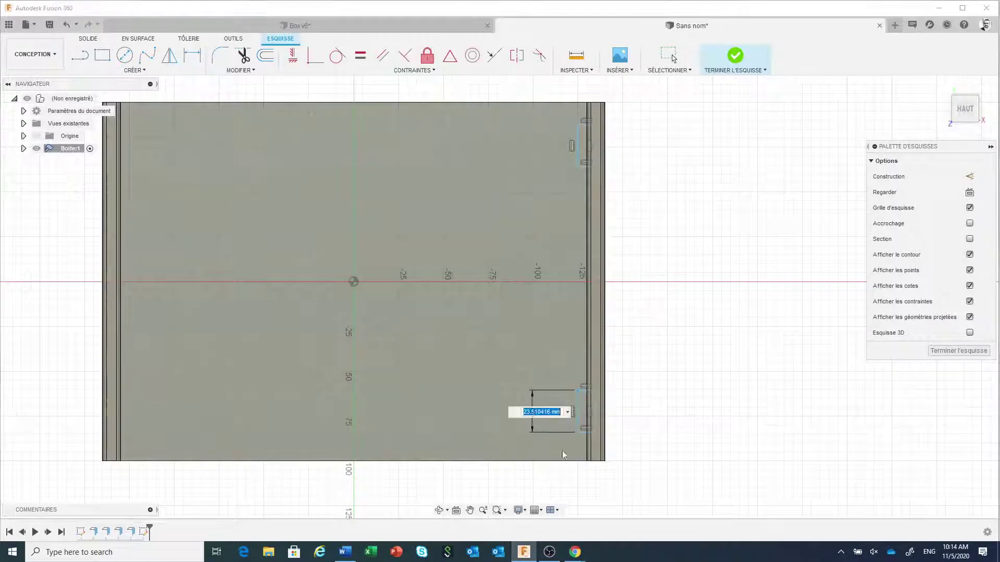
{"action": "type", "text": "26"}
{"action": "key", "text": "Return"}
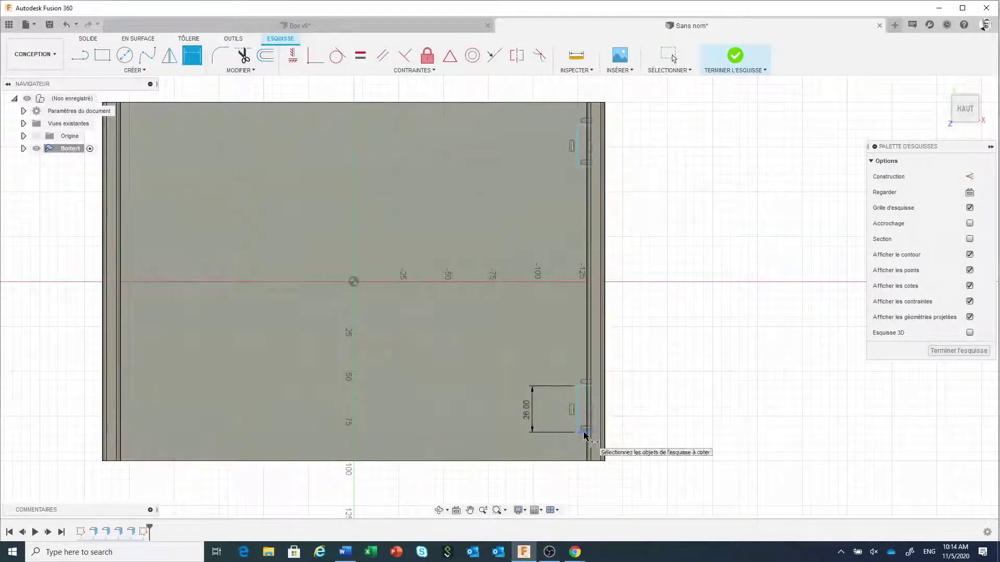
Step: Set the distance between the front rectangle's near end and the bottom panel's front edge to 26 mm
{"action": "left_click", "coordinate": [584, 433]}
{"action": "left_click", "coordinate": [576, 462]}
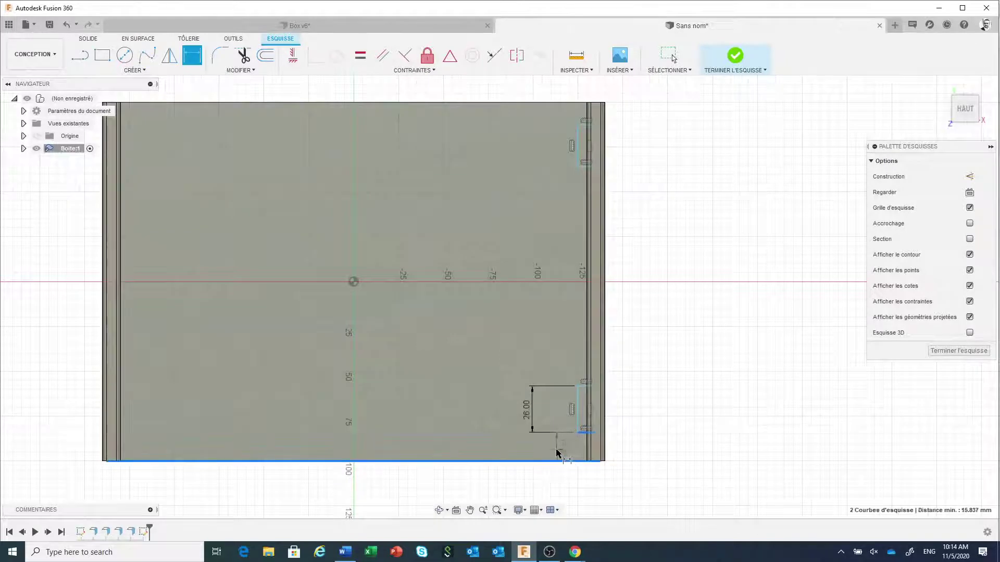
{"action": "left_click", "coordinate": [554, 450]}
{"action": "type", "text": "2"}
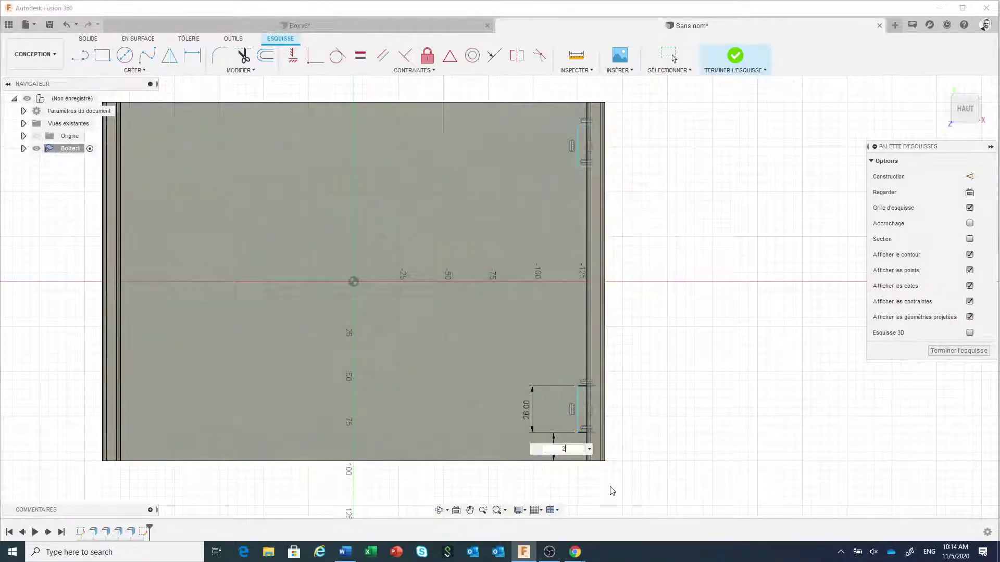
{"action": "key", "text": "Return"}
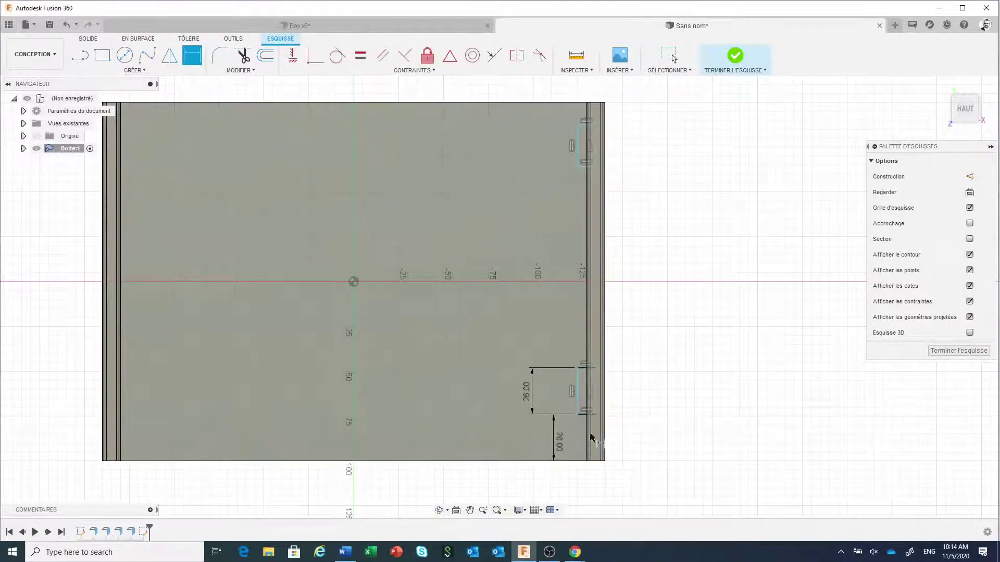
Step: Offset the front rectangle's outer long side 0.5 mm from the inner wall's outward-facing edge
{"action": "scroll", "coordinate": [609, 398], "scroll_direction": "up", "scroll_amount": 4}
{"action": "scroll", "coordinate": [592, 400], "scroll_direction": "up", "scroll_amount": 3}
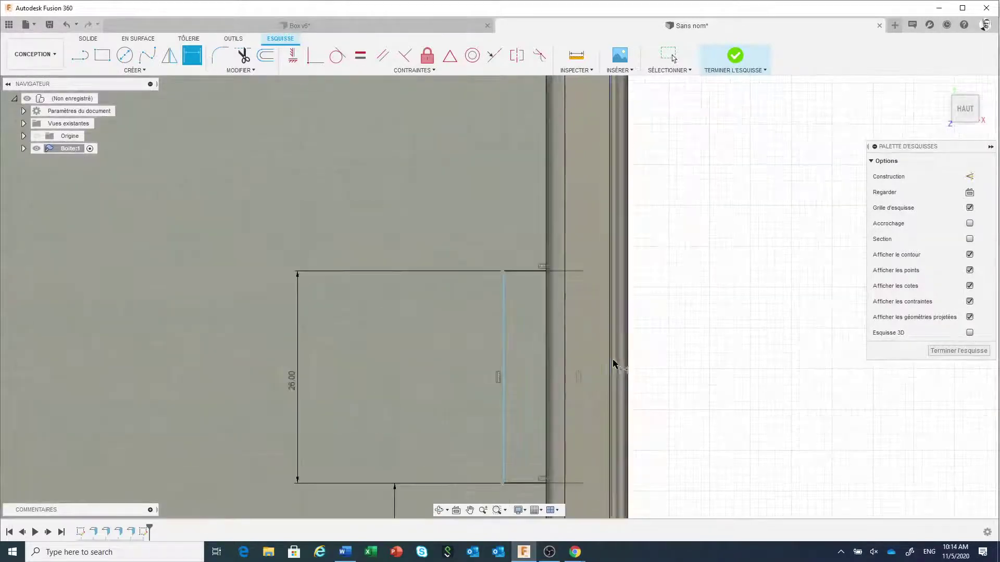
{"action": "left_click", "coordinate": [585, 359]}
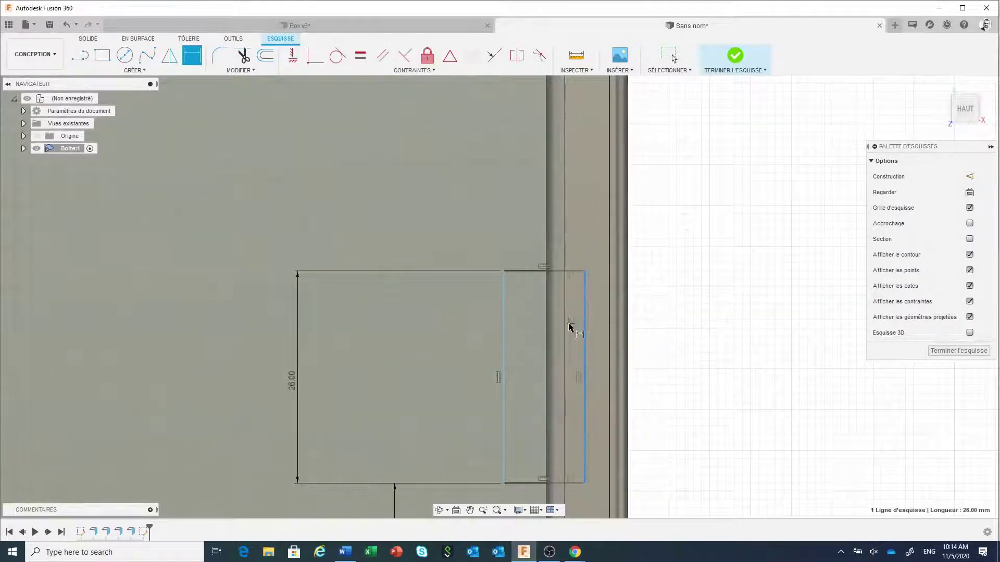
{"action": "left_click", "coordinate": [565, 328]}
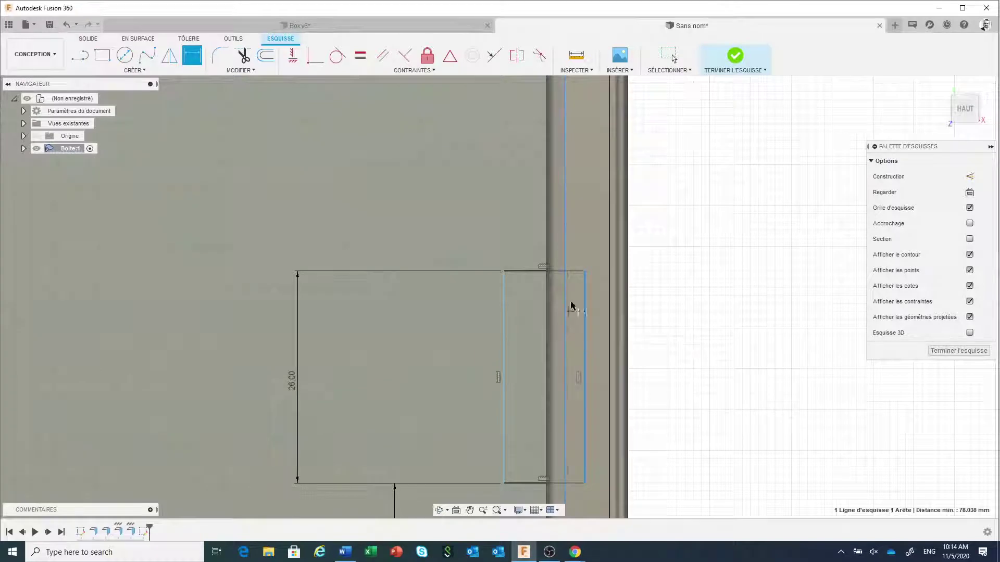
{"action": "left_click", "coordinate": [585, 238]}
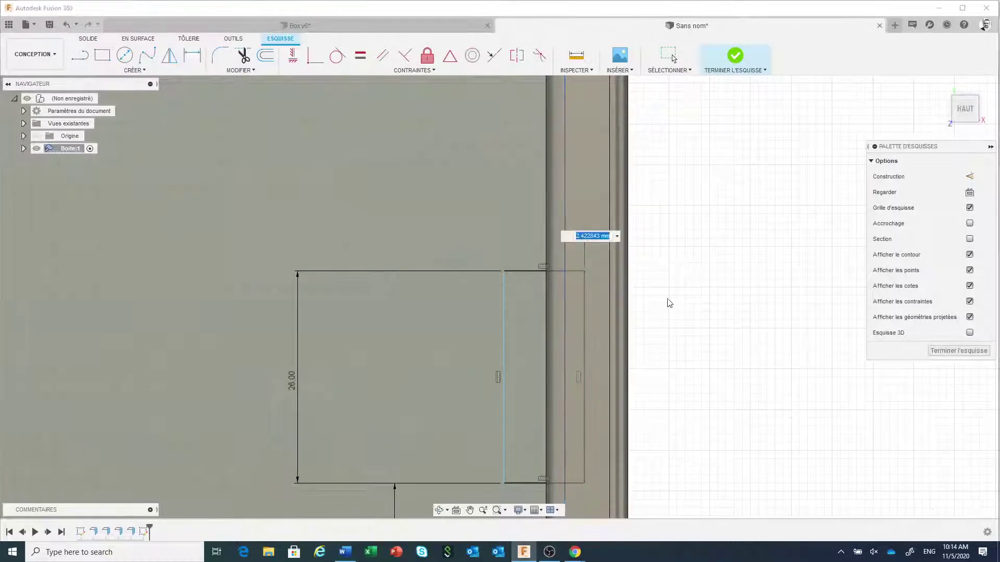
{"action": "key", "text": "BackSpace"}
{"action": "type", "text": ".5"}
{"action": "key", "text": "Return"}
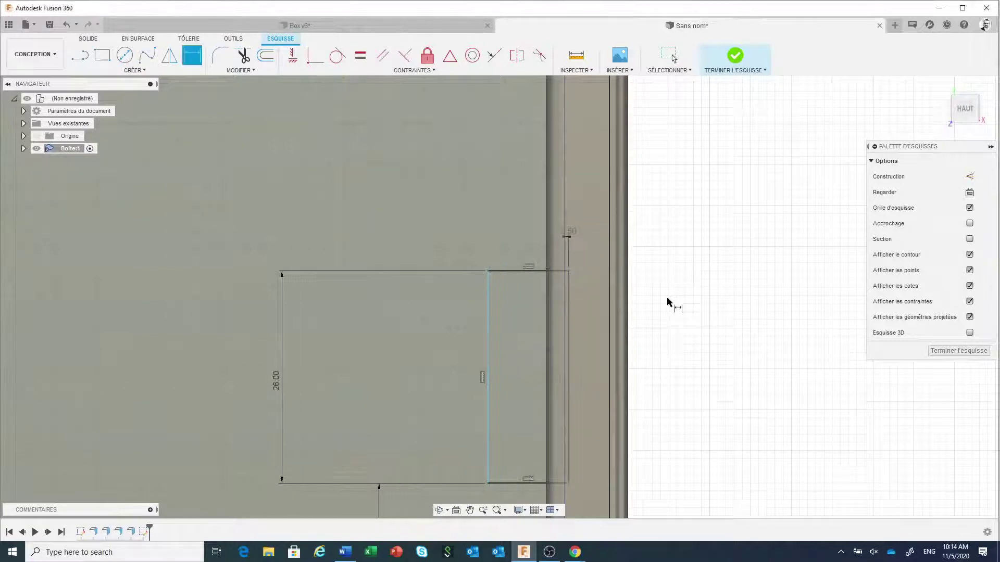
Step: Dimension the front rectangle's inner long side from the inner wall's inward-facing edge, linked to the existing 0.5 mm offset
{"action": "left_click", "coordinate": [487, 312]}
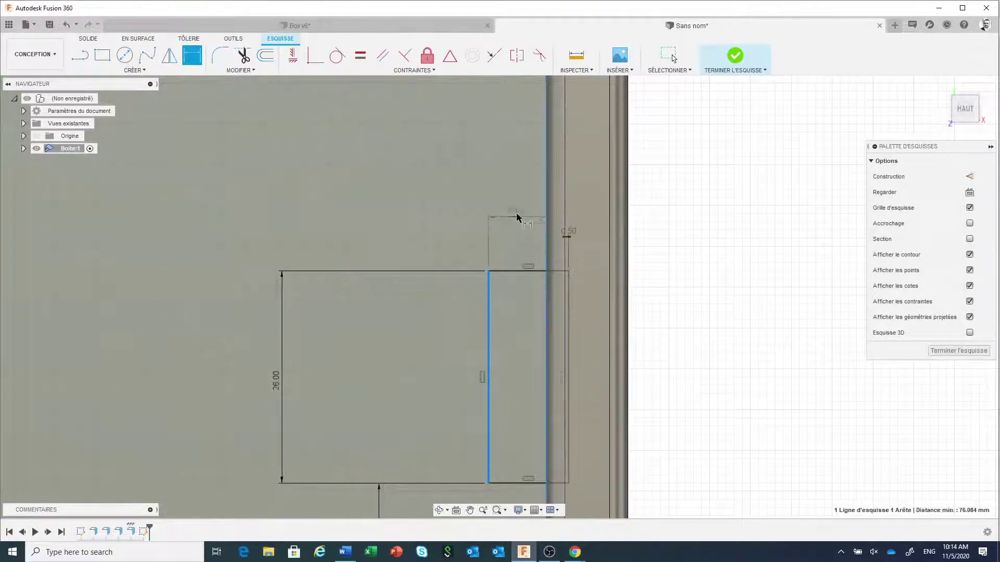
{"action": "left_click", "coordinate": [523, 198]}
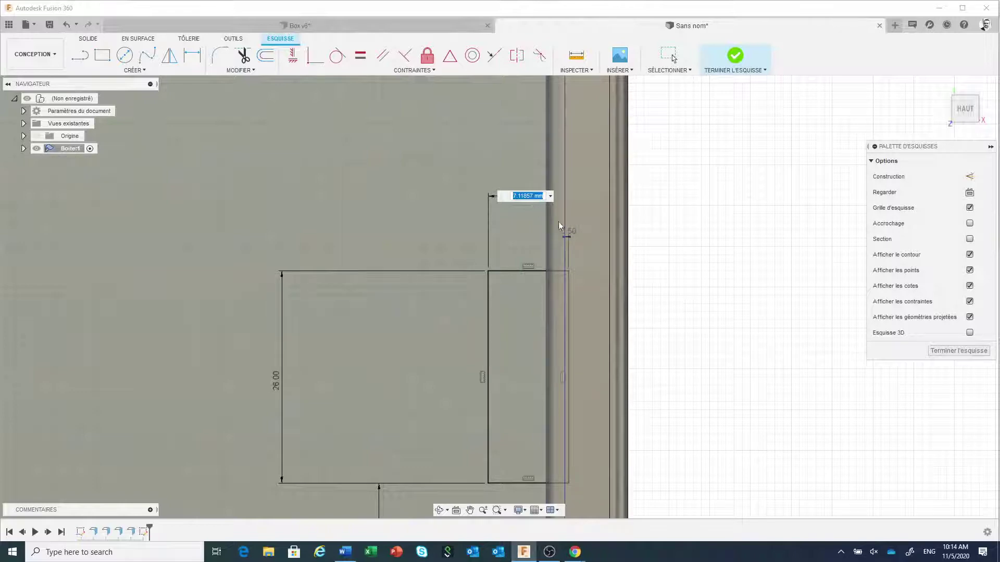
{"action": "left_click", "coordinate": [568, 230]}
{"action": "key", "text": "Return"}
Step: Dimension the rear rectangle's far end from the panel's back edge, linked to the front rectangle's 26 mm edge distance (d11)
{"action": "scroll", "coordinate": [546, 330], "scroll_direction": "down", "scroll_amount": 3}
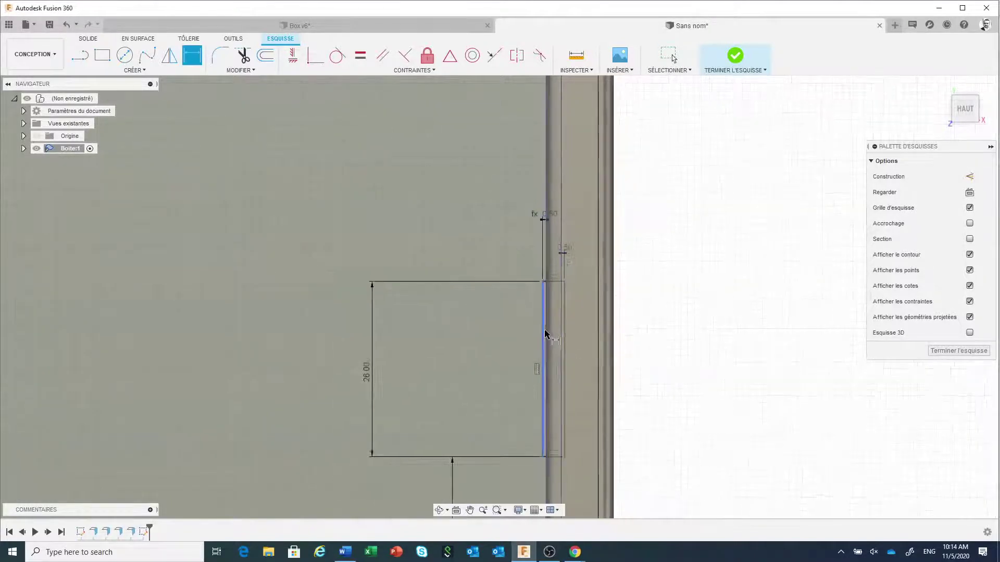
{"action": "scroll", "coordinate": [545, 334], "scroll_direction": "down", "scroll_amount": 4}
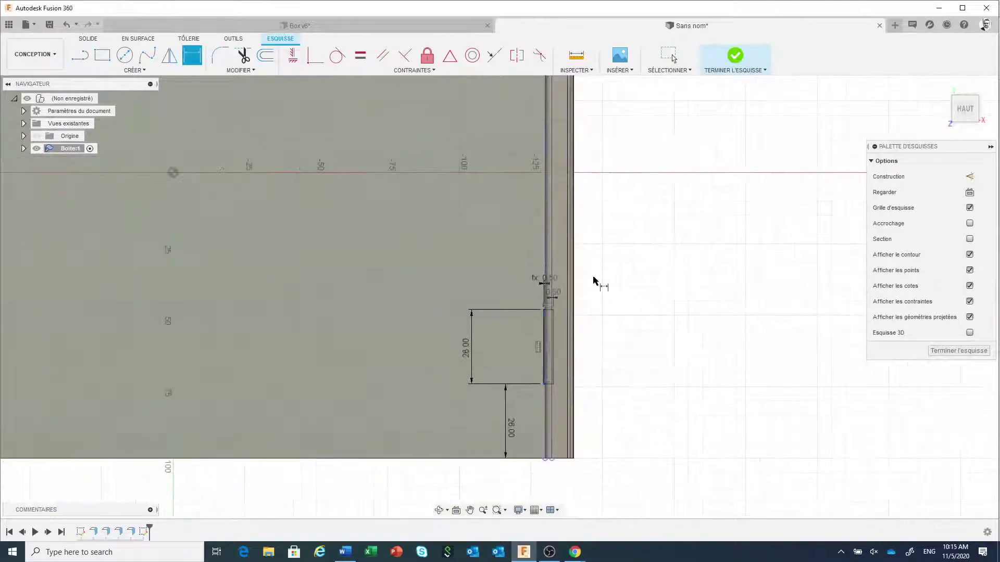
{"action": "mouse_move", "coordinate": [611, 266]}
{"action": "middle_mouse_down"}
{"action": "mouse_move", "coordinate": [638, 404]}
{"action": "mouse_move", "coordinate": [640, 375]}
{"action": "mouse_move", "coordinate": [643, 395]}
{"action": "middle_mouse_up"}
{"action": "scroll", "coordinate": [642, 408], "scroll_direction": "down", "scroll_amount": 2}
{"action": "scroll", "coordinate": [656, 374], "scroll_direction": "down", "scroll_amount": 2}
{"action": "key", "text": "d"}
{"action": "scroll", "coordinate": [658, 286], "scroll_direction": "up", "scroll_amount": 1}
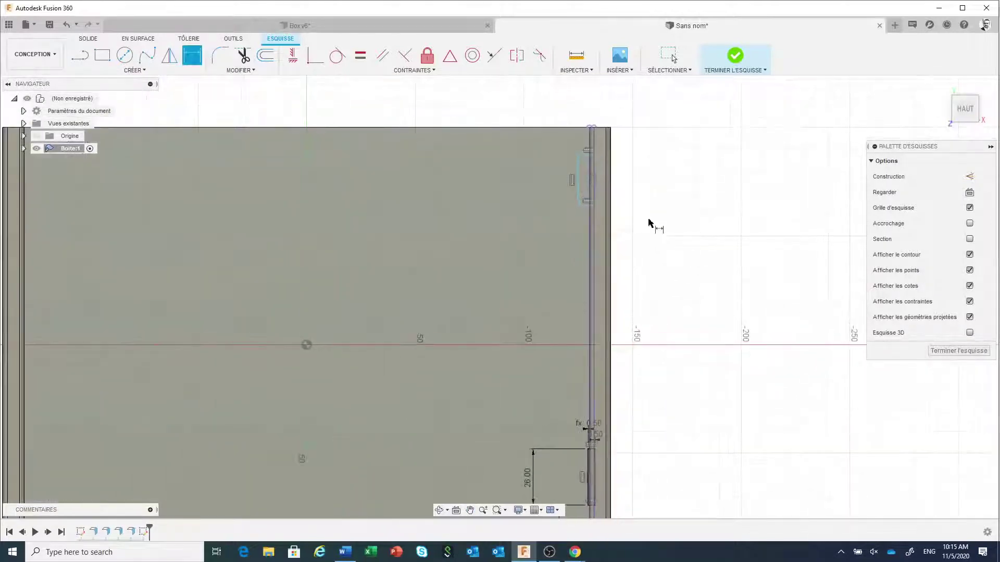
{"action": "left_click", "coordinate": [587, 155]}
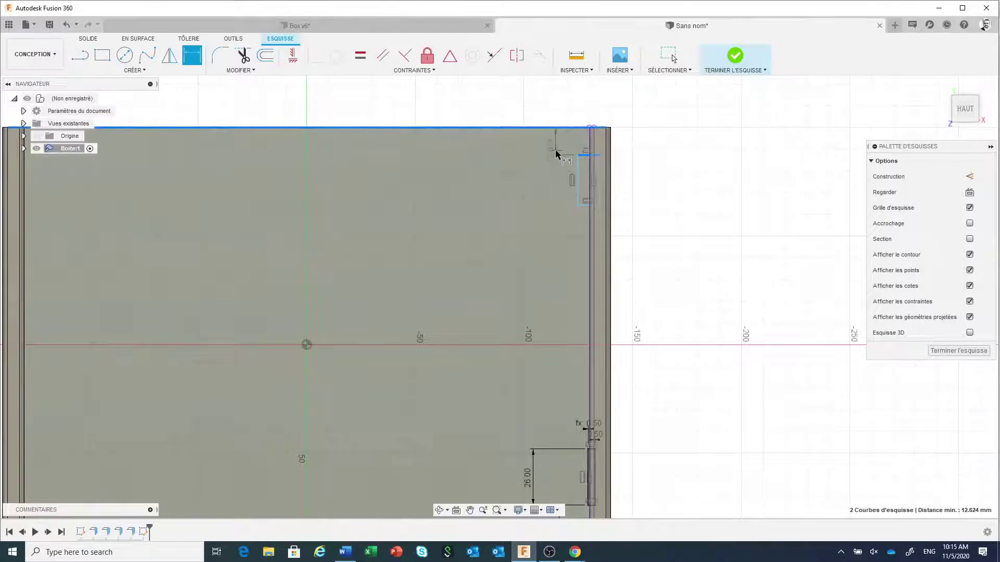
{"action": "scroll", "coordinate": [555, 152], "scroll_direction": "down", "scroll_amount": 1}
{"action": "left_click", "coordinate": [536, 145]}
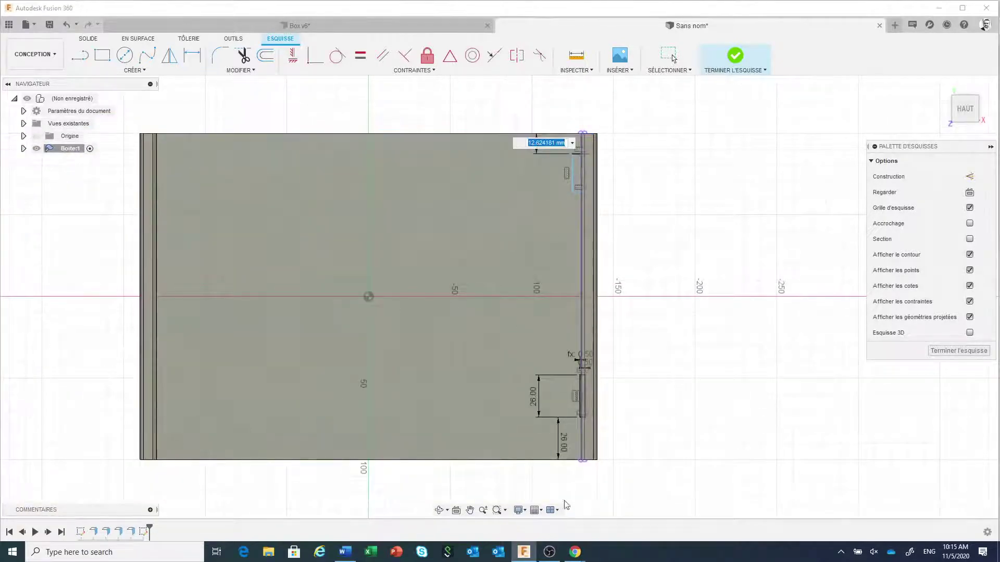
{"action": "left_click", "coordinate": [561, 445]}
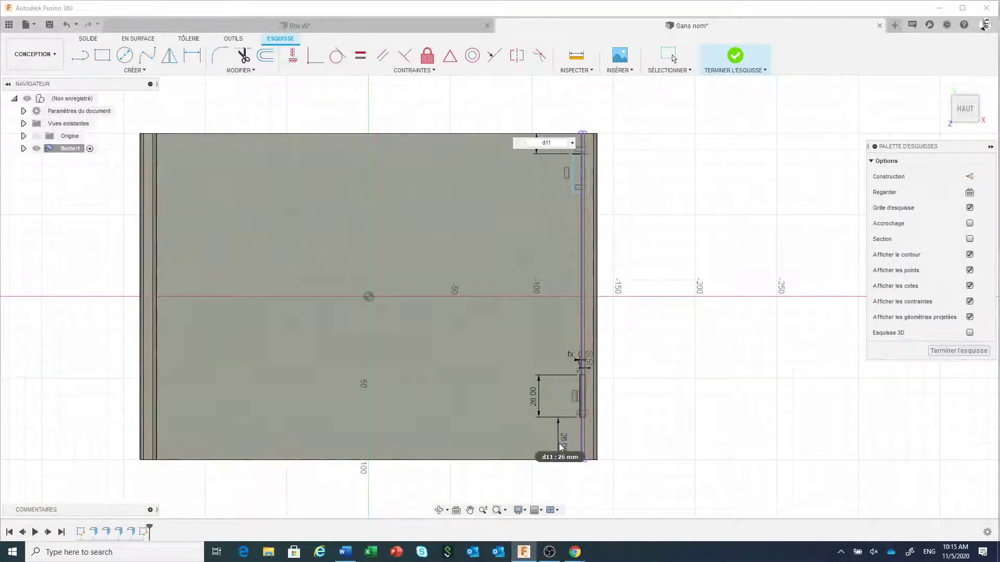
{"action": "key", "text": "Return"}
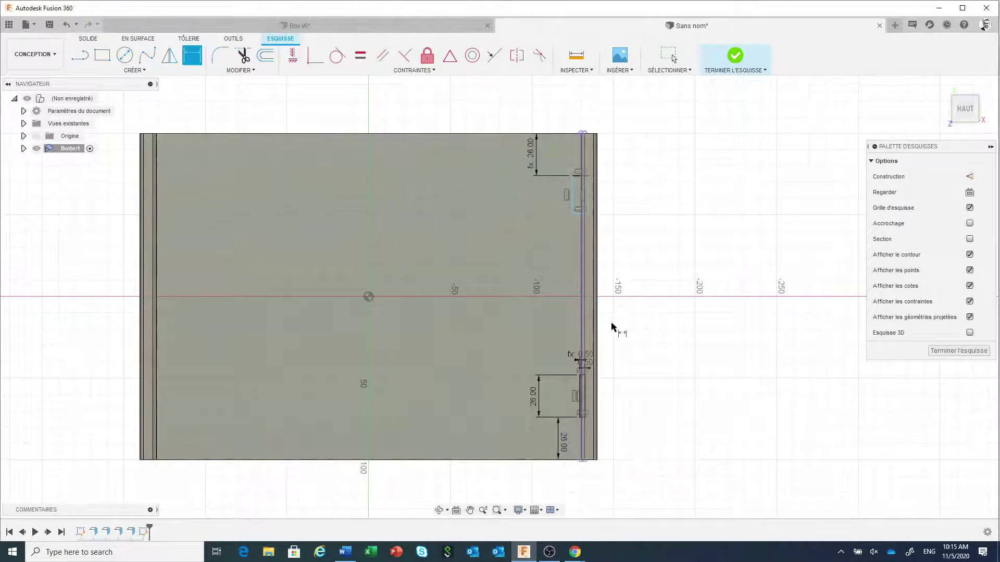
Step: Dimension the rear rectangle's outer long side from the inner wall's outward-facing edge, linked to the 0.5 mm offset d12
{"action": "scroll", "coordinate": [588, 293], "scroll_direction": "up", "scroll_amount": 2}
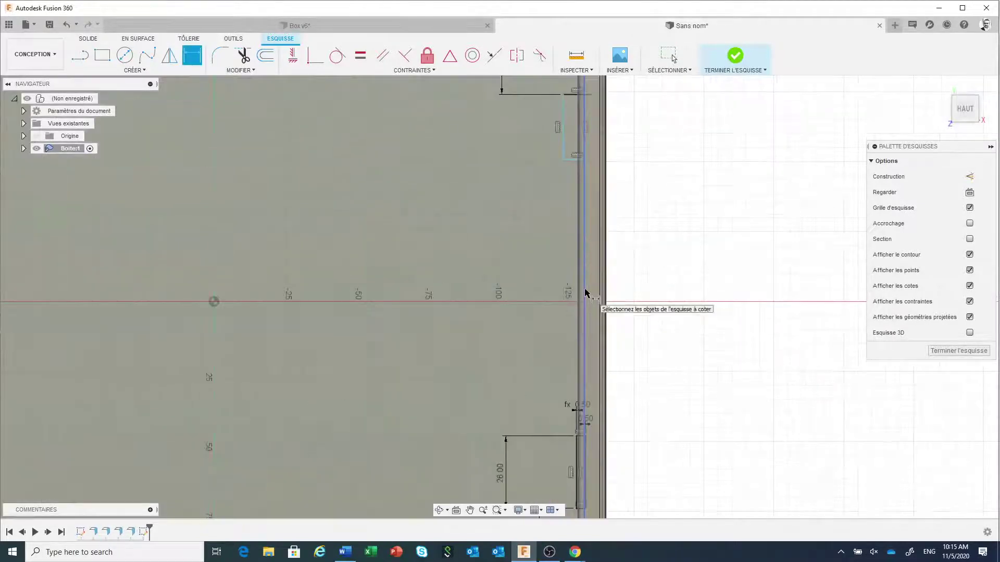
{"action": "left_click", "coordinate": [586, 154]}
{"action": "left_click", "coordinate": [585, 171]}
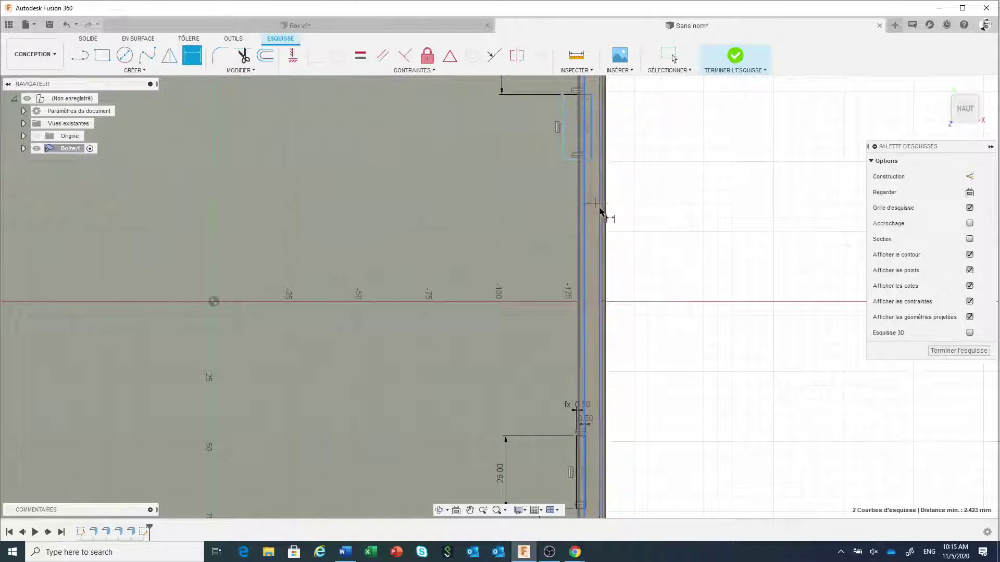
{"action": "left_click", "coordinate": [638, 230]}
{"action": "key", "text": "BackSpace"}
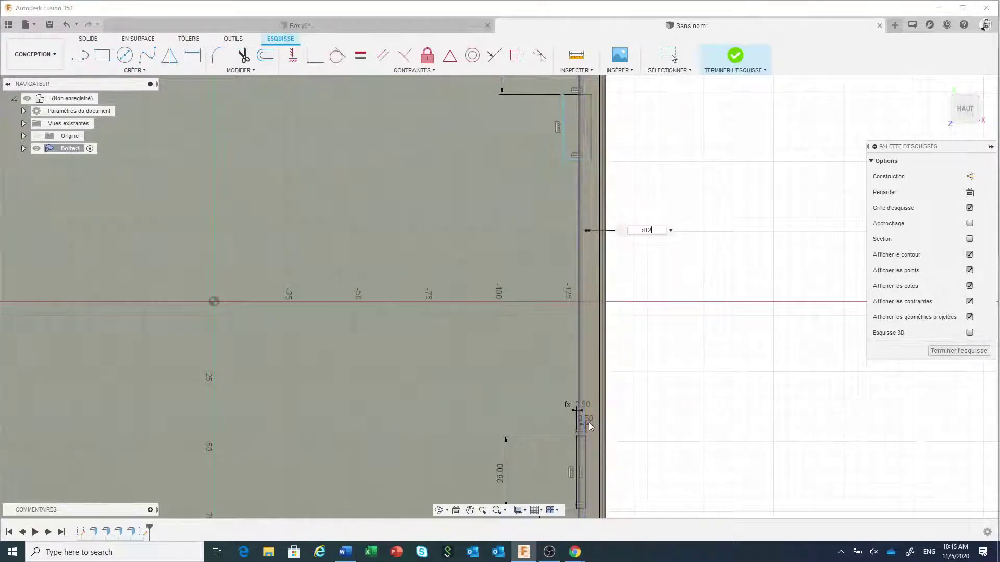
{"action": "type", "text": "d12"}
{"action": "key", "text": "Return"}
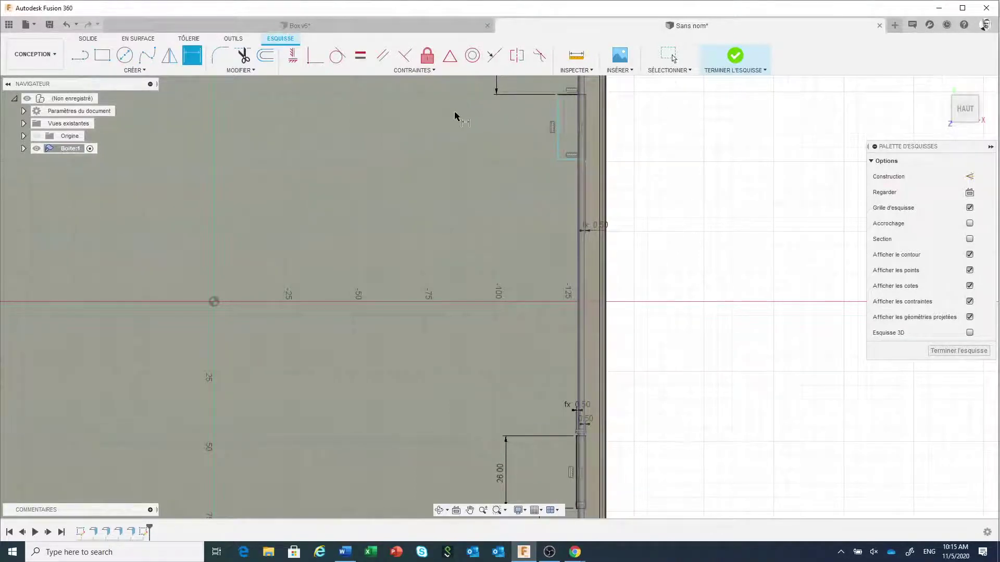
Step: Apply Equal constraints so the rear rectangle's long and short sides match those of the front rectangle
{"action": "left_click", "coordinate": [361, 57]}
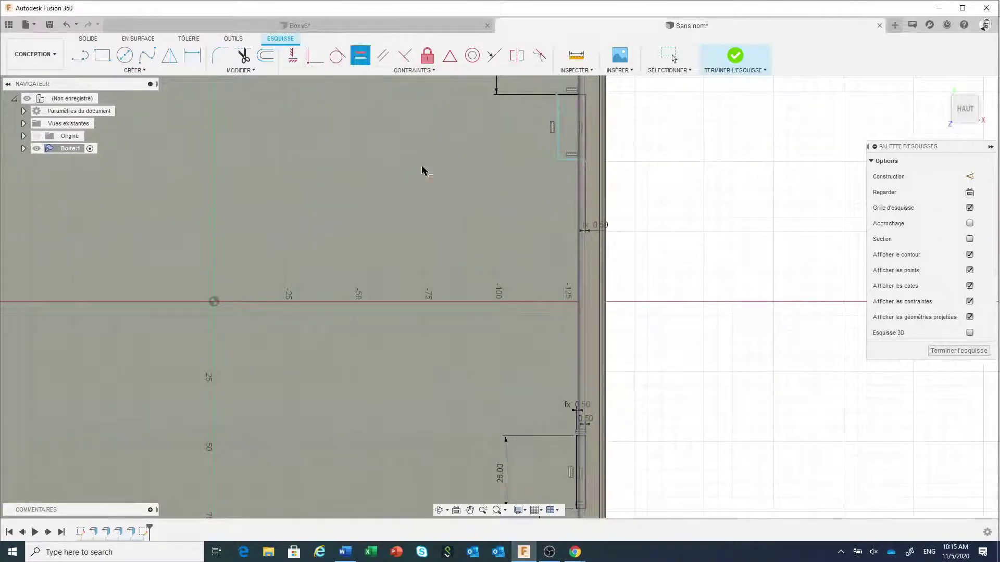
{"action": "left_click", "coordinate": [557, 148]}
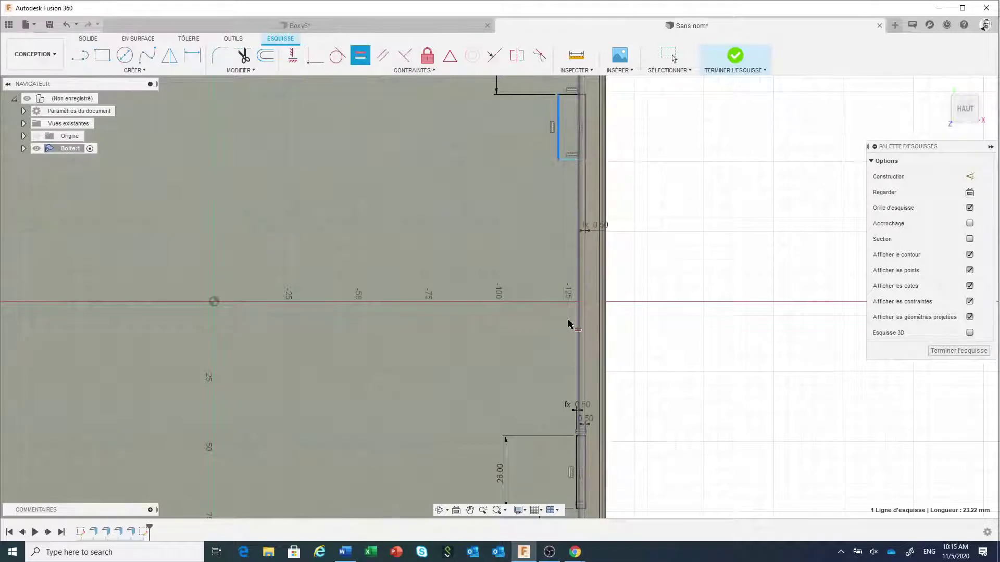
{"action": "scroll", "coordinate": [556, 480], "scroll_direction": "up", "scroll_amount": 1}
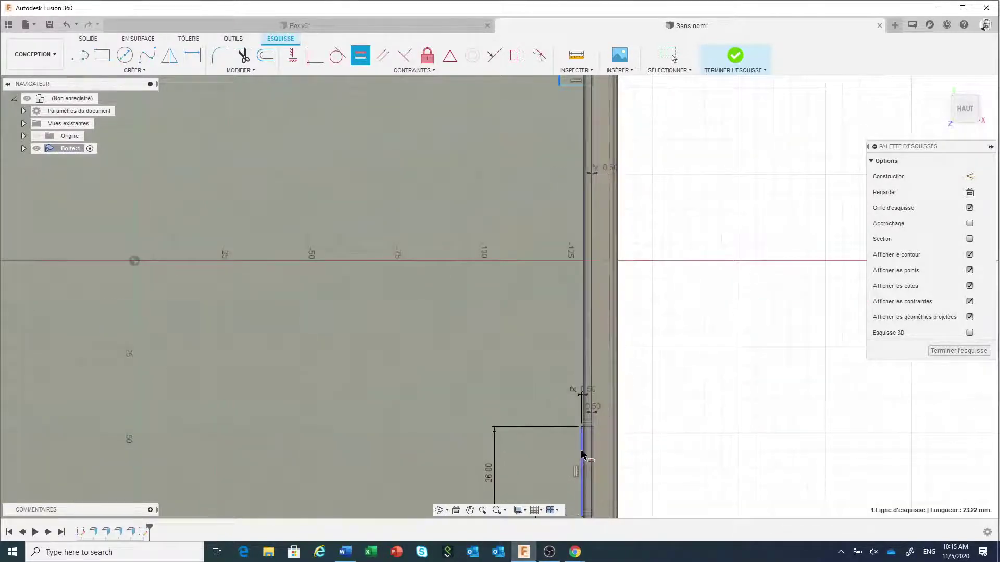
{"action": "scroll", "coordinate": [551, 200], "scroll_direction": "down", "scroll_amount": 1}
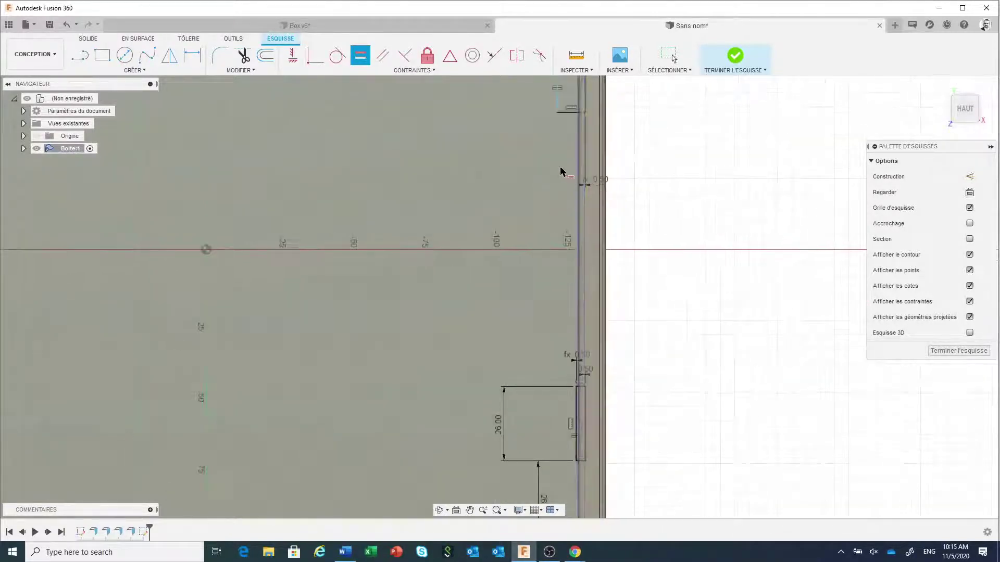
{"action": "middle_click_drag", "start_coordinate": [561, 171], "coordinate": [536, 211]}
{"action": "left_click", "coordinate": [545, 152]}
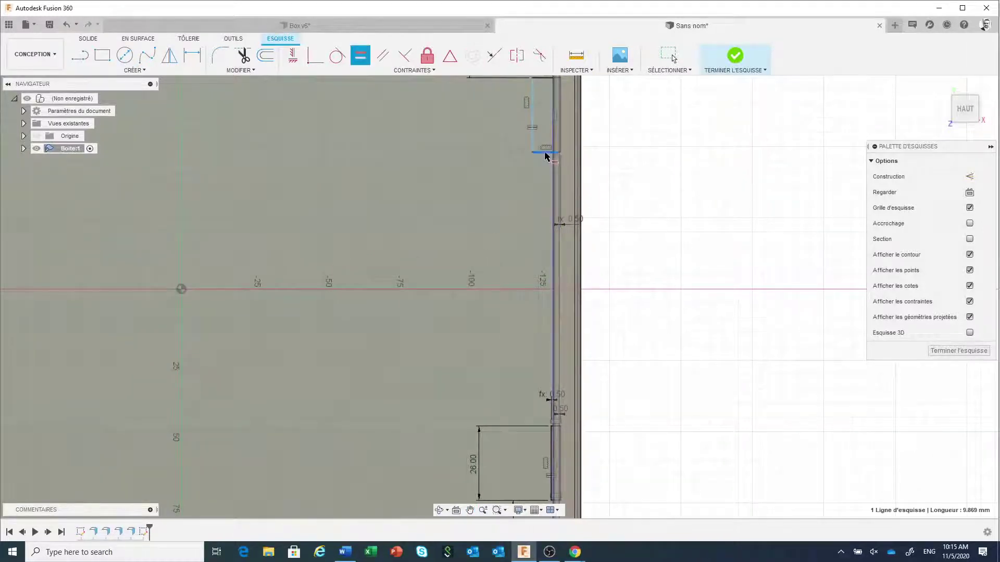
{"action": "scroll", "coordinate": [551, 459], "scroll_direction": "up", "scroll_amount": 3}
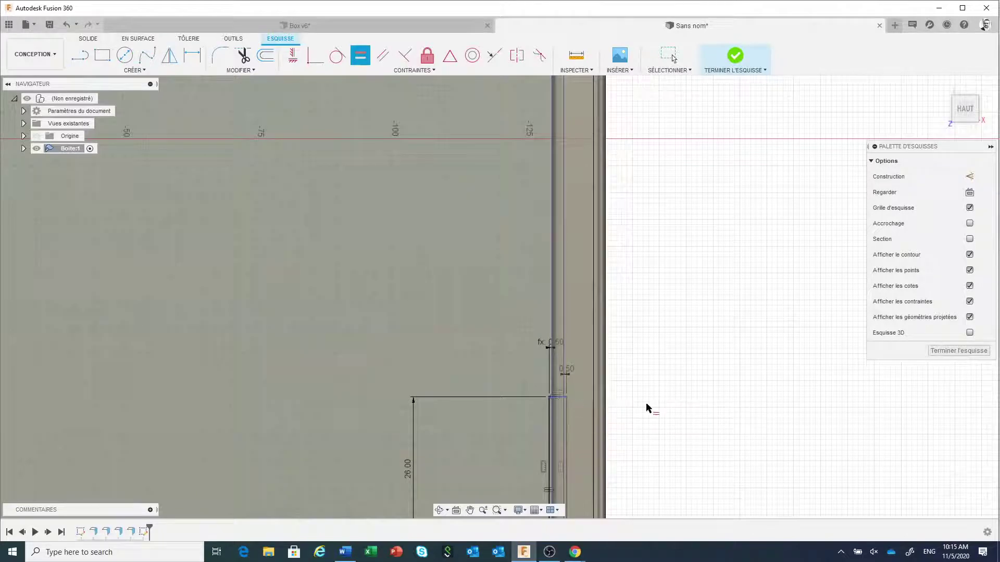
{"action": "scroll", "coordinate": [646, 402], "scroll_direction": "down", "scroll_amount": 5}
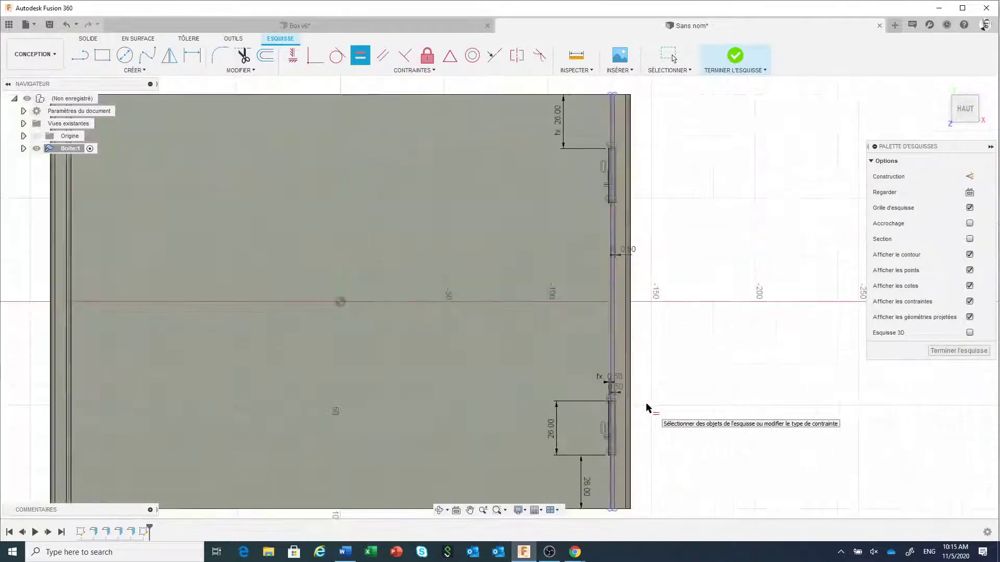
{"action": "scroll", "coordinate": [646, 403], "scroll_direction": "down", "scroll_amount": 1}
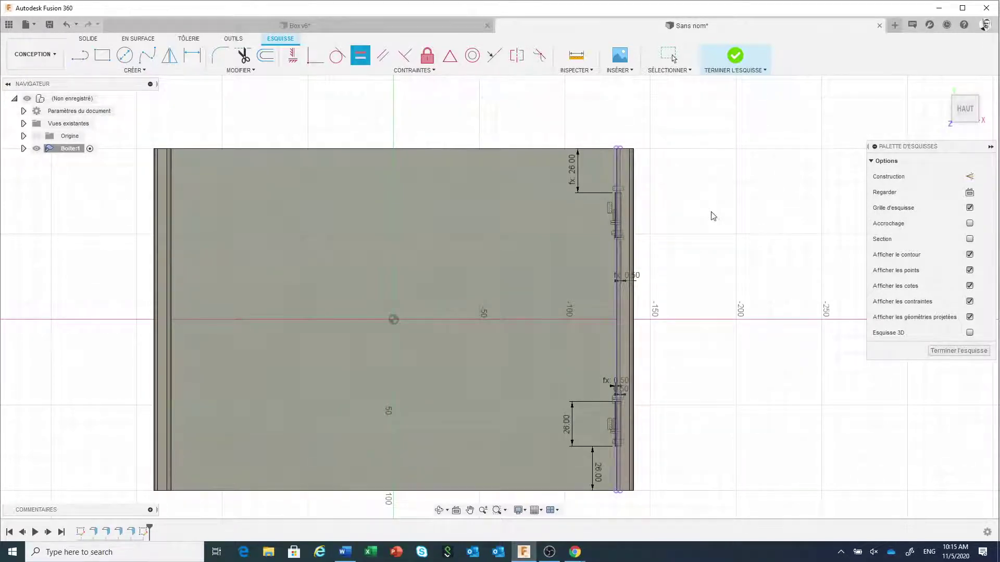
{"action": "key", "text": "Escape"}
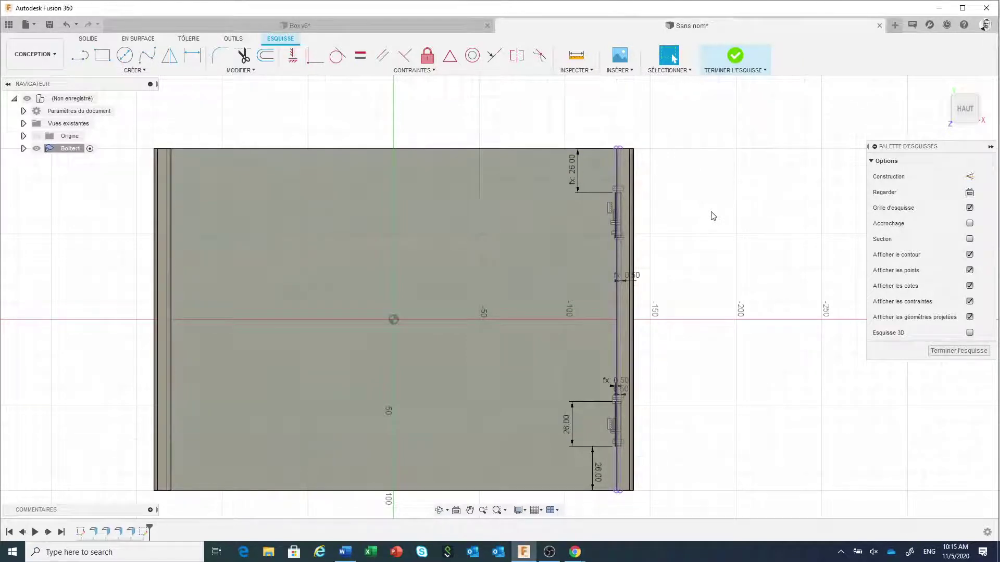
Step: Hide all bodies of the Boite component so only the sketch geometry is displayed
{"action": "left_click", "coordinate": [24, 149]}
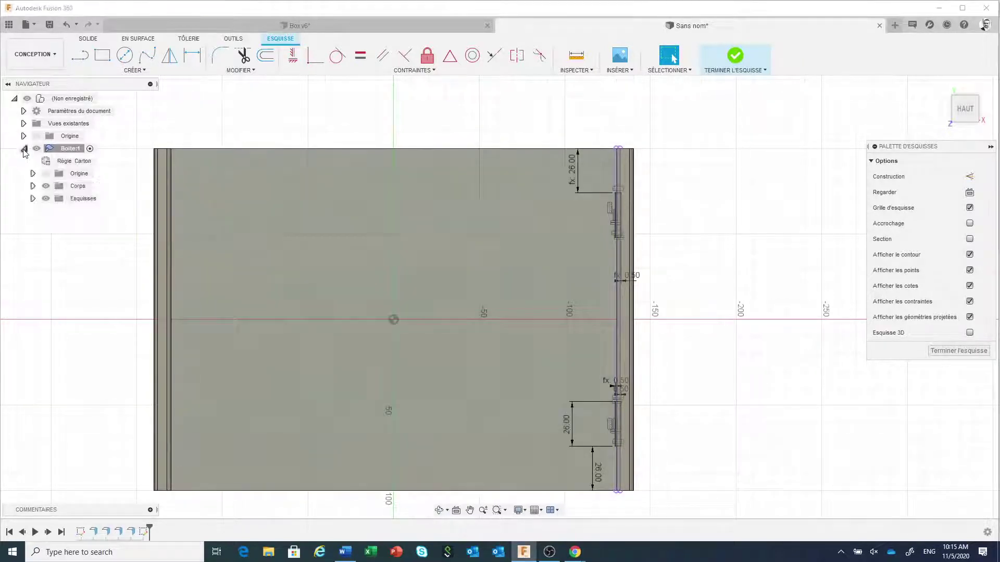
{"action": "left_click", "coordinate": [45, 189]}
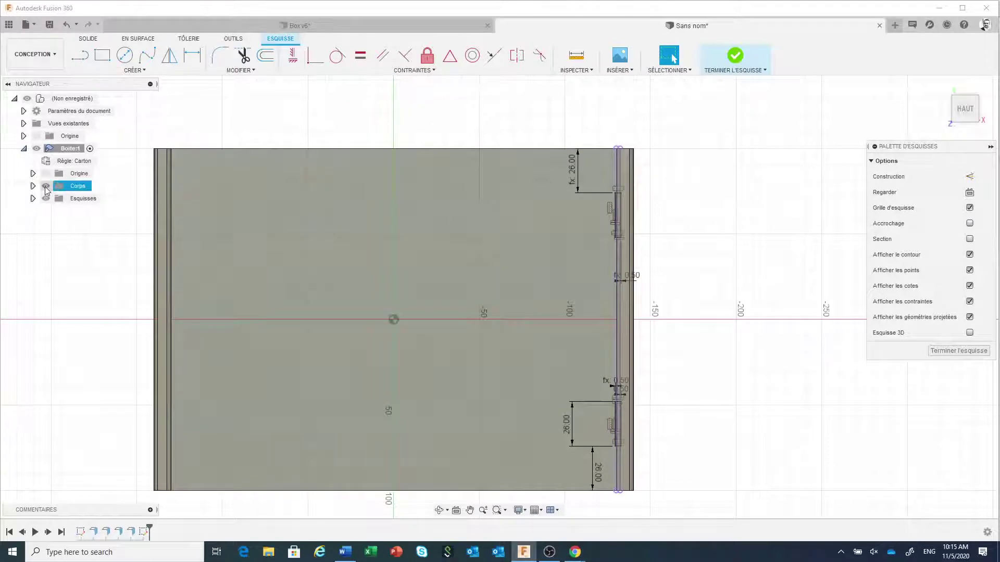
{"action": "left_click", "coordinate": [46, 187]}
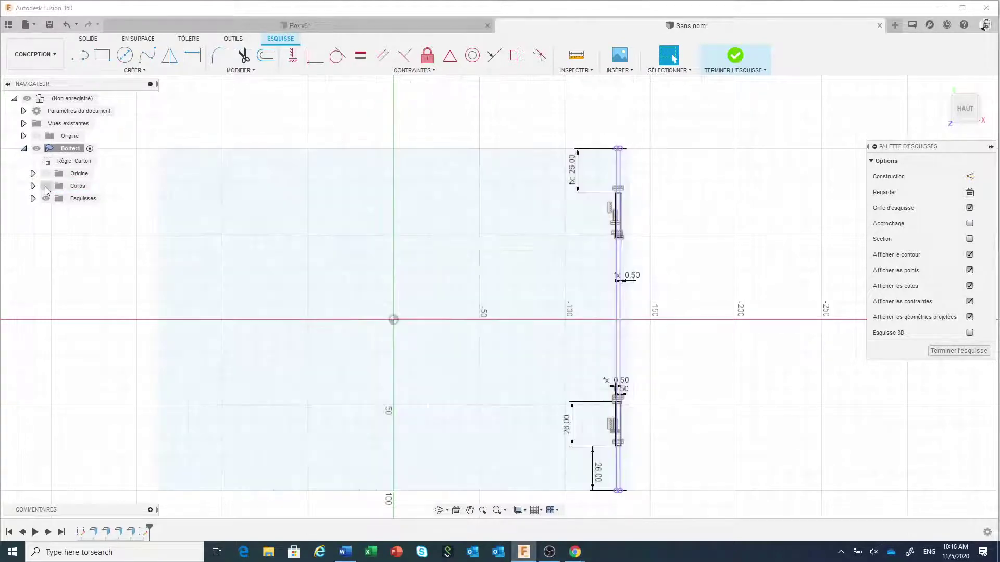
Step: Convert the two long projected edges of the inner wall to construction lines
{"action": "scroll", "coordinate": [626, 338], "scroll_direction": "up", "scroll_amount": 3}
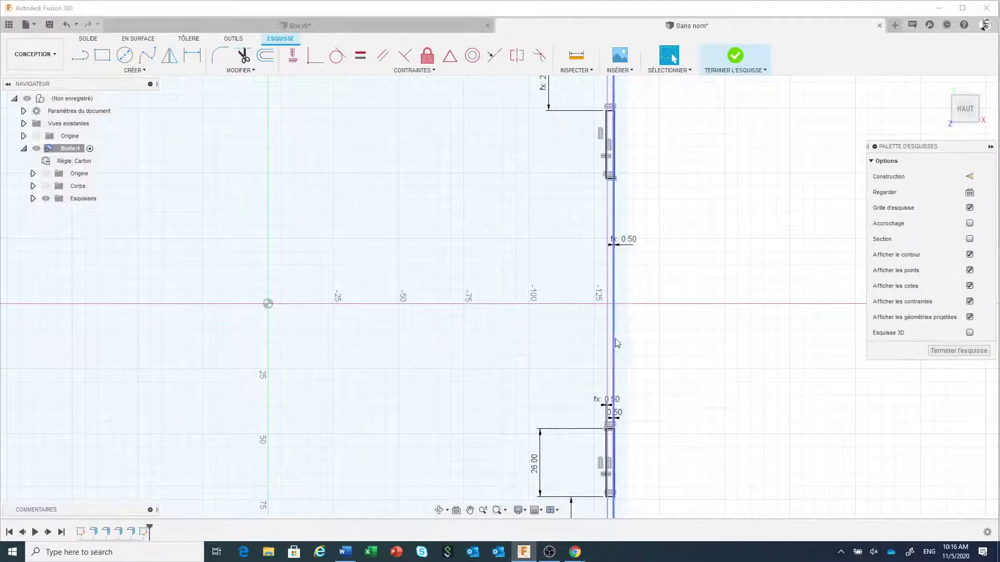
{"action": "left_click", "coordinate": [613, 341]}
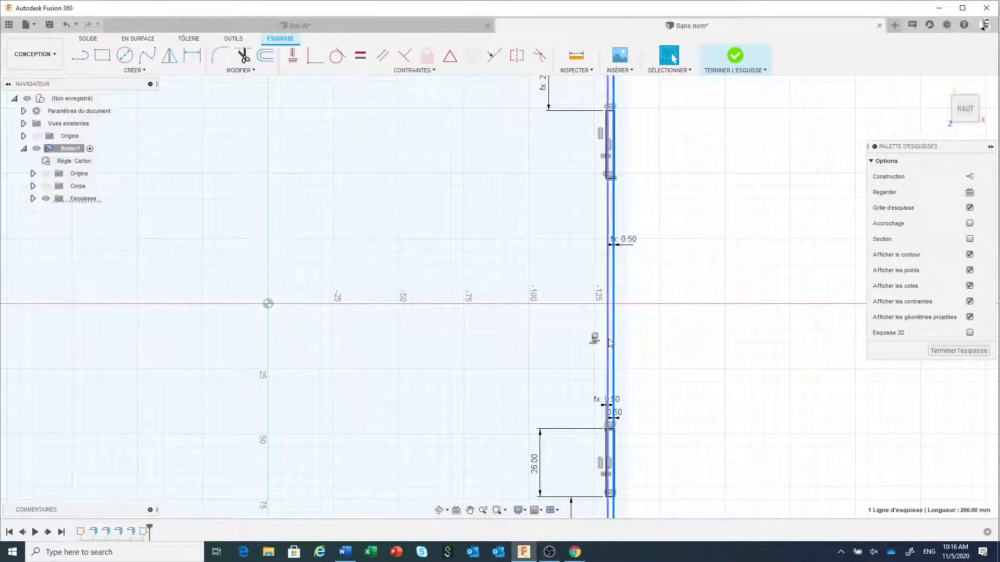
{"action": "left_click", "coordinate": [608, 340], "text": "shift"}
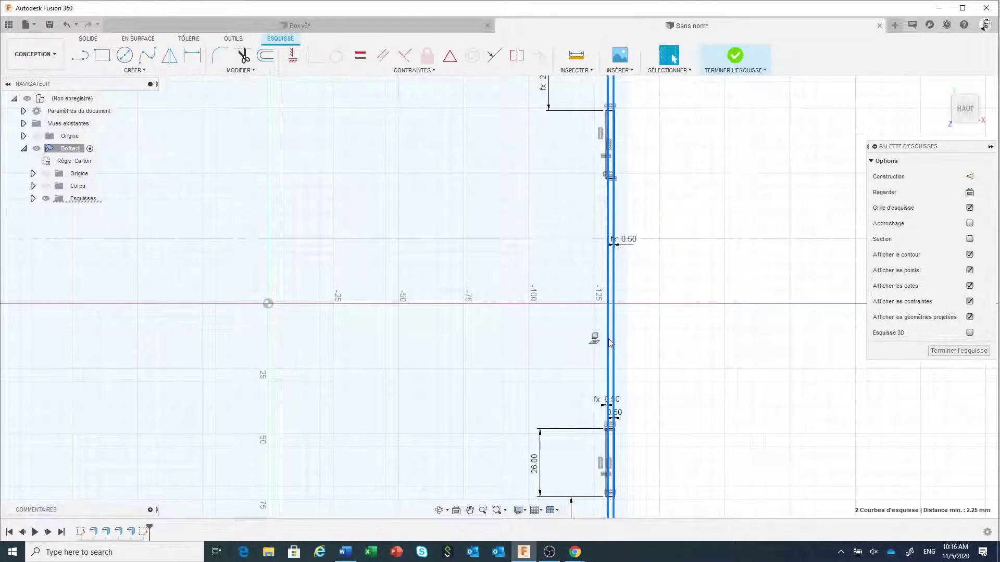
{"action": "right_click", "coordinate": [610, 343]}
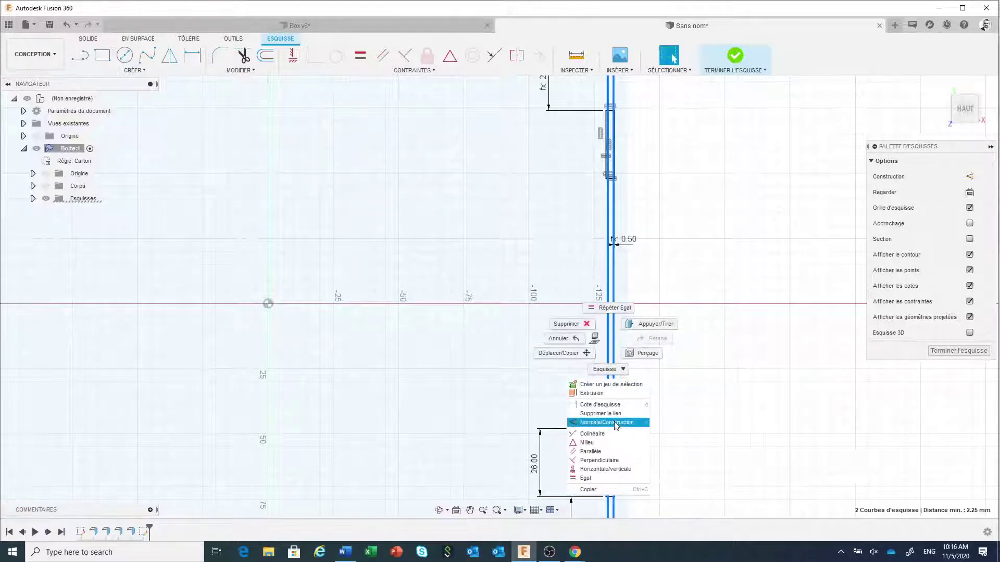
{"action": "left_click", "coordinate": [607, 422]}
{"action": "scroll", "coordinate": [645, 404], "scroll_direction": "down", "scroll_amount": 3}
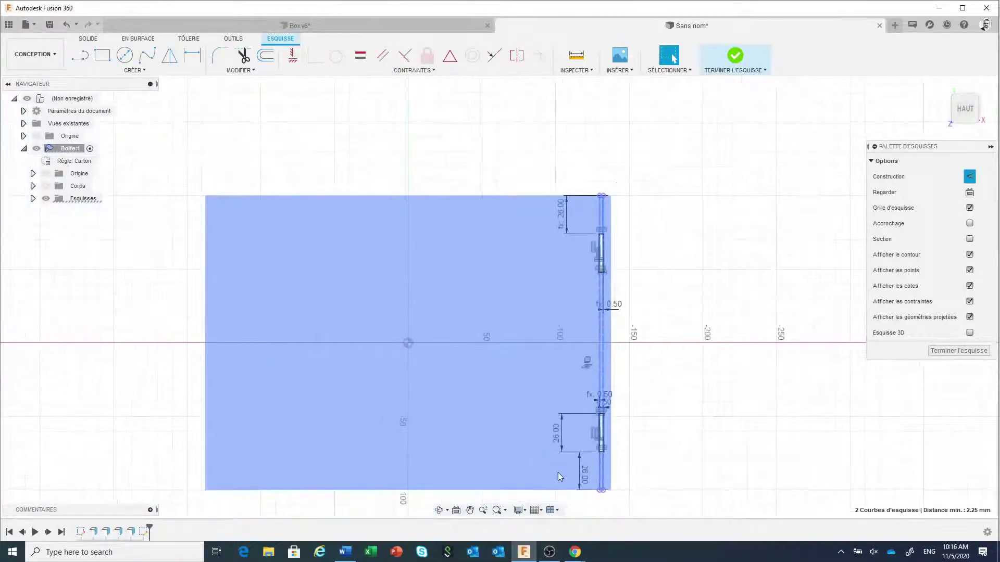
Step: Show the bodies again and cut both slot rectangles through the bottom panel with Extrude
{"action": "mouse_move", "coordinate": [557, 472]}
{"action": "left_mouse_down"}
{"action": "mouse_move", "coordinate": [612, 388]}
{"action": "mouse_move", "coordinate": [652, 228]}
{"action": "left_mouse_up"}
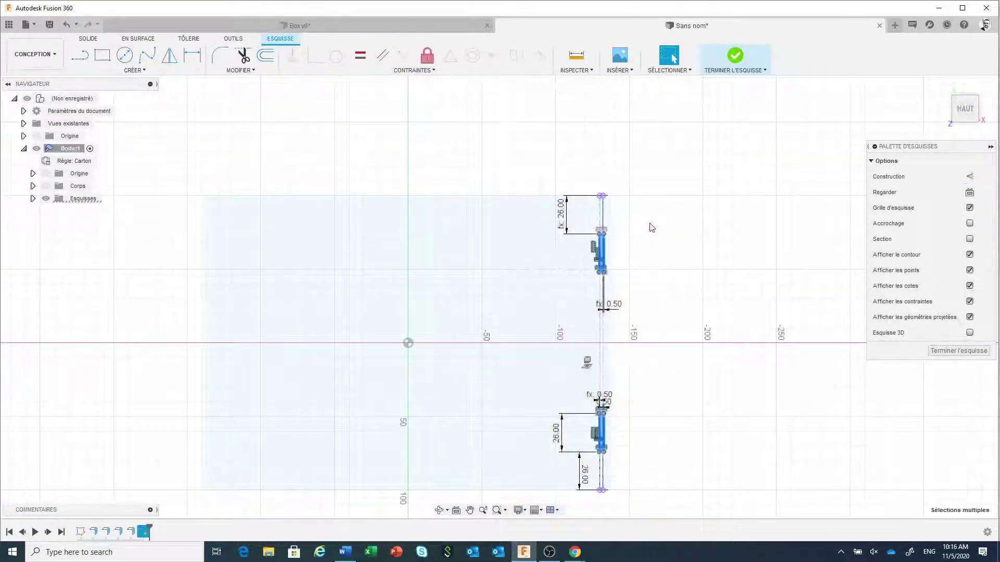
{"action": "left_click", "coordinate": [46, 187]}
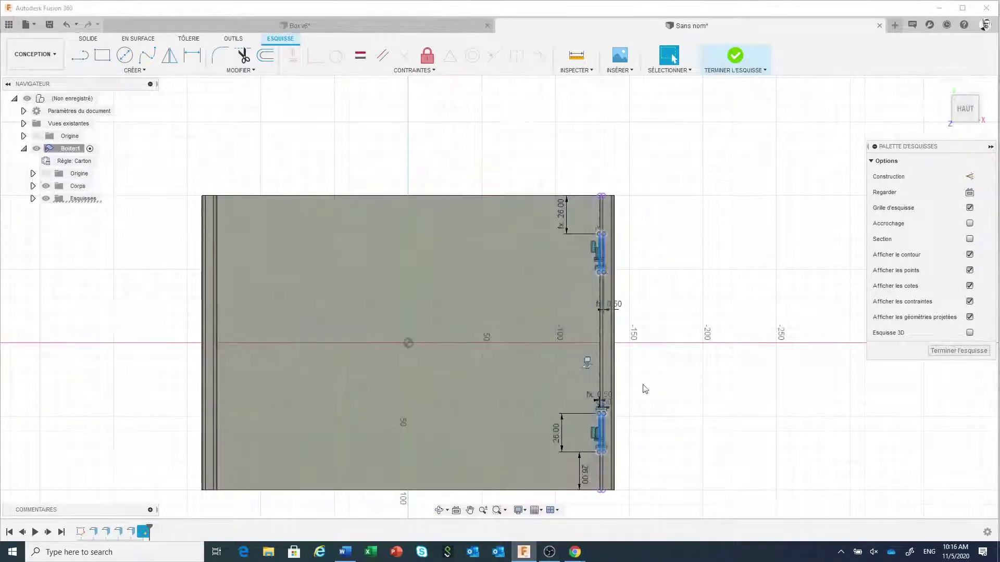
{"action": "right_click", "coordinate": [712, 269]}
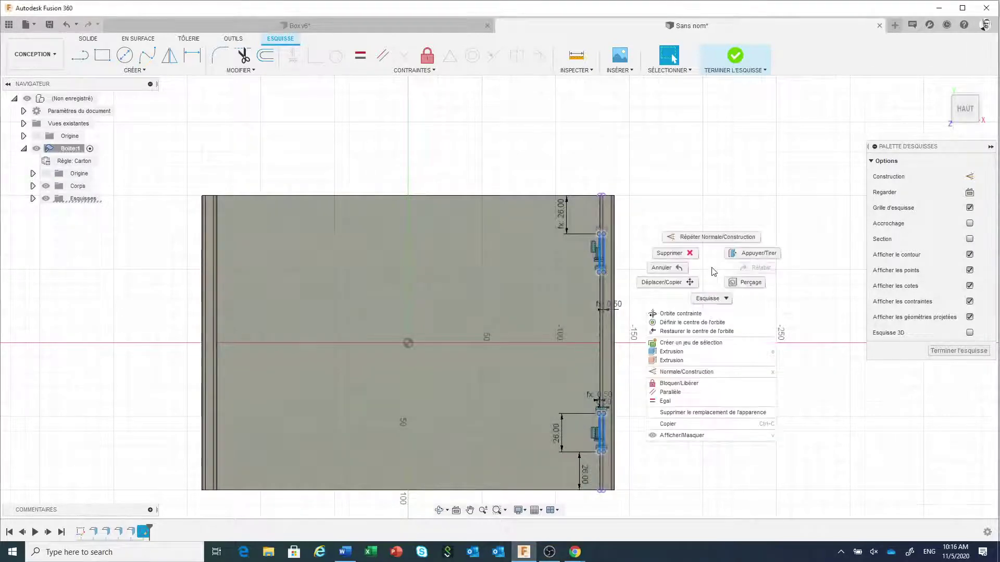
{"action": "left_click", "coordinate": [688, 353]}
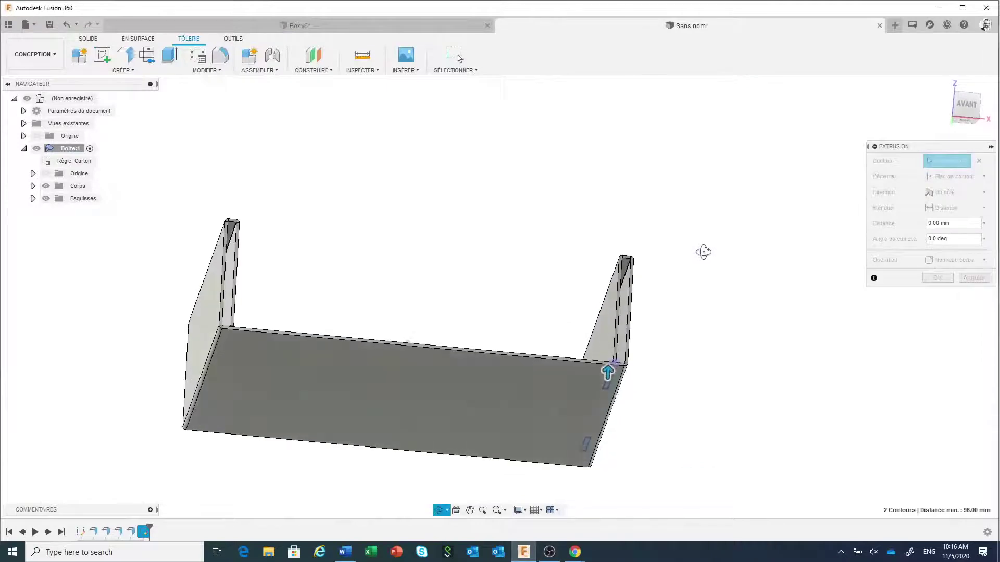
{"action": "left_click", "coordinate": [573, 393]}
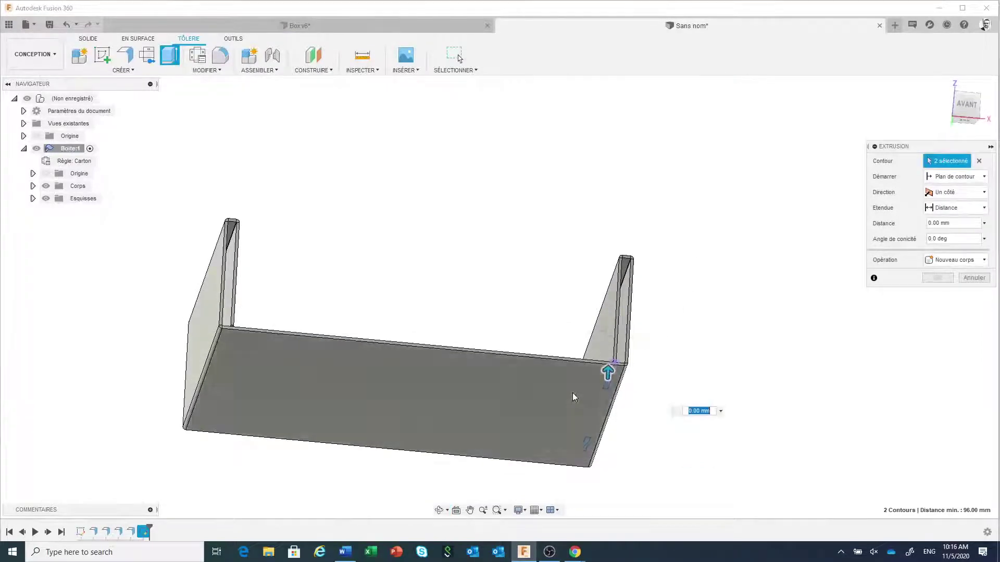
{"action": "left_click", "coordinate": [937, 294]}
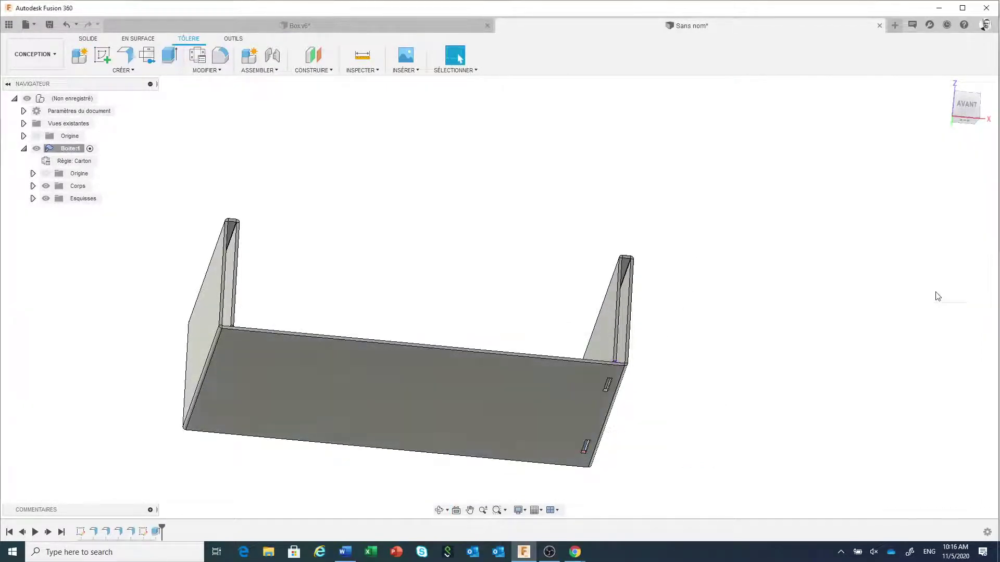
Step: Pull a full-edge flange about 5 mm down from the inner wall's bottom edge beside the slots, with its angle set to 0°
{"action": "scroll", "coordinate": [638, 419], "scroll_direction": "up", "scroll_amount": 5}
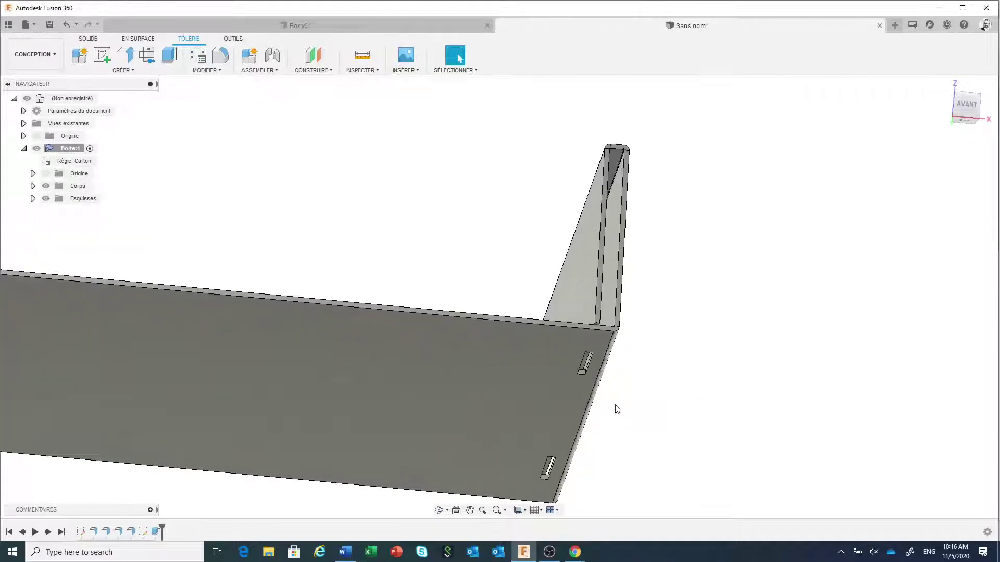
{"action": "scroll", "coordinate": [620, 404], "scroll_direction": "down", "scroll_amount": 8}
{"action": "middle_click_drag", "start_coordinate": [638, 379], "coordinate": [649, 412], "text": "shift"}
{"action": "scroll", "coordinate": [649, 413], "scroll_direction": "up", "scroll_amount": 5}
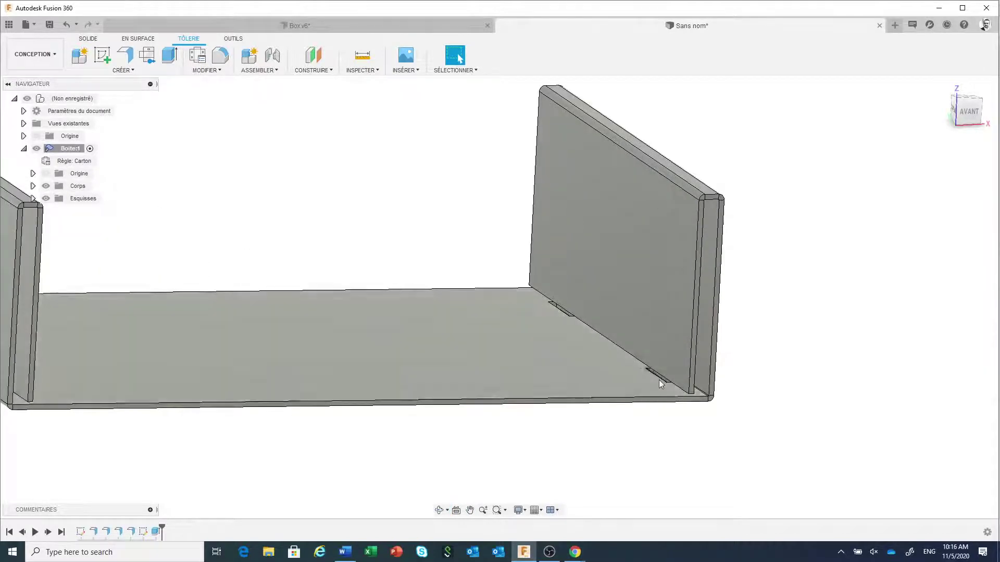
{"action": "scroll", "coordinate": [660, 384], "scroll_direction": "up", "scroll_amount": 2}
{"action": "scroll", "coordinate": [658, 382], "scroll_direction": "up", "scroll_amount": 2}
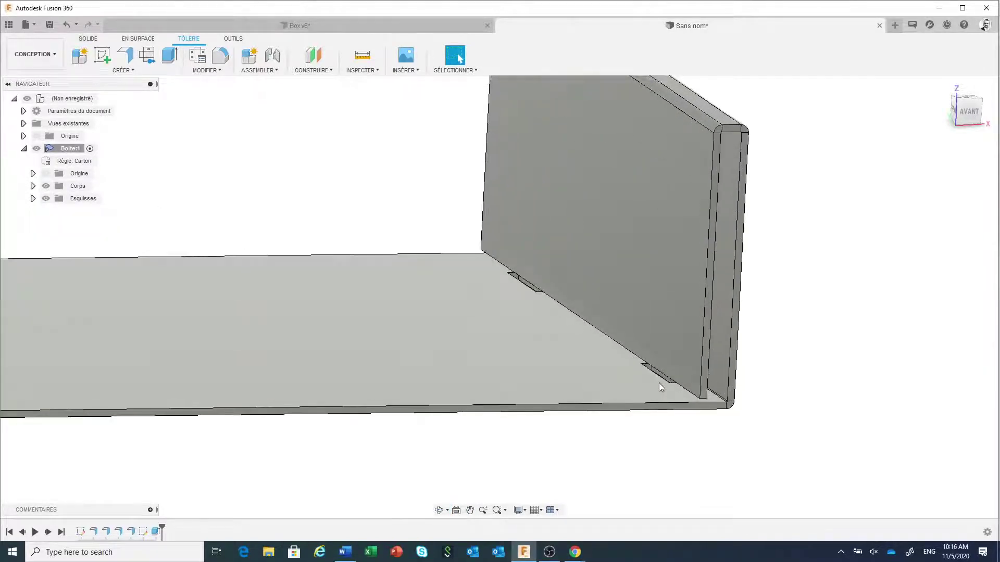
{"action": "left_click", "coordinate": [125, 55]}
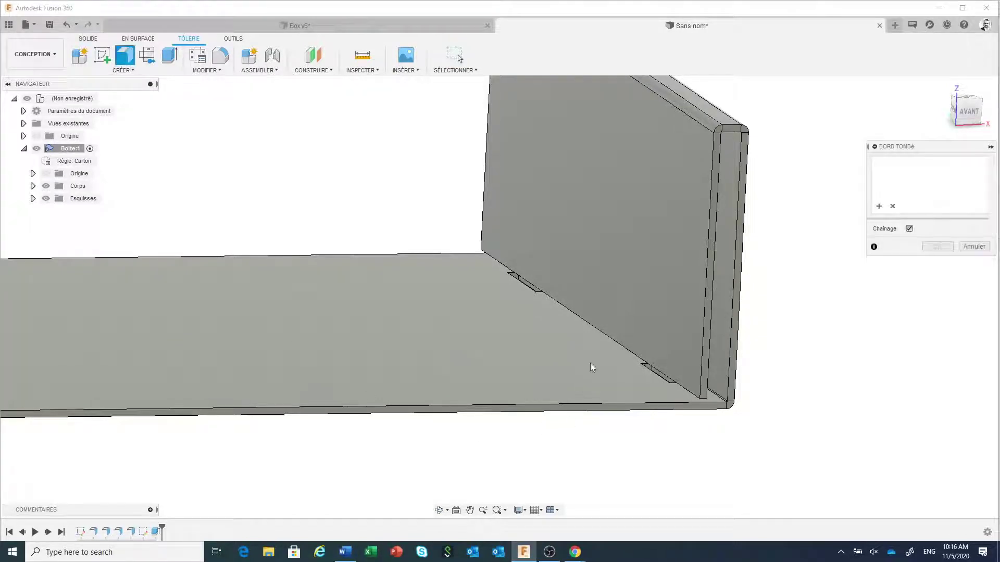
{"action": "left_click", "coordinate": [627, 348]}
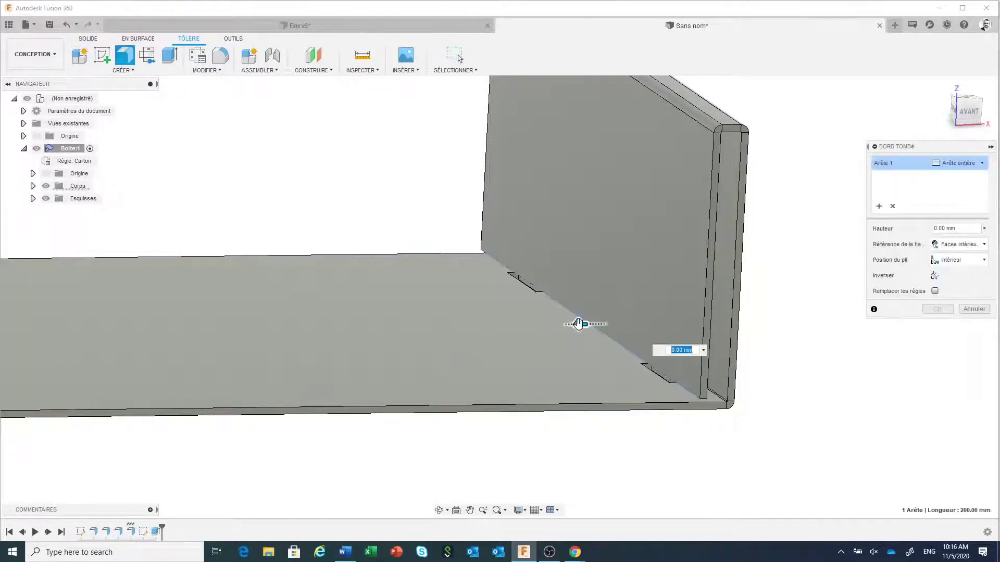
{"action": "left_click_drag", "start_coordinate": [574, 325], "coordinate": [561, 324]}
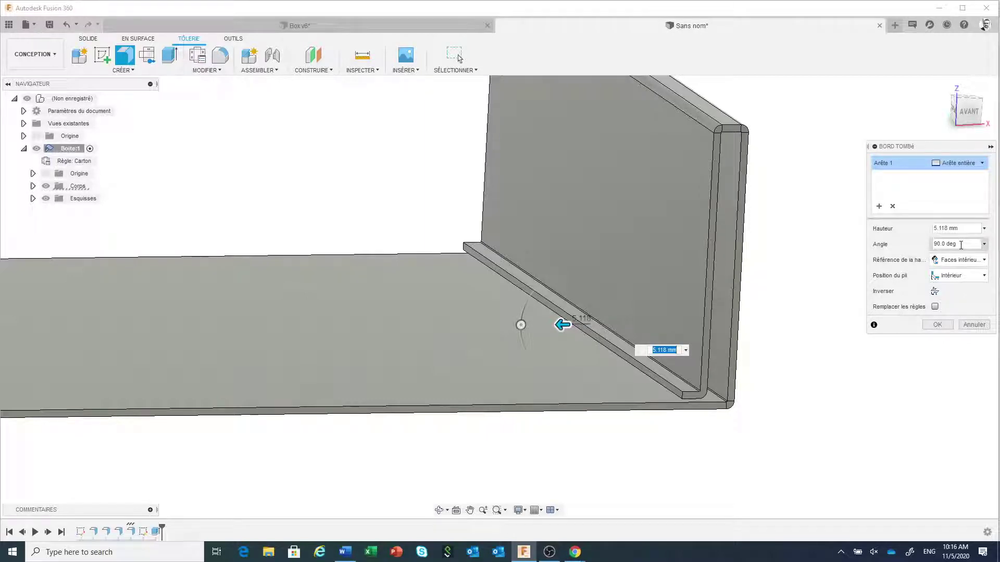
{"action": "left_click", "coordinate": [960, 244]}
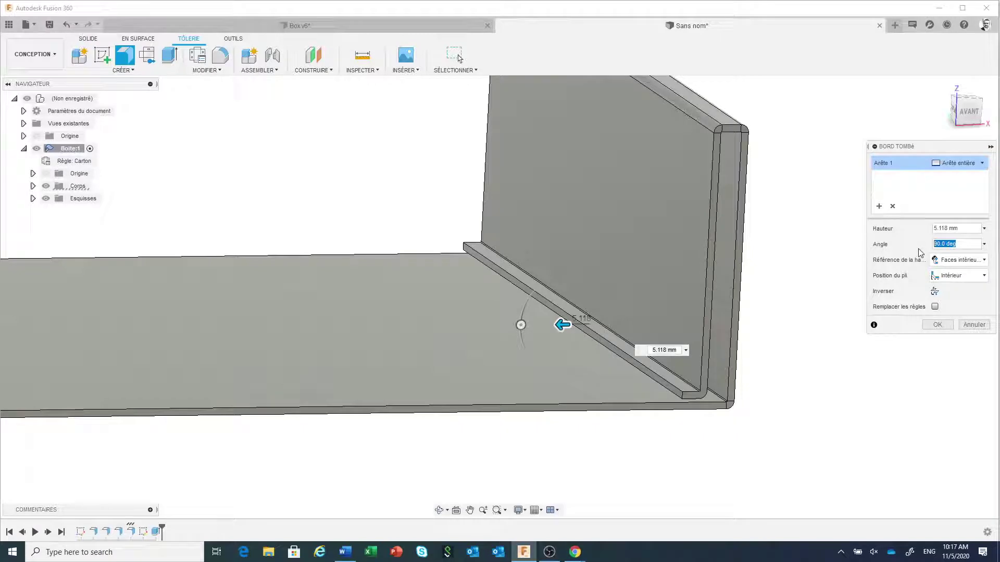
{"action": "type", "text": "0"}
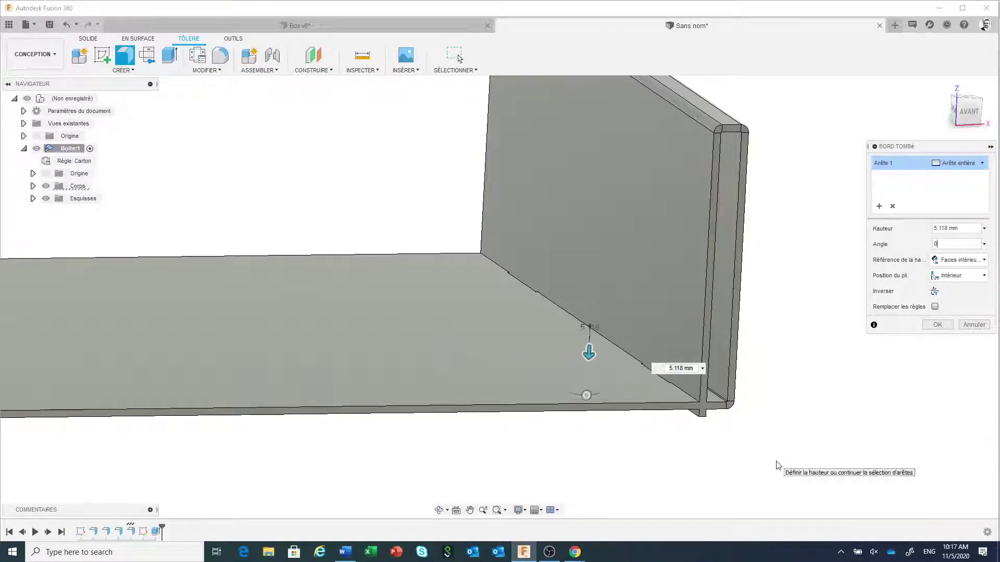
Step: Set the height of the inner wall's bottom flange to 3 mm
{"action": "middle_click_drag", "start_coordinate": [744, 453], "coordinate": [737, 432], "text": "shift"}
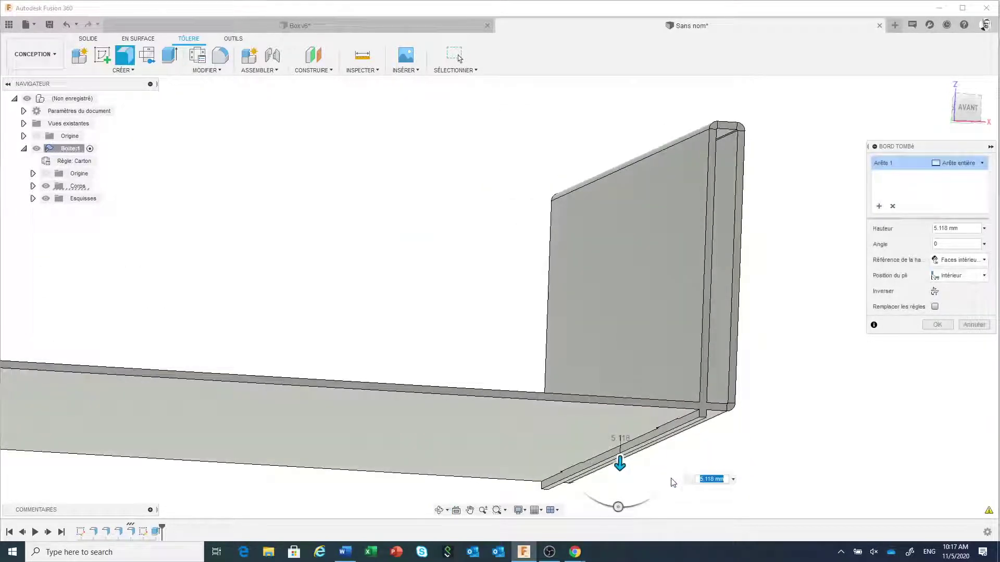
{"action": "left_click_drag", "start_coordinate": [627, 472], "coordinate": [621, 486]}
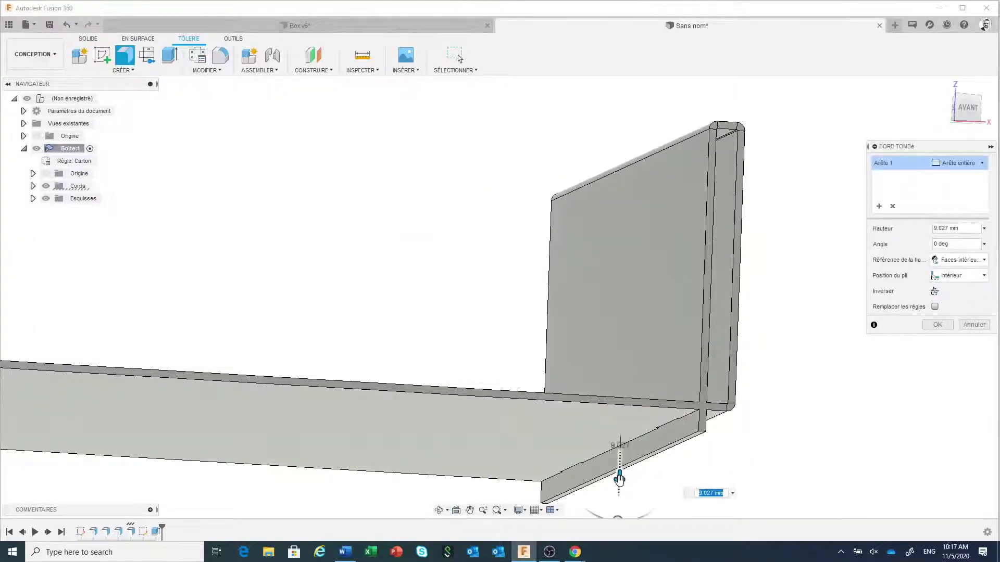
{"action": "type", "text": "3"}
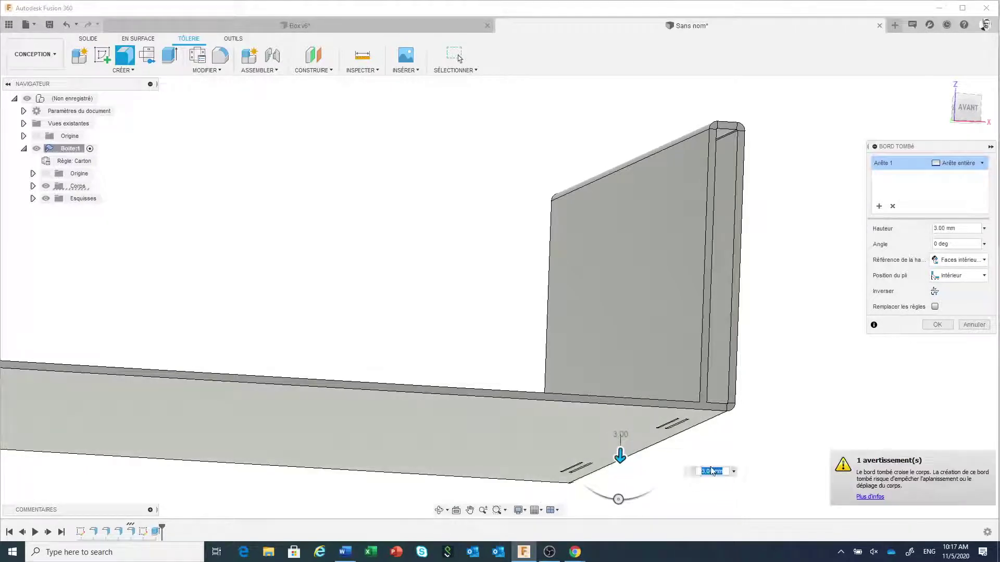
Step: Switch the flange's extent to two offsets and use the two end faces of the front slot as its references
{"action": "middle_click_drag", "start_coordinate": [704, 462], "coordinate": [737, 472], "text": "shift"}
{"action": "scroll", "coordinate": [698, 459], "scroll_direction": "up", "scroll_amount": 5}
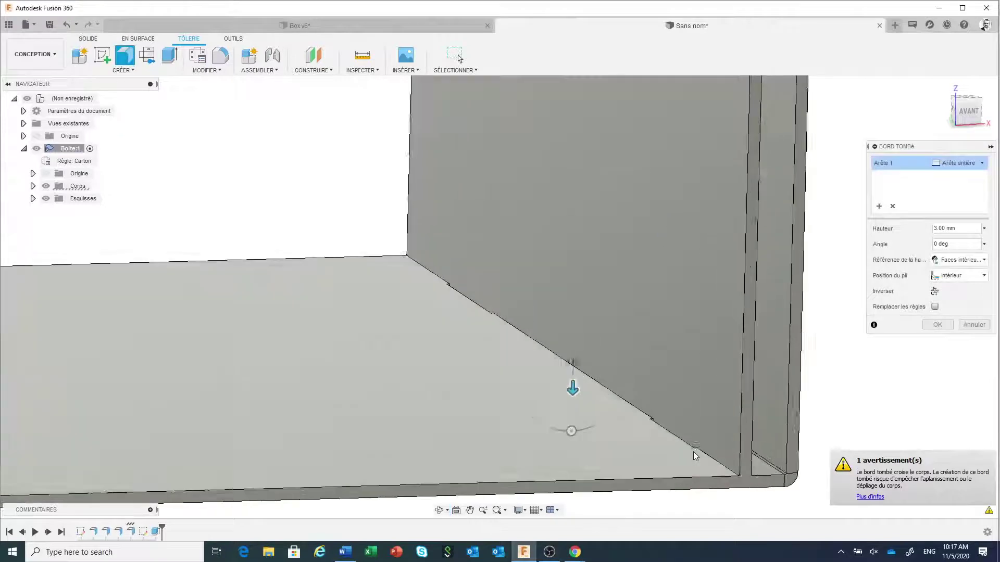
{"action": "scroll", "coordinate": [694, 456], "scroll_direction": "up", "scroll_amount": 2}
{"action": "scroll", "coordinate": [694, 455], "scroll_direction": "up", "scroll_amount": 2}
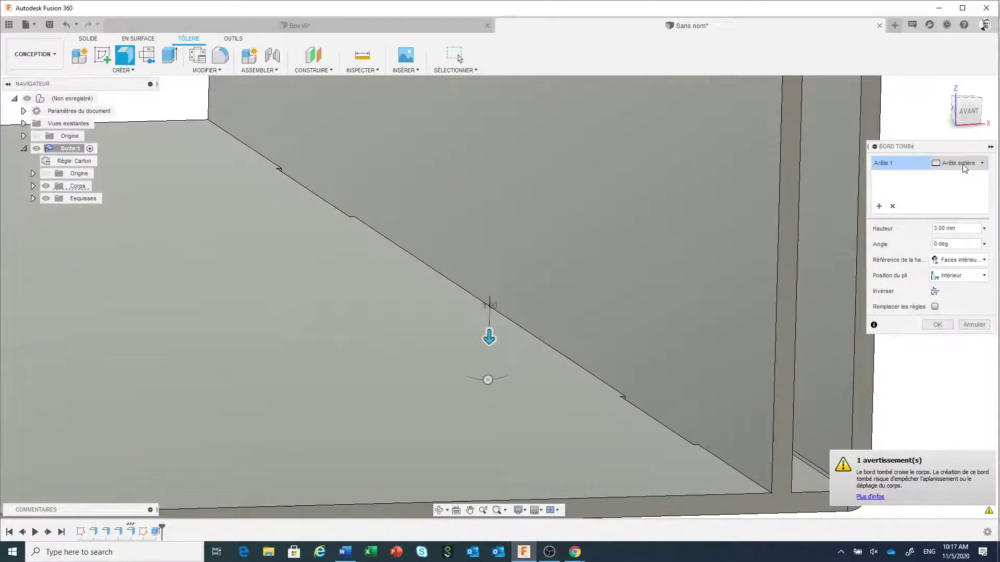
{"action": "left_click", "coordinate": [963, 165]}
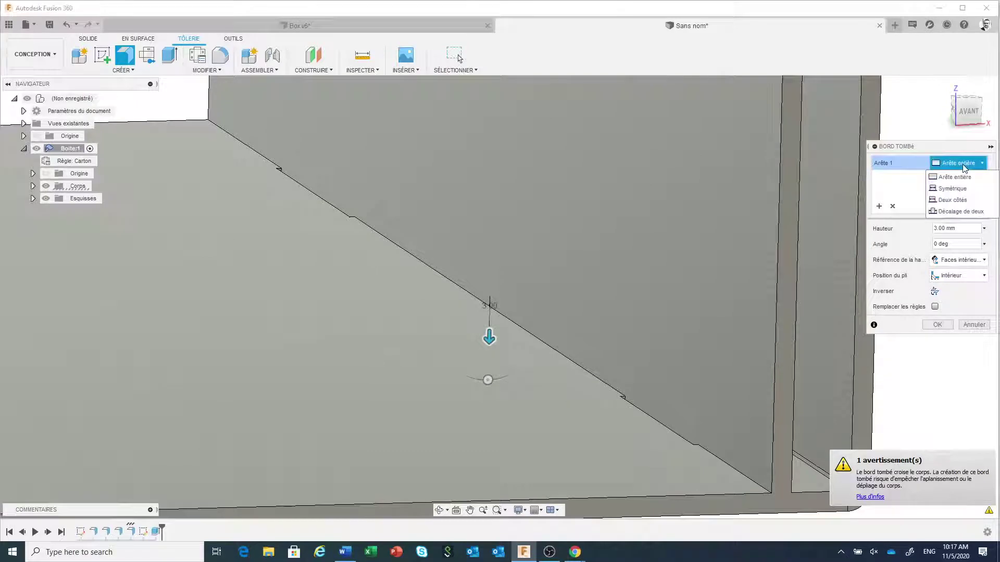
{"action": "left_click", "coordinate": [960, 213]}
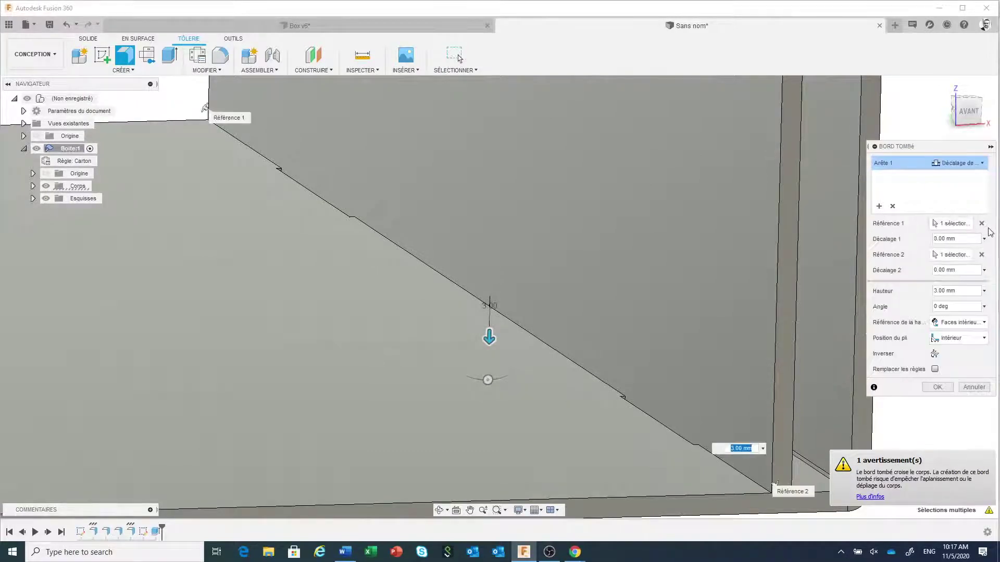
{"action": "left_click", "coordinate": [982, 225]}
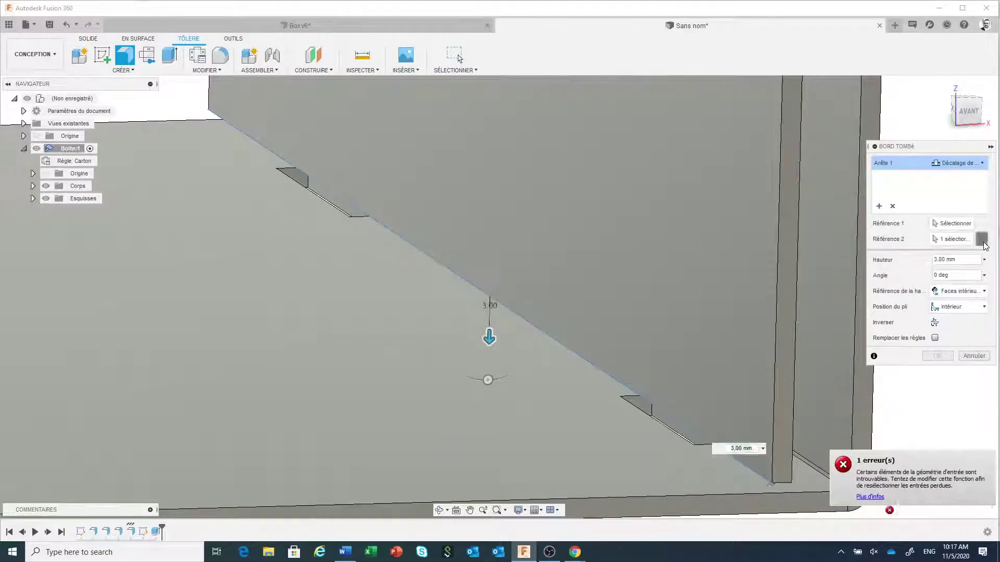
{"action": "left_click", "coordinate": [938, 223]}
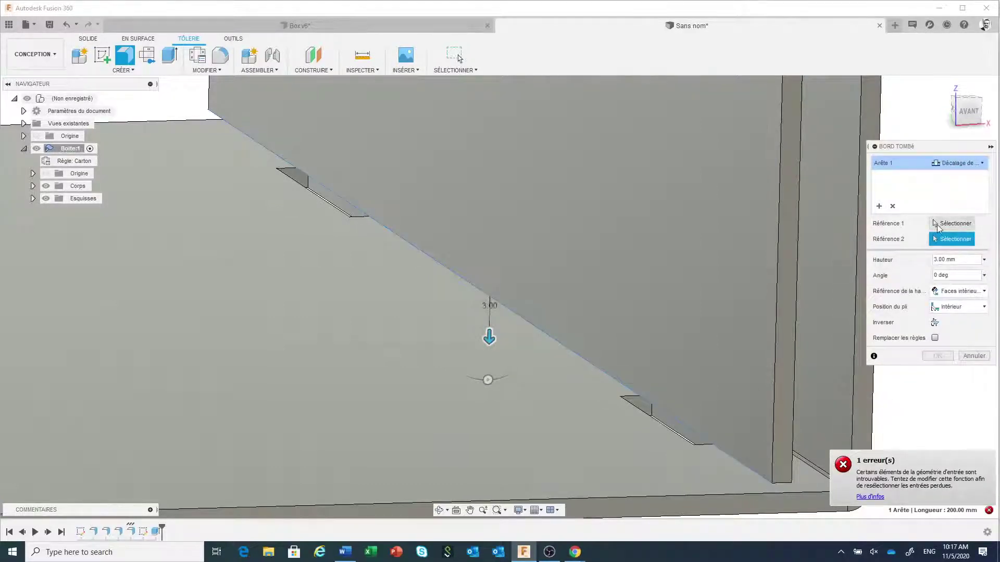
{"action": "left_click", "coordinate": [634, 402]}
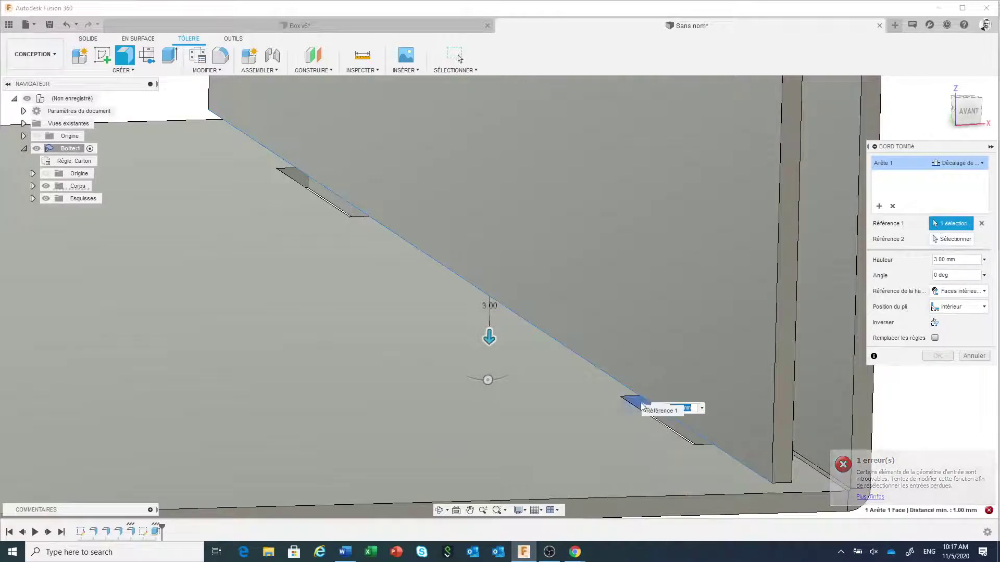
{"action": "left_click", "coordinate": [951, 239]}
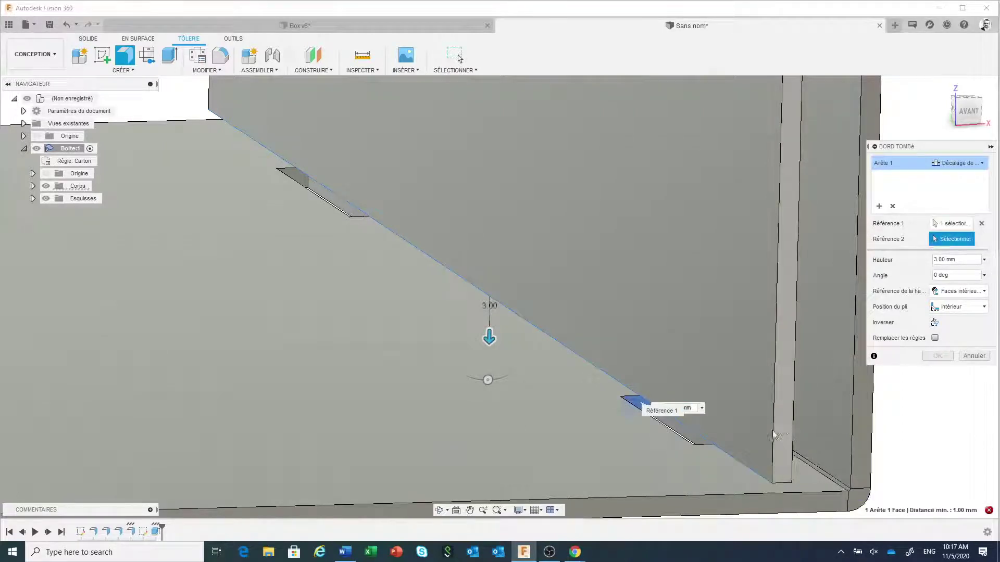
{"action": "left_click", "coordinate": [708, 453]}
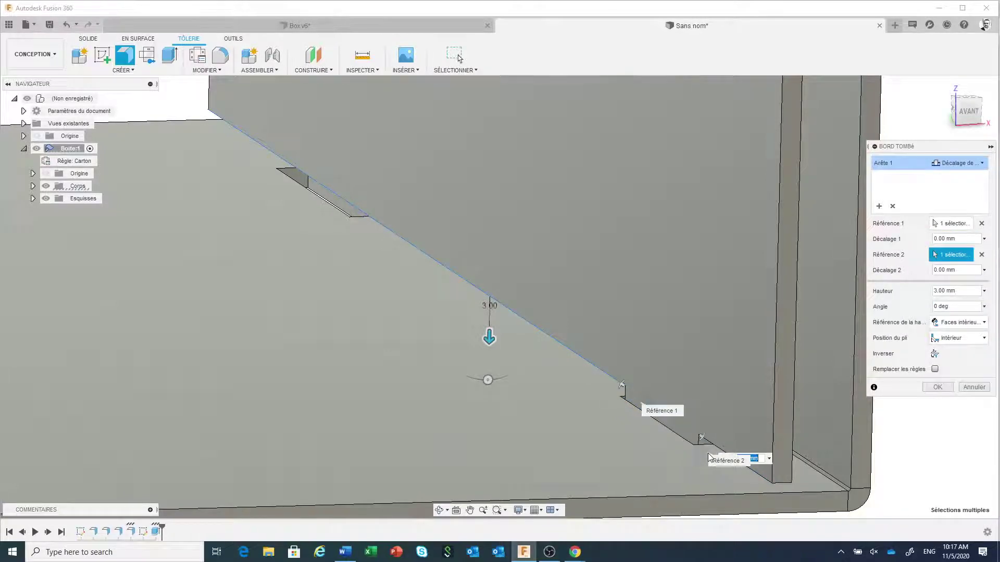
Step: Set both flange offsets to -0.5 mm and create the front locking tab
{"action": "left_click", "coordinate": [962, 240]}
{"action": "left_click_drag", "start_coordinate": [961, 240], "coordinate": [931, 240]}
{"action": "type", "text": "-.5"}
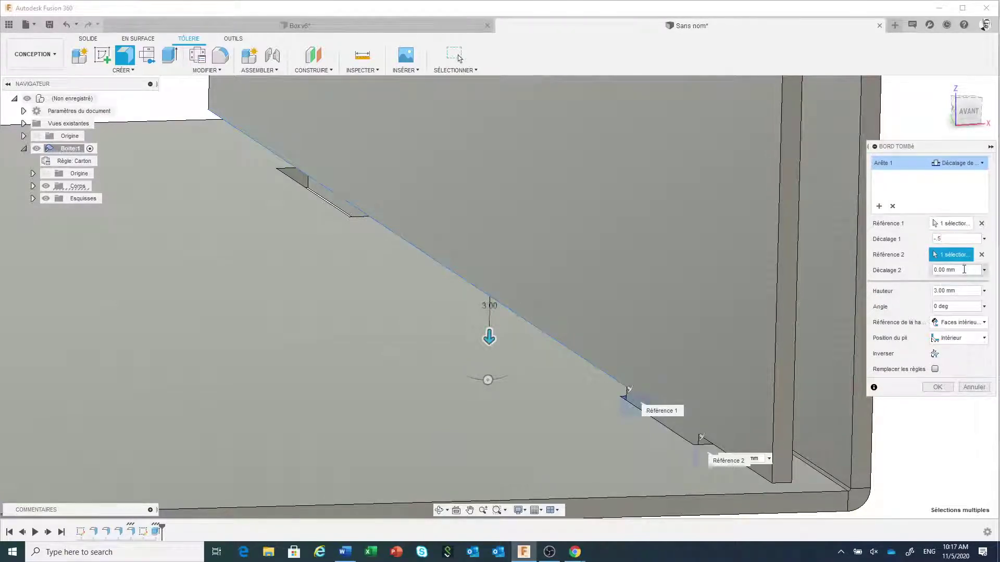
{"action": "left_click", "coordinate": [964, 269]}
{"action": "type", "text": "-.5"}
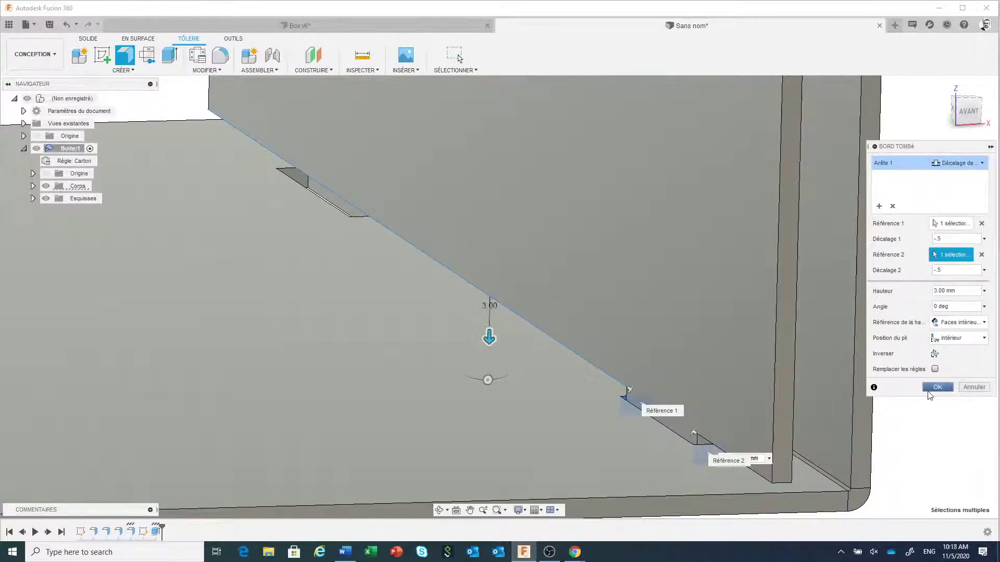
{"action": "left_click", "coordinate": [935, 387]}
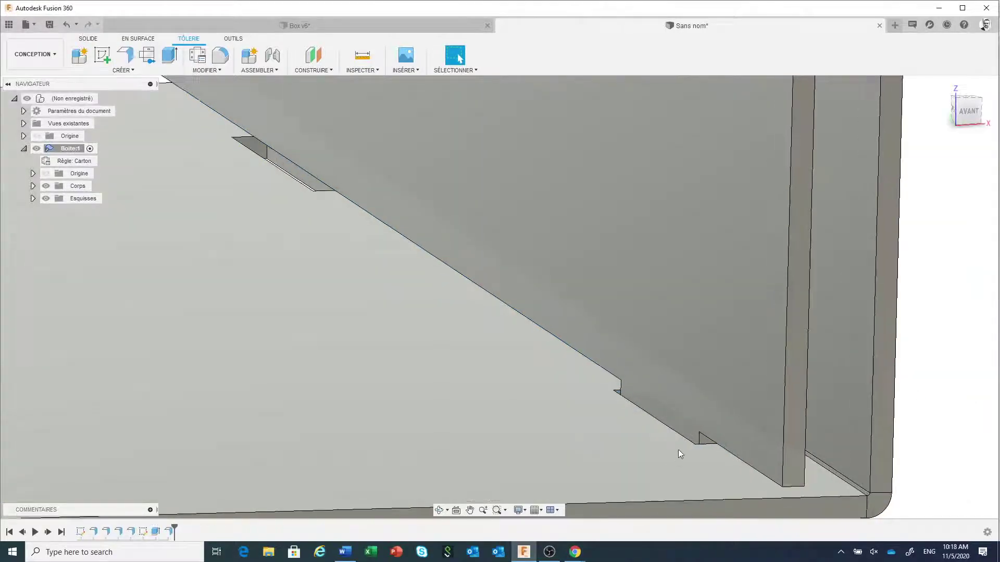
Step: Pull a second flange about 5 mm from the inner wall's remaining bottom edge at the rear slot, with its angle set to 0°
{"action": "scroll", "coordinate": [678, 448], "scroll_direction": "up", "scroll_amount": 2}
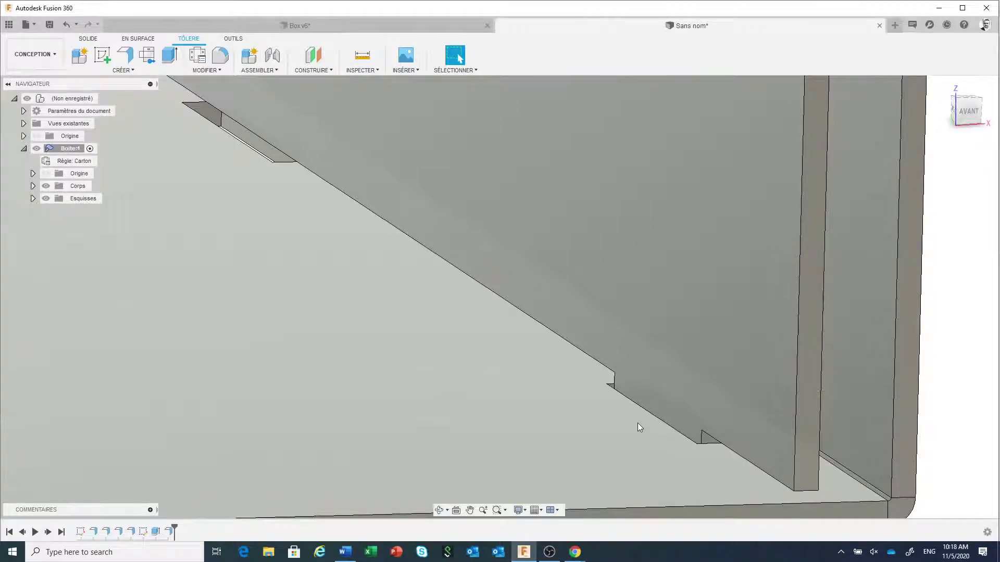
{"action": "scroll", "coordinate": [637, 423], "scroll_direction": "down", "scroll_amount": 3}
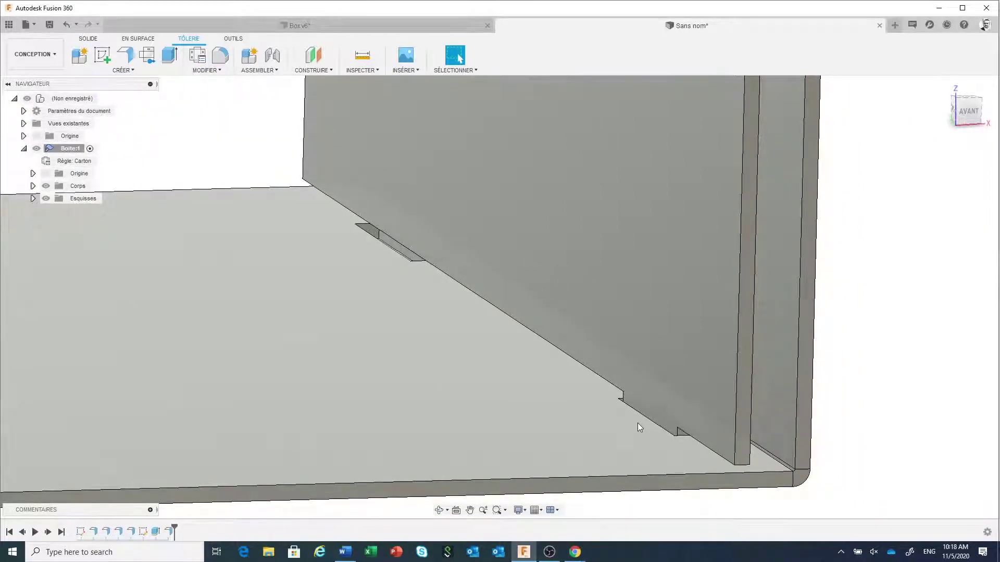
{"action": "middle_click_drag", "start_coordinate": [310, 329], "coordinate": [391, 350]}
{"action": "scroll", "coordinate": [476, 334], "scroll_direction": "up", "scroll_amount": 3}
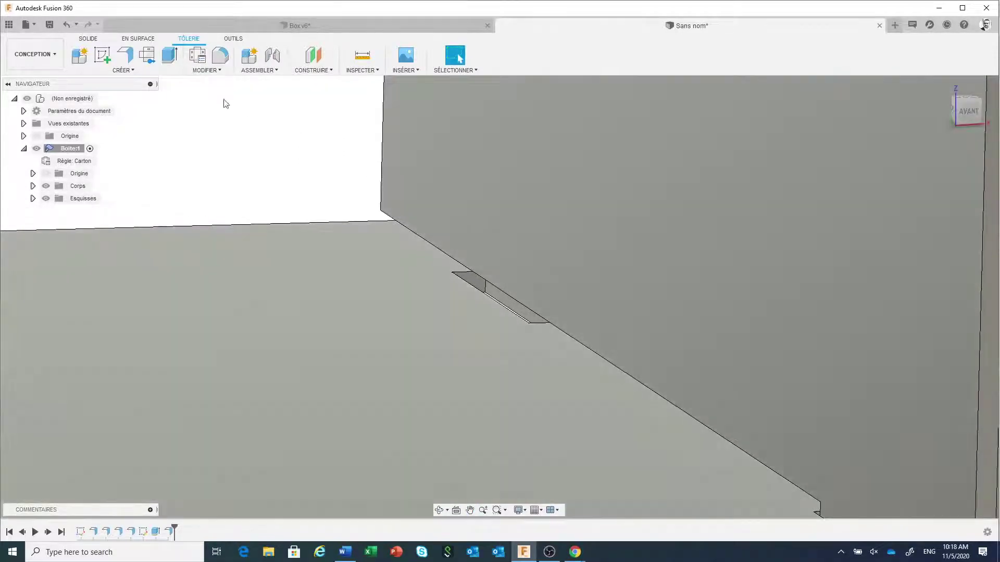
{"action": "left_click", "coordinate": [130, 54]}
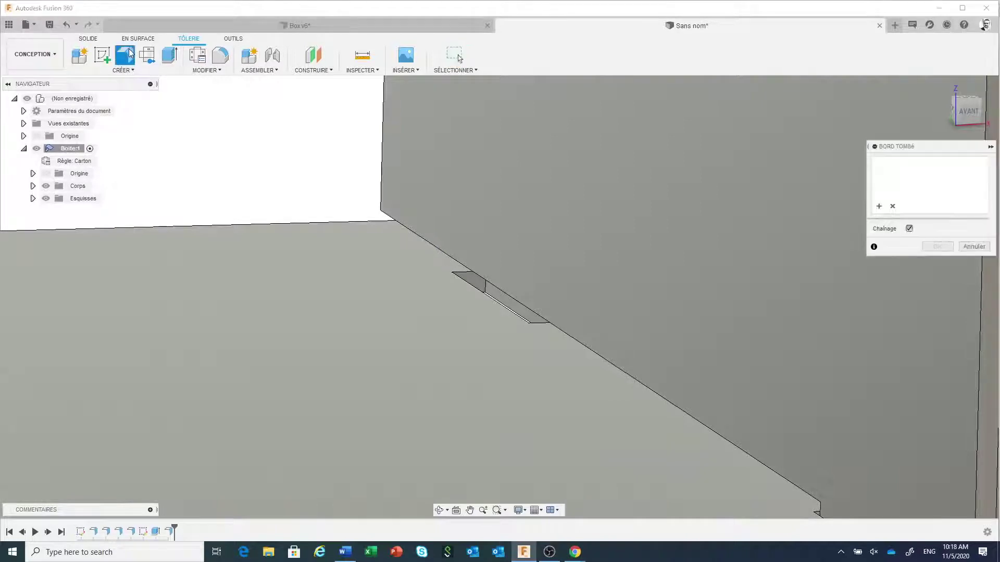
{"action": "left_click", "coordinate": [509, 296]}
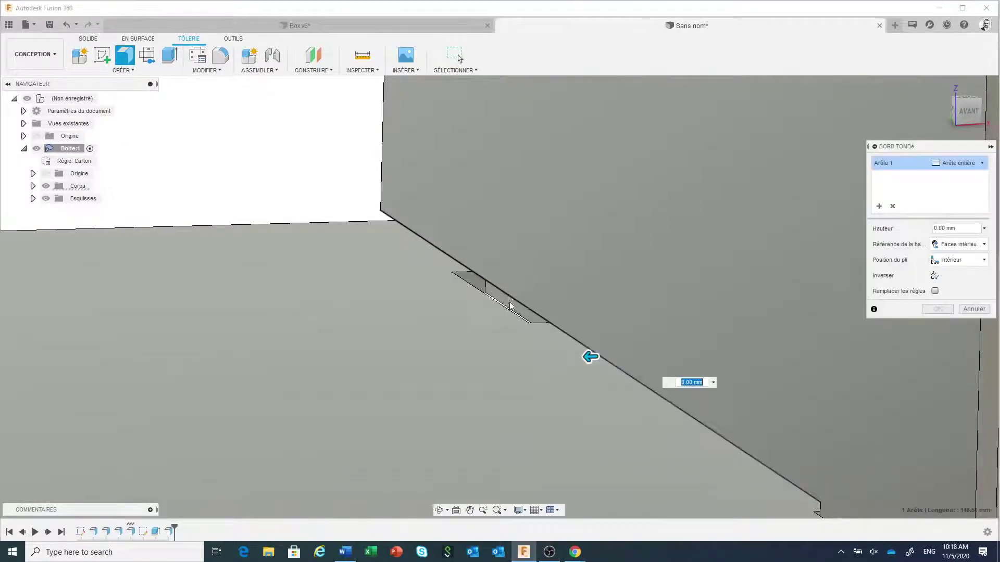
{"action": "left_click_drag", "start_coordinate": [590, 357], "coordinate": [528, 357]}
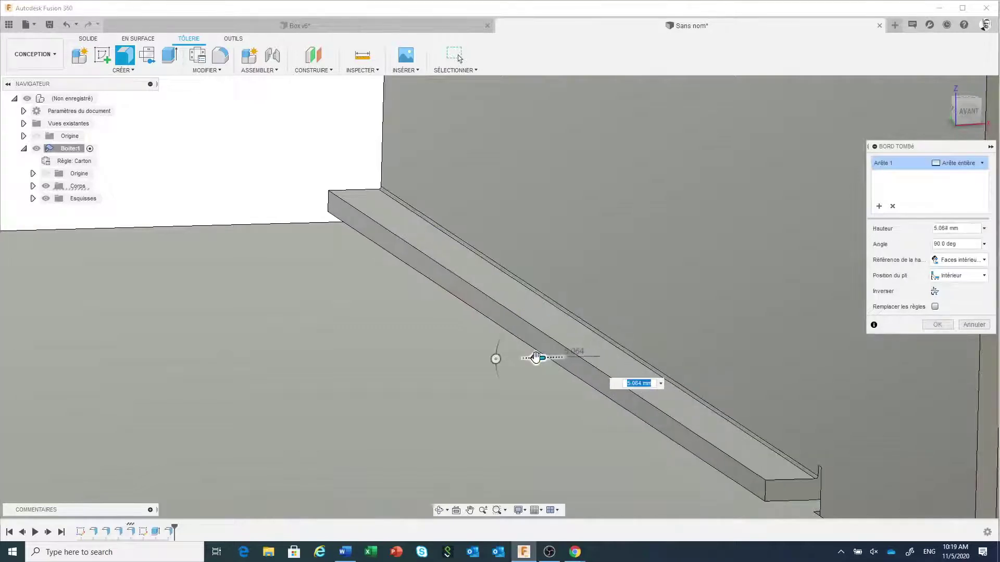
{"action": "left_click", "coordinate": [959, 246]}
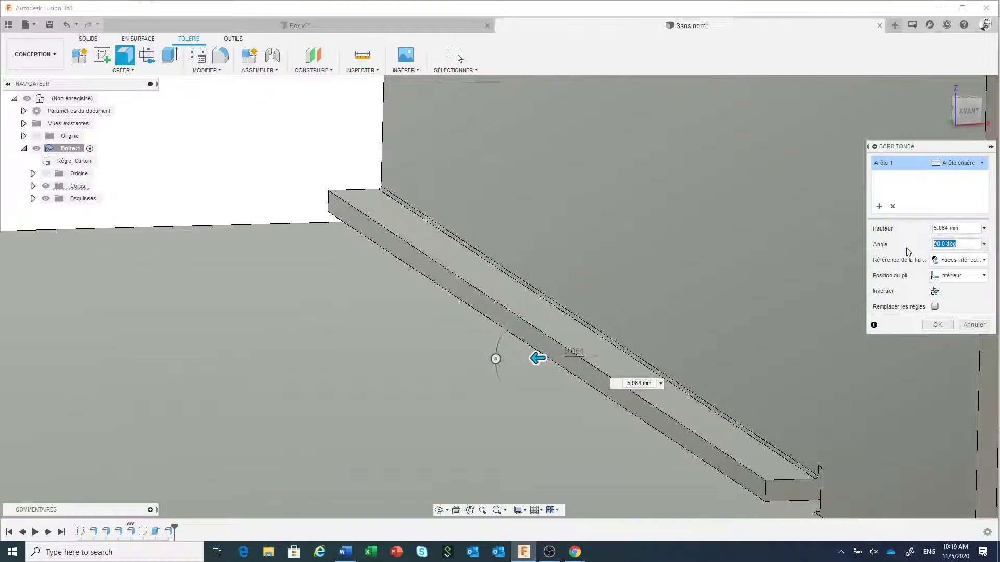
{"action": "type", "text": "0"}
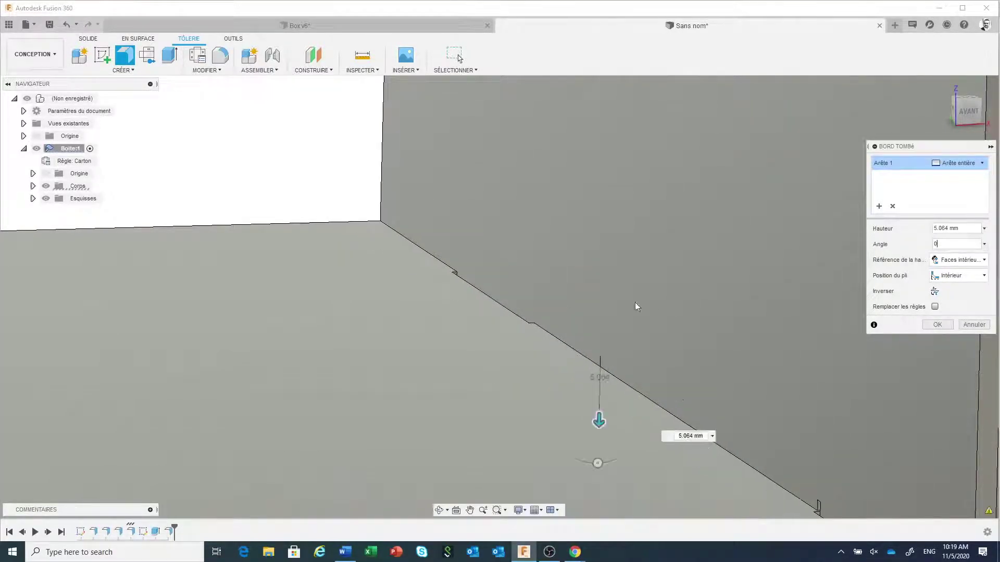
Step: Set the second flange's height to 3 mm
{"action": "scroll", "coordinate": [543, 269], "scroll_direction": "down", "scroll_amount": 3}
{"action": "scroll", "coordinate": [614, 482], "scroll_direction": "down", "scroll_amount": 3}
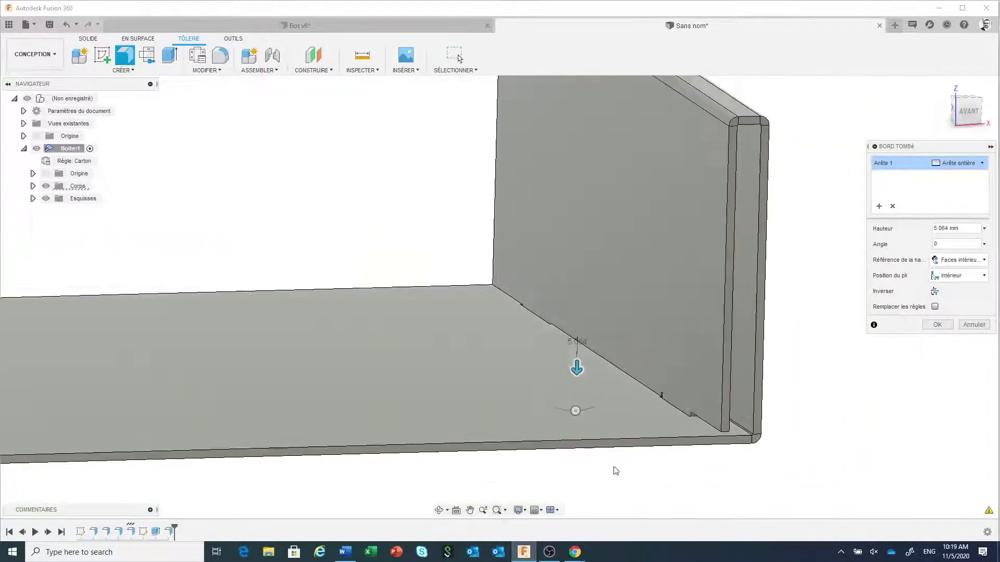
{"action": "left_click_drag", "start_coordinate": [578, 366], "coordinate": [576, 377]}
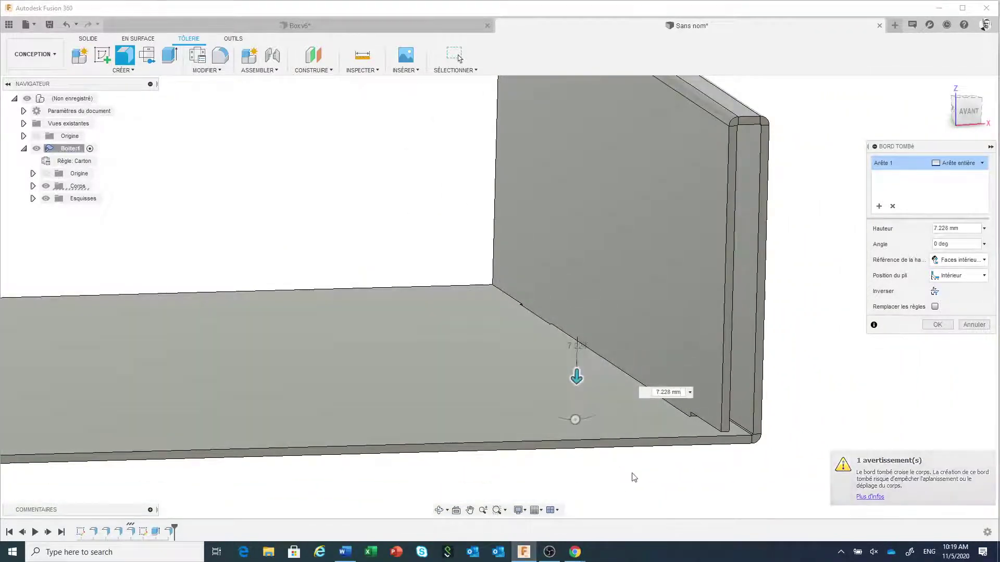
{"action": "type", "text": "3"}
{"action": "key", "text": "Return"}
{"action": "middle_click_drag", "start_coordinate": [625, 484], "coordinate": [615, 471], "text": "shift"}
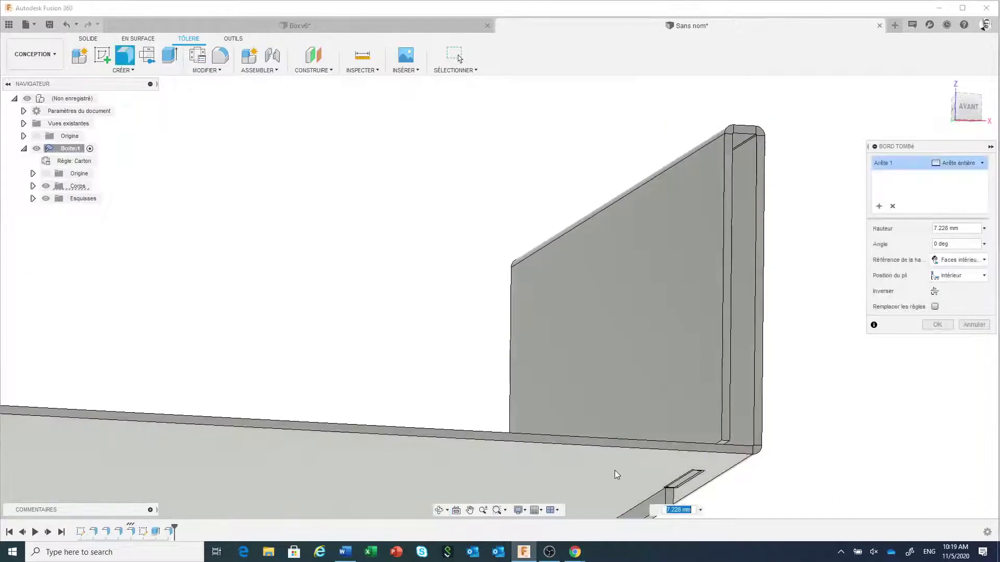
{"action": "middle_click_drag", "start_coordinate": [582, 392], "coordinate": [585, 289], "text": "shift"}
{"action": "scroll", "coordinate": [543, 354], "scroll_direction": "down", "scroll_amount": 3}
Step: Give the second flange a two-offset extent, replacing its default references with the rear slot's near and far end faces
{"action": "scroll", "coordinate": [540, 360], "scroll_direction": "up", "scroll_amount": 5}
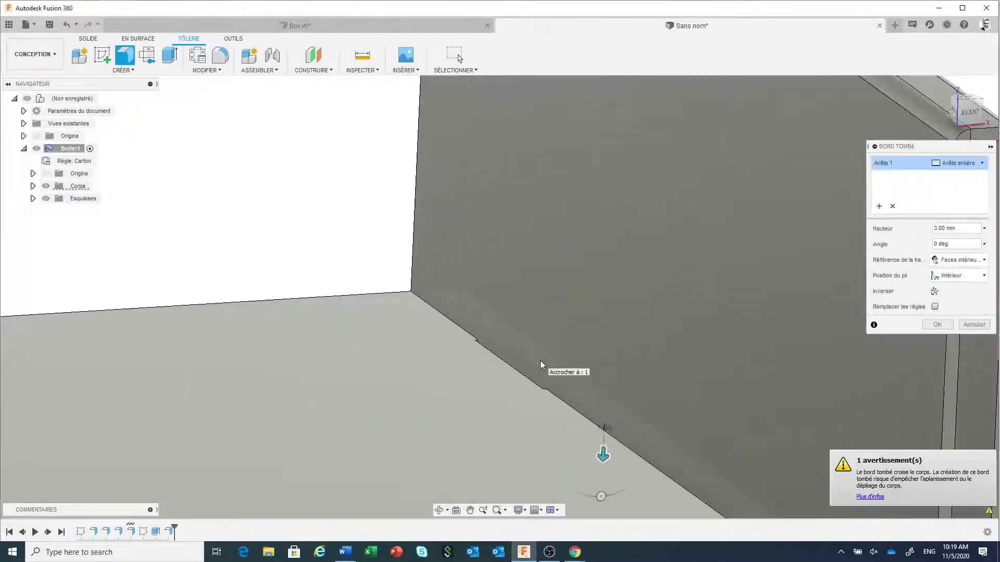
{"action": "left_click_drag", "start_coordinate": [916, 146], "coordinate": [842, 128]}
{"action": "left_click", "coordinate": [886, 146]}
{"action": "left_click", "coordinate": [887, 193]}
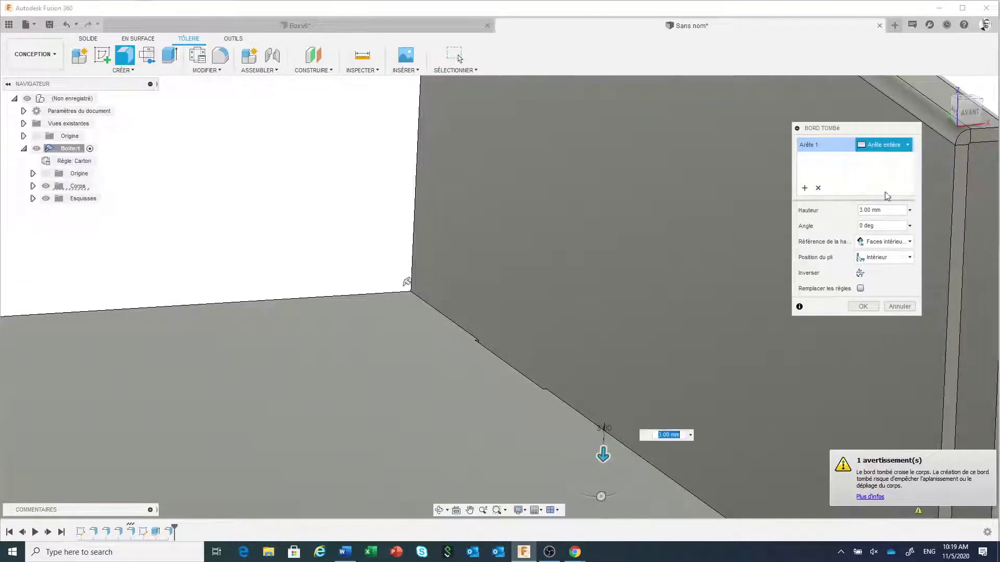
{"action": "left_click", "coordinate": [907, 205]}
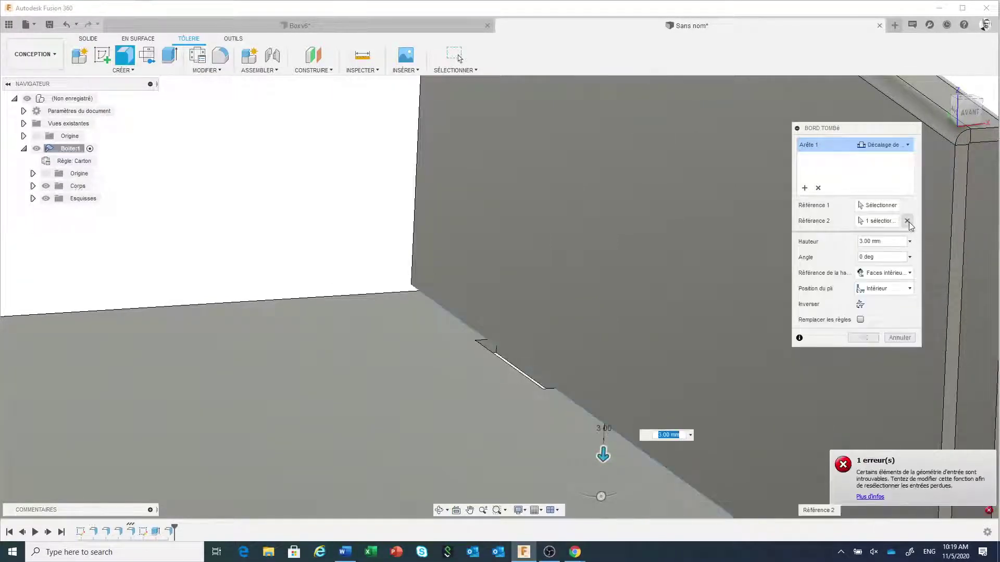
{"action": "left_click", "coordinate": [907, 221]}
{"action": "scroll", "coordinate": [489, 360], "scroll_direction": "up", "scroll_amount": 3}
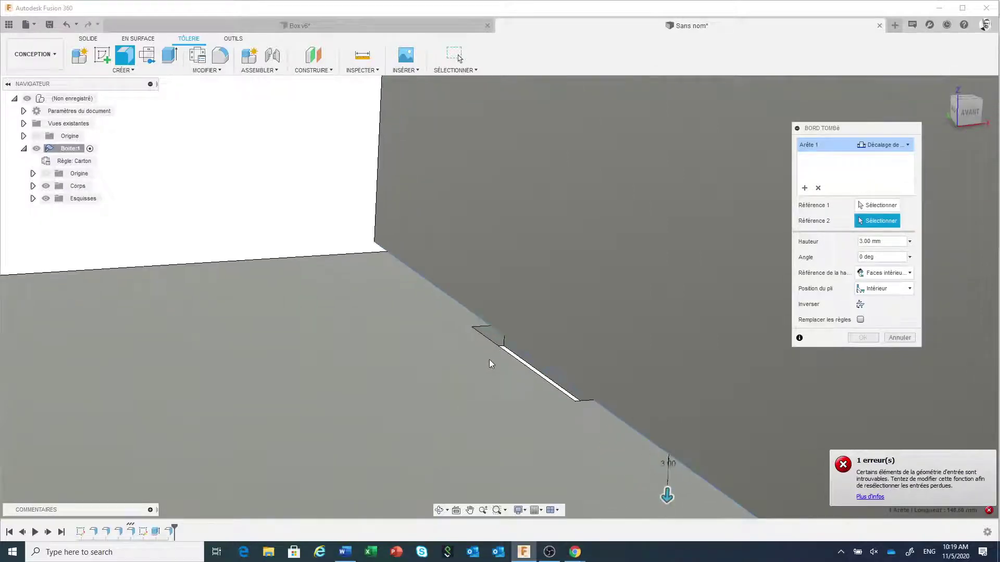
{"action": "left_click", "coordinate": [870, 207]}
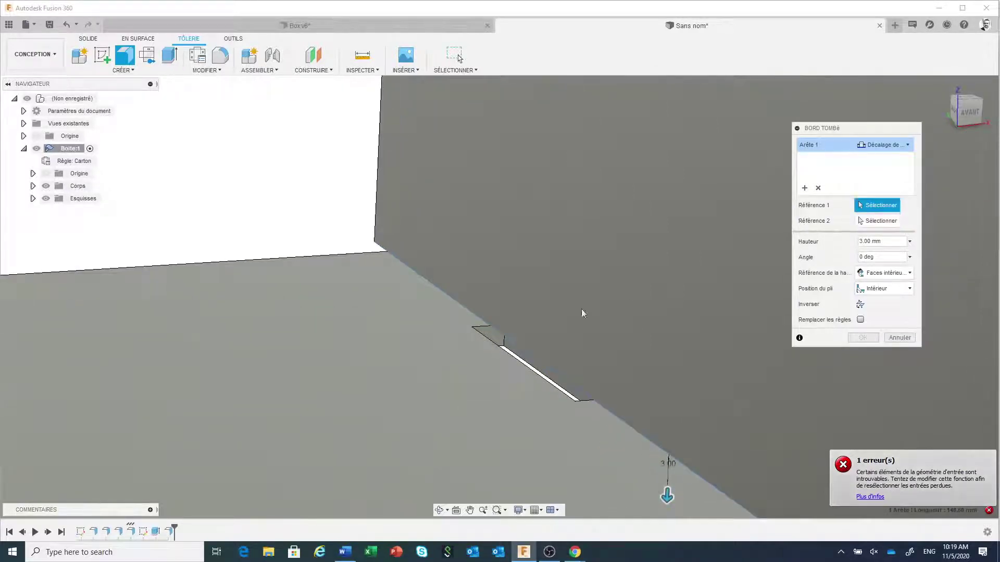
{"action": "left_click", "coordinate": [491, 336]}
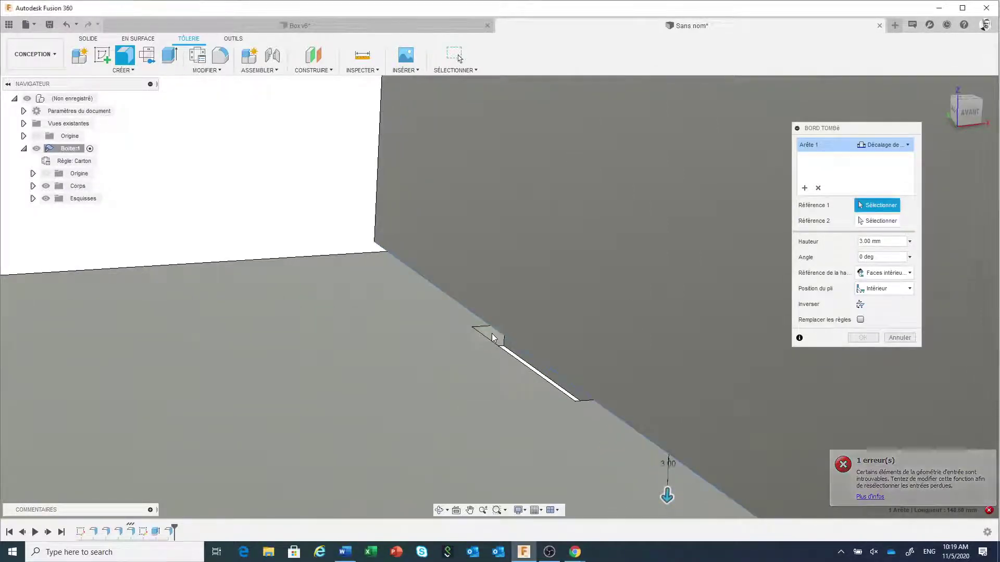
{"action": "left_click", "coordinate": [588, 406]}
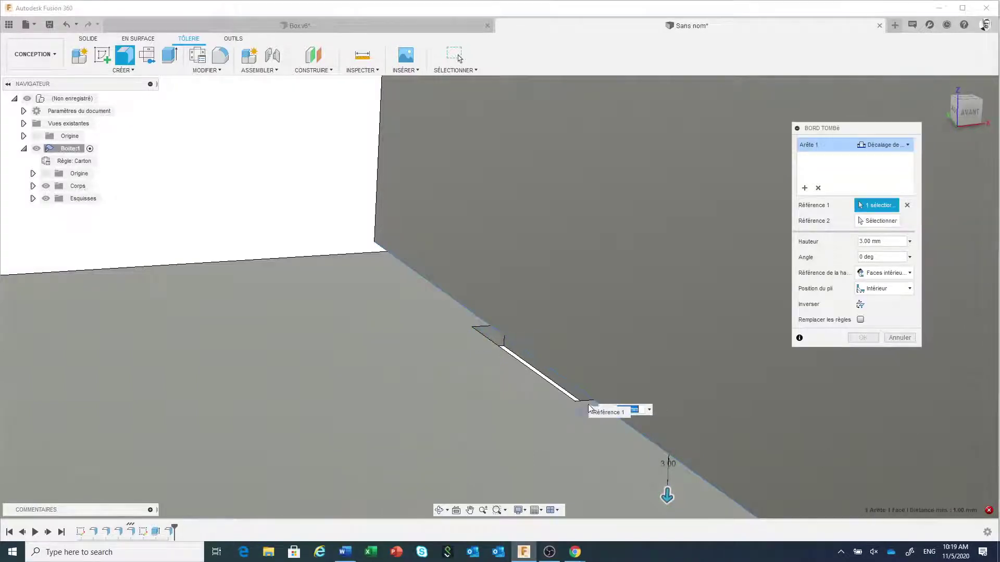
{"action": "left_click", "coordinate": [880, 222]}
{"action": "left_click", "coordinate": [497, 339]}
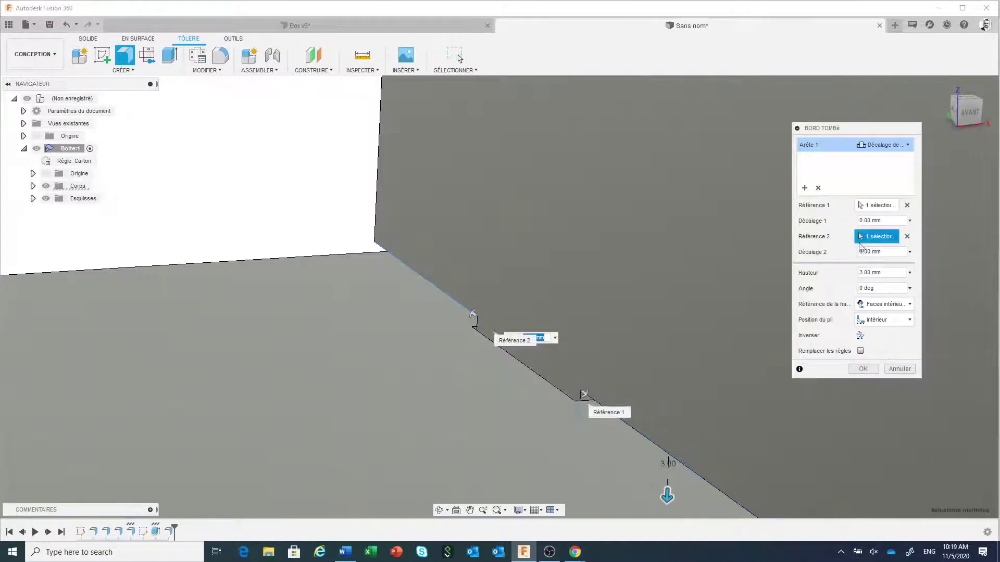
Step: Set both offsets of the second flange to -0.5 mm and create the rear locking tab
{"action": "left_click", "coordinate": [882, 219]}
{"action": "type", "text": "-.5"}
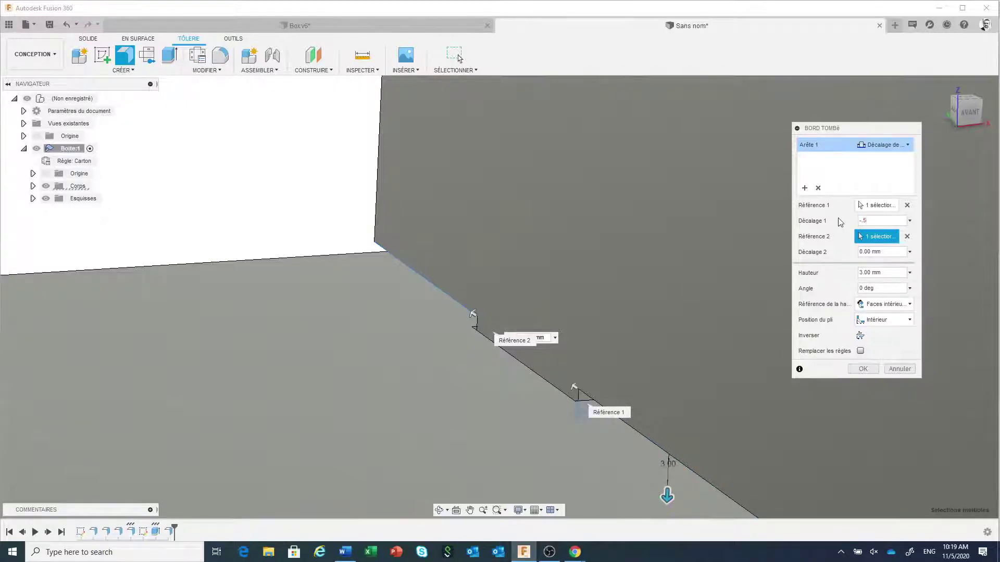
{"action": "key", "text": "Tab"}
{"action": "type", "text": "-.5"}
{"action": "left_click", "coordinate": [862, 369]}
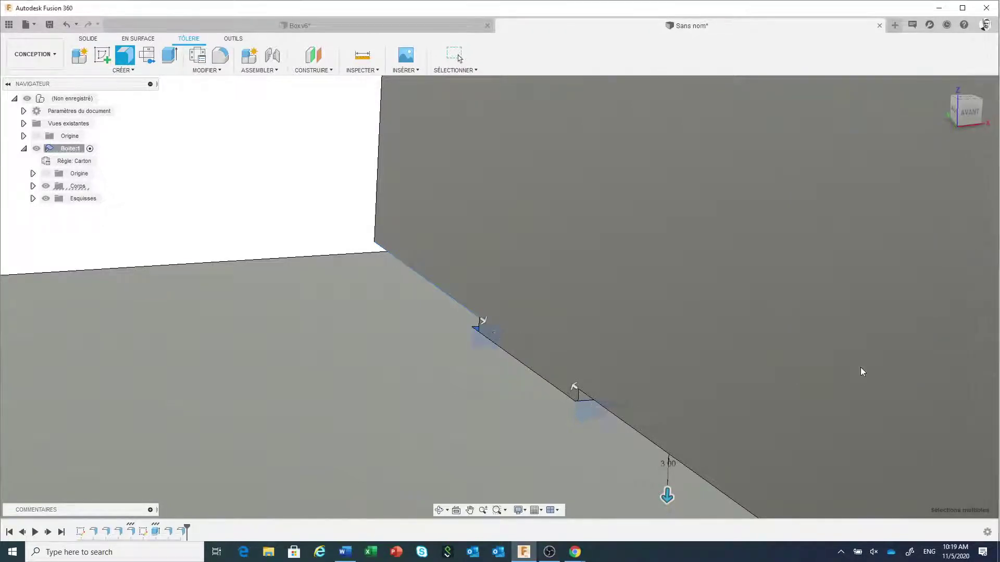
{"action": "scroll", "coordinate": [675, 255], "scroll_direction": "down", "scroll_amount": 5}
{"action": "scroll", "coordinate": [676, 258], "scroll_direction": "down", "scroll_amount": 3}
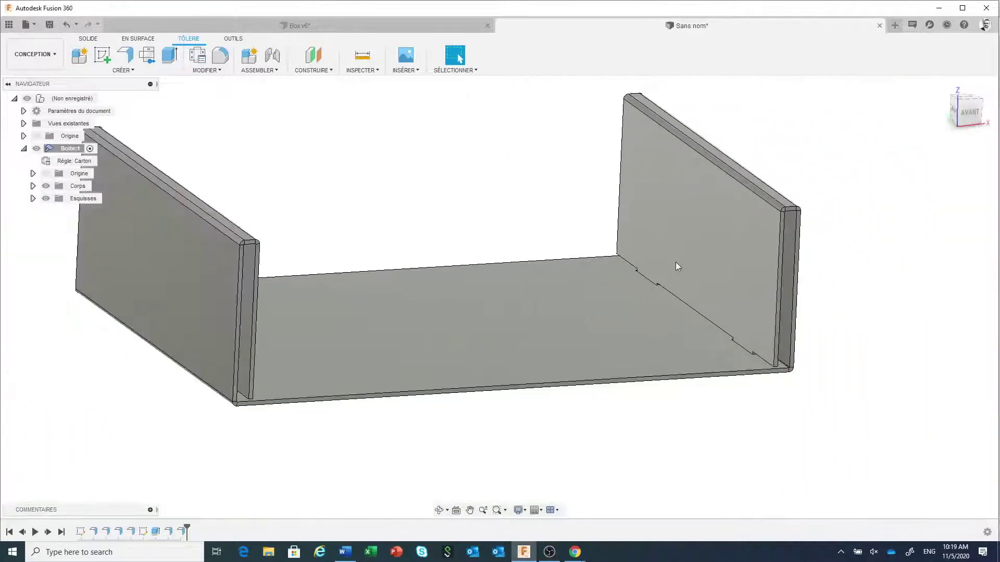
Step: Mirror the slot extrusion and the two locking tab flanges as features about the box's central vertical plane parallel to the side walls
{"action": "middle_click_drag", "start_coordinate": [727, 396], "coordinate": [698, 398], "text": "shift"}
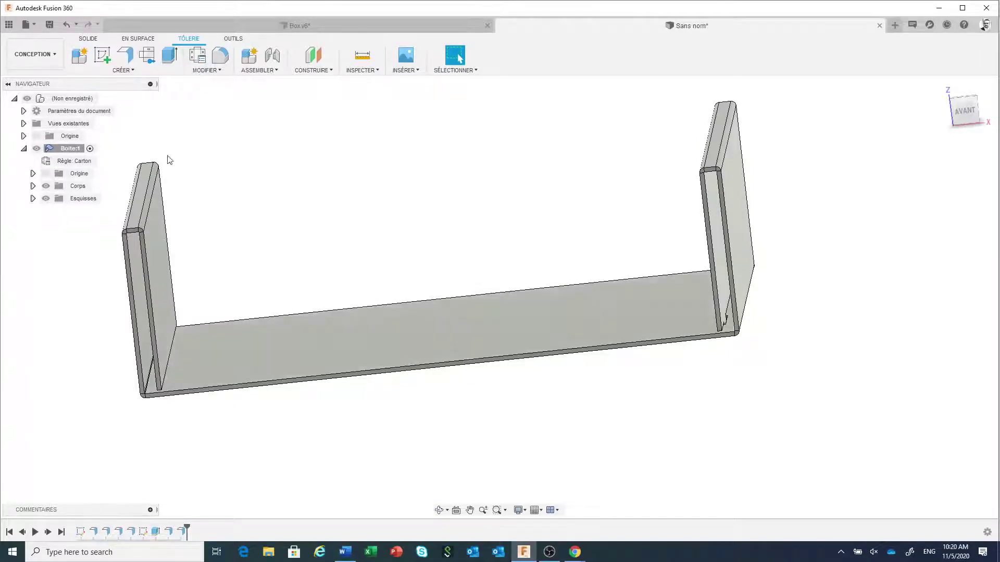
{"action": "left_click", "coordinate": [130, 73]}
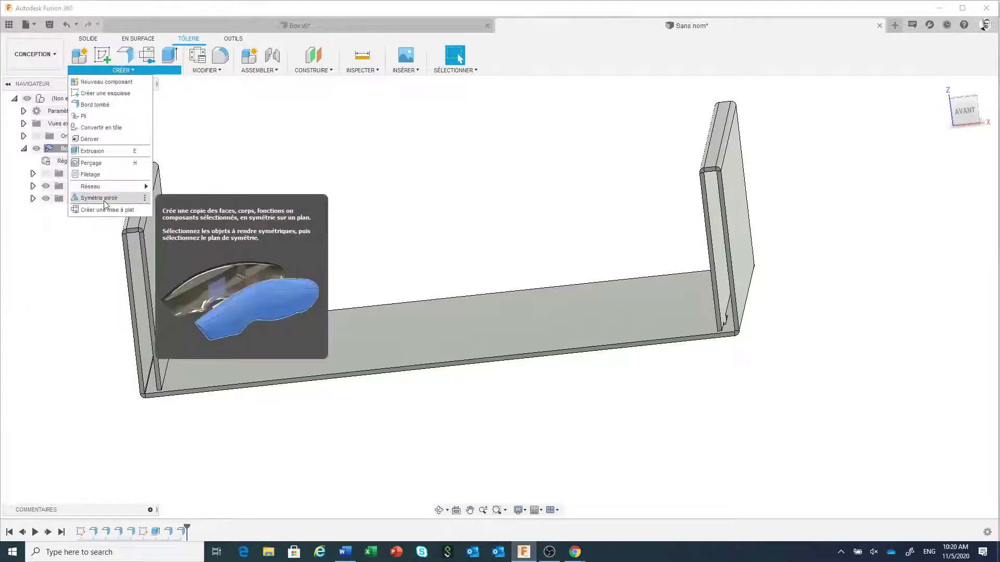
{"action": "left_click", "coordinate": [104, 198]}
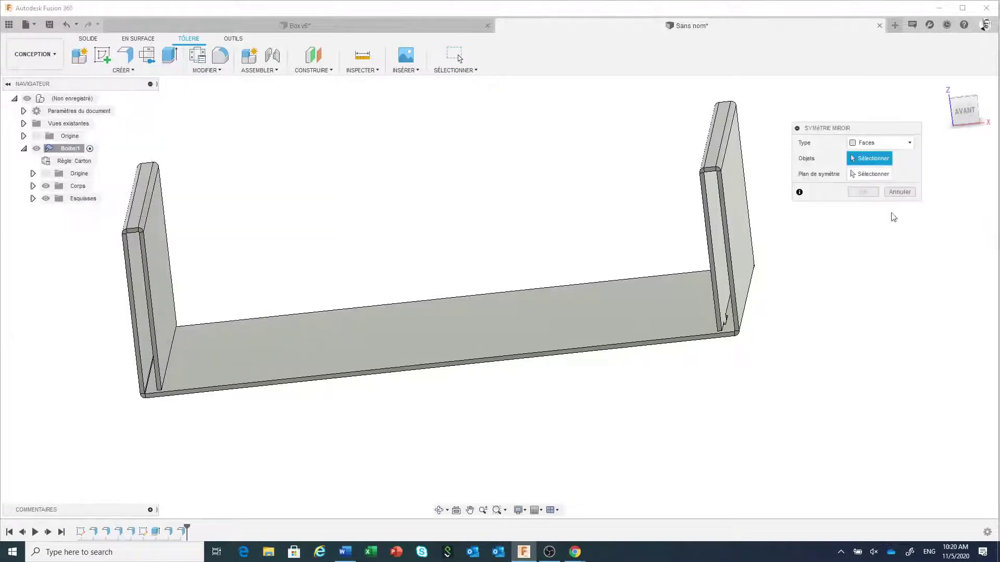
{"action": "left_click", "coordinate": [888, 145]}
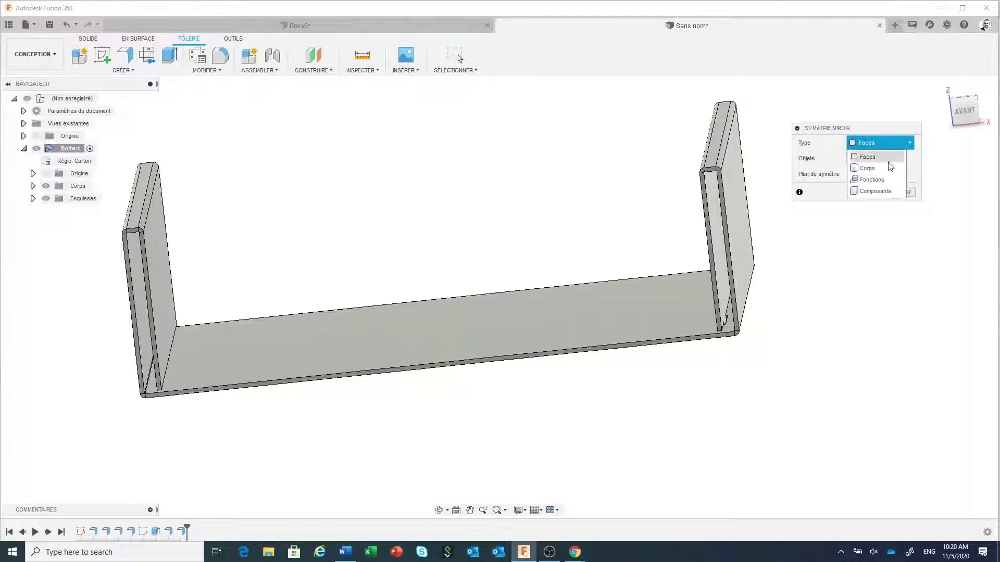
{"action": "left_click", "coordinate": [883, 180]}
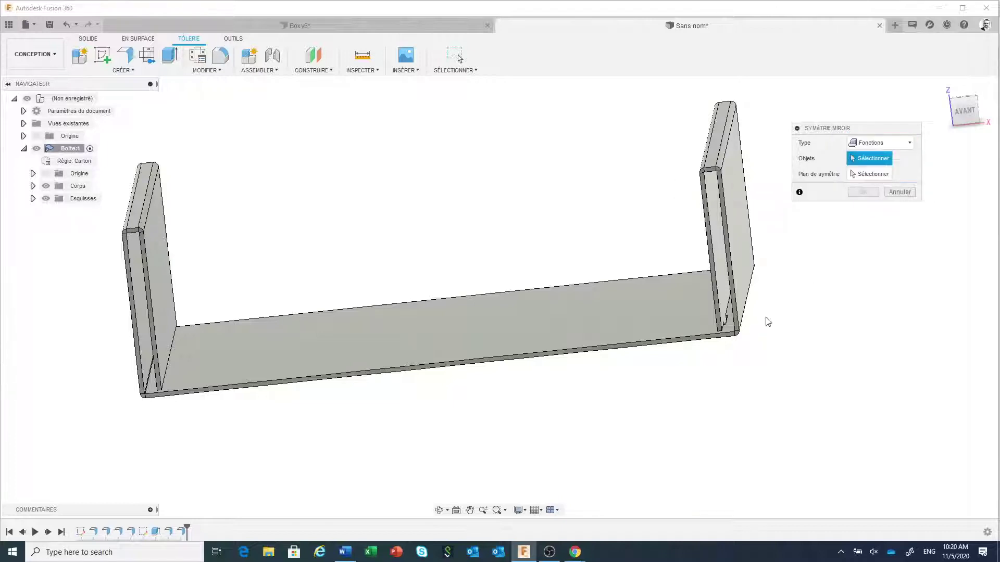
{"action": "left_click", "coordinate": [182, 532]}
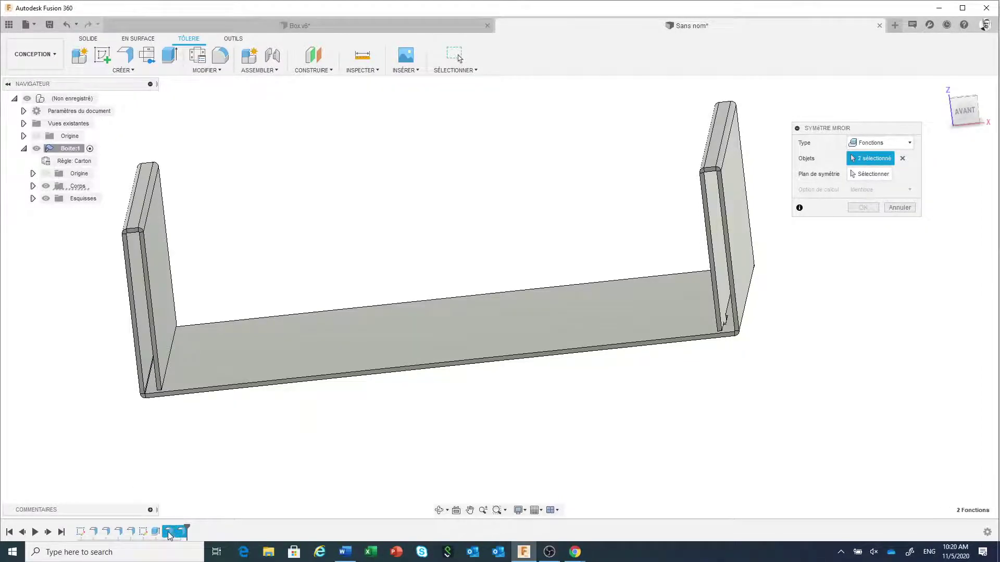
{"action": "left_click", "coordinate": [168, 532]}
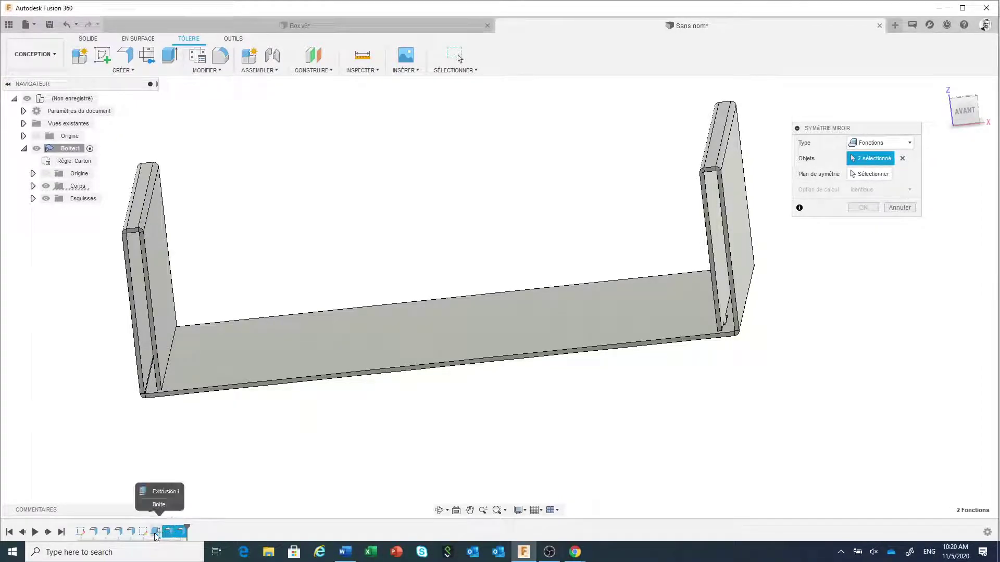
{"action": "left_click", "coordinate": [155, 534]}
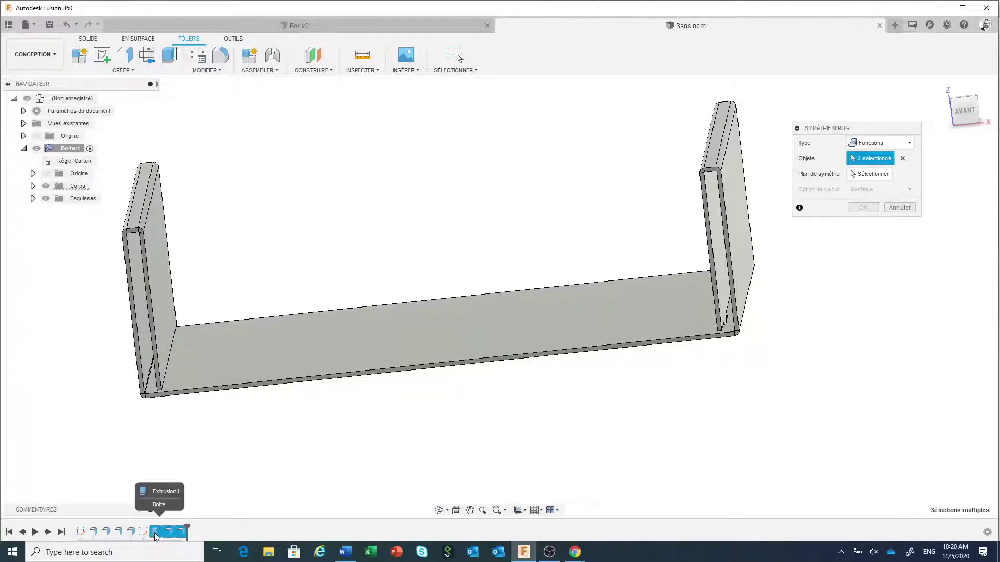
{"action": "left_click", "coordinate": [866, 177]}
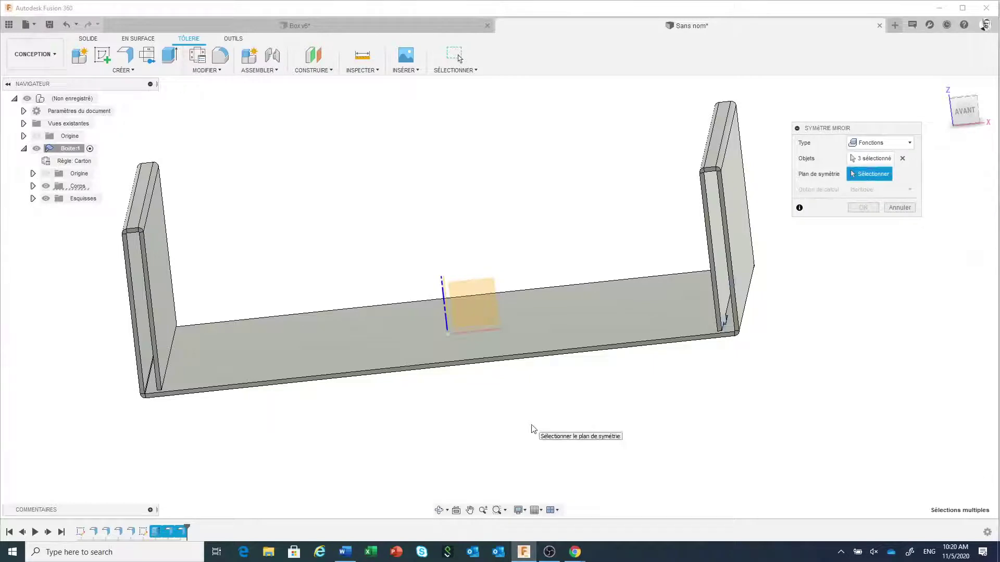
{"action": "middle_click_drag", "start_coordinate": [531, 429], "coordinate": [558, 439], "text": "shift"}
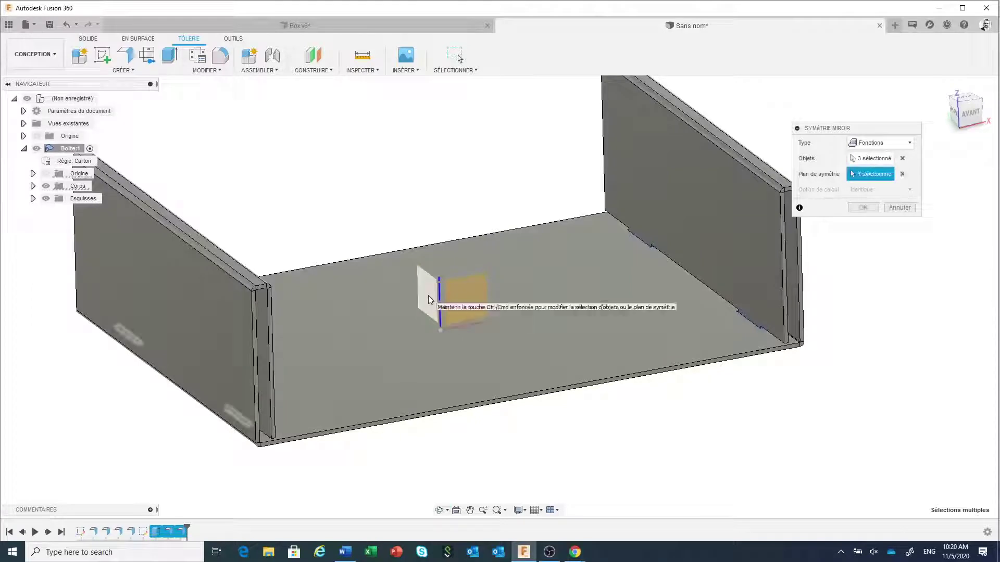
{"action": "left_click", "coordinate": [428, 295]}
{"action": "left_click", "coordinate": [863, 207]}
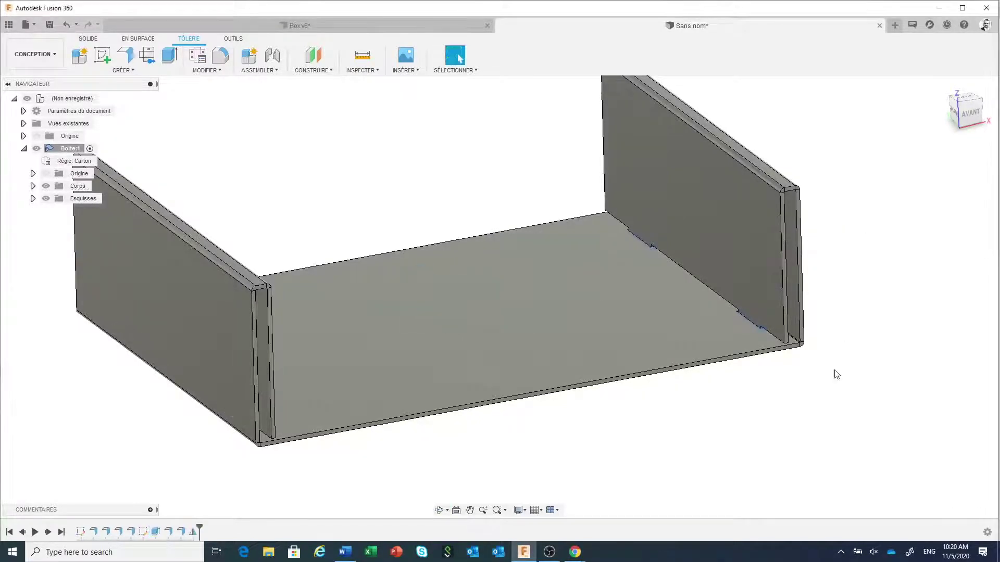
Step: Preview the box unfolded flat along all bends with the bottom's outer face fixed, then cancel the unfold
{"action": "middle_click_drag", "start_coordinate": [834, 373], "coordinate": [788, 408], "text": "shift"}
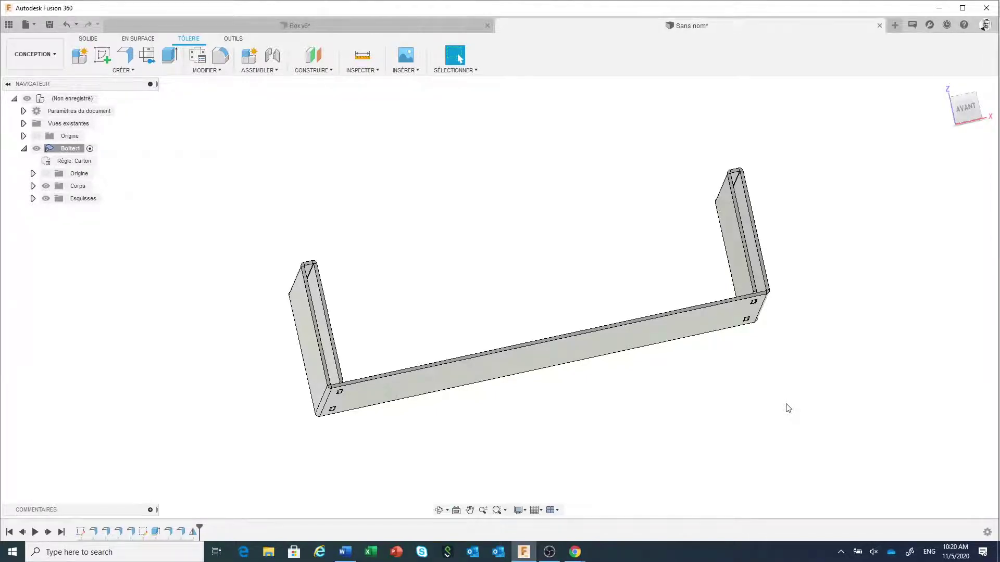
{"action": "left_click", "coordinate": [211, 70]}
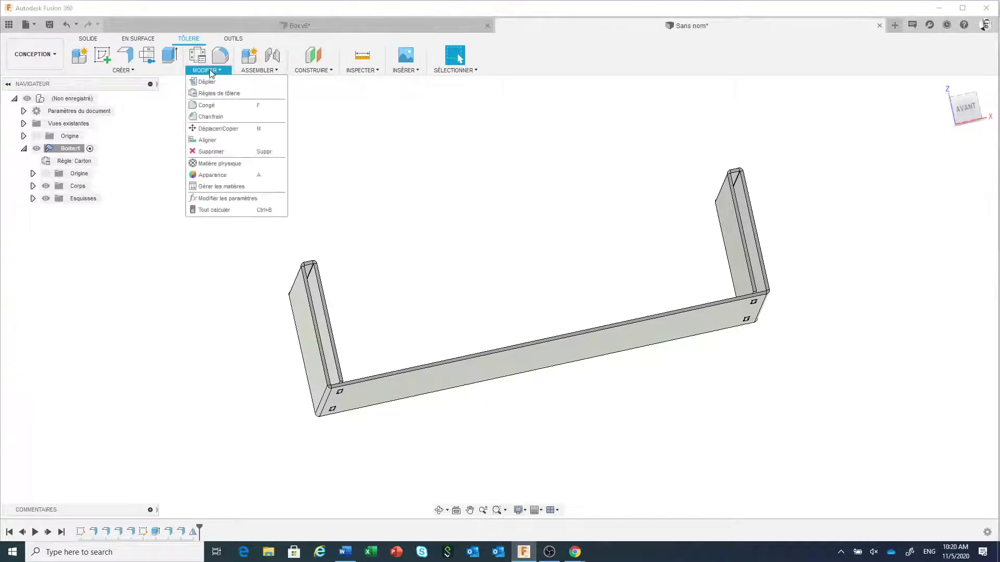
{"action": "left_click", "coordinate": [206, 82]}
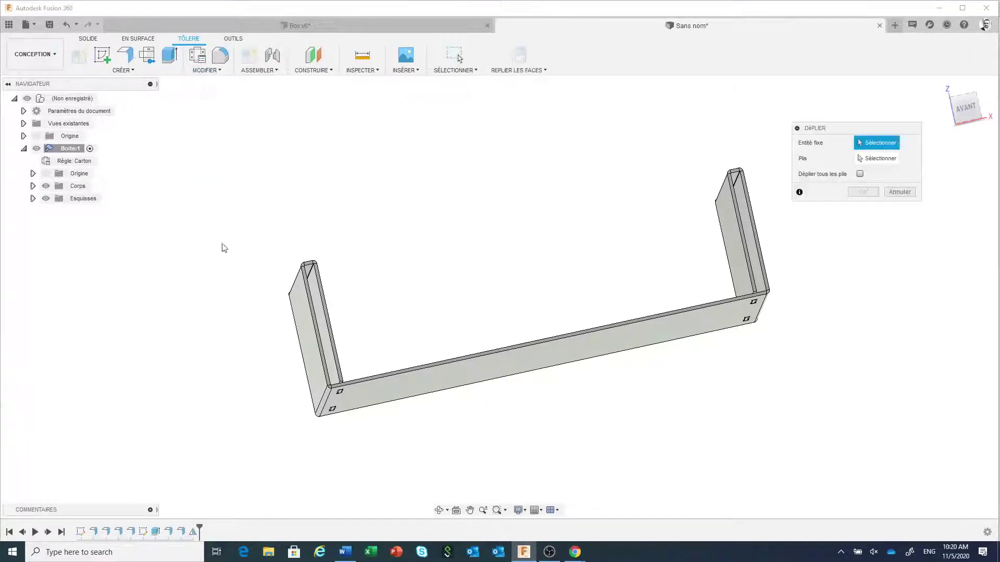
{"action": "left_click", "coordinate": [517, 382]}
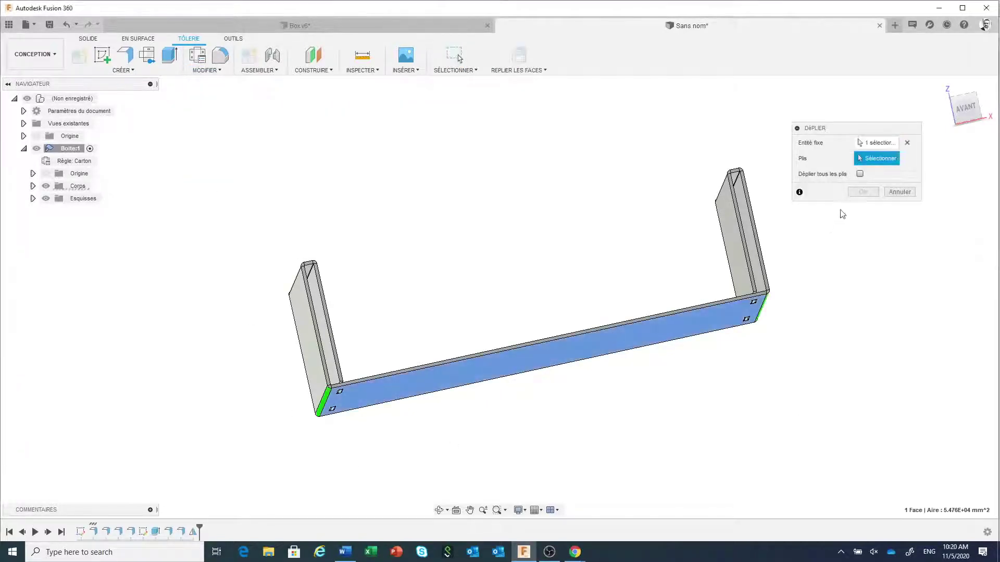
{"action": "left_click", "coordinate": [860, 174]}
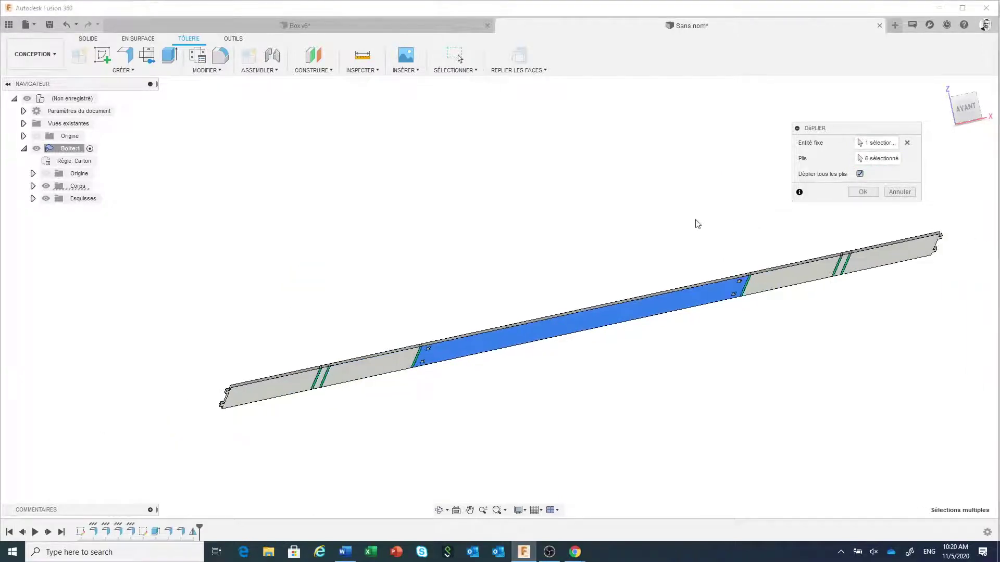
{"action": "middle_click_drag", "start_coordinate": [692, 221], "coordinate": [709, 249], "text": "shift"}
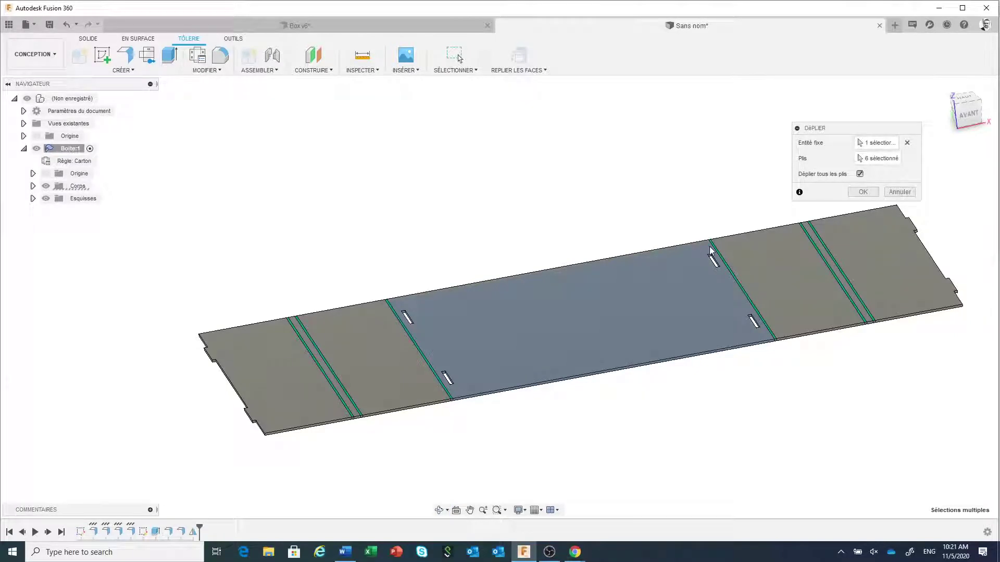
{"action": "left_click", "coordinate": [908, 194]}
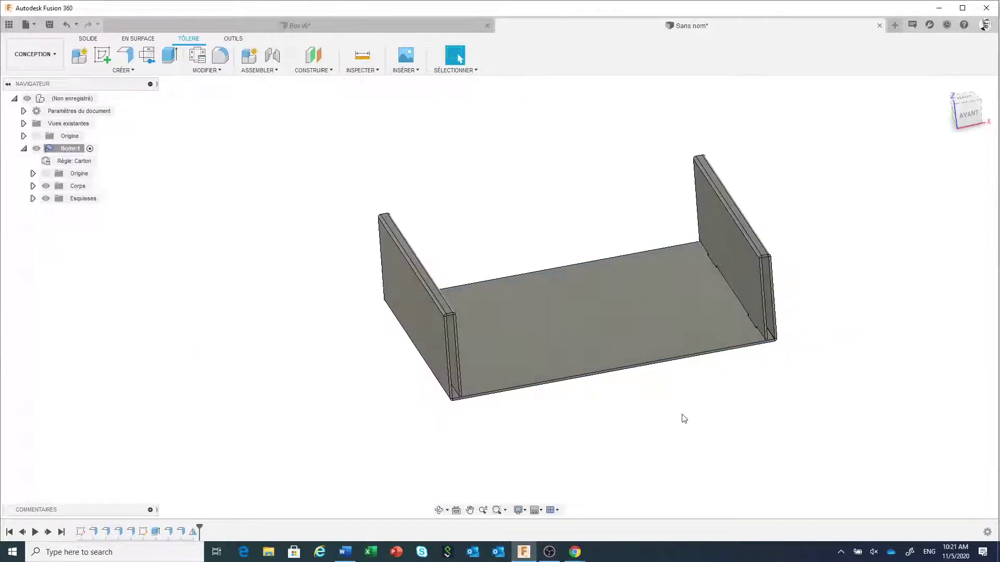
Step: Switch to the Box v6 document and extend its last unfold feature to four bends, opening out the lid and the front wall
{"action": "left_click", "coordinate": [407, 26]}
{"action": "scroll", "coordinate": [538, 374], "scroll_direction": "down", "scroll_amount": 2}
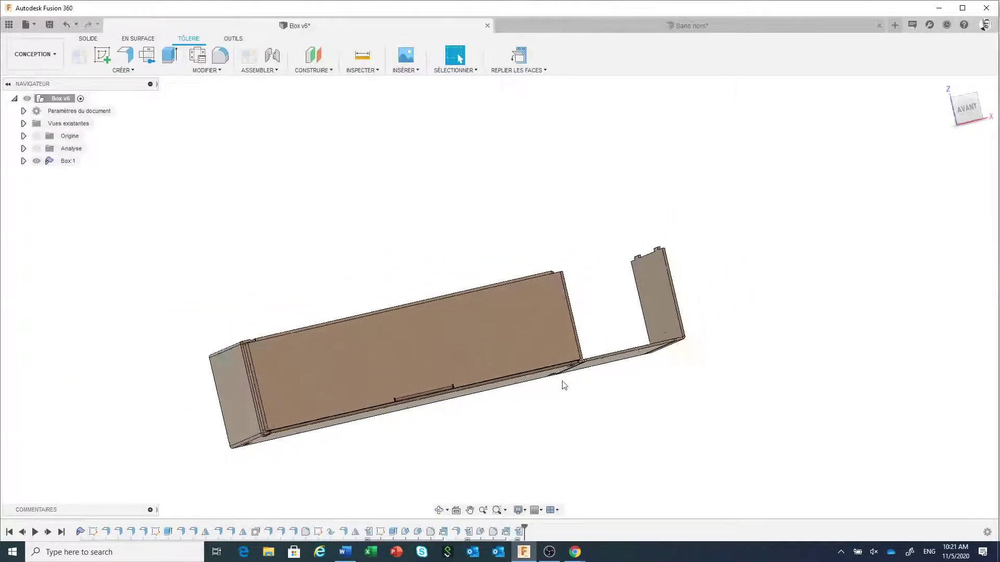
{"action": "middle_click_drag", "start_coordinate": [566, 409], "coordinate": [621, 393], "text": "shift"}
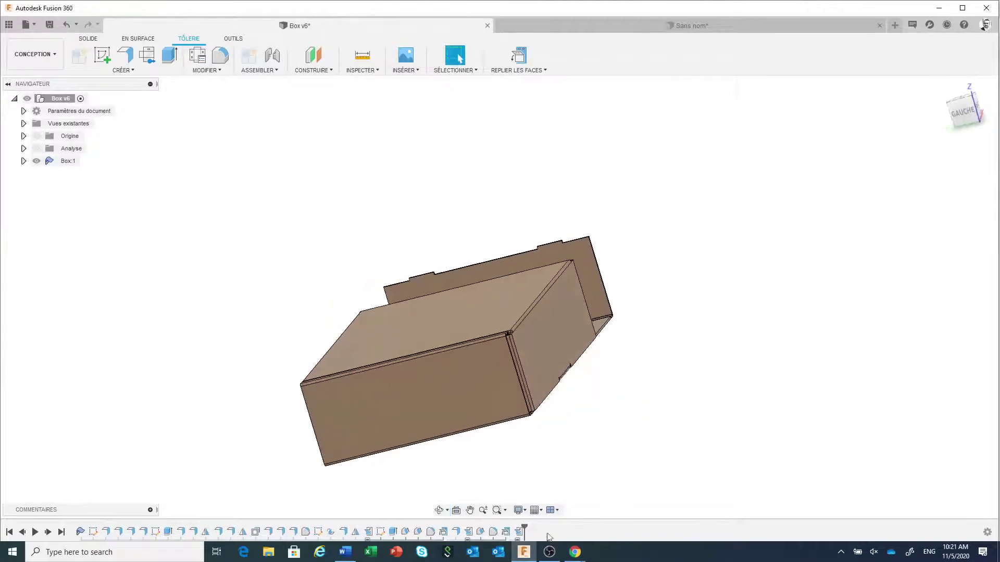
{"action": "double_click", "coordinate": [519, 535]}
{"action": "middle_click_drag", "start_coordinate": [618, 423], "coordinate": [631, 408], "text": "shift"}
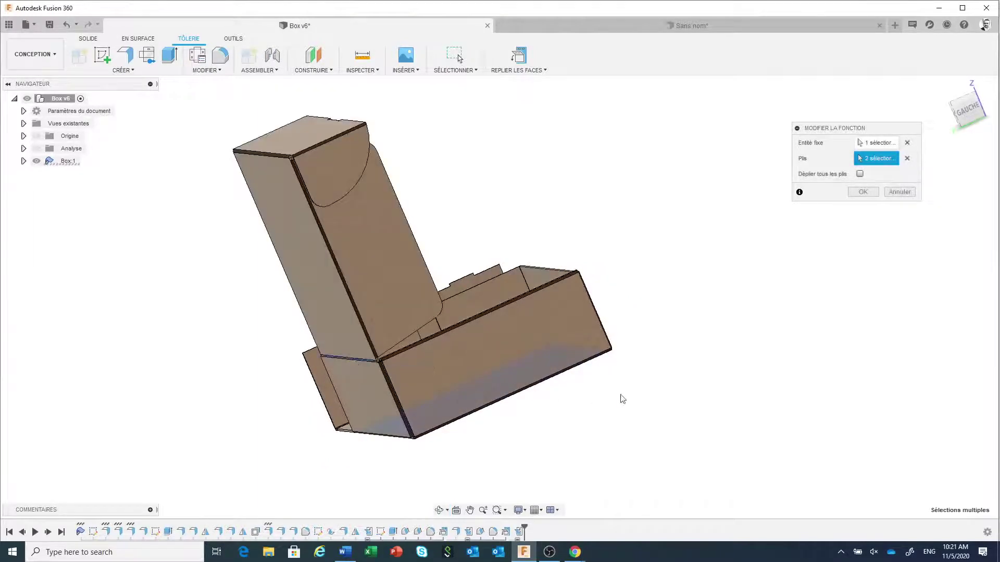
{"action": "middle_click_drag", "start_coordinate": [622, 398], "coordinate": [573, 398], "text": "shift"}
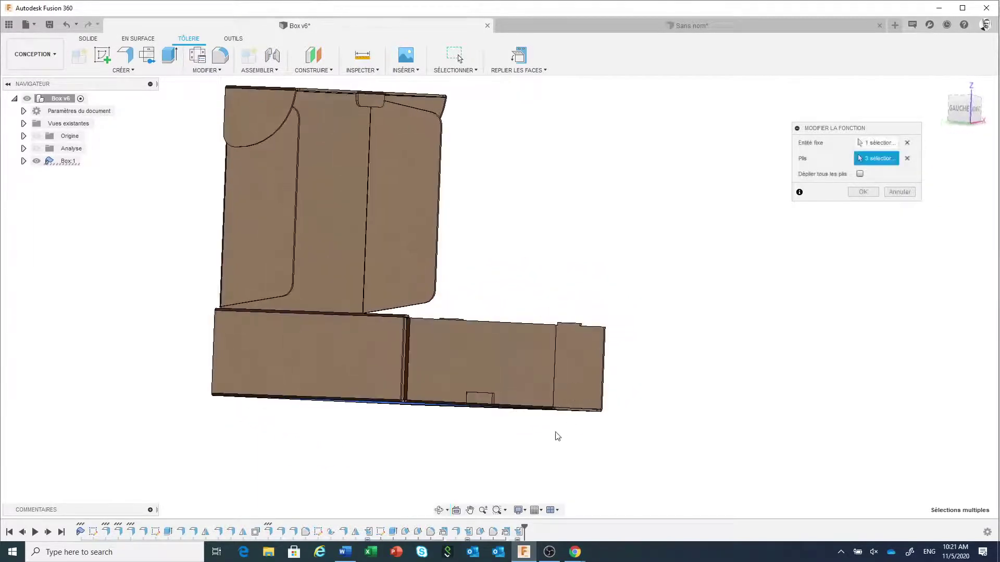
{"action": "left_click", "coordinate": [535, 409]}
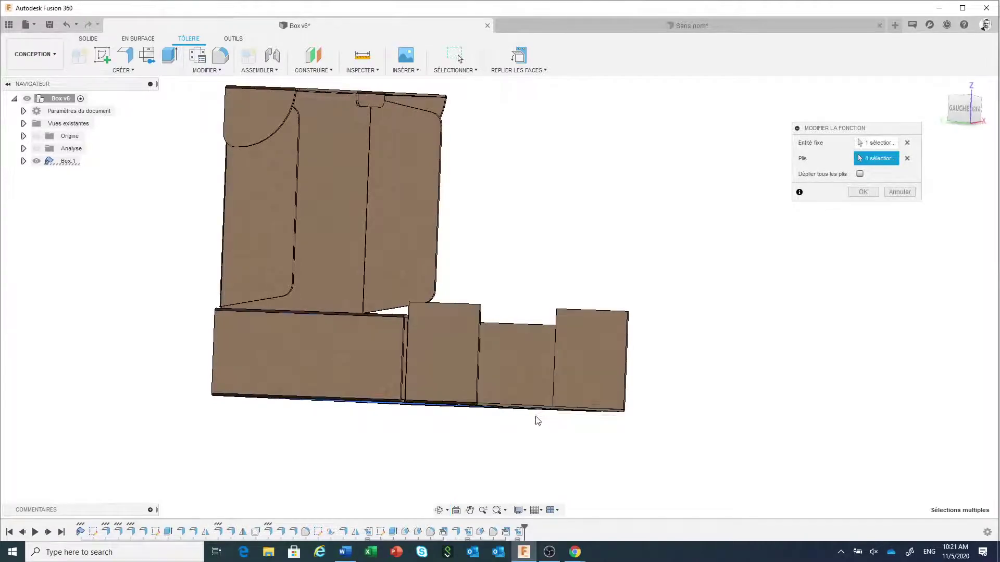
{"action": "middle_click_drag", "start_coordinate": [537, 419], "coordinate": [489, 335], "text": "shift"}
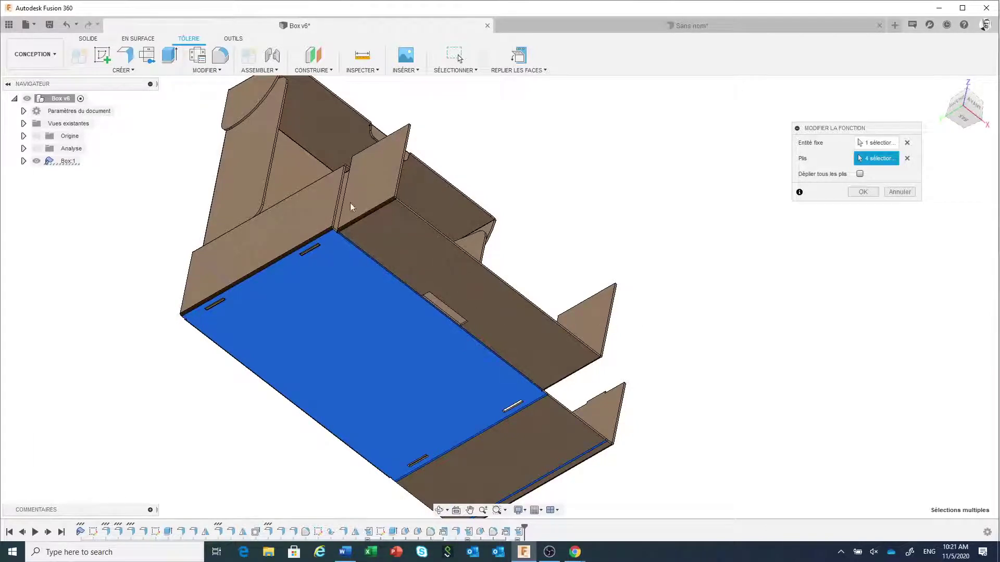
{"action": "middle_click_drag", "start_coordinate": [343, 199], "coordinate": [351, 168], "text": "shift"}
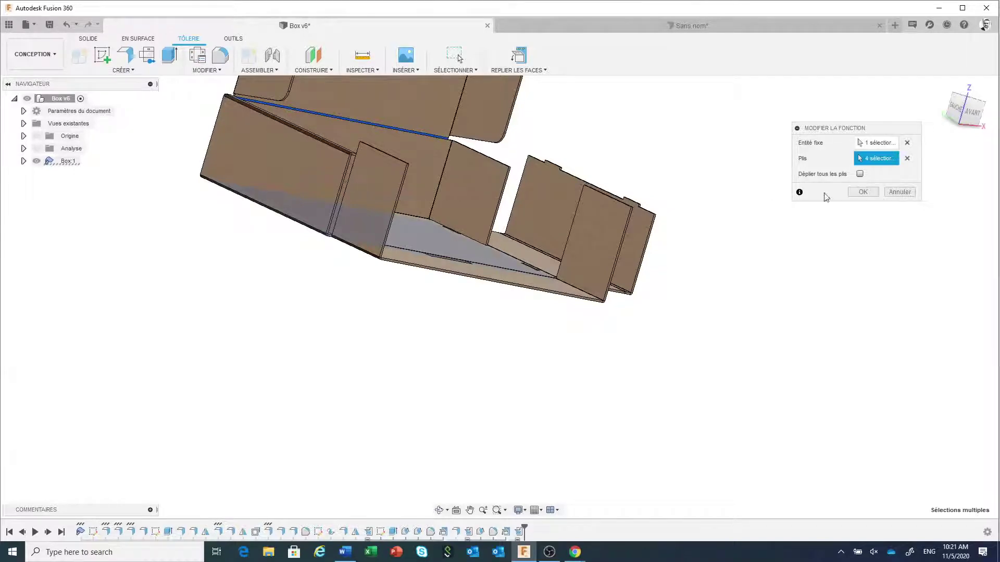
{"action": "left_click", "coordinate": [863, 192]}
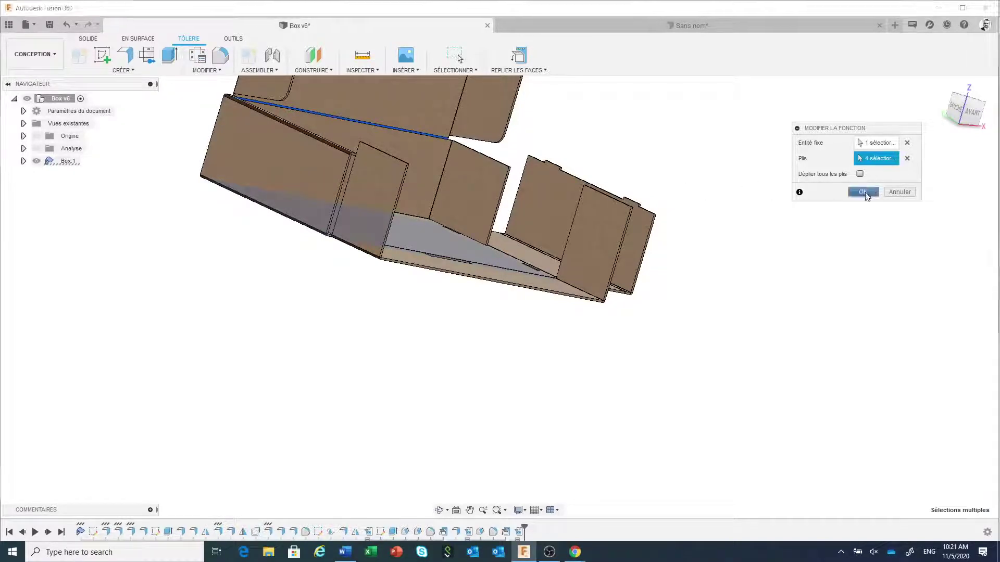
Step: Switch to the unsaved box document and start a flange about 38.9 mm high on the bottom's front edge
{"action": "left_click", "coordinate": [690, 28]}
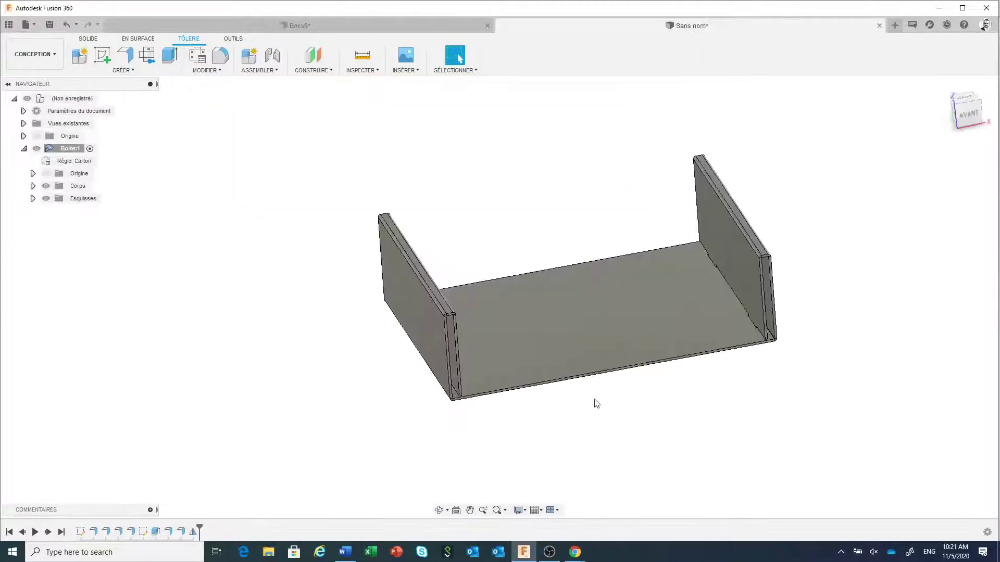
{"action": "left_click", "coordinate": [125, 55]}
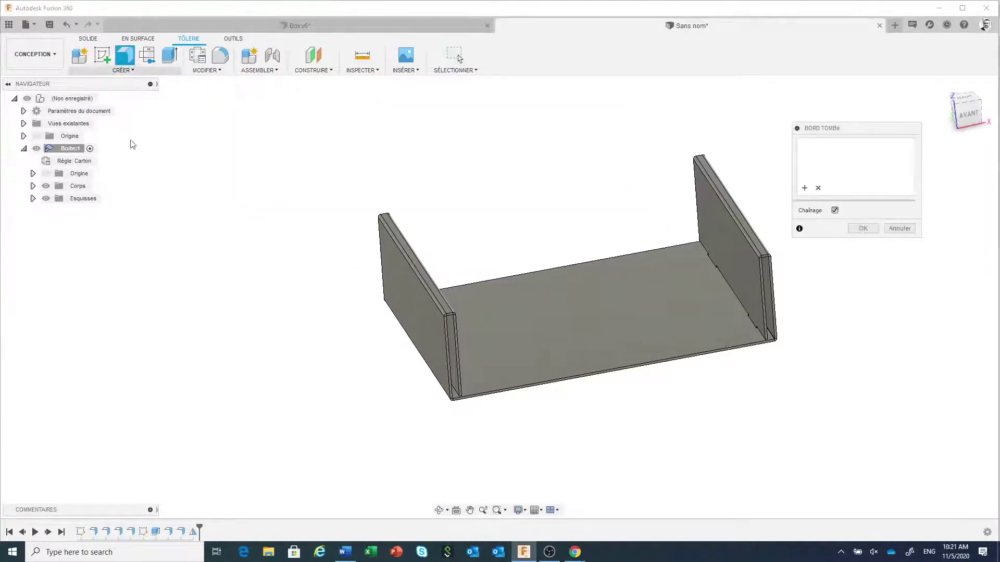
{"action": "left_click", "coordinate": [644, 368]}
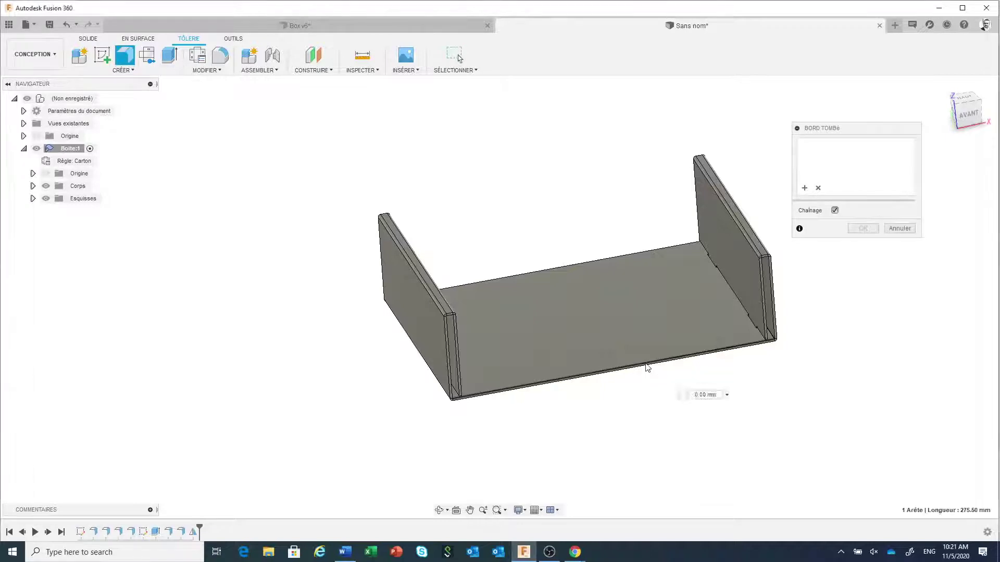
{"action": "left_click_drag", "start_coordinate": [612, 358], "coordinate": [609, 317]}
{"action": "middle_click_drag", "start_coordinate": [616, 448], "coordinate": [632, 446], "text": "shift"}
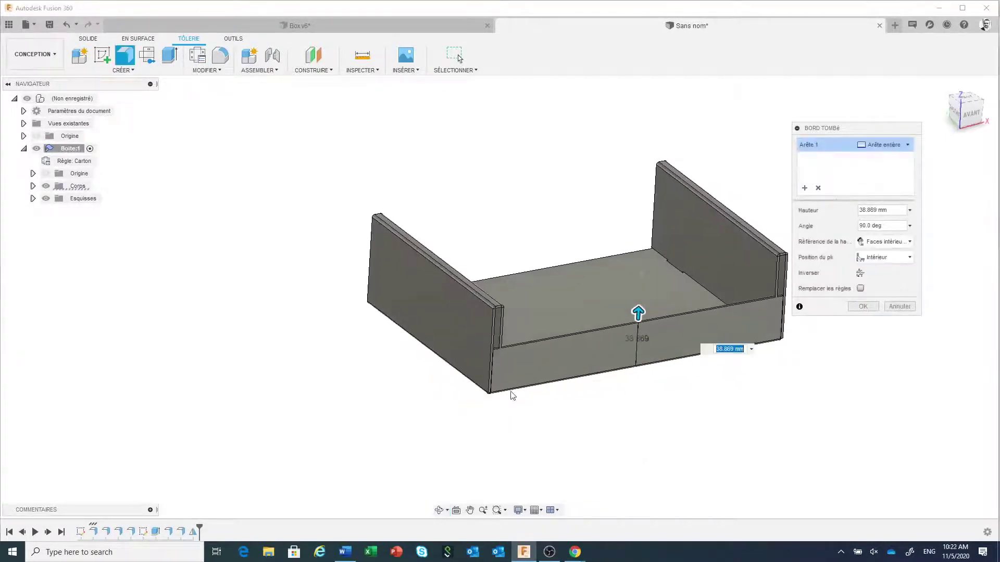
Step: Try the outside bend position for the front flange, then set its bend position to Adjacent
{"action": "scroll", "coordinate": [510, 392], "scroll_direction": "up", "scroll_amount": 3}
{"action": "scroll", "coordinate": [498, 323], "scroll_direction": "up", "scroll_amount": 5}
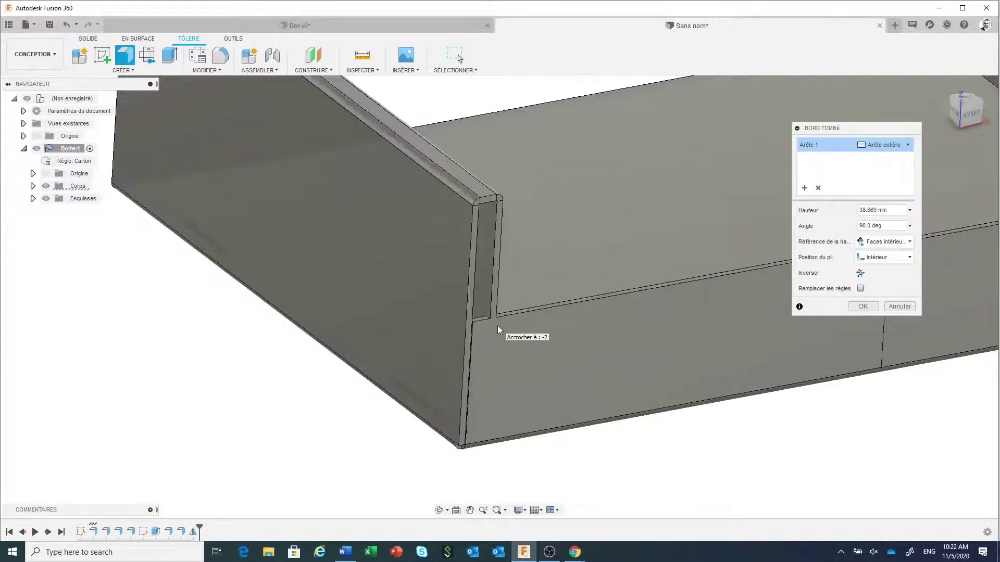
{"action": "middle_click_drag", "start_coordinate": [532, 364], "coordinate": [564, 358], "text": "shift"}
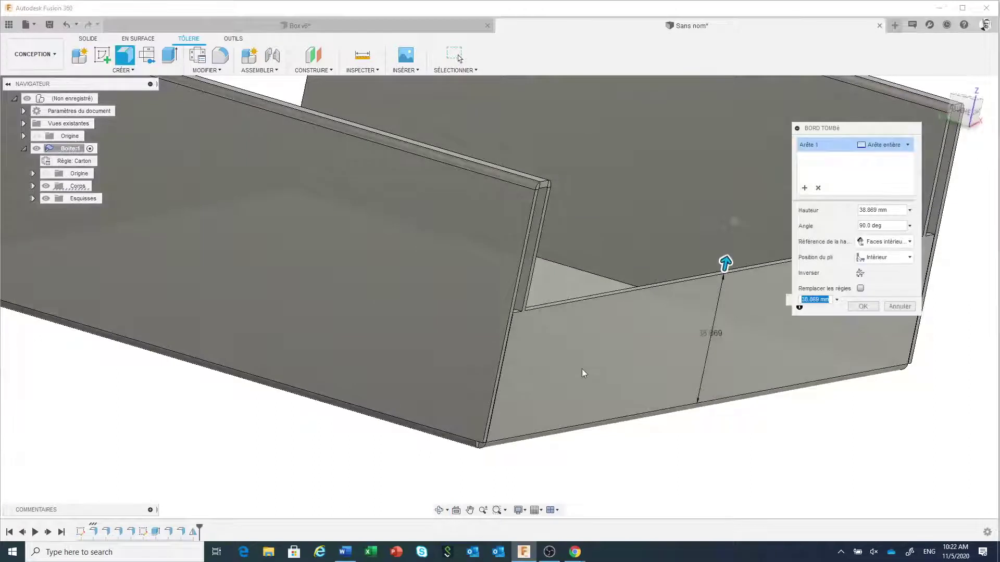
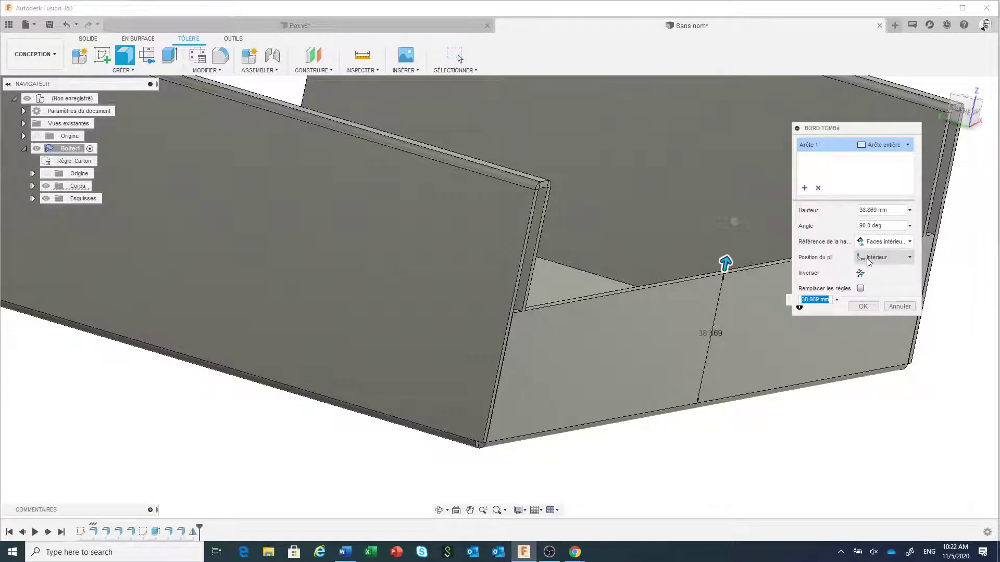
{"action": "left_click", "coordinate": [896, 259]}
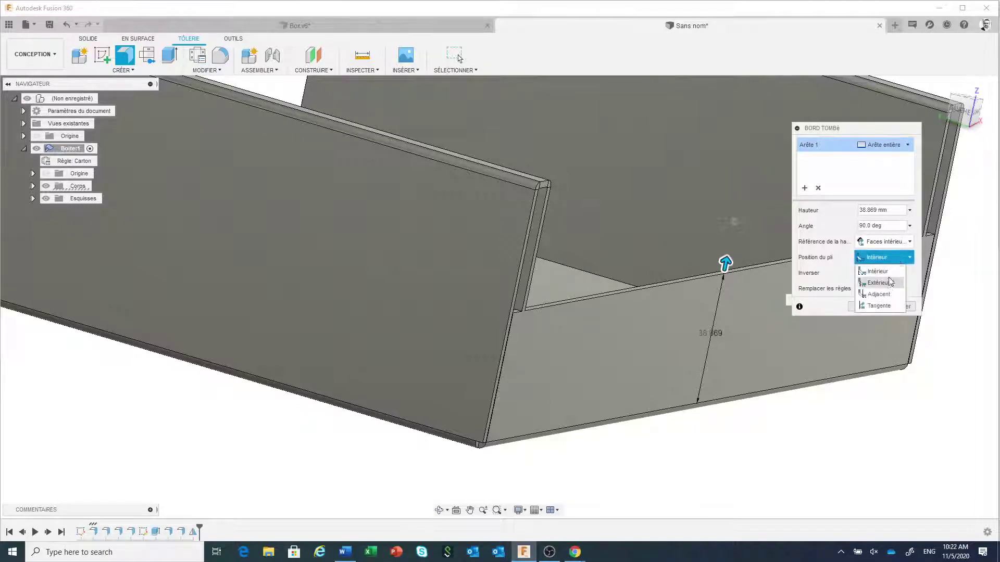
{"action": "left_click", "coordinate": [879, 283]}
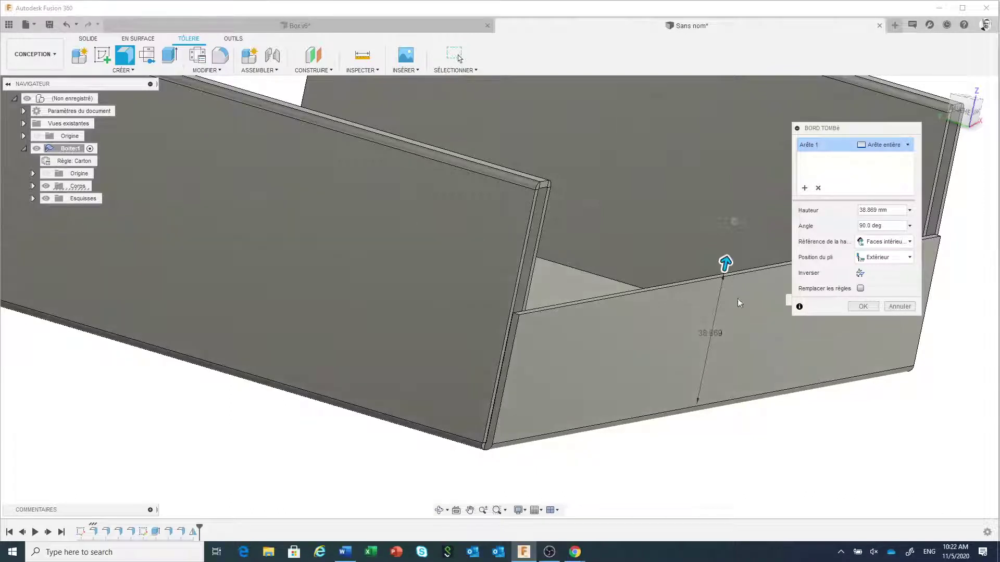
{"action": "scroll", "coordinate": [520, 322], "scroll_direction": "up", "scroll_amount": 3}
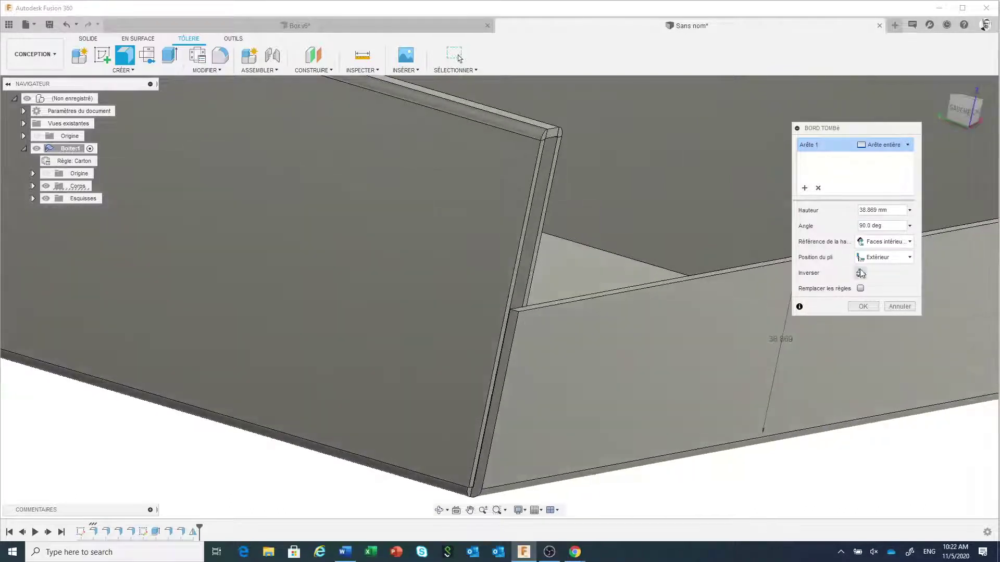
{"action": "left_click", "coordinate": [882, 261]}
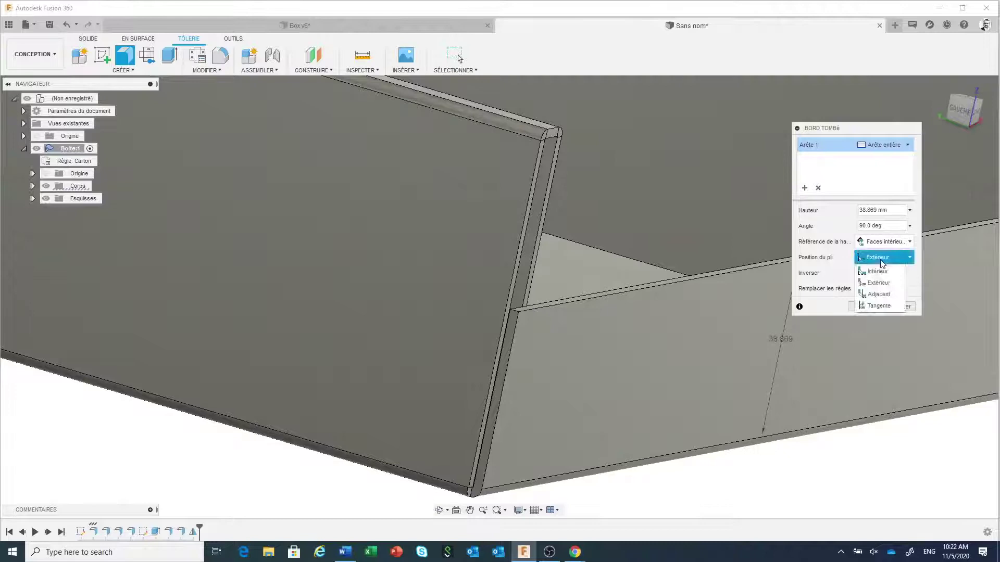
{"action": "left_click", "coordinate": [883, 295]}
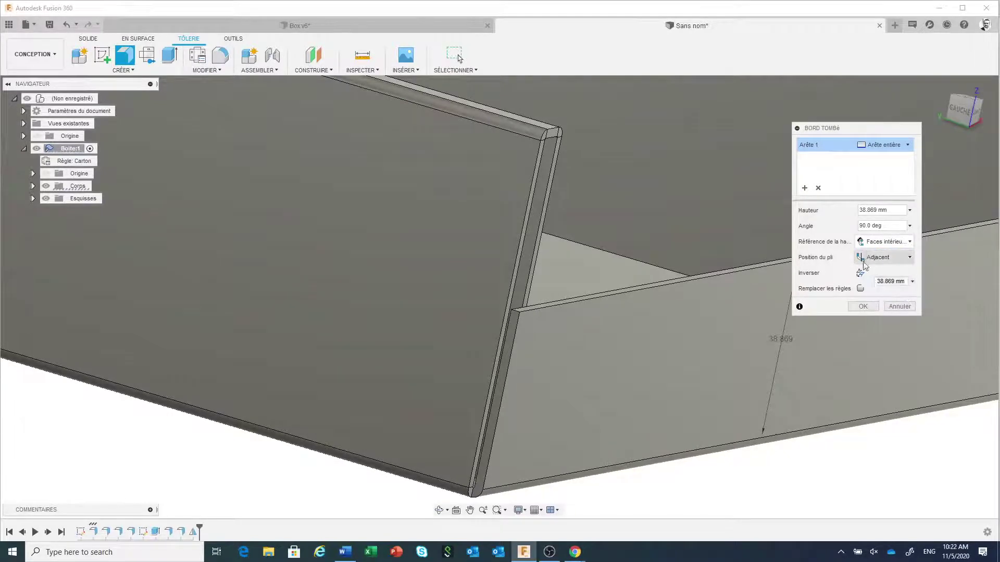
Step: Make the front flange's width symmetric with a distance of 132 mm, aligned to the side wall's inner layer
{"action": "middle_click_drag", "start_coordinate": [712, 292], "coordinate": [669, 380], "text": "shift"}
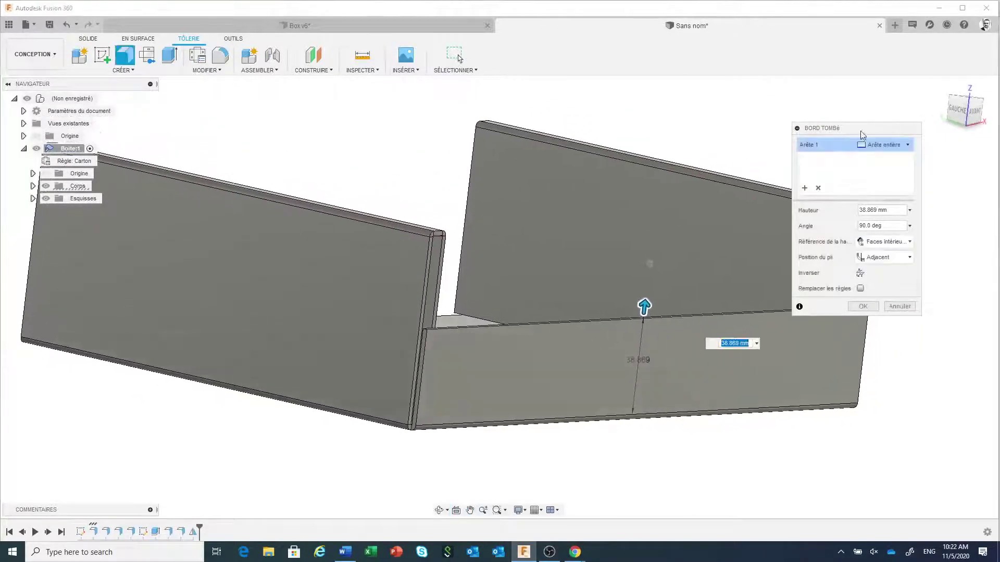
{"action": "left_click_drag", "start_coordinate": [861, 129], "coordinate": [926, 92]}
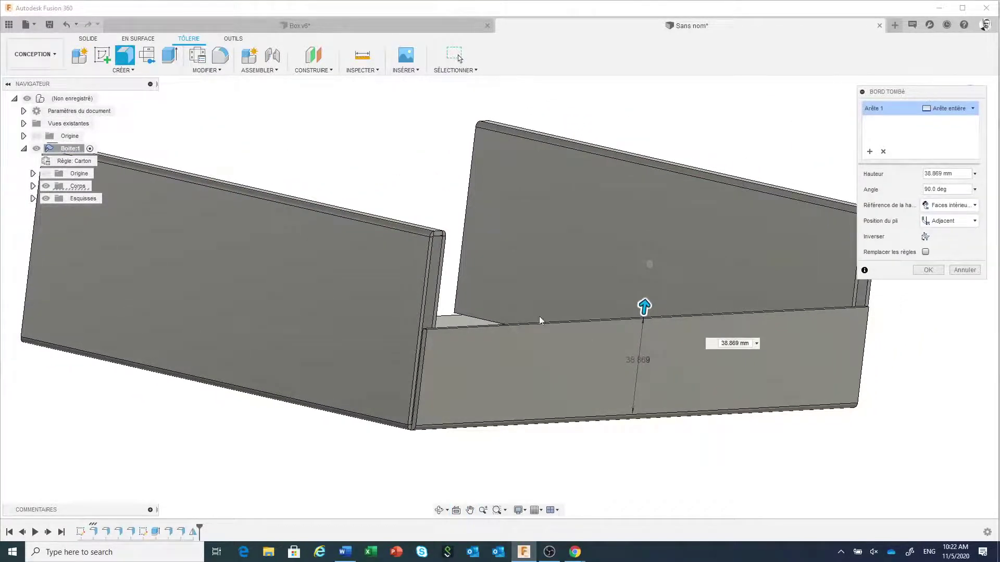
{"action": "scroll", "coordinate": [449, 401], "scroll_direction": "up", "scroll_amount": 2}
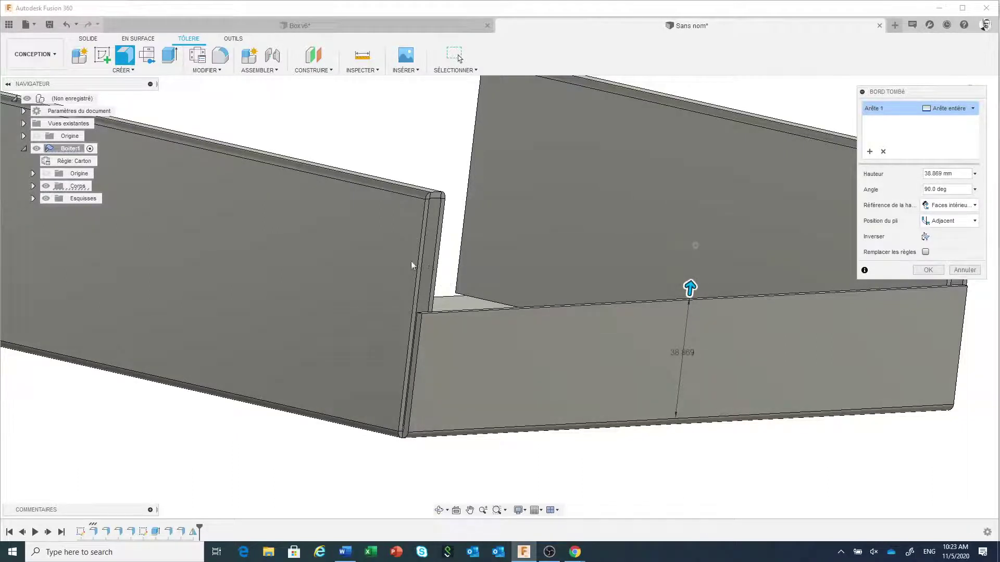
{"action": "scroll", "coordinate": [436, 314], "scroll_direction": "down", "scroll_amount": 2}
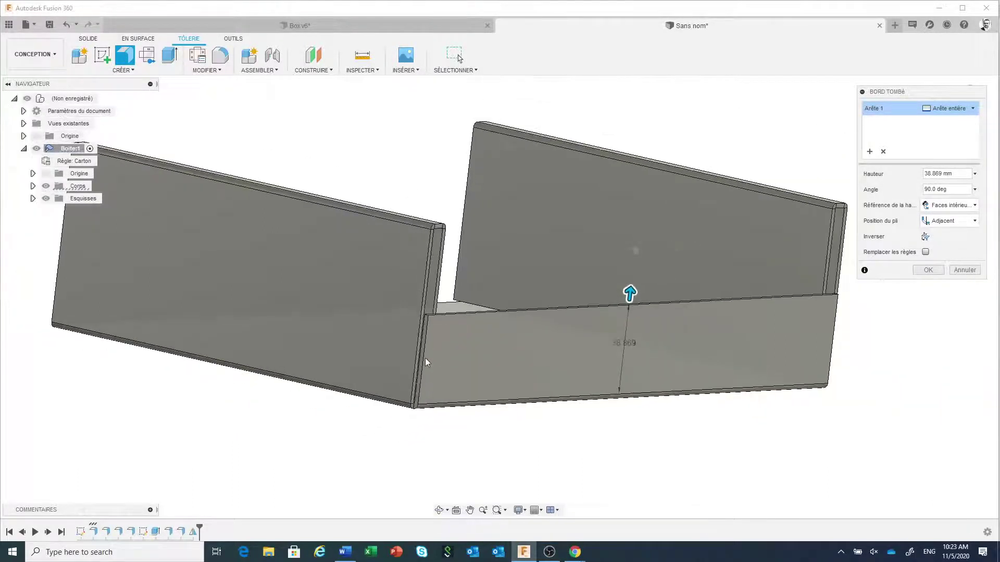
{"action": "scroll", "coordinate": [445, 373], "scroll_direction": "up", "scroll_amount": 3}
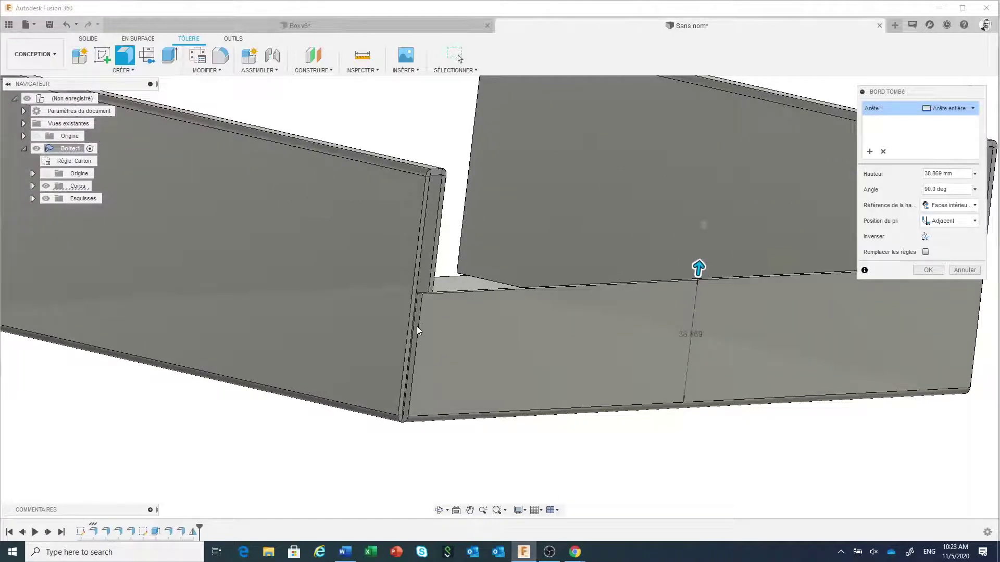
{"action": "scroll", "coordinate": [417, 326], "scroll_direction": "up", "scroll_amount": 1}
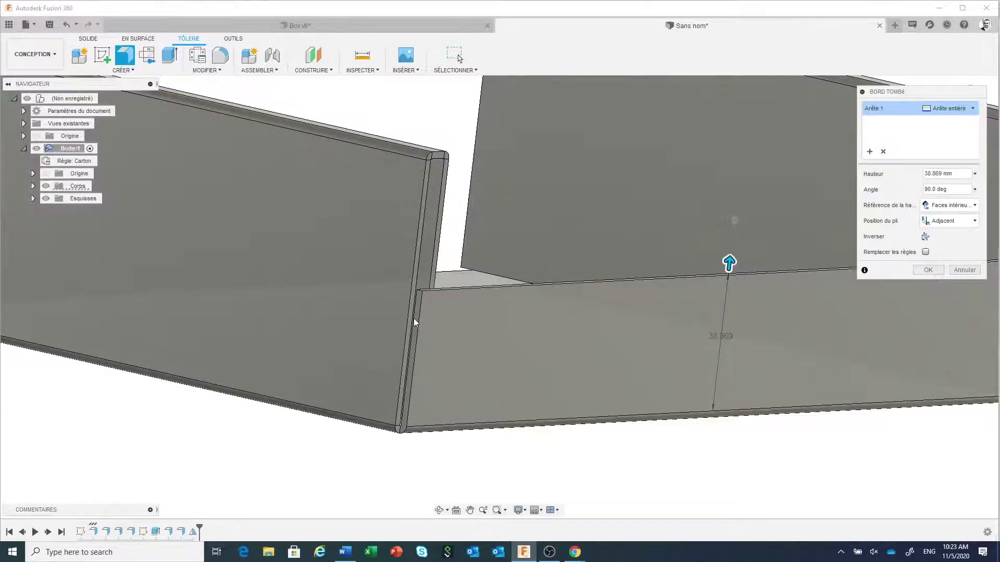
{"action": "scroll", "coordinate": [412, 338], "scroll_direction": "down", "scroll_amount": 2}
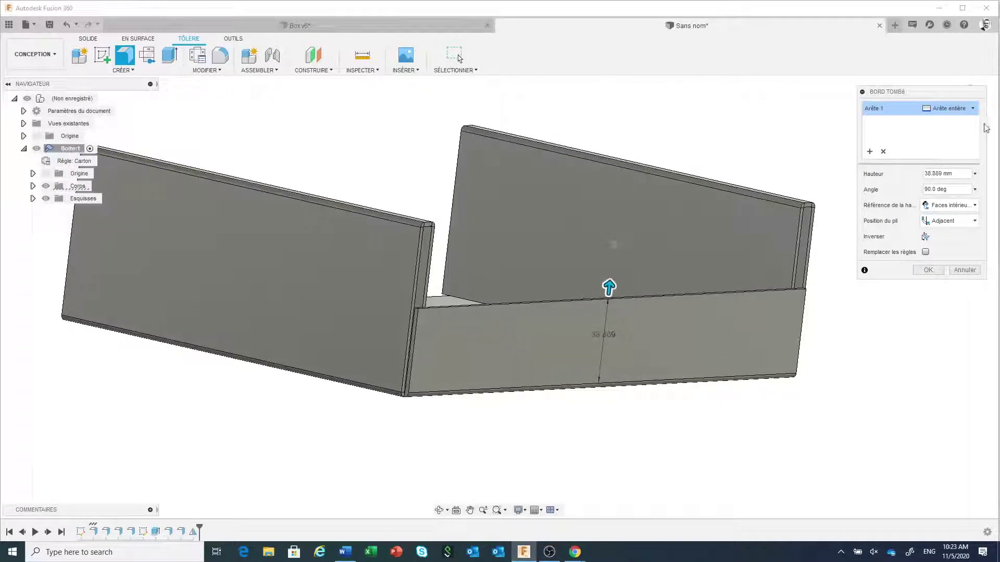
{"action": "left_click", "coordinate": [958, 110]}
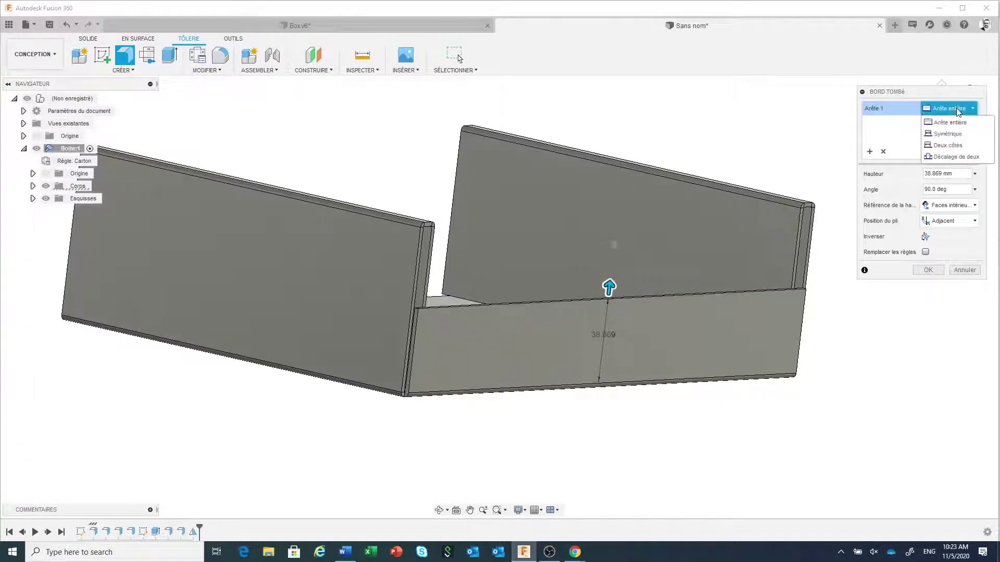
{"action": "left_click", "coordinate": [953, 134]}
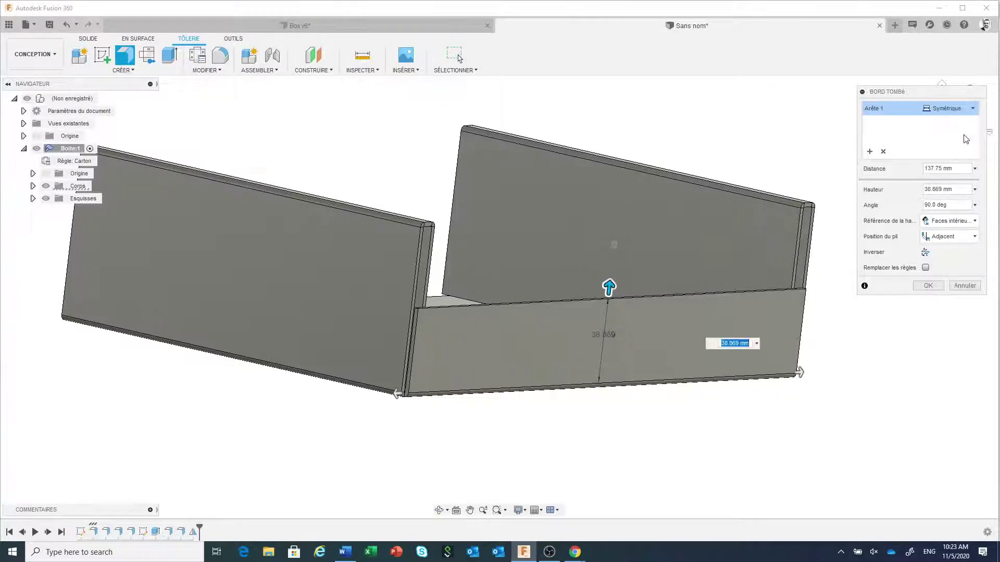
{"action": "left_click_drag", "start_coordinate": [396, 394], "coordinate": [442, 385]}
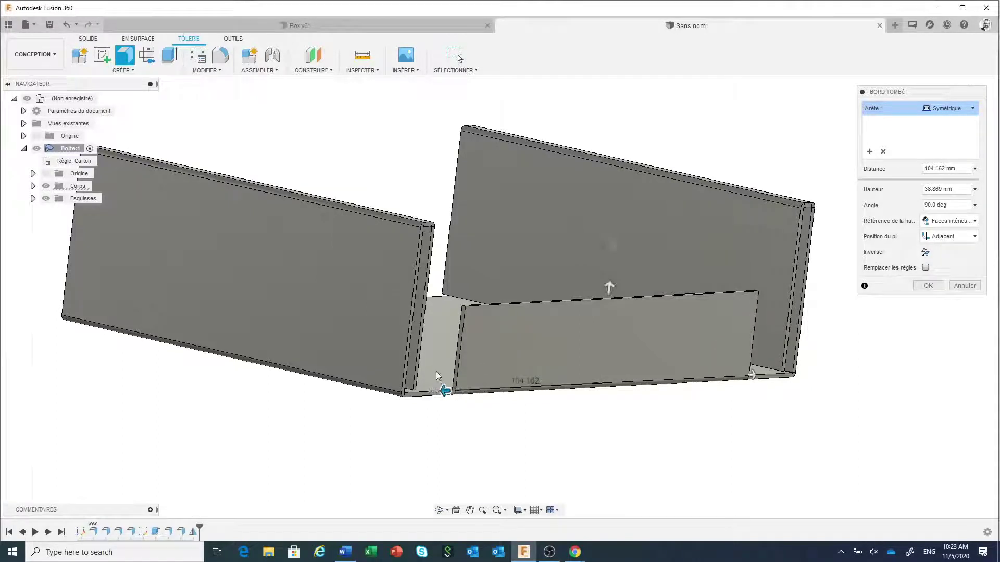
{"action": "left_click", "coordinate": [411, 354]}
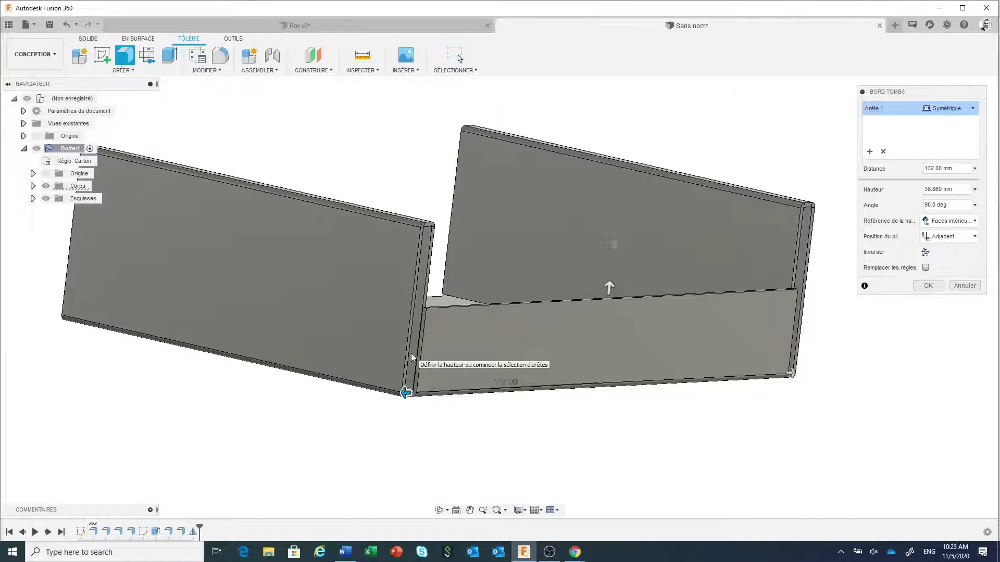
Step: Raise the front flange's height to 75.75 mm by snapping it to the upper corner of the folded side wall
{"action": "scroll", "coordinate": [451, 412], "scroll_direction": "up", "scroll_amount": 2}
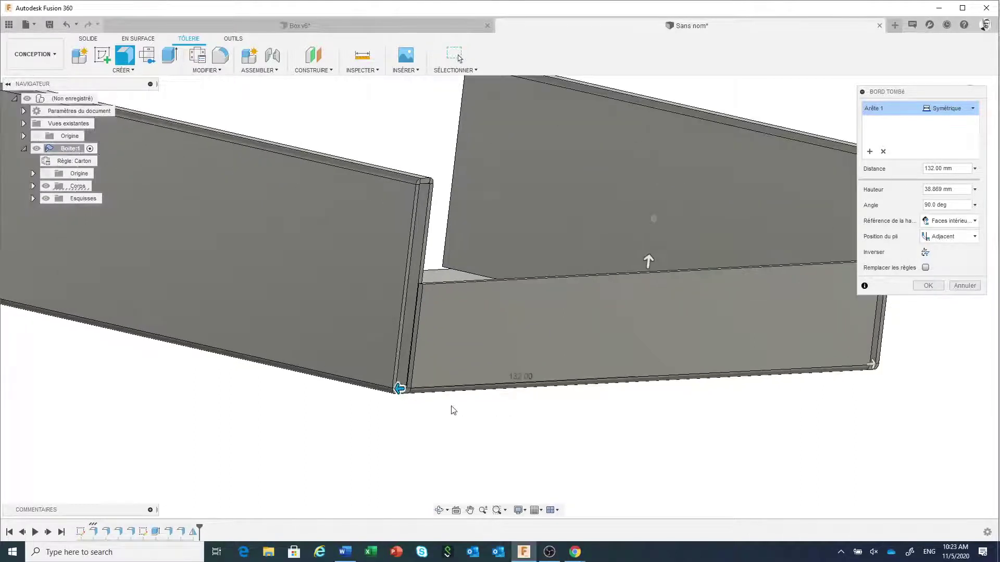
{"action": "middle_click_drag", "start_coordinate": [451, 410], "coordinate": [437, 406], "text": "shift"}
{"action": "left_click_drag", "start_coordinate": [595, 265], "coordinate": [599, 203]}
{"action": "scroll", "coordinate": [327, 224], "scroll_direction": "up", "scroll_amount": 2}
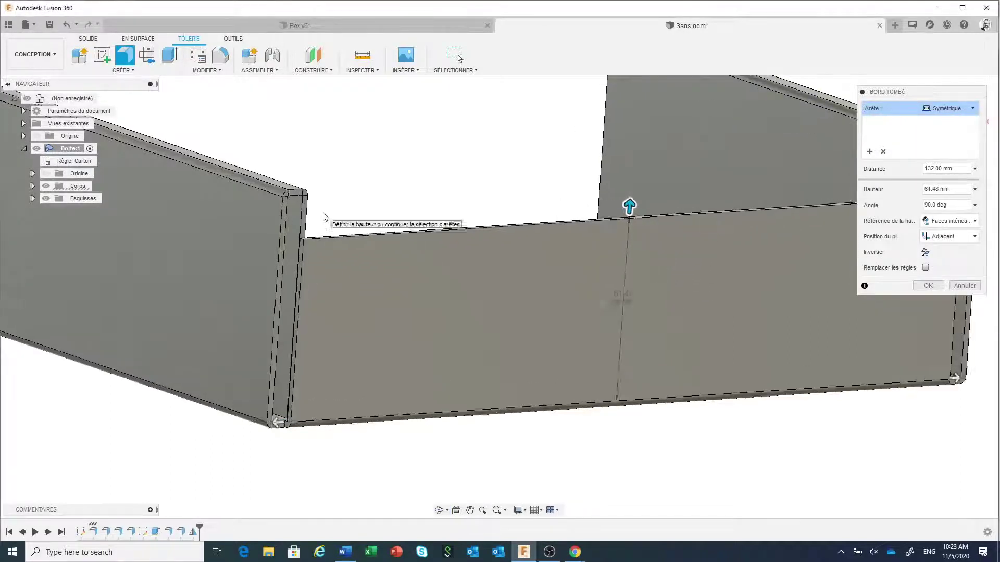
{"action": "scroll", "coordinate": [297, 208], "scroll_direction": "up", "scroll_amount": 3}
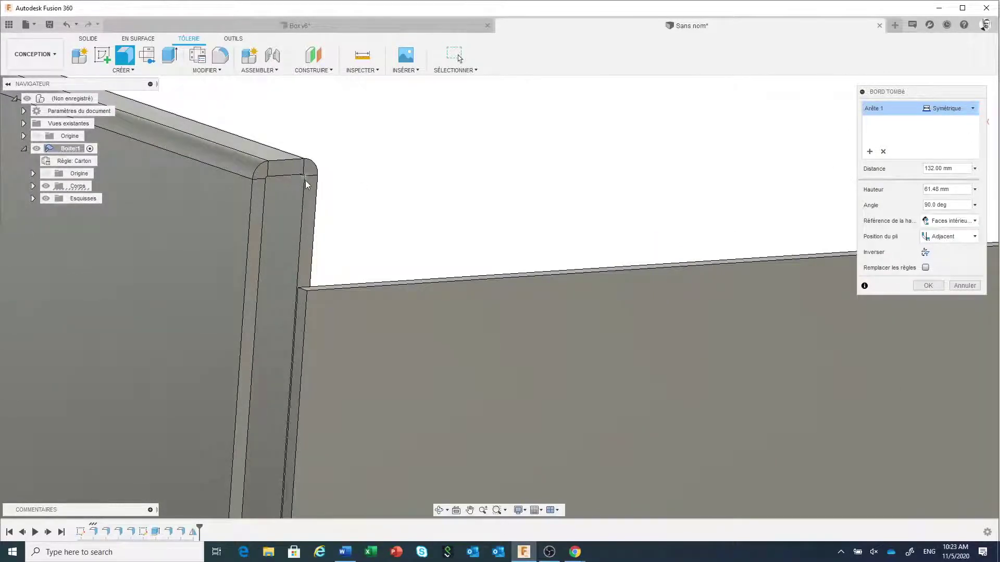
{"action": "scroll", "coordinate": [343, 271], "scroll_direction": "down", "scroll_amount": 5}
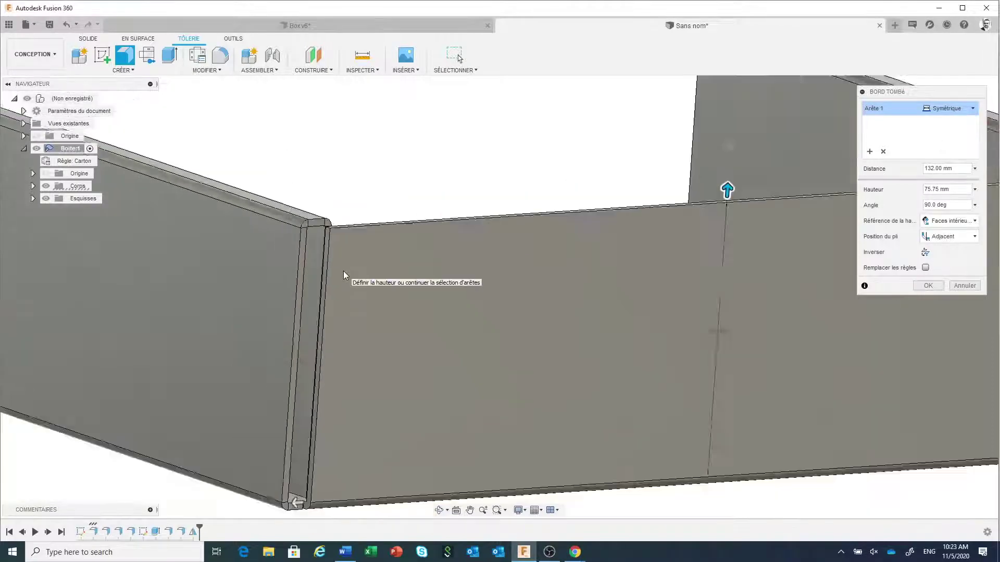
Step: Override the sheet metal rules for the front flange's bend relief and set the relief depth to 0
{"action": "scroll", "coordinate": [312, 457], "scroll_direction": "up", "scroll_amount": 5}
{"action": "scroll", "coordinate": [314, 450], "scroll_direction": "up", "scroll_amount": 4}
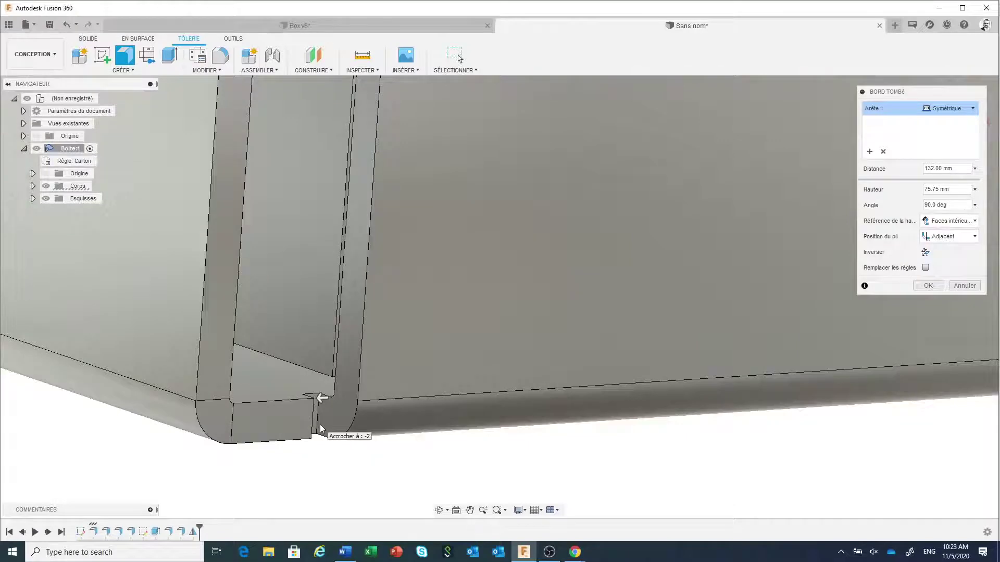
{"action": "scroll", "coordinate": [319, 429], "scroll_direction": "down", "scroll_amount": 2}
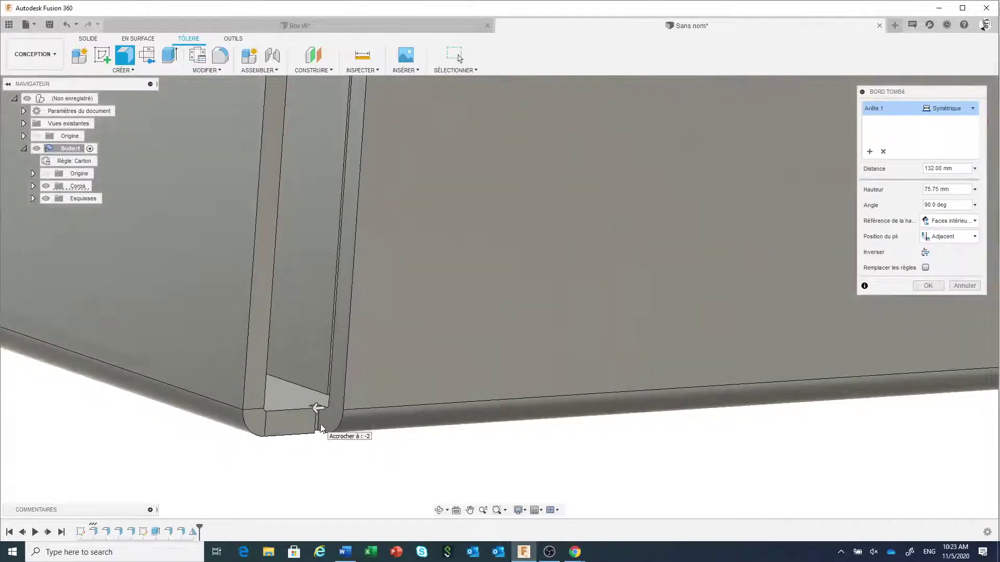
{"action": "scroll", "coordinate": [320, 429], "scroll_direction": "up", "scroll_amount": 2}
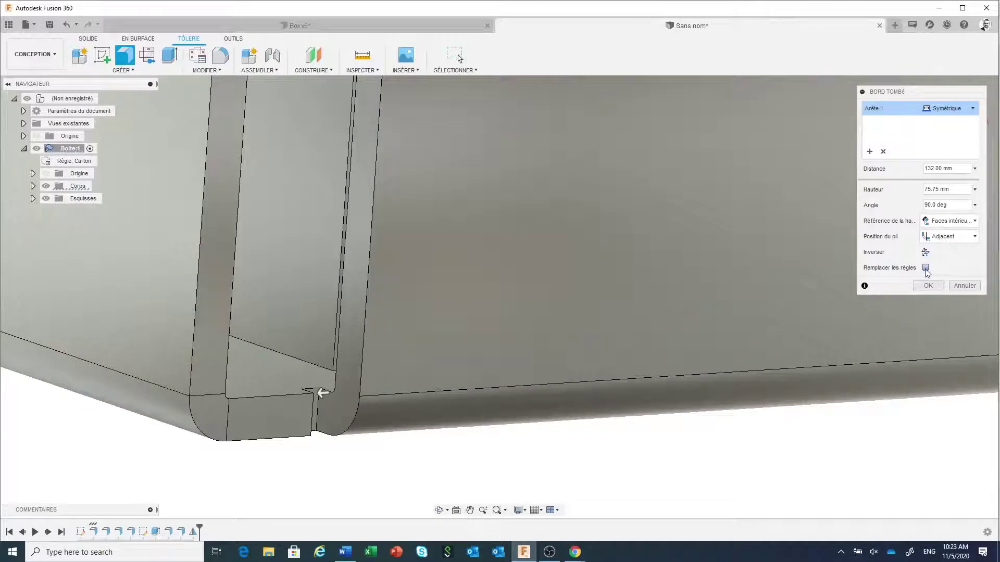
{"action": "left_click_drag", "start_coordinate": [932, 93], "coordinate": [873, 82]}
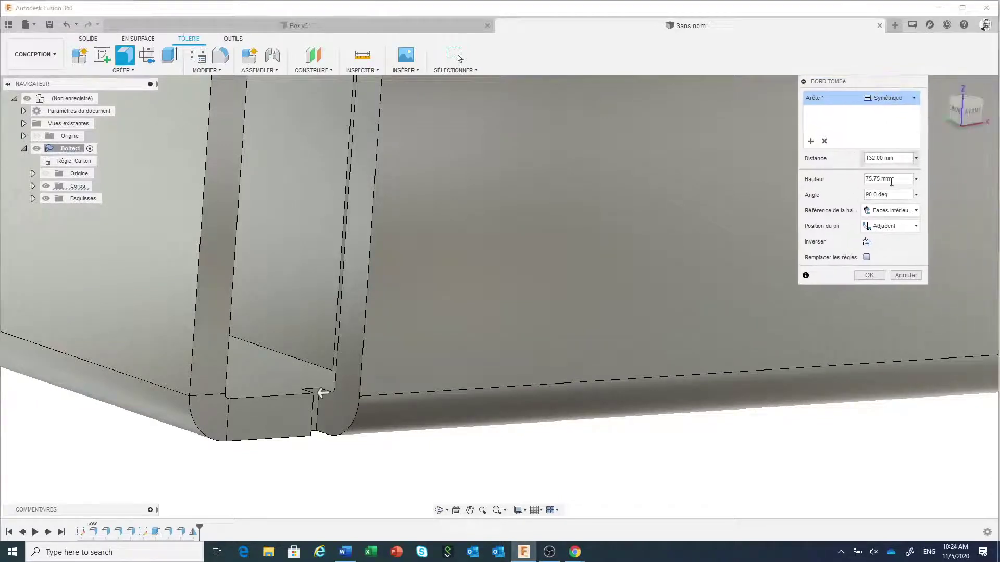
{"action": "left_click", "coordinate": [866, 258]}
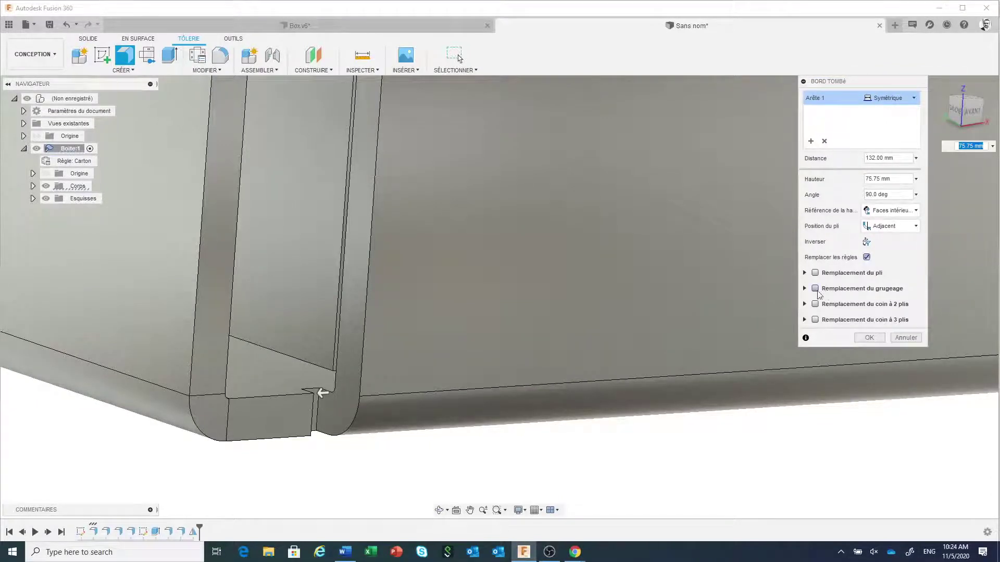
{"action": "left_click", "coordinate": [814, 290]}
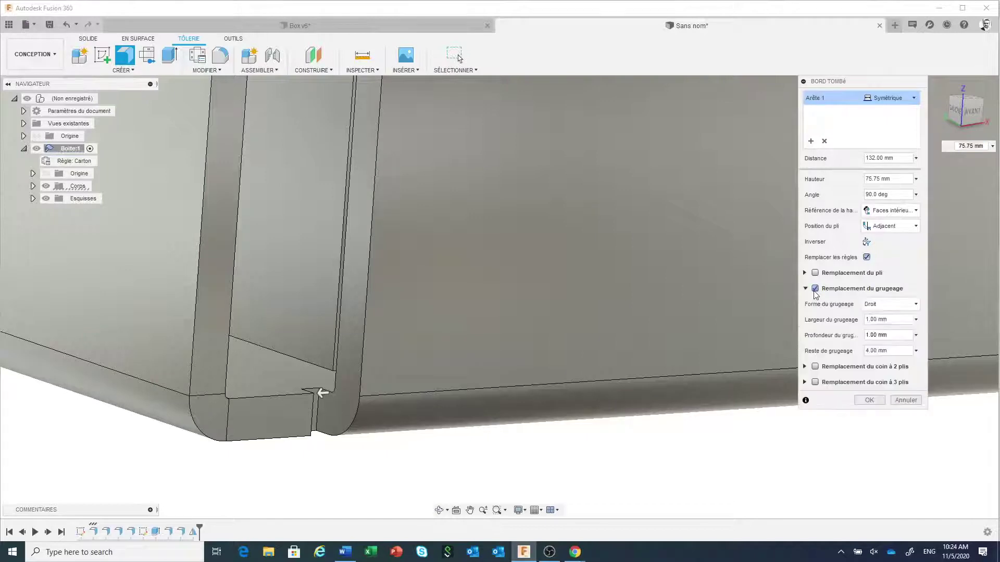
{"action": "left_click", "coordinate": [879, 336]}
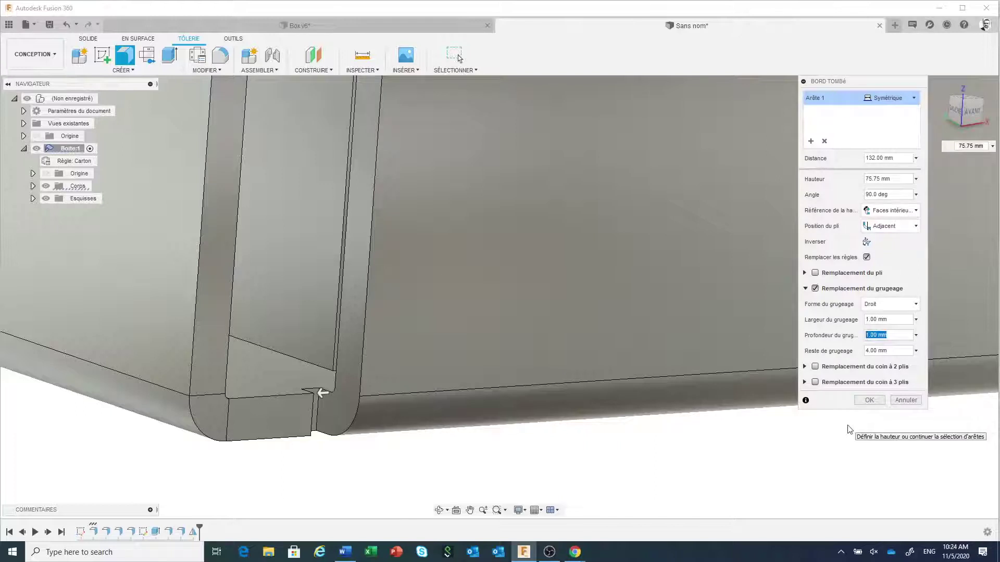
{"action": "type", "text": "0"}
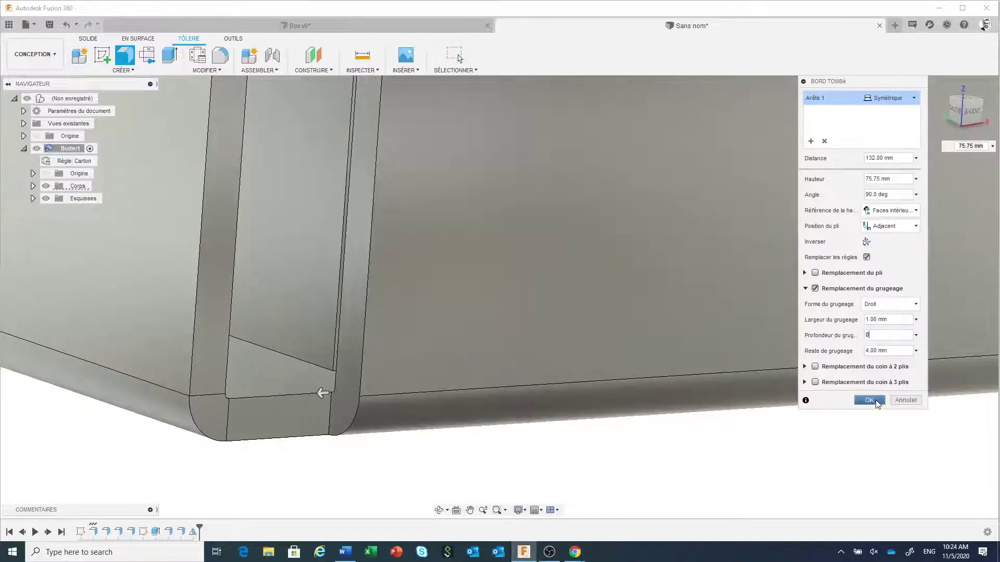
Step: Create the full-height front wall flange with the configured relief override and inspect its corner beside the folded side wall
{"action": "left_click", "coordinate": [869, 400]}
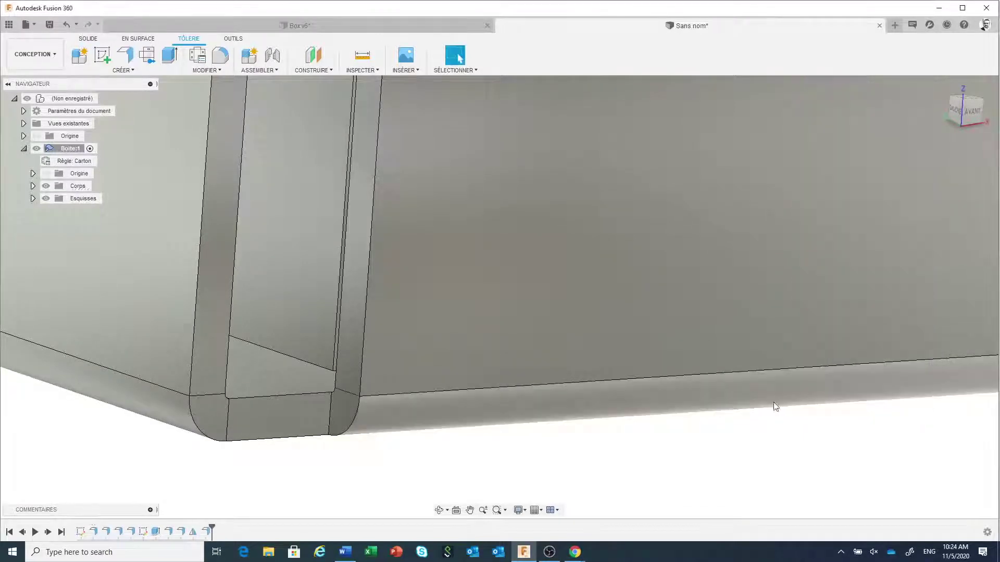
{"action": "scroll", "coordinate": [512, 398], "scroll_direction": "down", "scroll_amount": 5}
{"action": "scroll", "coordinate": [509, 362], "scroll_direction": "down", "scroll_amount": 5}
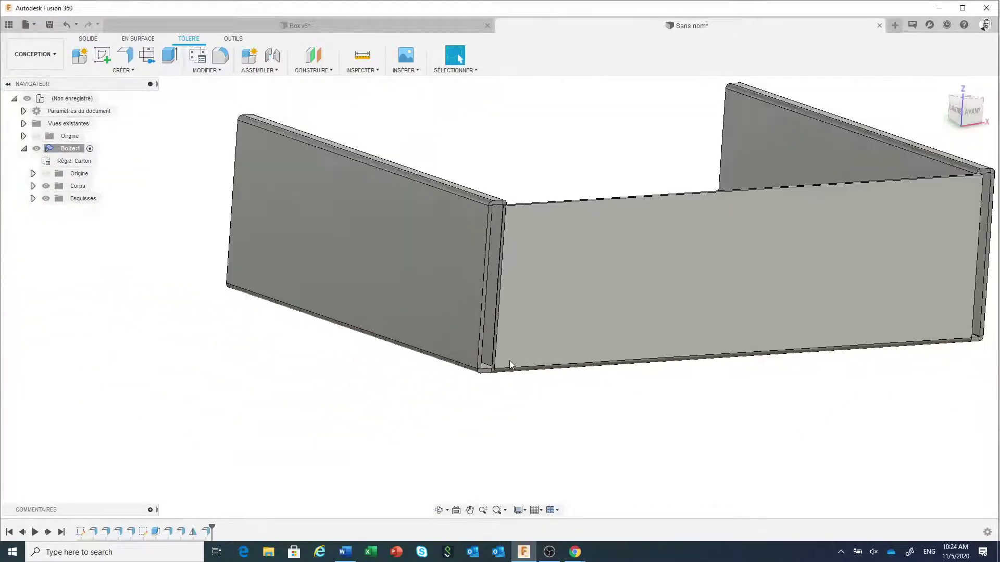
{"action": "scroll", "coordinate": [526, 315], "scroll_direction": "up", "scroll_amount": 6}
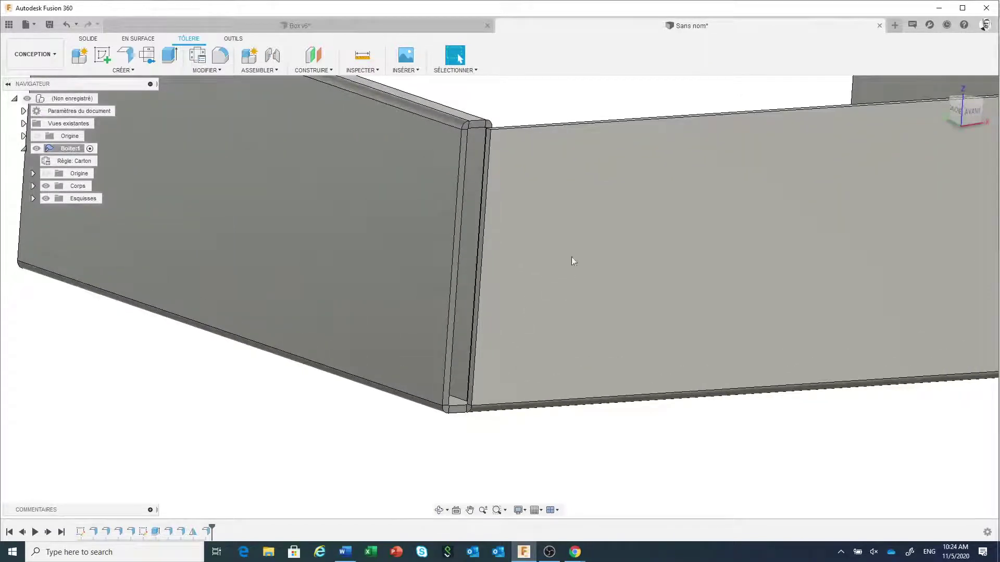
{"action": "middle_click_drag", "start_coordinate": [576, 276], "coordinate": [587, 282], "text": "shift"}
{"action": "key", "text": "Escape"}
{"action": "scroll", "coordinate": [530, 227], "scroll_direction": "up", "scroll_amount": 3}
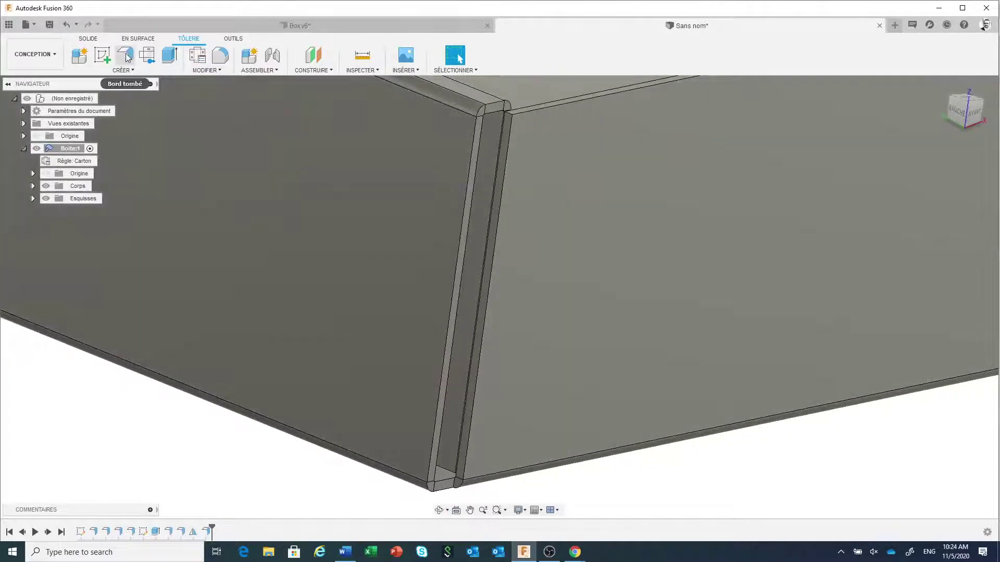
Step: Start a flange on a vertical side edge of the front wall, folding between the side wall's layers, and set its height to 90 mm
{"action": "left_click", "coordinate": [125, 55]}
{"action": "scroll", "coordinate": [476, 273], "scroll_direction": "up", "scroll_amount": 5}
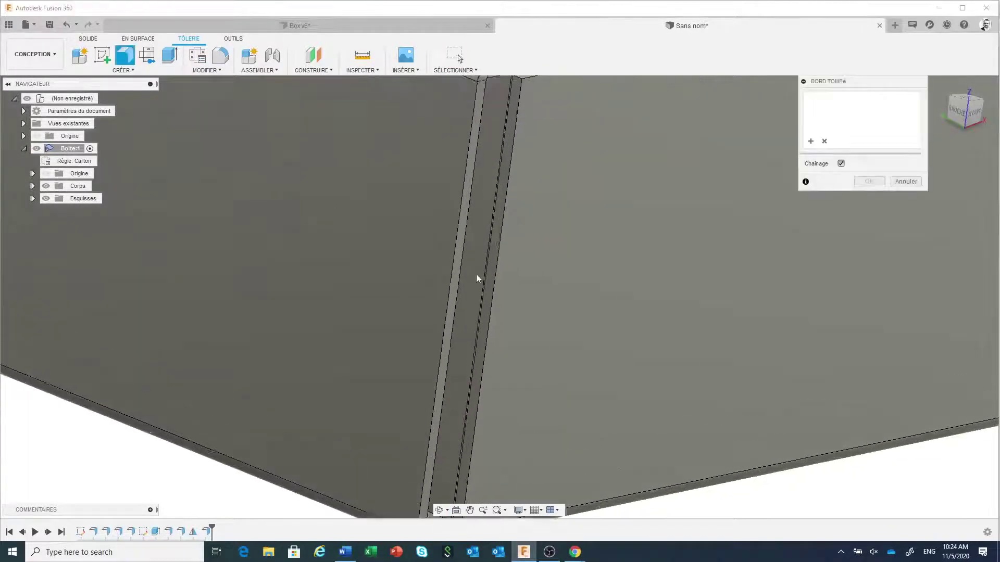
{"action": "left_click", "coordinate": [473, 317]}
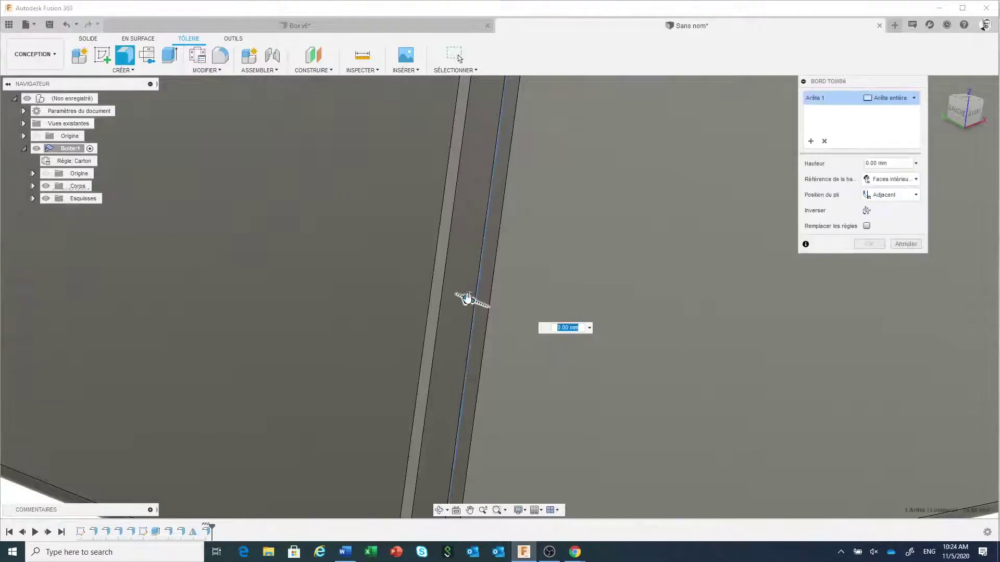
{"action": "left_click_drag", "start_coordinate": [471, 301], "coordinate": [393, 261]}
{"action": "scroll", "coordinate": [462, 307], "scroll_direction": "down", "scroll_amount": 5}
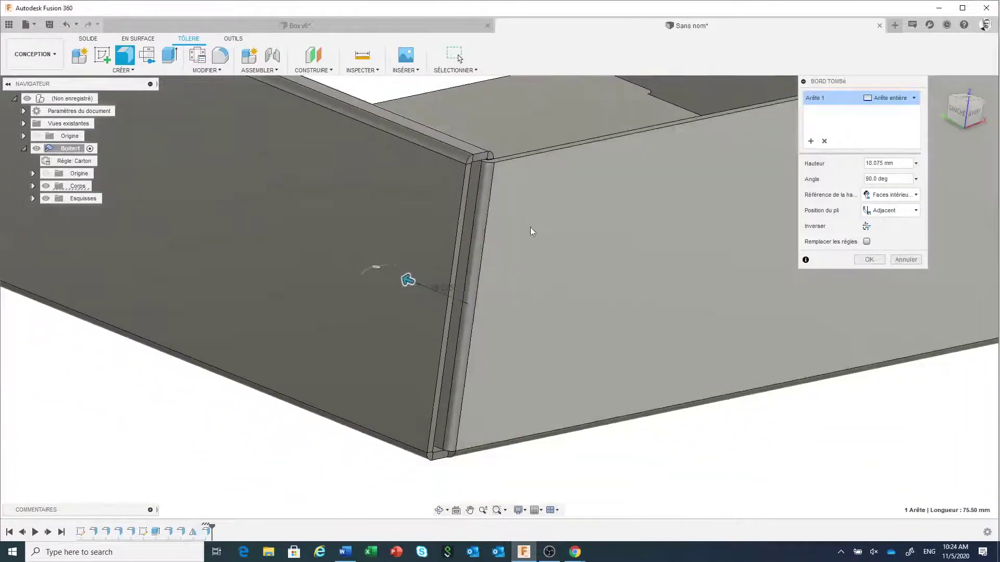
{"action": "middle_click_drag", "start_coordinate": [521, 198], "coordinate": [509, 272], "text": "shift"}
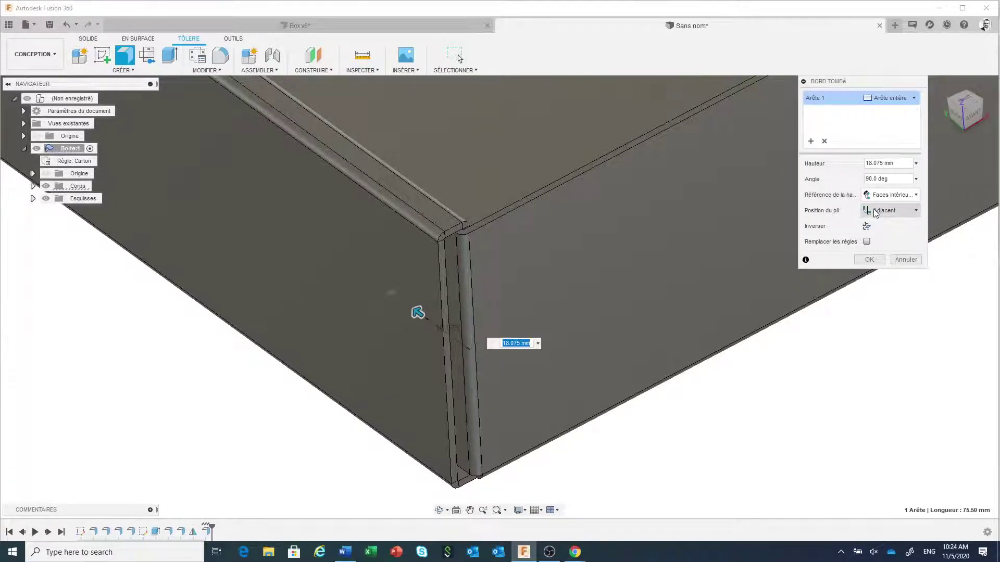
{"action": "scroll", "coordinate": [650, 289], "scroll_direction": "down", "scroll_amount": 5}
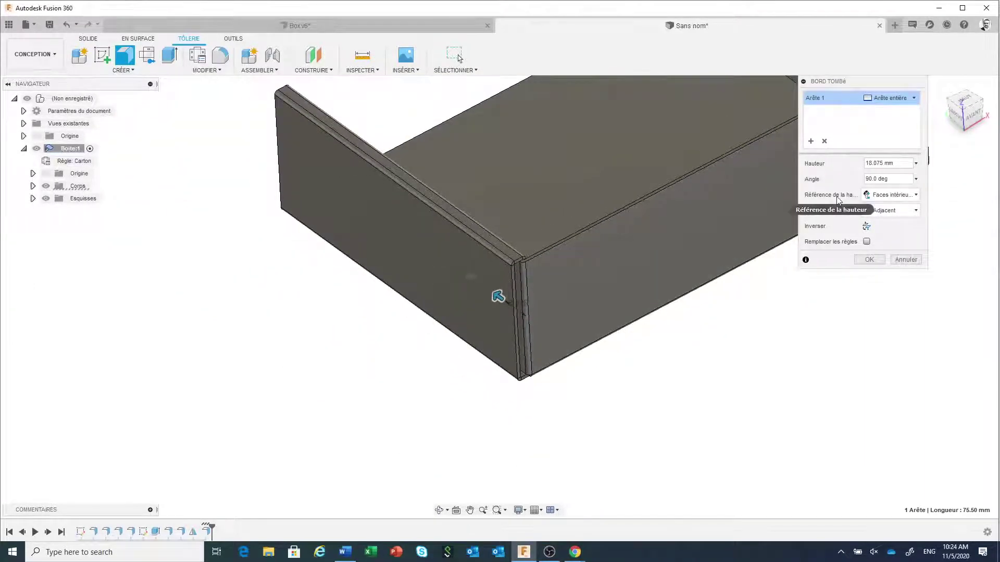
{"action": "left_click", "coordinate": [899, 164]}
{"action": "type", "text": "90"}
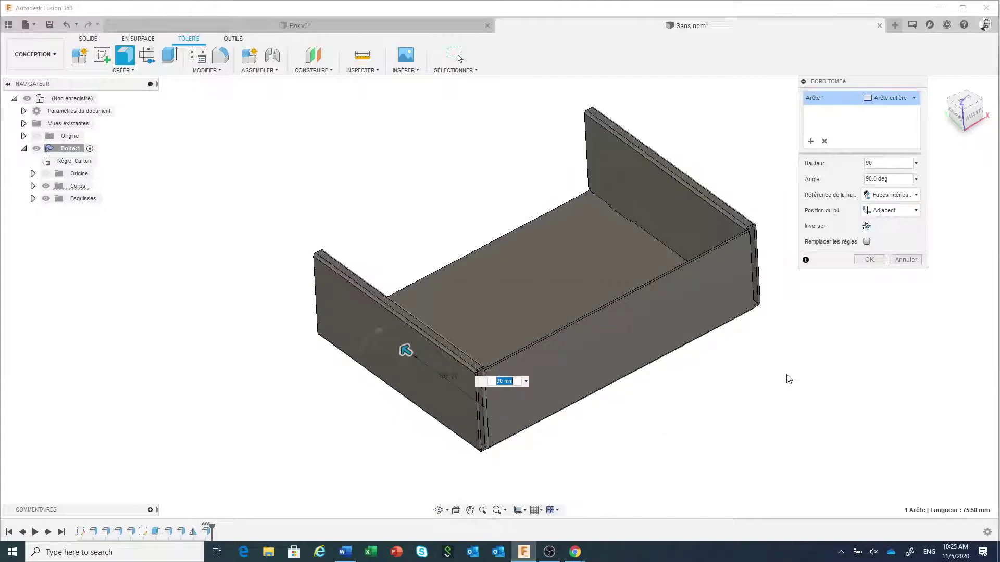
Step: Add the front wall's opposite vertical edge to the flange selection and create both side flaps
{"action": "middle_click_drag", "start_coordinate": [788, 368], "coordinate": [701, 375], "text": "shift"}
{"action": "scroll", "coordinate": [542, 353], "scroll_direction": "up", "scroll_amount": 5}
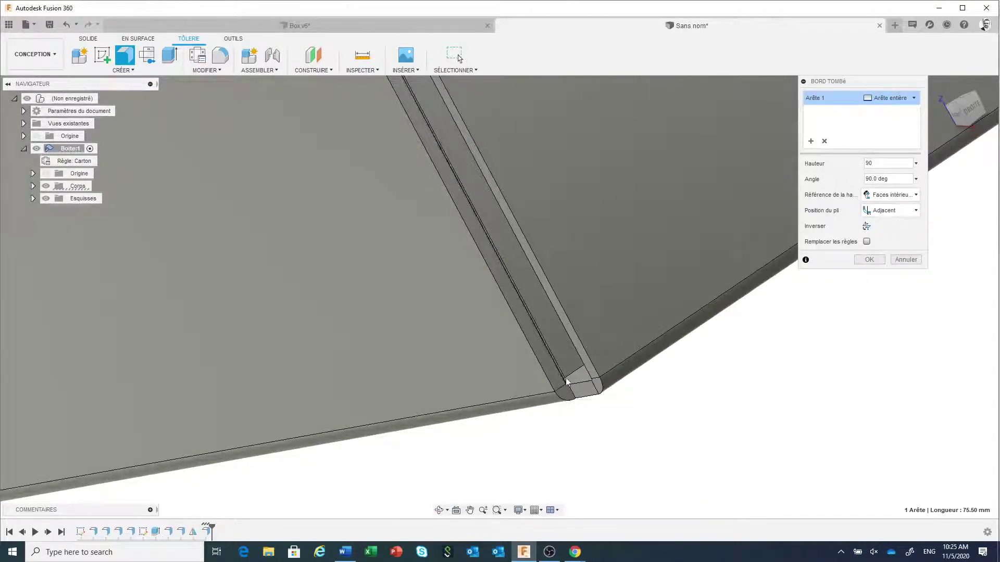
{"action": "left_click", "coordinate": [555, 366]}
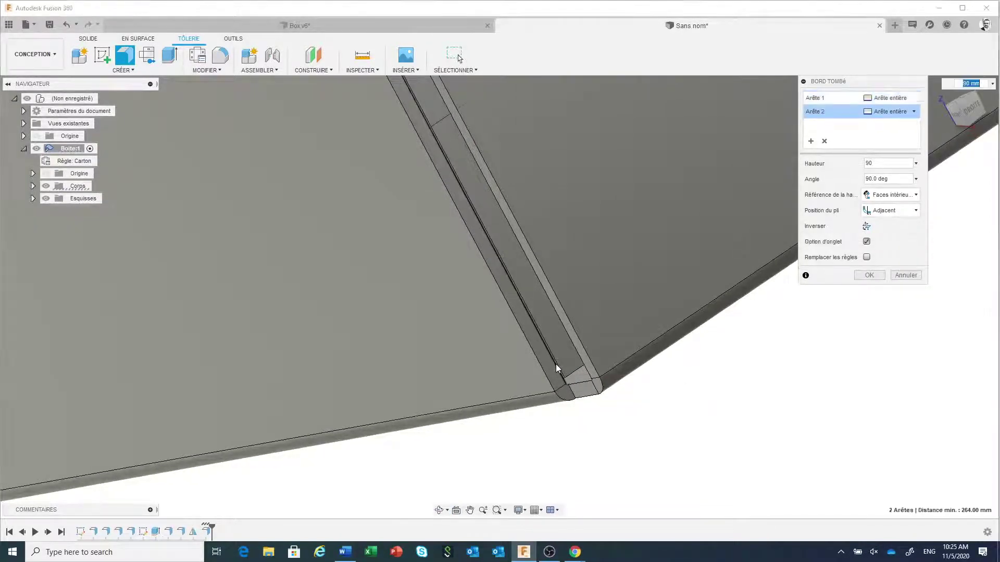
{"action": "left_click", "coordinate": [868, 276]}
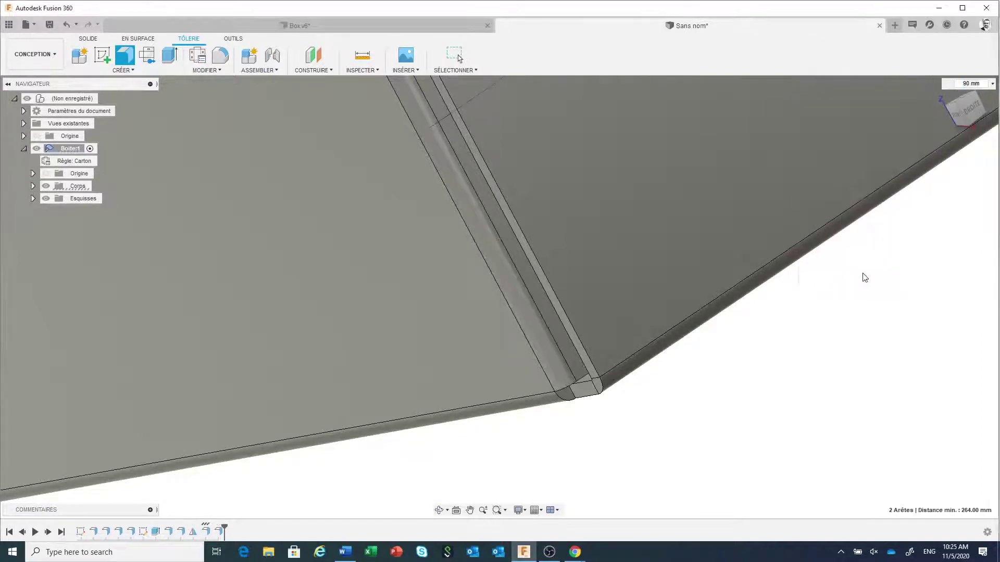
Step: Mirror the front wall flange and its side flap feature about the box's vertical mid-plane to form the back wall
{"action": "scroll", "coordinate": [729, 432], "scroll_direction": "down", "scroll_amount": 6}
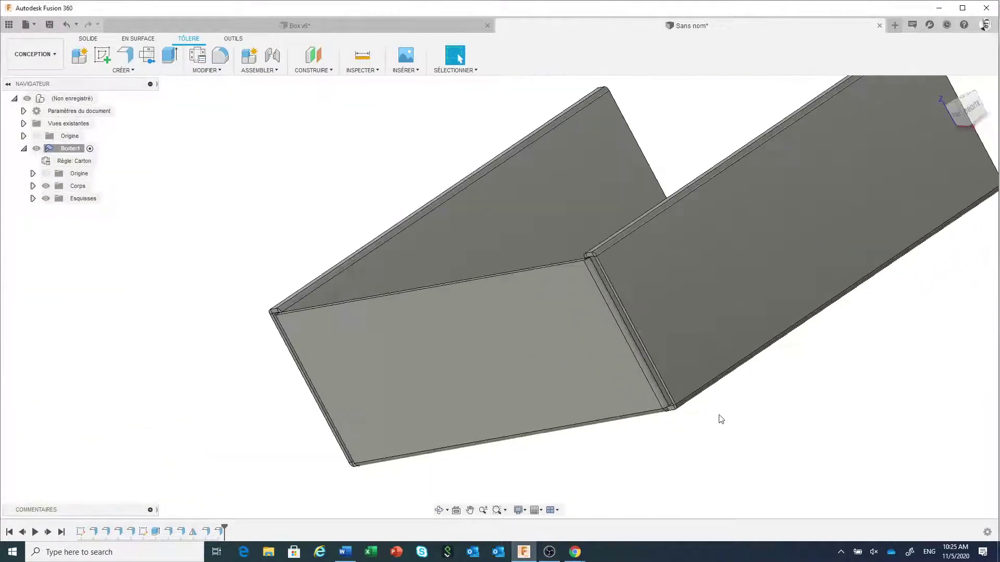
{"action": "middle_click_drag", "start_coordinate": [723, 417], "coordinate": [788, 398], "text": "shift"}
{"action": "scroll", "coordinate": [781, 401], "scroll_direction": "down", "scroll_amount": 5}
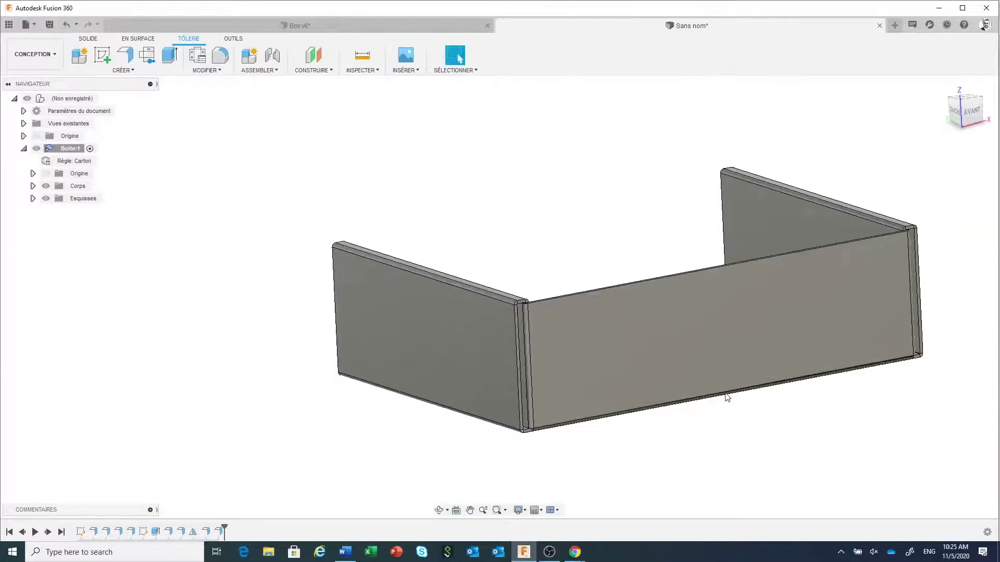
{"action": "middle_click_drag", "start_coordinate": [717, 388], "coordinate": [698, 368], "text": "shift"}
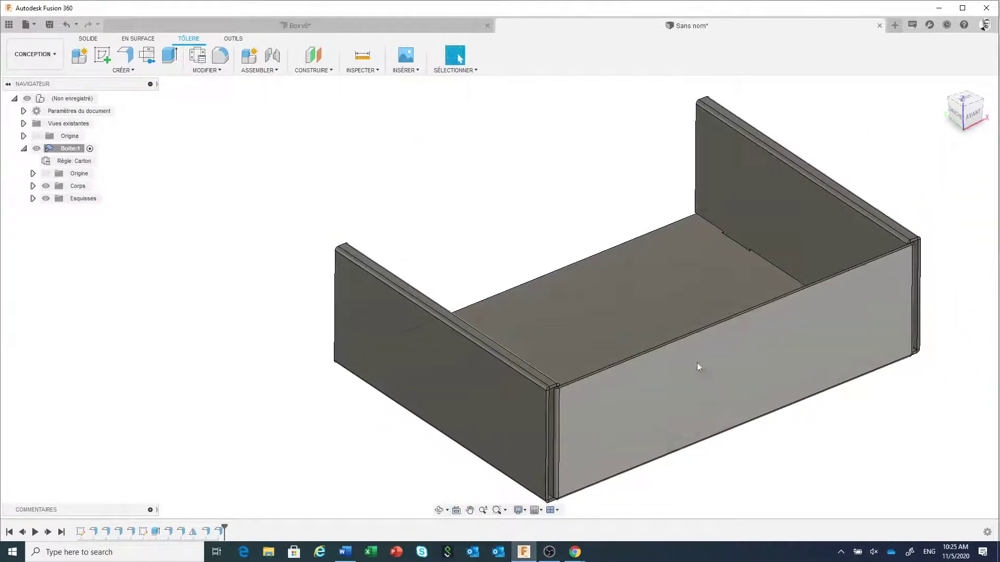
{"action": "scroll", "coordinate": [542, 274], "scroll_direction": "down", "scroll_amount": 3}
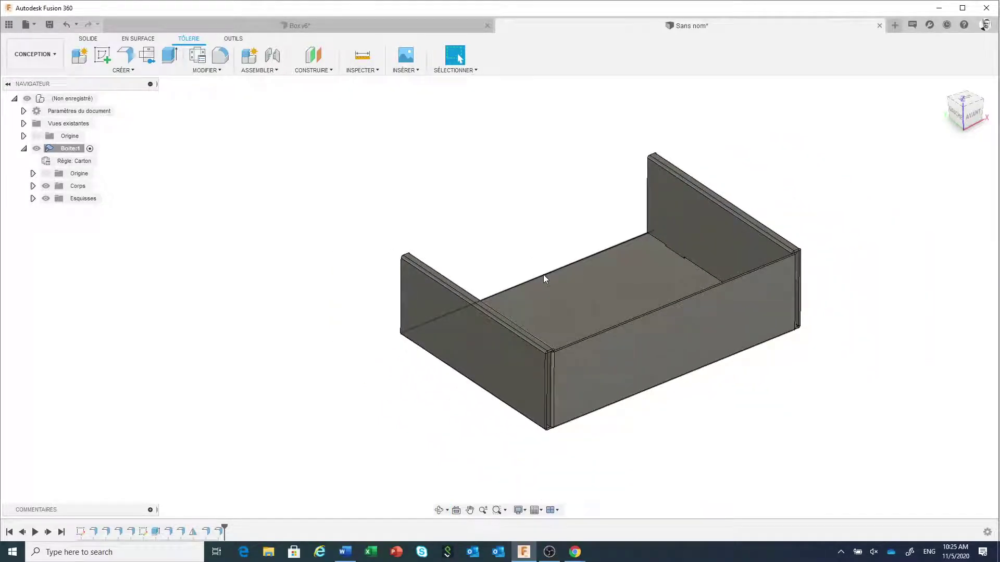
{"action": "left_click", "coordinate": [127, 71]}
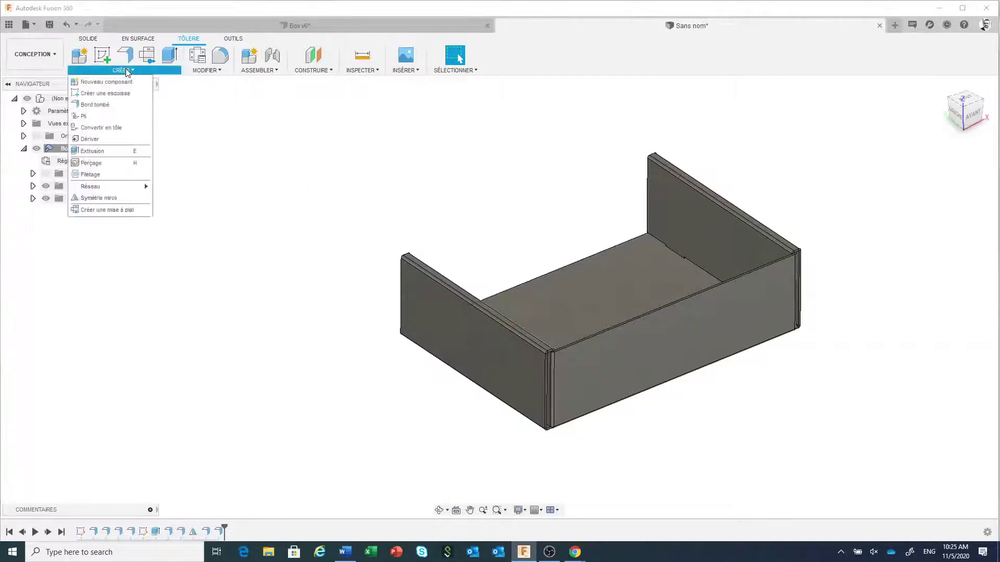
{"action": "left_click", "coordinate": [102, 201]}
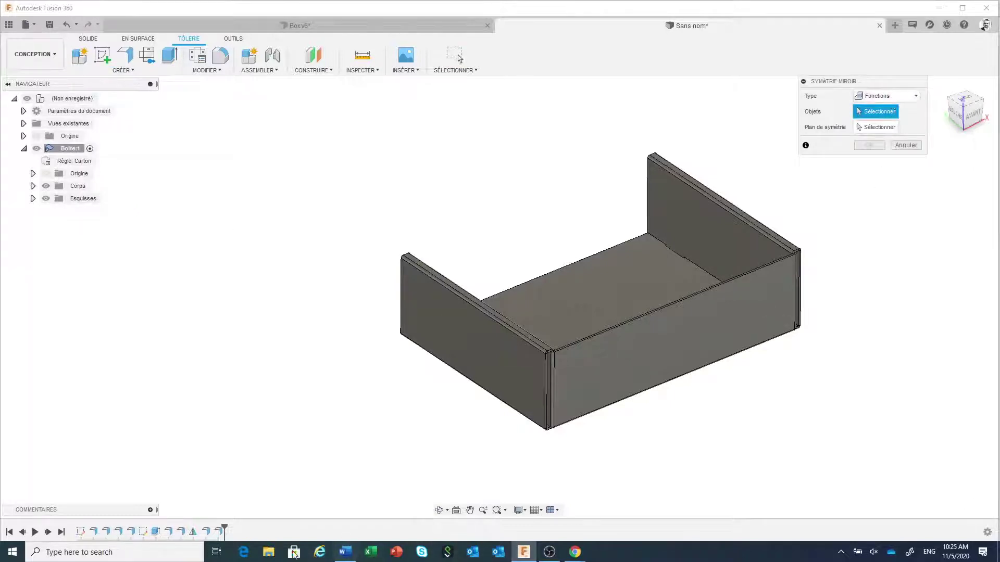
{"action": "left_click", "coordinate": [221, 536]}
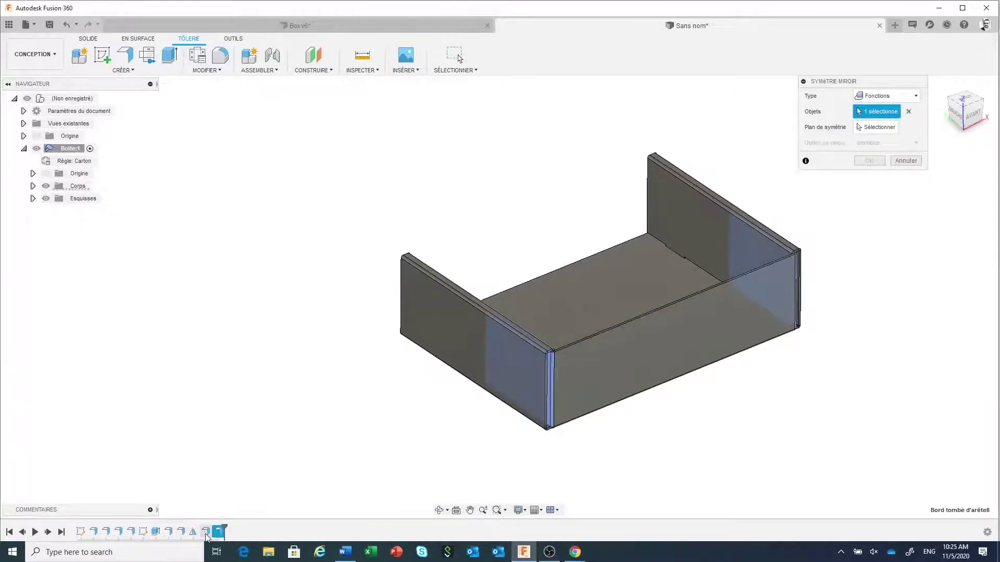
{"action": "left_click", "coordinate": [207, 536]}
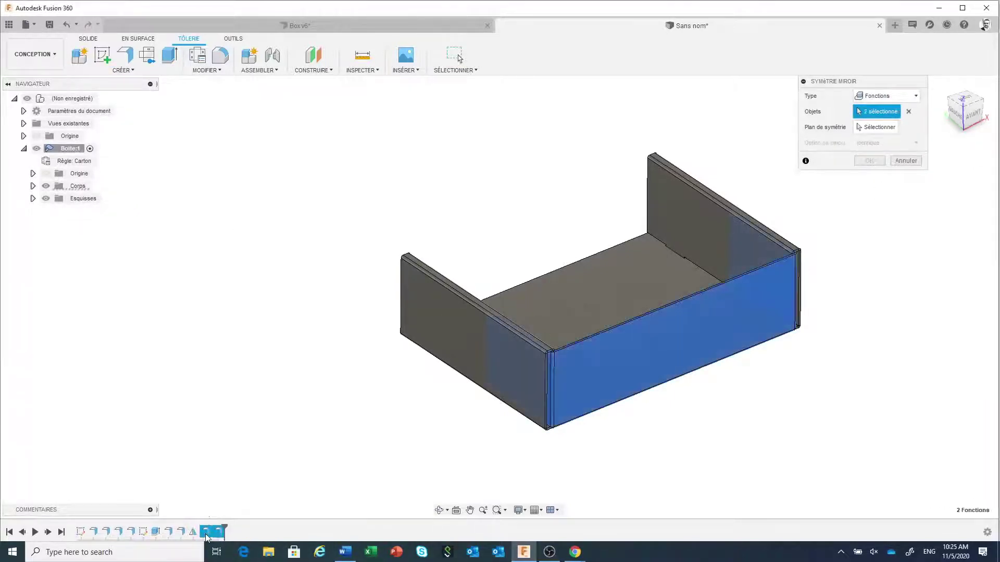
{"action": "left_click", "coordinate": [876, 128]}
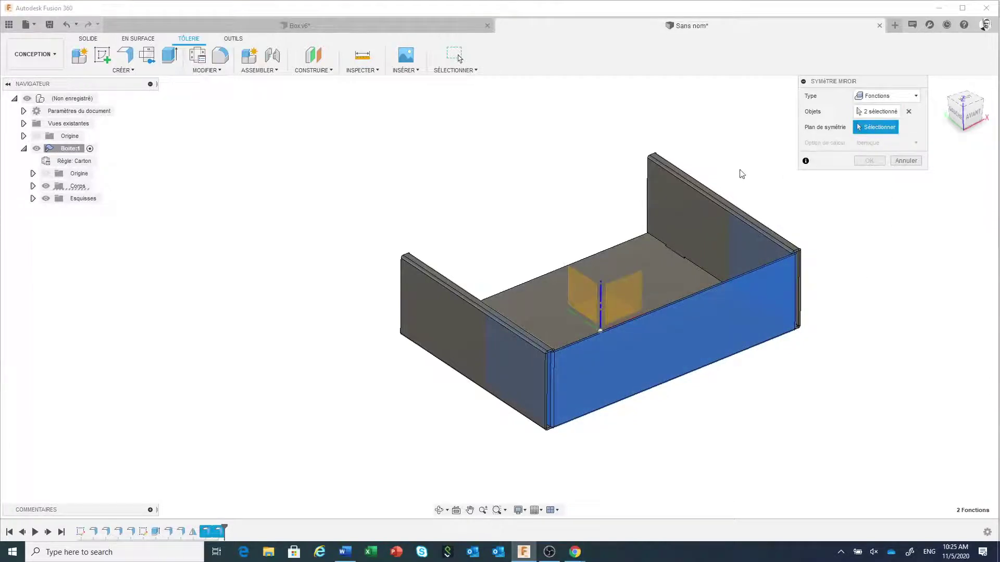
{"action": "left_click", "coordinate": [630, 286]}
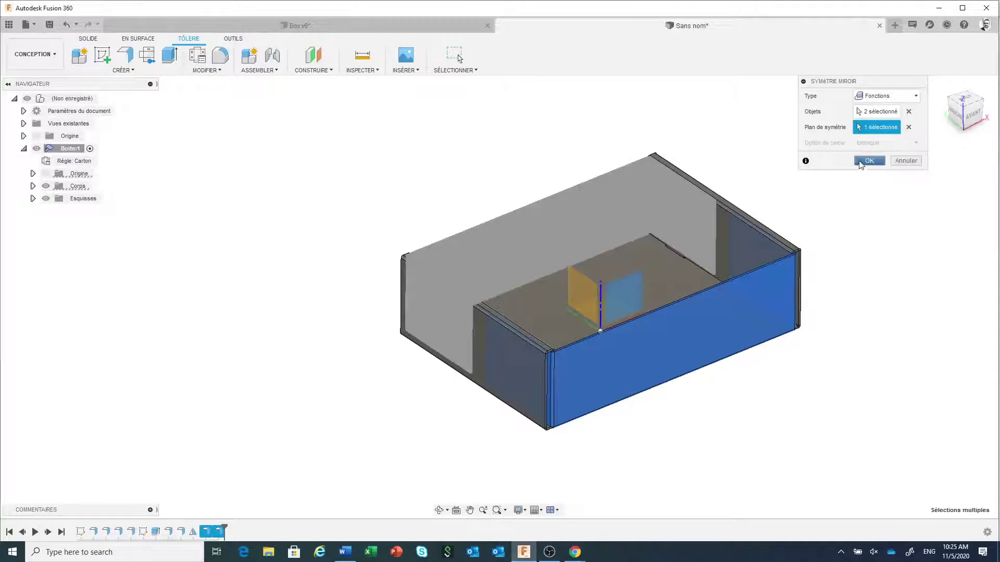
{"action": "left_click", "coordinate": [862, 163]}
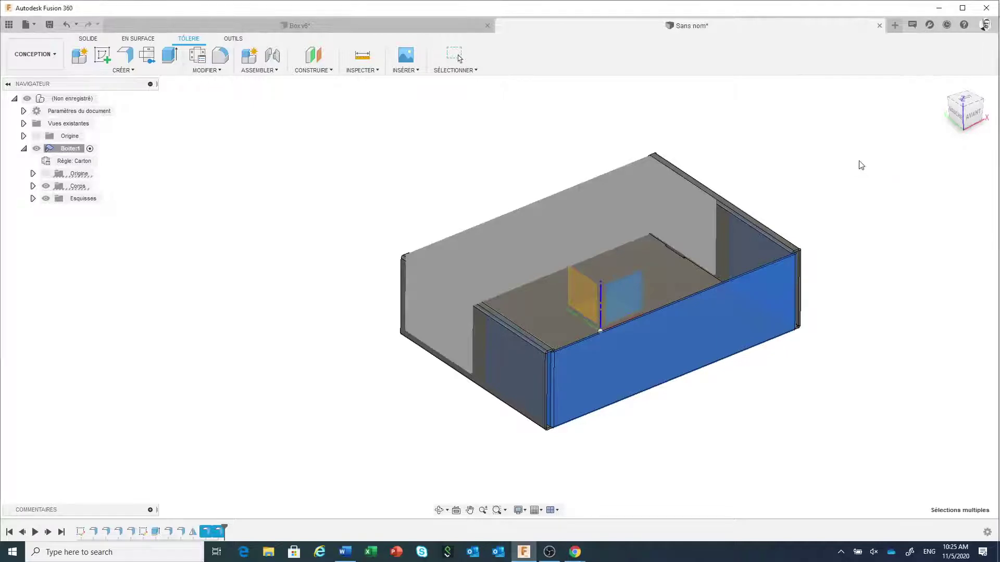
{"action": "left_click", "coordinate": [882, 223]}
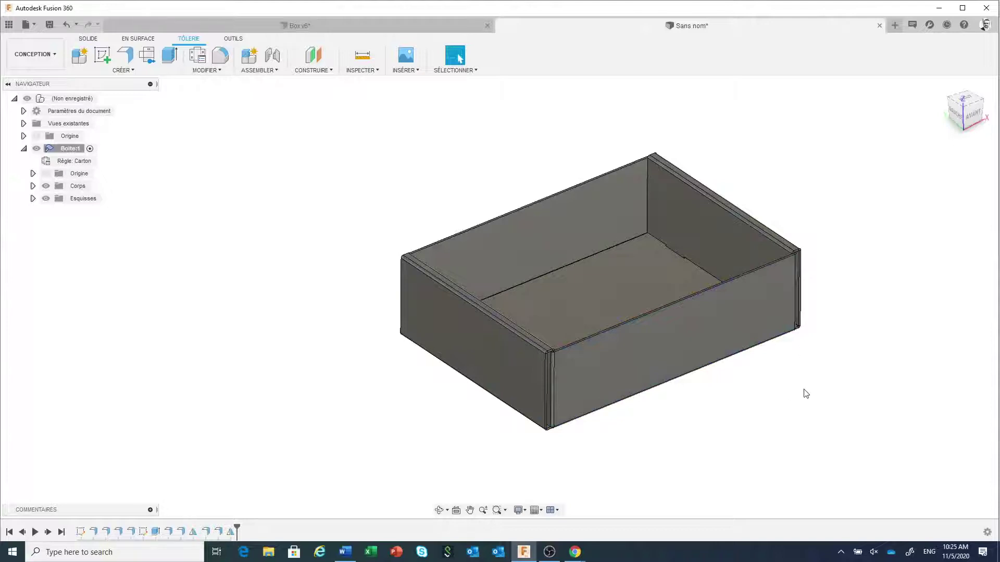
Step: Preview the box with all bends unfolded, keeping the underside of the base fixed, and leave it folded
{"action": "key", "text": "F4"}
{"action": "left_click_drag", "start_coordinate": [805, 388], "coordinate": [788, 342]}
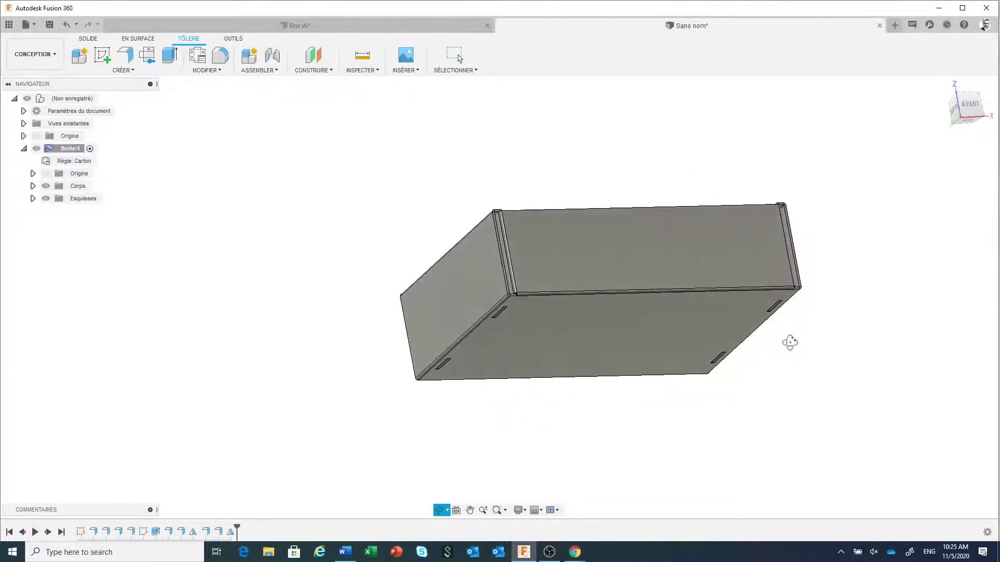
{"action": "key", "text": "Escape"}
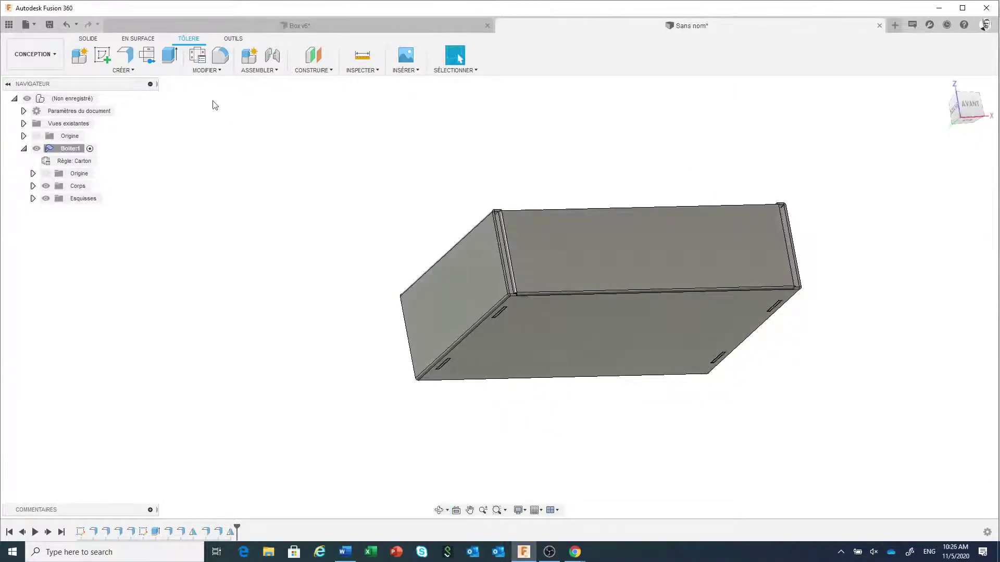
{"action": "left_click", "coordinate": [210, 70]}
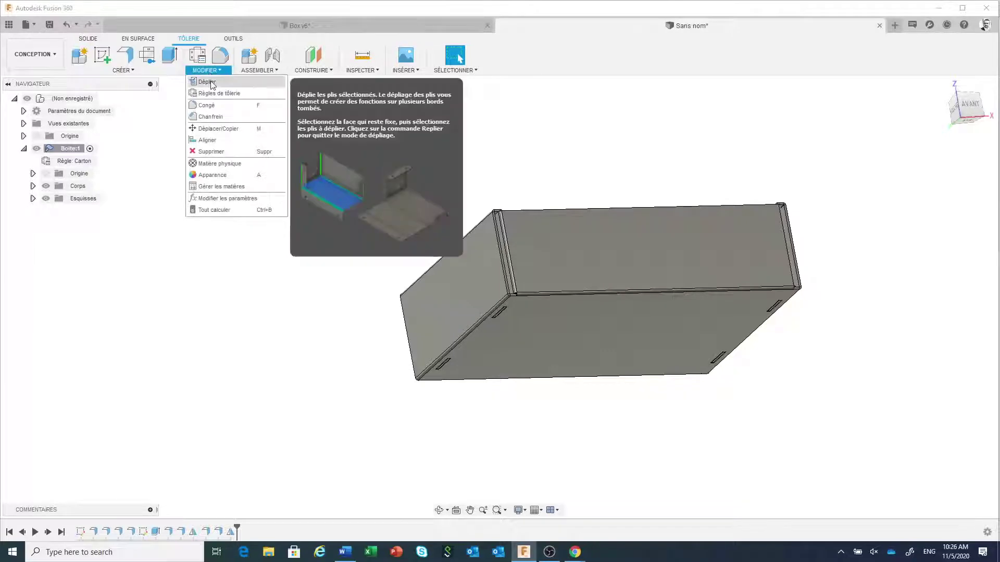
{"action": "left_click", "coordinate": [212, 84]}
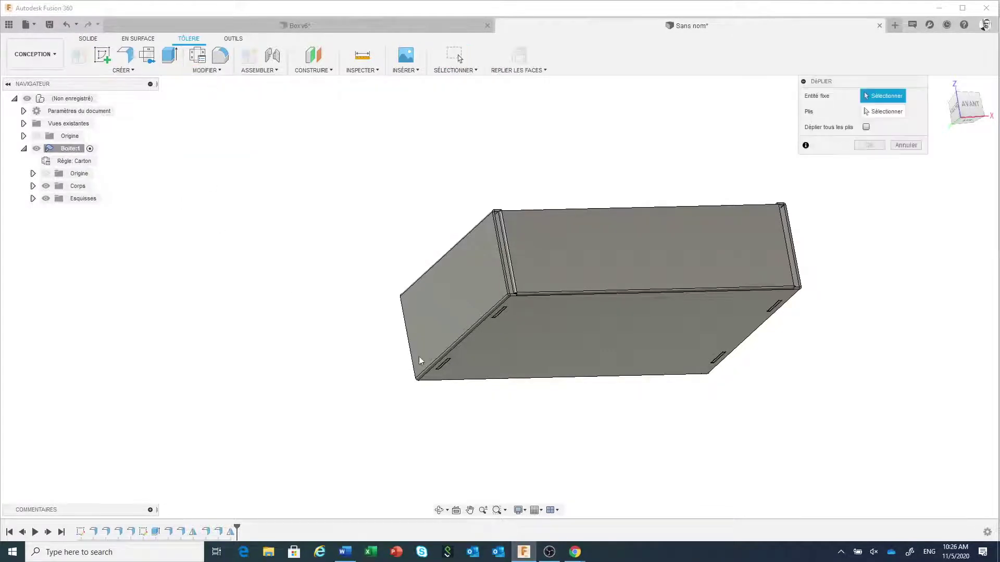
{"action": "left_click", "coordinate": [558, 342]}
{"action": "left_click", "coordinate": [866, 127]}
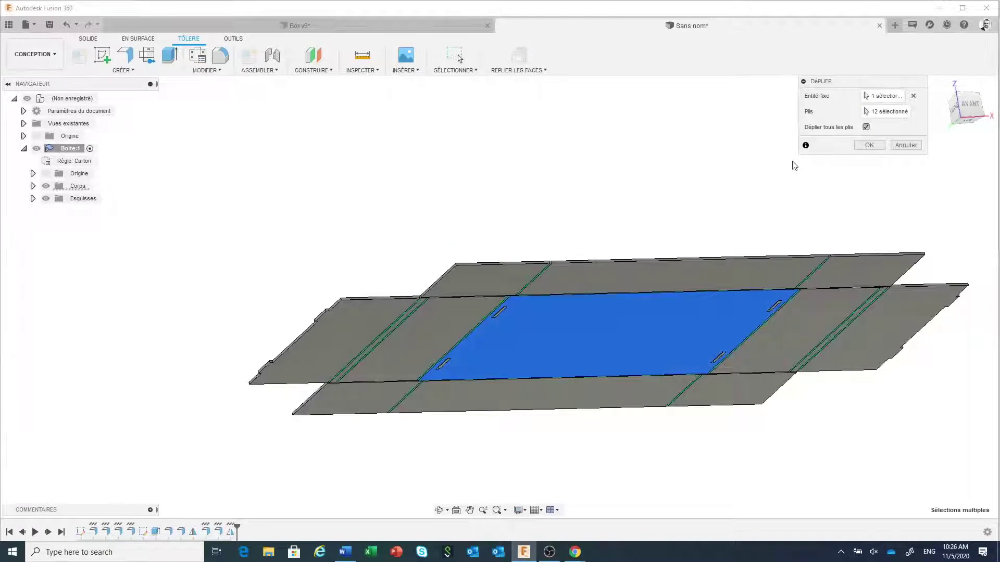
{"action": "left_click", "coordinate": [900, 147]}
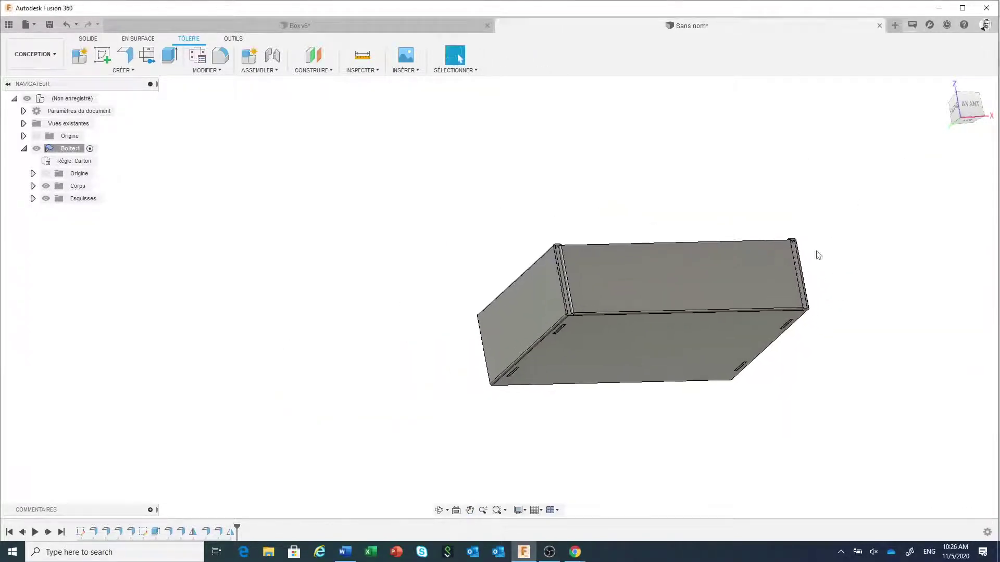
Step: Examine the finished lidded box in the Box v6 document, then return to the unsaved design and view the open box from above
{"action": "left_click", "coordinate": [394, 25]}
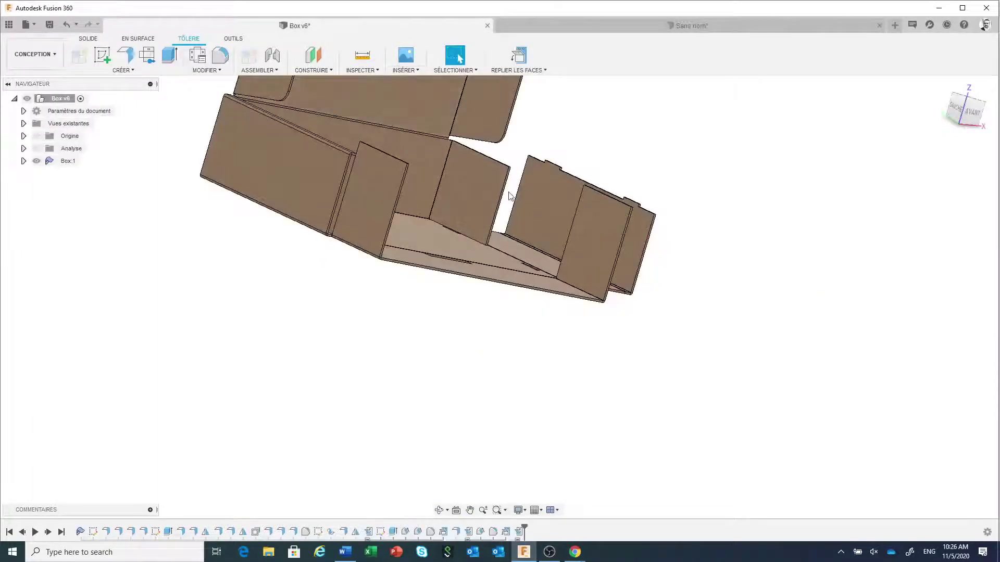
{"action": "middle_click_drag", "start_coordinate": [513, 194], "coordinate": [545, 212]}
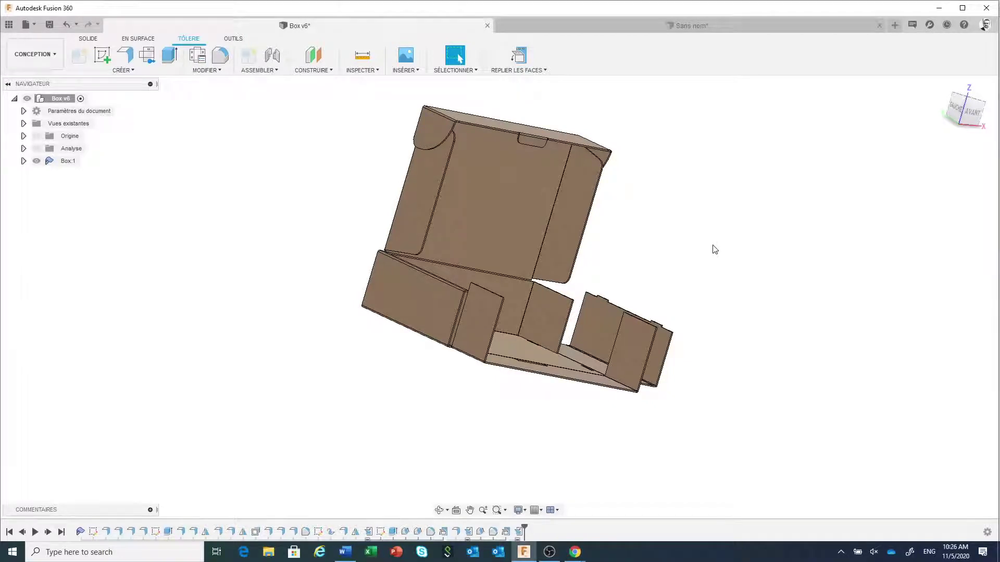
{"action": "left_click", "coordinate": [653, 27]}
{"action": "scroll", "coordinate": [444, 247], "scroll_direction": "down", "scroll_amount": 3}
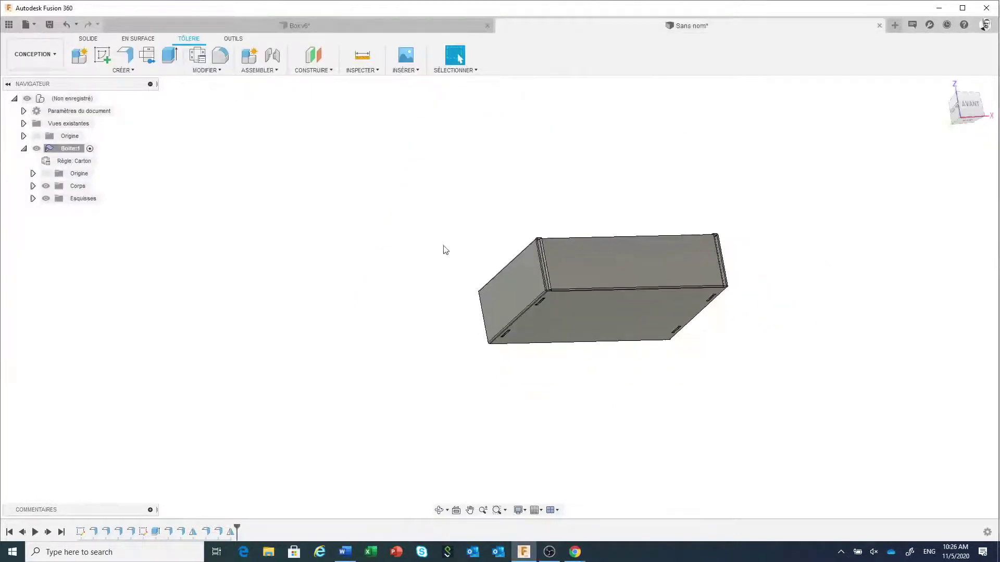
{"action": "scroll", "coordinate": [616, 277], "scroll_direction": "up", "scroll_amount": 2}
{"action": "middle_click_drag", "start_coordinate": [631, 268], "coordinate": [555, 285], "text": "shift"}
{"action": "scroll", "coordinate": [554, 285], "scroll_direction": "up", "scroll_amount": 4}
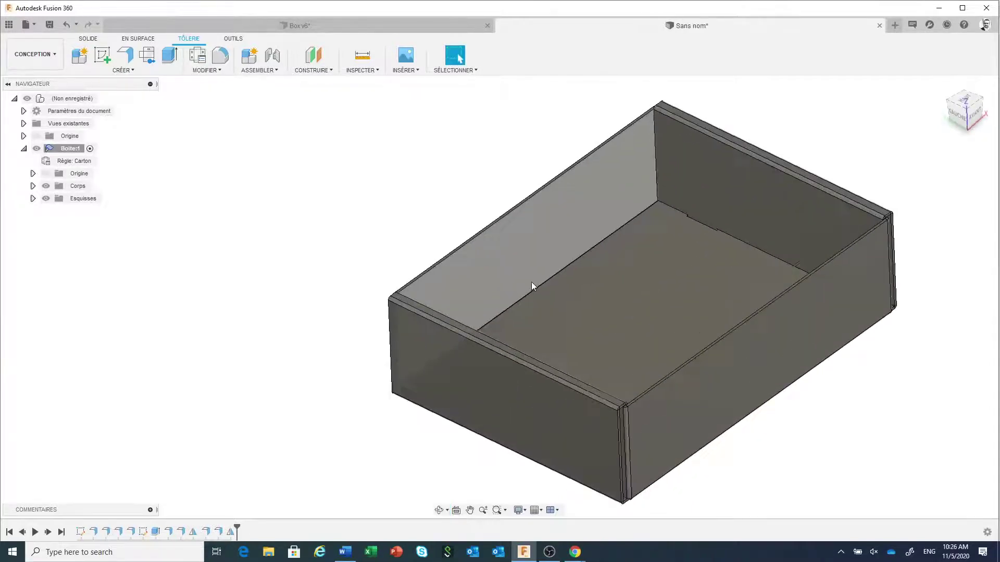
Step: Start a flange on the back wall's full top edge, extending about 104 mm over the open box at 90 degrees
{"action": "left_click", "coordinate": [132, 60]}
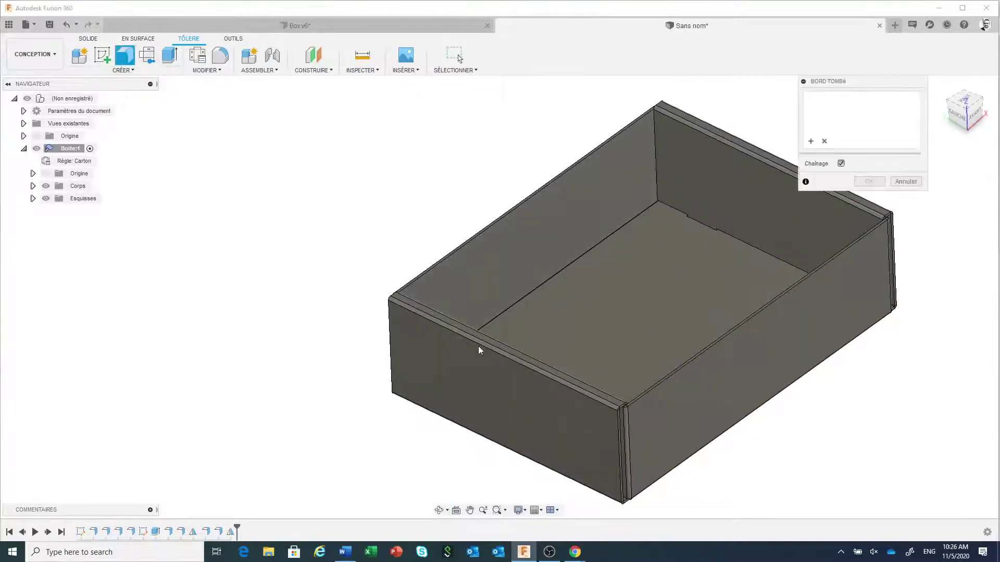
{"action": "scroll", "coordinate": [513, 276], "scroll_direction": "up", "scroll_amount": 1}
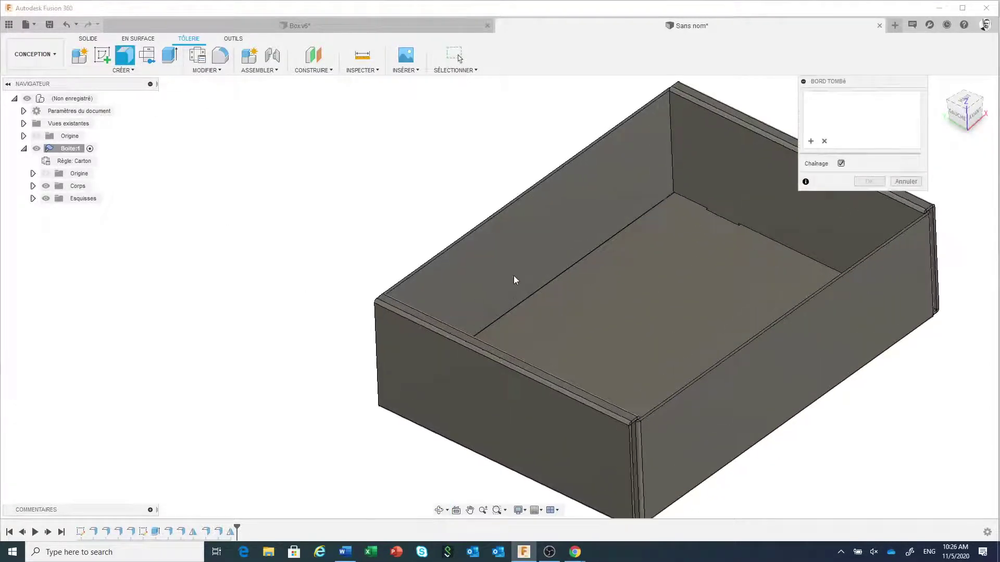
{"action": "left_click", "coordinate": [478, 231]}
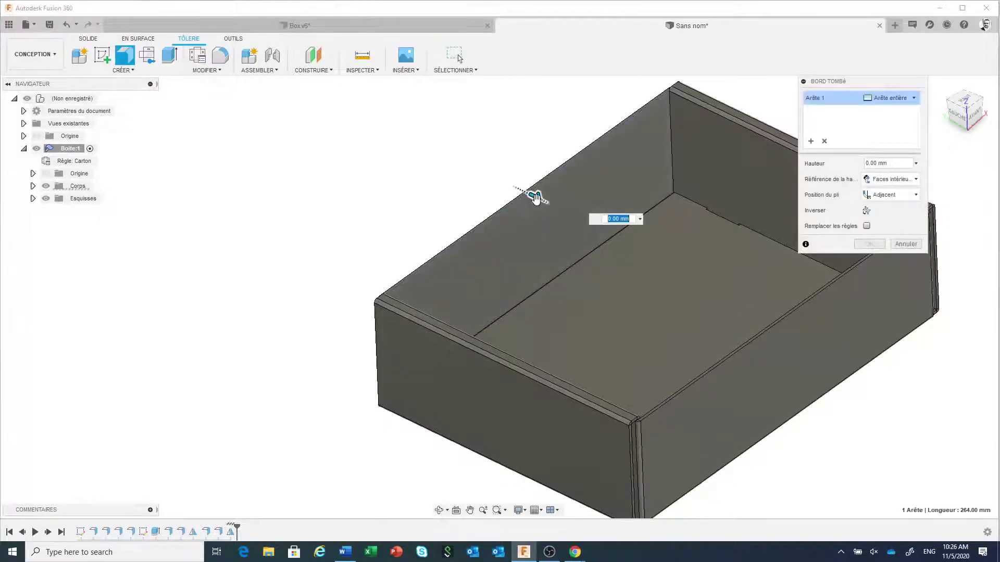
{"action": "left_click_drag", "start_coordinate": [535, 196], "coordinate": [669, 287]}
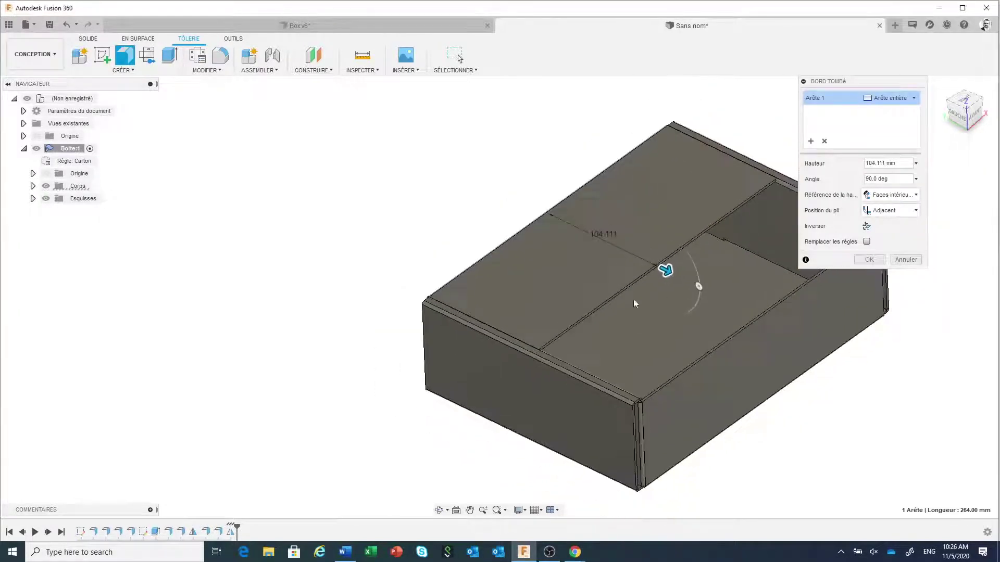
{"action": "middle_click_drag", "start_coordinate": [842, 439], "coordinate": [793, 436], "text": "shift"}
{"action": "scroll", "coordinate": [549, 305], "scroll_direction": "up", "scroll_amount": 5}
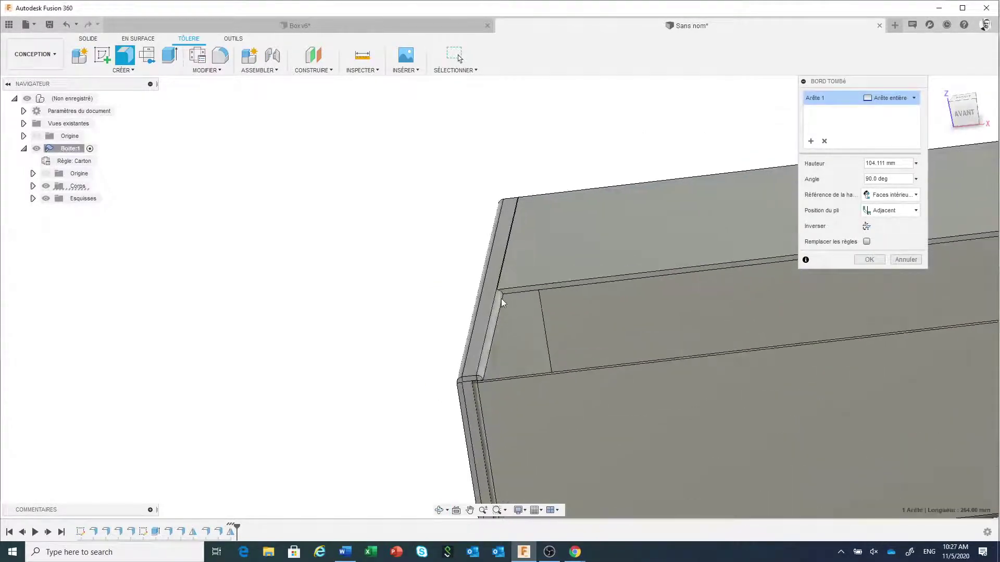
{"action": "scroll", "coordinate": [525, 310], "scroll_direction": "down", "scroll_amount": 2}
{"action": "middle_click_drag", "start_coordinate": [566, 323], "coordinate": [565, 324]}
{"action": "scroll", "coordinate": [473, 312], "scroll_direction": "down", "scroll_amount": 3}
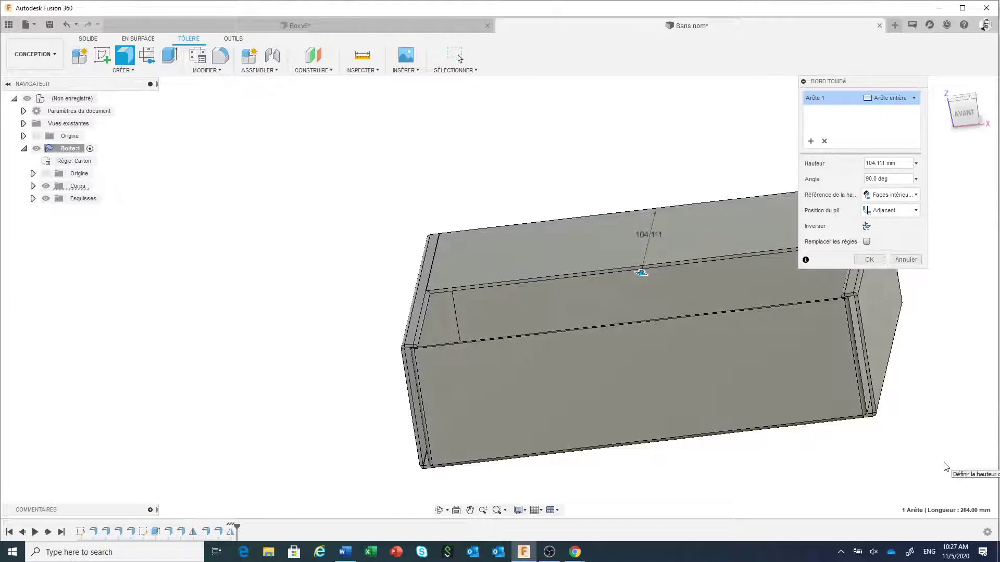
Step: Switch the lid flange's width to symmetric and set its distance to 129 mm
{"action": "left_click", "coordinate": [906, 101]}
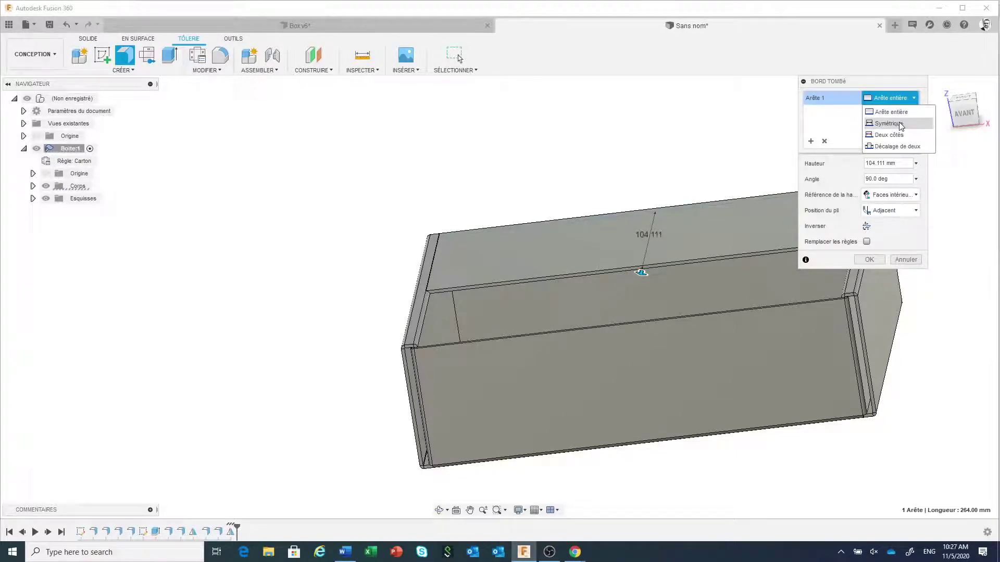
{"action": "left_click", "coordinate": [900, 125]}
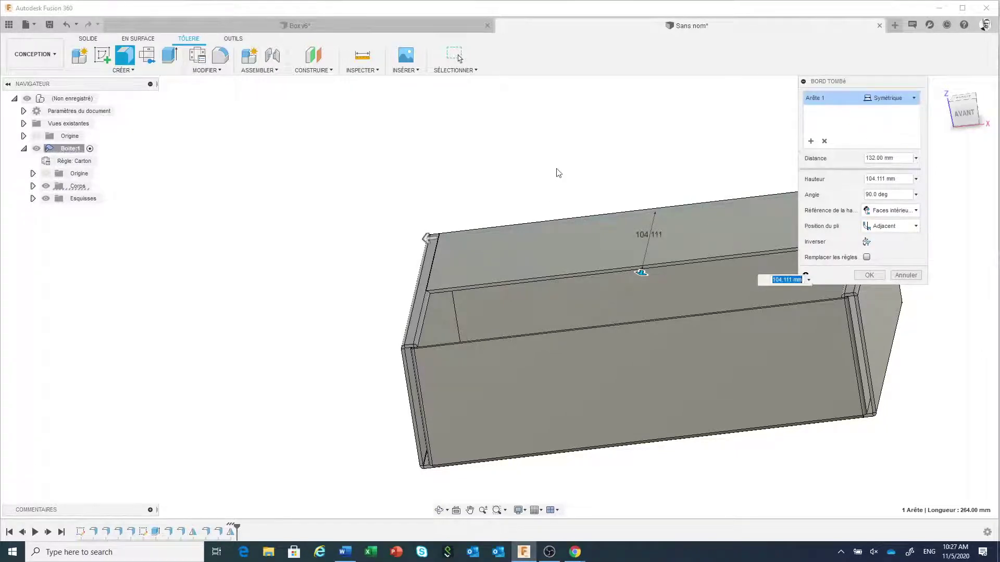
{"action": "middle_click_drag", "start_coordinate": [558, 173], "coordinate": [432, 150]}
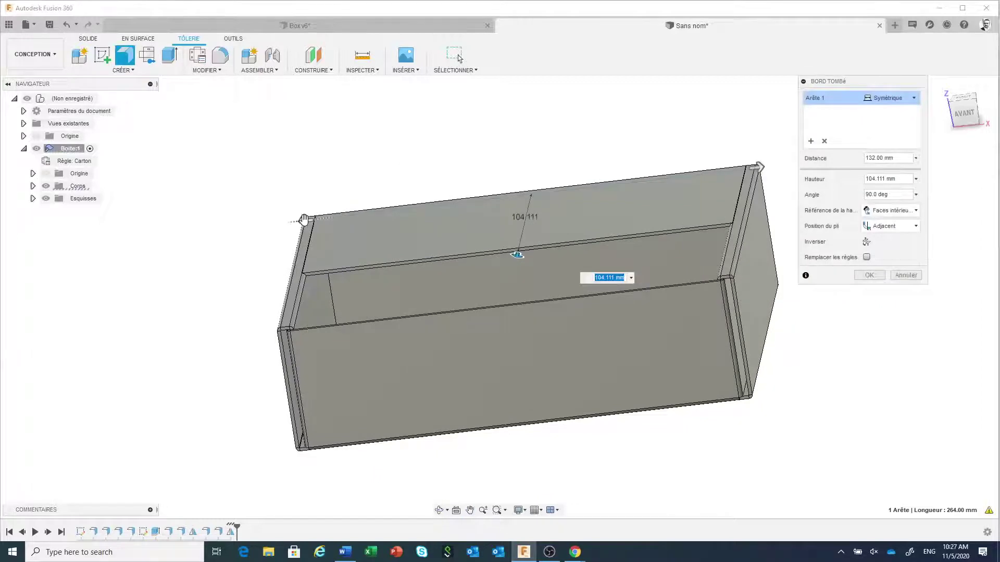
{"action": "left_click_drag", "start_coordinate": [304, 220], "coordinate": [351, 216]}
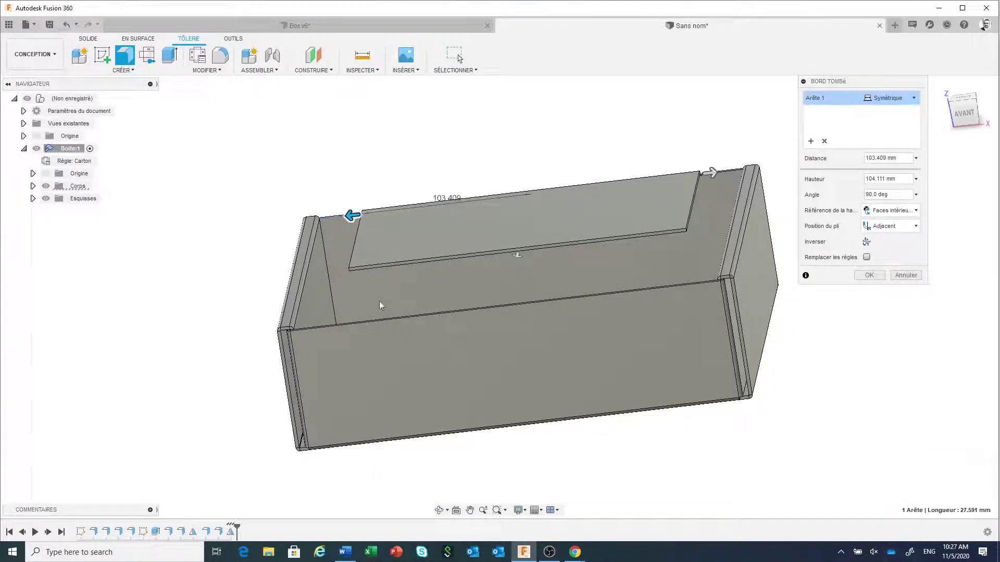
{"action": "left_click", "coordinate": [322, 295]}
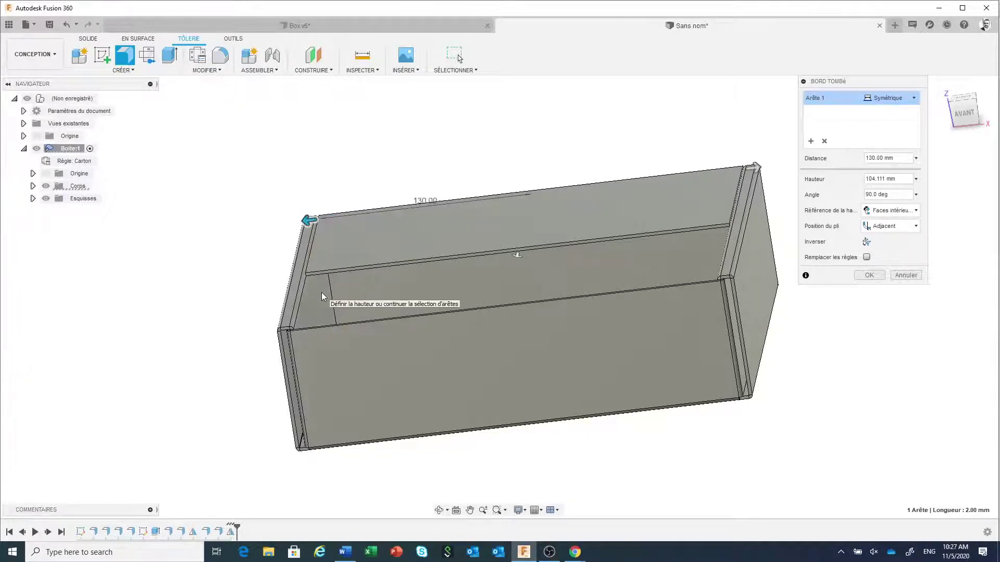
{"action": "left_click", "coordinate": [901, 157]}
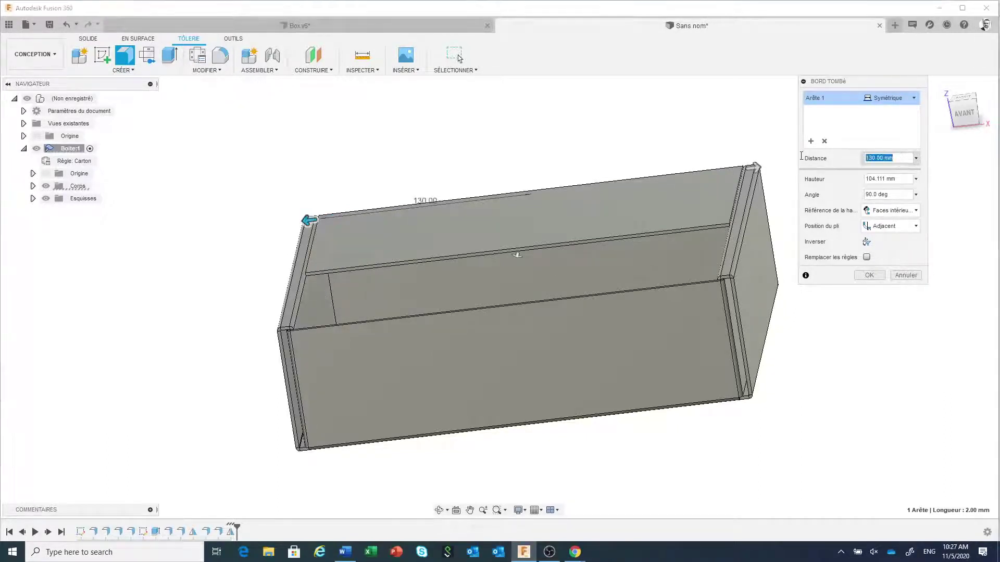
{"action": "type", "text": "129"}
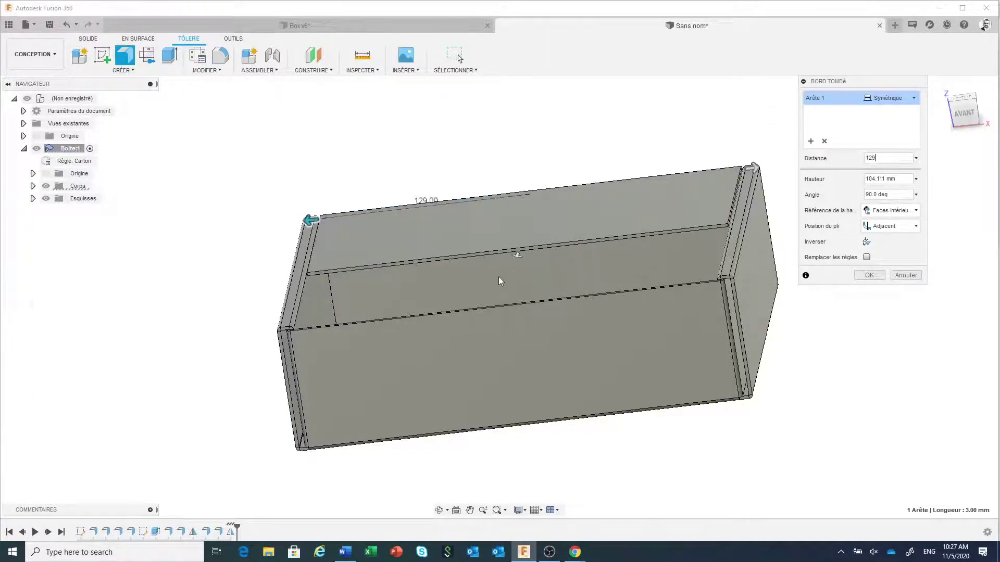
Step: Extend the lid flange to a height of 202.5 mm so it reaches the front wall, and create it
{"action": "scroll", "coordinate": [499, 292], "scroll_direction": "down", "scroll_amount": 1}
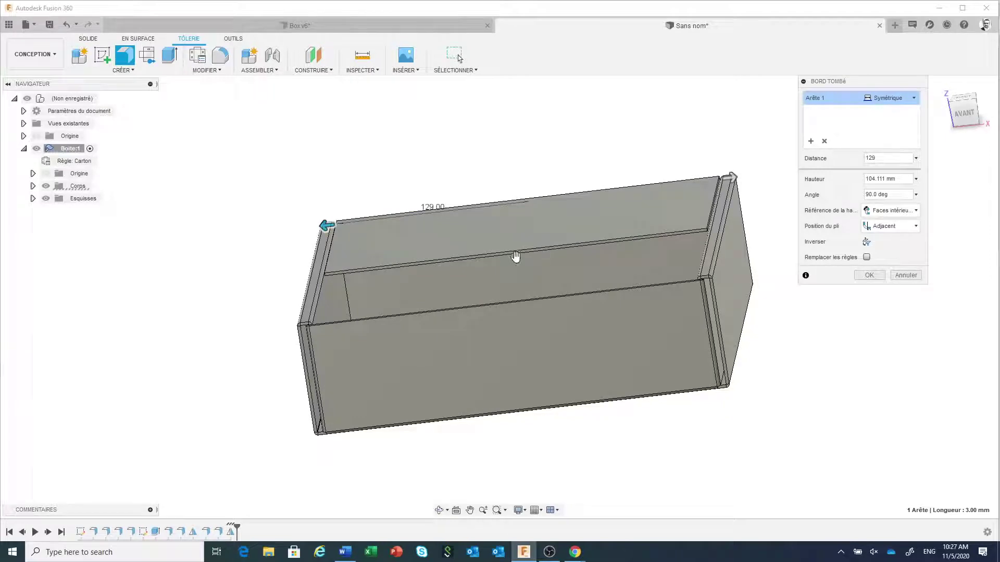
{"action": "left_click_drag", "start_coordinate": [516, 256], "coordinate": [510, 282]}
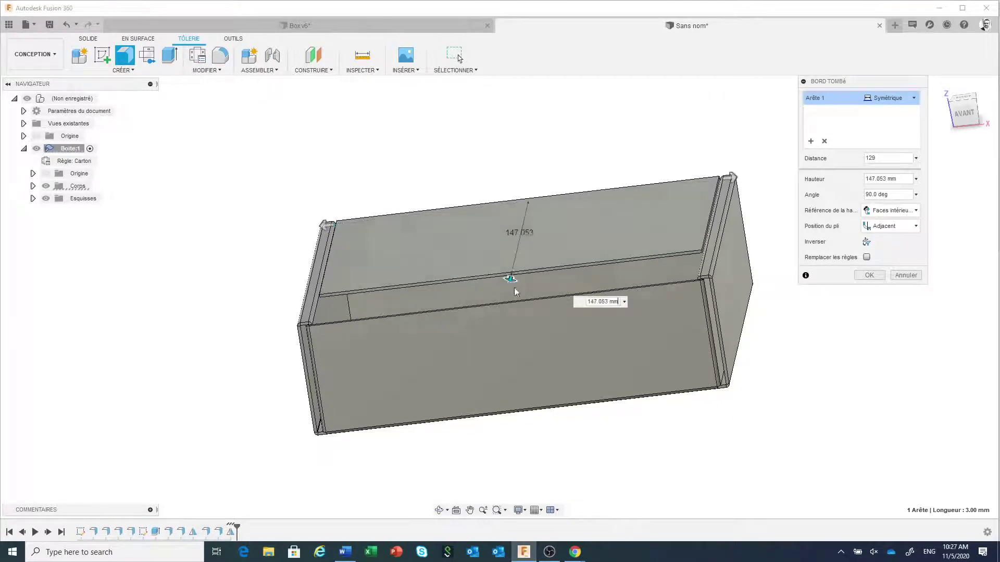
{"action": "left_click", "coordinate": [524, 341]}
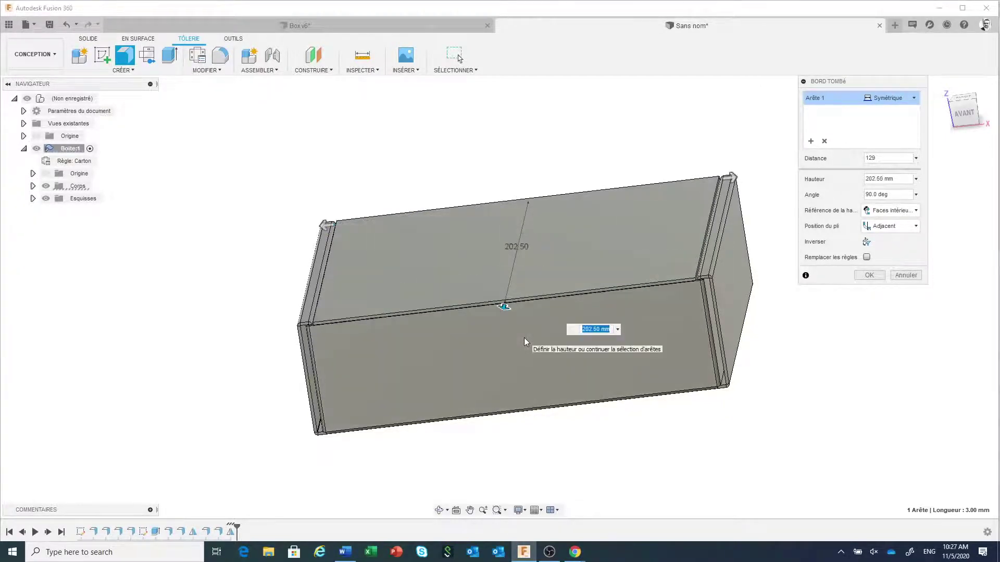
{"action": "left_click", "coordinate": [867, 276]}
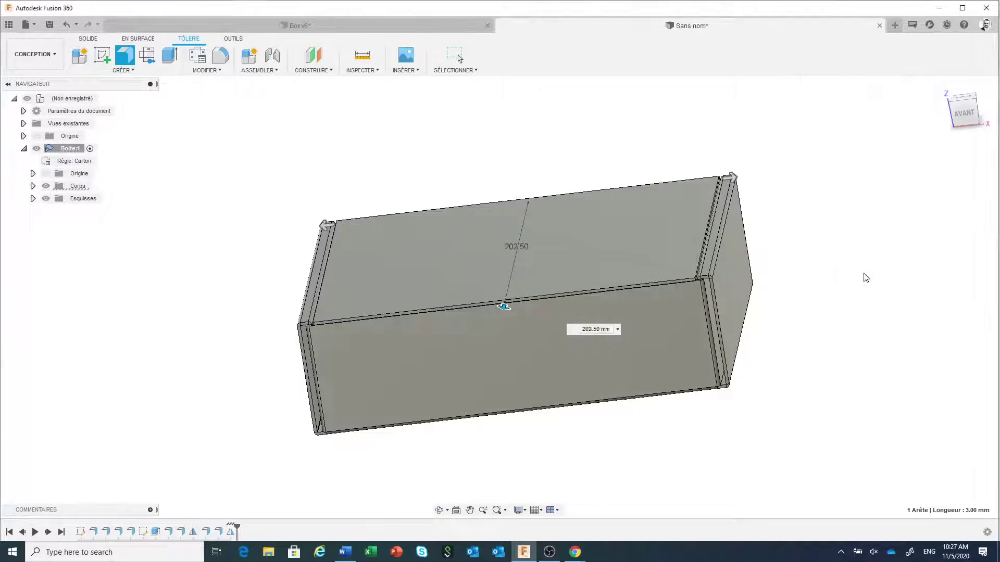
{"action": "scroll", "coordinate": [546, 260], "scroll_direction": "down", "scroll_amount": 2}
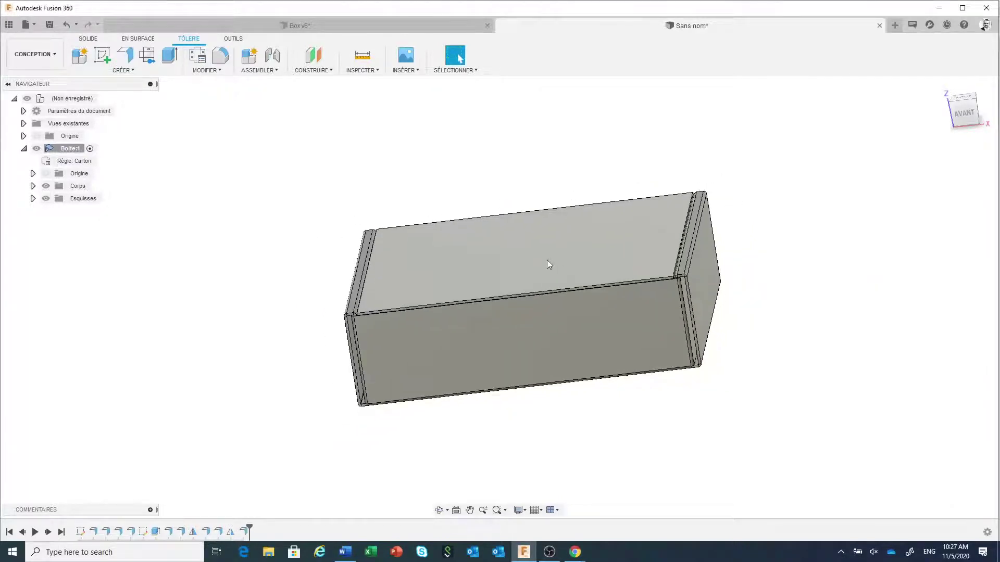
{"action": "middle_click_drag", "start_coordinate": [541, 257], "coordinate": [560, 293], "text": "shift"}
{"action": "scroll", "coordinate": [560, 294], "scroll_direction": "up", "scroll_amount": 4}
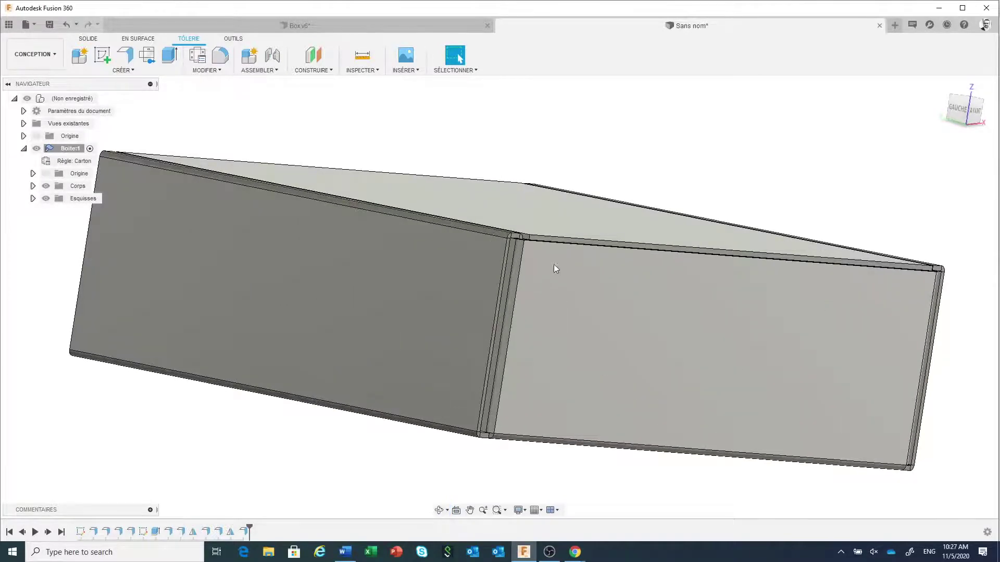
{"action": "middle_click_drag", "start_coordinate": [554, 260], "coordinate": [558, 253], "text": "shift"}
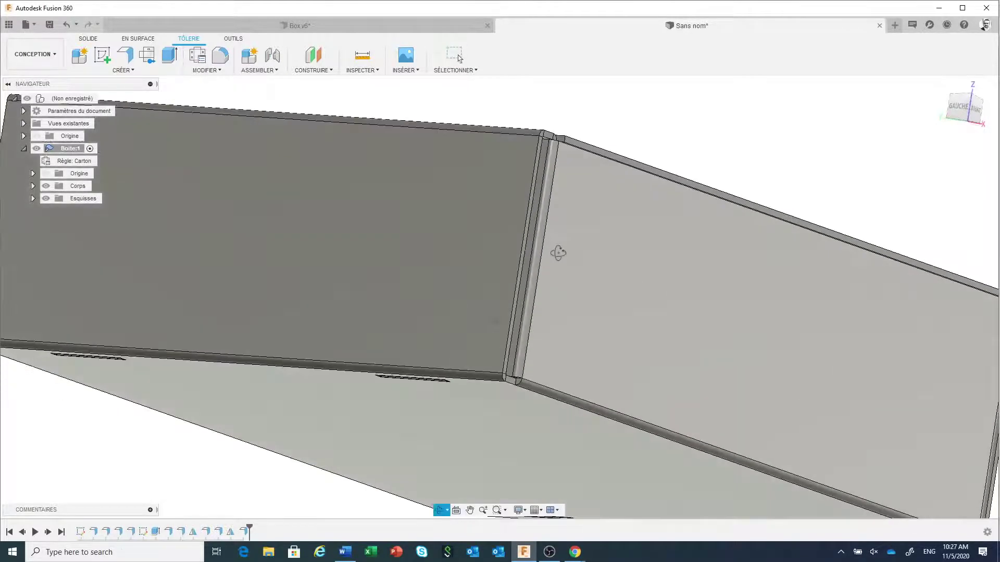
{"action": "left_click", "coordinate": [125, 55]}
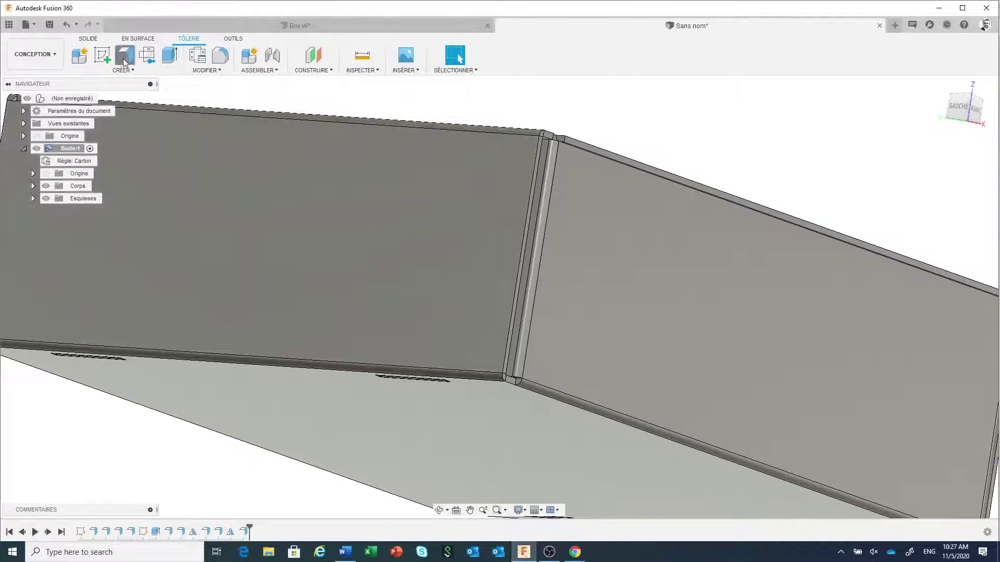
{"action": "left_click", "coordinate": [692, 193]}
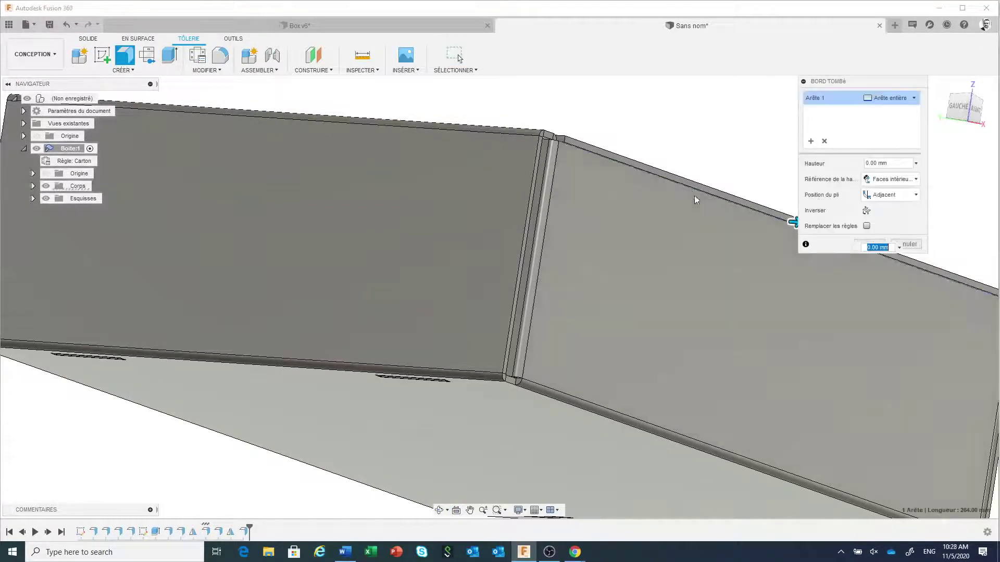
{"action": "left_click", "coordinate": [908, 245]}
Step: Create a 75.75 mm flange at 90 degrees downward from the lid's free edge, covering the front wall down to its lower corner
{"action": "scroll", "coordinate": [723, 239], "scroll_direction": "up", "scroll_amount": 3}
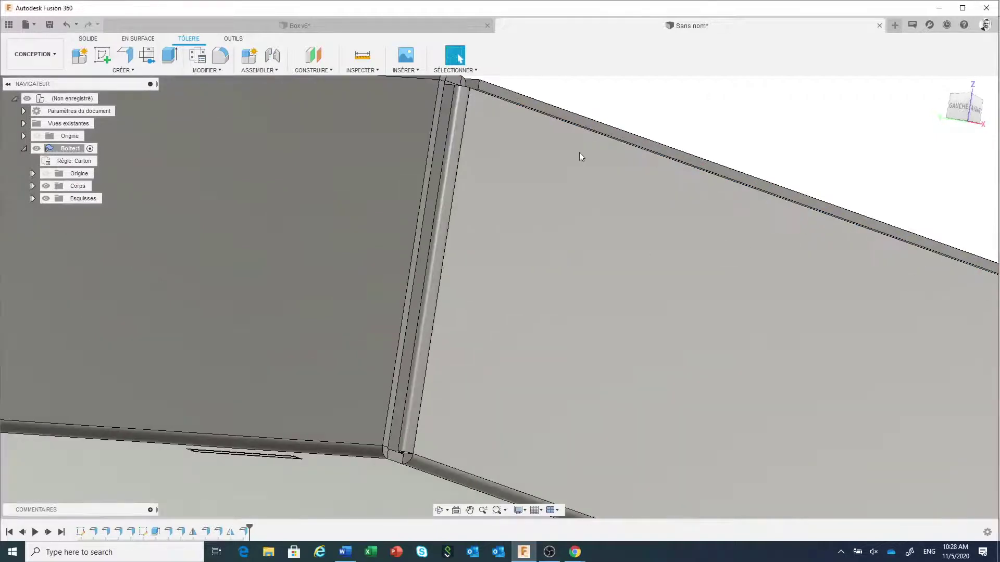
{"action": "middle_click_drag", "start_coordinate": [581, 156], "coordinate": [526, 268]}
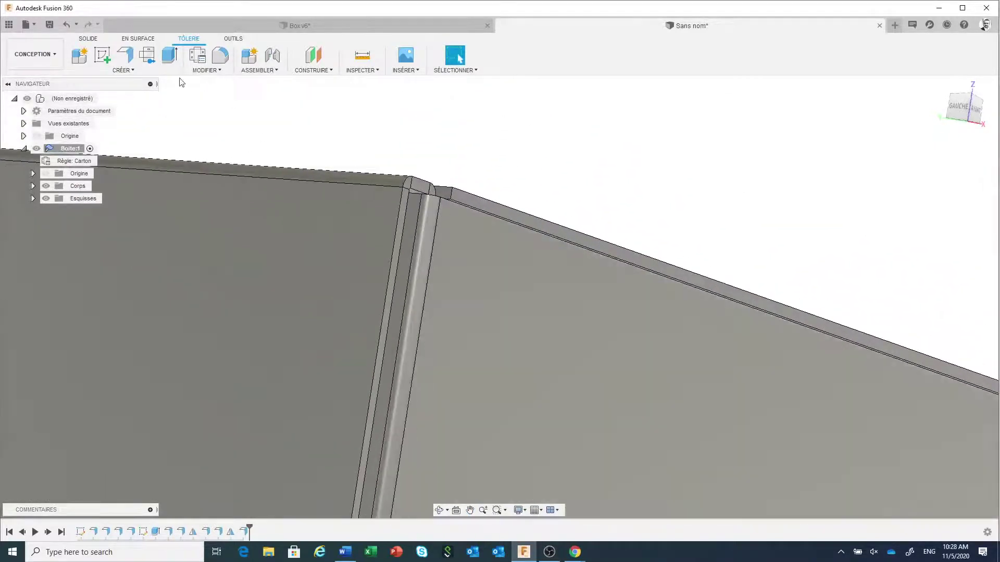
{"action": "left_click", "coordinate": [125, 55]}
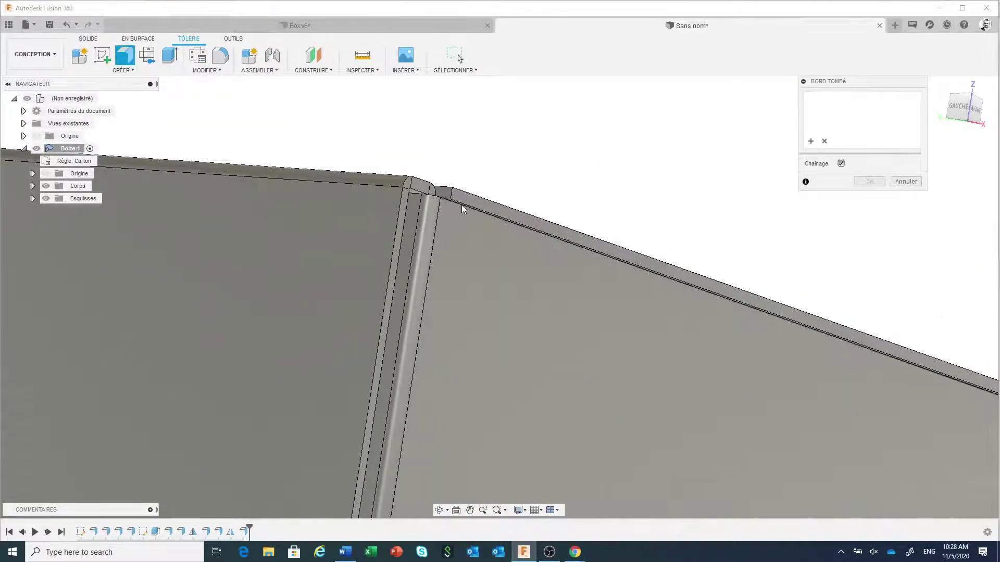
{"action": "left_click", "coordinate": [489, 210]}
{"action": "scroll", "coordinate": [451, 232], "scroll_direction": "down", "scroll_amount": 2}
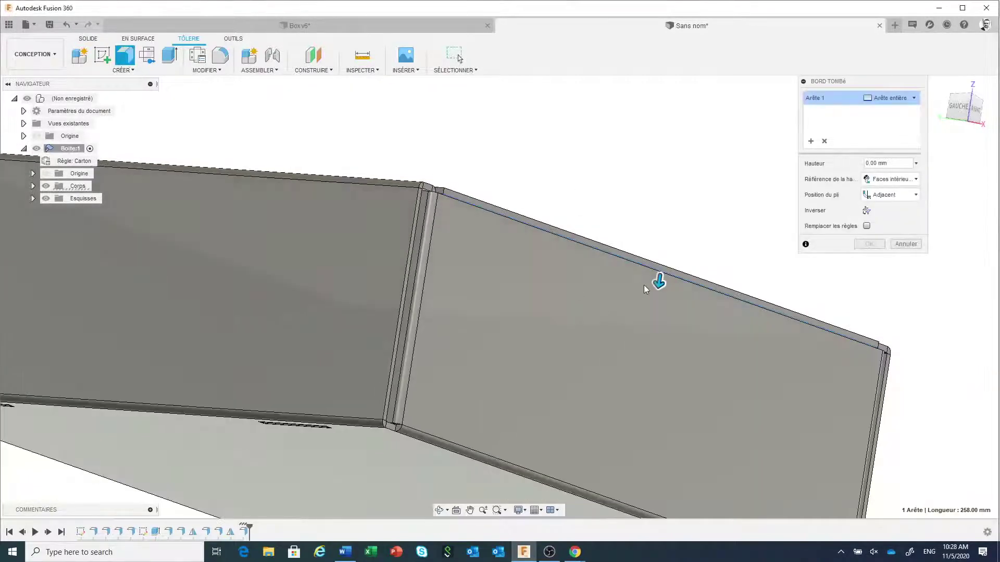
{"action": "left_click_drag", "start_coordinate": [647, 222], "coordinate": [635, 419]}
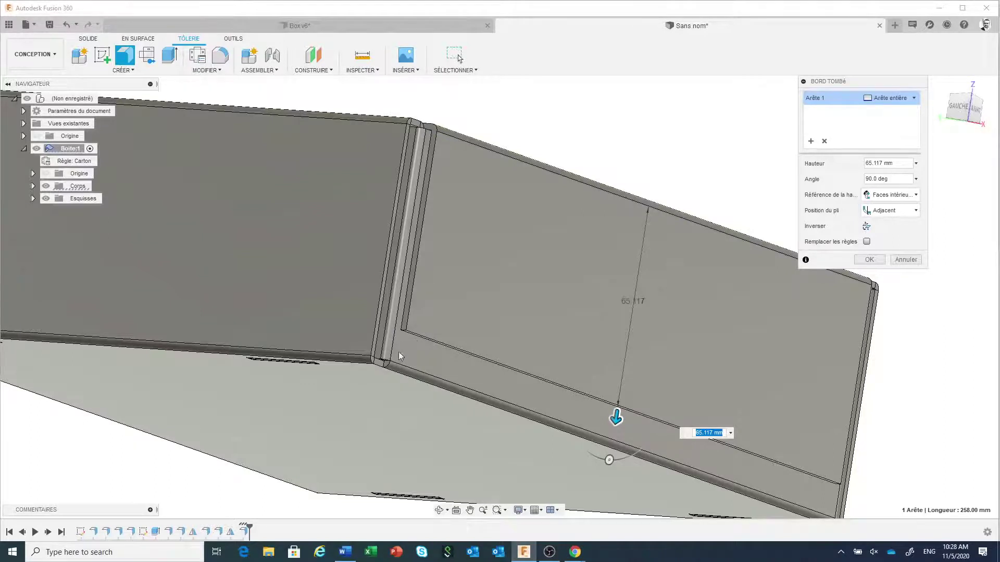
{"action": "scroll", "coordinate": [396, 360], "scroll_direction": "up", "scroll_amount": 3}
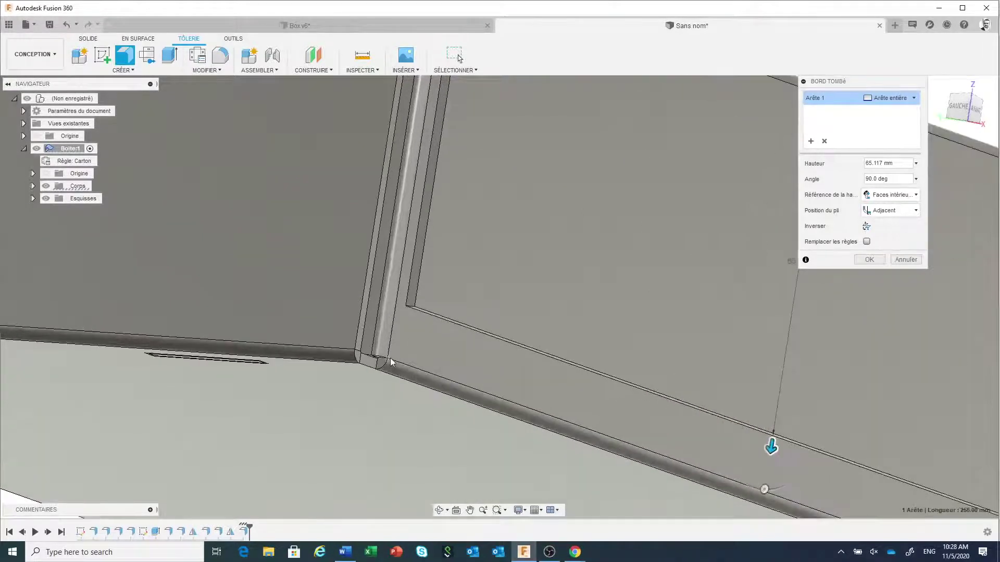
{"action": "left_click", "coordinate": [390, 358]}
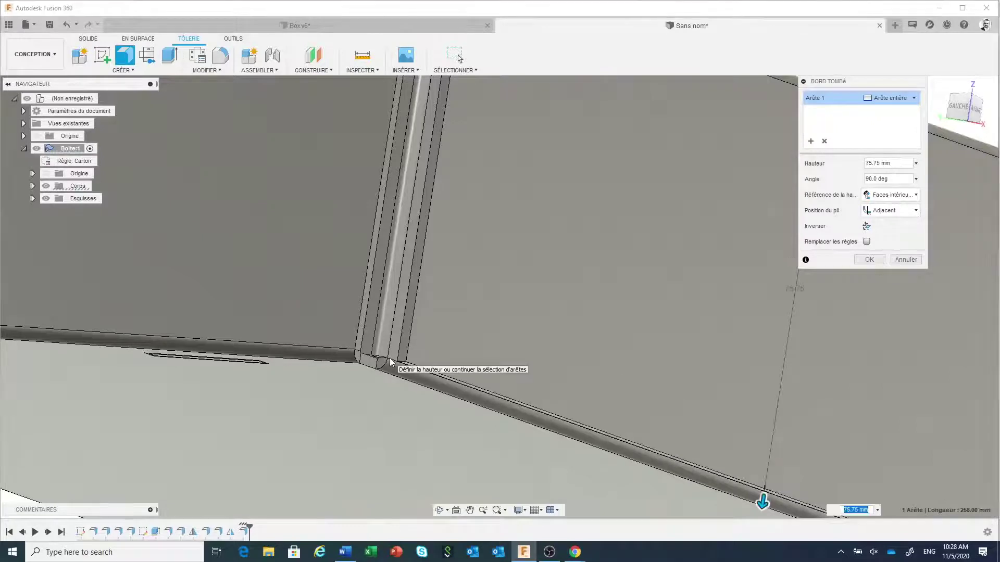
{"action": "left_click", "coordinate": [868, 259]}
Step: Start a flange about 3.9 mm high on the inner vertical side edge of the lid's front flap
{"action": "scroll", "coordinate": [467, 335], "scroll_direction": "down", "scroll_amount": 4}
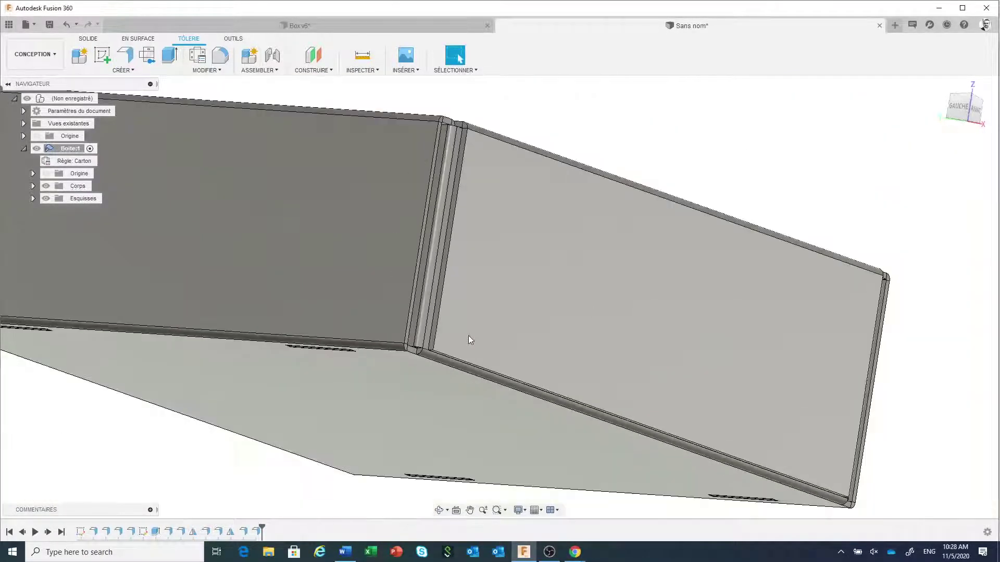
{"action": "middle_click_drag", "start_coordinate": [471, 286], "coordinate": [550, 318]}
{"action": "scroll", "coordinate": [505, 297], "scroll_direction": "up", "scroll_amount": 2}
{"action": "scroll", "coordinate": [508, 330], "scroll_direction": "up", "scroll_amount": 3}
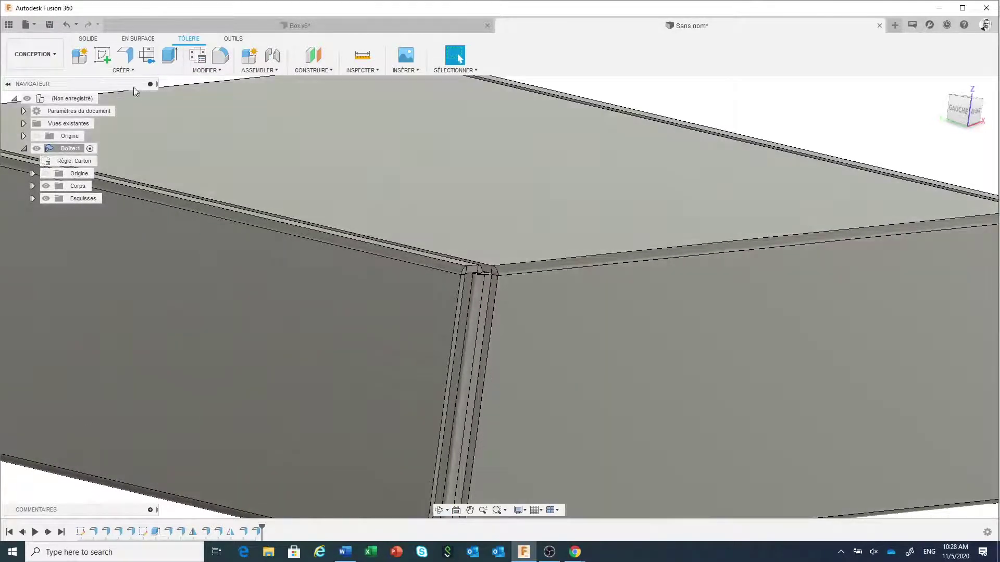
{"action": "left_click", "coordinate": [125, 54]}
{"action": "scroll", "coordinate": [521, 423], "scroll_direction": "up", "scroll_amount": 2}
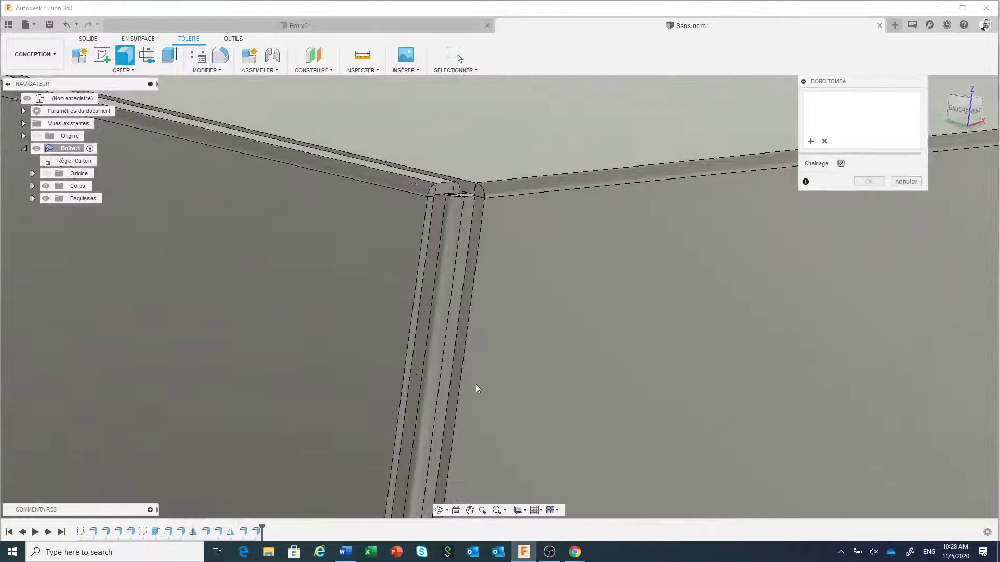
{"action": "left_click", "coordinate": [452, 348]}
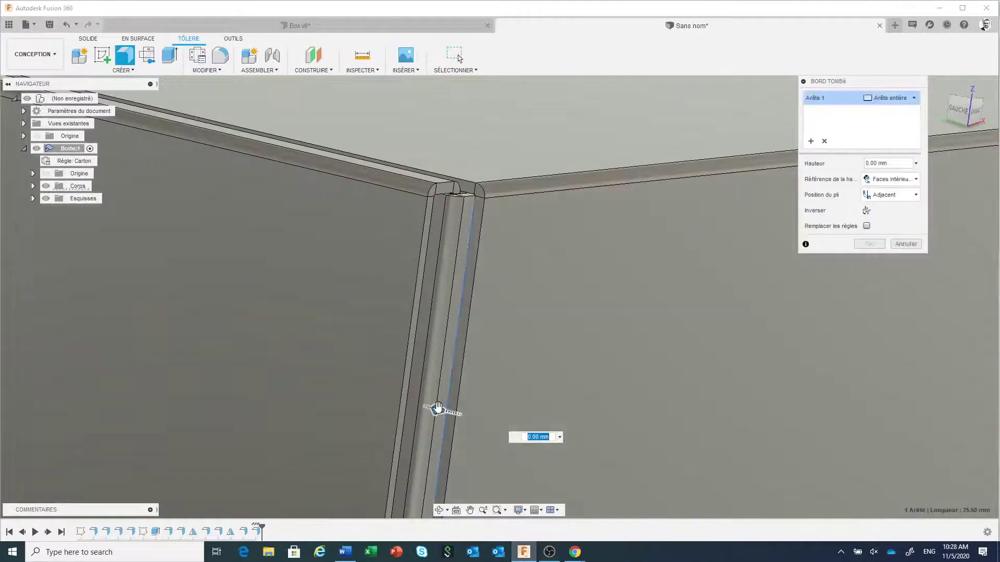
{"action": "left_click_drag", "start_coordinate": [441, 406], "coordinate": [425, 379]}
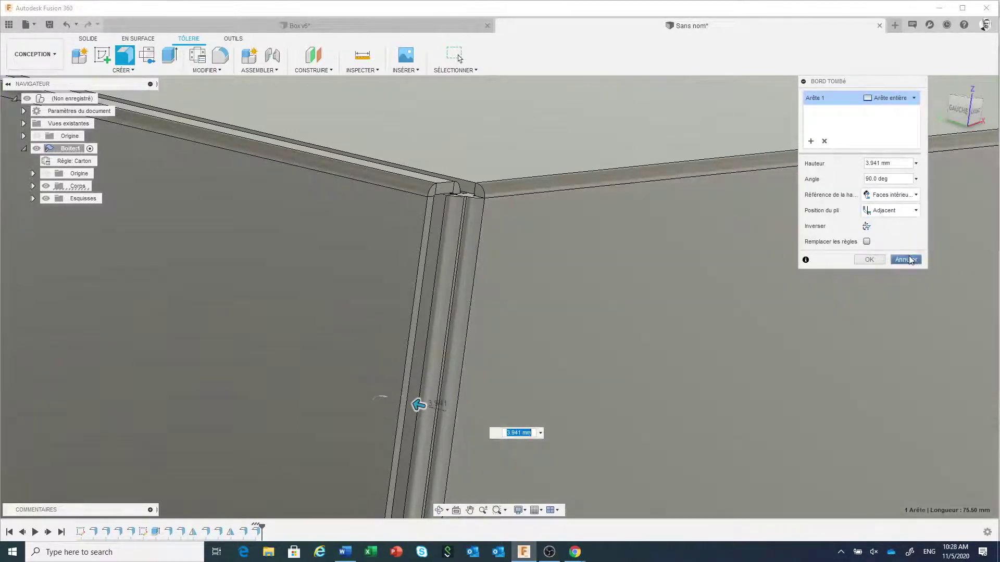
Step: Abandon the pending flange and start a new one on the vertical edge at the box's front-left corner, with an angle of 0 deg
{"action": "left_click", "coordinate": [911, 261]}
{"action": "middle_click_drag", "start_coordinate": [510, 292], "coordinate": [469, 319], "text": "shift"}
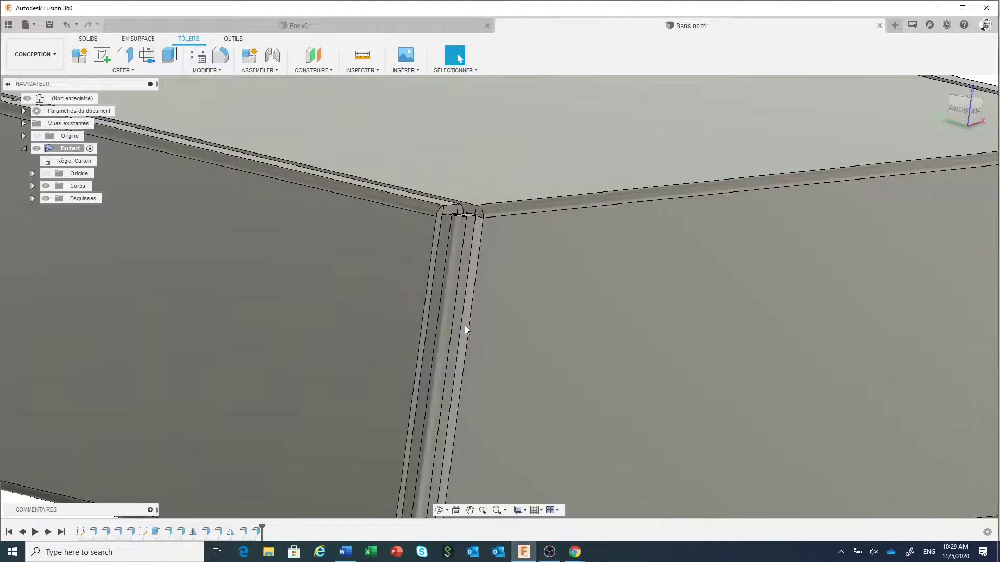
{"action": "left_click", "coordinate": [464, 326]}
{"action": "right_click", "coordinate": [465, 326]}
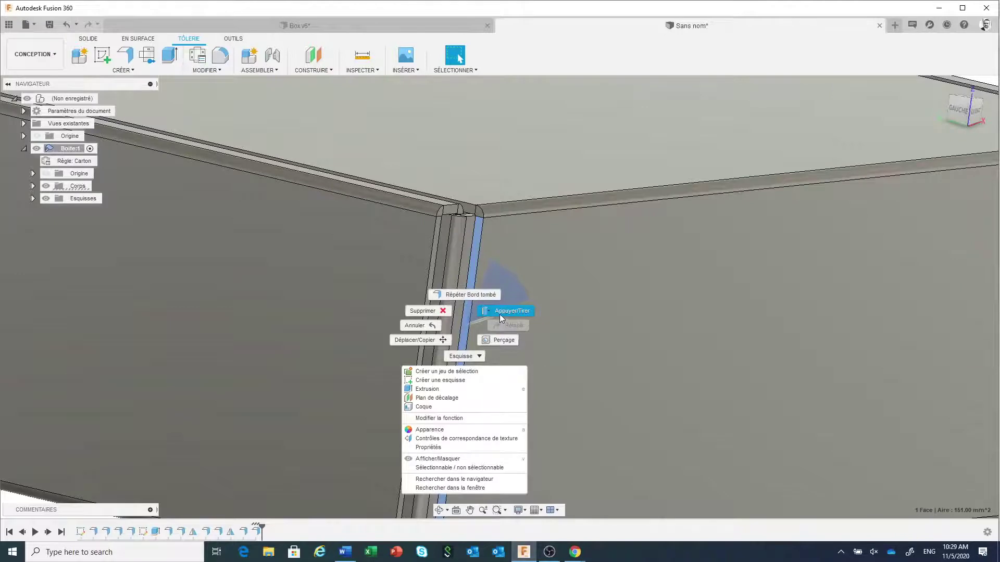
{"action": "left_click", "coordinate": [466, 296]}
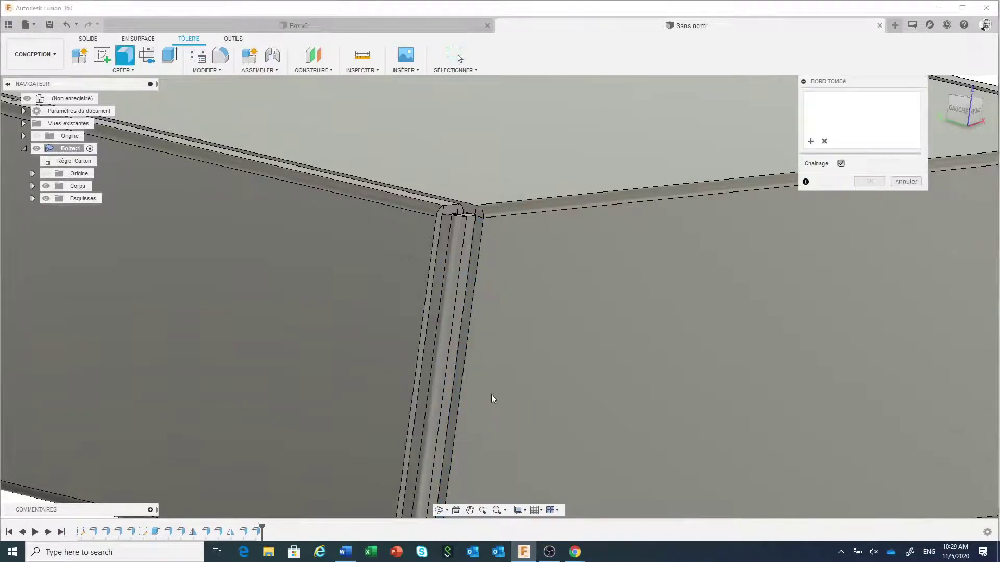
{"action": "left_click", "coordinate": [460, 350]}
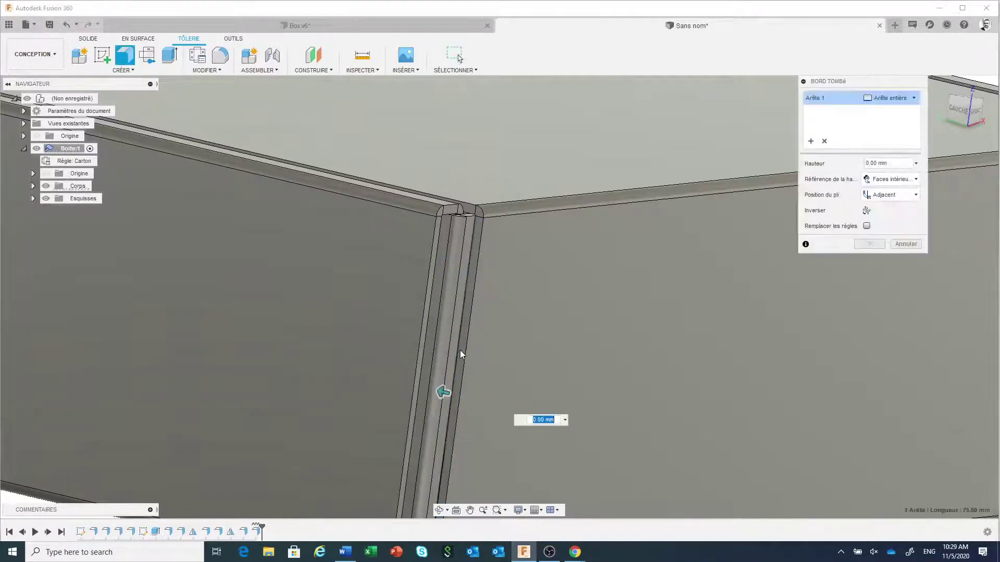
{"action": "scroll", "coordinate": [461, 350], "scroll_direction": "down", "scroll_amount": 2}
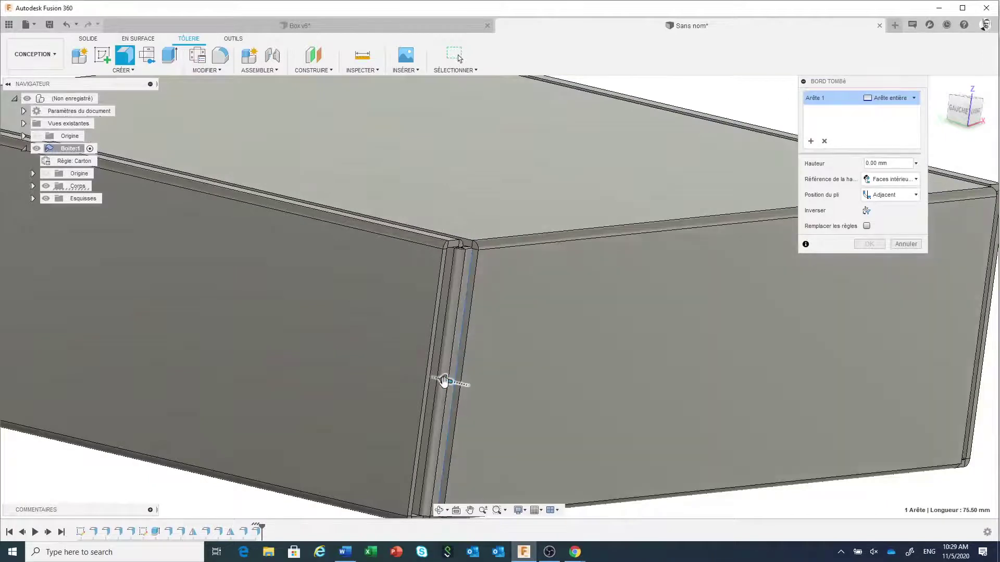
{"action": "left_click_drag", "start_coordinate": [445, 382], "coordinate": [423, 375]}
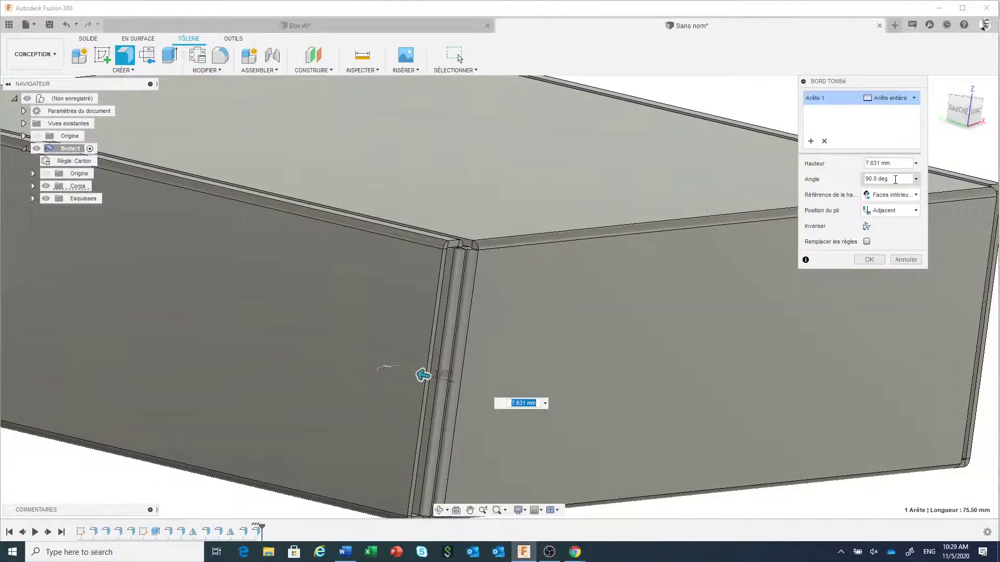
{"action": "left_click_drag", "start_coordinate": [895, 180], "coordinate": [863, 188]}
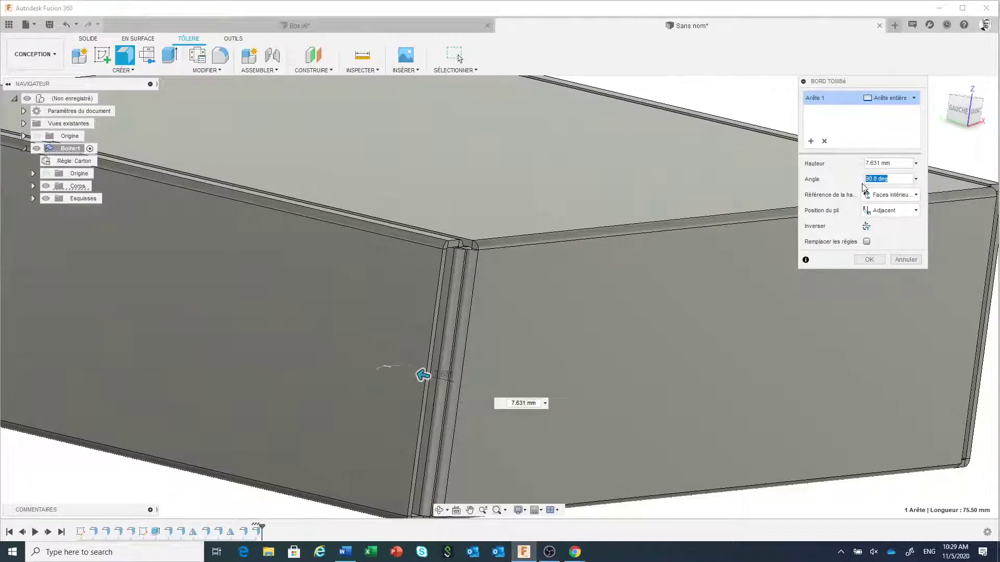
{"action": "type", "text": "0"}
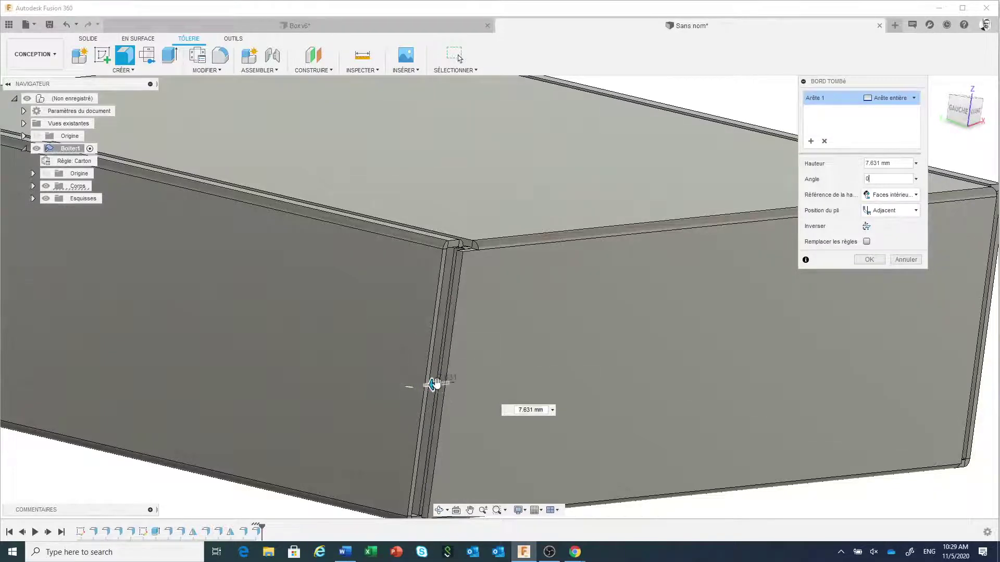
Step: Set the height of the front-left corner flange to 5.25 mm
{"action": "mouse_move", "coordinate": [434, 384]}
{"action": "left_mouse_down"}
{"action": "mouse_move", "coordinate": [364, 390]}
{"action": "mouse_move", "coordinate": [448, 383]}
{"action": "mouse_move", "coordinate": [437, 384]}
{"action": "left_mouse_up"}
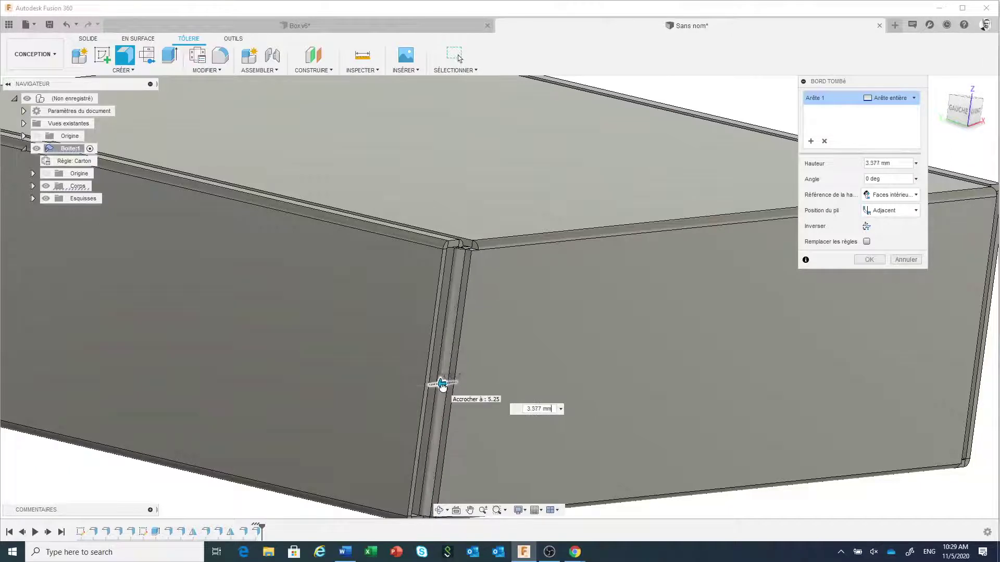
{"action": "scroll", "coordinate": [440, 381], "scroll_direction": "up", "scroll_amount": 1}
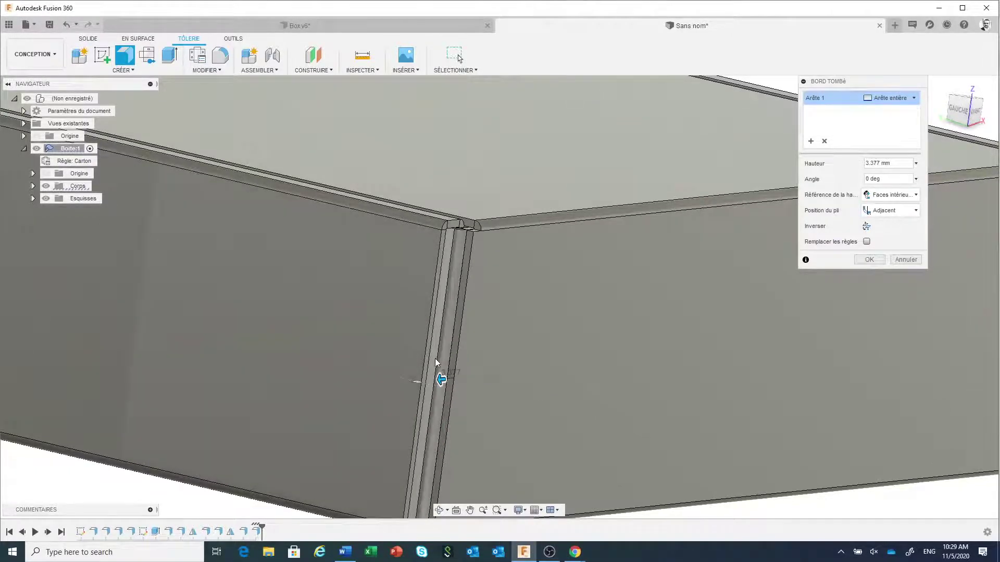
{"action": "left_click_drag", "start_coordinate": [435, 359], "coordinate": [432, 362]}
Step: Add the matching vertical edge at the front-right corner to the flange and create both flanges
{"action": "scroll", "coordinate": [416, 369], "scroll_direction": "down", "scroll_amount": 4}
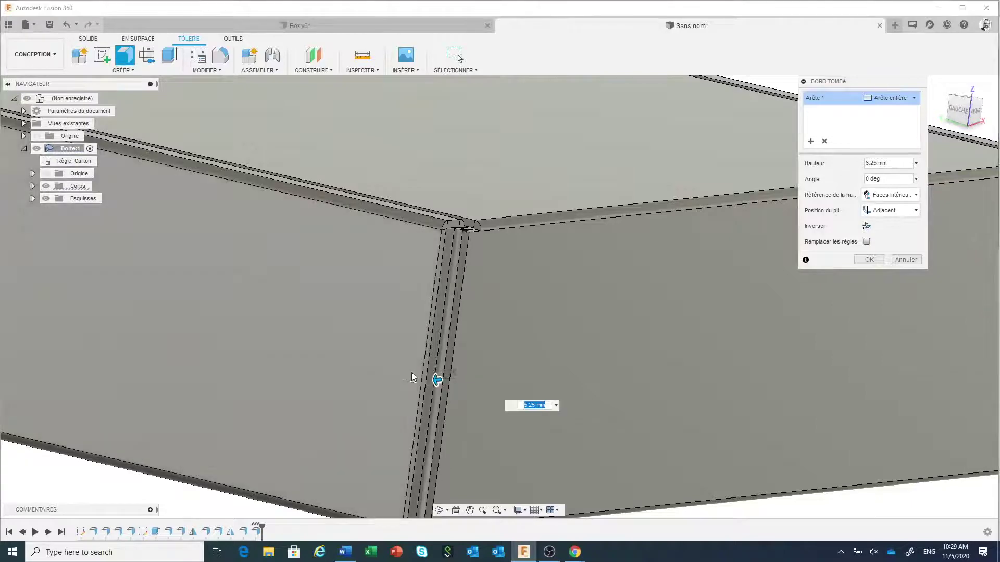
{"action": "middle_click_drag", "start_coordinate": [776, 388], "coordinate": [713, 383], "text": "shift"}
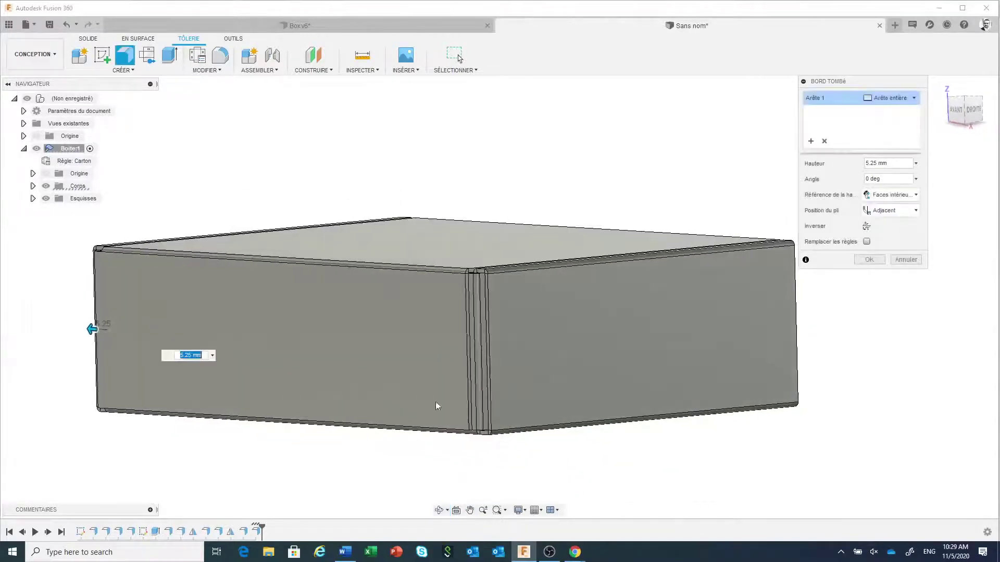
{"action": "scroll", "coordinate": [455, 408], "scroll_direction": "up", "scroll_amount": 6}
{"action": "scroll", "coordinate": [457, 412], "scroll_direction": "up", "scroll_amount": 1}
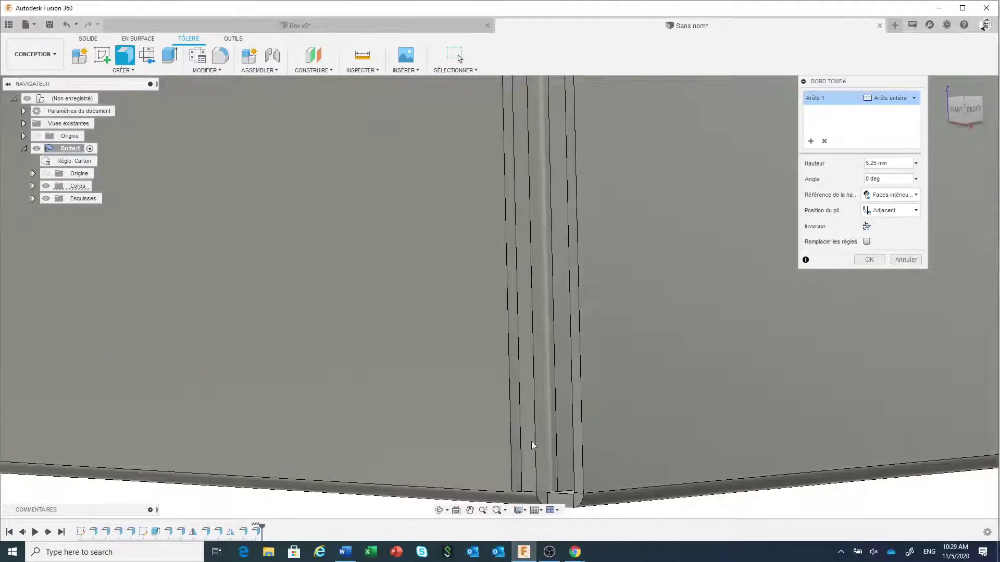
{"action": "left_click", "coordinate": [521, 443]}
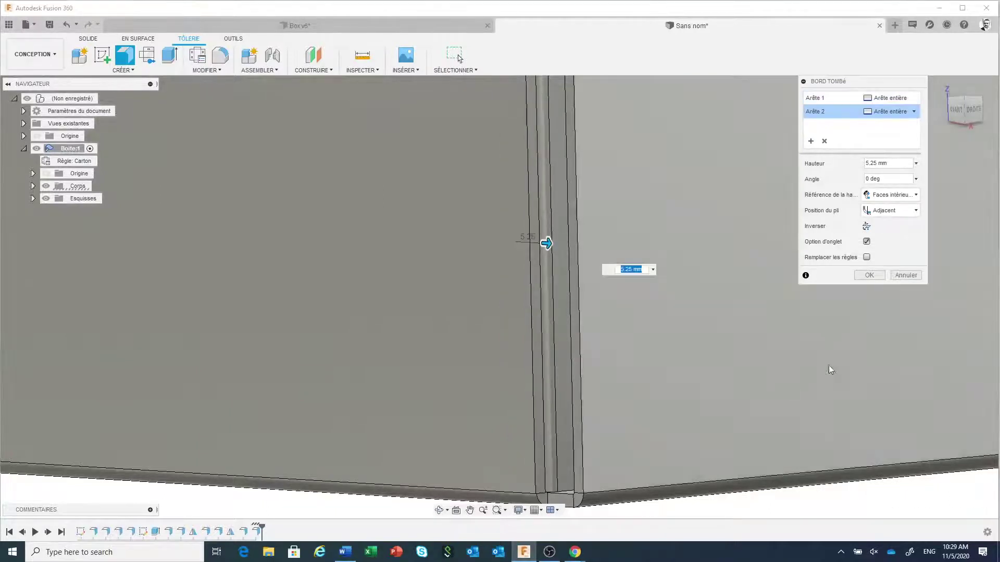
{"action": "left_click", "coordinate": [869, 274]}
Step: Start a flange on the outer vertical edge of the new front-left strip with a height of 65 mm
{"action": "scroll", "coordinate": [718, 365], "scroll_direction": "down", "scroll_amount": 2}
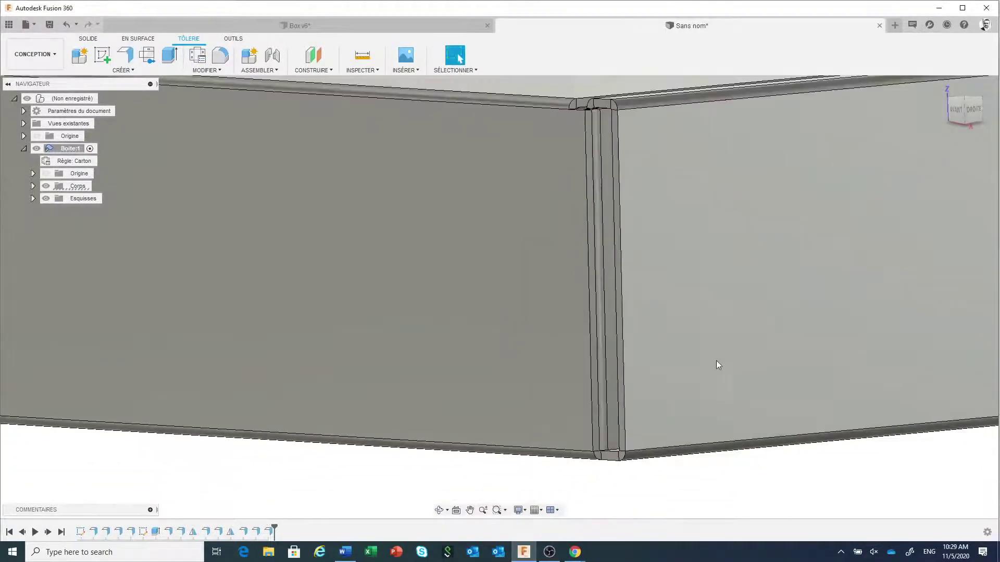
{"action": "scroll", "coordinate": [717, 361], "scroll_direction": "down", "scroll_amount": 2}
{"action": "middle_click_drag", "start_coordinate": [720, 354], "coordinate": [814, 359], "text": "shift"}
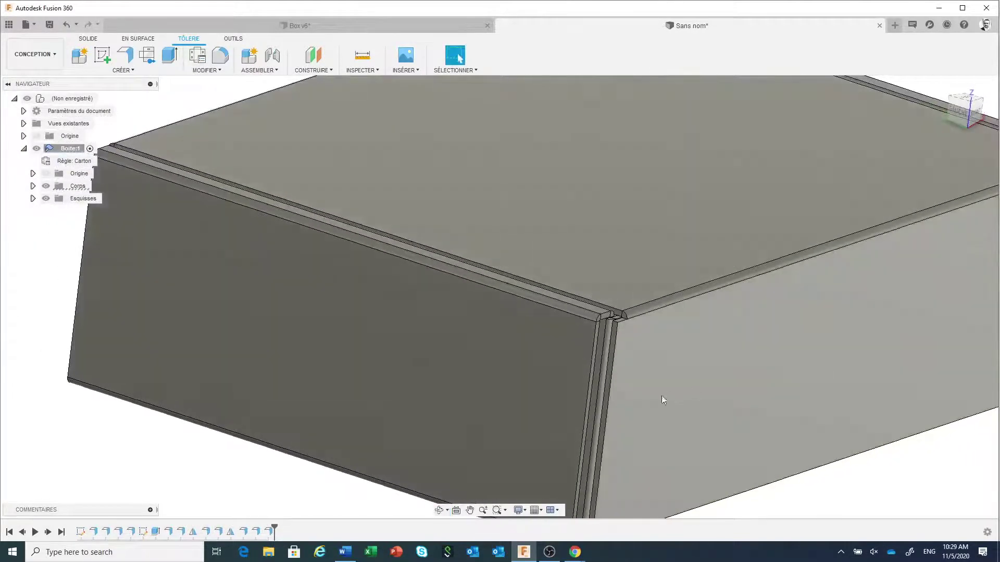
{"action": "scroll", "coordinate": [652, 398], "scroll_direction": "up", "scroll_amount": 4}
{"action": "scroll", "coordinate": [652, 399], "scroll_direction": "down", "scroll_amount": 1}
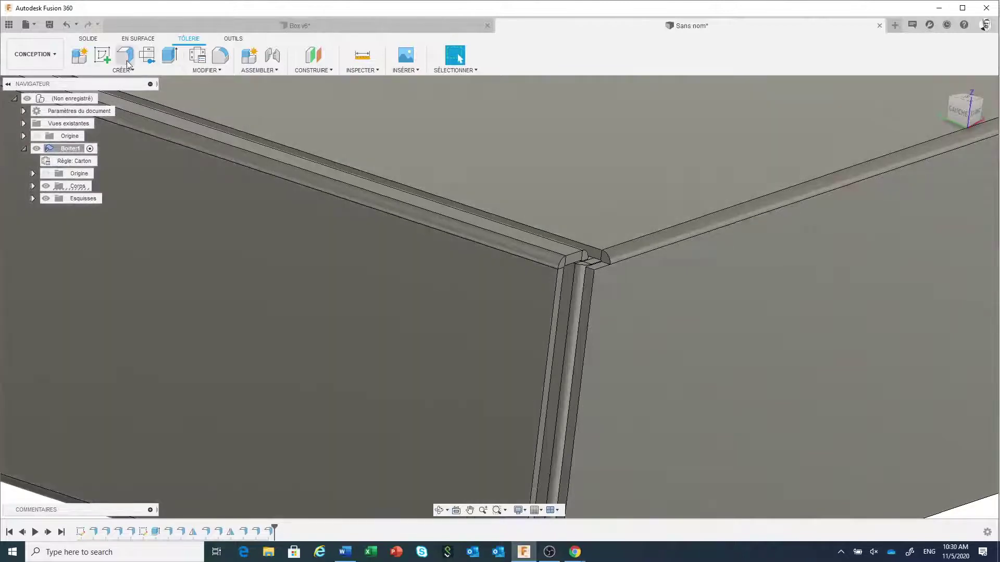
{"action": "left_click", "coordinate": [127, 62]}
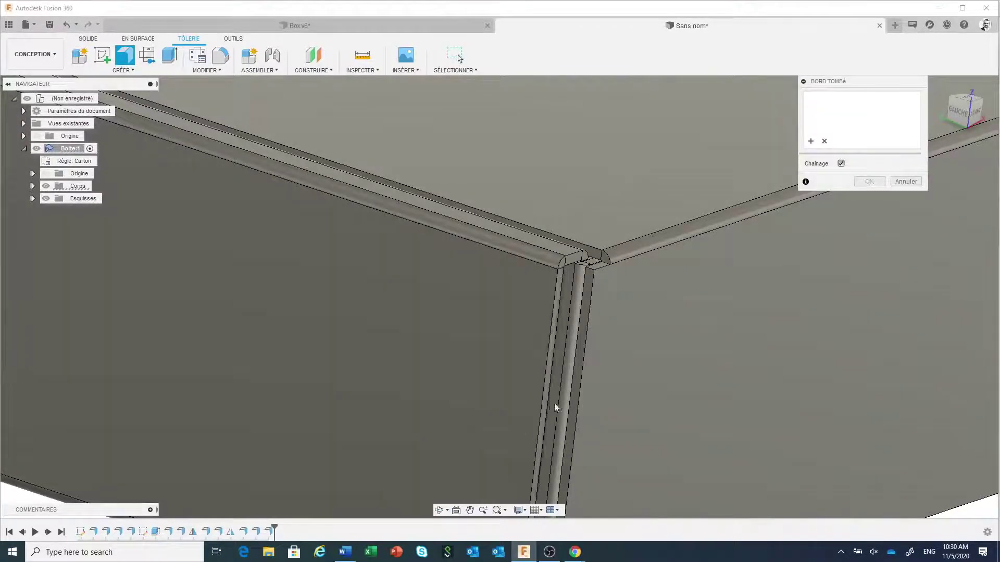
{"action": "left_click", "coordinate": [569, 410]}
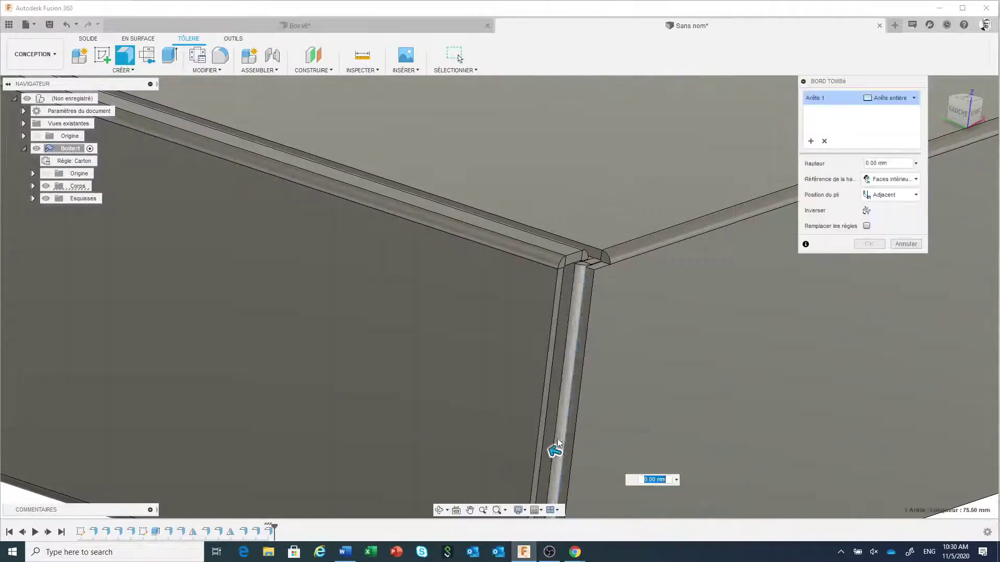
{"action": "left_click_drag", "start_coordinate": [511, 425], "coordinate": [471, 404]}
{"action": "mouse_move", "coordinate": [639, 305]}
{"action": "middle_mouse_down", "text": "shift"}
{"action": "mouse_move", "coordinate": [629, 340]}
{"action": "mouse_move", "coordinate": [642, 315]}
{"action": "middle_mouse_up", "text": "shift"}
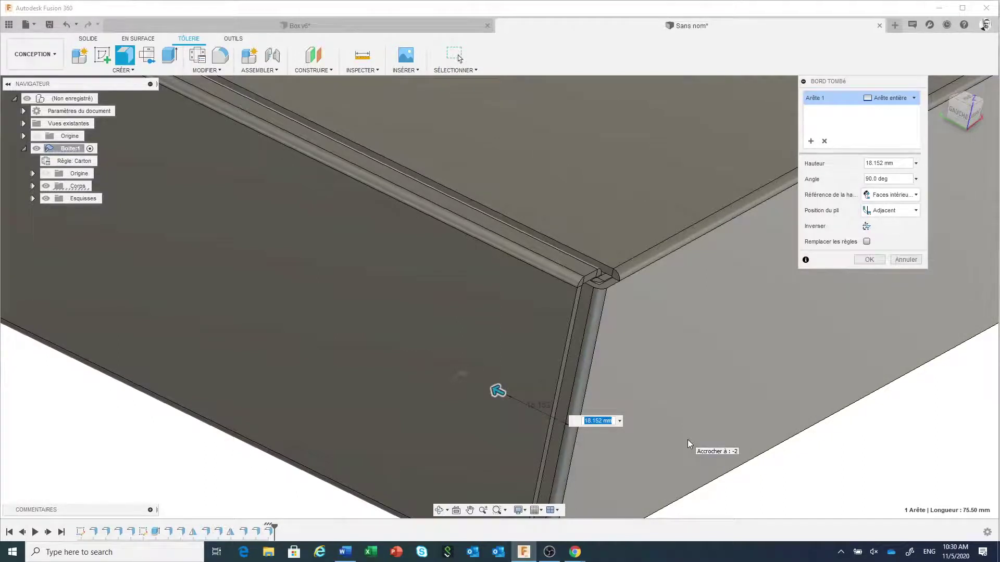
{"action": "type", "text": "65"}
Step: Include the matching edge at the front-right corner in the 65 mm flange and create both flaps
{"action": "scroll", "coordinate": [530, 409], "scroll_direction": "down", "scroll_amount": 5}
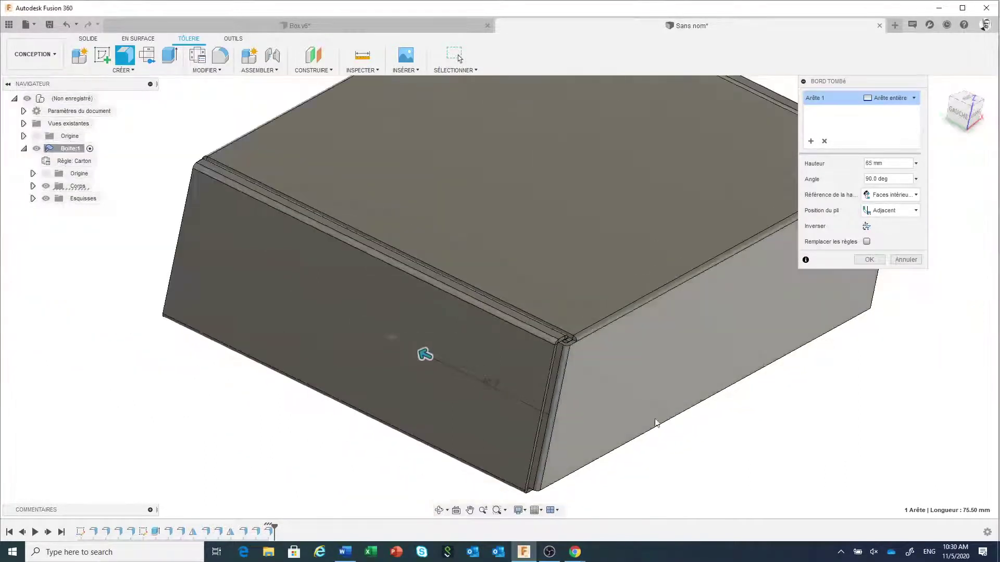
{"action": "scroll", "coordinate": [724, 442], "scroll_direction": "up", "scroll_amount": 2}
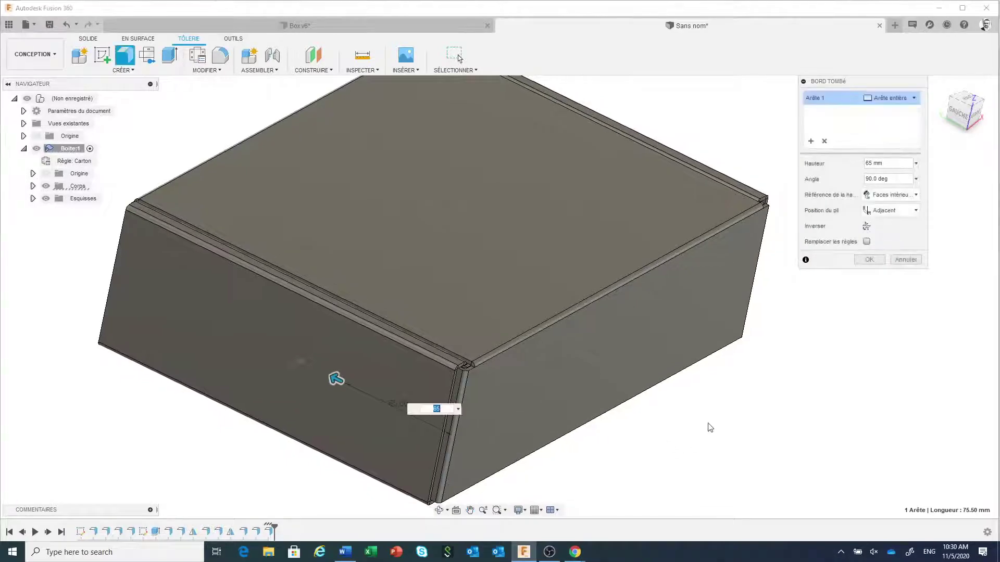
{"action": "middle_click_drag", "start_coordinate": [728, 422], "coordinate": [627, 415], "text": "shift"}
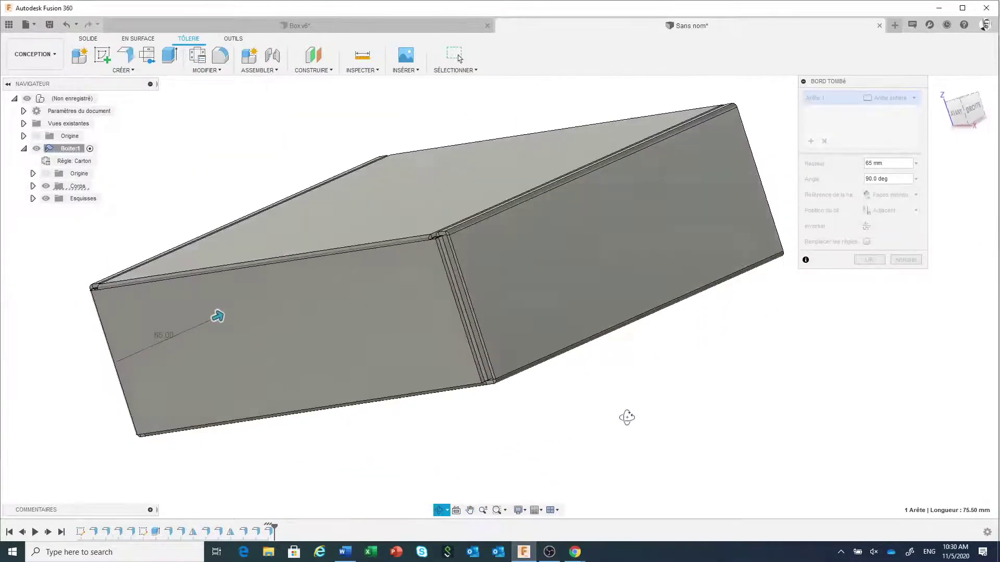
{"action": "scroll", "coordinate": [454, 330], "scroll_direction": "up", "scroll_amount": 5}
{"action": "scroll", "coordinate": [455, 330], "scroll_direction": "up", "scroll_amount": 5}
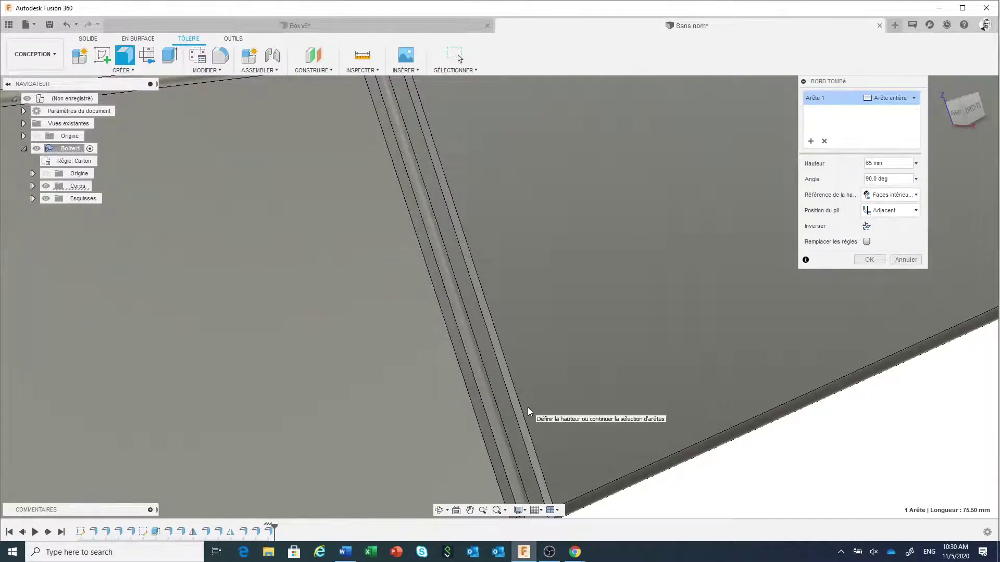
{"action": "left_click", "coordinate": [493, 430]}
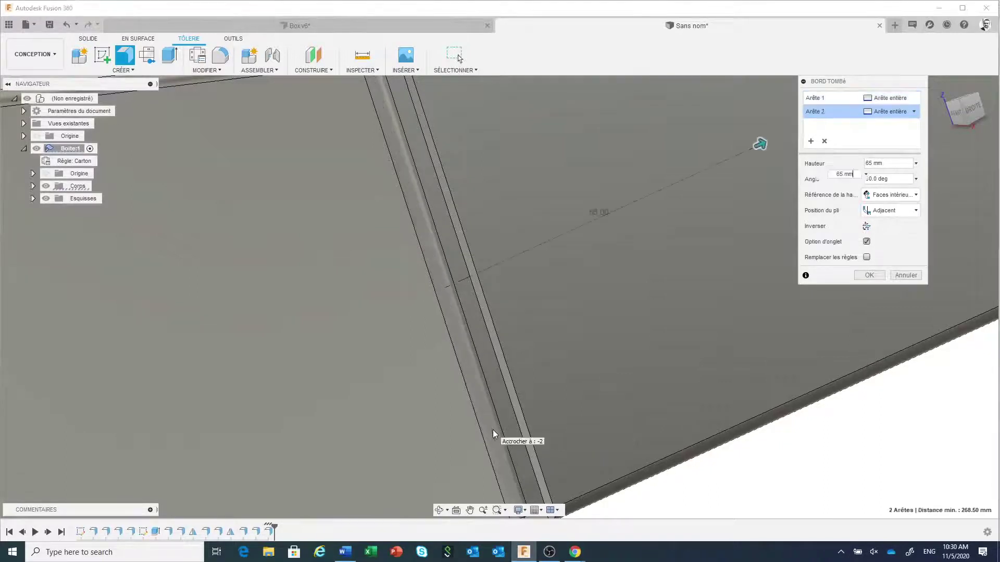
{"action": "left_click", "coordinate": [868, 275]}
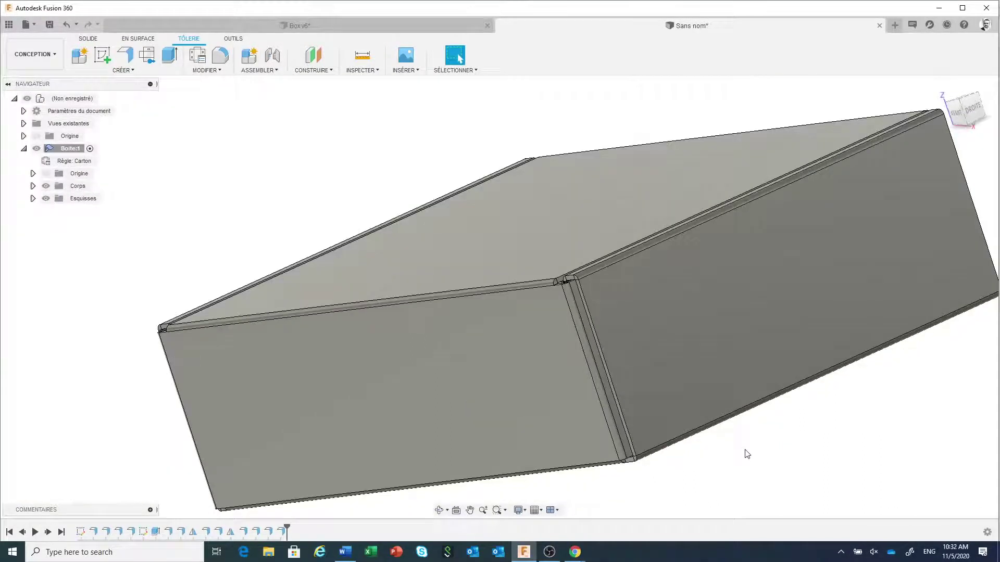
Step: Inspect the box from below and the front, and examine the folded reference model in the Box v6 document
{"action": "middle_click_drag", "start_coordinate": [747, 454], "coordinate": [795, 422], "text": "shift"}
{"action": "scroll", "coordinate": [718, 432], "scroll_direction": "down", "scroll_amount": 5}
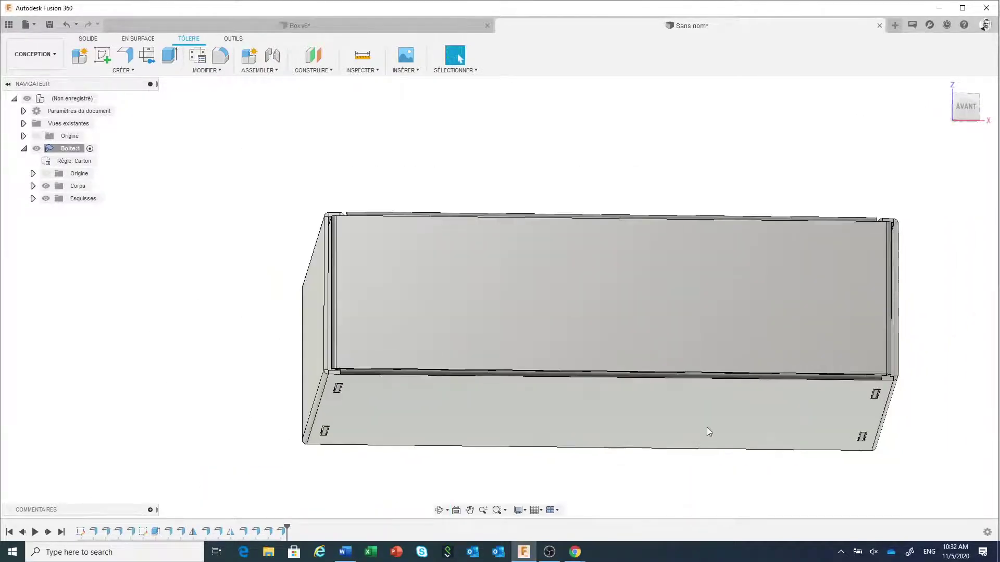
{"action": "mouse_move", "coordinate": [702, 413]}
{"action": "middle_mouse_down", "text": "shift"}
{"action": "mouse_move", "coordinate": [703, 434]}
{"action": "mouse_move", "coordinate": [698, 424]}
{"action": "mouse_move", "coordinate": [708, 424]}
{"action": "middle_mouse_up", "text": "shift"}
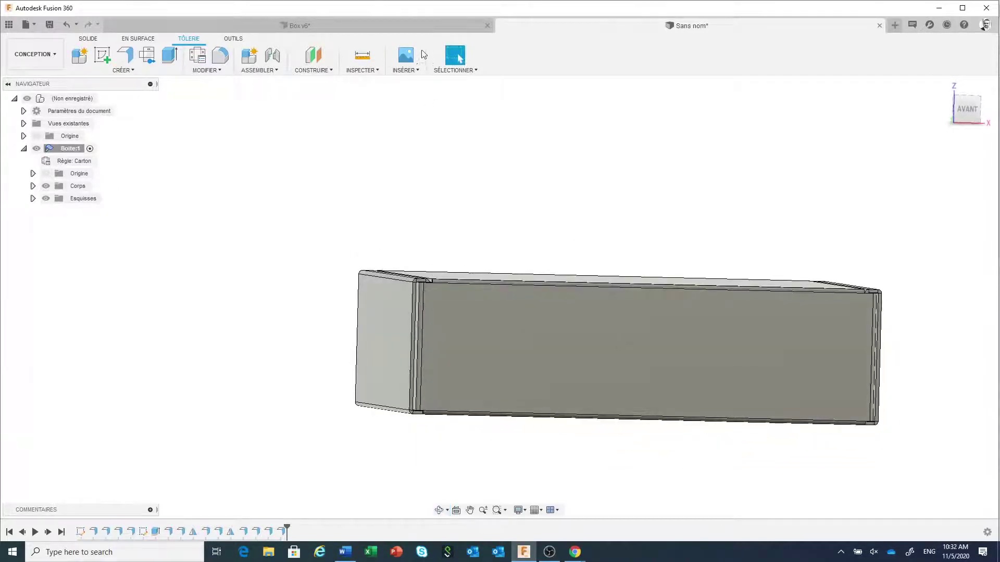
{"action": "left_click", "coordinate": [416, 26]}
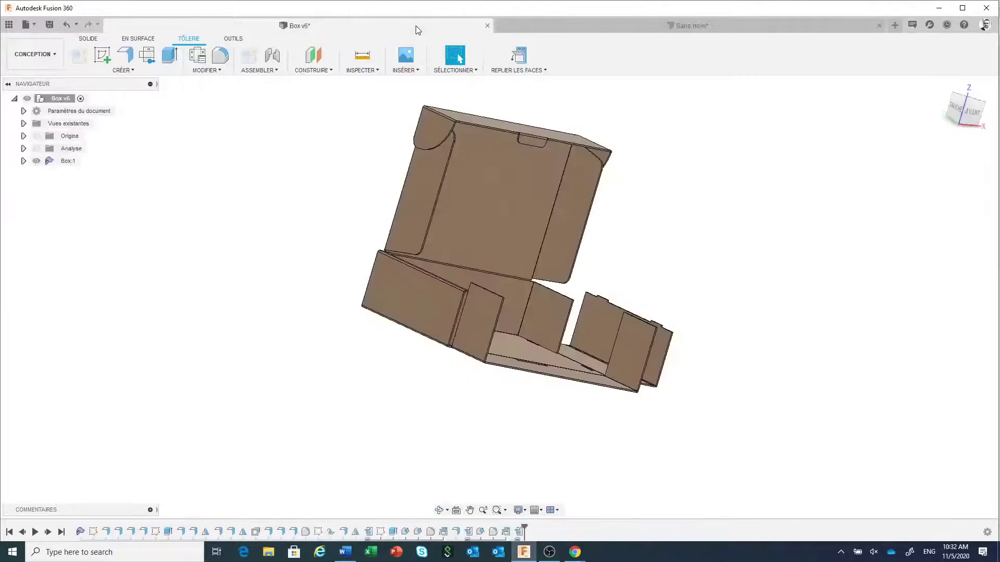
{"action": "mouse_move", "coordinate": [678, 235]}
{"action": "middle_mouse_down", "text": "shift"}
{"action": "mouse_move", "coordinate": [665, 239]}
{"action": "mouse_move", "coordinate": [671, 216]}
{"action": "mouse_move", "coordinate": [661, 235]}
{"action": "mouse_move", "coordinate": [679, 236]}
{"action": "mouse_move", "coordinate": [661, 225]}
{"action": "mouse_move", "coordinate": [682, 239]}
{"action": "middle_mouse_up", "text": "shift"}
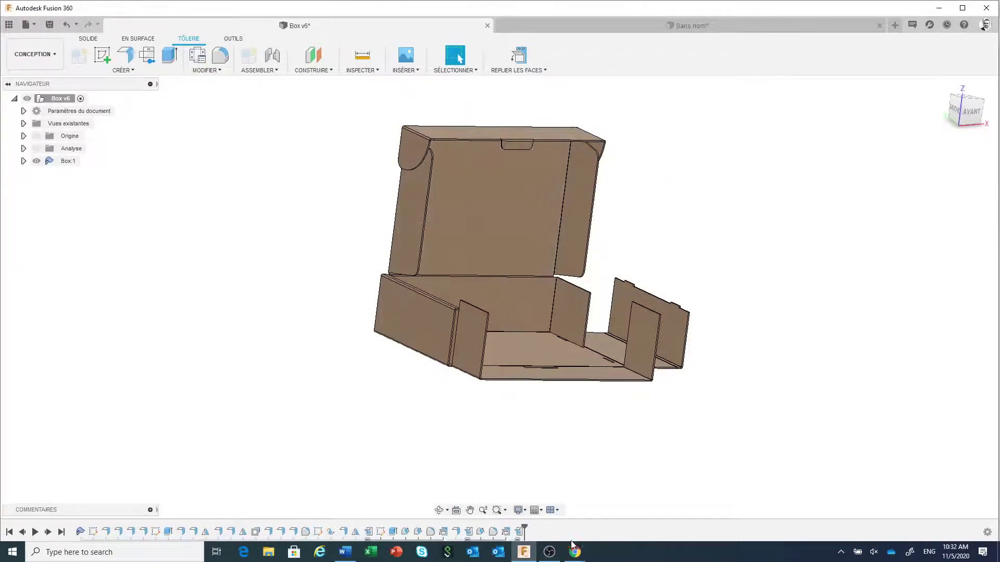
{"action": "left_click", "coordinate": [527, 553]}
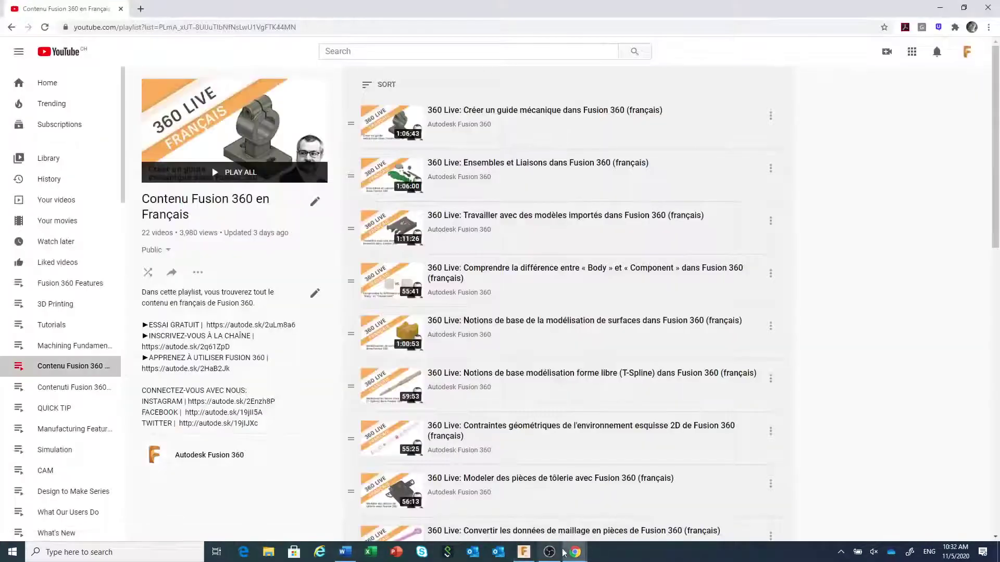
{"action": "left_click", "coordinate": [549, 552]}
{"action": "mouse_move", "coordinate": [559, 557]}
{"action": "left_click", "coordinate": [523, 552]}
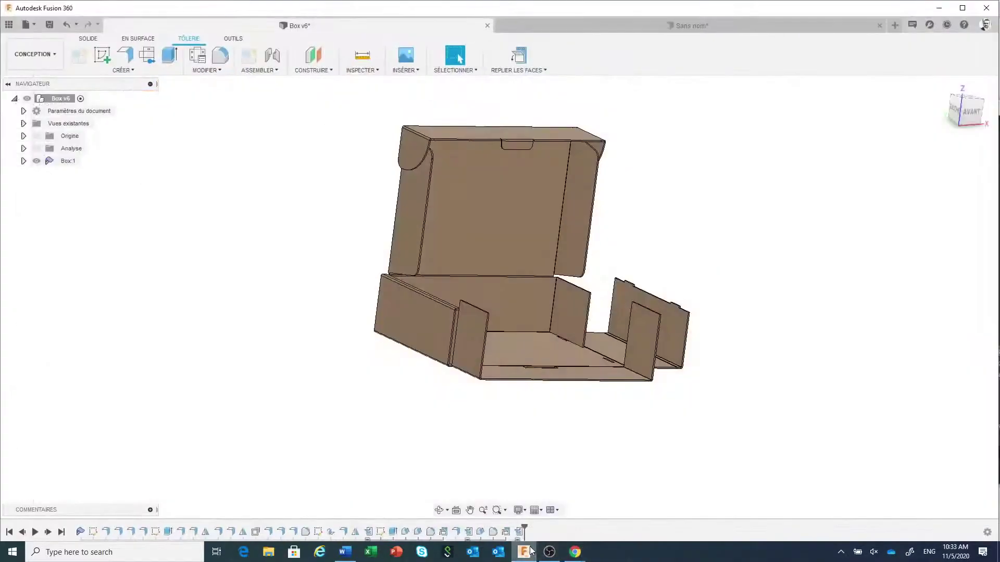
Step: Return to the unsaved box document and examine its front-left corner
{"action": "left_click", "coordinate": [636, 26]}
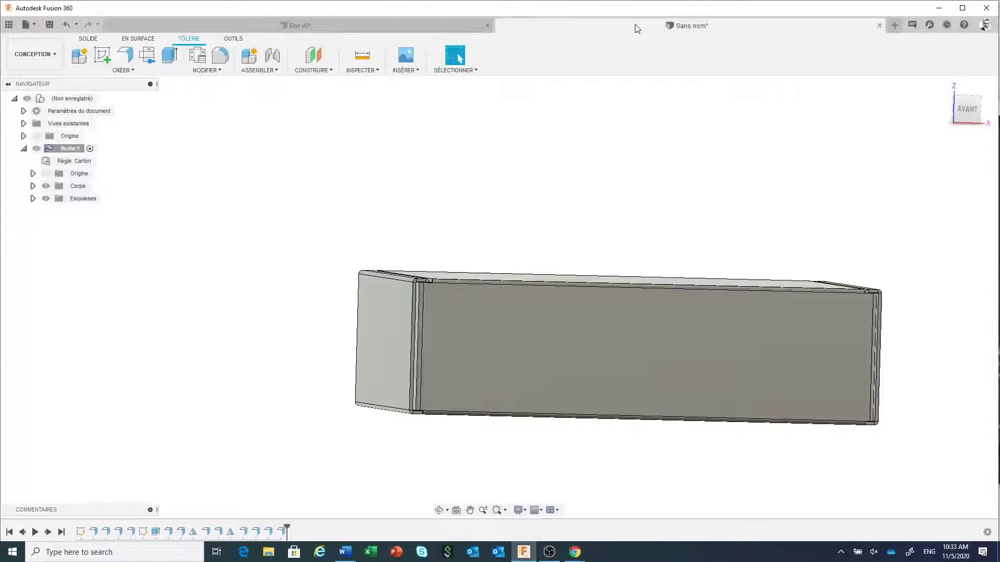
{"action": "scroll", "coordinate": [442, 299], "scroll_direction": "up", "scroll_amount": 3}
{"action": "scroll", "coordinate": [452, 289], "scroll_direction": "down", "scroll_amount": 3}
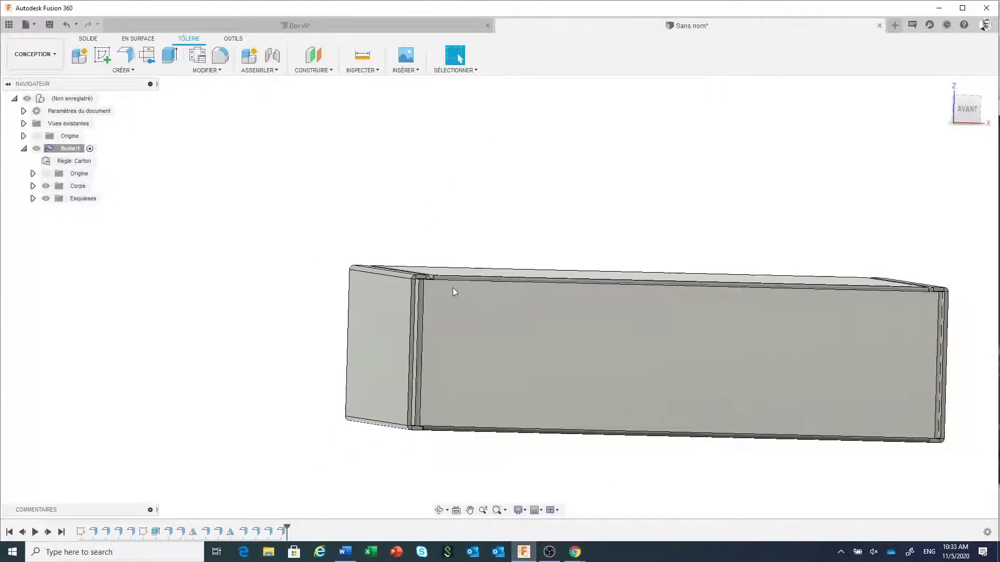
{"action": "middle_click_drag", "start_coordinate": [520, 342], "coordinate": [510, 320], "text": "shift"}
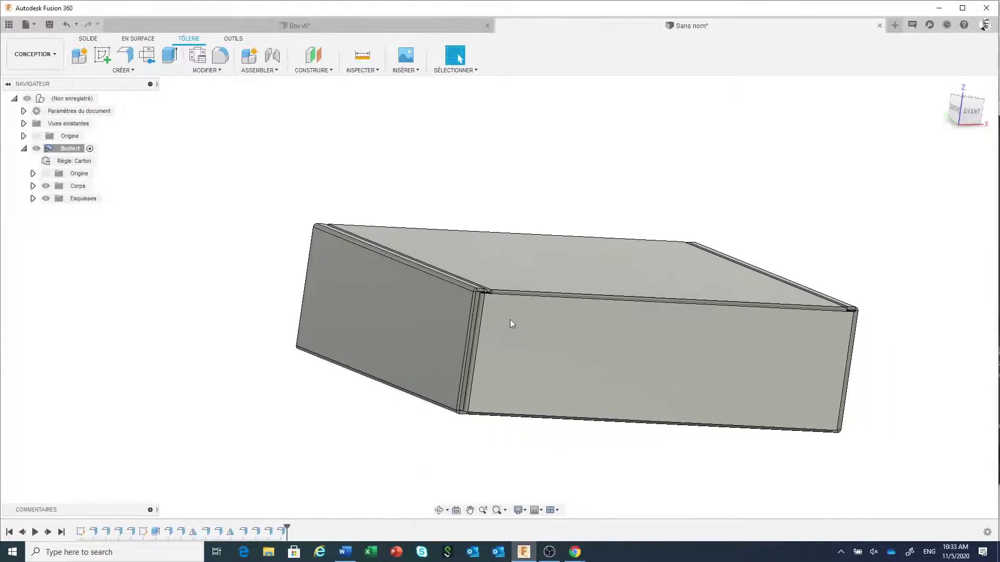
Step: Compare the unsaved box with the open Box v6 reference and examine the lid's front-left corner
{"action": "scroll", "coordinate": [503, 311], "scroll_direction": "up", "scroll_amount": 2}
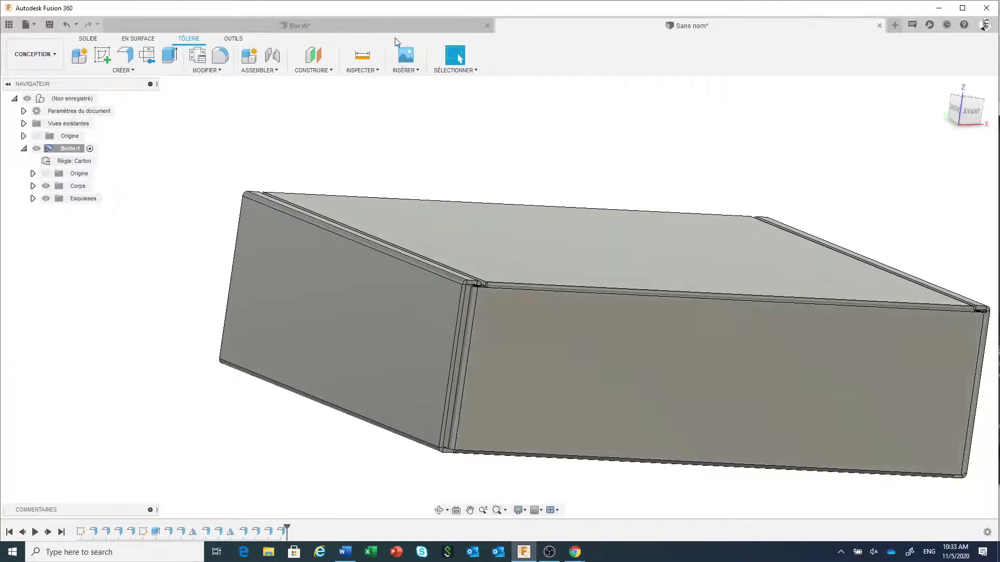
{"action": "left_click", "coordinate": [394, 24]}
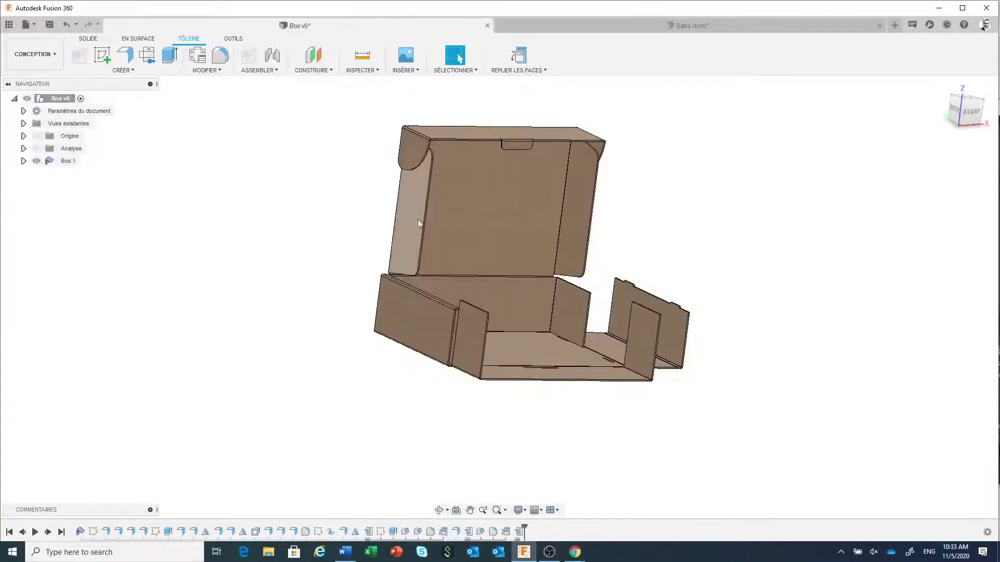
{"action": "left_click", "coordinate": [754, 29]}
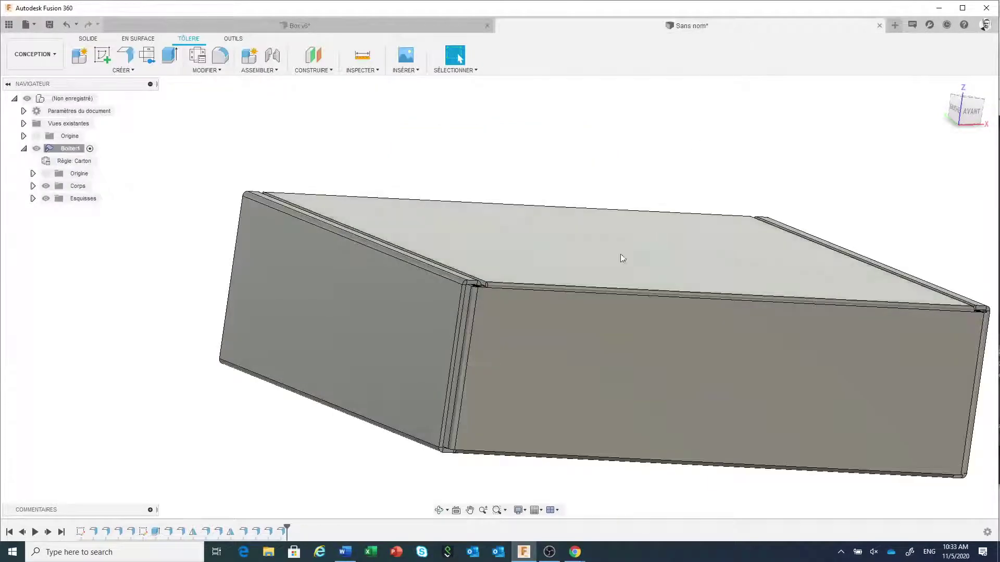
{"action": "middle_click_drag", "start_coordinate": [552, 293], "coordinate": [511, 297], "text": "shift"}
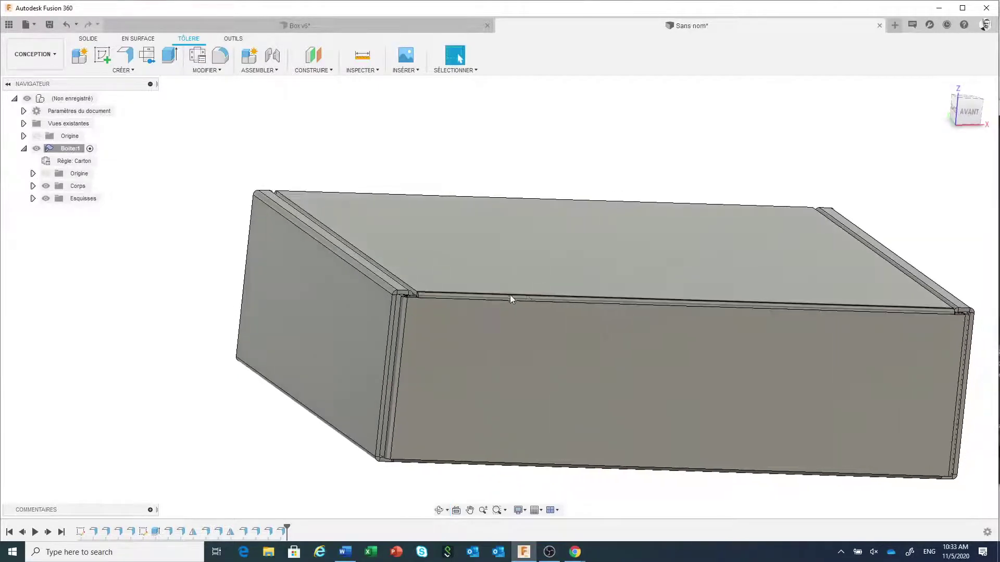
{"action": "scroll", "coordinate": [454, 312], "scroll_direction": "up", "scroll_amount": 3}
{"action": "middle_click_drag", "start_coordinate": [452, 285], "coordinate": [441, 286], "text": "shift"}
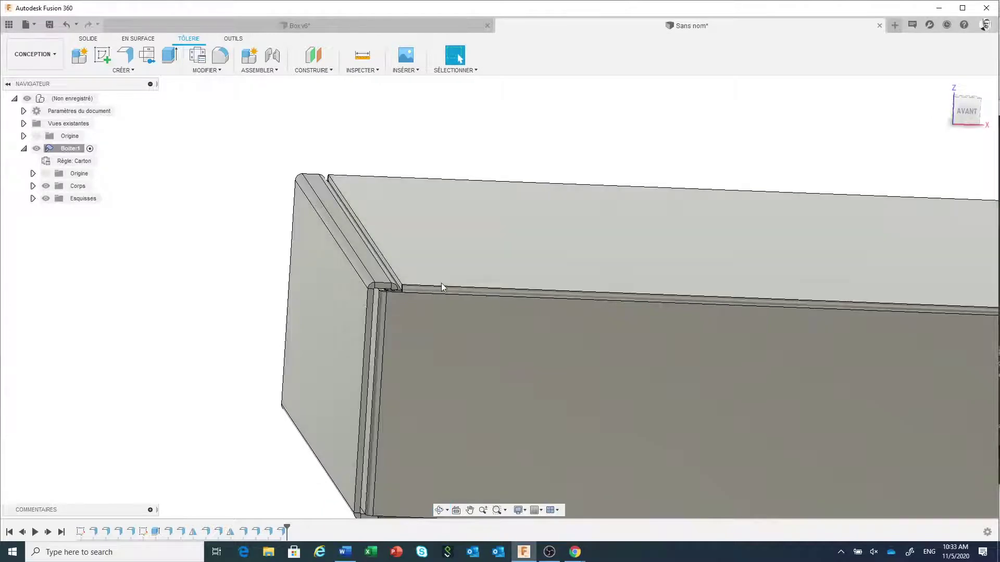
{"action": "left_click", "coordinate": [128, 62]}
{"action": "scroll", "coordinate": [357, 335], "scroll_direction": "up", "scroll_amount": 3}
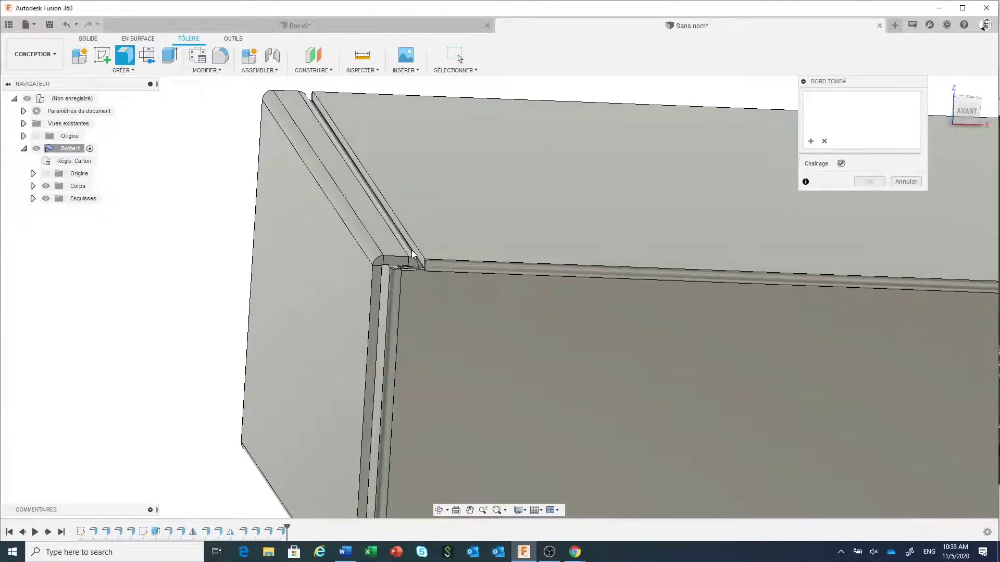
{"action": "left_click", "coordinate": [412, 251]}
{"action": "scroll", "coordinate": [412, 250], "scroll_direction": "down", "scroll_amount": 5}
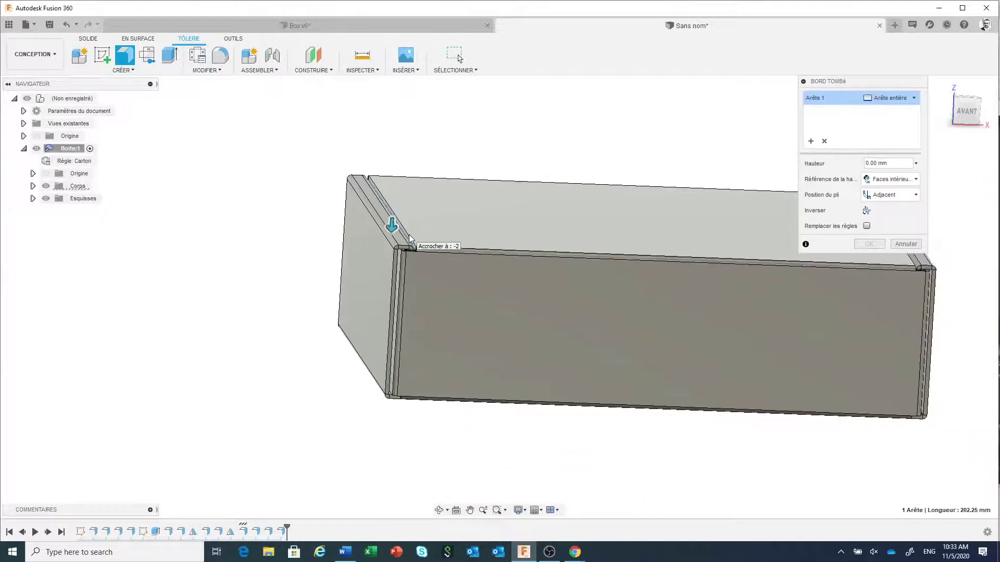
{"action": "left_click_drag", "start_coordinate": [387, 247], "coordinate": [385, 277]}
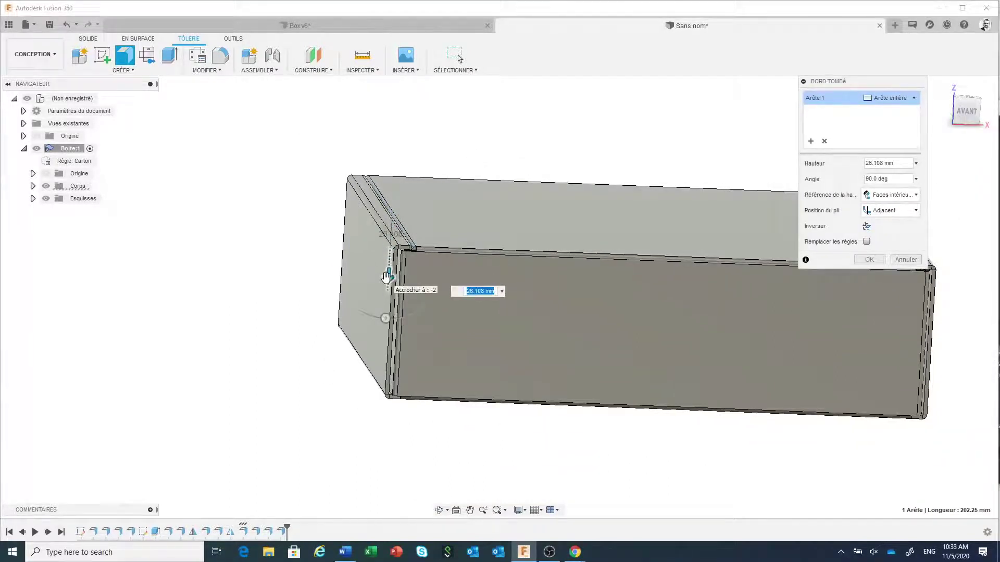
{"action": "left_click", "coordinate": [911, 261]}
{"action": "scroll", "coordinate": [452, 130], "scroll_direction": "down", "scroll_amount": 2}
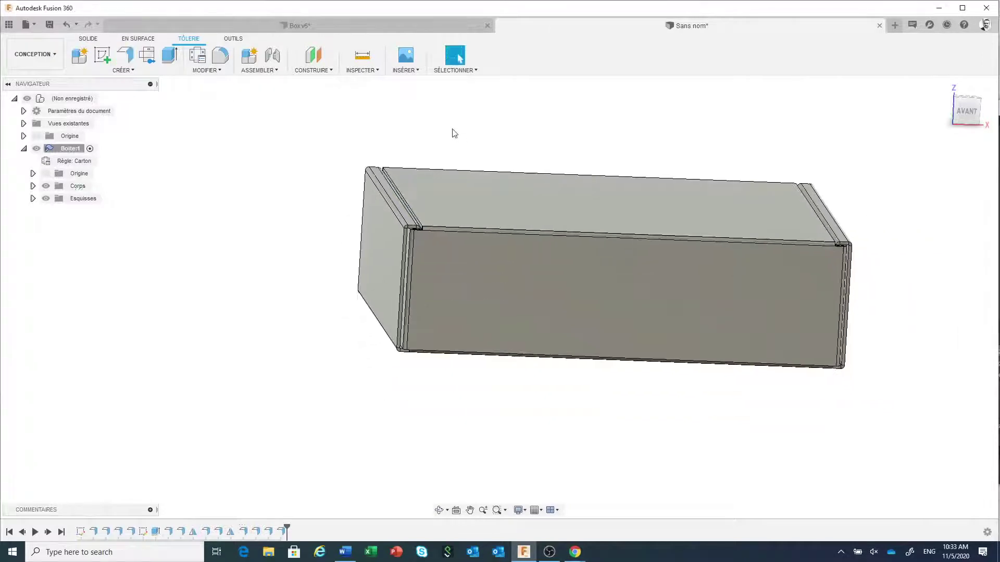
Step: Create a section analysis from the box's front face, with the cutting plane moved back into the box
{"action": "middle_click_drag", "start_coordinate": [445, 171], "coordinate": [464, 184], "text": "shift"}
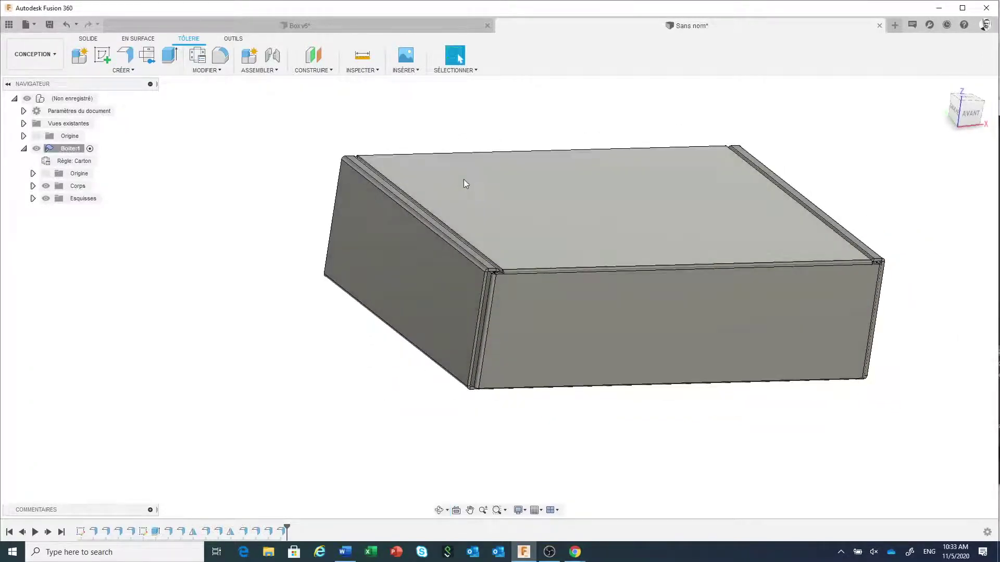
{"action": "left_click", "coordinate": [359, 72]}
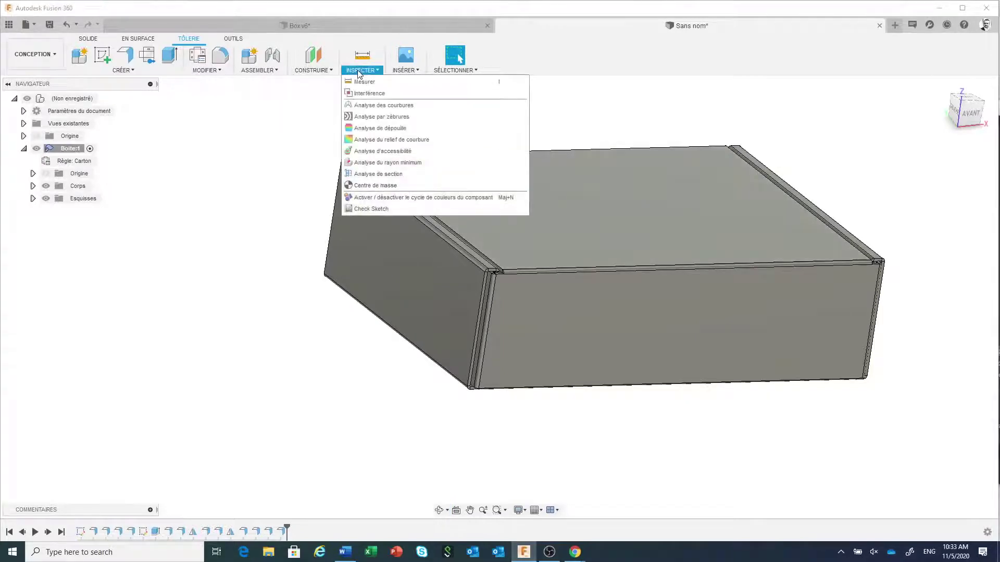
{"action": "left_click", "coordinate": [386, 173]}
{"action": "left_click", "coordinate": [572, 358]}
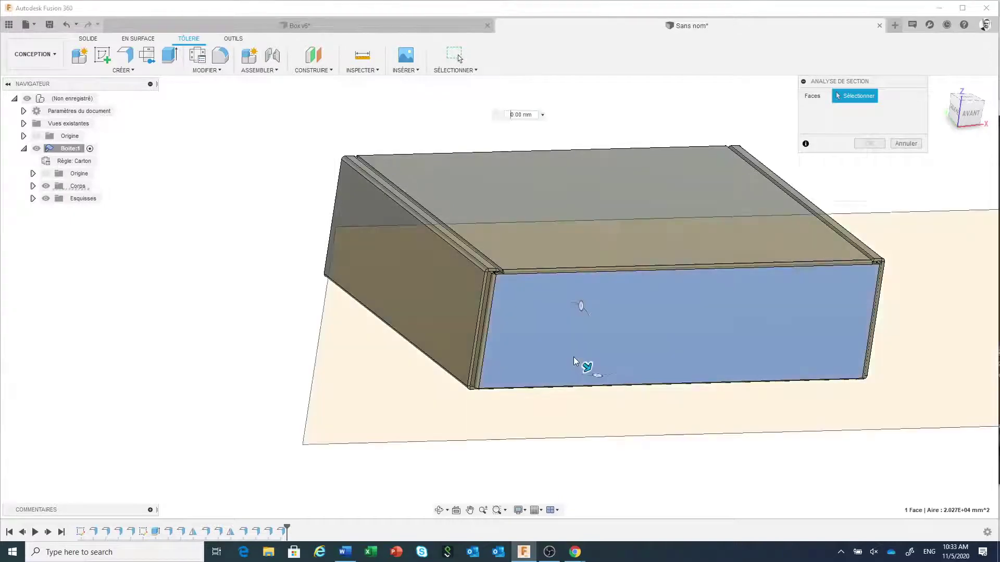
{"action": "left_click_drag", "start_coordinate": [588, 366], "coordinate": [611, 315]}
{"action": "left_click", "coordinate": [869, 192]}
{"action": "key", "text": "Escape"}
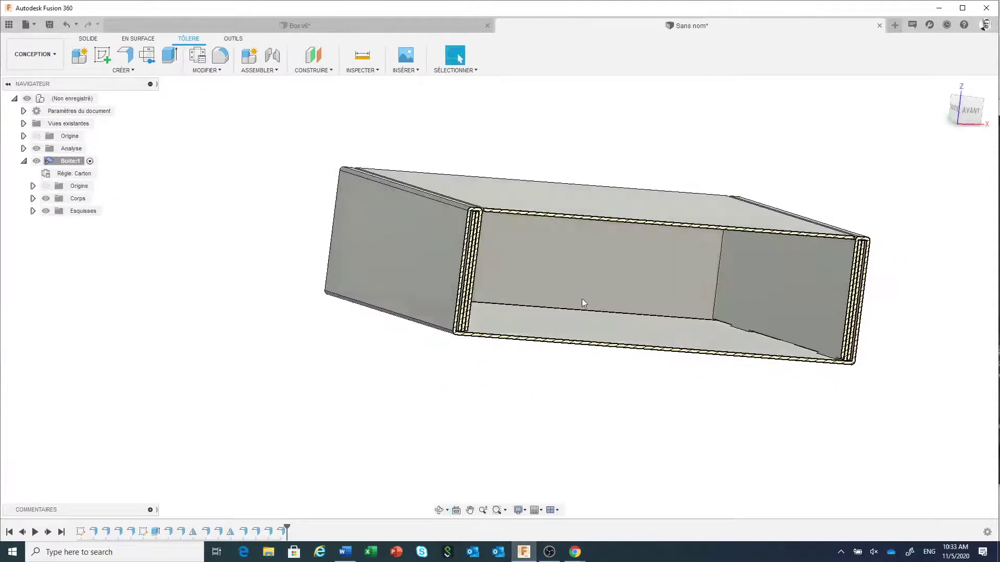
Step: Start a downward flange about 41 mm high on the lid's left side edge
{"action": "scroll", "coordinate": [521, 268], "scroll_direction": "up", "scroll_amount": 1}
{"action": "mouse_move", "coordinate": [520, 267]}
{"action": "middle_mouse_down", "text": "shift"}
{"action": "mouse_move", "coordinate": [508, 263]}
{"action": "mouse_move", "coordinate": [510, 273]}
{"action": "middle_mouse_up", "text": "shift"}
{"action": "left_click", "coordinate": [511, 273]}
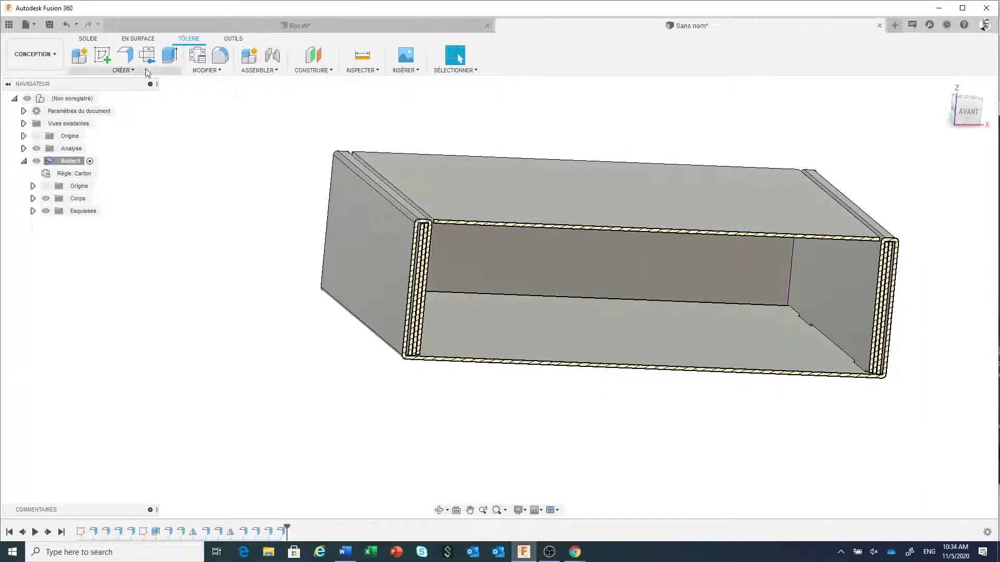
{"action": "left_click", "coordinate": [123, 57]}
{"action": "scroll", "coordinate": [442, 242], "scroll_direction": "up", "scroll_amount": 5}
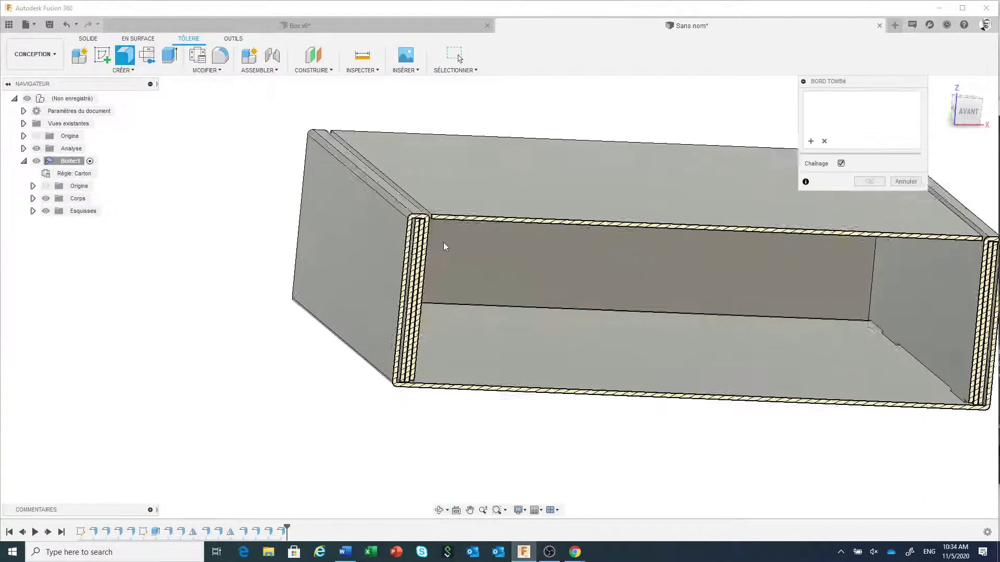
{"action": "scroll", "coordinate": [417, 202], "scroll_direction": "up", "scroll_amount": 3}
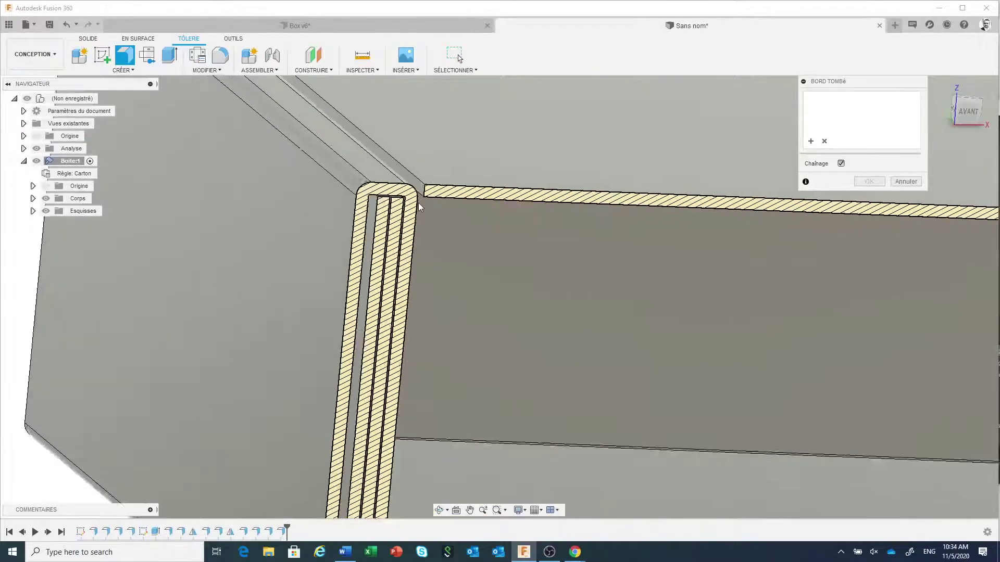
{"action": "left_click", "coordinate": [420, 194]}
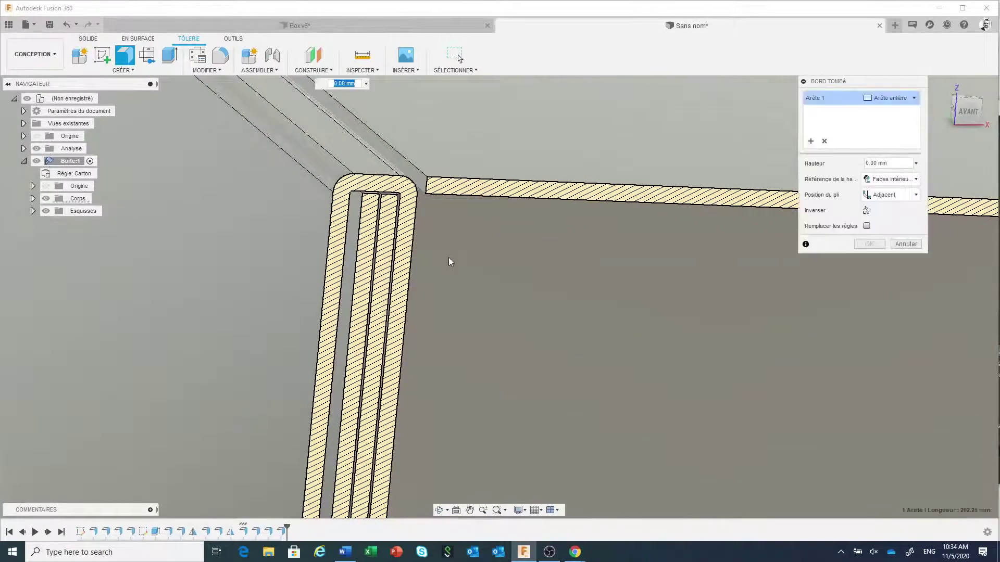
{"action": "scroll", "coordinate": [448, 257], "scroll_direction": "down", "scroll_amount": 5}
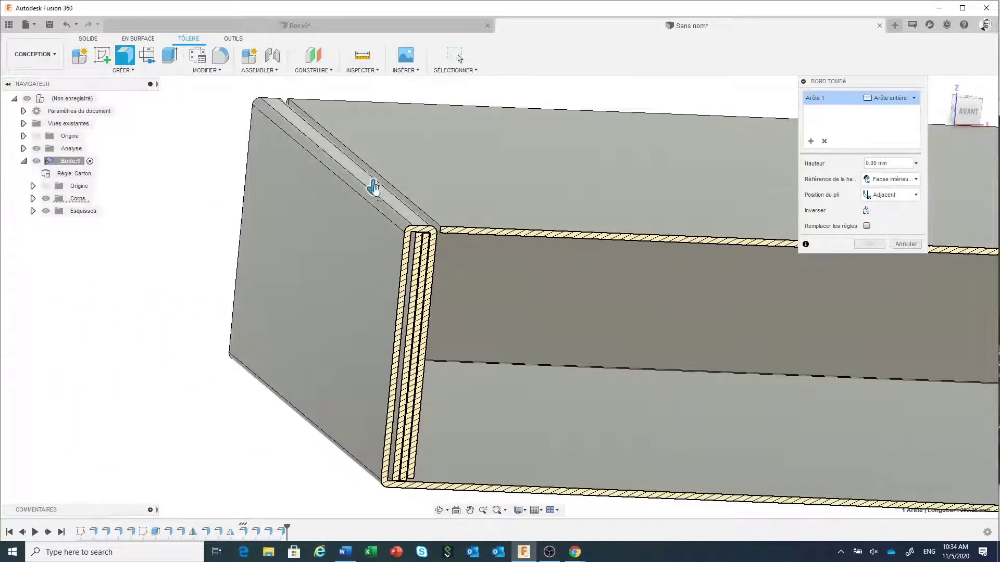
{"action": "left_click_drag", "start_coordinate": [372, 188], "coordinate": [366, 332]}
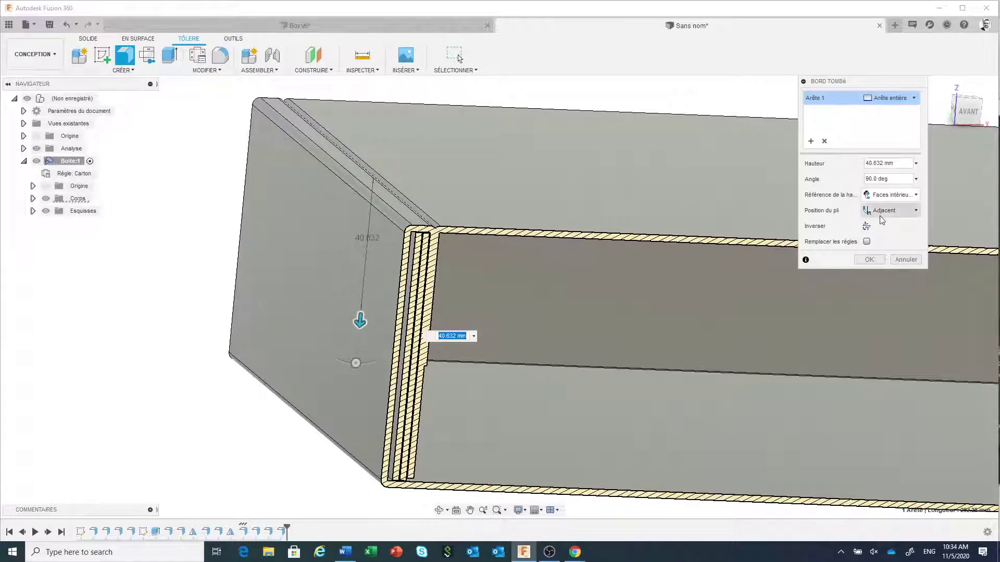
{"action": "middle_click_drag", "start_coordinate": [632, 314], "coordinate": [624, 311], "text": "shift"}
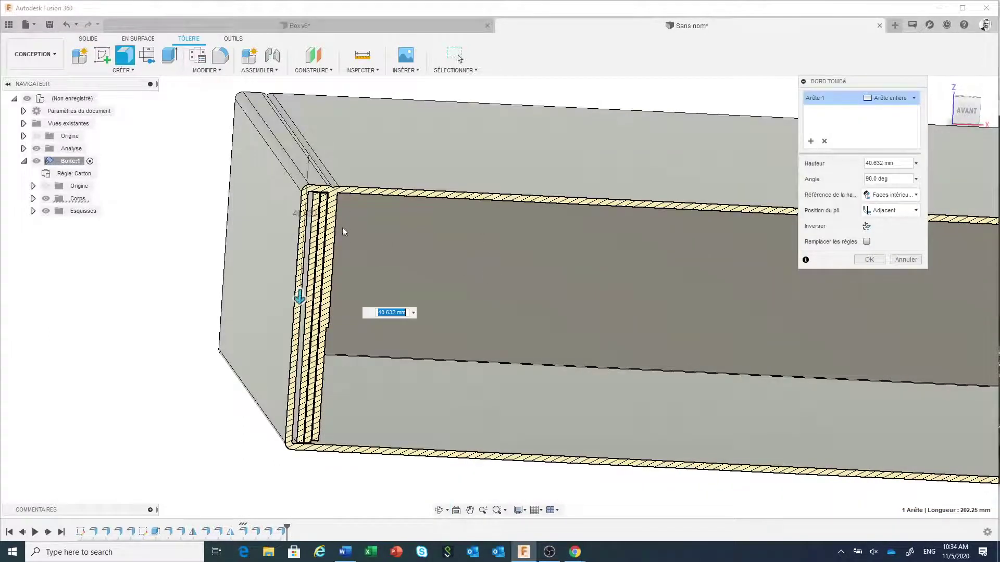
Step: Try the Extérieur bend position for the lid flange and settle on Intérieur
{"action": "left_click", "coordinate": [894, 211]}
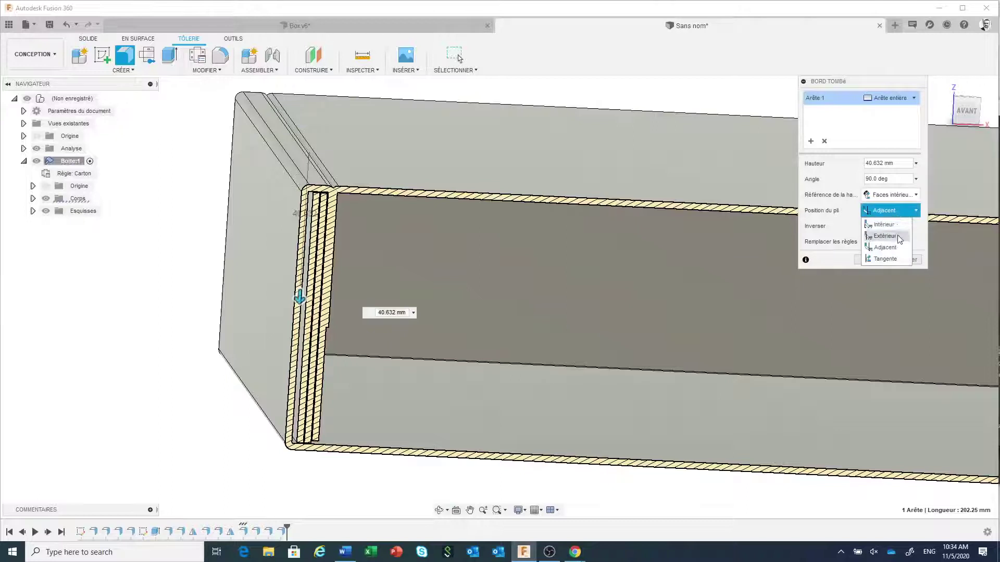
{"action": "left_click", "coordinate": [898, 237]}
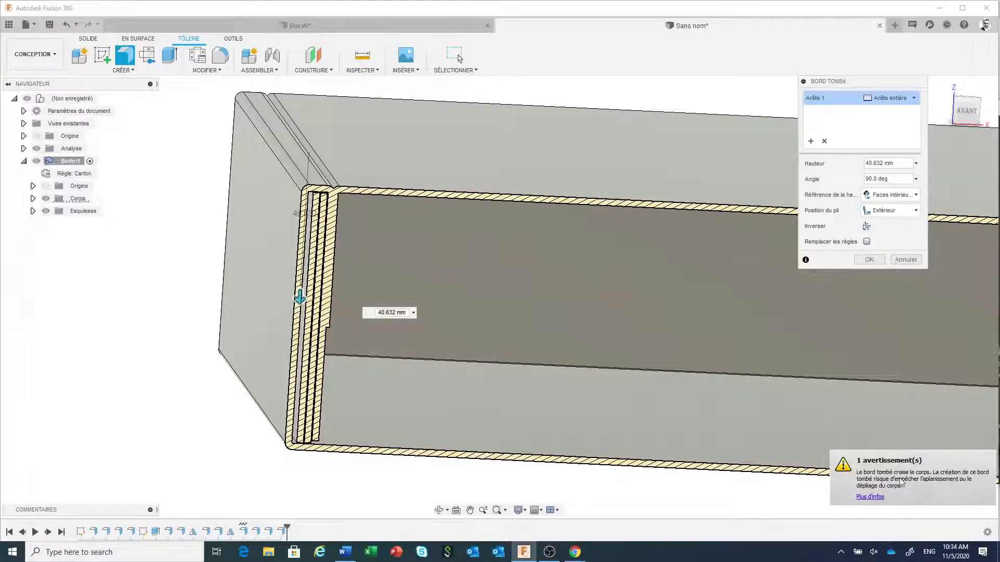
{"action": "left_click", "coordinate": [893, 211]}
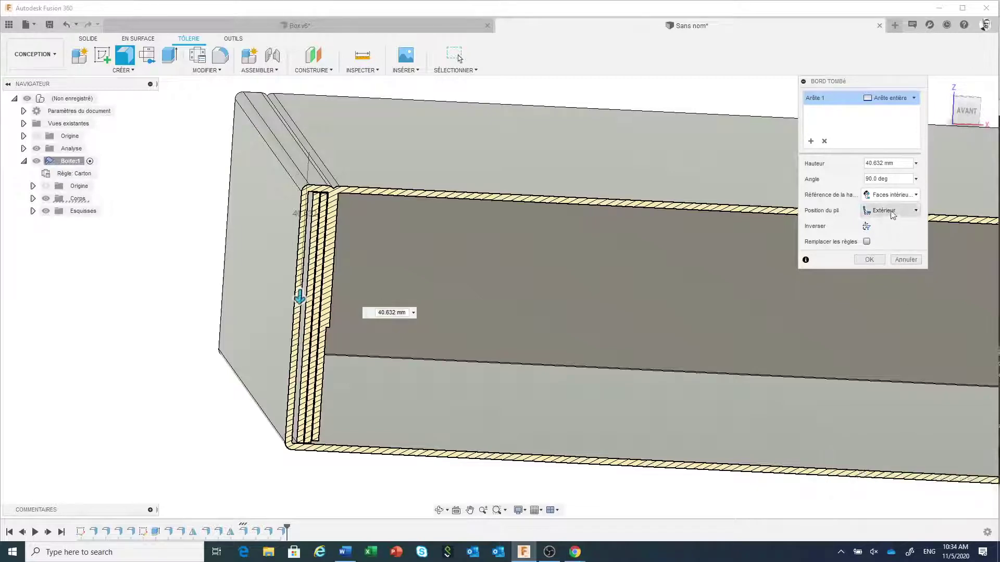
{"action": "left_click", "coordinate": [890, 224]}
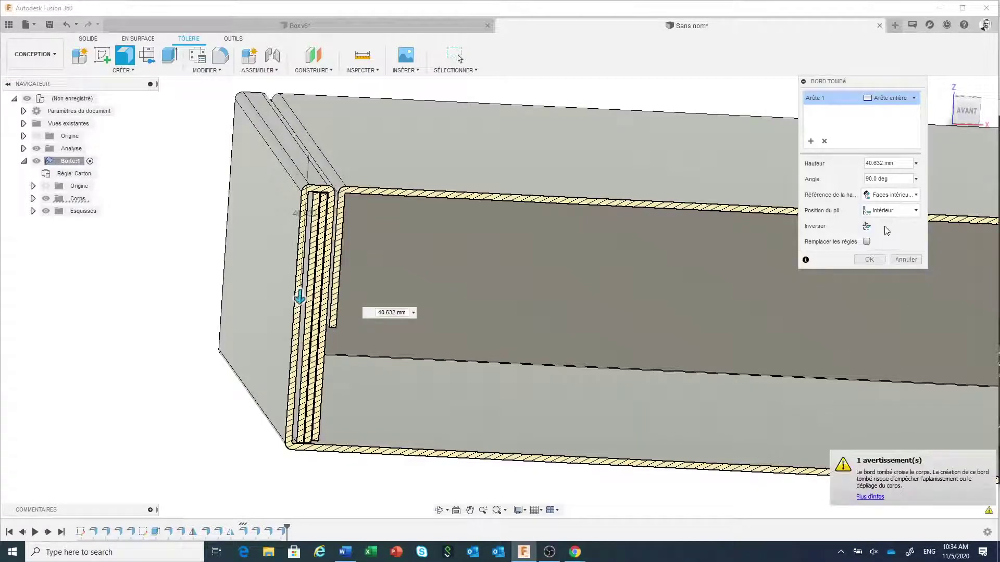
{"action": "scroll", "coordinate": [435, 290], "scroll_direction": "up", "scroll_amount": 3}
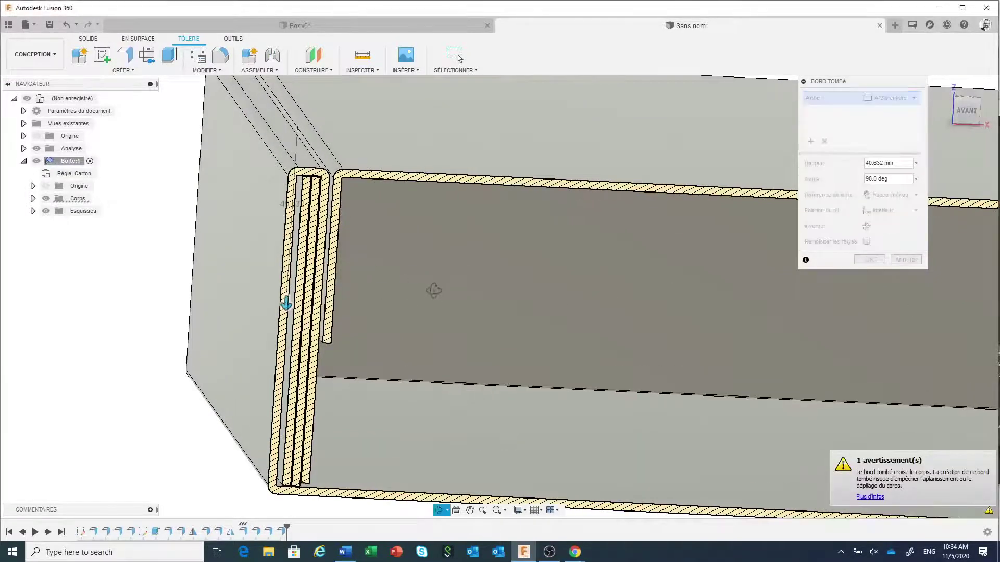
{"action": "scroll", "coordinate": [433, 289], "scroll_direction": "down", "scroll_amount": 5}
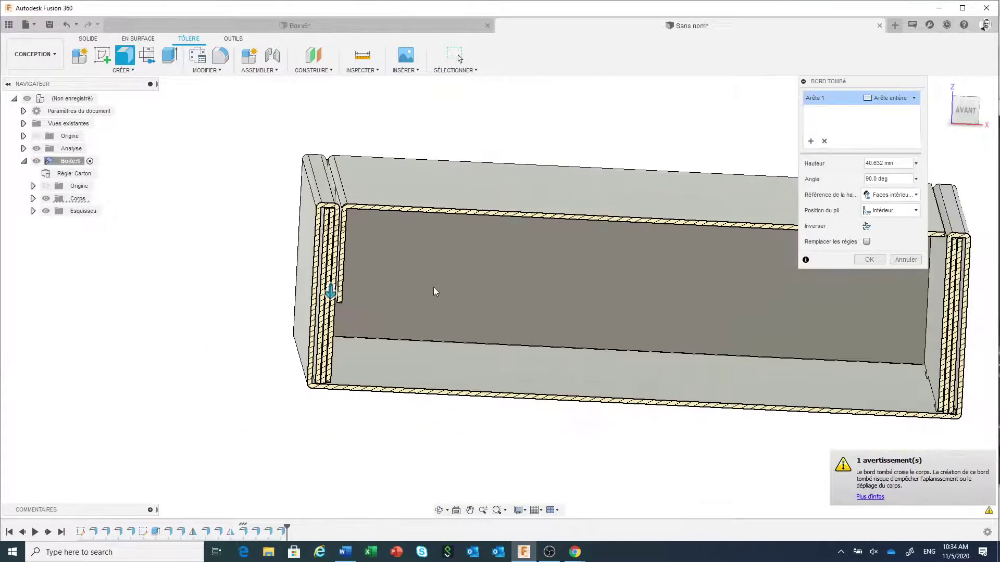
Step: Extend the lid flange toward the box bottom and set its height to 74 mm
{"action": "left_click", "coordinate": [509, 364]}
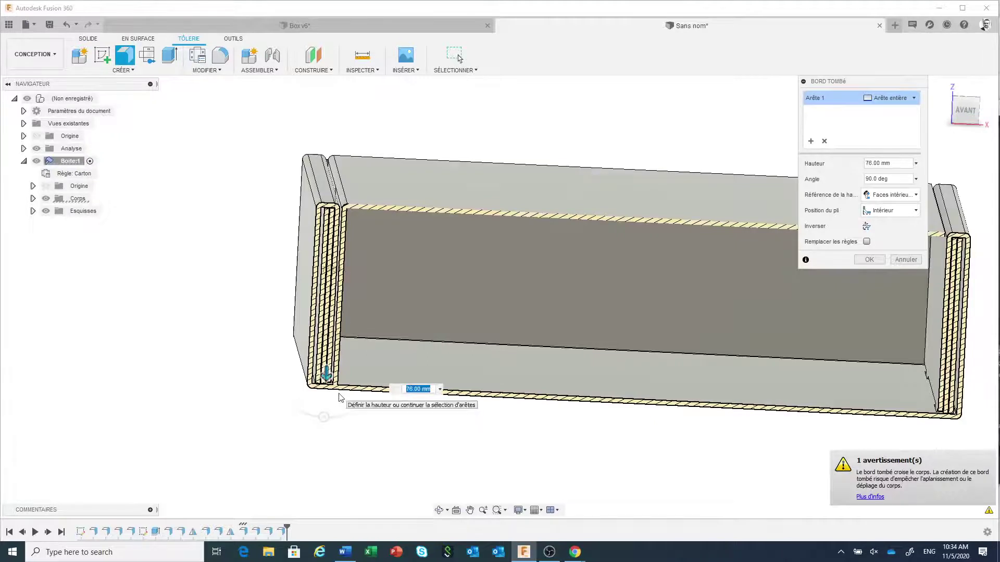
{"action": "scroll", "coordinate": [338, 396], "scroll_direction": "up", "scroll_amount": 2}
{"action": "scroll", "coordinate": [340, 397], "scroll_direction": "up", "scroll_amount": 1}
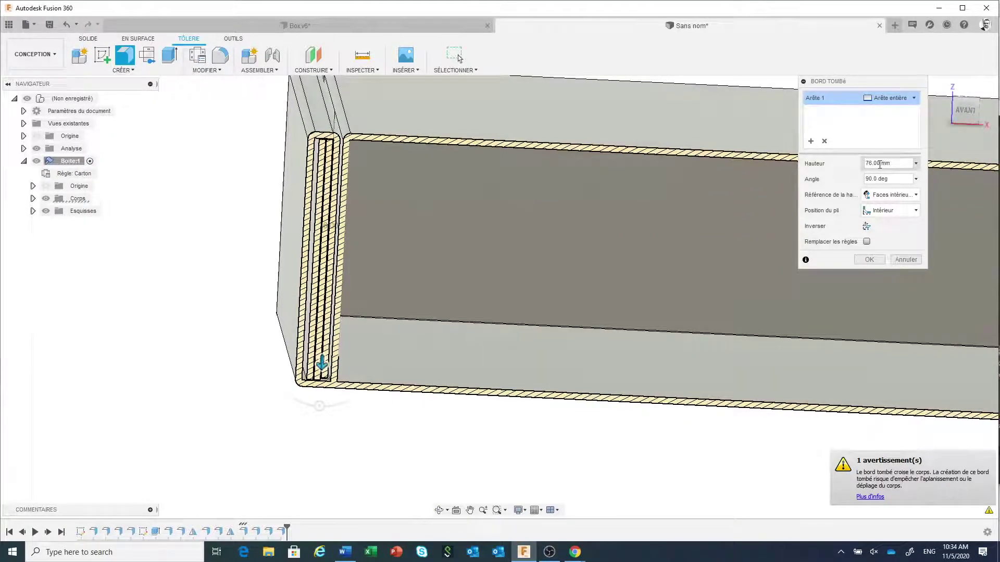
{"action": "left_click_drag", "start_coordinate": [879, 165], "coordinate": [857, 167]}
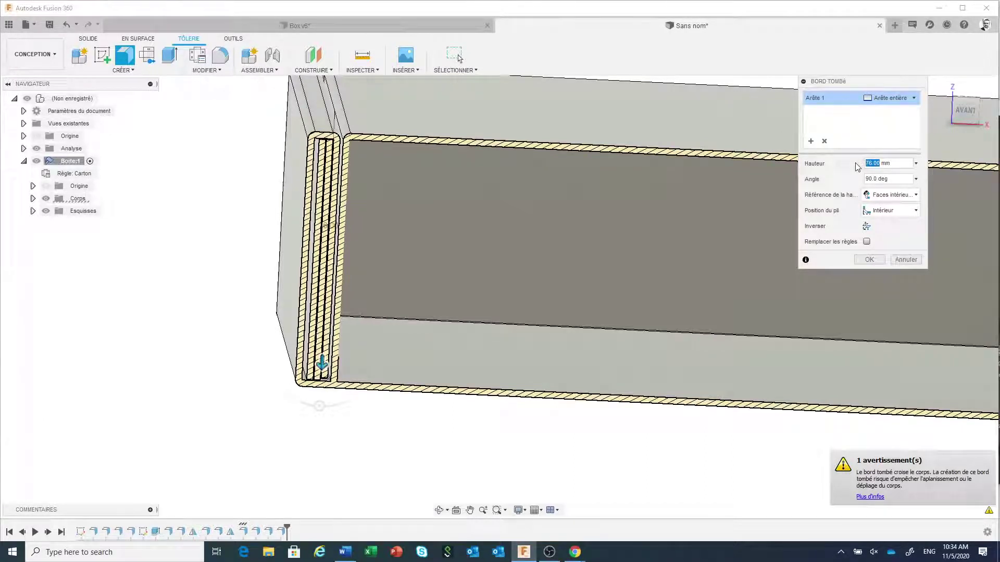
{"action": "type", "text": "714"}
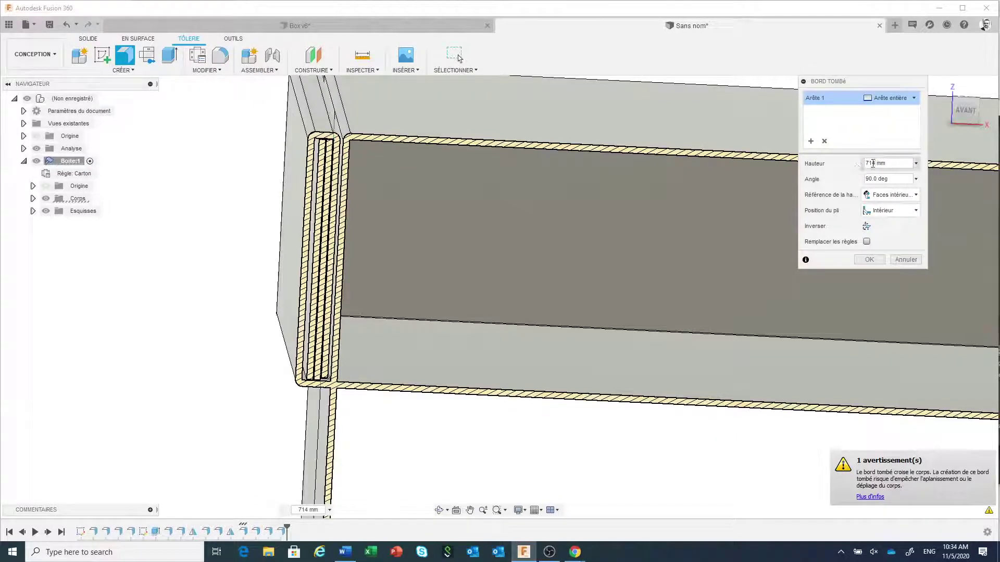
{"action": "key", "text": "BackSpace"}
{"action": "key", "text": "BackSpace"}
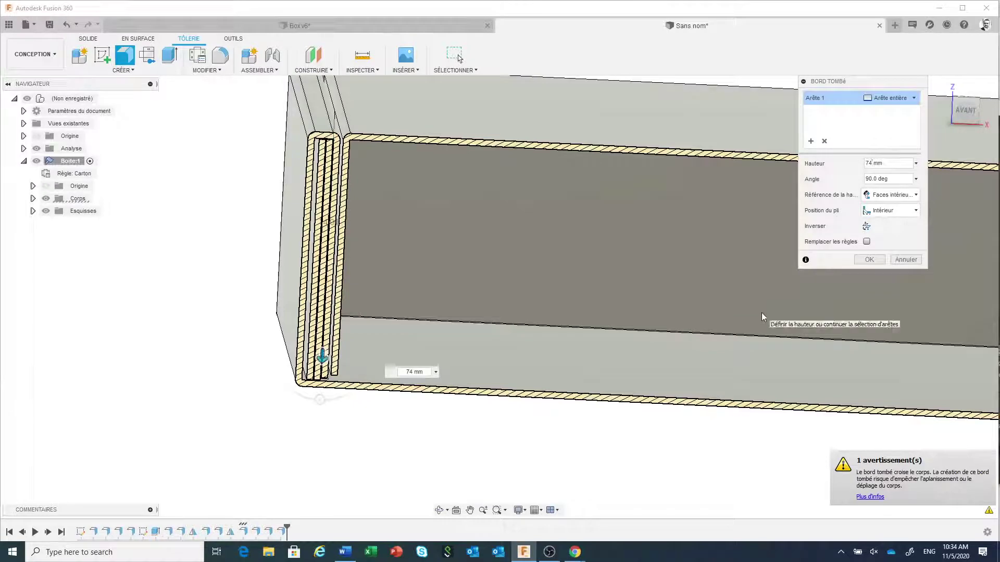
Step: Hide the section analysis and examine the flange preview at the lid's front-left corner
{"action": "scroll", "coordinate": [688, 318], "scroll_direction": "down", "scroll_amount": 2}
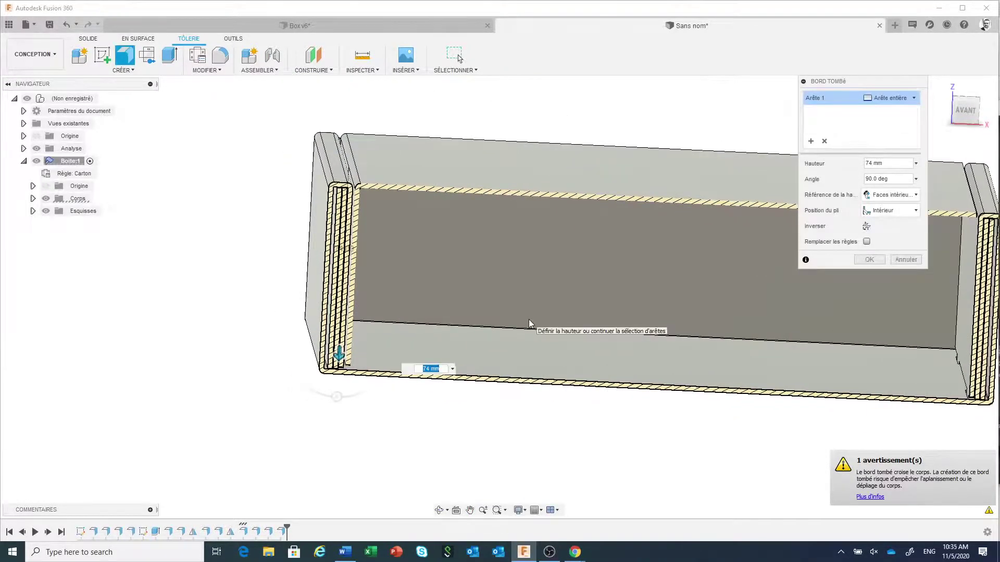
{"action": "middle_click_drag", "start_coordinate": [529, 320], "coordinate": [551, 341], "text": "shift"}
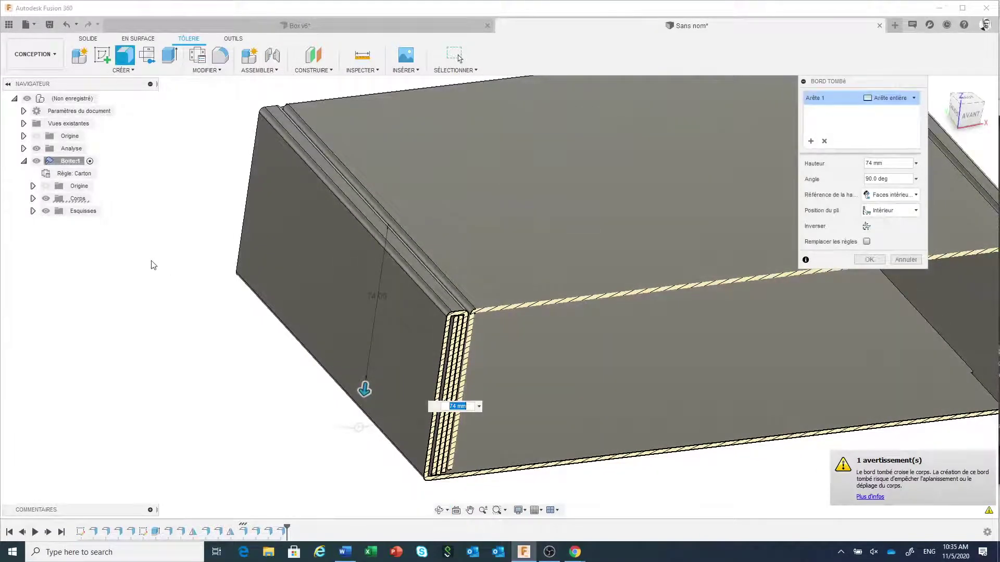
{"action": "left_click", "coordinate": [36, 149]}
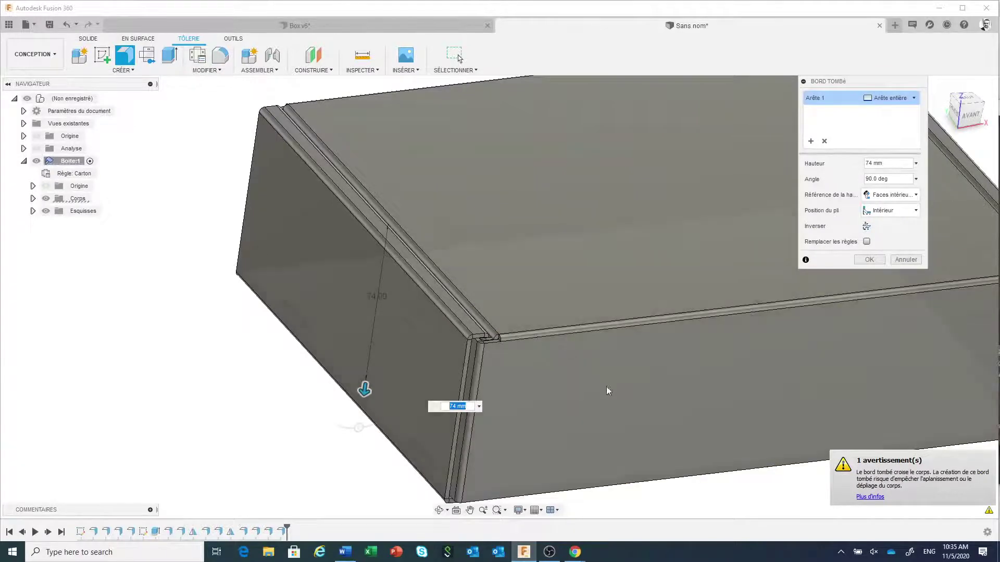
{"action": "scroll", "coordinate": [541, 366], "scroll_direction": "up", "scroll_amount": 2}
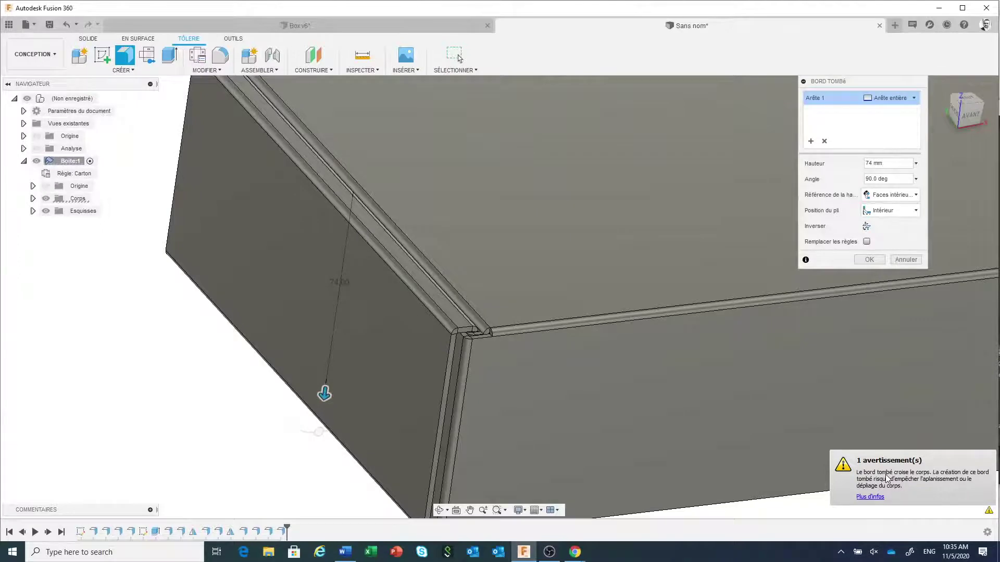
Step: Switch the lid flange's extent to Symétrique, set its distance to 98.875 mm and create the flange
{"action": "scroll", "coordinate": [479, 334], "scroll_direction": "up", "scroll_amount": 3}
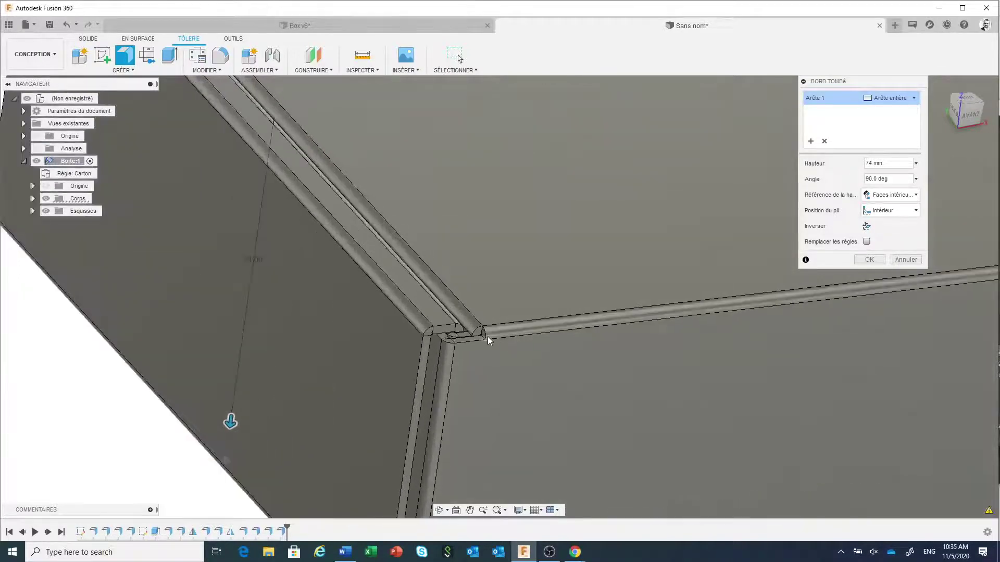
{"action": "scroll", "coordinate": [478, 329], "scroll_direction": "down", "scroll_amount": 2}
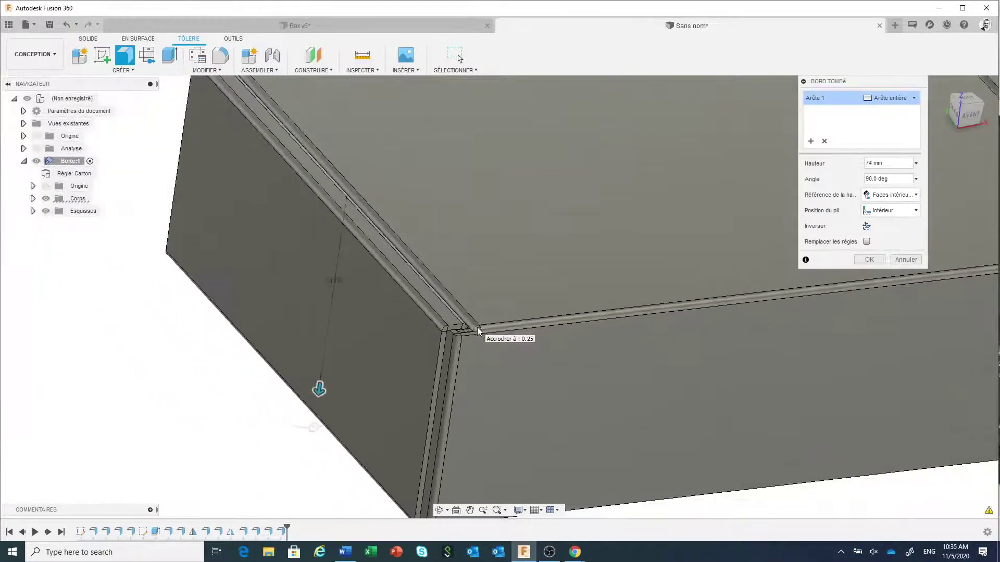
{"action": "scroll", "coordinate": [476, 327], "scroll_direction": "down", "scroll_amount": 4}
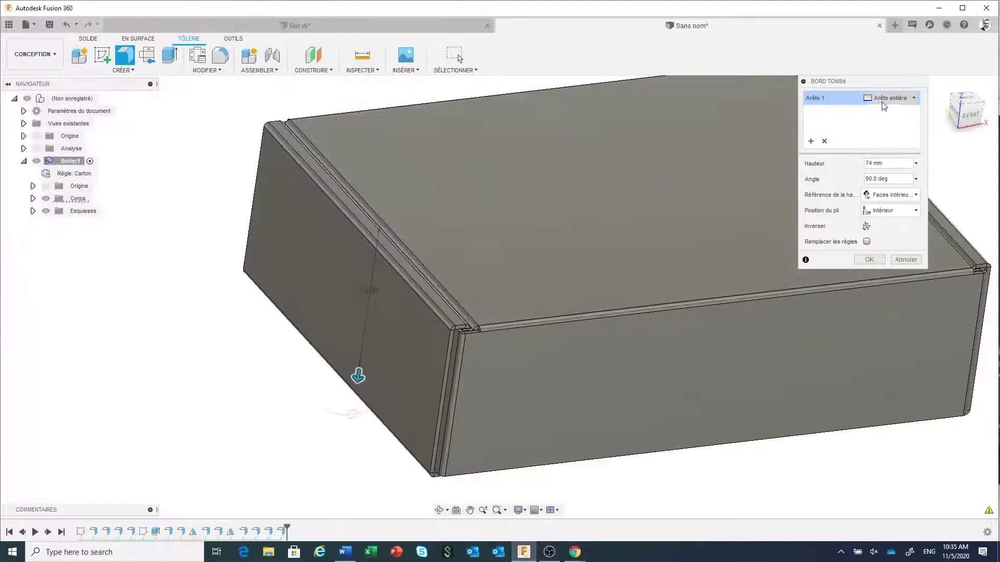
{"action": "left_click", "coordinate": [888, 98]}
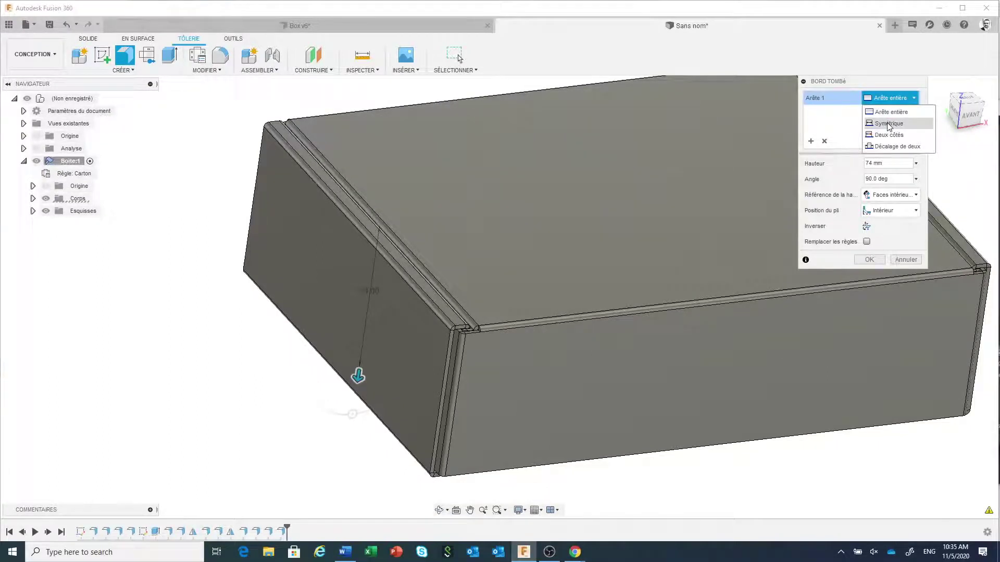
{"action": "left_click", "coordinate": [888, 124]}
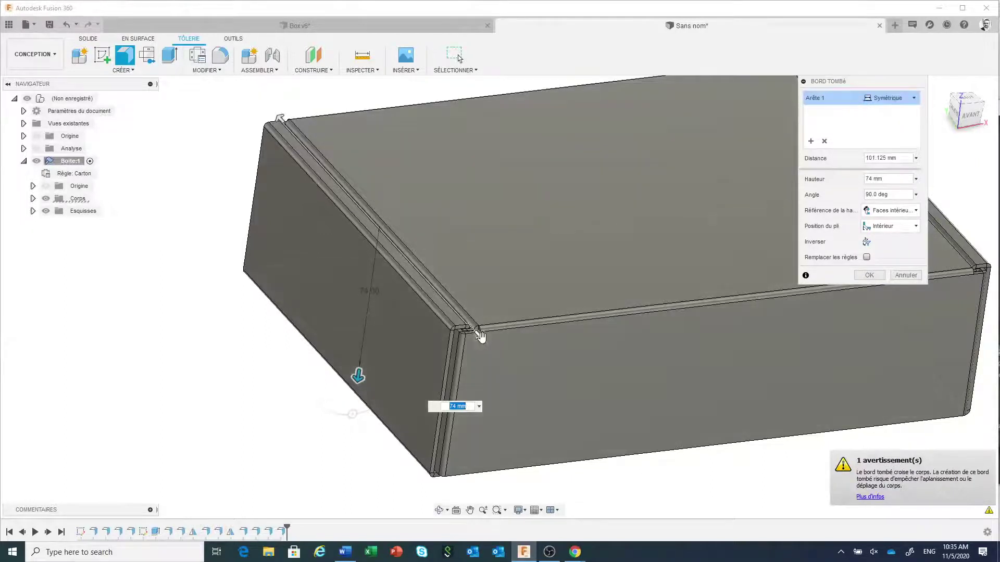
{"action": "left_click_drag", "start_coordinate": [477, 333], "coordinate": [456, 311]}
{"action": "scroll", "coordinate": [469, 333], "scroll_direction": "up", "scroll_amount": 5}
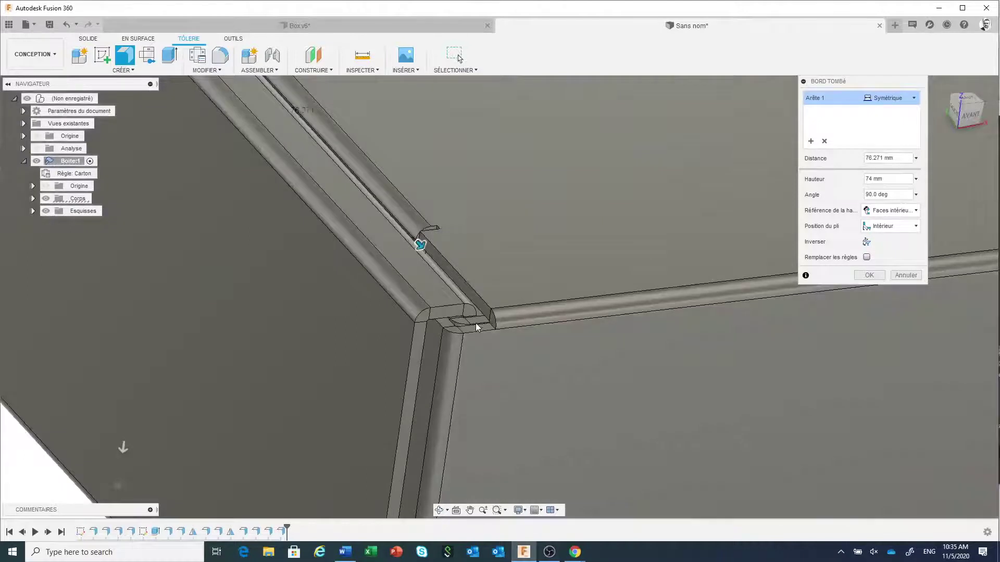
{"action": "left_click_drag", "start_coordinate": [470, 312], "coordinate": [492, 342]}
{"action": "scroll", "coordinate": [493, 341], "scroll_direction": "down", "scroll_amount": 5}
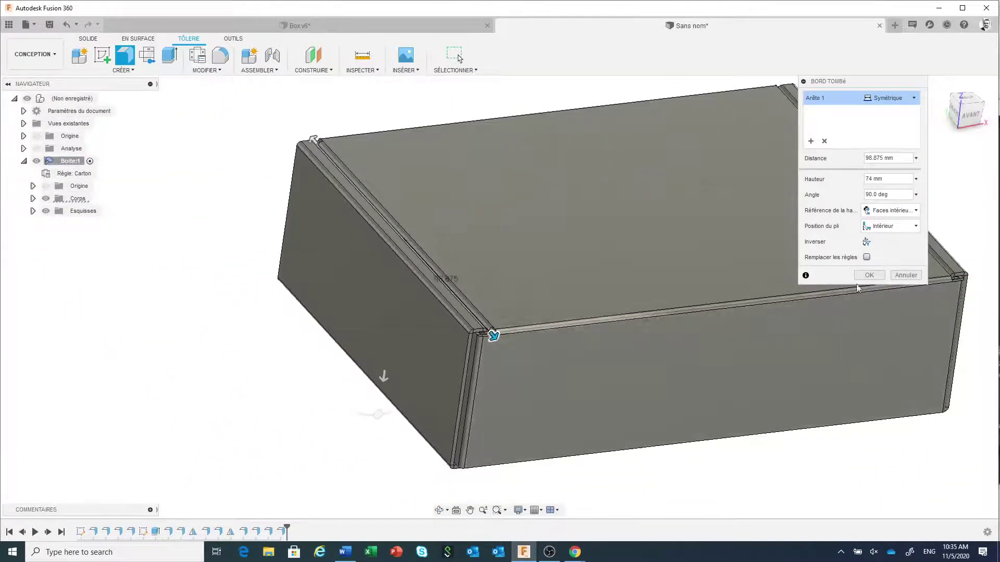
{"action": "left_click", "coordinate": [869, 275]}
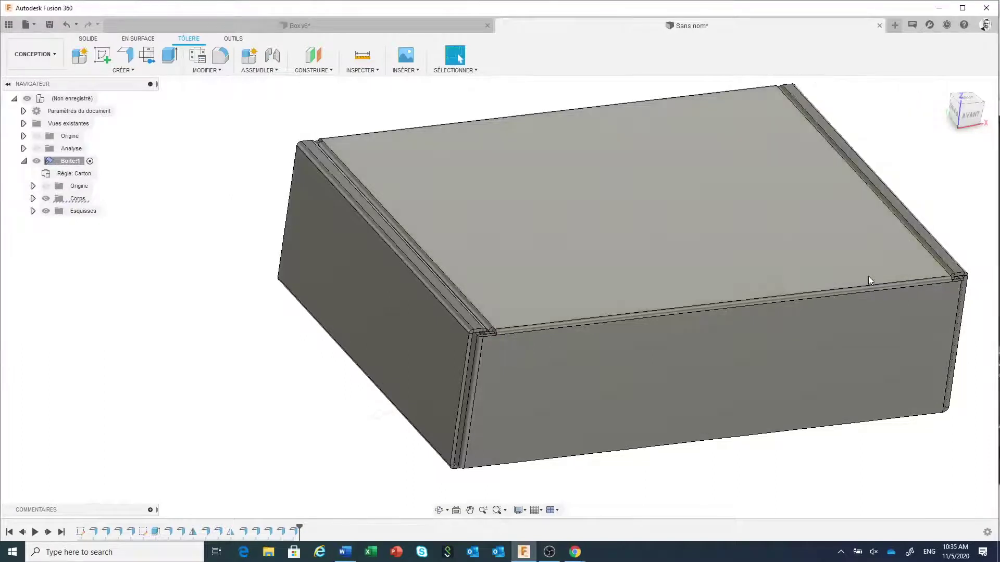
Step: Mirror the lid's new side flange as a feature about the YZ plane to the opposite side
{"action": "scroll", "coordinate": [809, 370], "scroll_direction": "down", "scroll_amount": 2}
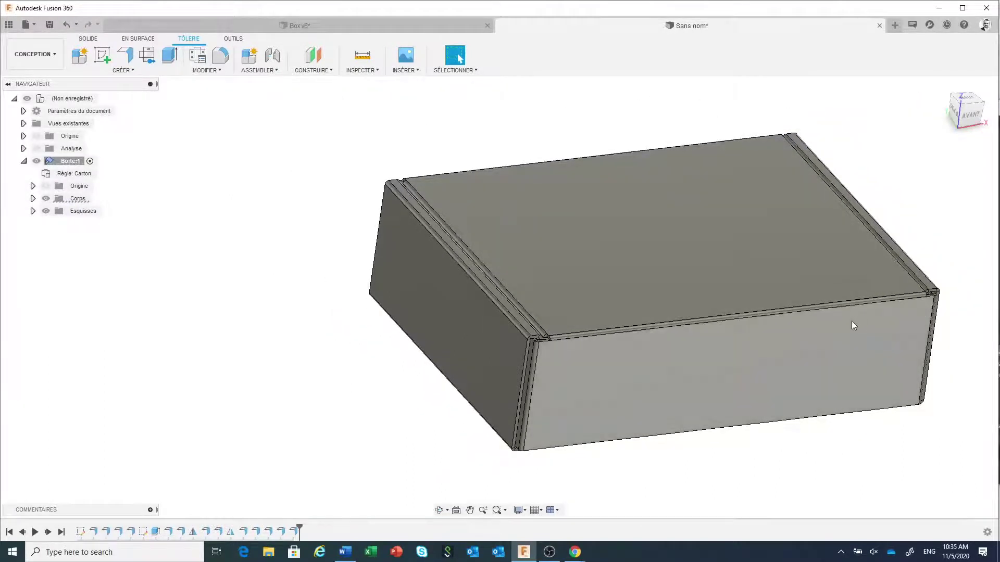
{"action": "middle_click_drag", "start_coordinate": [851, 320], "coordinate": [714, 315]}
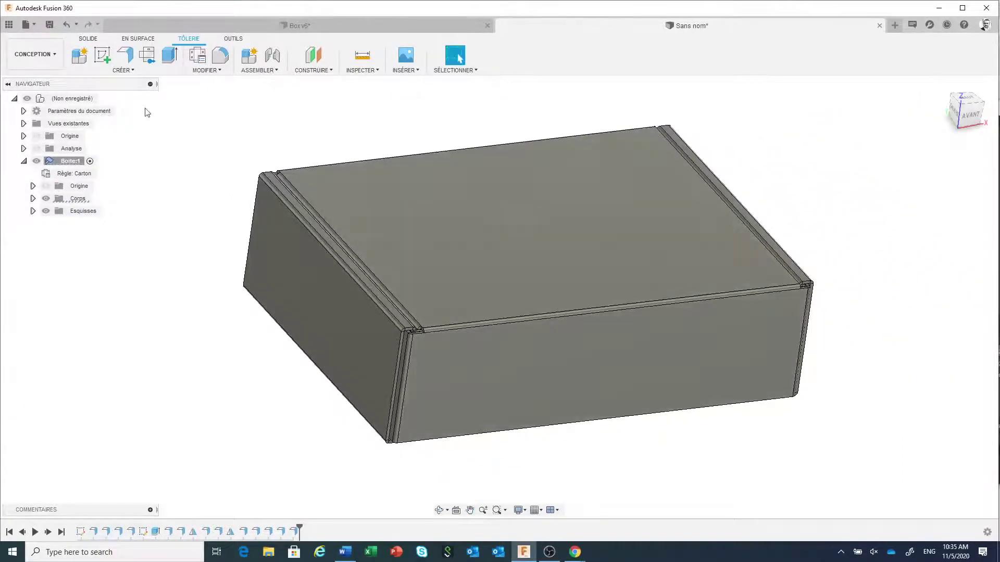
{"action": "left_click", "coordinate": [130, 71]}
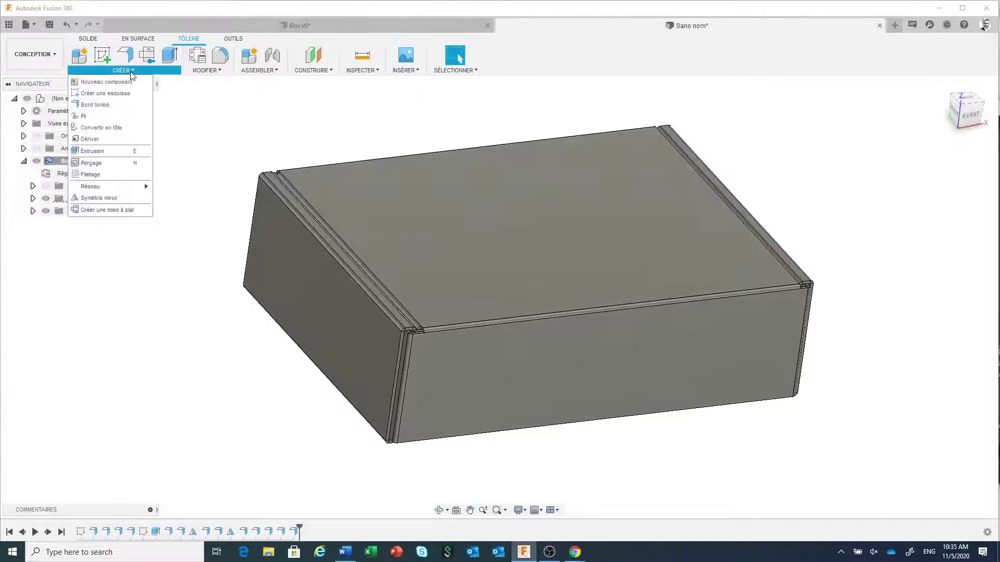
{"action": "left_click", "coordinate": [111, 198]}
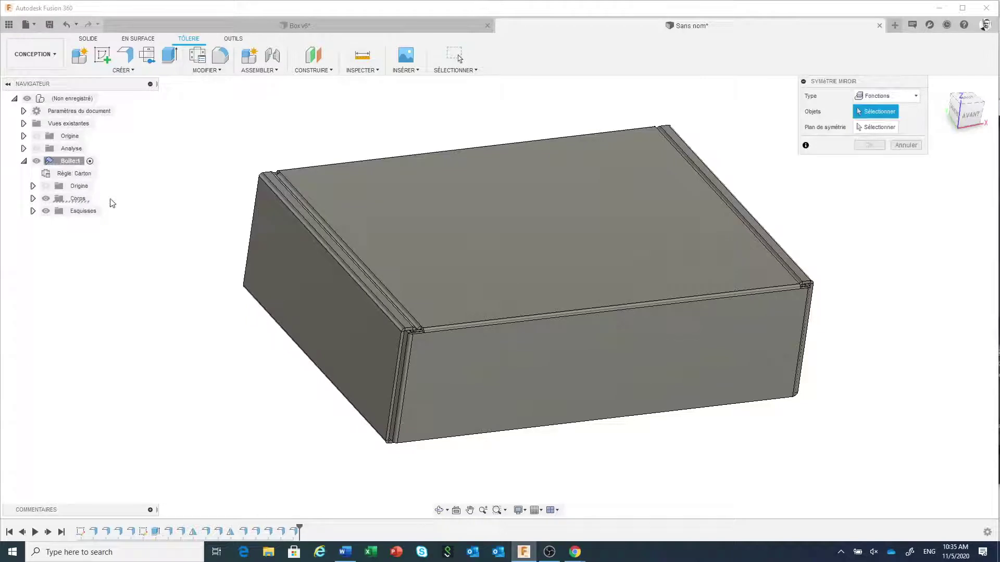
{"action": "left_click", "coordinate": [294, 532]}
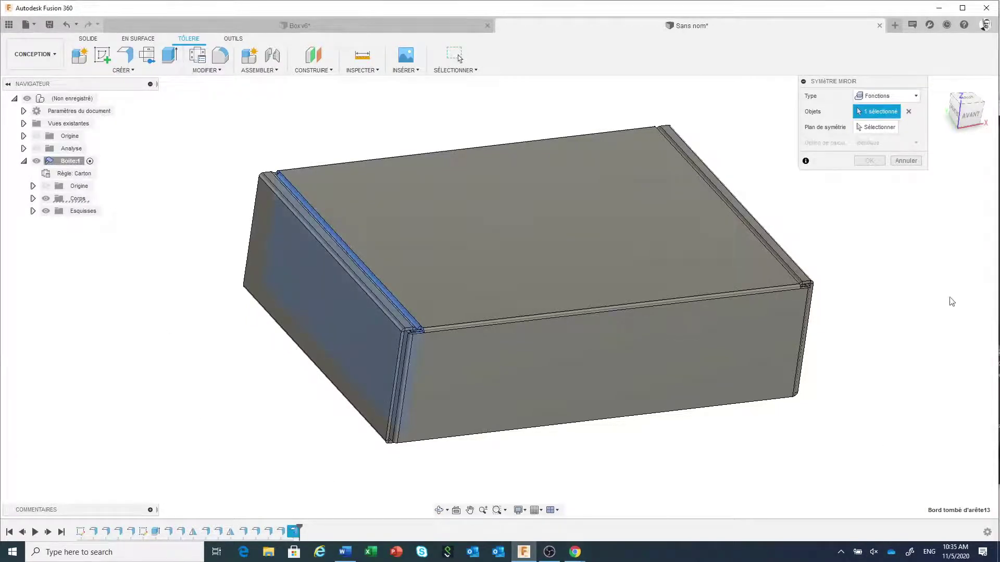
{"action": "left_click", "coordinate": [878, 127]}
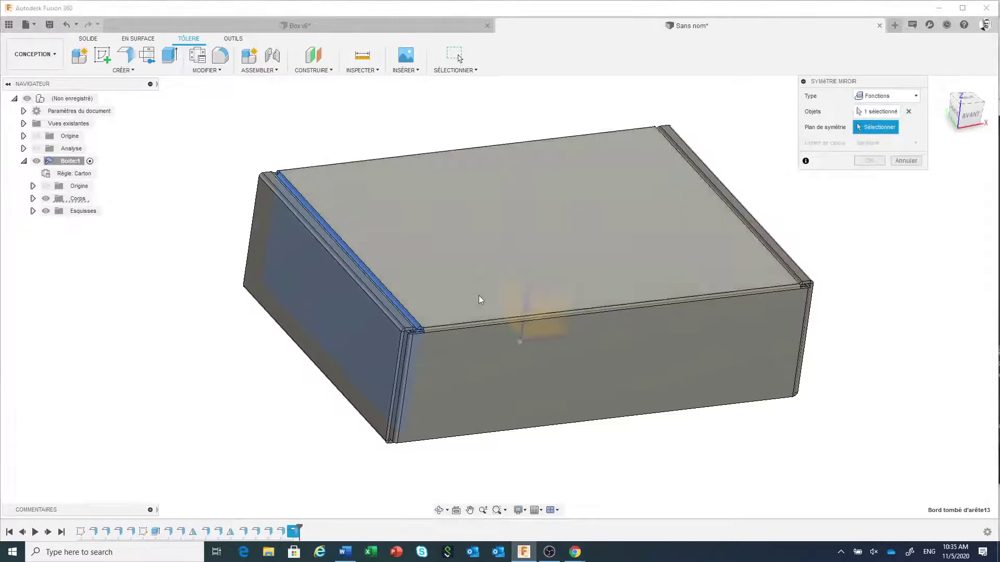
{"action": "left_click", "coordinate": [509, 299]}
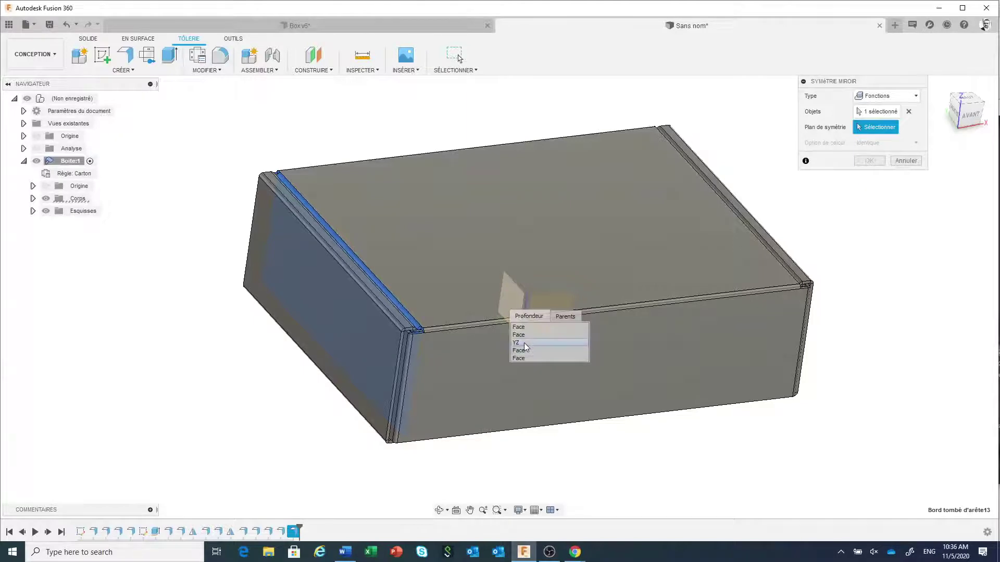
{"action": "left_click", "coordinate": [524, 343]}
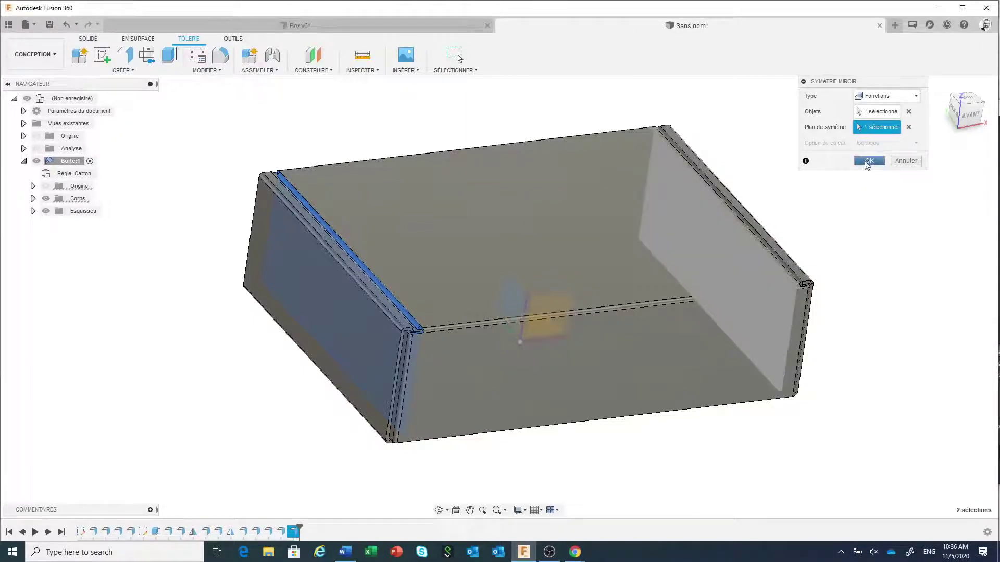
{"action": "left_click", "coordinate": [869, 161]}
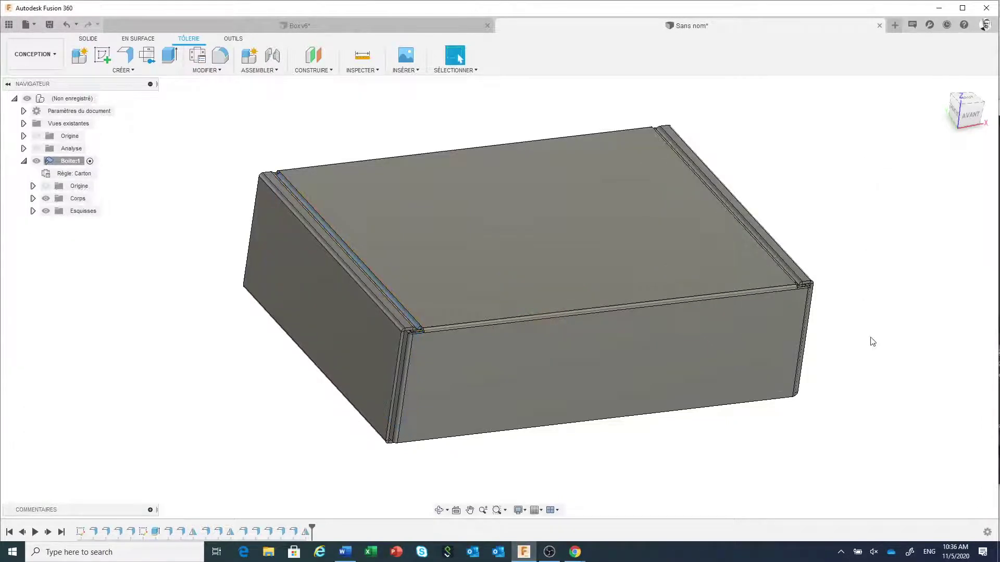
{"action": "scroll", "coordinate": [874, 334], "scroll_direction": "down", "scroll_amount": 2}
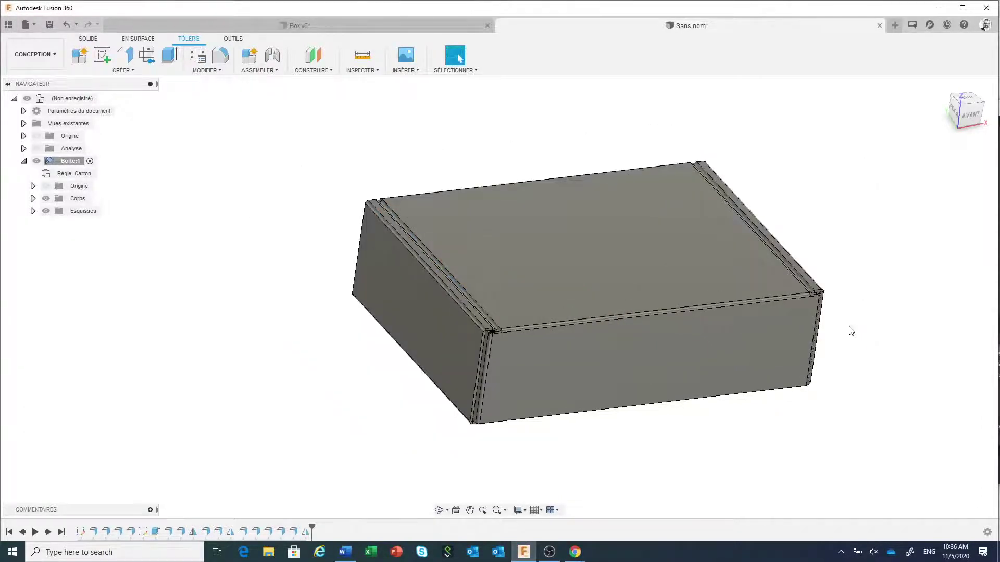
Step: Examine the lid's side flanges and corner flaps in the Box v6 reference, and return to the unsaved box
{"action": "left_click", "coordinate": [419, 24]}
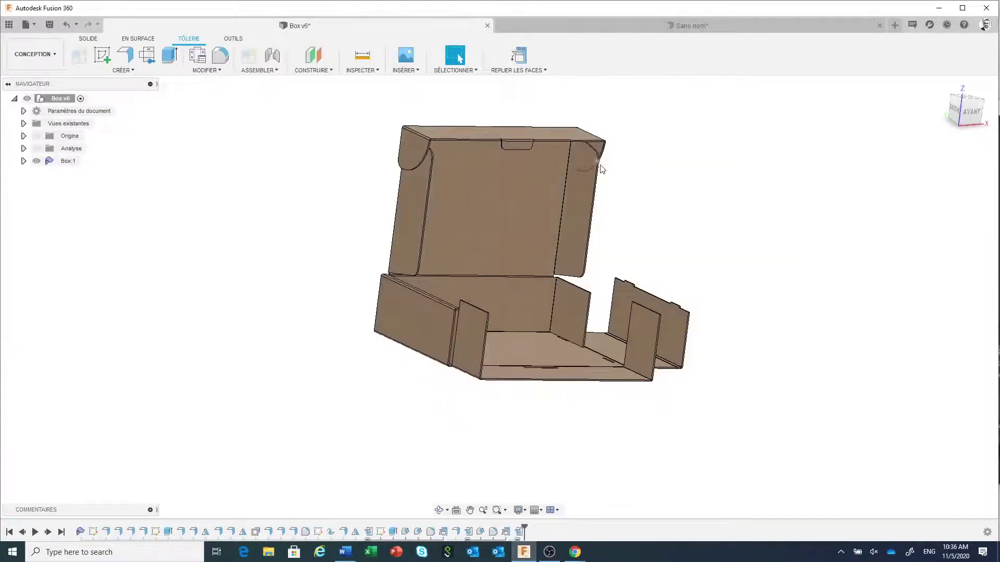
{"action": "scroll", "coordinate": [400, 280], "scroll_direction": "up", "scroll_amount": 3}
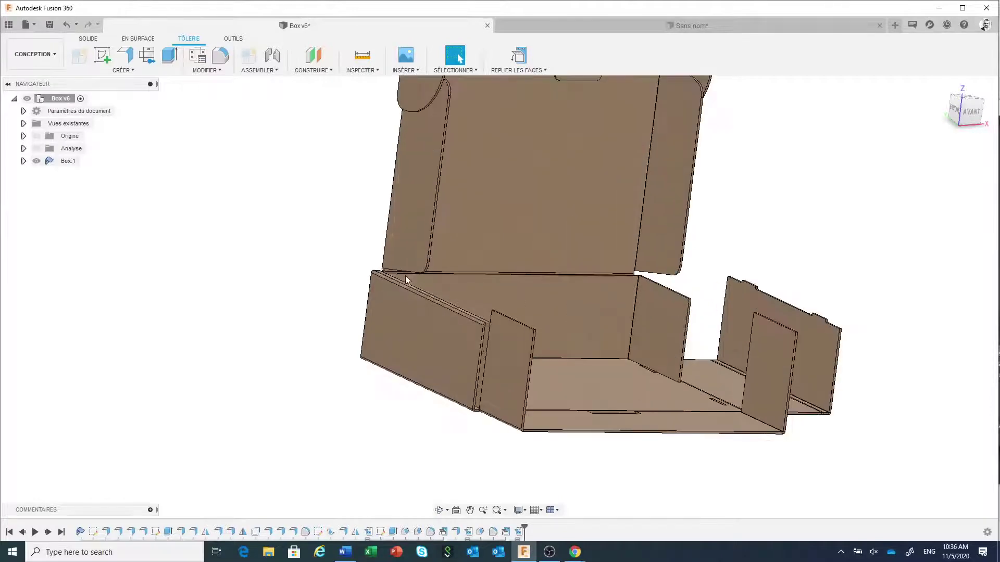
{"action": "scroll", "coordinate": [423, 242], "scroll_direction": "down", "scroll_amount": 2}
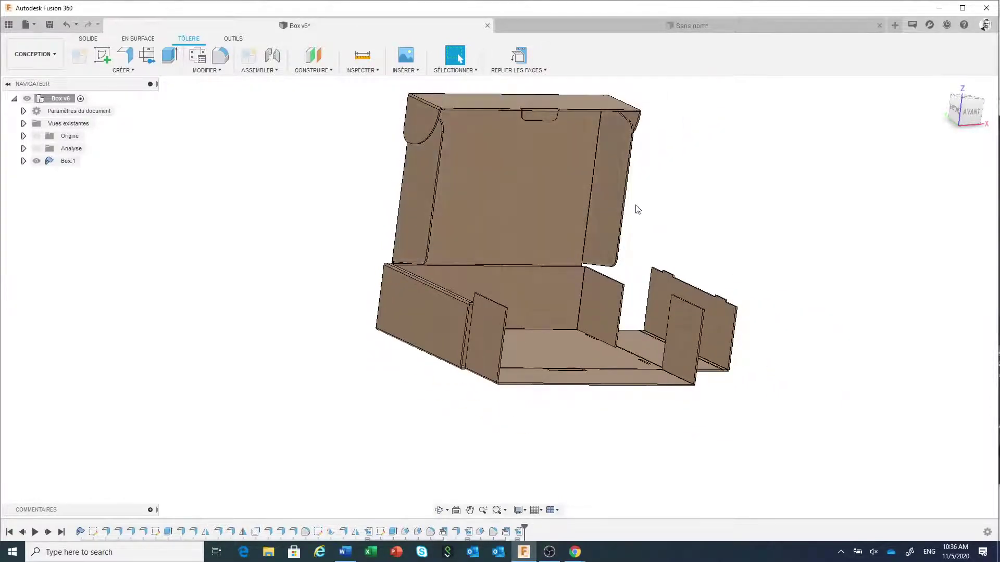
{"action": "scroll", "coordinate": [605, 216], "scroll_direction": "down", "scroll_amount": 1}
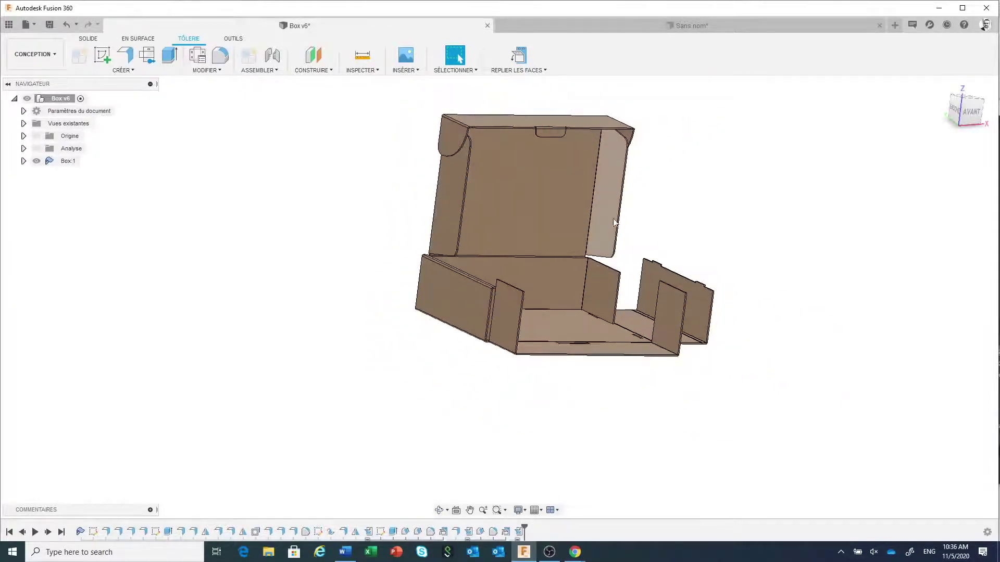
{"action": "left_click", "coordinate": [620, 25]}
Step: Unfold all bends of the box, keeping the slotted bottom face fixed
{"action": "middle_click_drag", "start_coordinate": [759, 398], "coordinate": [764, 350], "text": "shift"}
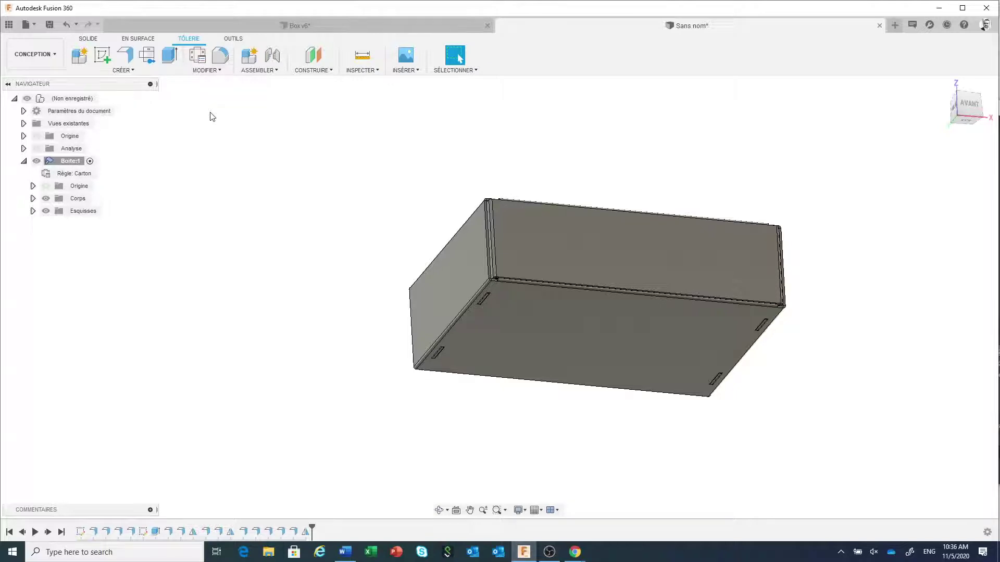
{"action": "left_click", "coordinate": [207, 70]}
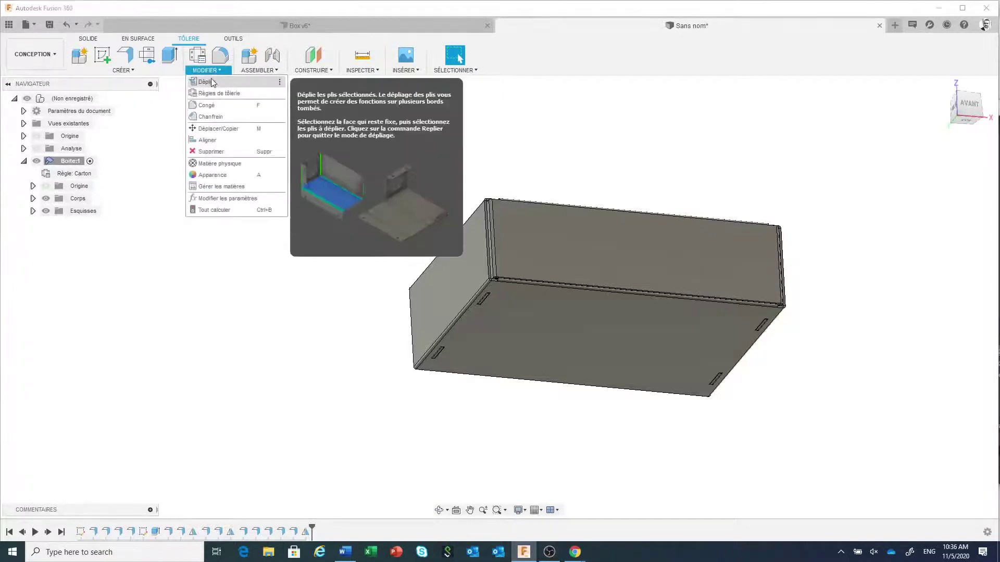
{"action": "left_click", "coordinate": [211, 82]}
{"action": "left_click", "coordinate": [637, 329]}
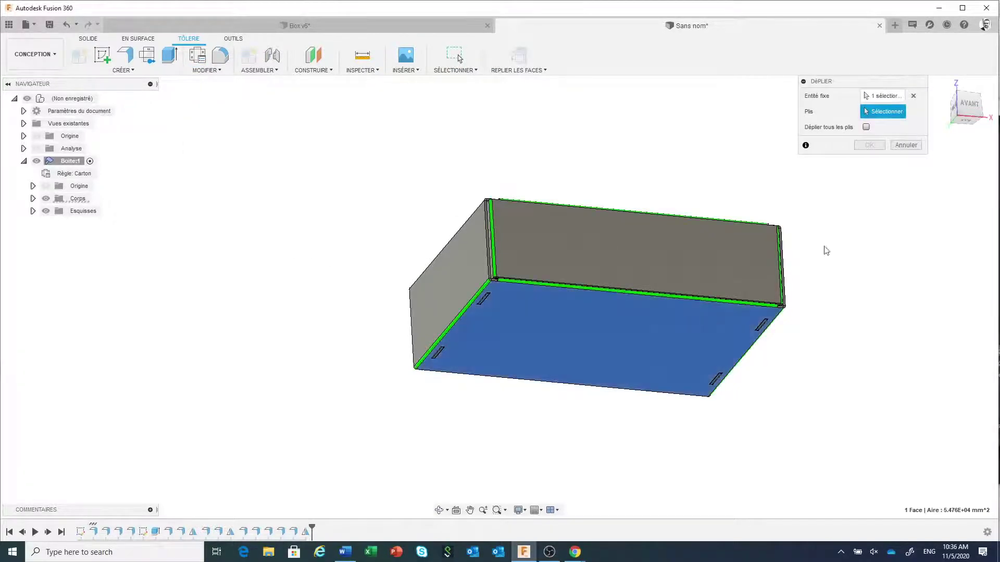
{"action": "left_click", "coordinate": [865, 127]}
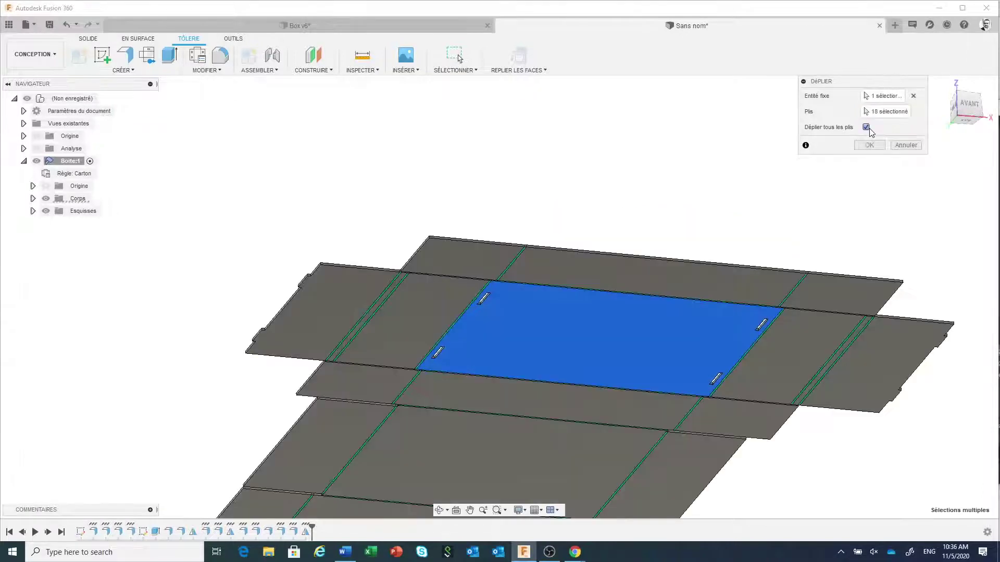
{"action": "left_click", "coordinate": [869, 145]}
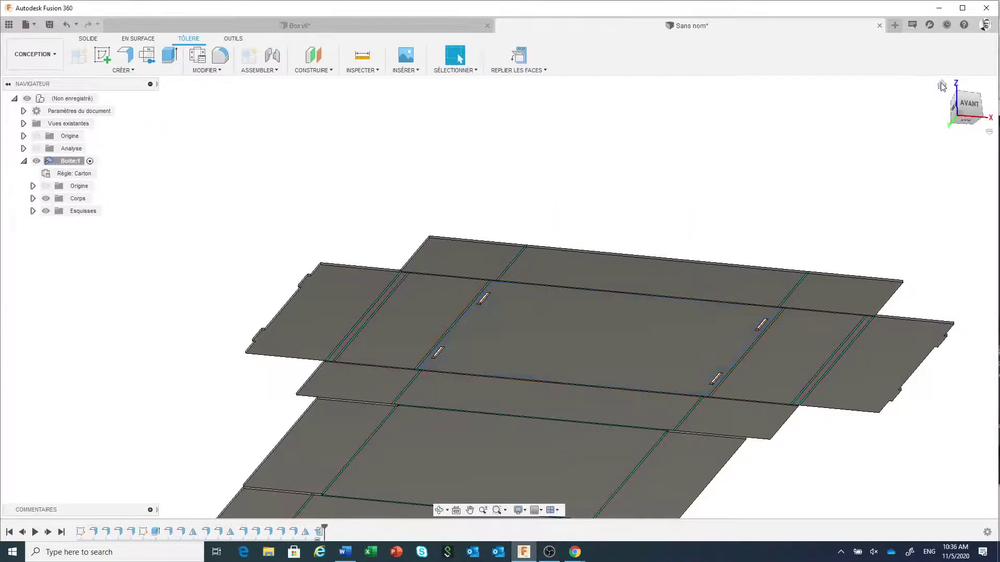
Step: Examine the unfolded box from above and the corner flaps at the far end of the lid
{"action": "left_click", "coordinate": [941, 85]}
{"action": "left_click", "coordinate": [962, 98]}
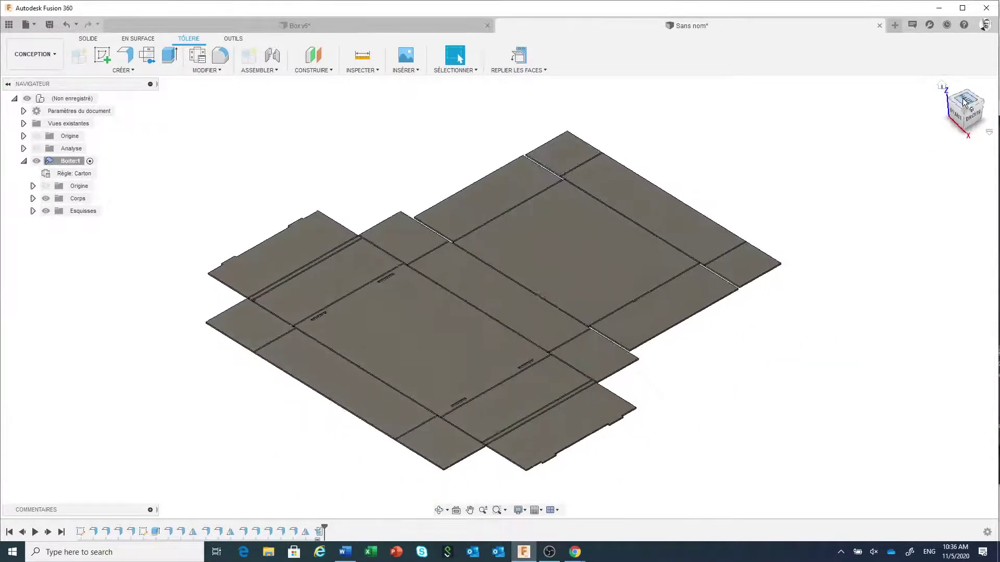
{"action": "left_click", "coordinate": [980, 88]}
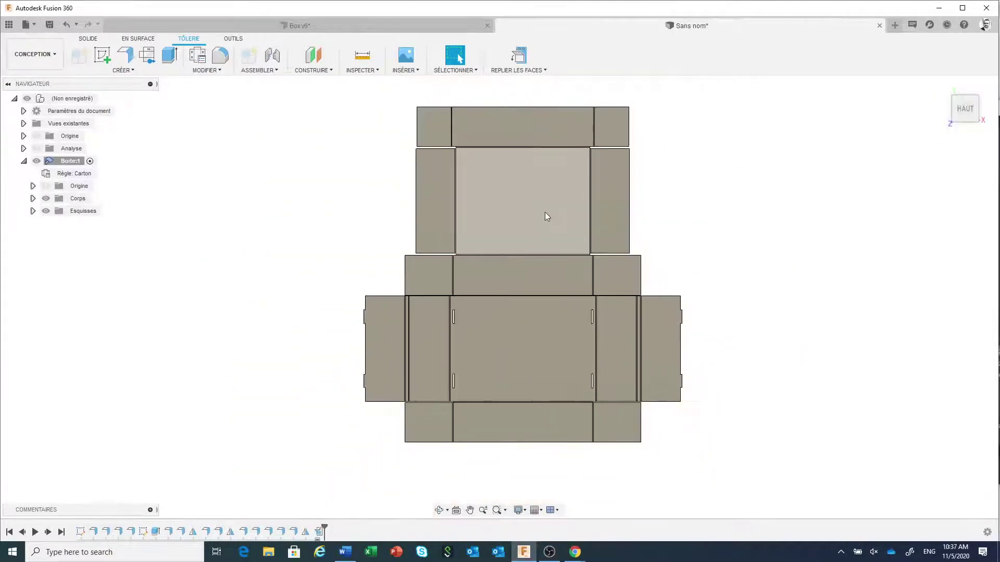
{"action": "middle_click_drag", "start_coordinate": [478, 191], "coordinate": [494, 174], "text": "shift"}
{"action": "scroll", "coordinate": [476, 172], "scroll_direction": "up", "scroll_amount": 5}
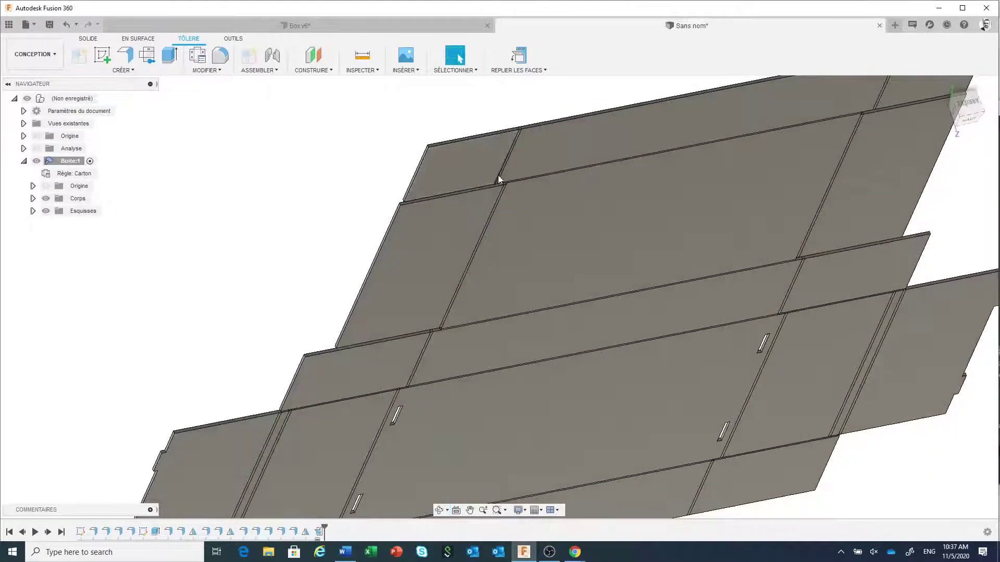
{"action": "middle_click_drag", "start_coordinate": [541, 199], "coordinate": [542, 288]}
{"action": "scroll", "coordinate": [483, 270], "scroll_direction": "up", "scroll_amount": 6}
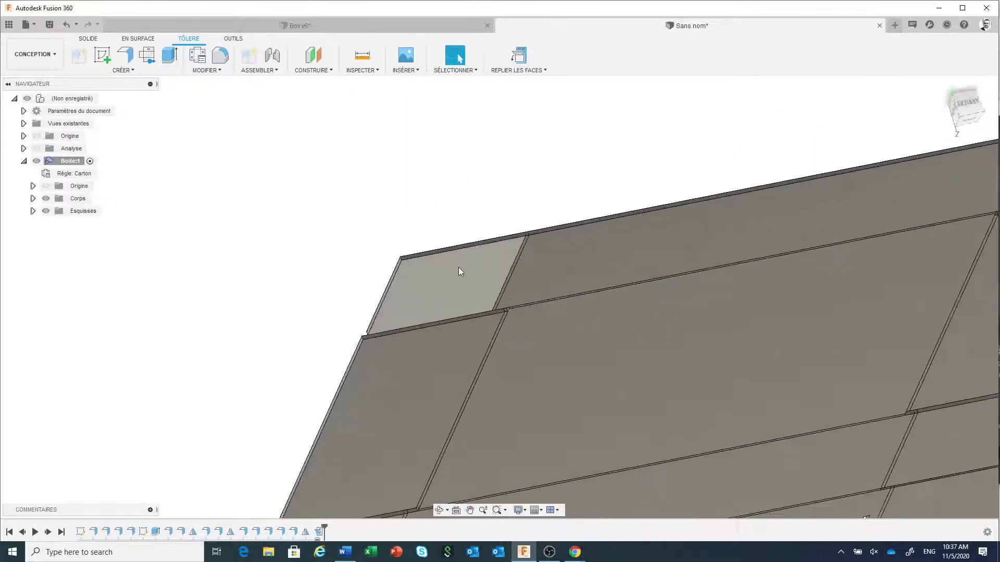
{"action": "scroll", "coordinate": [386, 270], "scroll_direction": "down", "scroll_amount": 3}
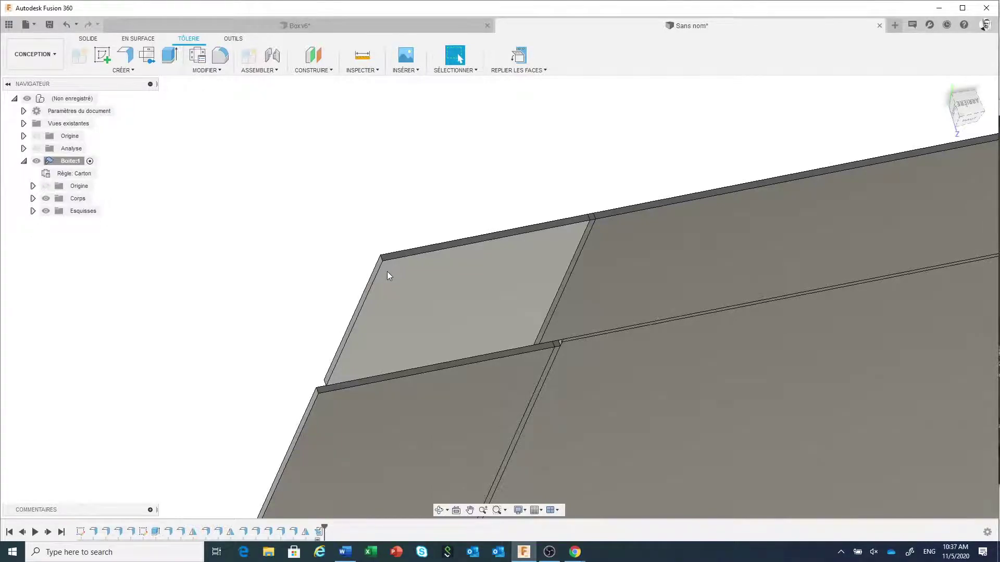
Step: Start a fillet on the outer corner edges of the lid's two end corner flaps with a 65 mm radius
{"action": "scroll", "coordinate": [387, 275], "scroll_direction": "up", "scroll_amount": 3}
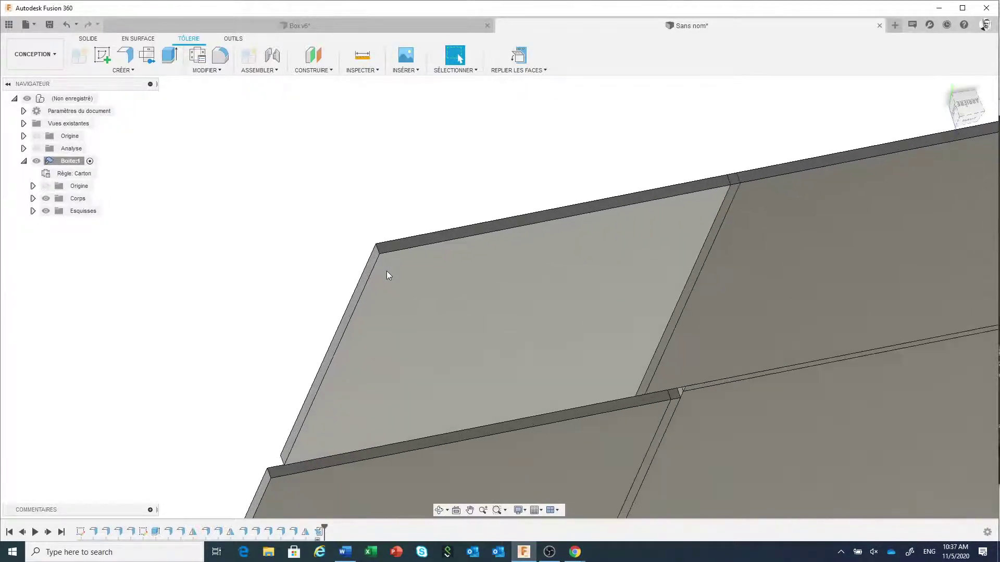
{"action": "scroll", "coordinate": [376, 248], "scroll_direction": "up", "scroll_amount": 2}
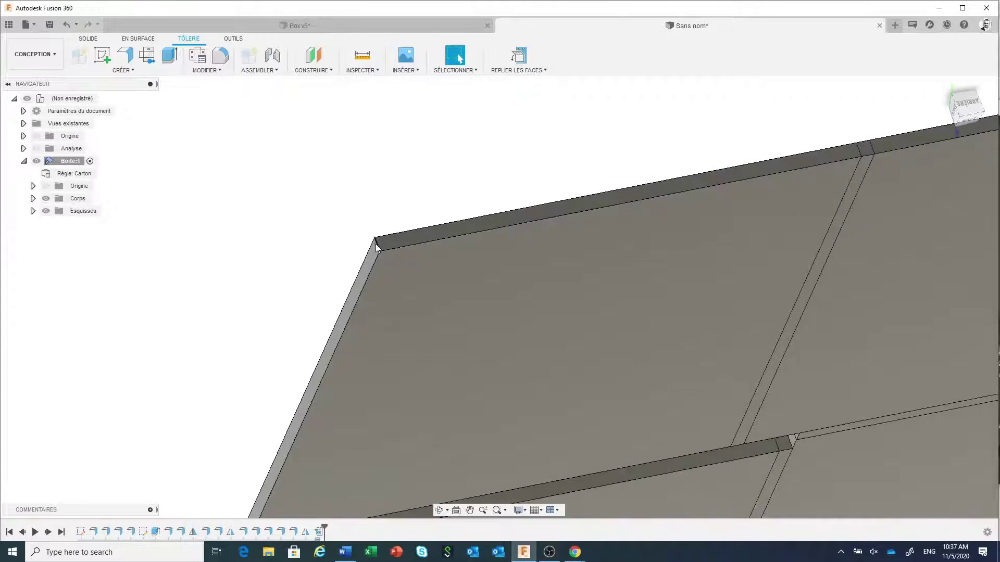
{"action": "left_click", "coordinate": [376, 244]}
{"action": "right_click", "coordinate": [376, 244]}
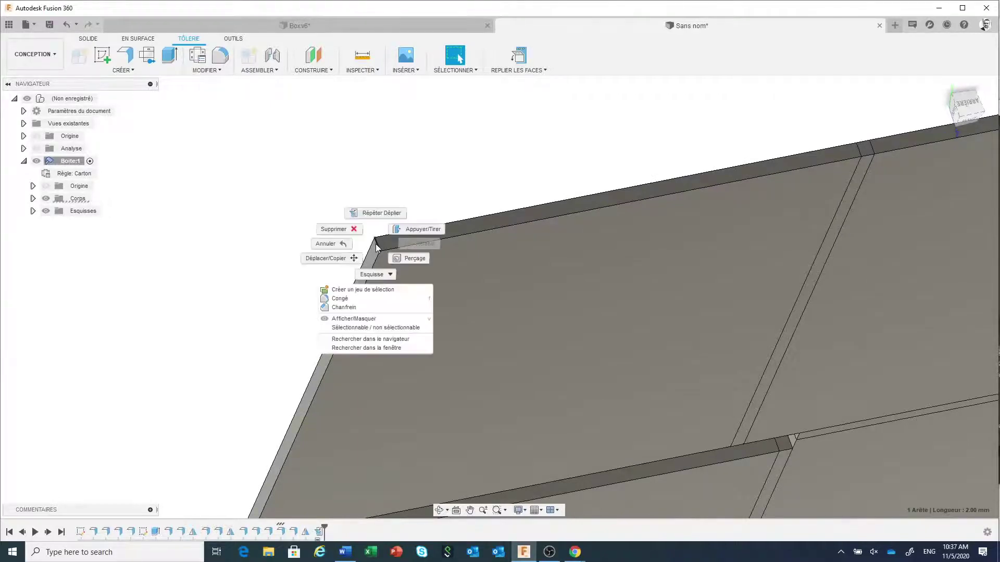
{"action": "left_click", "coordinate": [361, 296]}
{"action": "scroll", "coordinate": [360, 296], "scroll_direction": "down", "scroll_amount": 3}
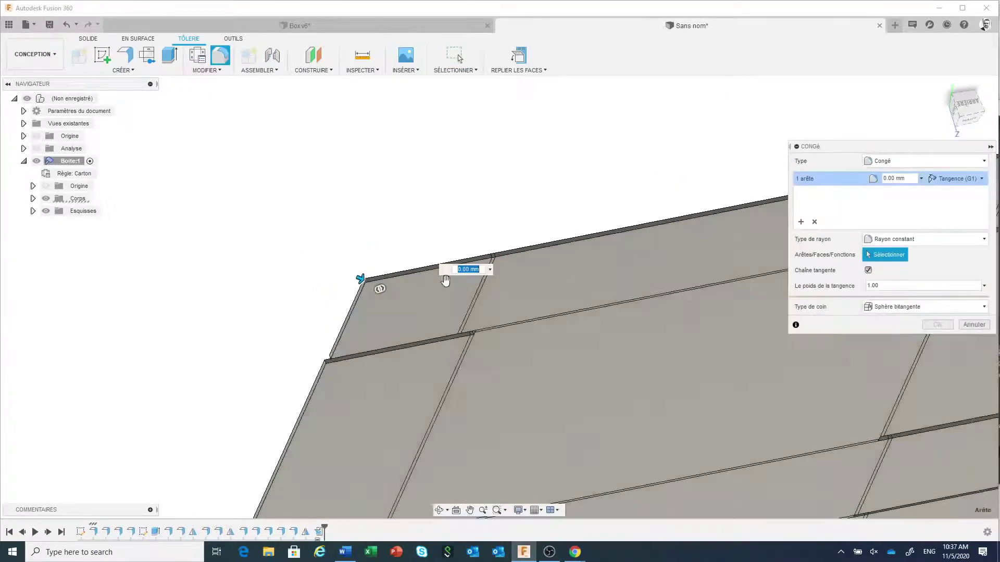
{"action": "middle_click_drag", "start_coordinate": [680, 277], "coordinate": [191, 364]}
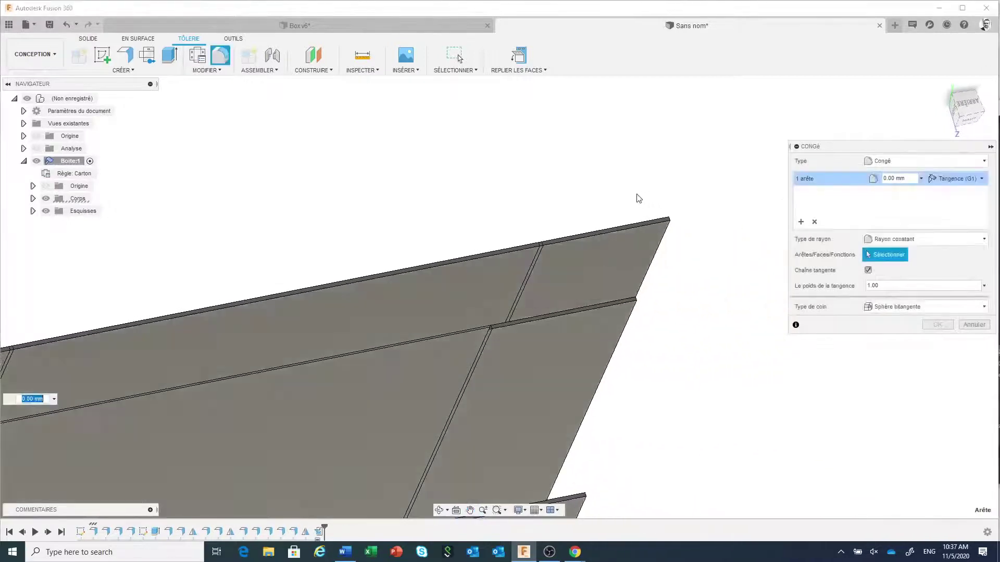
{"action": "scroll", "coordinate": [681, 224], "scroll_direction": "up", "scroll_amount": 3}
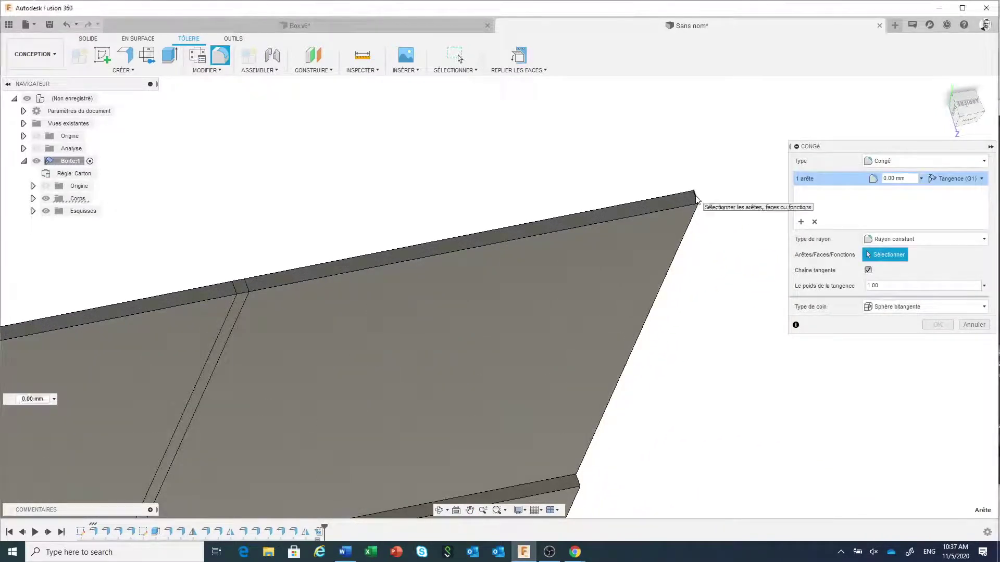
{"action": "left_click", "coordinate": [696, 199]}
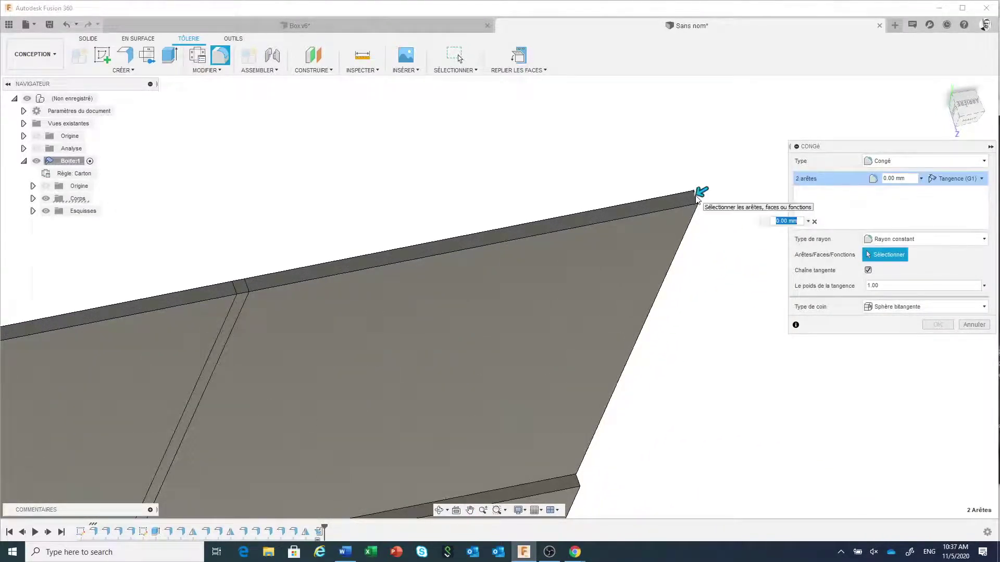
{"action": "type", "text": "65"}
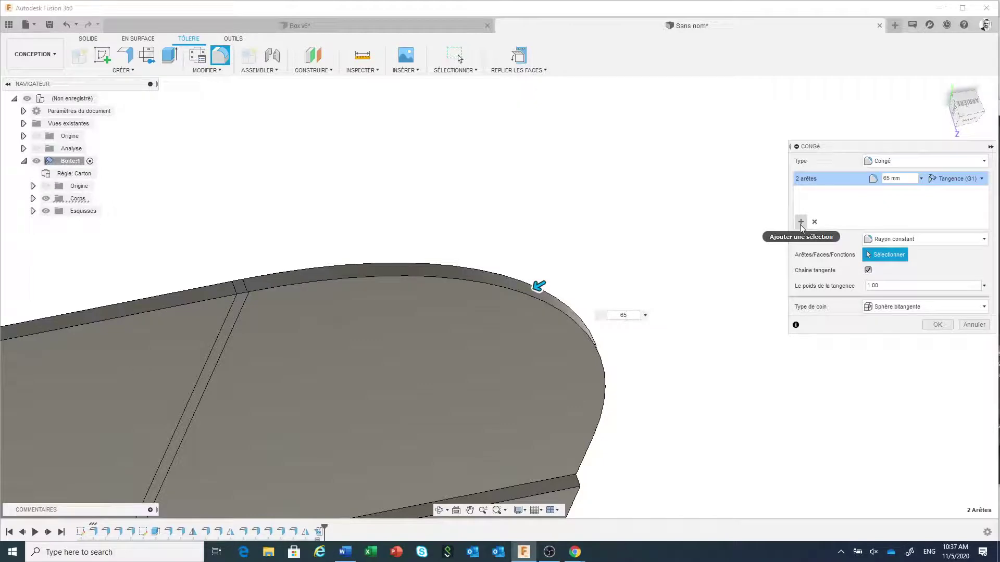
Step: Add the inner corner edges of the same two flaps as a second fillet set with radius 12 mm and create the fillet
{"action": "left_click", "coordinate": [800, 225]}
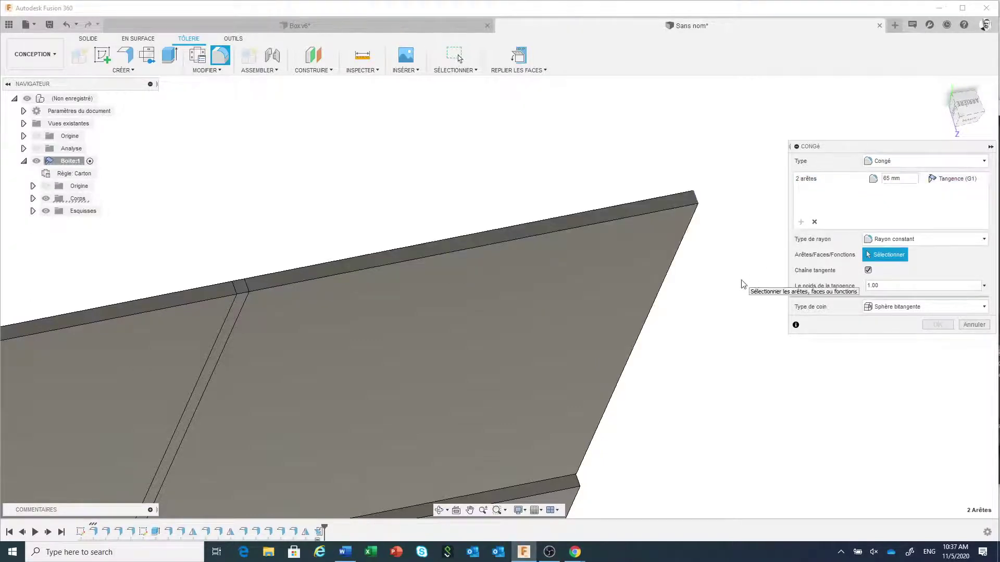
{"action": "scroll", "coordinate": [742, 283], "scroll_direction": "down", "scroll_amount": 3}
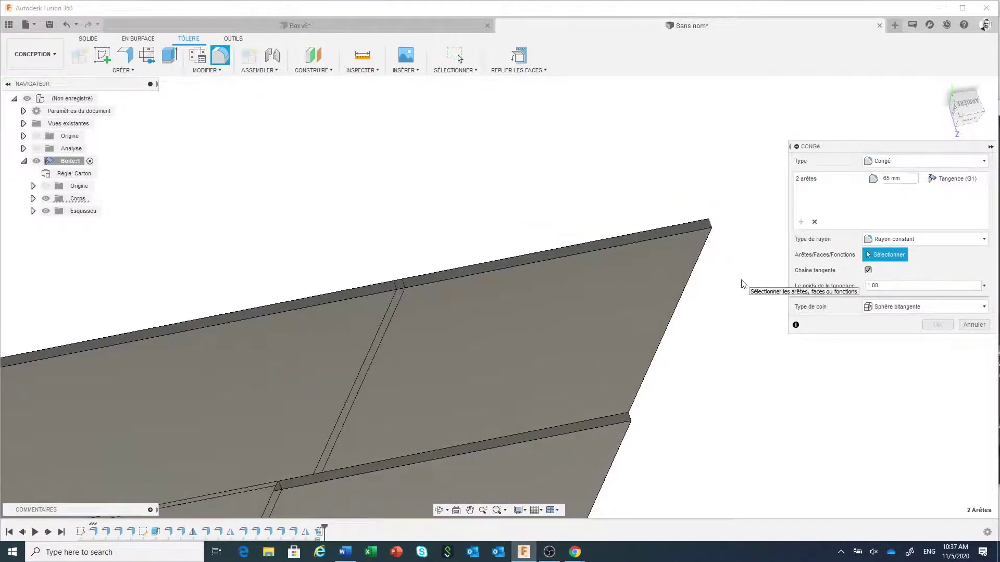
{"action": "scroll", "coordinate": [742, 284], "scroll_direction": "down", "scroll_amount": 5}
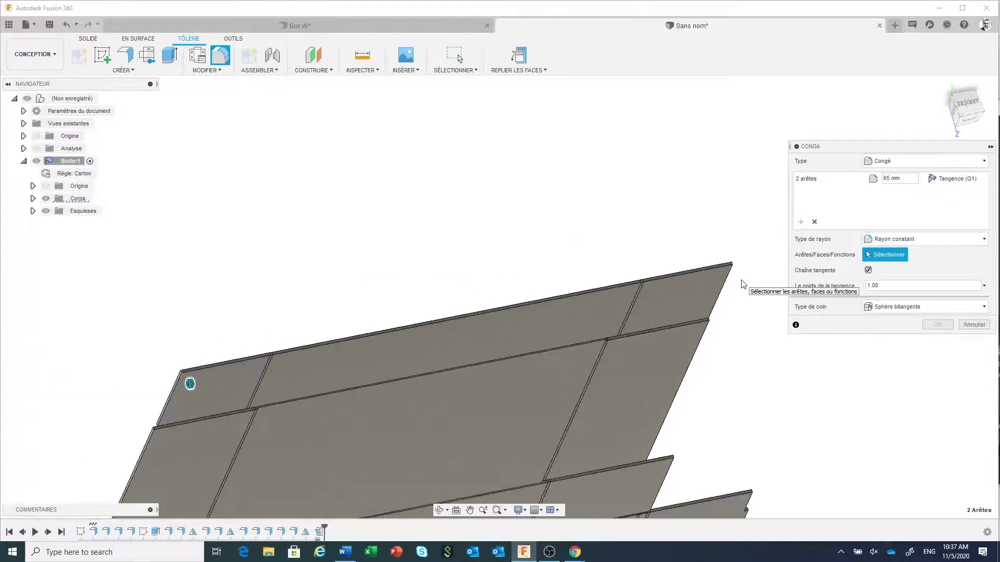
{"action": "scroll", "coordinate": [357, 417], "scroll_direction": "up", "scroll_amount": 5}
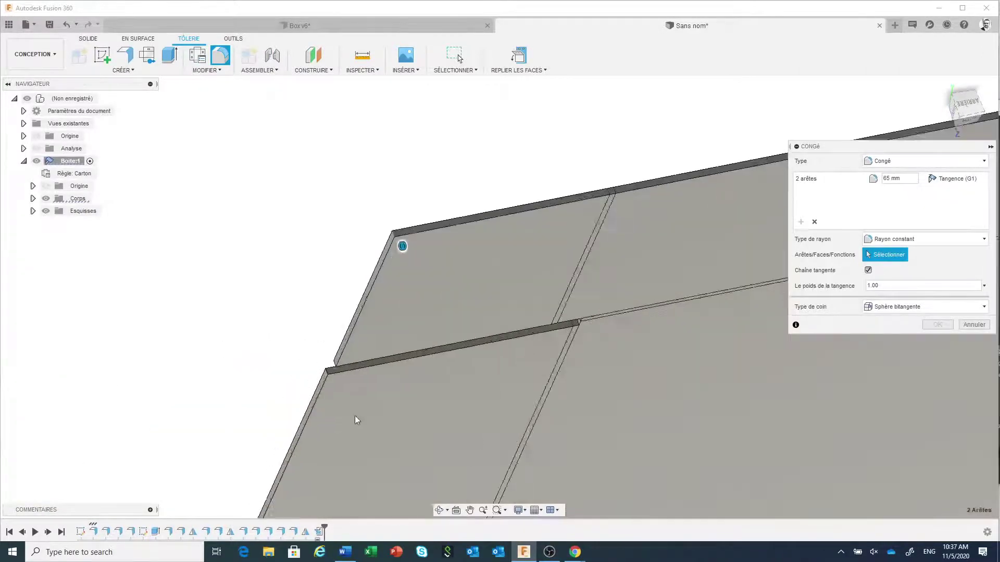
{"action": "scroll", "coordinate": [303, 352], "scroll_direction": "up", "scroll_amount": 3}
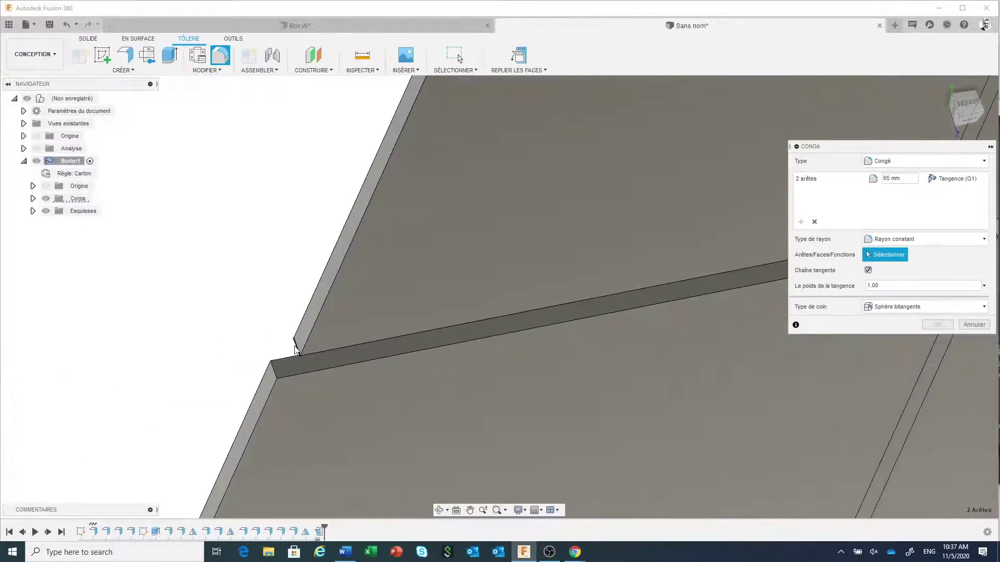
{"action": "left_click", "coordinate": [295, 348]}
{"action": "scroll", "coordinate": [236, 310], "scroll_direction": "down", "scroll_amount": 3}
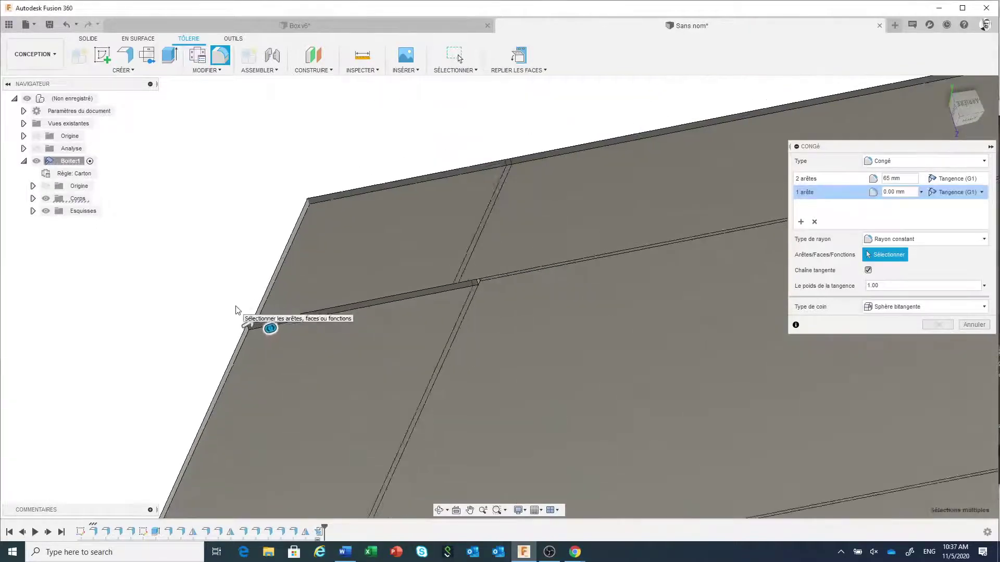
{"action": "scroll", "coordinate": [236, 311], "scroll_direction": "down", "scroll_amount": 3}
{"action": "scroll", "coordinate": [716, 217], "scroll_direction": "up", "scroll_amount": 5}
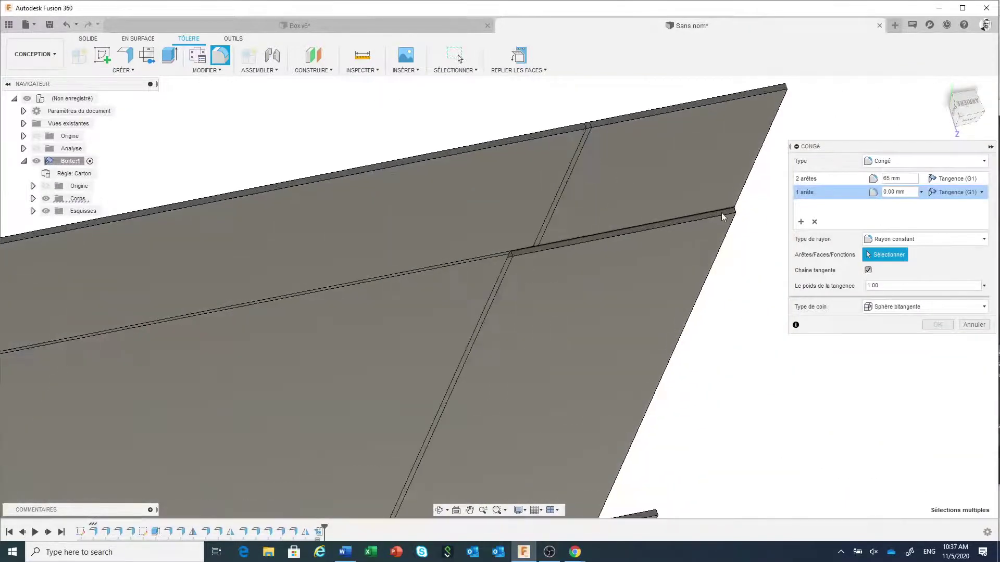
{"action": "scroll", "coordinate": [724, 217], "scroll_direction": "up", "scroll_amount": 5}
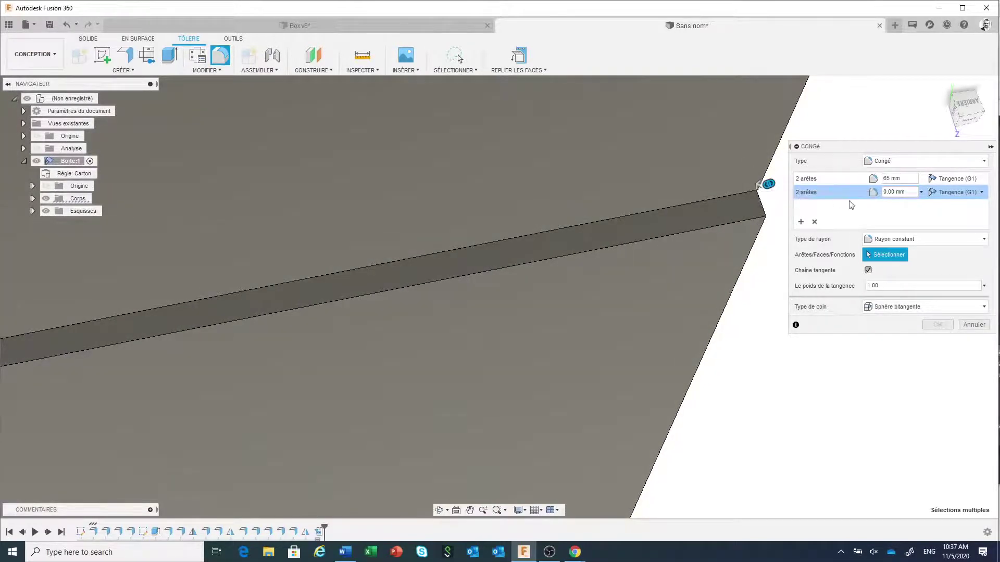
{"action": "left_click", "coordinate": [885, 192]}
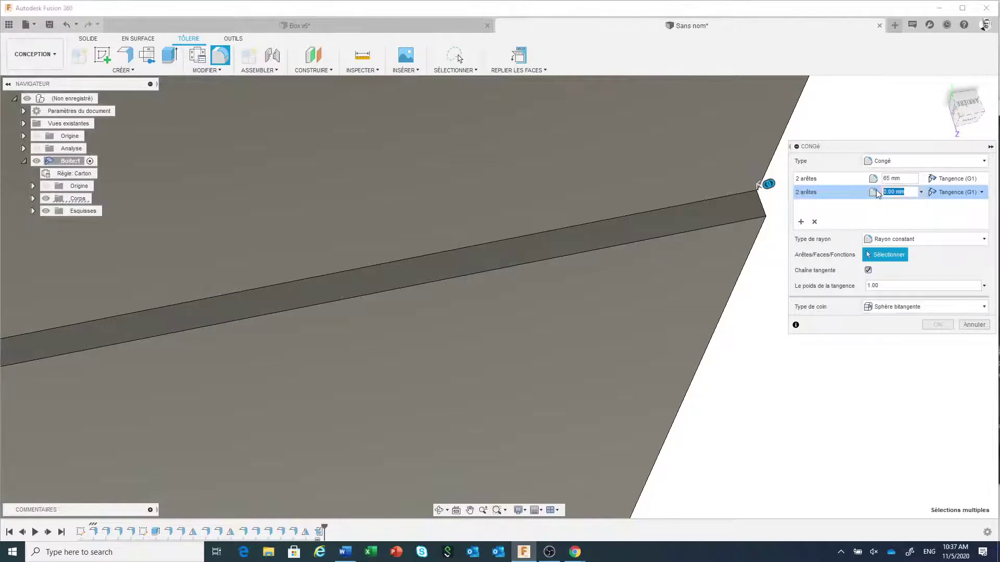
{"action": "type", "text": "12"}
{"action": "scroll", "coordinate": [699, 259], "scroll_direction": "down", "scroll_amount": 5}
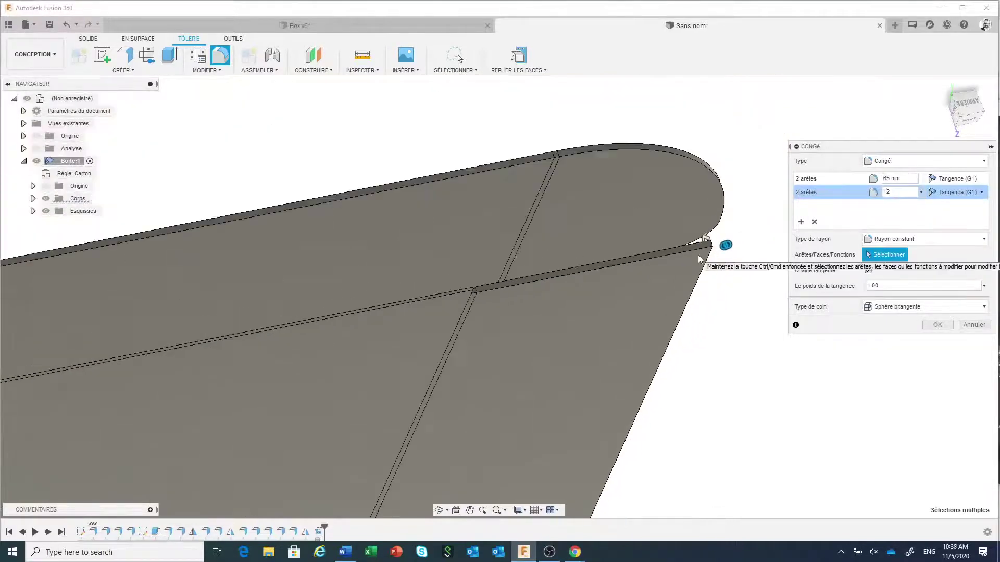
{"action": "scroll", "coordinate": [812, 219], "scroll_direction": "down", "scroll_amount": 3}
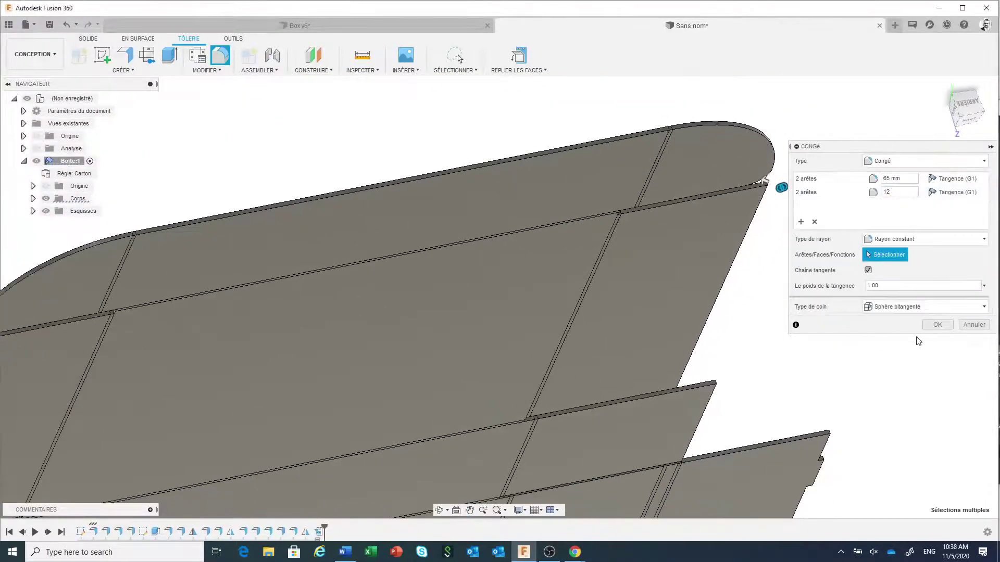
{"action": "left_click", "coordinate": [930, 324]}
Step: Start a draft (Dépouille) with its pull direction from the small end face of the gap between the lid's side flange and adjacent corner flap
{"action": "scroll", "coordinate": [788, 301], "scroll_direction": "down", "scroll_amount": 4}
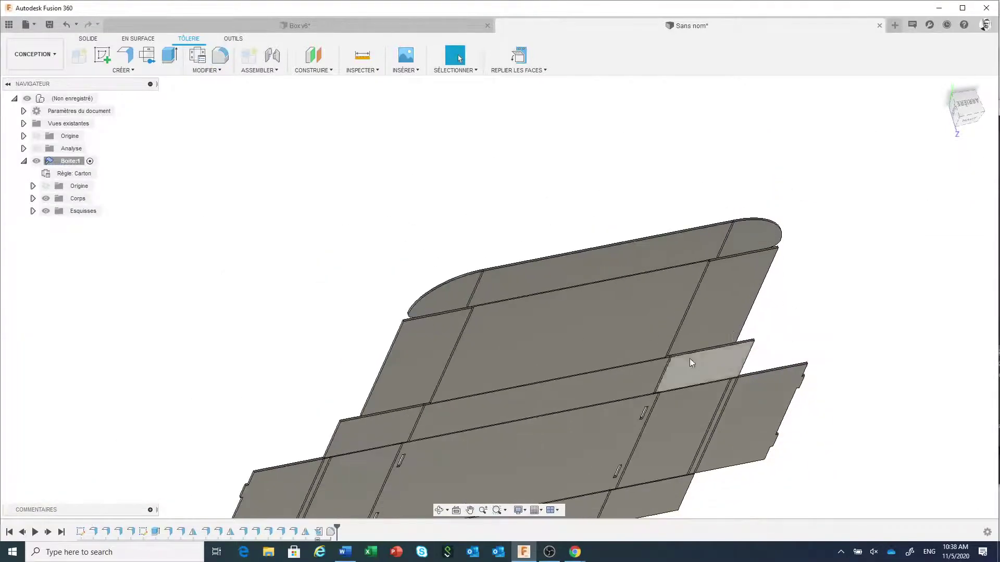
{"action": "middle_click_drag", "start_coordinate": [597, 346], "coordinate": [486, 443], "text": "shift"}
{"action": "scroll", "coordinate": [507, 392], "scroll_direction": "up", "scroll_amount": 3}
{"action": "scroll", "coordinate": [507, 393], "scroll_direction": "up", "scroll_amount": 2}
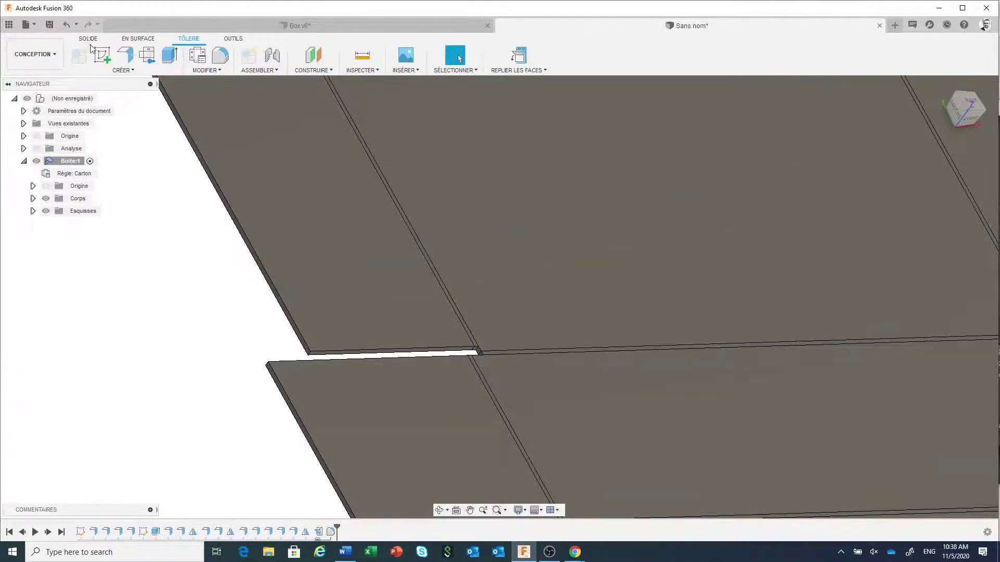
{"action": "left_click", "coordinate": [92, 37]}
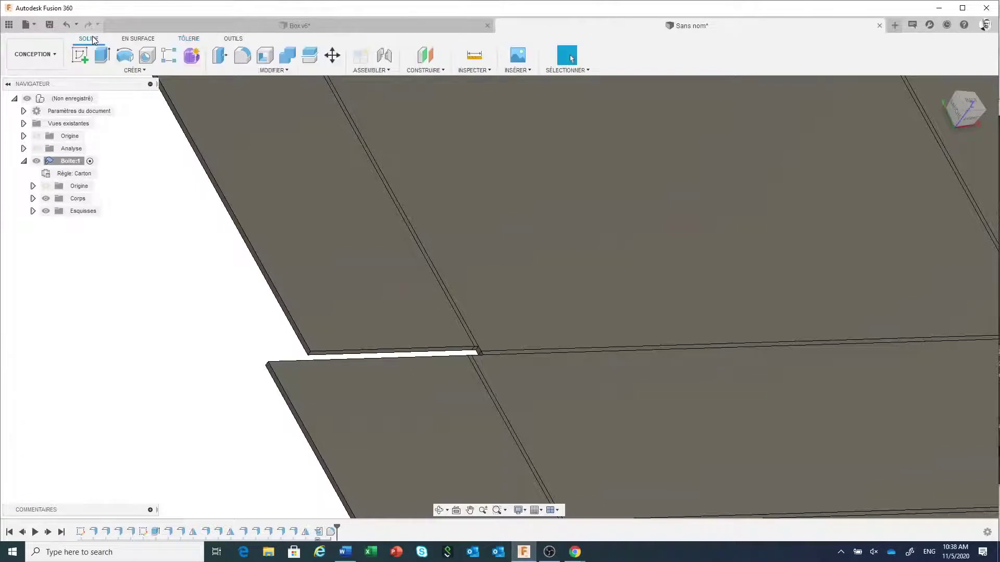
{"action": "left_click", "coordinate": [240, 71]}
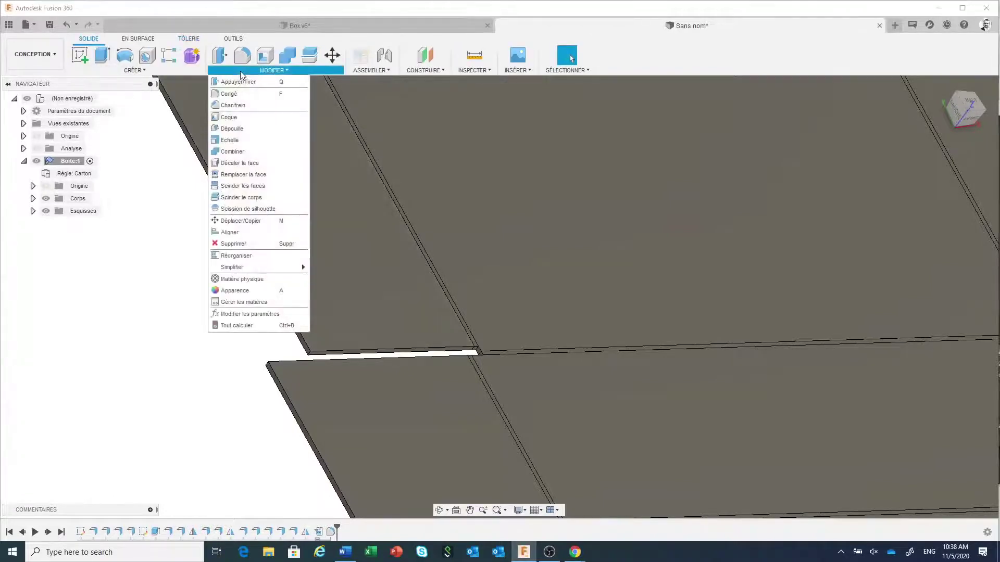
{"action": "left_click", "coordinate": [232, 129]}
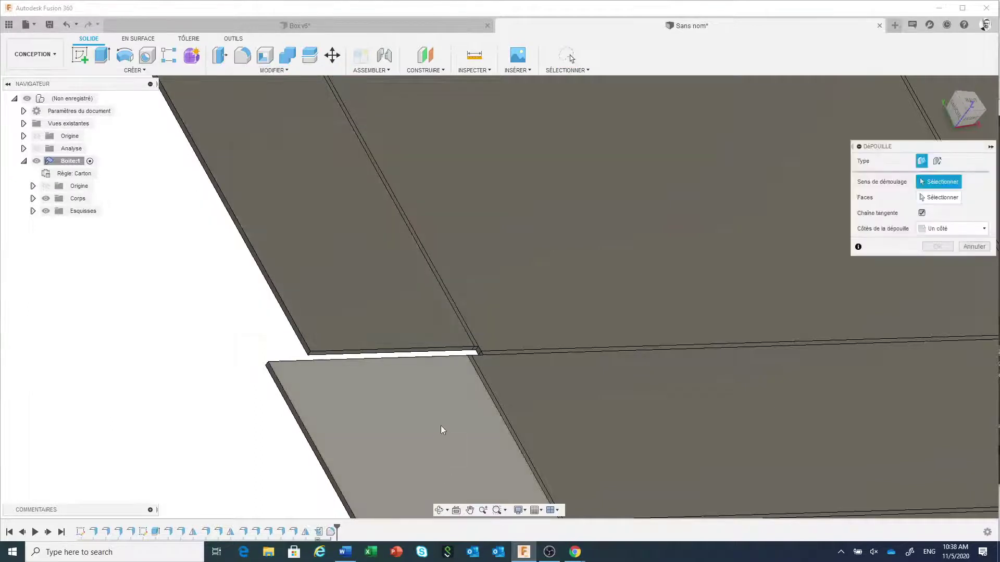
{"action": "scroll", "coordinate": [484, 372], "scroll_direction": "up", "scroll_amount": 2}
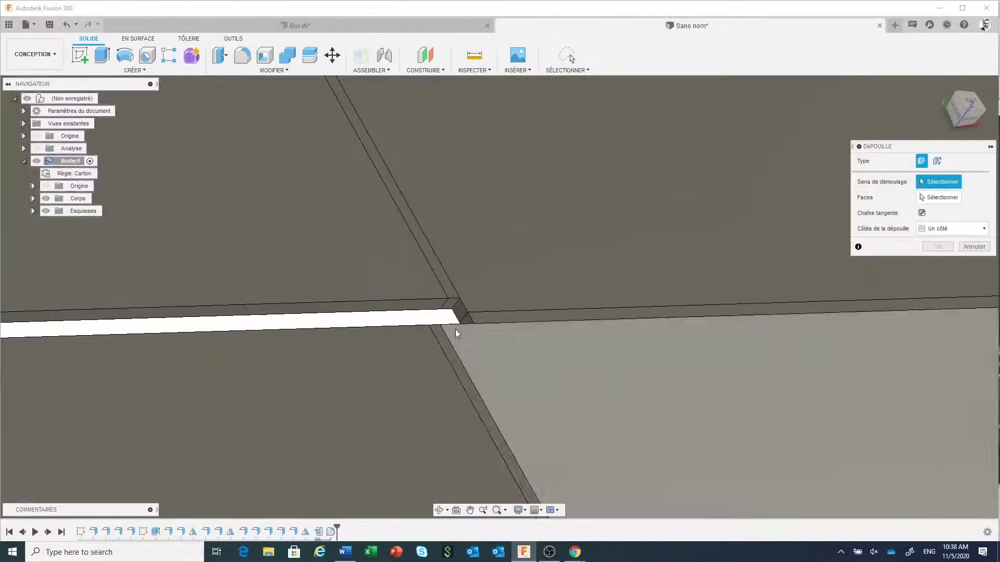
{"action": "left_click", "coordinate": [460, 313]}
{"action": "scroll", "coordinate": [536, 330], "scroll_direction": "down", "scroll_amount": 4}
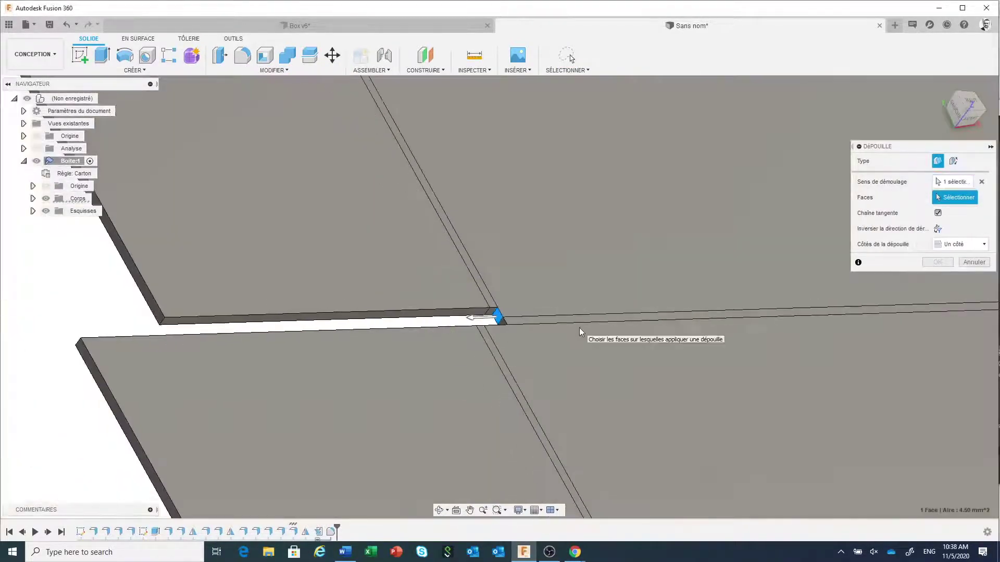
Step: Draft both end faces of the lid's first side flange by 10 degrees from the chosen pull direction
{"action": "scroll", "coordinate": [455, 349], "scroll_direction": "up", "scroll_amount": 3}
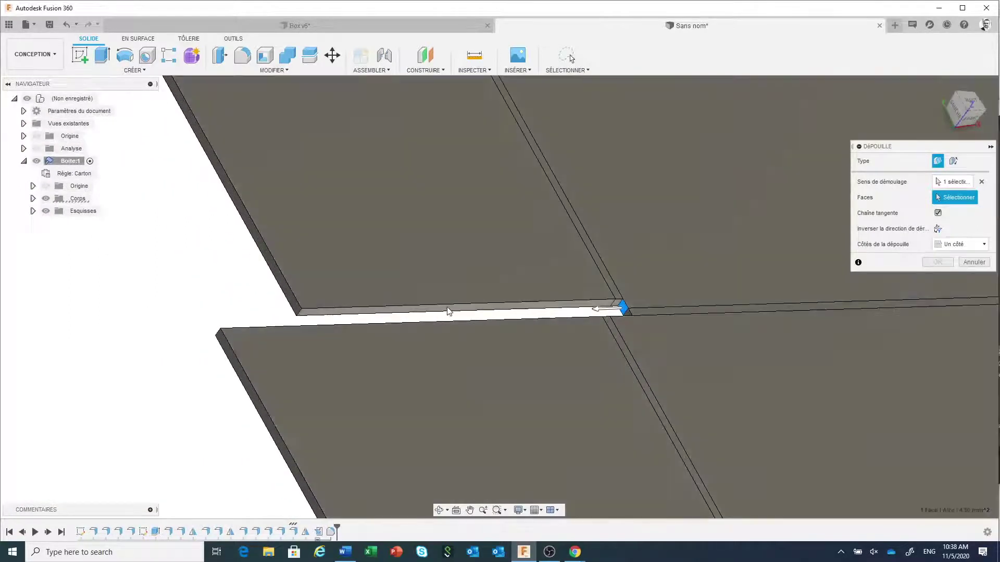
{"action": "left_click", "coordinate": [448, 310]}
{"action": "scroll", "coordinate": [463, 342], "scroll_direction": "down", "scroll_amount": 3}
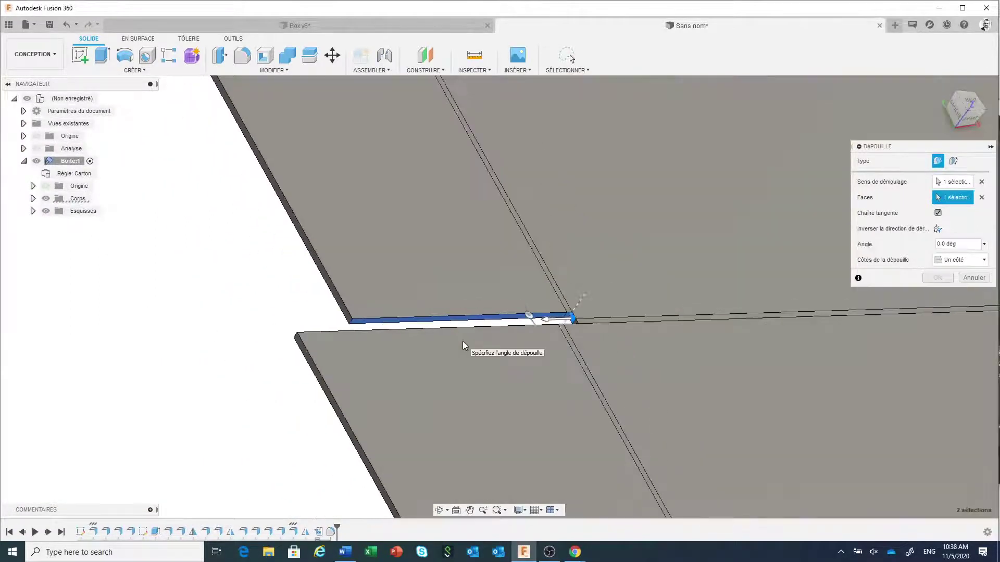
{"action": "middle_click_drag", "start_coordinate": [430, 267], "coordinate": [250, 31]}
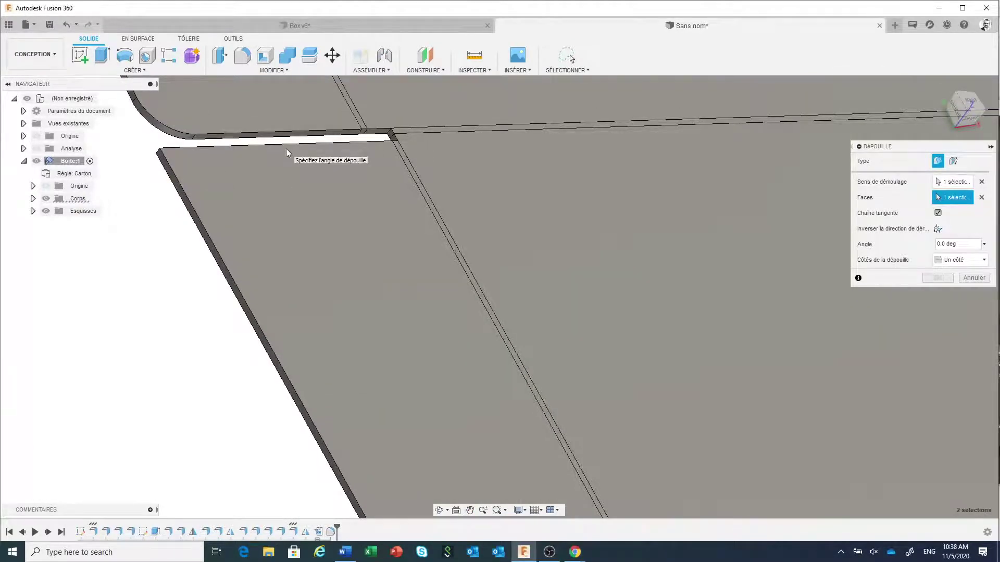
{"action": "left_click", "coordinate": [285, 151]}
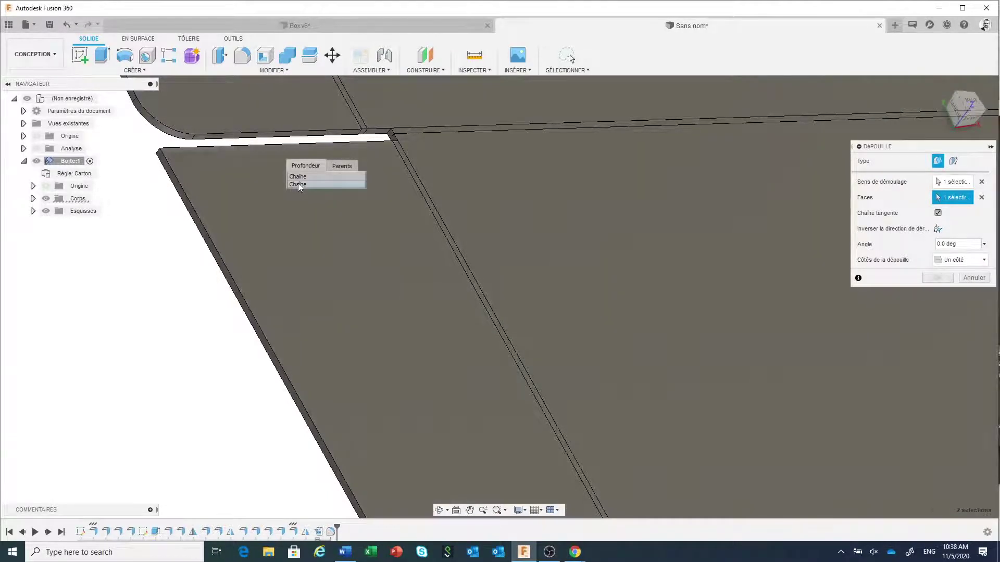
{"action": "left_click", "coordinate": [298, 184]}
{"action": "scroll", "coordinate": [298, 183], "scroll_direction": "down", "scroll_amount": 5}
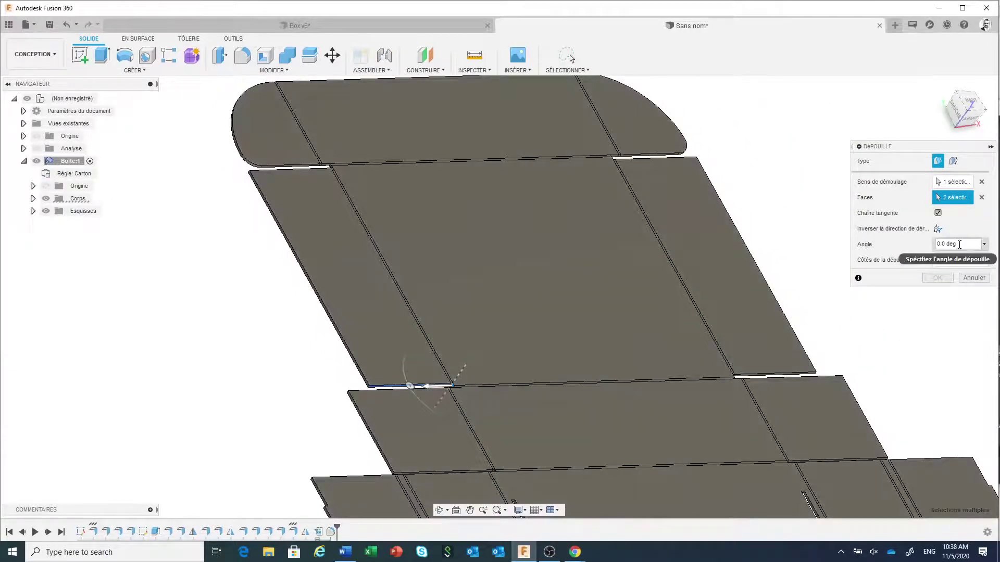
{"action": "left_click", "coordinate": [960, 244]}
{"action": "type", "text": "10"}
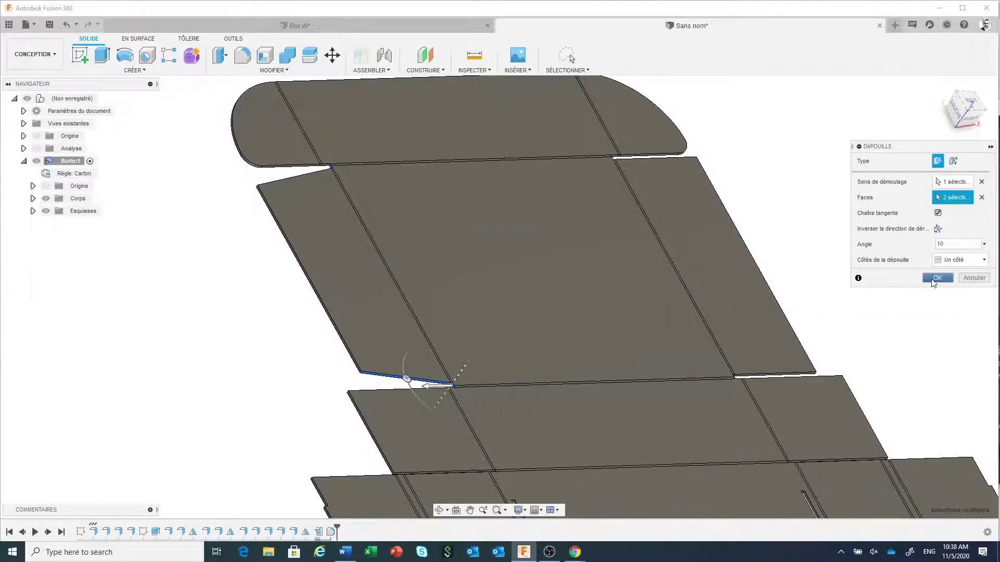
{"action": "left_click", "coordinate": [937, 278]}
{"action": "scroll", "coordinate": [677, 273], "scroll_direction": "down", "scroll_amount": 2}
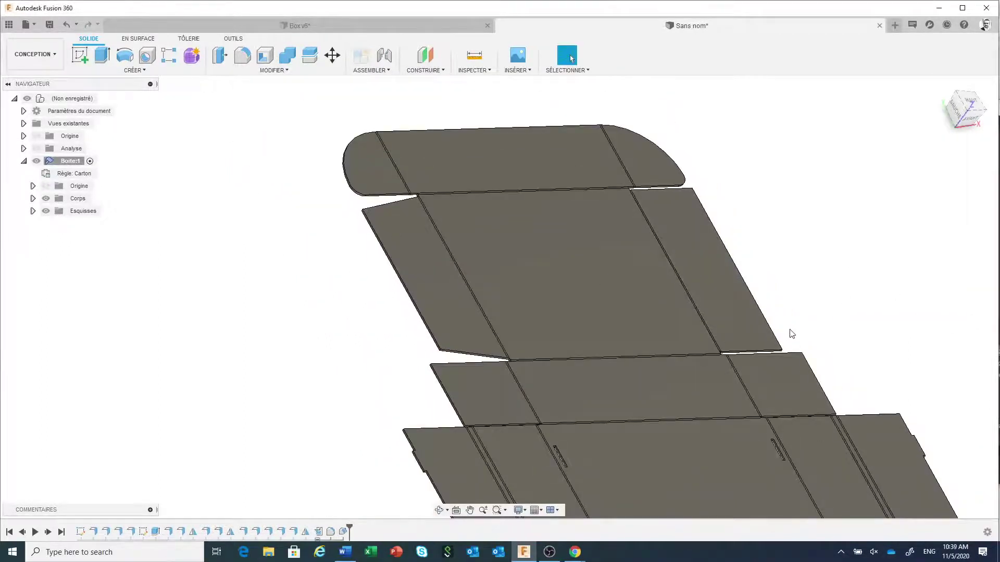
{"action": "middle_click_drag", "start_coordinate": [791, 333], "coordinate": [680, 295], "text": "shift"}
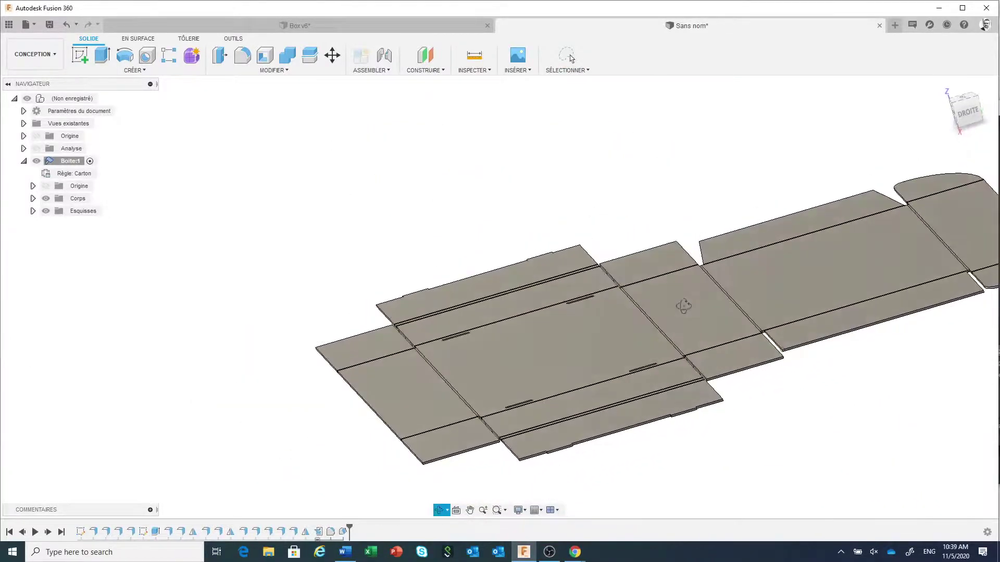
{"action": "scroll", "coordinate": [770, 345], "scroll_direction": "up", "scroll_amount": 5}
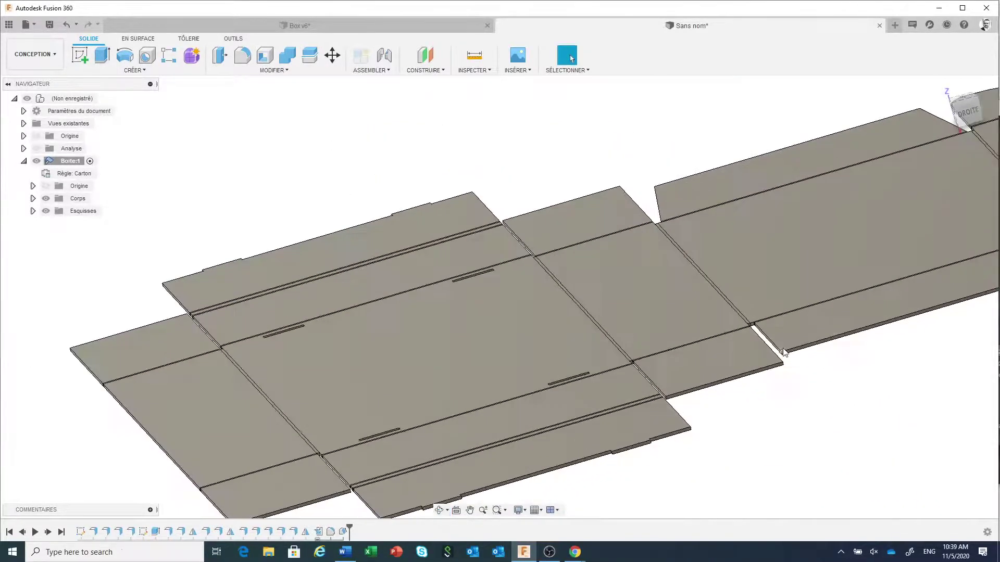
{"action": "right_click", "coordinate": [830, 420]}
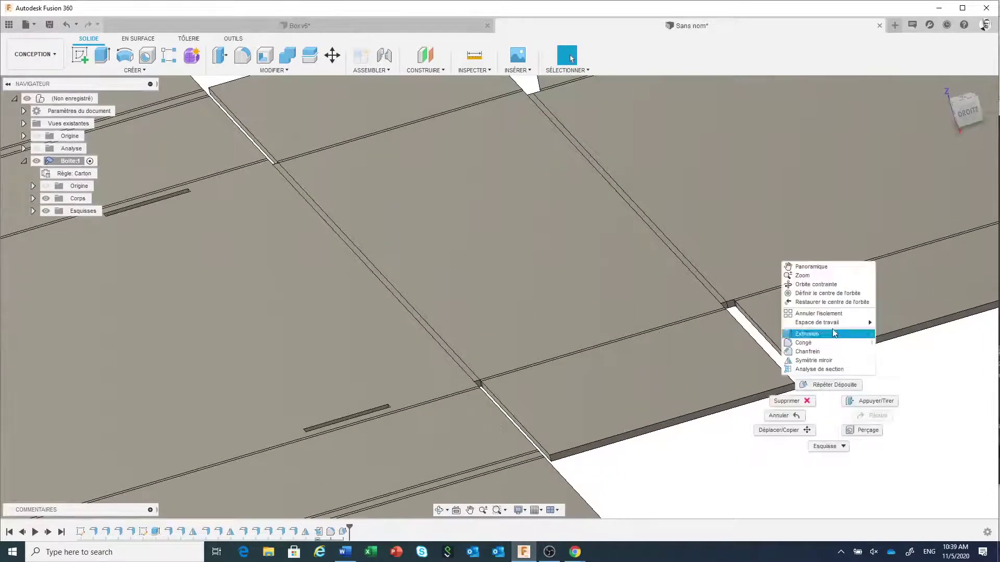
{"action": "left_click", "coordinate": [827, 385]}
{"action": "middle_click_drag", "start_coordinate": [738, 291], "coordinate": [740, 327], "text": "shift"}
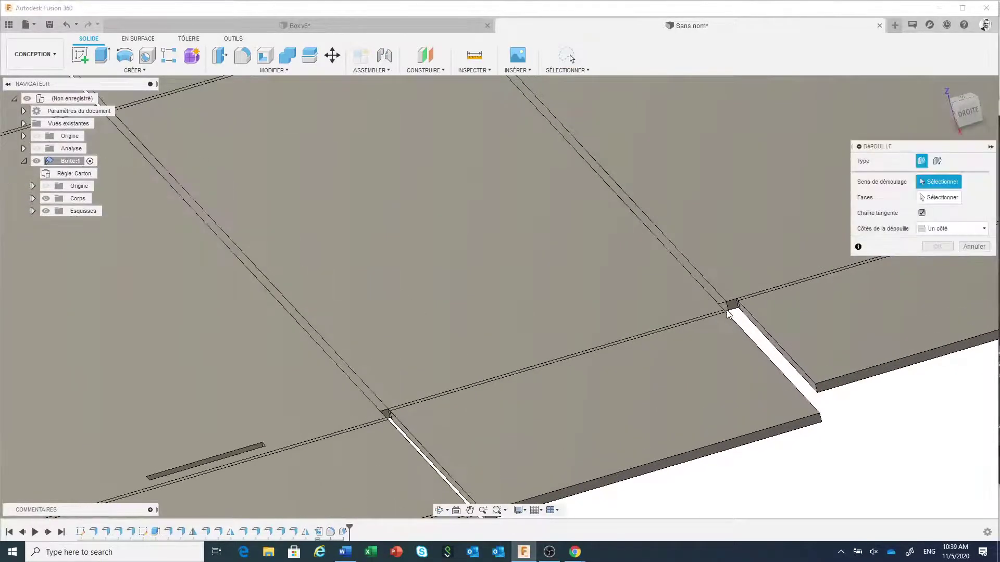
{"action": "left_click", "coordinate": [732, 306]}
{"action": "left_click", "coordinate": [735, 311]}
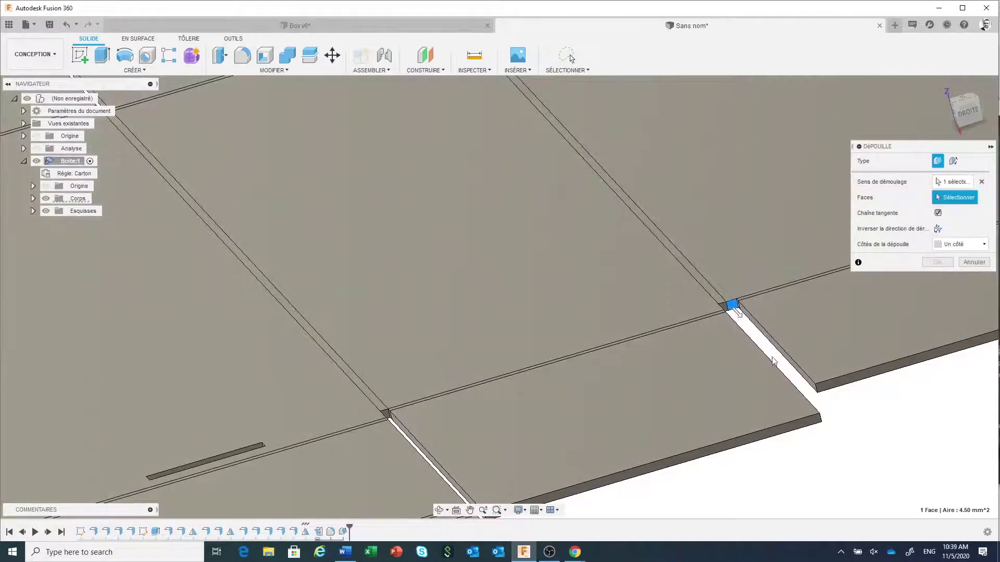
{"action": "scroll", "coordinate": [601, 366], "scroll_direction": "down", "scroll_amount": 5}
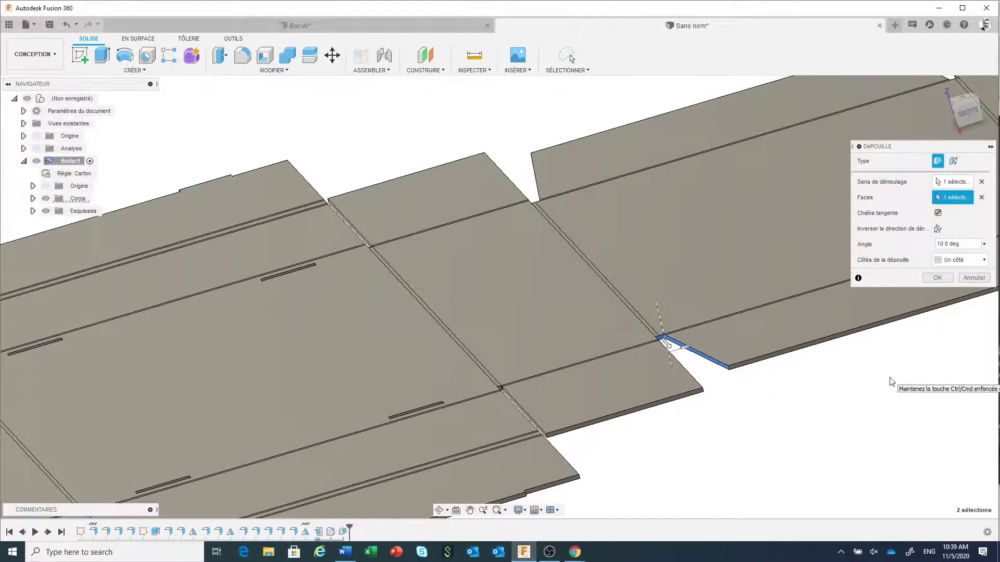
{"action": "middle_click_drag", "start_coordinate": [889, 378], "coordinate": [573, 415]}
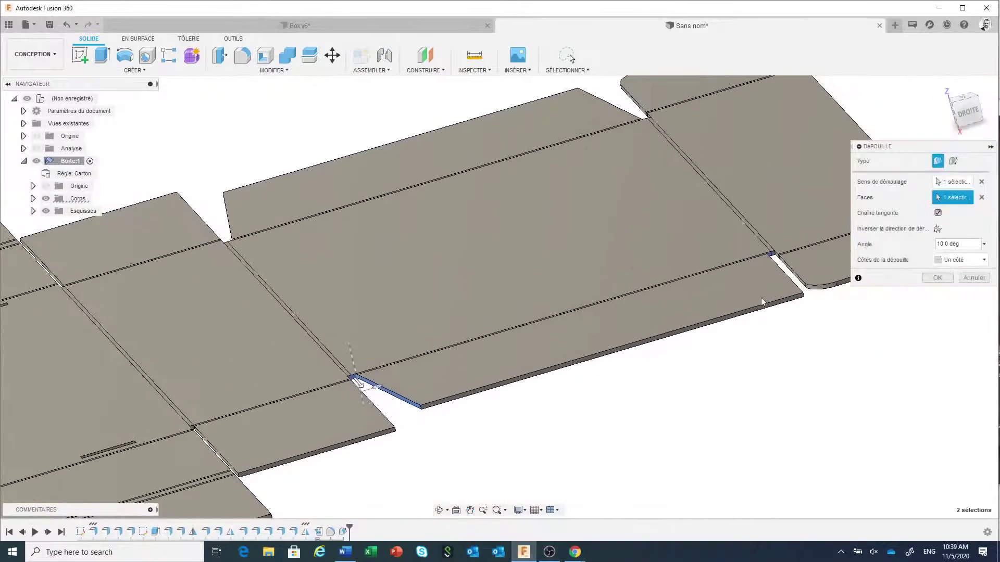
{"action": "scroll", "coordinate": [761, 302], "scroll_direction": "up", "scroll_amount": 5}
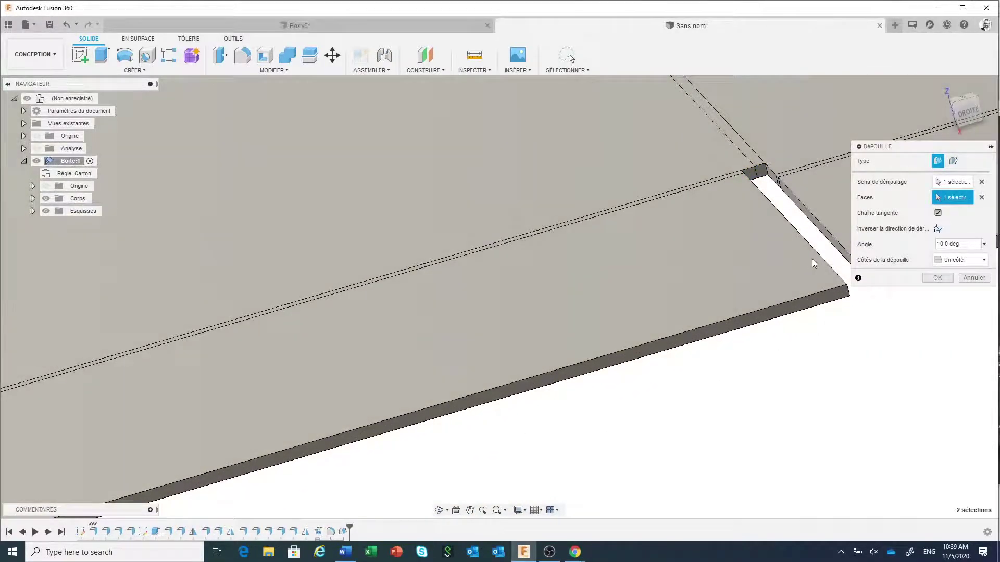
{"action": "left_click", "coordinate": [812, 259]}
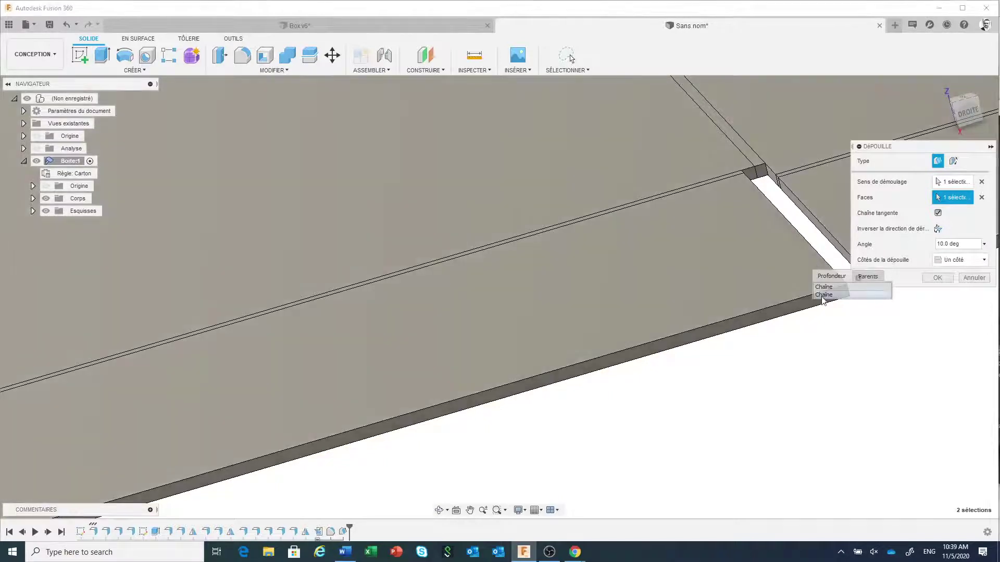
{"action": "left_click", "coordinate": [822, 299]}
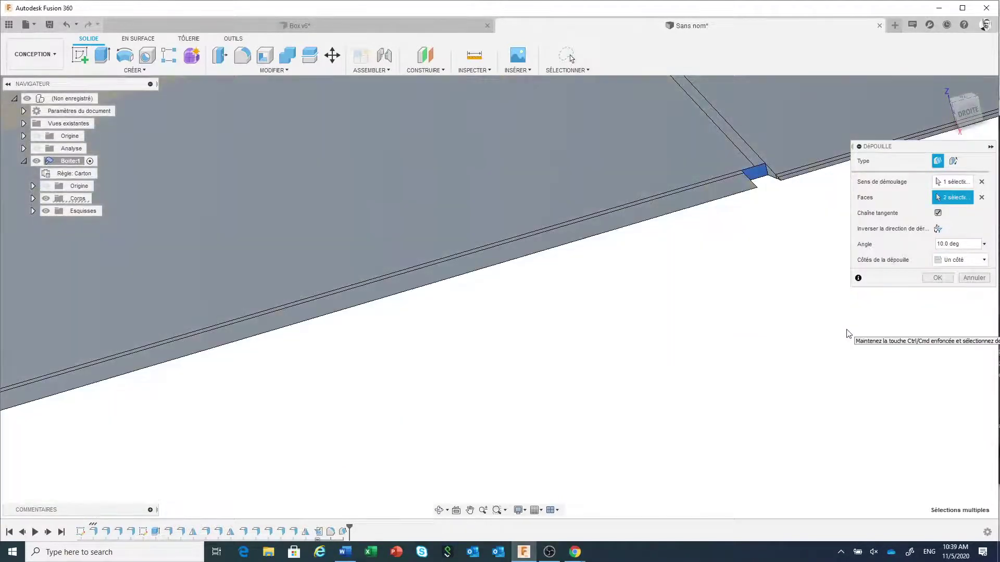
{"action": "left_click", "coordinate": [972, 277]}
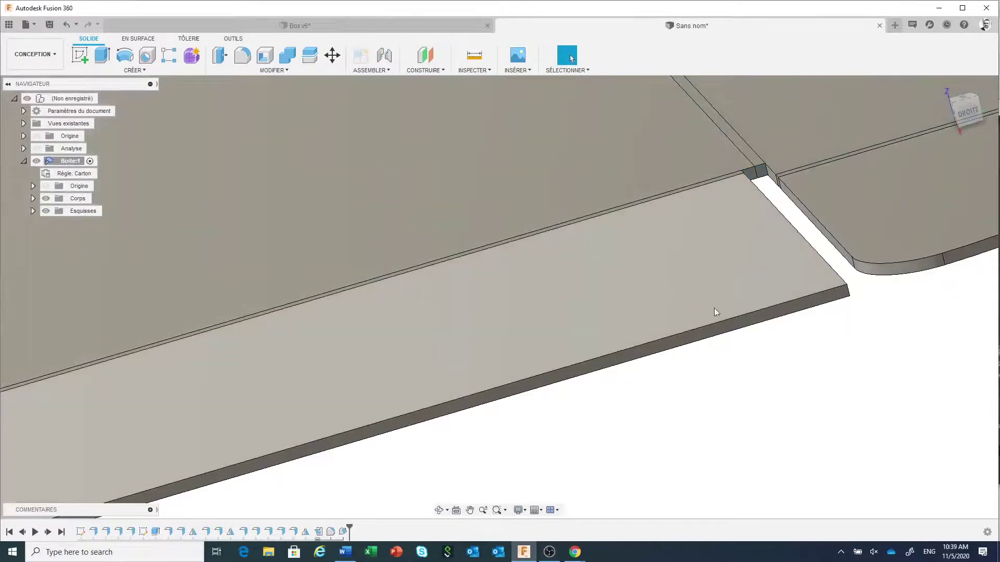
Step: Draft both end faces of the lid's opposite side flange by 10 degrees, with the pull direction from the small end face beside the rounded flap
{"action": "right_click", "coordinate": [807, 369]}
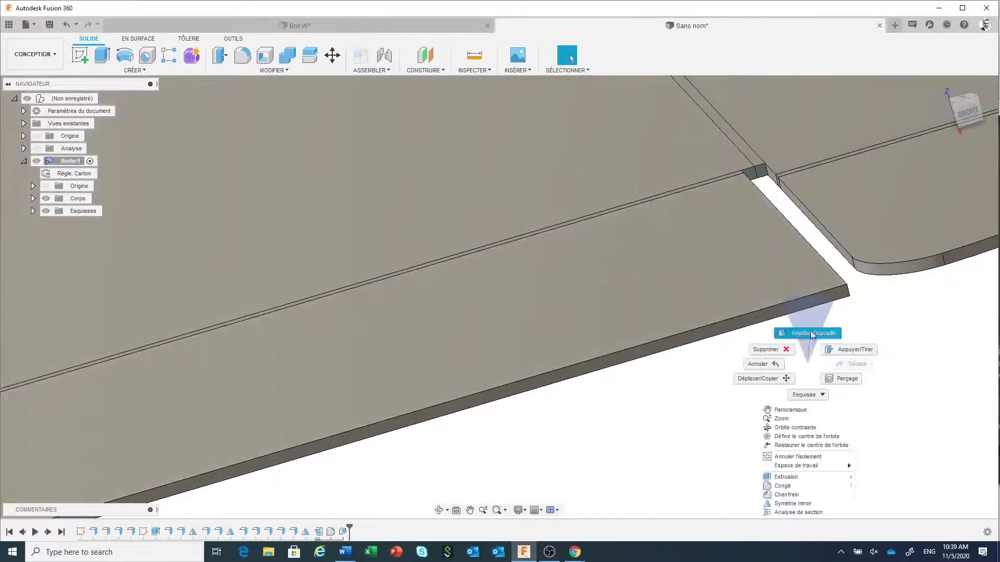
{"action": "left_click", "coordinate": [812, 336]}
{"action": "left_click", "coordinate": [754, 180]}
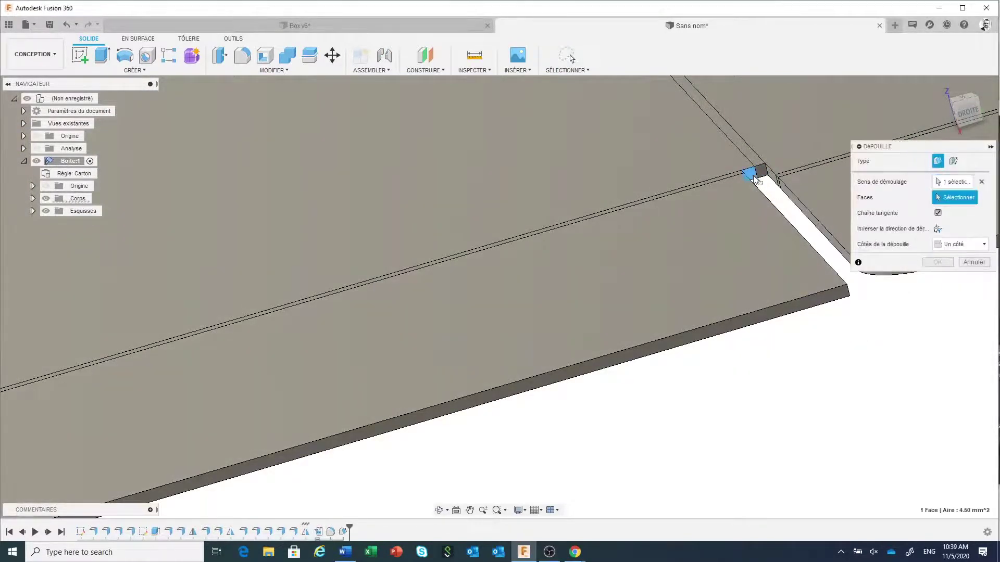
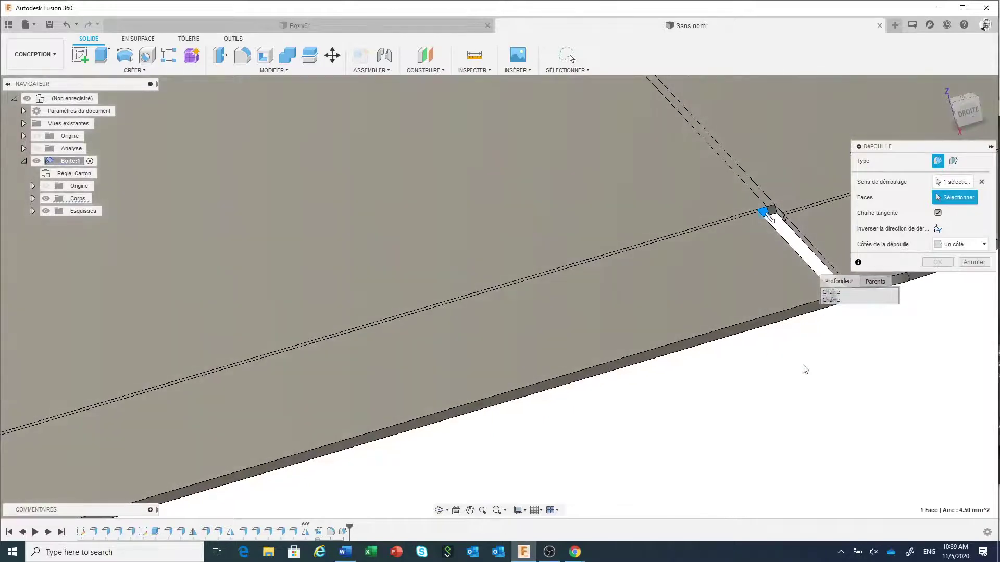
{"action": "mouse_move", "coordinate": [803, 368]}
{"action": "middle_mouse_down", "text": "shift"}
{"action": "mouse_move", "coordinate": [790, 368]}
{"action": "mouse_move", "coordinate": [799, 366]}
{"action": "middle_mouse_up", "text": "shift"}
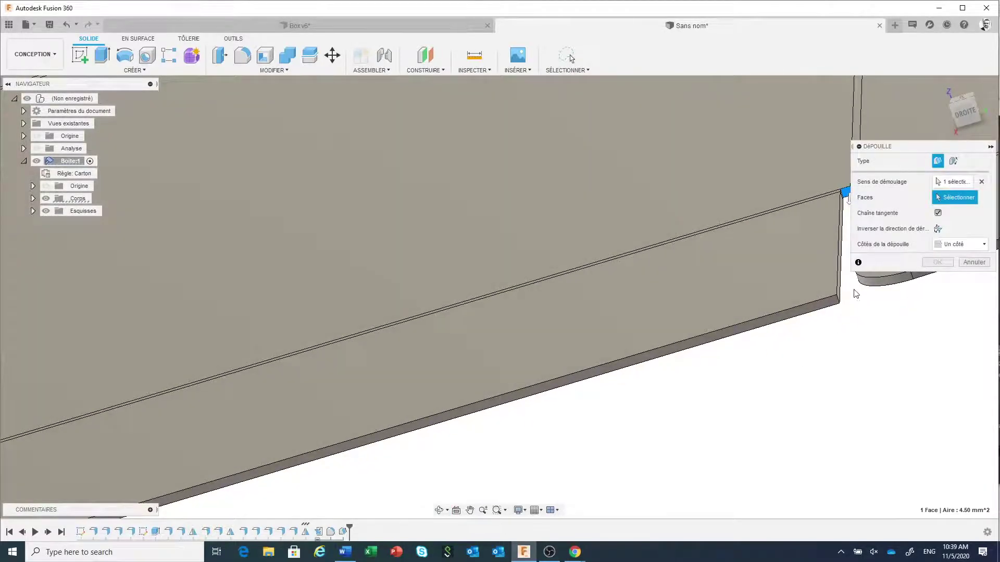
{"action": "left_click", "coordinate": [841, 295]}
{"action": "scroll", "coordinate": [630, 400], "scroll_direction": "down", "scroll_amount": 3}
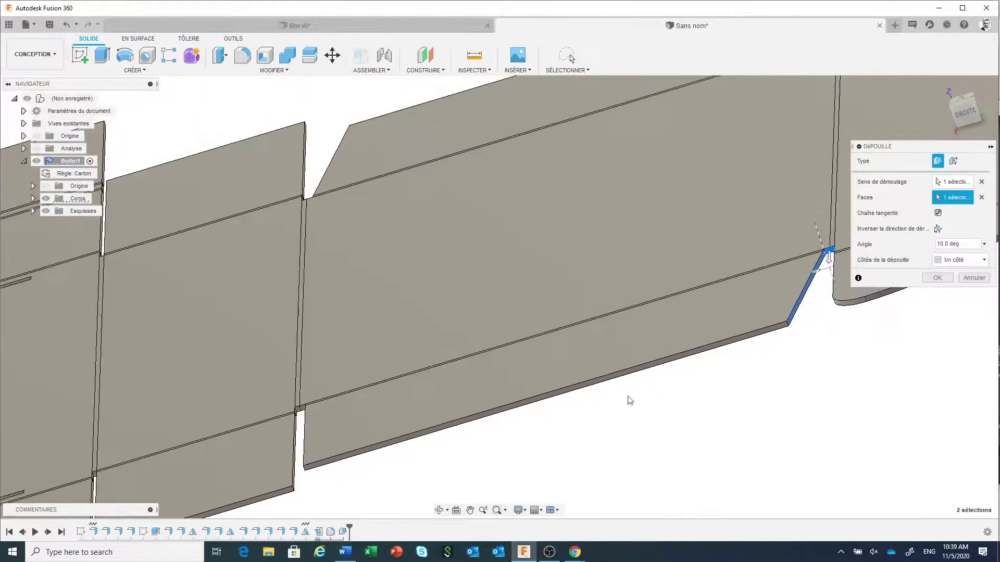
{"action": "middle_click_drag", "start_coordinate": [475, 479], "coordinate": [513, 464], "text": "shift"}
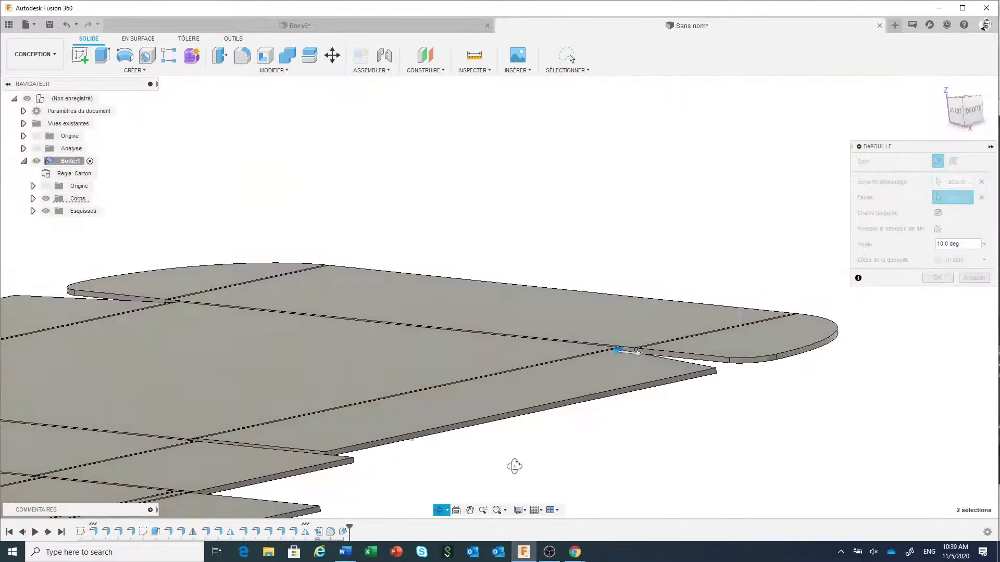
{"action": "scroll", "coordinate": [265, 452], "scroll_direction": "up", "scroll_amount": 4}
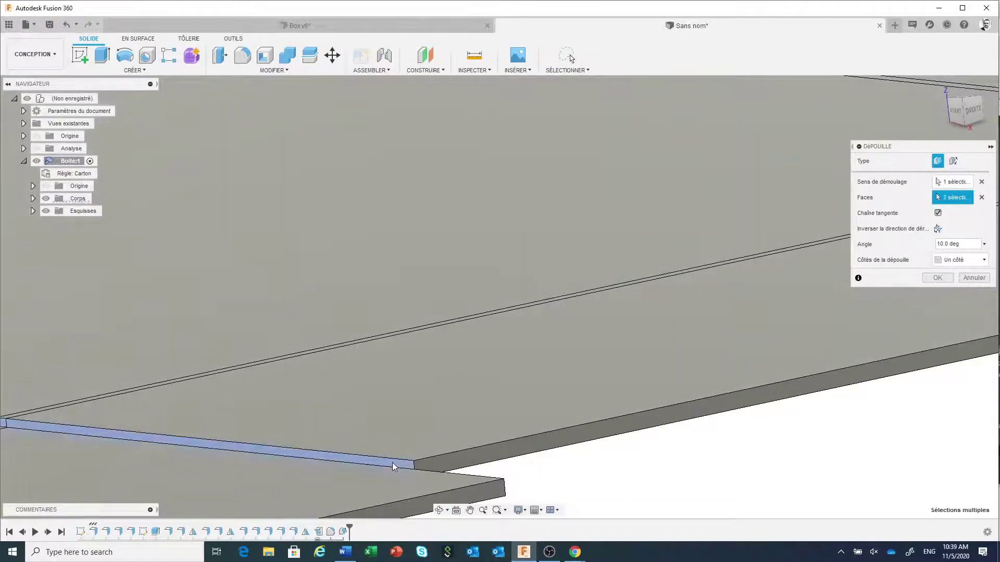
{"action": "left_click", "coordinate": [392, 463]}
{"action": "scroll", "coordinate": [456, 430], "scroll_direction": "down", "scroll_amount": 5}
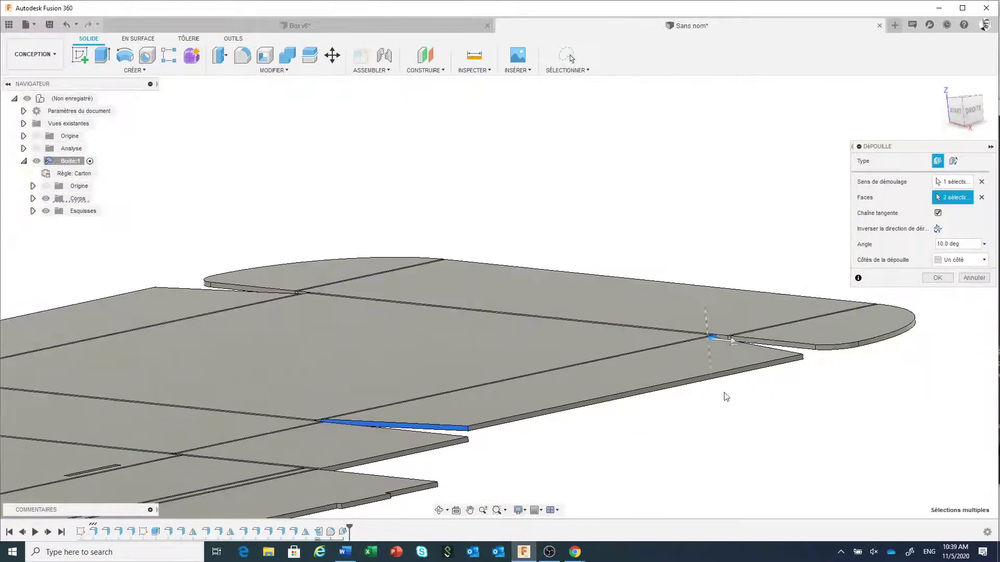
{"action": "left_click", "coordinate": [937, 277]}
Step: Start a fillet (Congé) and select both outer corner edges of the lid side flange that was drafted last
{"action": "scroll", "coordinate": [457, 455], "scroll_direction": "up", "scroll_amount": 5}
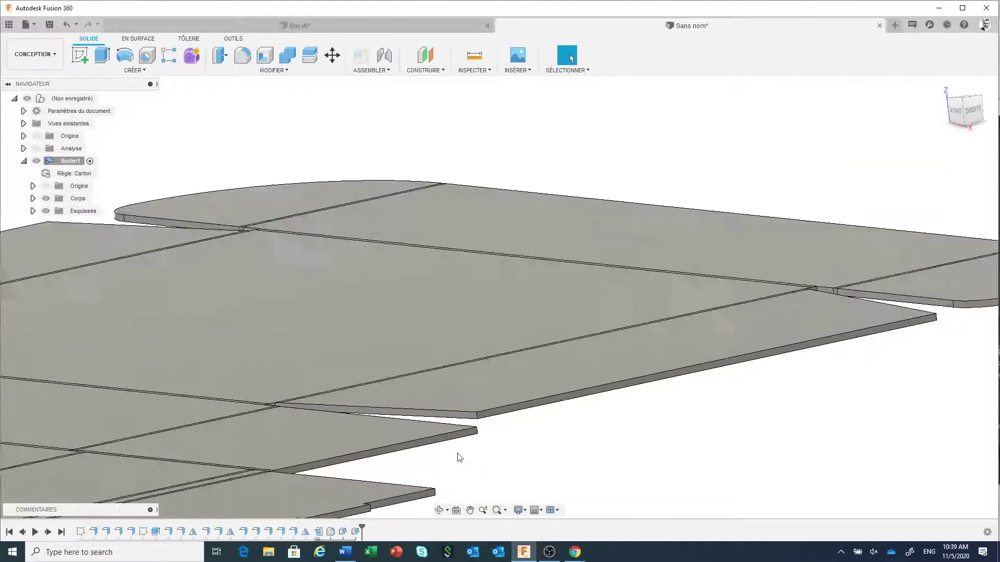
{"action": "scroll", "coordinate": [487, 417], "scroll_direction": "up", "scroll_amount": 2}
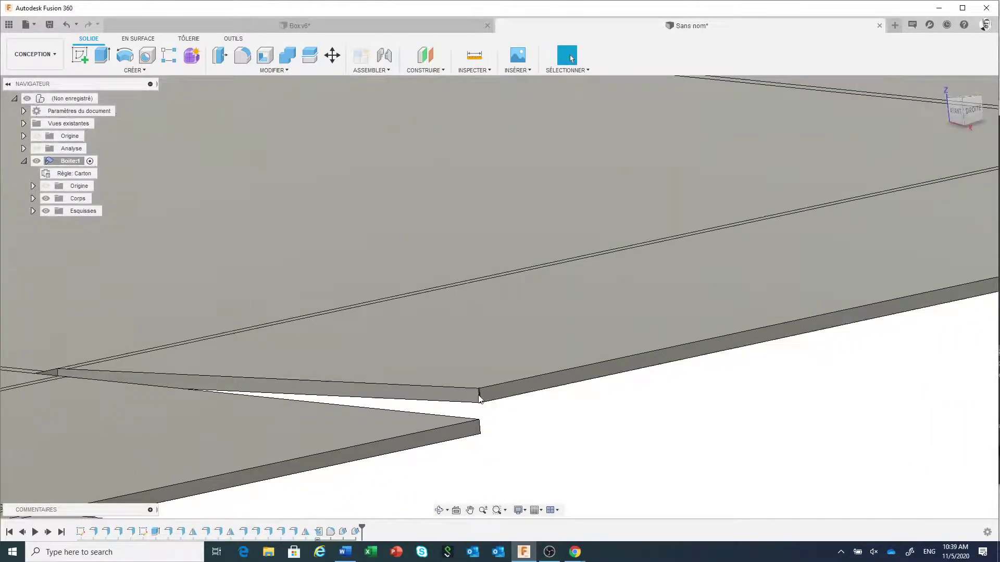
{"action": "right_click", "coordinate": [480, 399]}
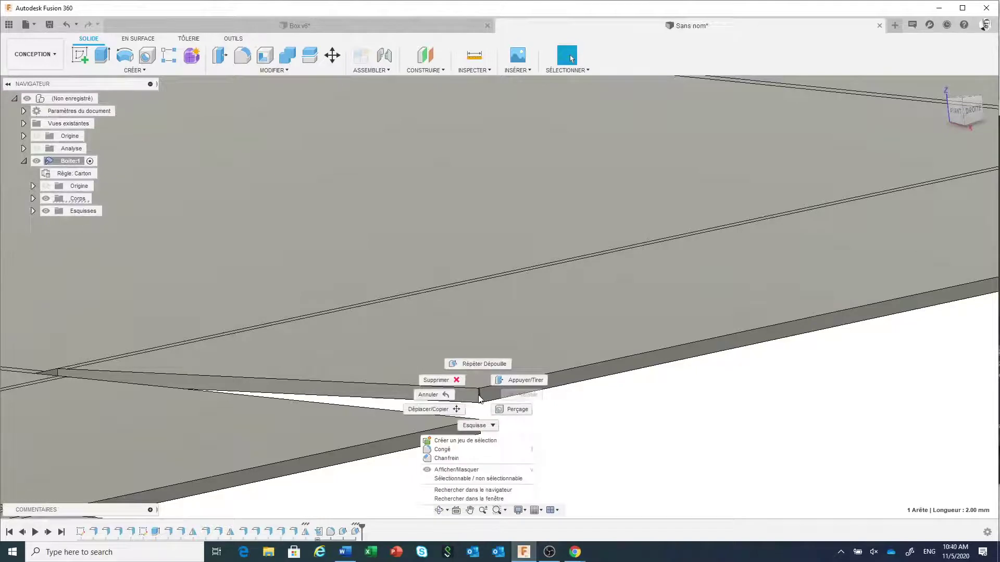
{"action": "left_click", "coordinate": [439, 449]}
{"action": "scroll", "coordinate": [514, 430], "scroll_direction": "down", "scroll_amount": 5}
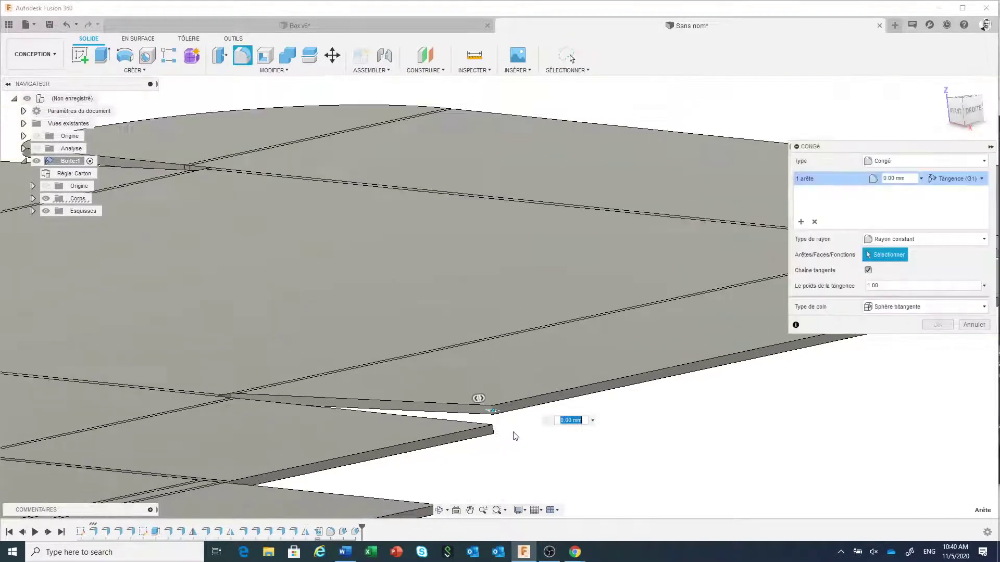
{"action": "scroll", "coordinate": [653, 453], "scroll_direction": "up", "scroll_amount": 5}
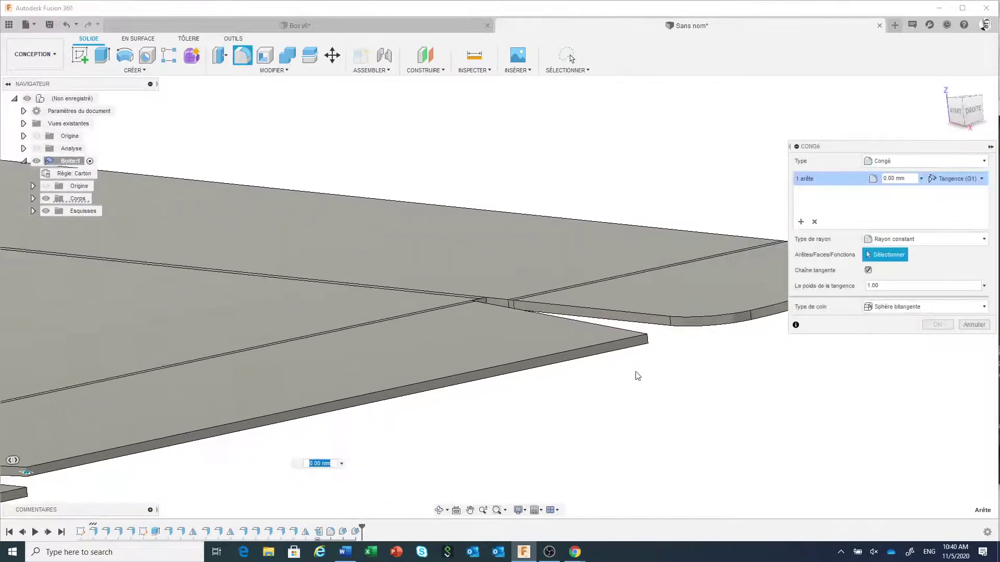
{"action": "scroll", "coordinate": [636, 367], "scroll_direction": "up", "scroll_amount": 2}
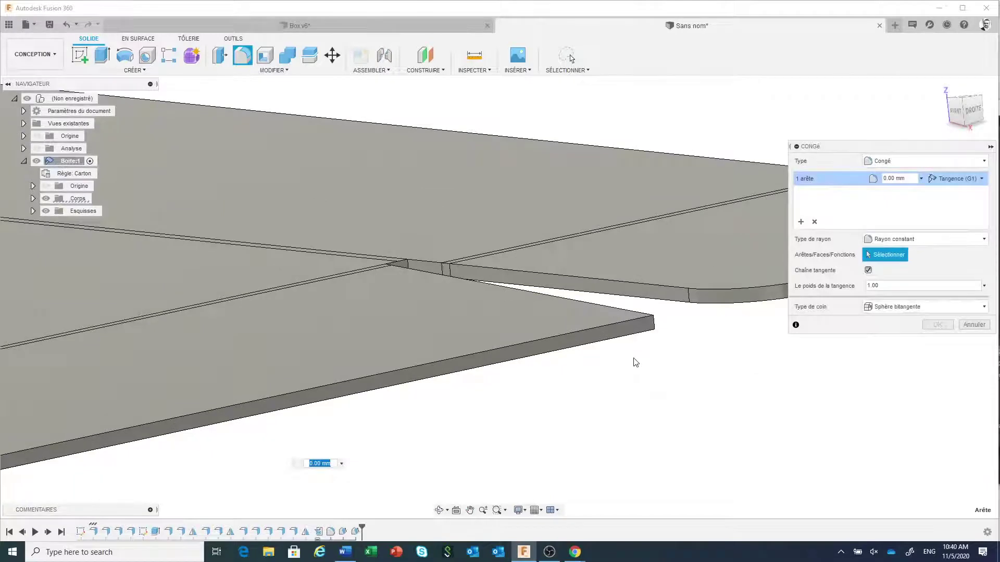
{"action": "left_click", "coordinate": [657, 327]}
{"action": "scroll", "coordinate": [676, 371], "scroll_direction": "down", "scroll_amount": 5}
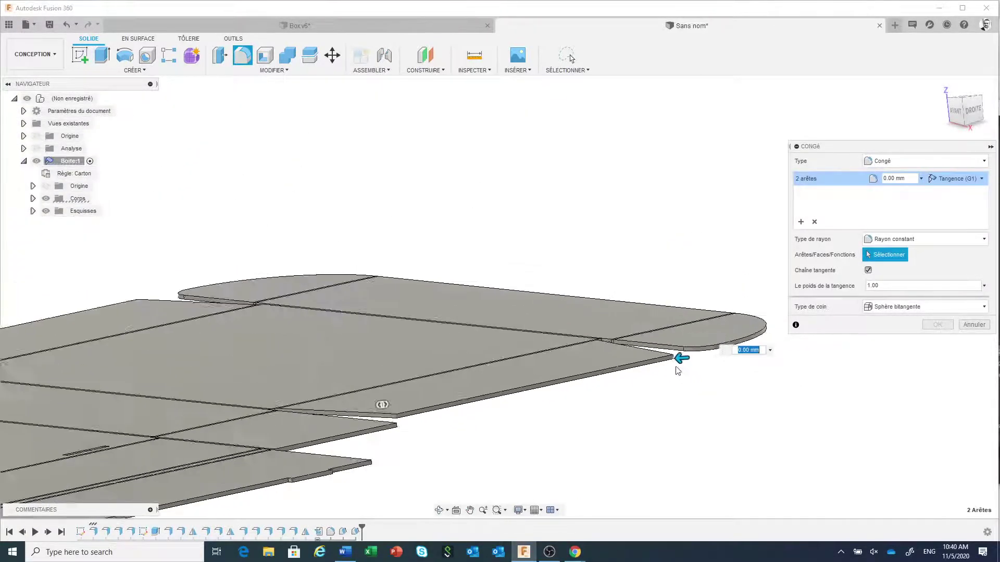
{"action": "scroll", "coordinate": [676, 371], "scroll_direction": "down", "scroll_amount": 3}
Step: Add both outer corner edges of the lid's other side flange to the fillet and create it with a 12 mm radius
{"action": "scroll", "coordinate": [591, 398], "scroll_direction": "up", "scroll_amount": 8}
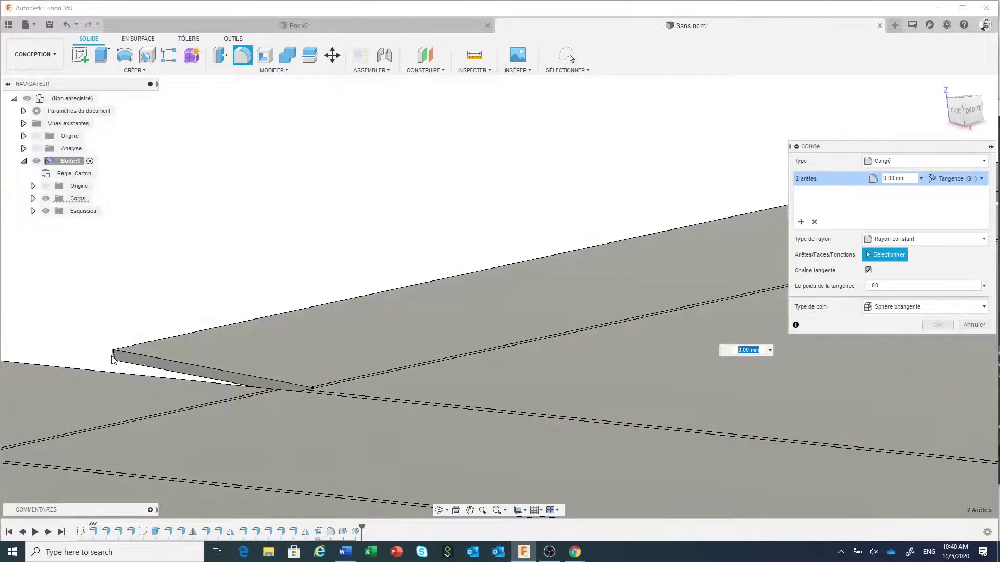
{"action": "left_click", "coordinate": [112, 360]}
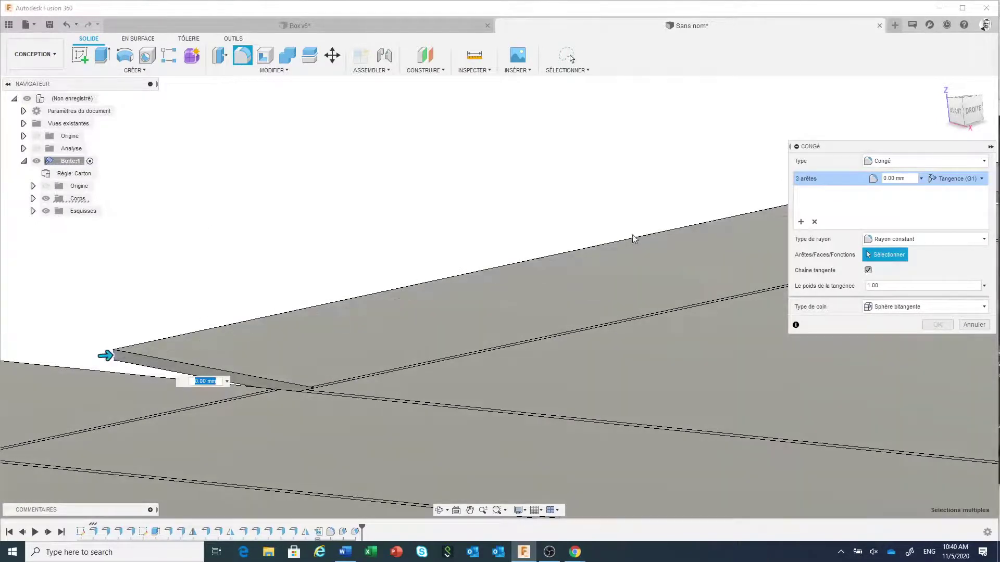
{"action": "scroll", "coordinate": [481, 323], "scroll_direction": "up", "scroll_amount": 3}
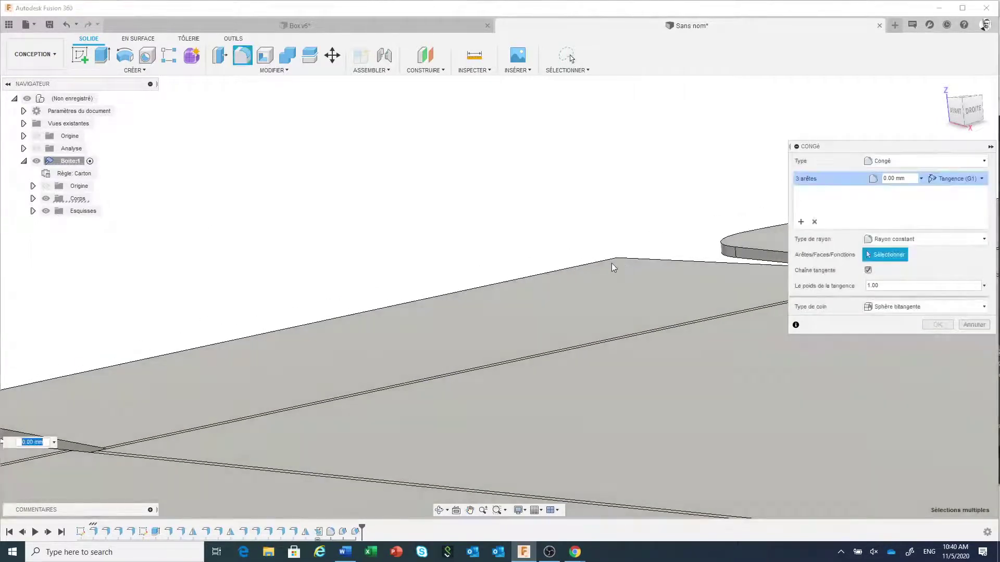
{"action": "scroll", "coordinate": [619, 265], "scroll_direction": "up", "scroll_amount": 2}
{"action": "left_click", "coordinate": [620, 257]}
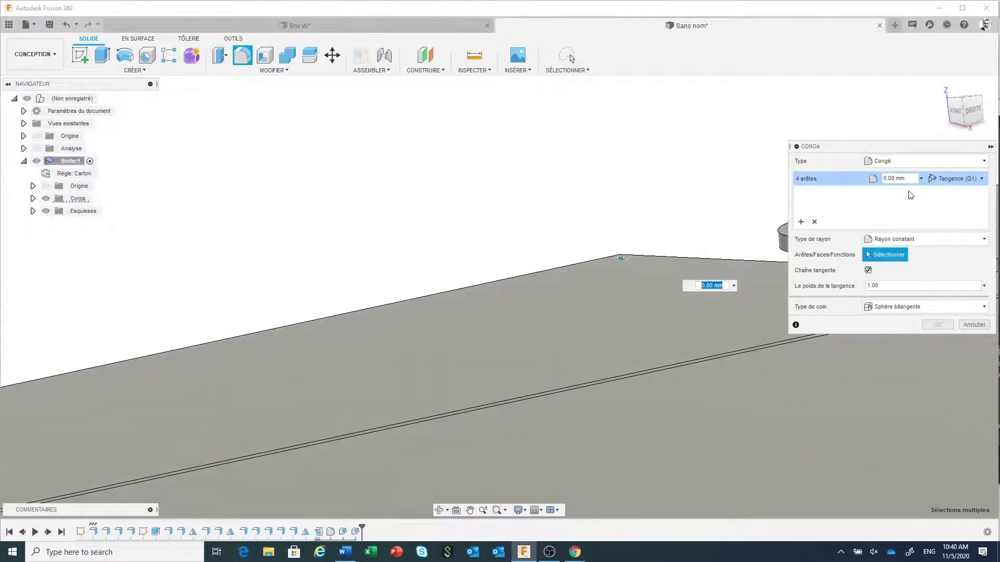
{"action": "left_click", "coordinate": [905, 179]}
{"action": "type", "text": "12"}
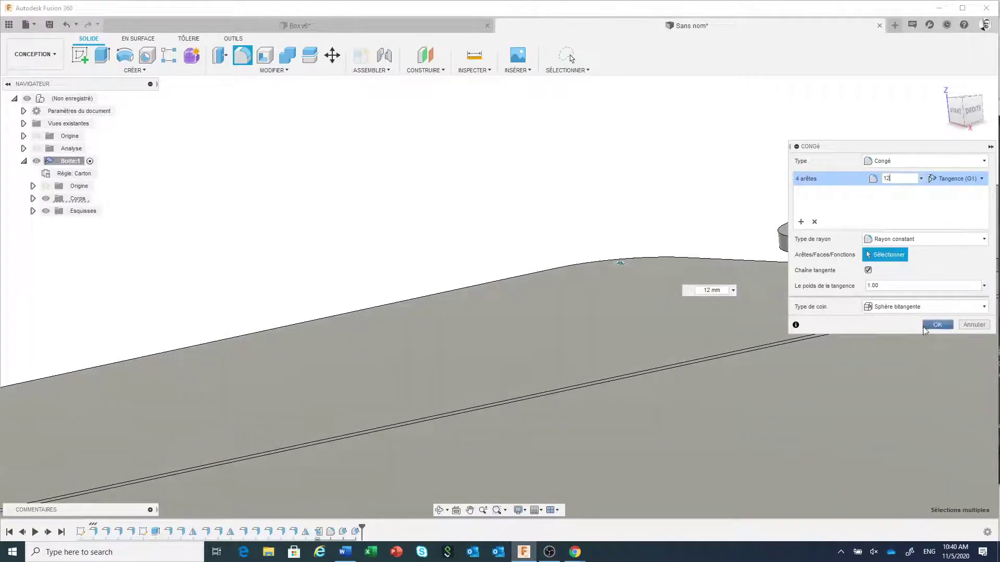
{"action": "left_click", "coordinate": [926, 324]}
Step: Examine the lid's locking tab and the front slot in the finished reference model Box v6, and return to the unsaved box design
{"action": "scroll", "coordinate": [599, 249], "scroll_direction": "down", "scroll_amount": 10}
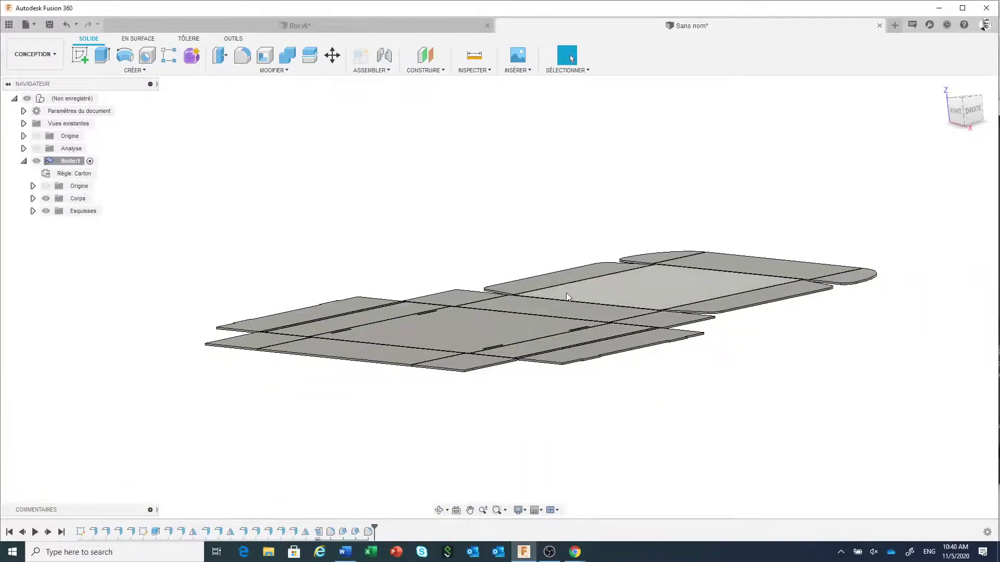
{"action": "middle_click_drag", "start_coordinate": [566, 293], "coordinate": [616, 321], "text": "shift"}
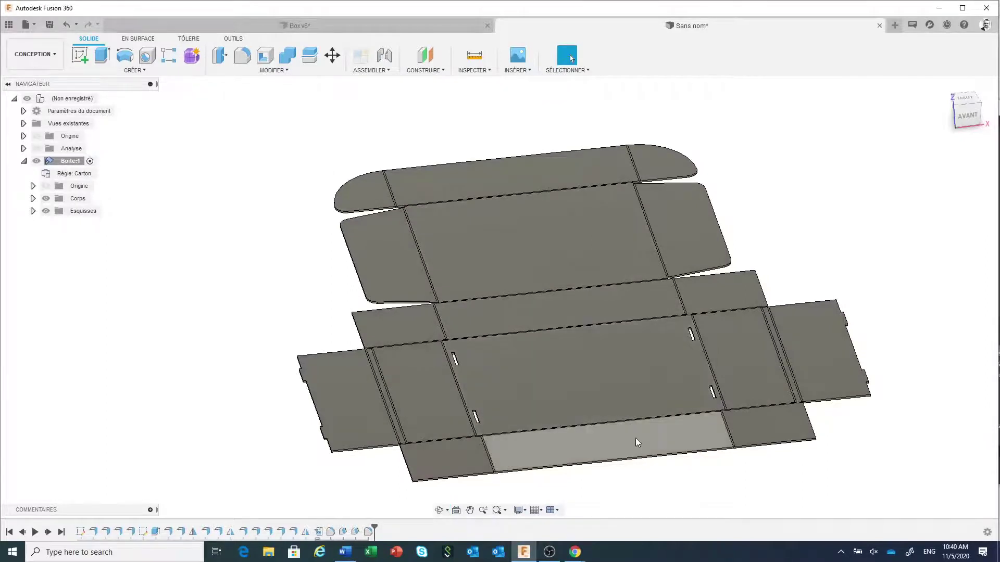
{"action": "left_click", "coordinate": [413, 29]}
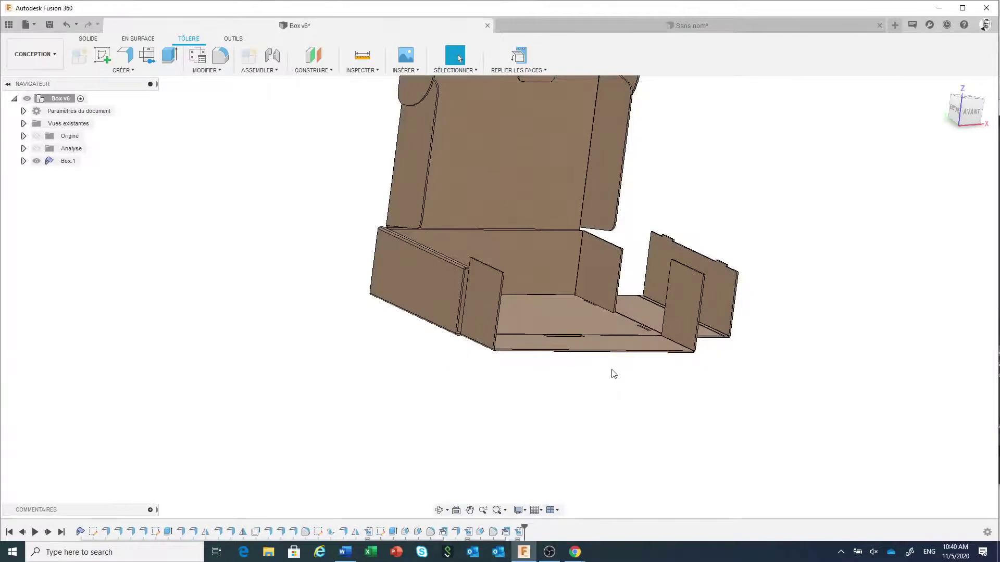
{"action": "middle_click_drag", "start_coordinate": [613, 374], "coordinate": [587, 404], "text": "shift"}
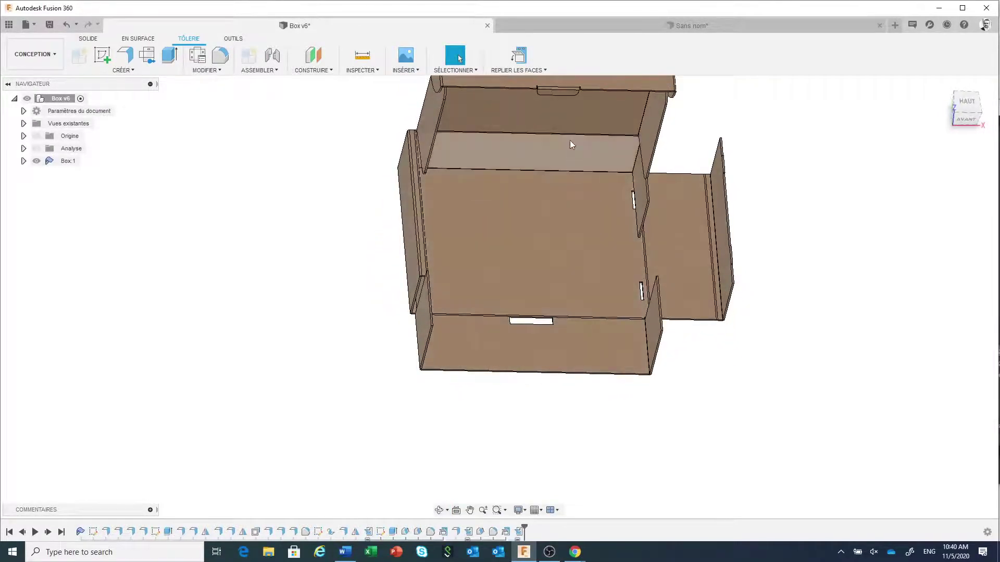
{"action": "scroll", "coordinate": [544, 302], "scroll_direction": "up", "scroll_amount": 5}
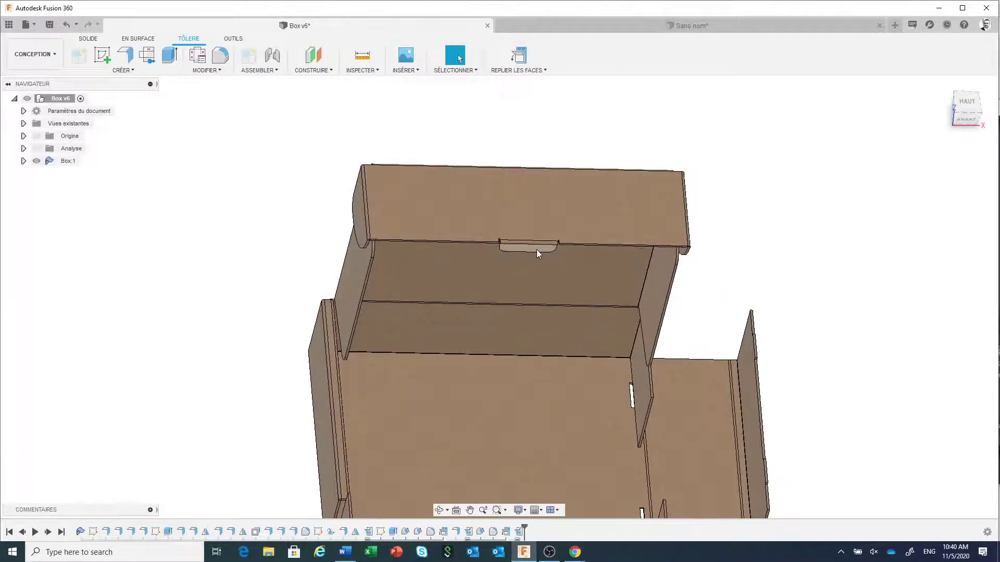
{"action": "scroll", "coordinate": [536, 249], "scroll_direction": "down", "scroll_amount": 5}
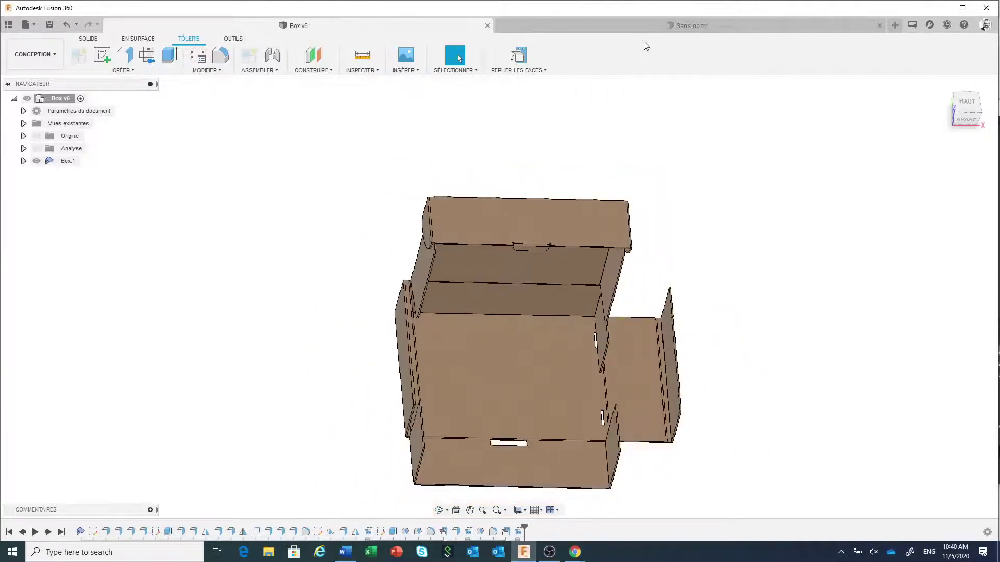
{"action": "left_click", "coordinate": [677, 26]}
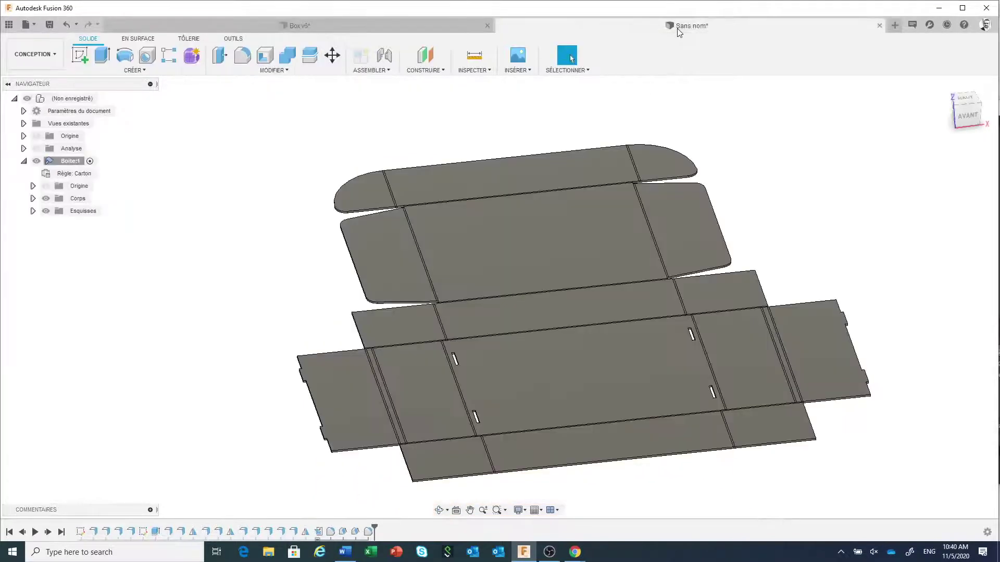
Step: Create a sketch on the top face of the unfolded front wall, between its two end flaps
{"action": "right_click", "coordinate": [596, 454]}
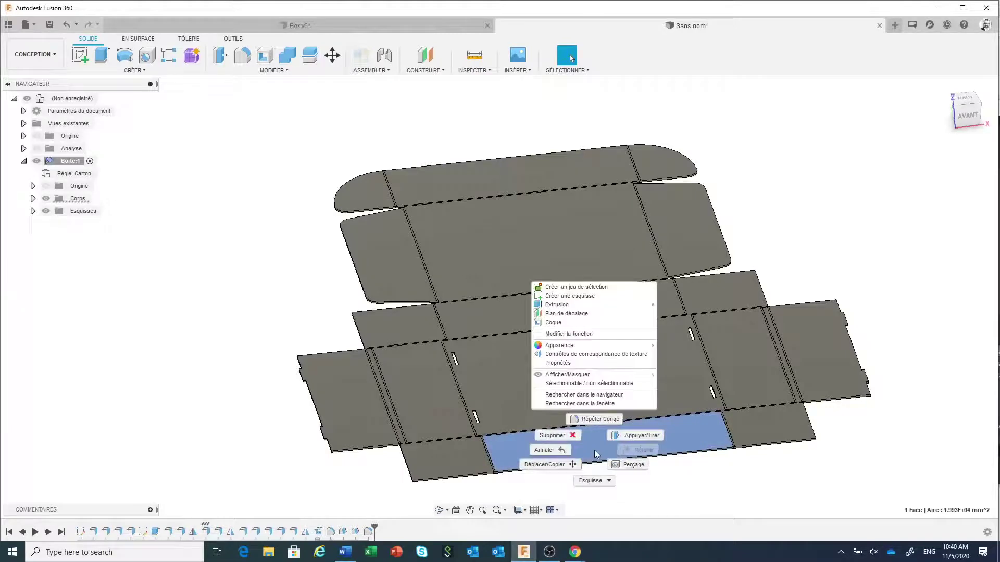
{"action": "left_click", "coordinate": [578, 295]}
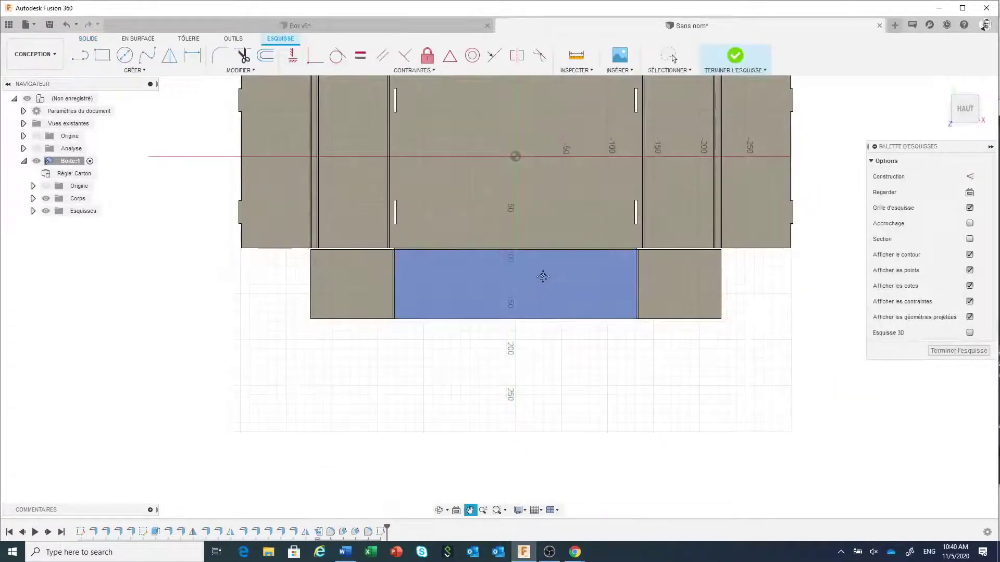
{"action": "middle_click_drag", "start_coordinate": [538, 305], "coordinate": [521, 374]}
{"action": "scroll", "coordinate": [521, 374], "scroll_direction": "up", "scroll_amount": 3}
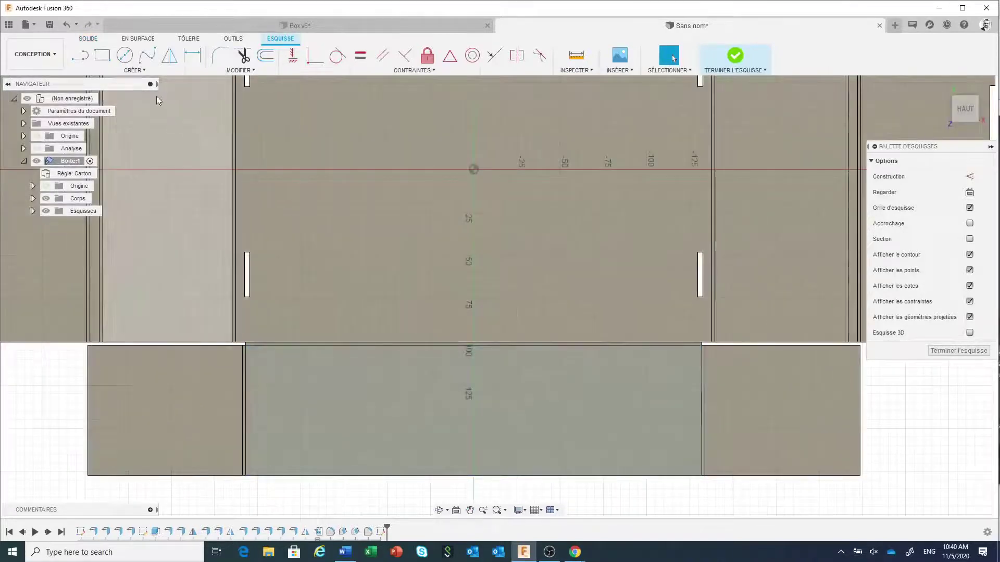
{"action": "left_click", "coordinate": [102, 55]}
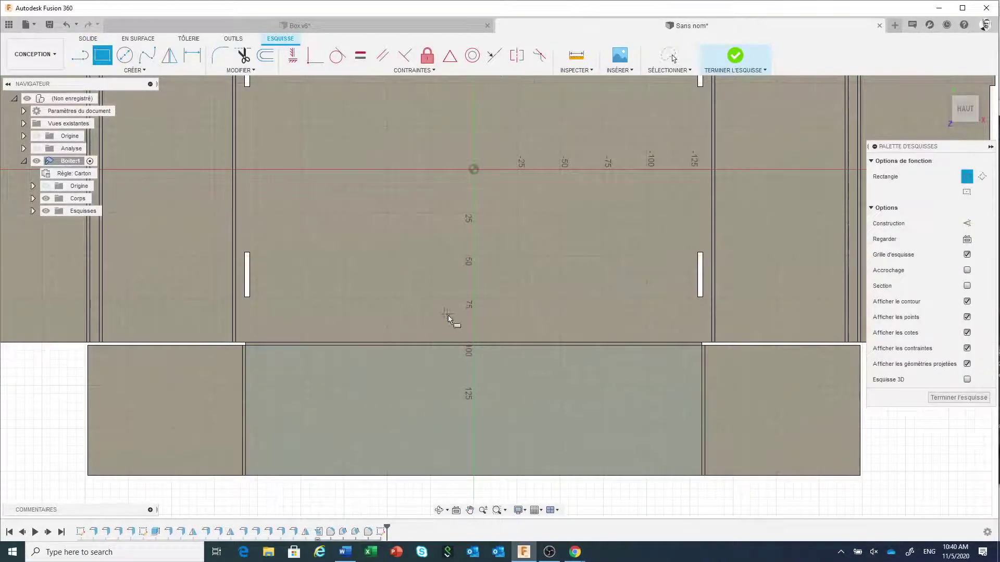
{"action": "left_click", "coordinate": [473, 343]}
{"action": "key", "text": "Escape"}
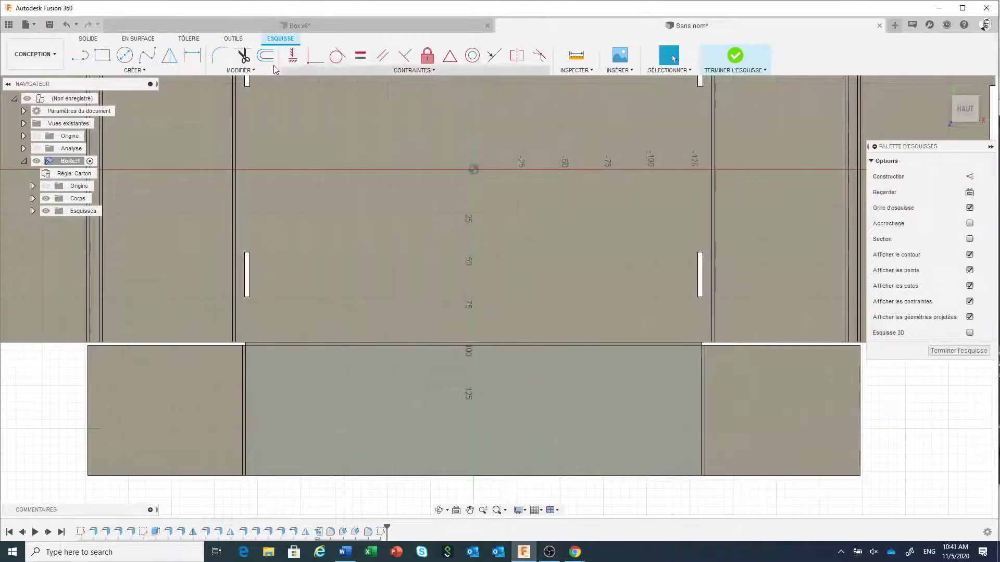
Step: Draw a center rectangle 50 mm wide and 20 mm high, centred on the midpoint of the base panel's fold edge with the front wall
{"action": "left_click", "coordinate": [98, 55]}
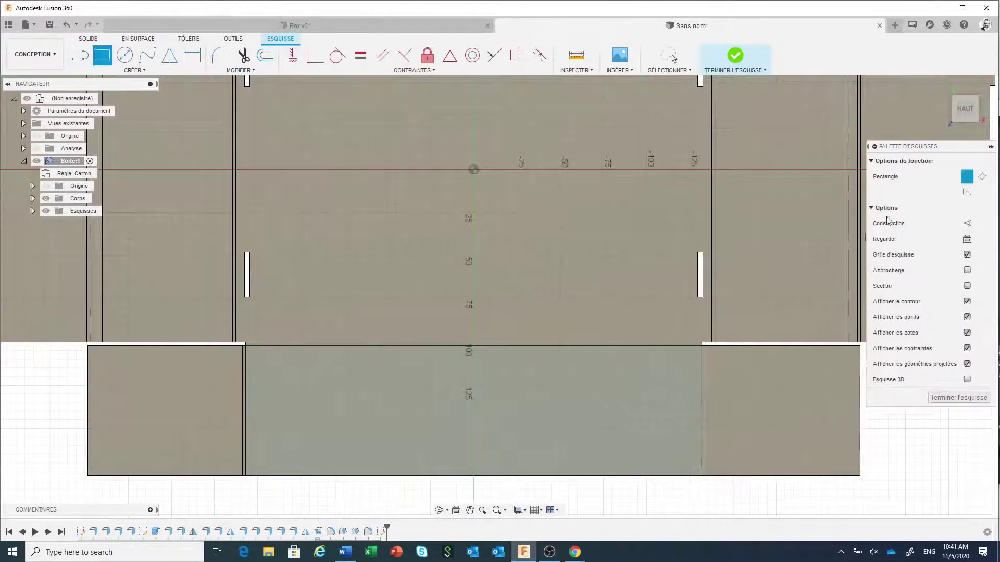
{"action": "left_click", "coordinate": [967, 194]}
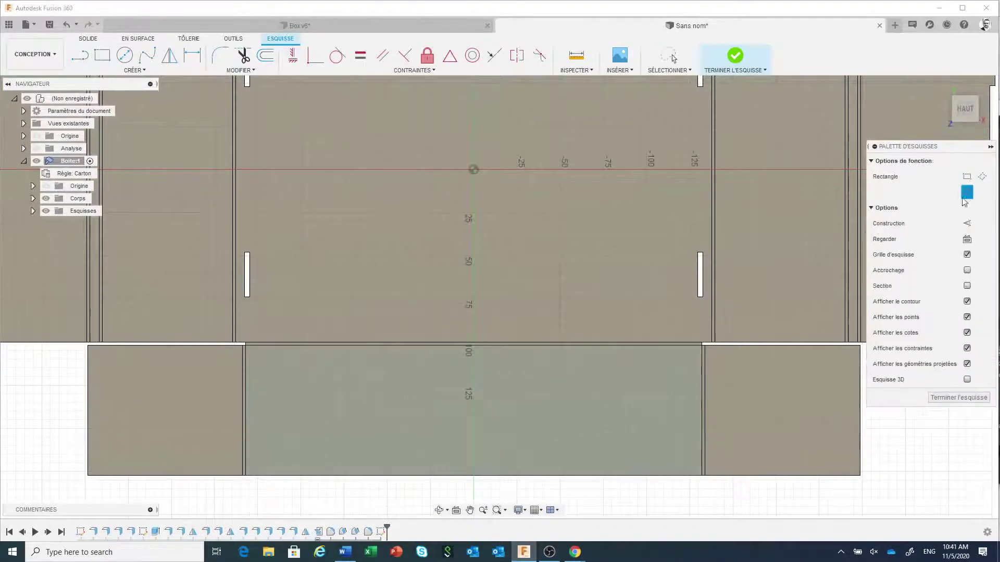
{"action": "left_click", "coordinate": [475, 340]}
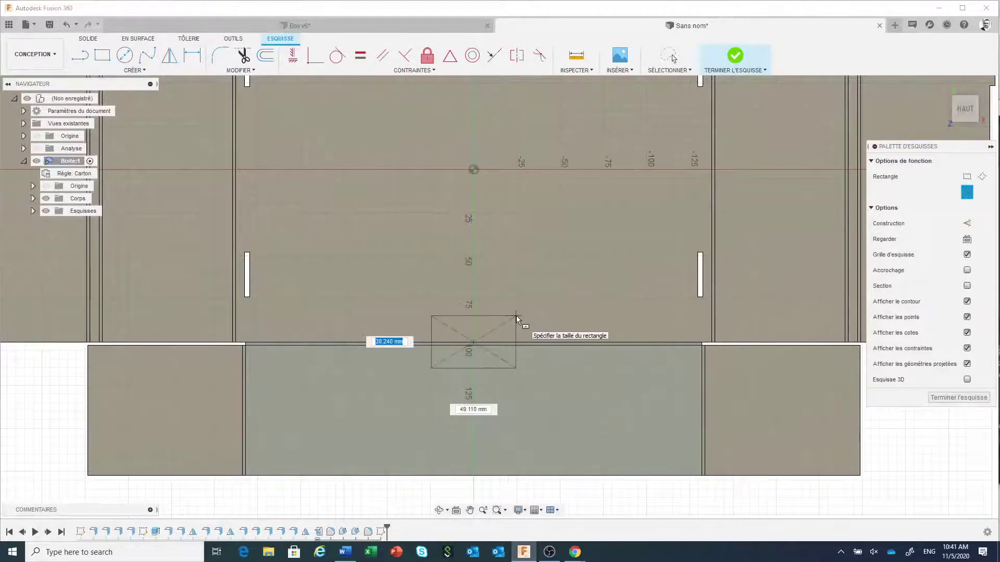
{"action": "type", "text": "20"}
{"action": "key", "text": "Tab"}
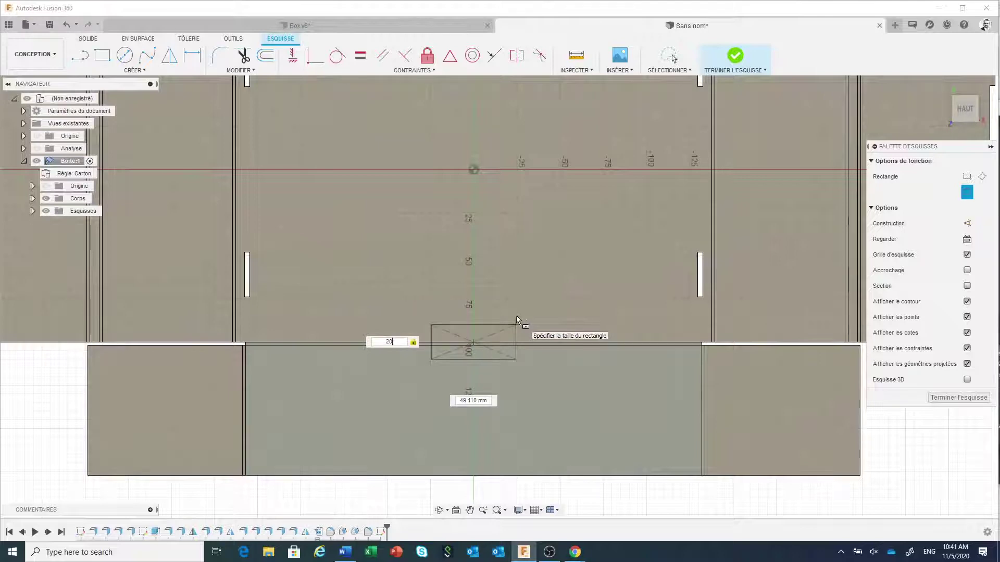
{"action": "key", "text": "Tab"}
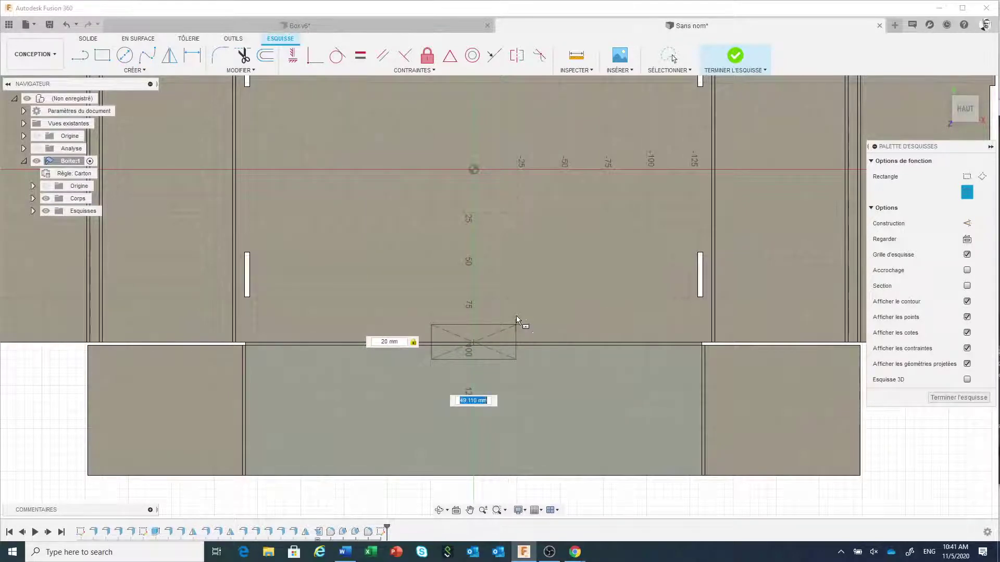
{"action": "type", "text": "50"}
{"action": "key", "text": "Tab"}
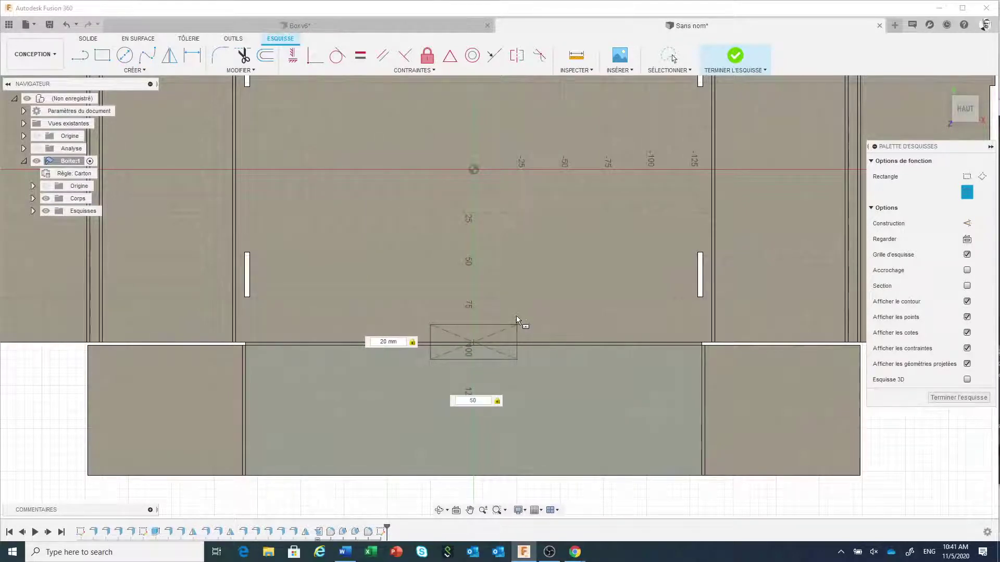
{"action": "key", "text": "Return"}
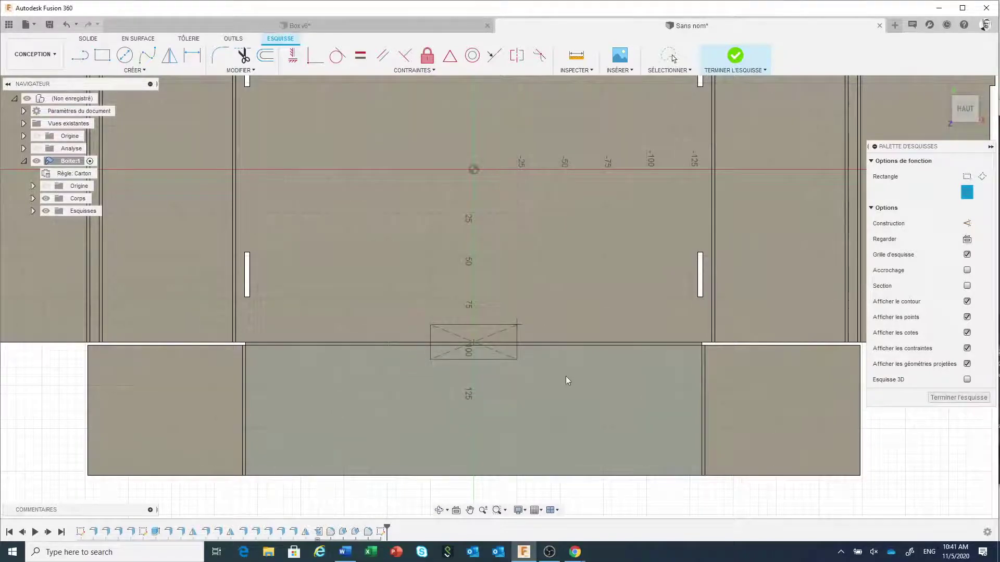
{"action": "key", "text": "Escape"}
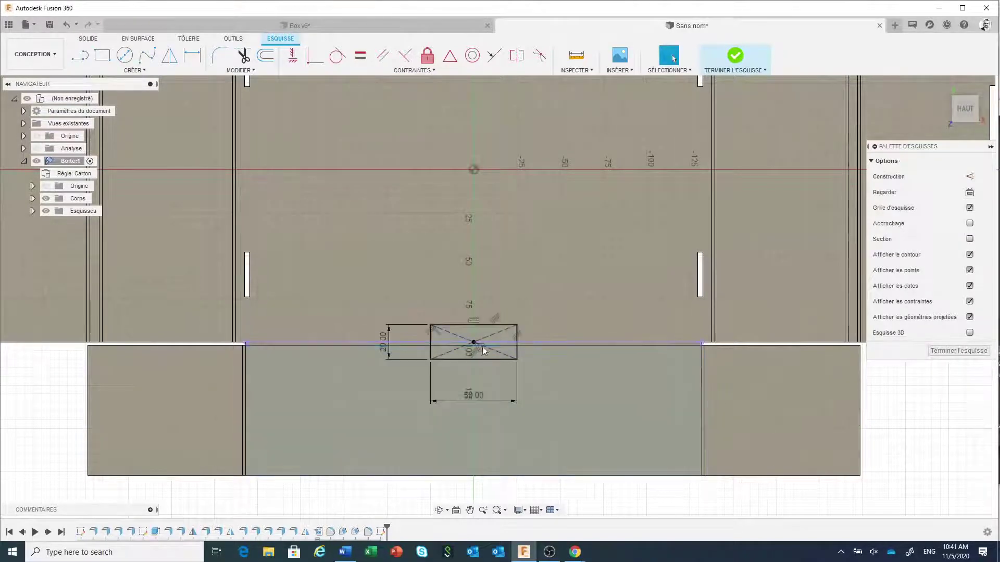
Step: Cut the rectangle's front wall half and the narrow strip beside the fold edge 2 mm through the sheet with Extrude
{"action": "scroll", "coordinate": [483, 350], "scroll_direction": "up", "scroll_amount": 3}
{"action": "left_click", "coordinate": [509, 367]}
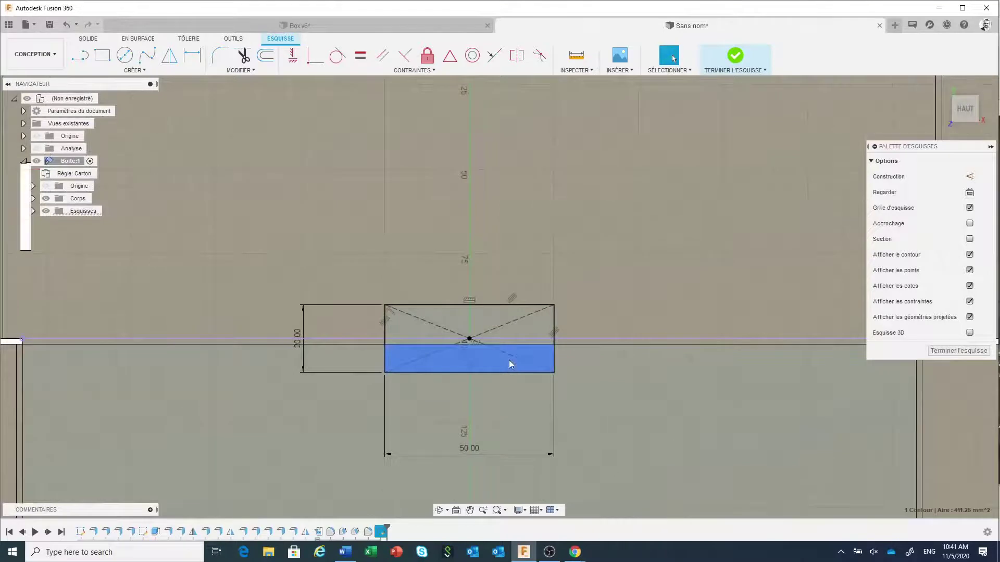
{"action": "scroll", "coordinate": [517, 350], "scroll_direction": "up", "scroll_amount": 2}
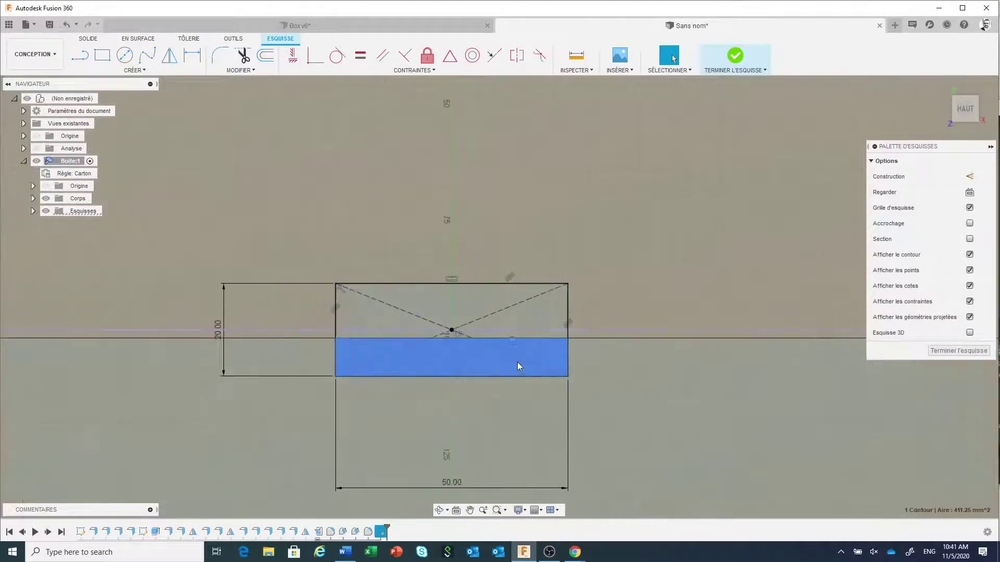
{"action": "left_click", "coordinate": [525, 335], "text": "shift"}
{"action": "right_click", "coordinate": [525, 335]}
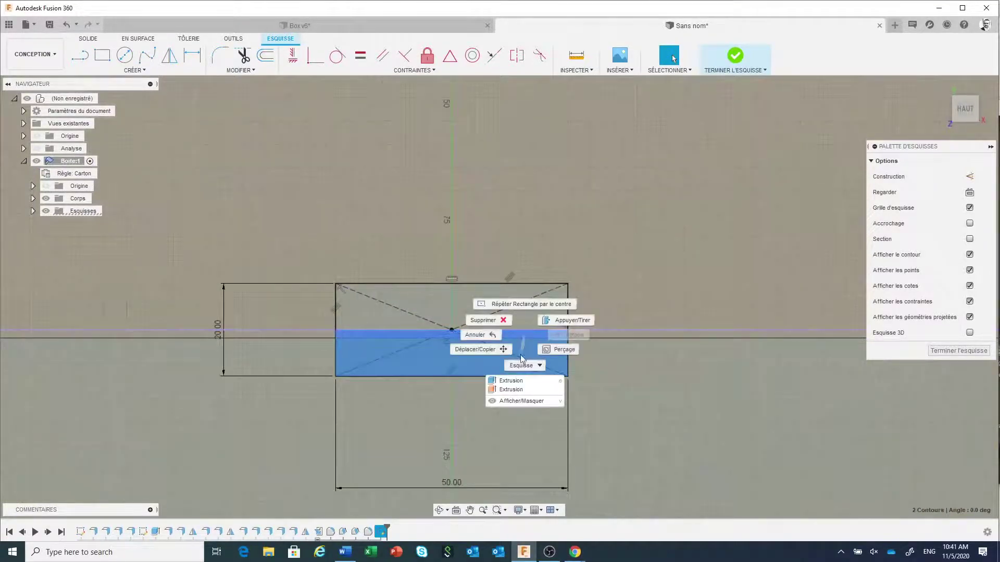
{"action": "left_click", "coordinate": [517, 379]}
{"action": "scroll", "coordinate": [513, 268], "scroll_direction": "down", "scroll_amount": 5}
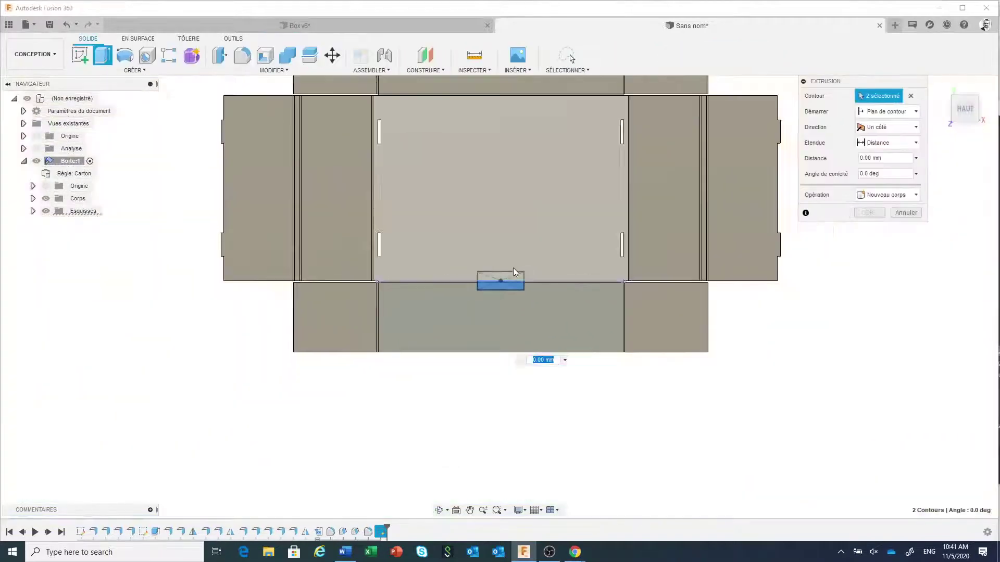
{"action": "middle_click_drag", "start_coordinate": [596, 404], "coordinate": [614, 326], "text": "shift"}
{"action": "type", "text": "-3"}
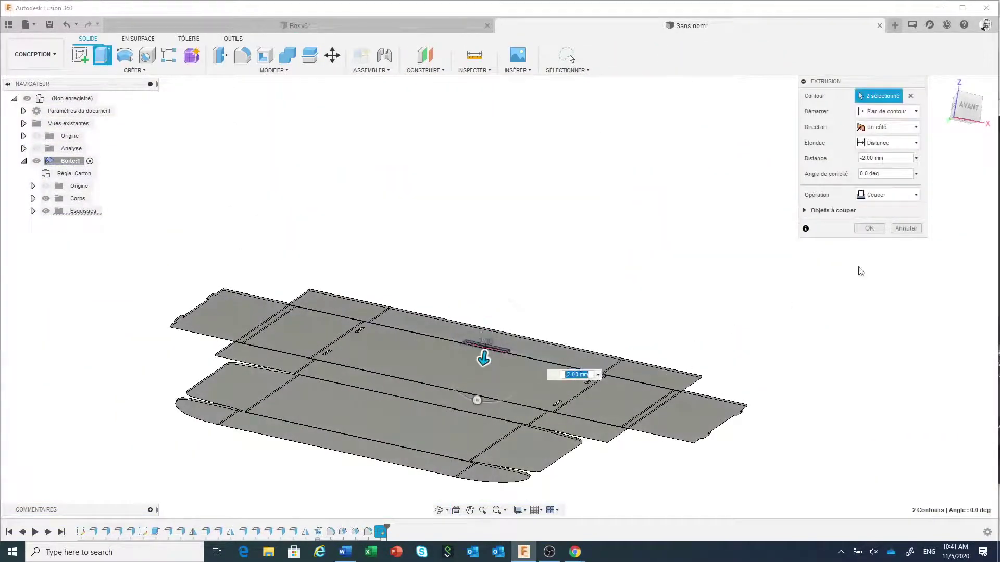
{"action": "left_click", "coordinate": [869, 226]}
Step: Refold all the unfolded faces of the box
{"action": "middle_click_drag", "start_coordinate": [765, 283], "coordinate": [732, 309], "text": "shift"}
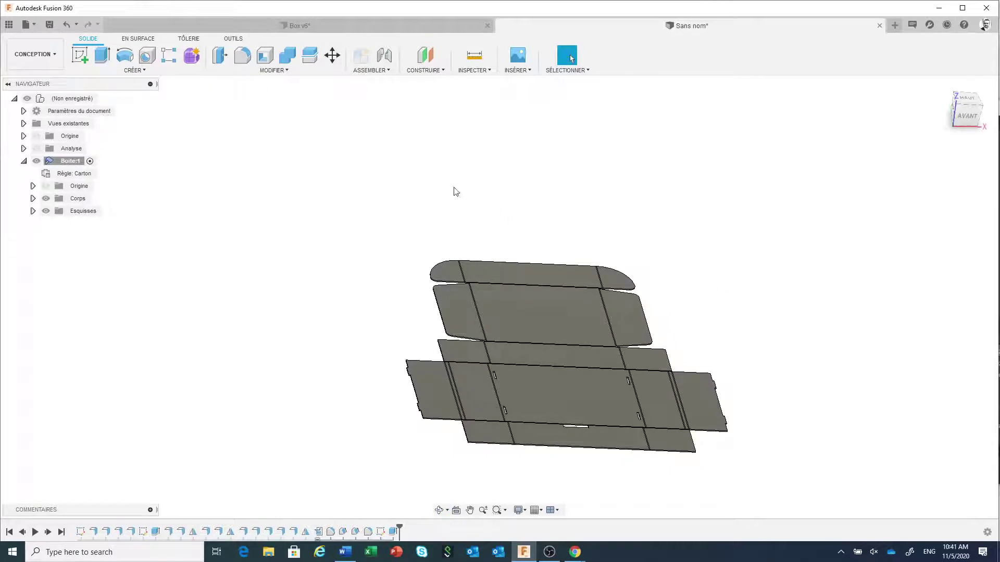
{"action": "left_click", "coordinate": [186, 39]}
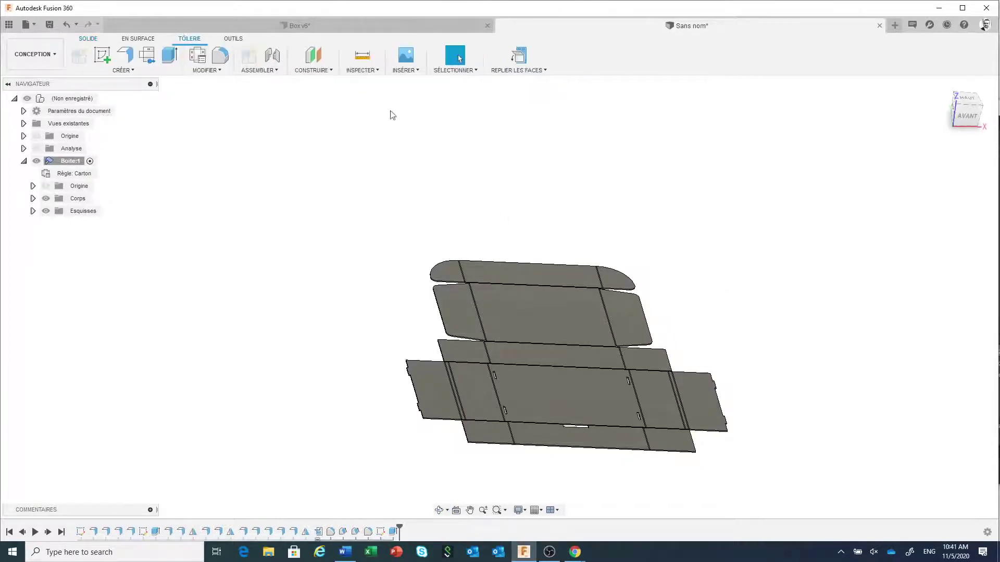
{"action": "left_click", "coordinate": [521, 64]}
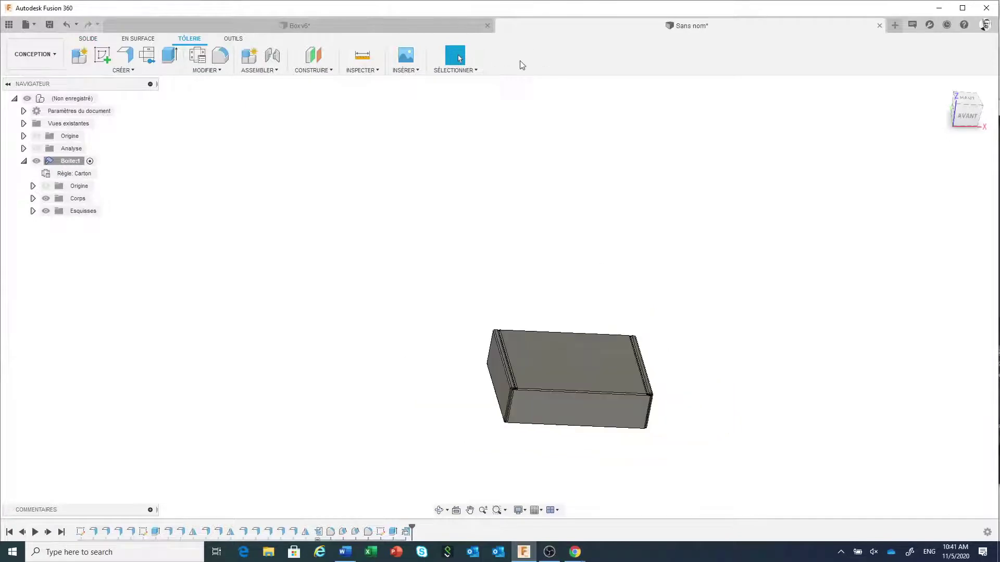
Step: Start a flange on the lower edge of the lid's front flap, above the slot, with a height of 12 mm
{"action": "scroll", "coordinate": [545, 411], "scroll_direction": "up", "scroll_amount": 4}
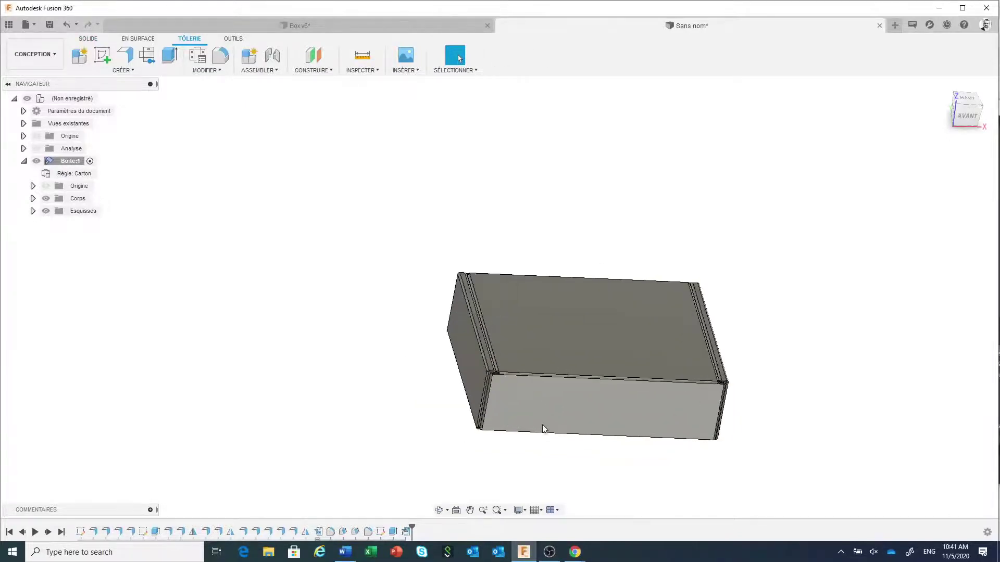
{"action": "mouse_move", "coordinate": [654, 468]}
{"action": "middle_mouse_down", "text": "shift"}
{"action": "mouse_move", "coordinate": [642, 455]}
{"action": "mouse_move", "coordinate": [646, 404]}
{"action": "mouse_move", "coordinate": [640, 413]}
{"action": "mouse_move", "coordinate": [607, 368]}
{"action": "mouse_move", "coordinate": [612, 333]}
{"action": "middle_mouse_up", "text": "shift"}
{"action": "scroll", "coordinate": [592, 348], "scroll_direction": "up", "scroll_amount": 5}
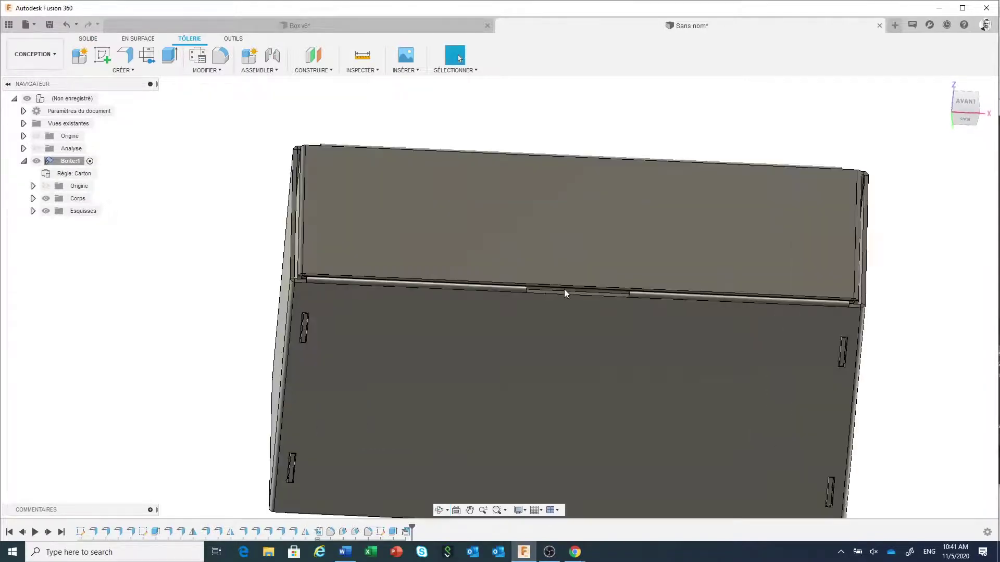
{"action": "scroll", "coordinate": [582, 312], "scroll_direction": "up", "scroll_amount": 4}
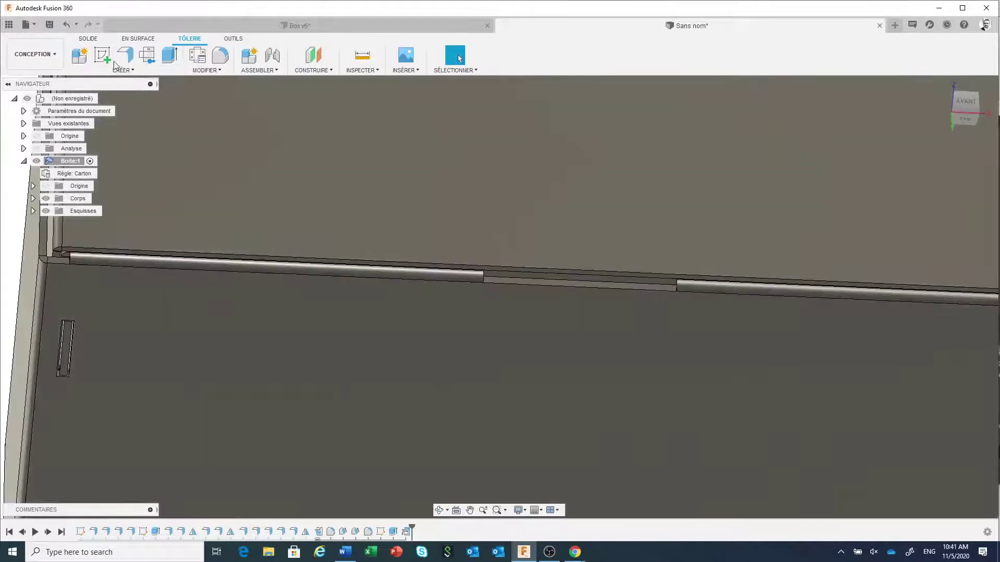
{"action": "left_click", "coordinate": [124, 55]}
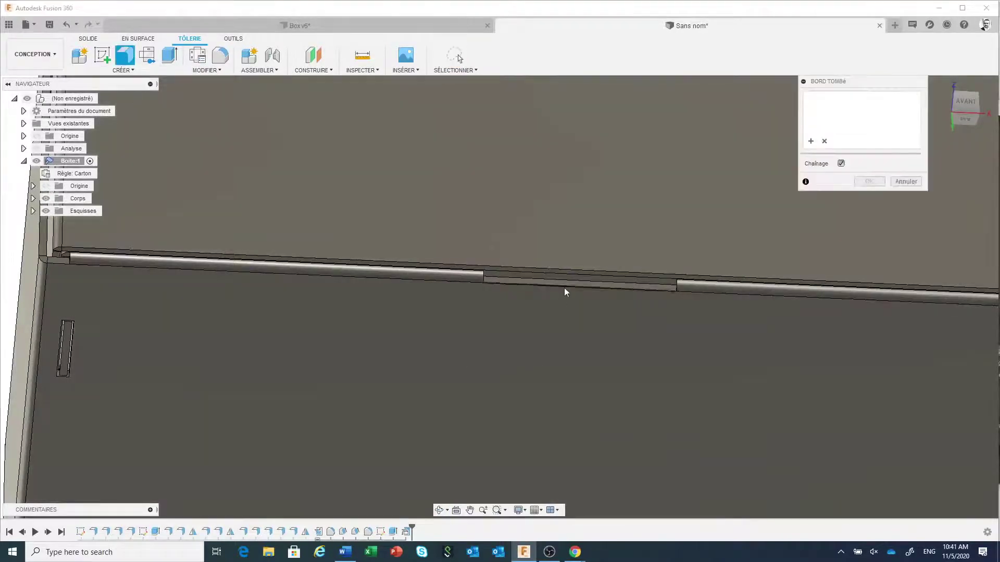
{"action": "left_click", "coordinate": [567, 273]}
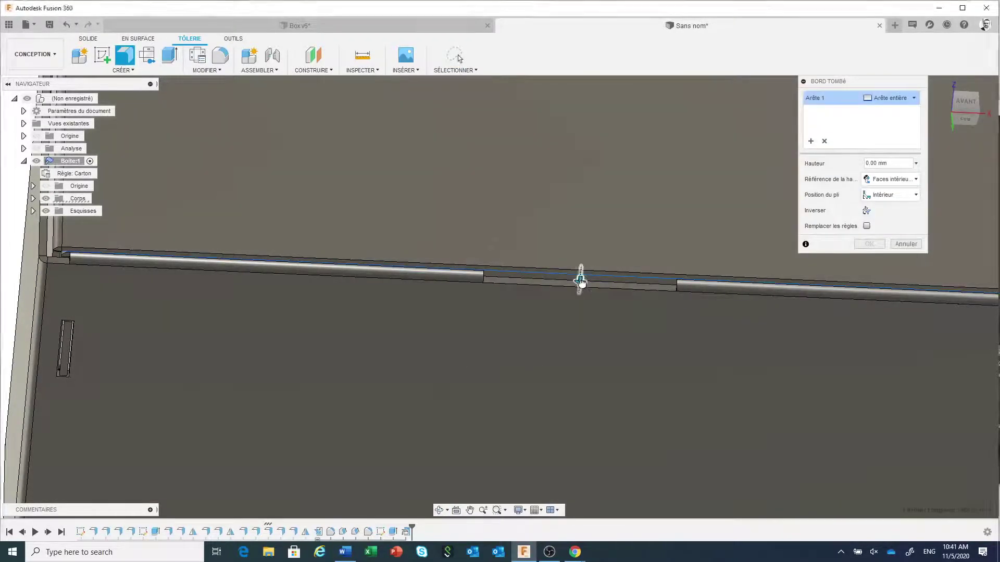
{"action": "left_click_drag", "start_coordinate": [580, 281], "coordinate": [585, 347]}
{"action": "type", "text": "1"}
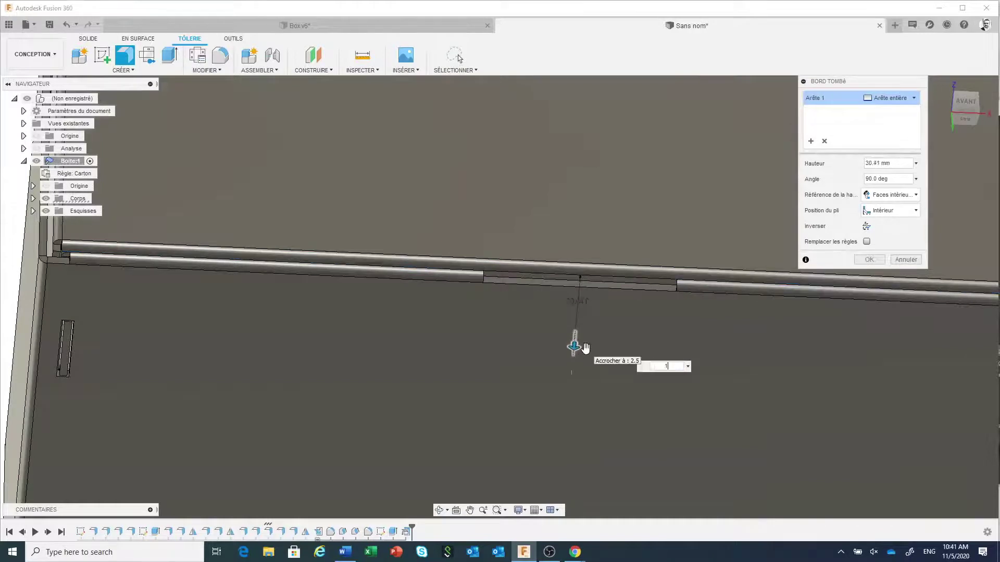
{"action": "type", "text": "2"}
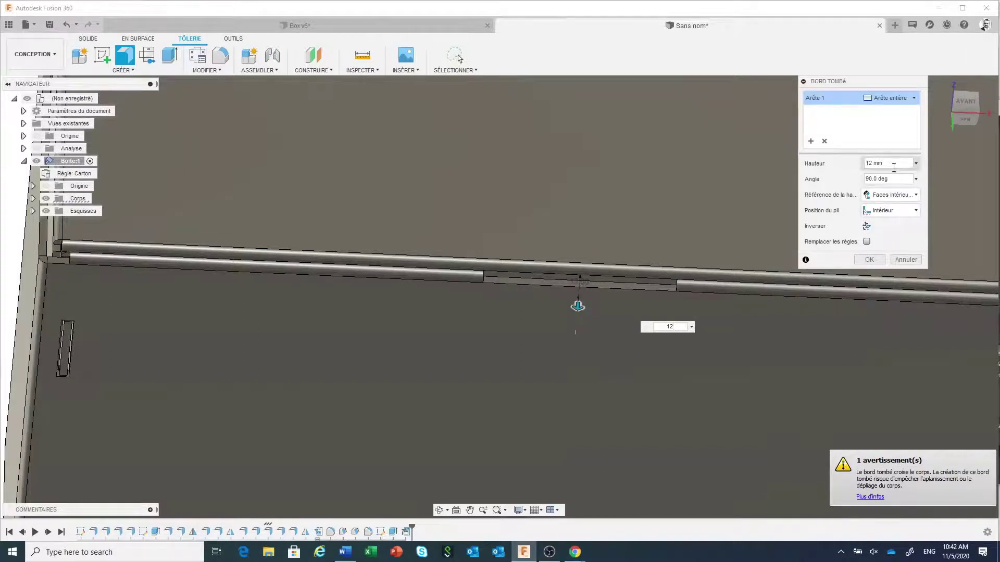
Step: Make the flange's width symmetric about the edge's middle, with a distance of 25 mm per side
{"action": "left_click", "coordinate": [886, 98]}
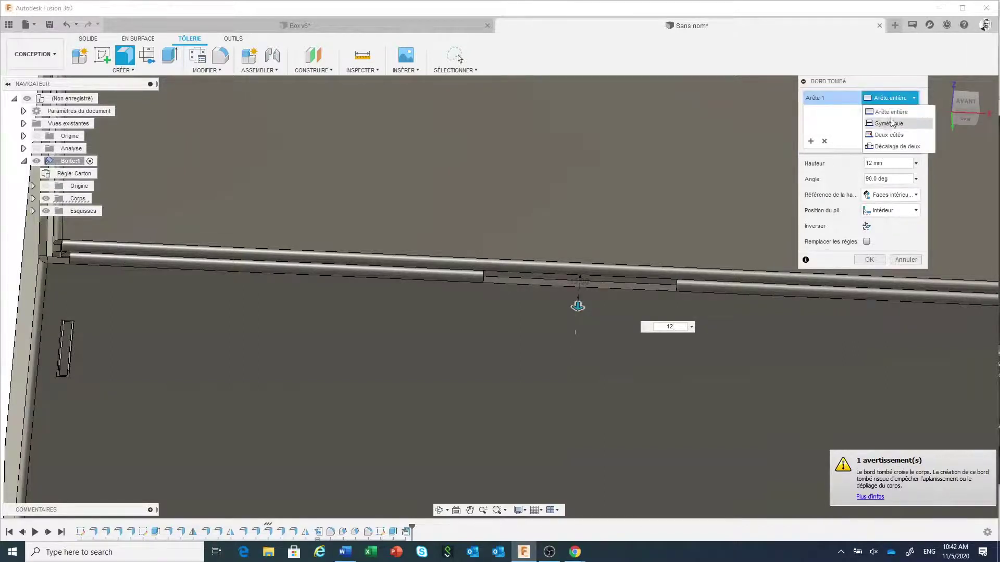
{"action": "left_click", "coordinate": [893, 129]}
{"action": "scroll", "coordinate": [539, 362], "scroll_direction": "down", "scroll_amount": 5}
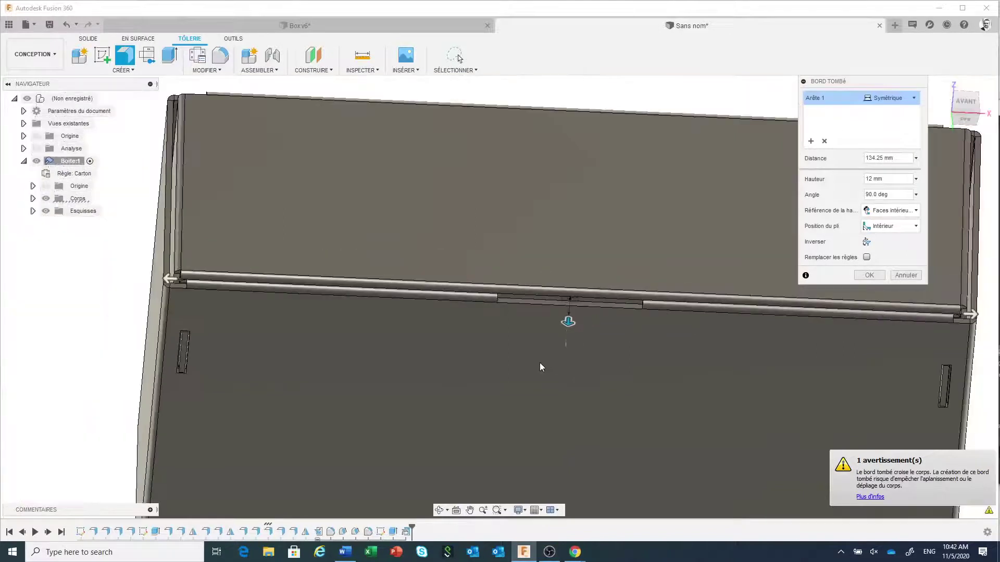
{"action": "left_click_drag", "start_coordinate": [262, 300], "coordinate": [517, 311]}
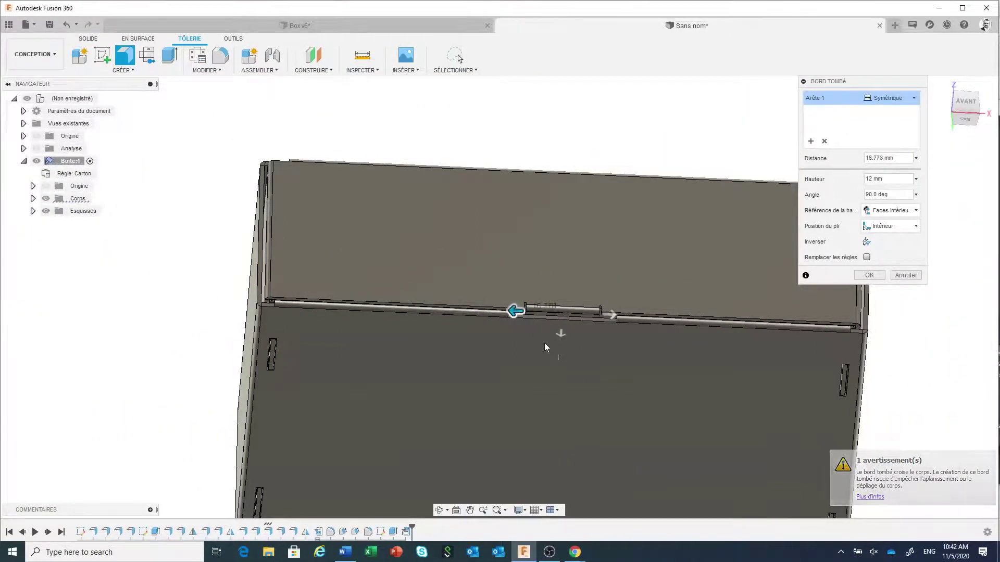
{"action": "scroll", "coordinate": [541, 339], "scroll_direction": "up", "scroll_amount": 4}
{"action": "middle_click_drag", "start_coordinate": [542, 319], "coordinate": [520, 340], "text": "shift"}
{"action": "scroll", "coordinate": [487, 336], "scroll_direction": "up", "scroll_amount": 4}
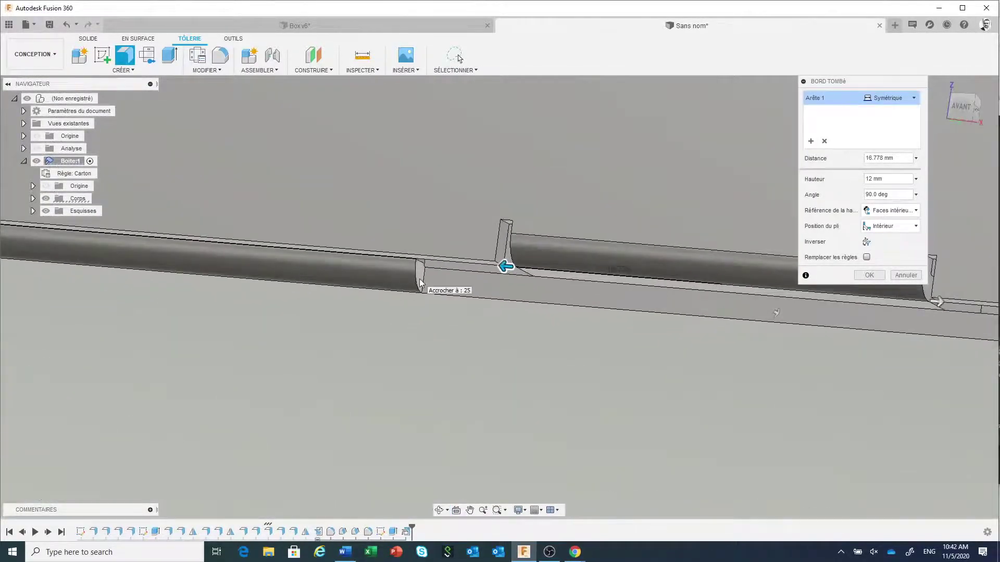
{"action": "type", "text": "25"}
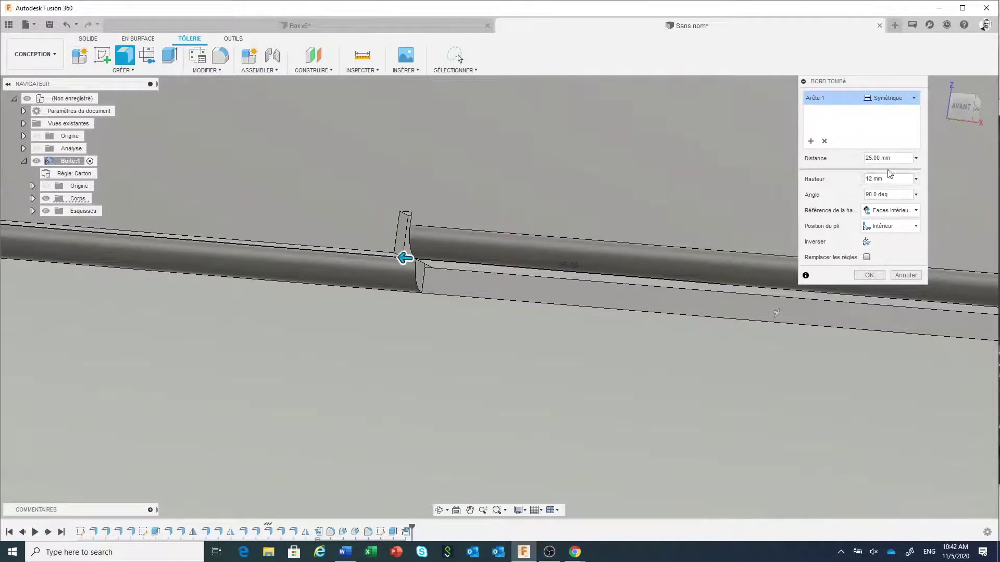
Step: Narrow the flange's symmetric distance to 24 mm and create the locking tab
{"action": "left_click_drag", "start_coordinate": [895, 158], "coordinate": [846, 154]}
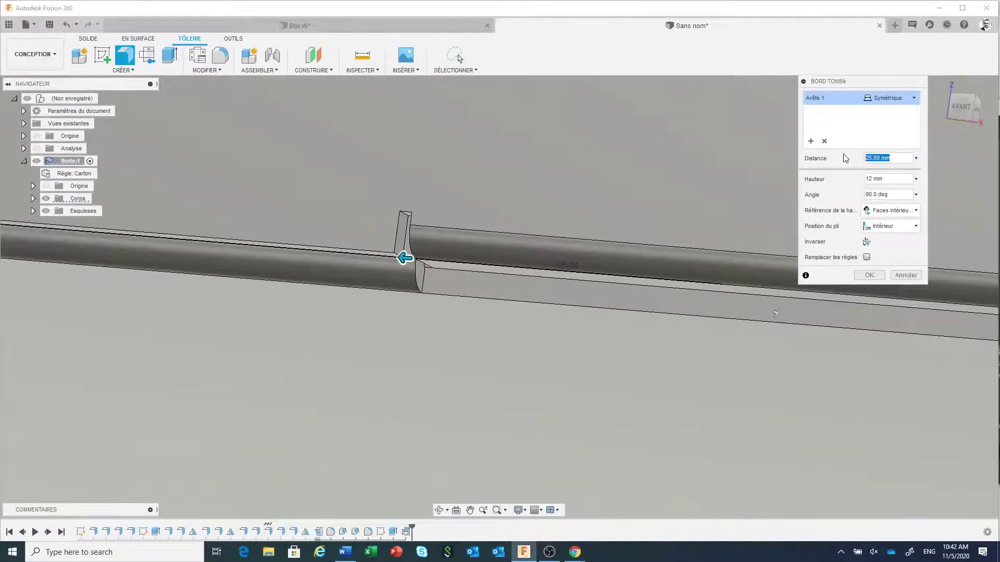
{"action": "type", "text": "24"}
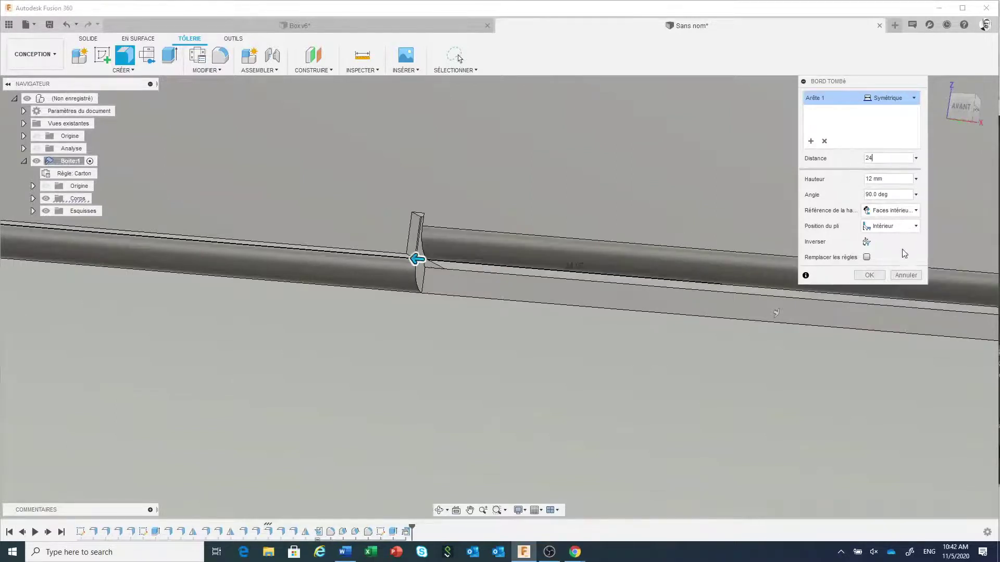
{"action": "left_click", "coordinate": [869, 274]}
Step: Unfold only the locking tab's bend, keeping the outer face of the lid's front flap fixed
{"action": "scroll", "coordinate": [483, 351], "scroll_direction": "down", "scroll_amount": 5}
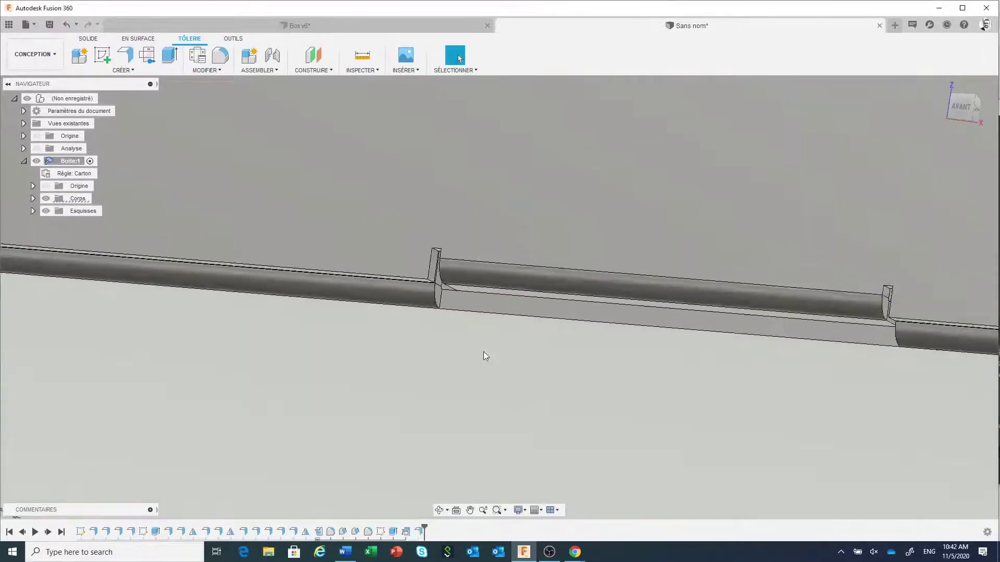
{"action": "scroll", "coordinate": [481, 350], "scroll_direction": "down", "scroll_amount": 4}
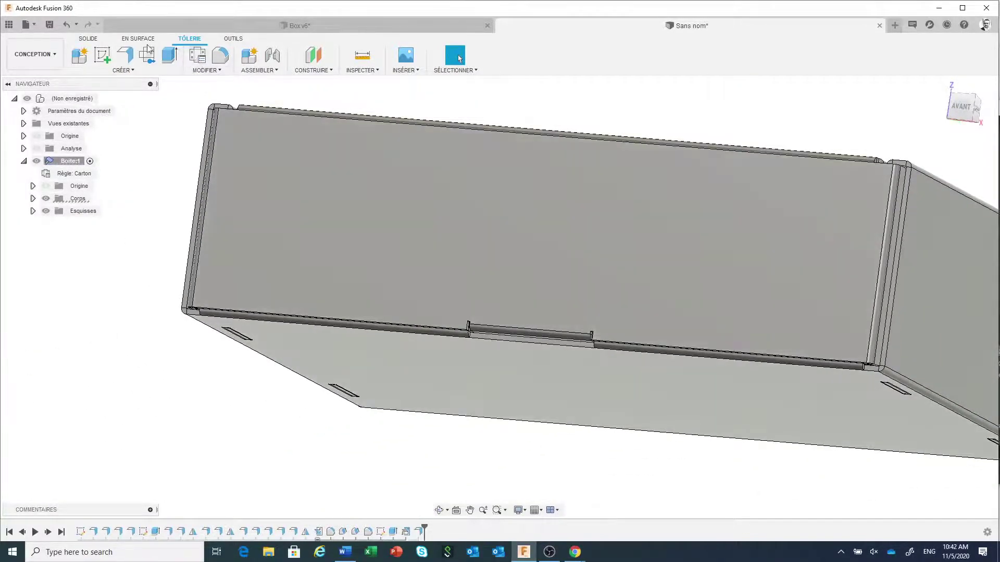
{"action": "left_click", "coordinate": [204, 70]}
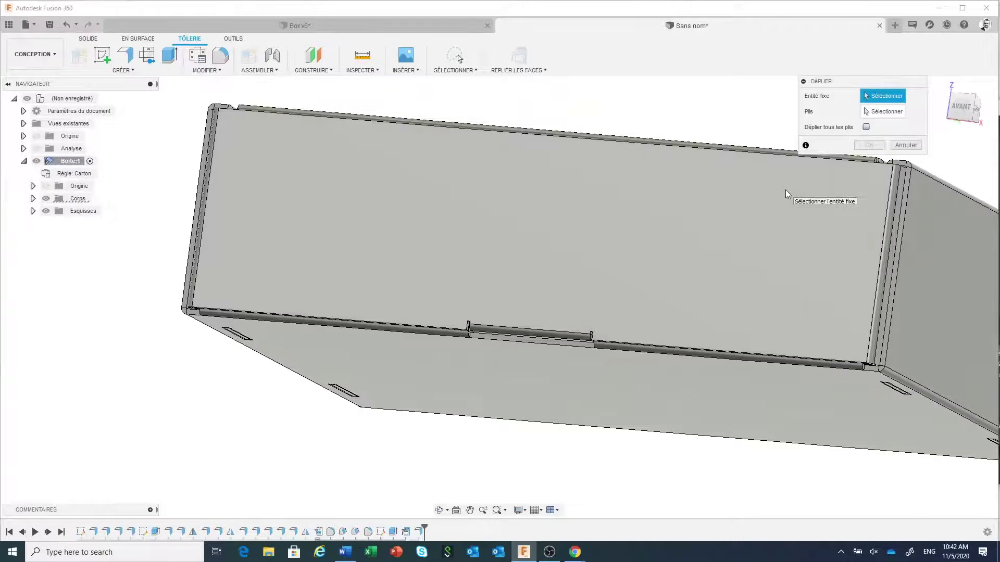
{"action": "left_click", "coordinate": [786, 193]}
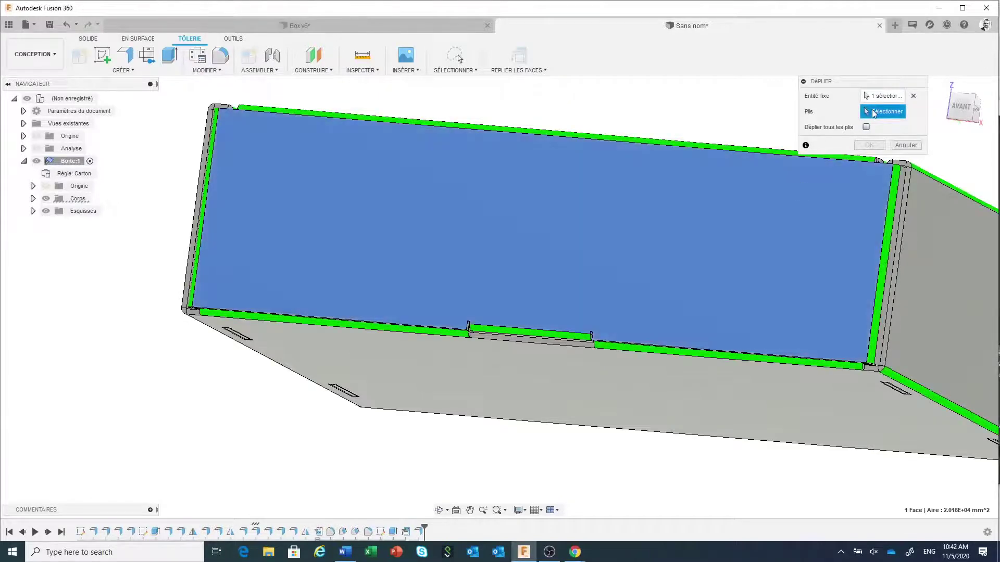
{"action": "left_click", "coordinate": [575, 343]}
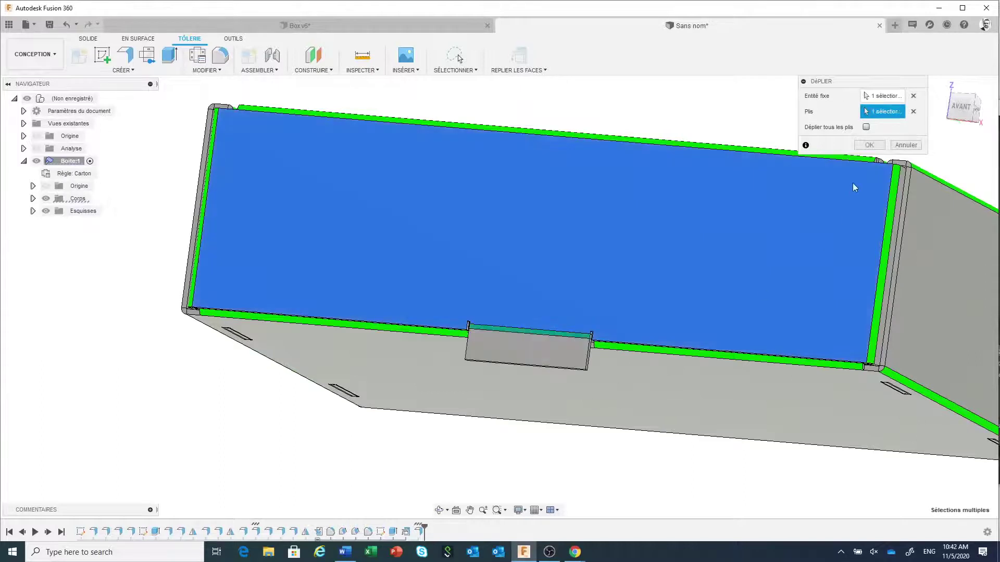
{"action": "left_click", "coordinate": [873, 146]}
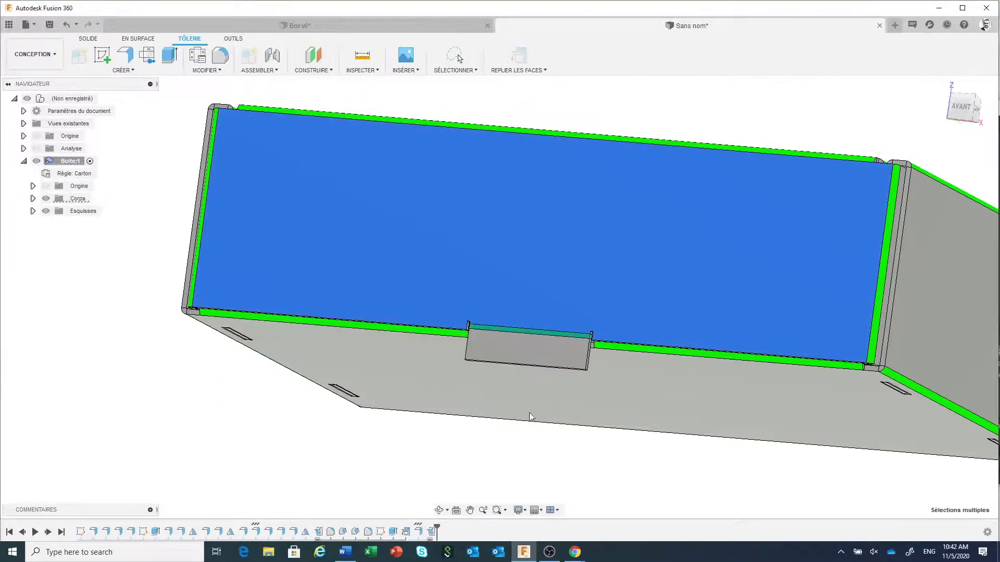
Step: Start a draft on the locking tab's right side face, using the small end face of the adjacent relief notch as pull direction
{"action": "scroll", "coordinate": [555, 390], "scroll_direction": "up", "scroll_amount": 5}
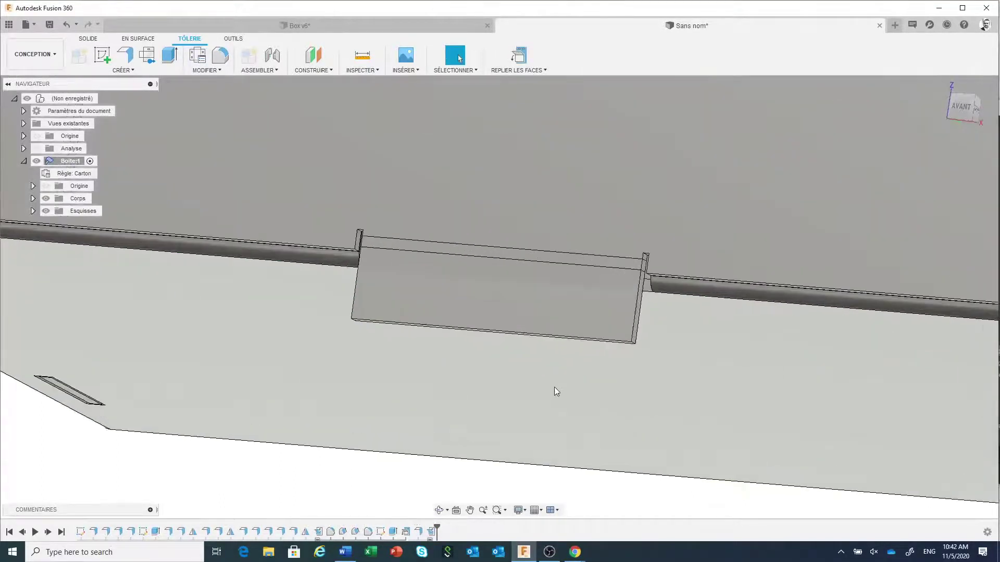
{"action": "scroll", "coordinate": [641, 297], "scroll_direction": "up", "scroll_amount": 5}
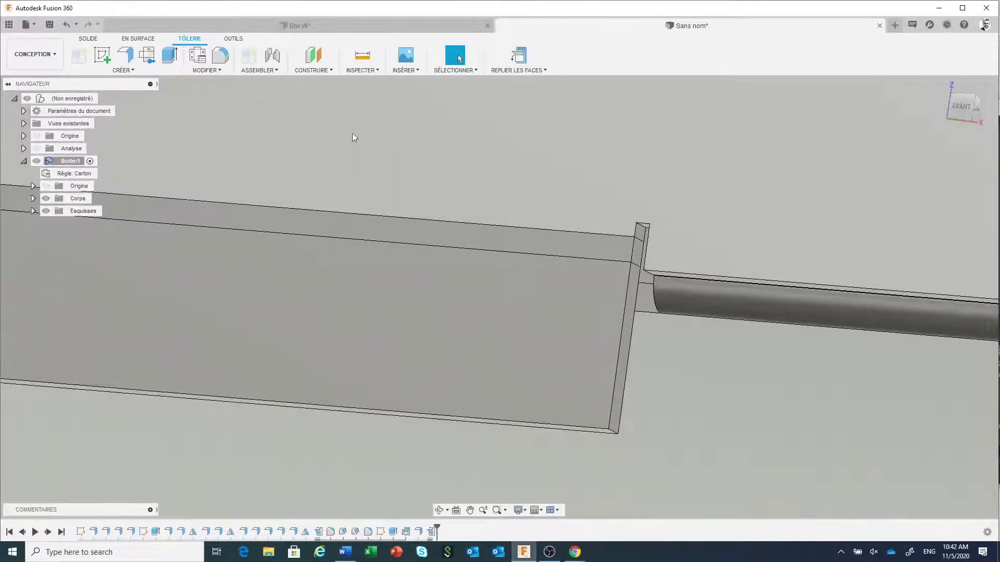
{"action": "left_click", "coordinate": [89, 40]}
{"action": "left_click", "coordinate": [273, 71]}
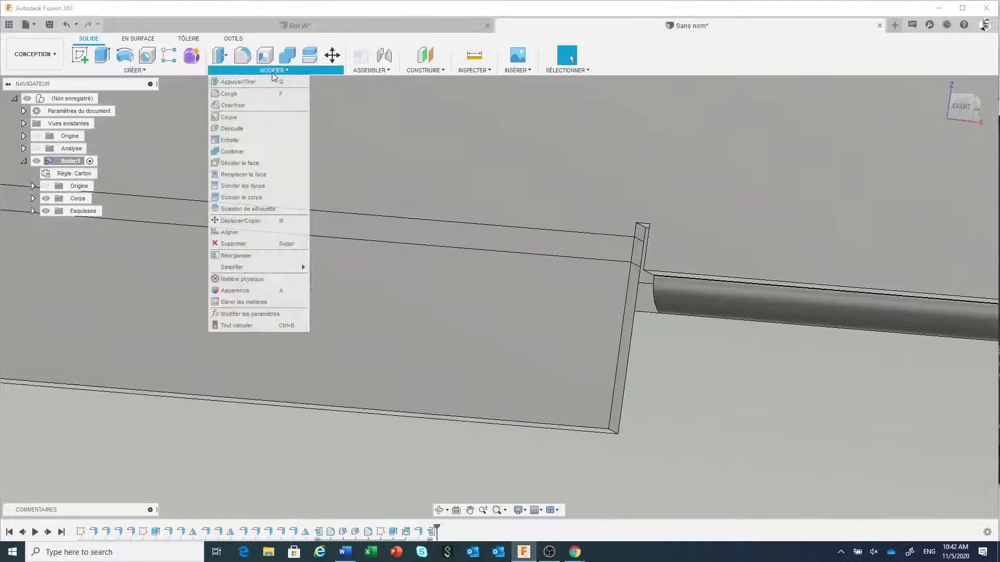
{"action": "left_click", "coordinate": [243, 129]}
{"action": "scroll", "coordinate": [624, 245], "scroll_direction": "up", "scroll_amount": 3}
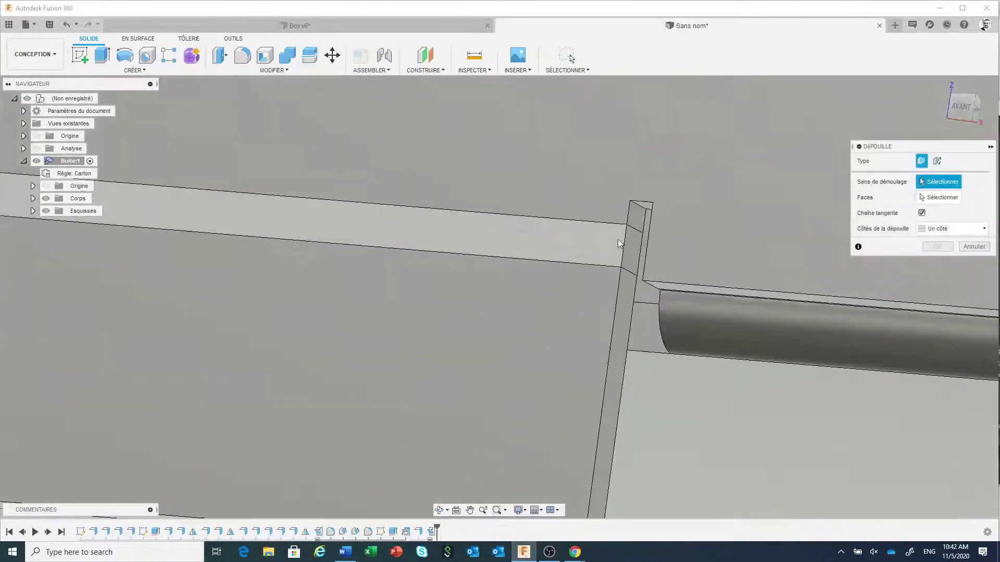
{"action": "left_click", "coordinate": [644, 211]}
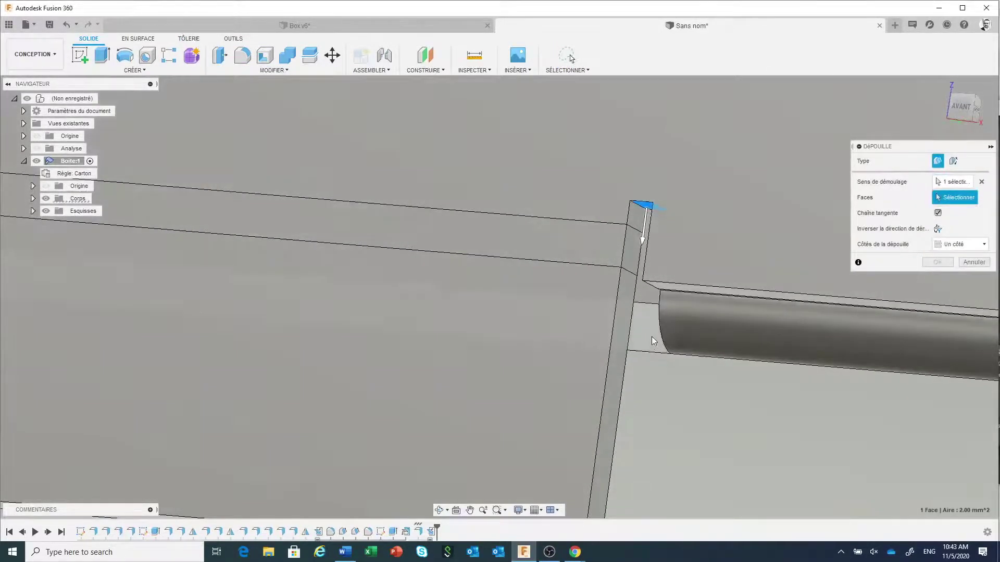
{"action": "scroll", "coordinate": [651, 282], "scroll_direction": "down", "scroll_amount": 2}
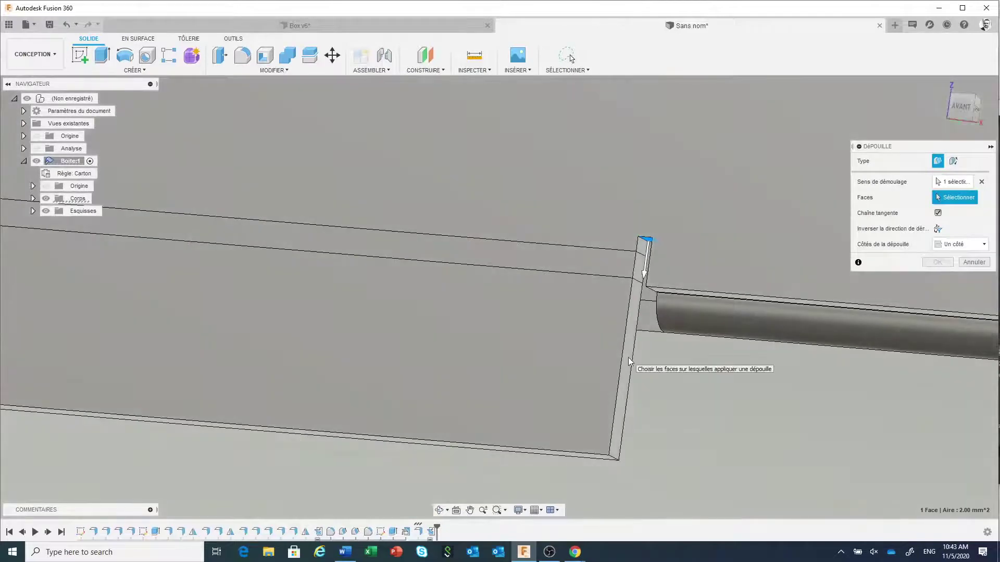
{"action": "left_click", "coordinate": [628, 358]}
Step: Add the locking tab's opposite side face to the draft and taper both sides by 5 degrees
{"action": "scroll", "coordinate": [672, 365], "scroll_direction": "down", "scroll_amount": 2}
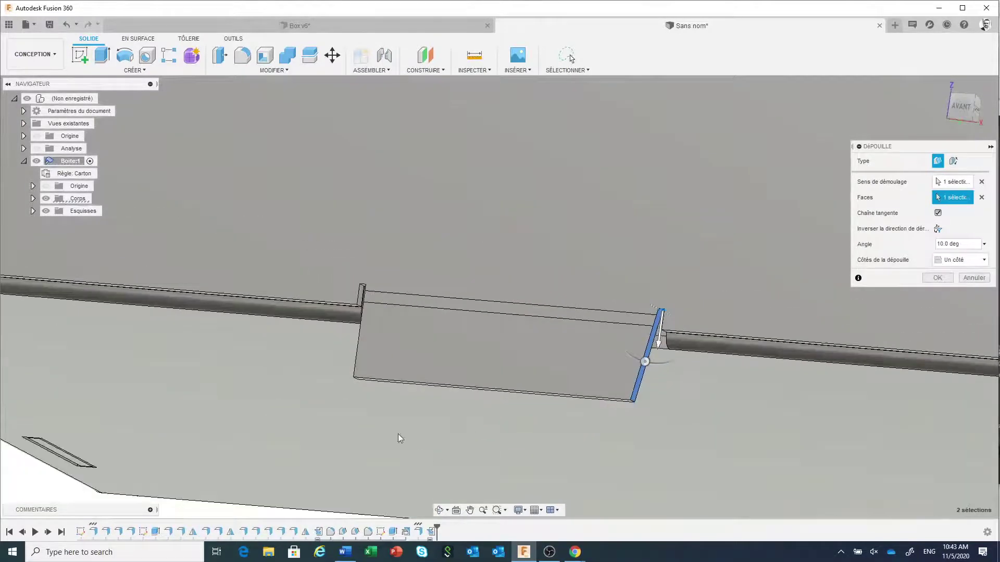
{"action": "middle_click_drag", "start_coordinate": [430, 423], "coordinate": [397, 379]}
{"action": "scroll", "coordinate": [467, 384], "scroll_direction": "up", "scroll_amount": 4}
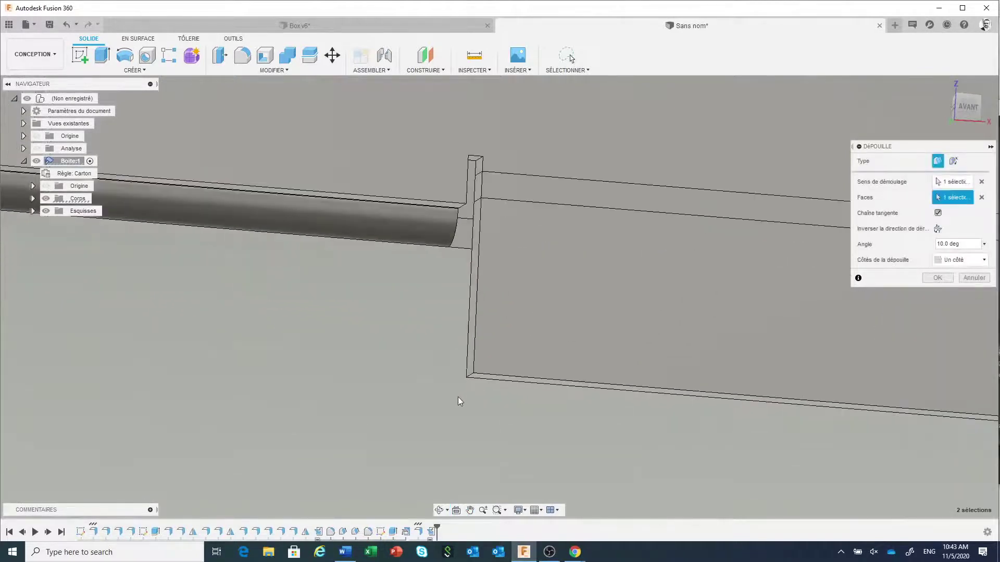
{"action": "left_click", "coordinate": [471, 361]}
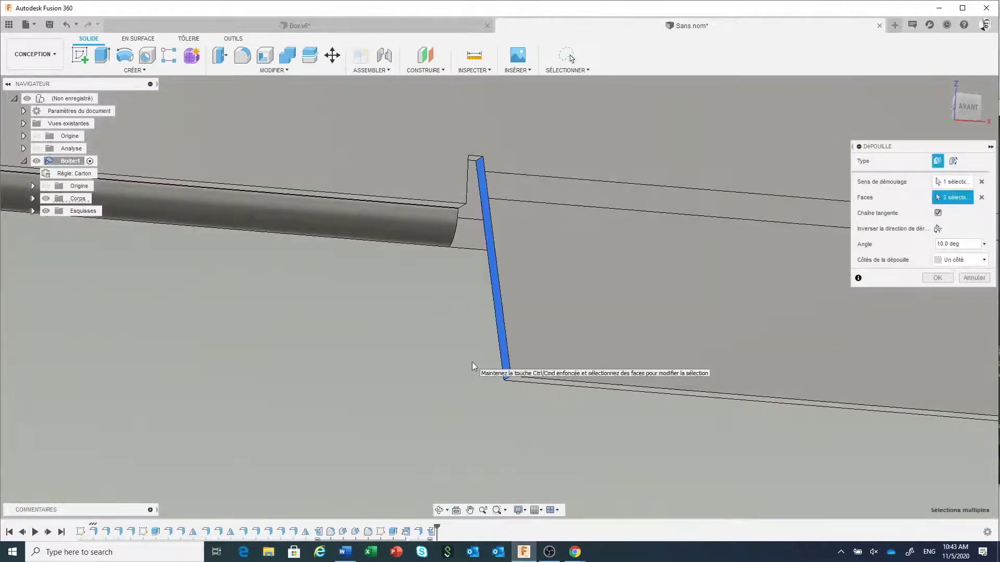
{"action": "scroll", "coordinate": [472, 361], "scroll_direction": "down", "scroll_amount": 2}
{"action": "scroll", "coordinate": [404, 358], "scroll_direction": "down", "scroll_amount": 1}
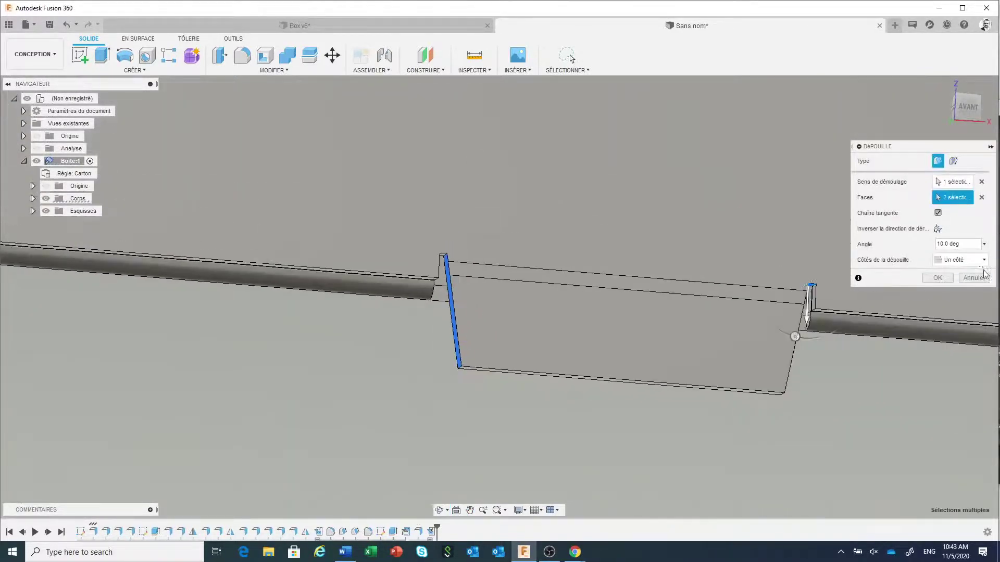
{"action": "left_click", "coordinate": [948, 244]}
{"action": "type", "text": "5"}
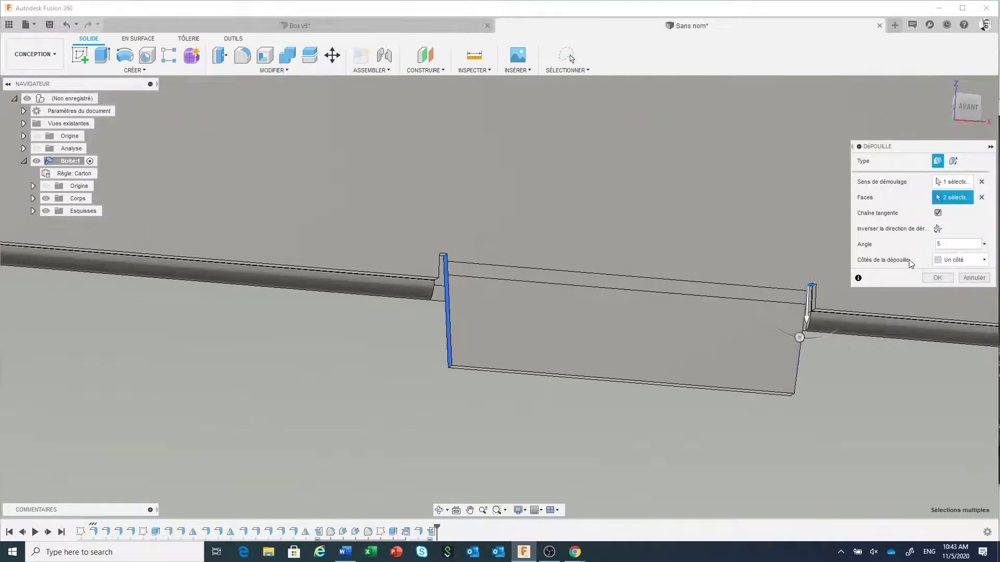
{"action": "left_click", "coordinate": [937, 278]}
Step: Fillet the two free corners of the locking tab with a 6 mm radius
{"action": "scroll", "coordinate": [479, 386], "scroll_direction": "up", "scroll_amount": 5}
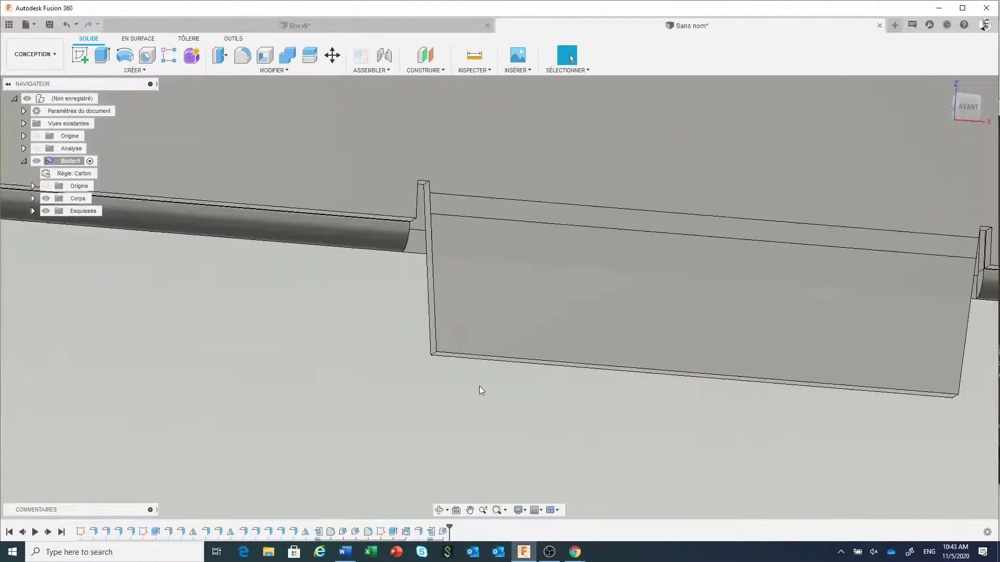
{"action": "scroll", "coordinate": [417, 344], "scroll_direction": "up", "scroll_amount": 2}
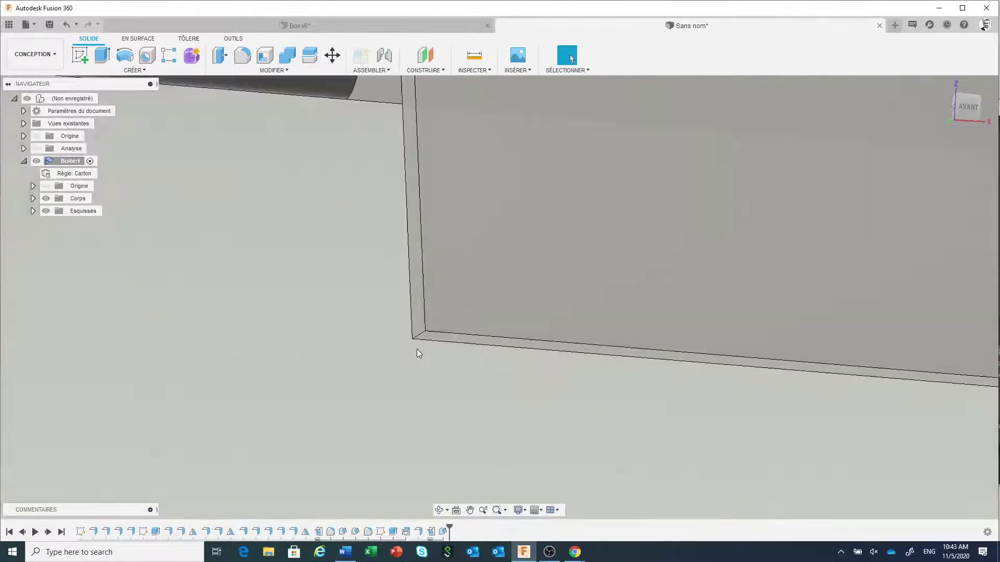
{"action": "left_click", "coordinate": [417, 337]}
{"action": "right_click", "coordinate": [418, 337]}
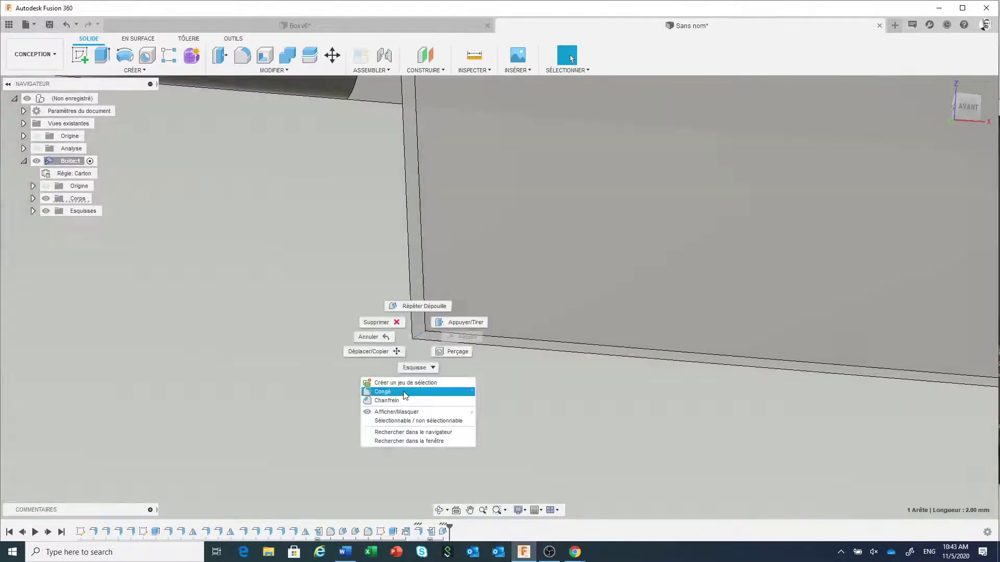
{"action": "left_click", "coordinate": [382, 391]}
{"action": "scroll", "coordinate": [396, 385], "scroll_direction": "down", "scroll_amount": 5}
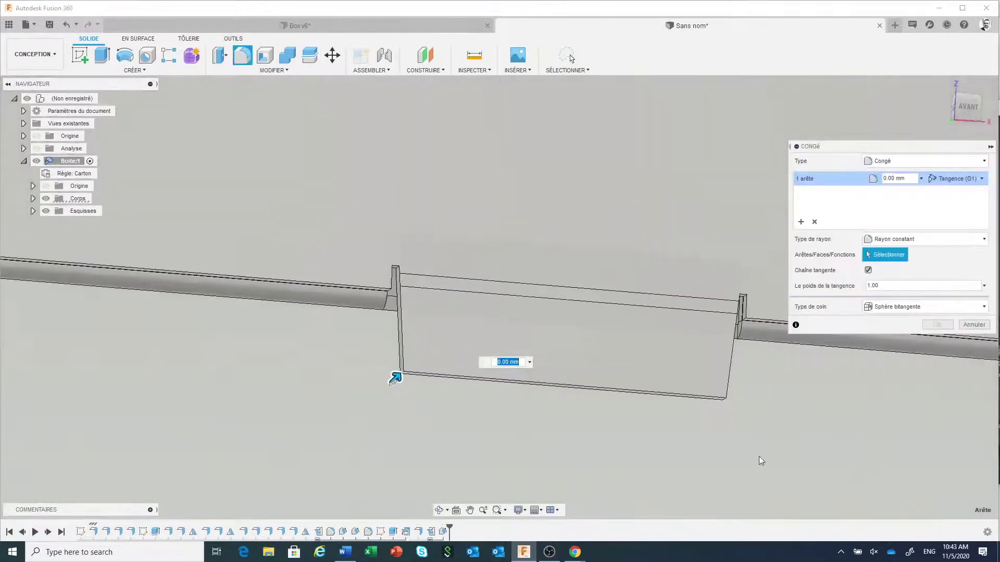
{"action": "scroll", "coordinate": [717, 398], "scroll_direction": "up", "scroll_amount": 5}
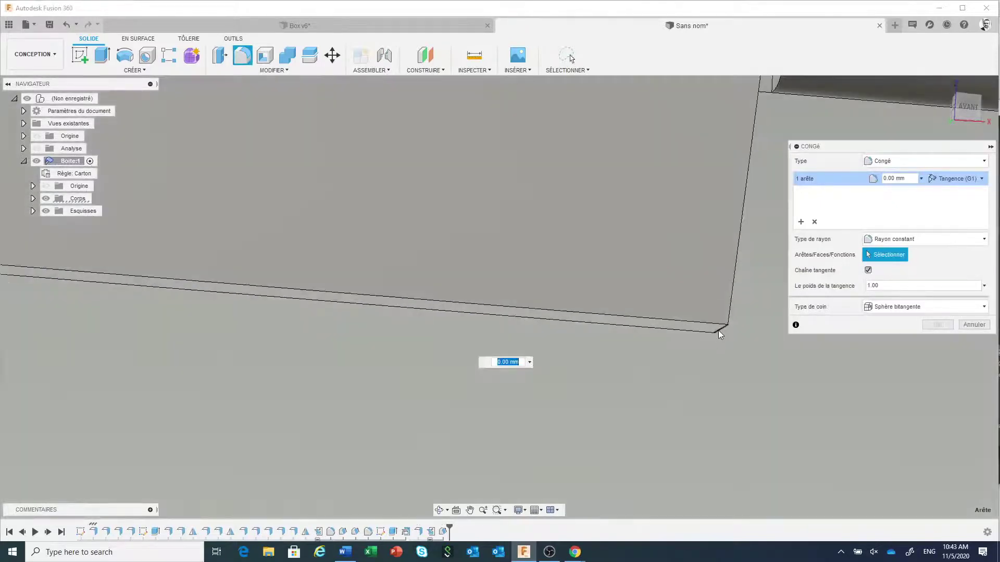
{"action": "left_click", "coordinate": [717, 330]}
{"action": "type", "text": "6"}
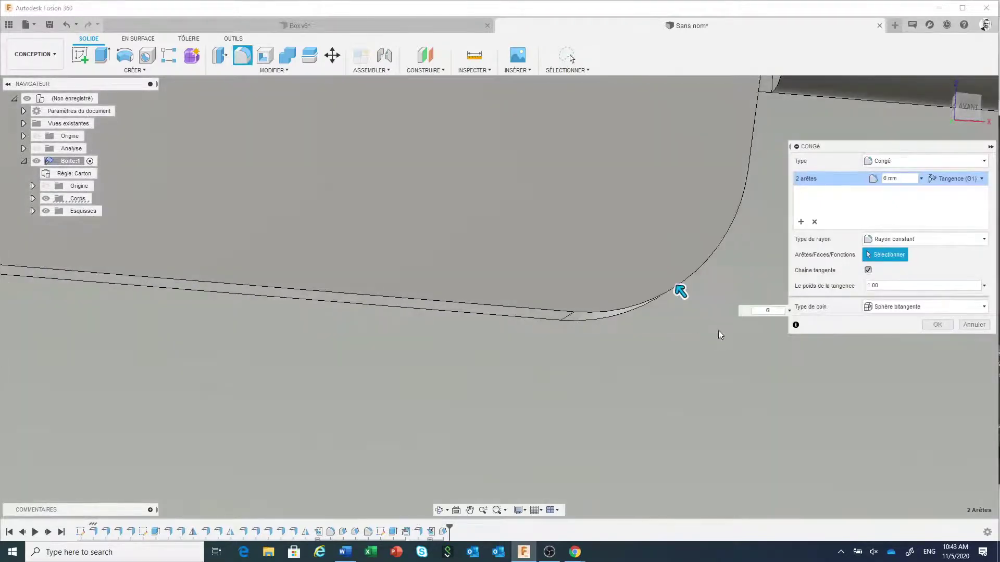
{"action": "left_click", "coordinate": [940, 325]}
Step: Refold the locking tab's unfolded bend so the tab tucks back into the box
{"action": "scroll", "coordinate": [592, 383], "scroll_direction": "down", "scroll_amount": 5}
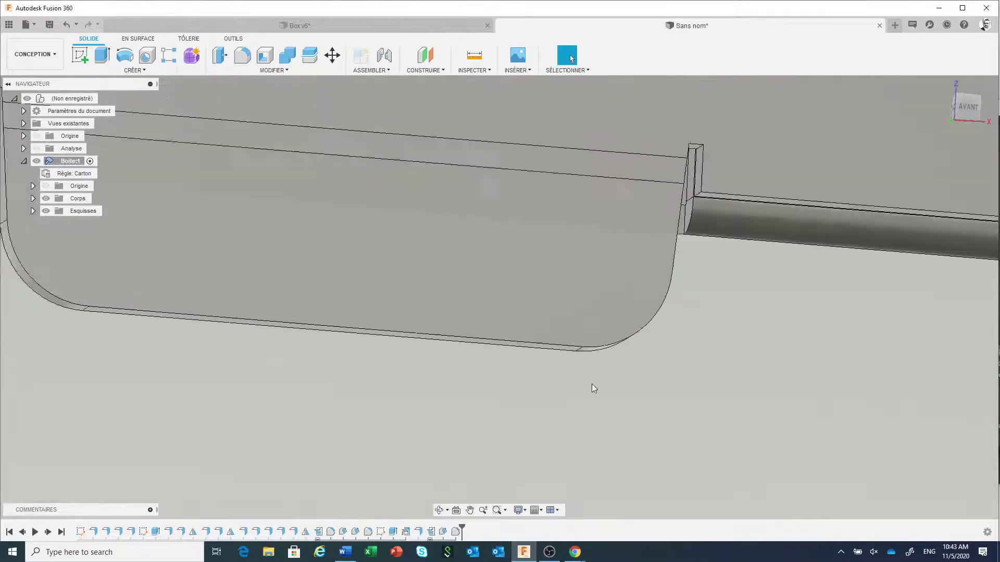
{"action": "scroll", "coordinate": [592, 384], "scroll_direction": "down", "scroll_amount": 5}
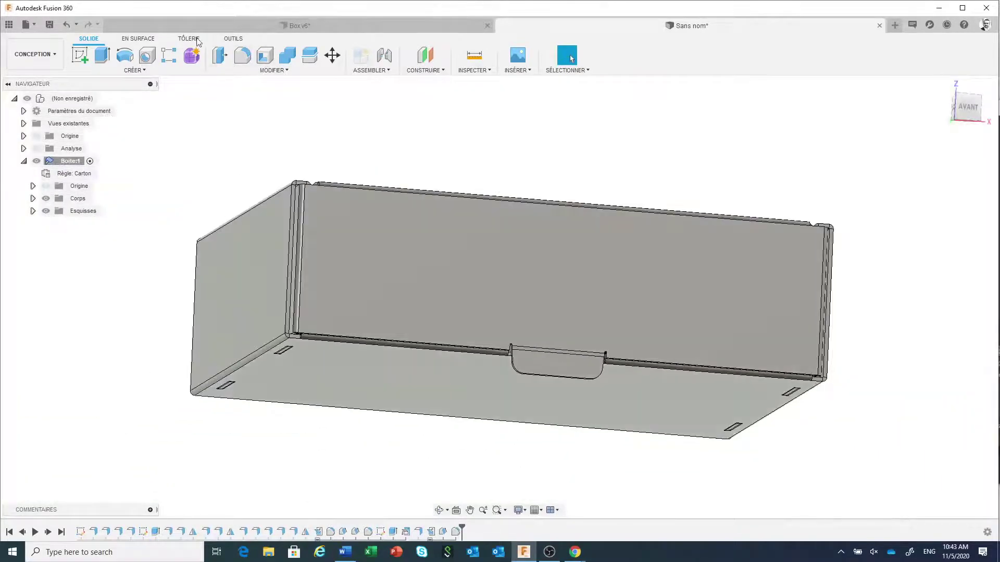
{"action": "left_click", "coordinate": [196, 41]}
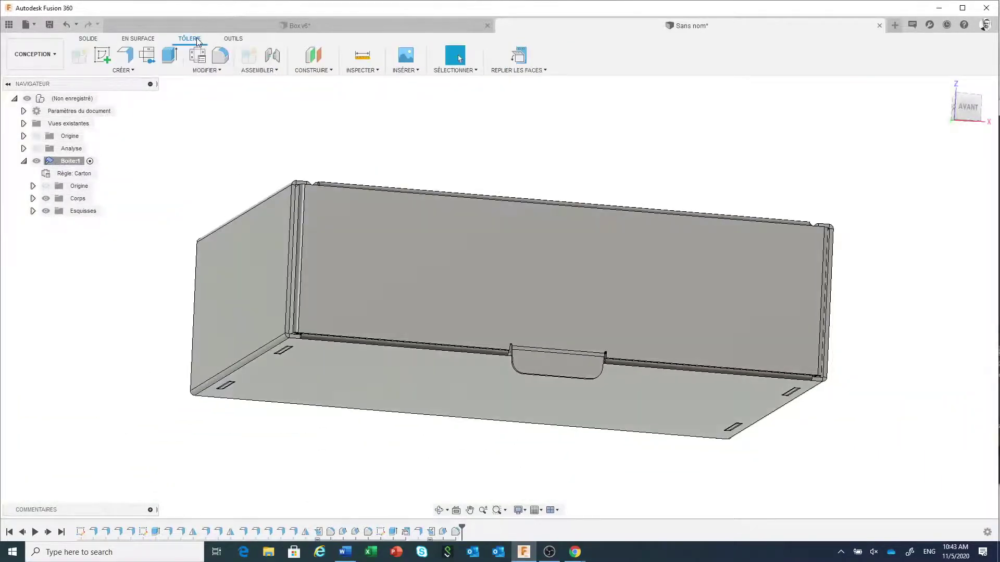
{"action": "left_click", "coordinate": [517, 57]}
{"action": "scroll", "coordinate": [526, 192], "scroll_direction": "down", "scroll_amount": 5}
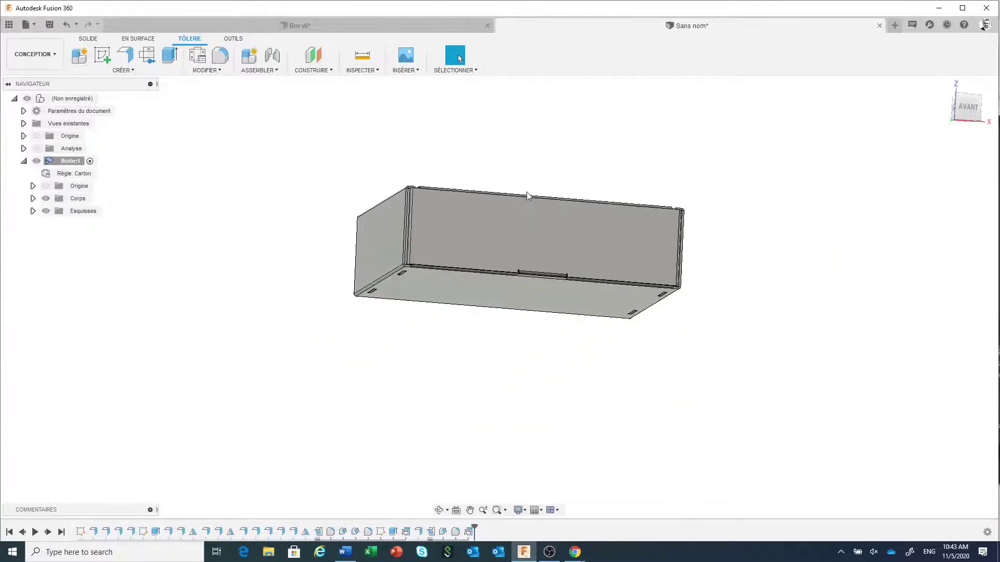
Step: Apply the Cardboard appearance from the favourites to the whole box body
{"action": "left_click", "coordinate": [215, 71]}
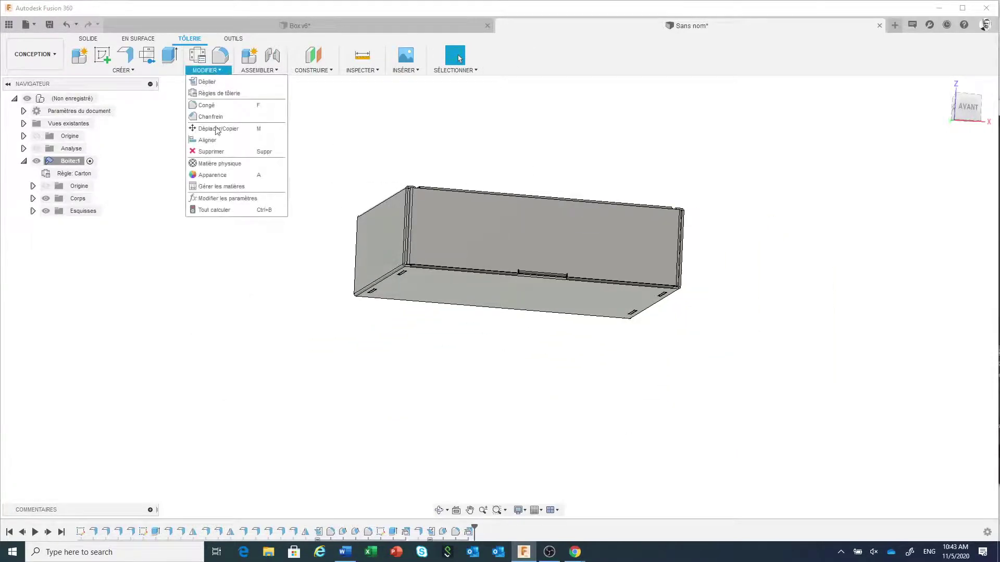
{"action": "left_click", "coordinate": [223, 175]}
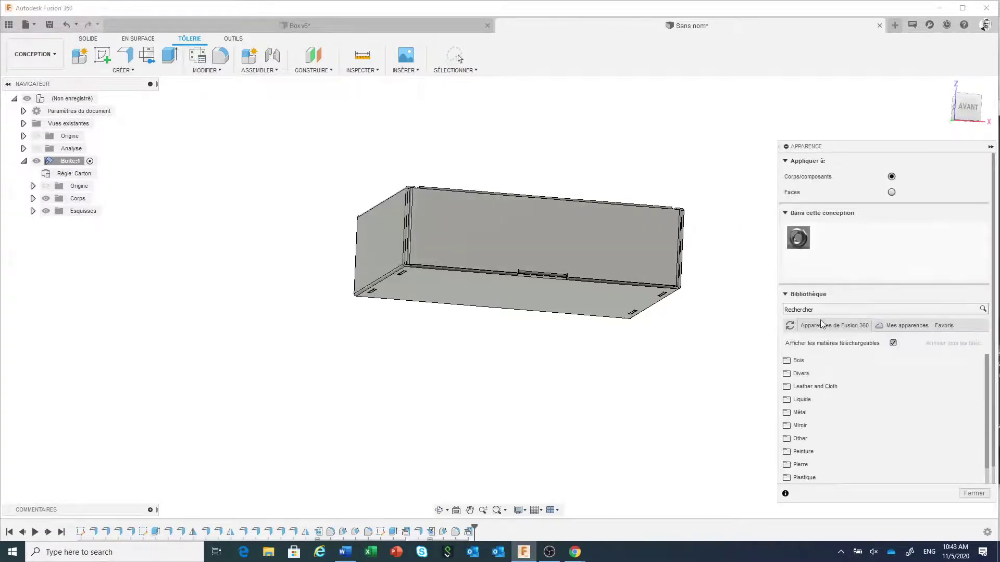
{"action": "left_click", "coordinate": [937, 327]}
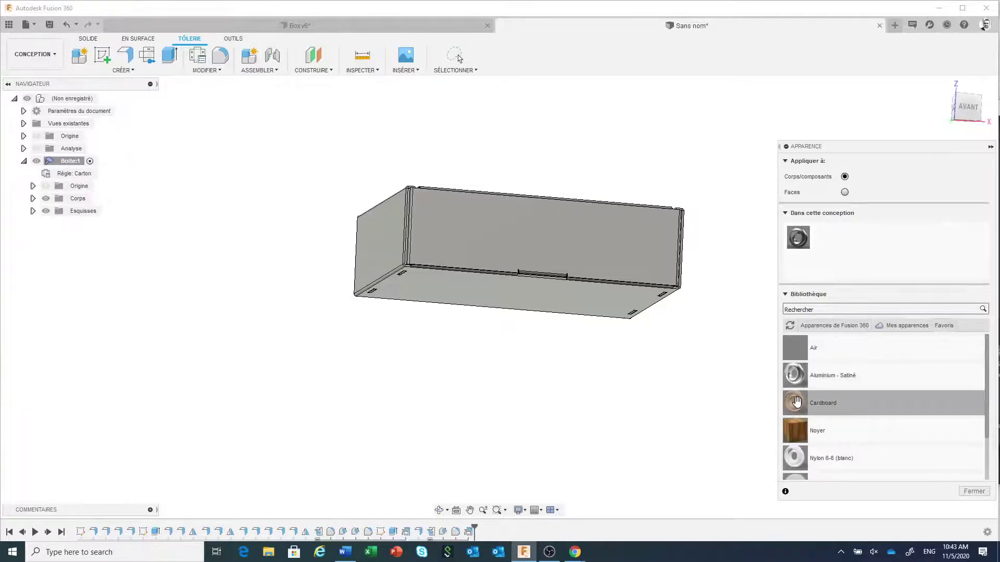
{"action": "left_click_drag", "start_coordinate": [797, 402], "coordinate": [647, 254]}
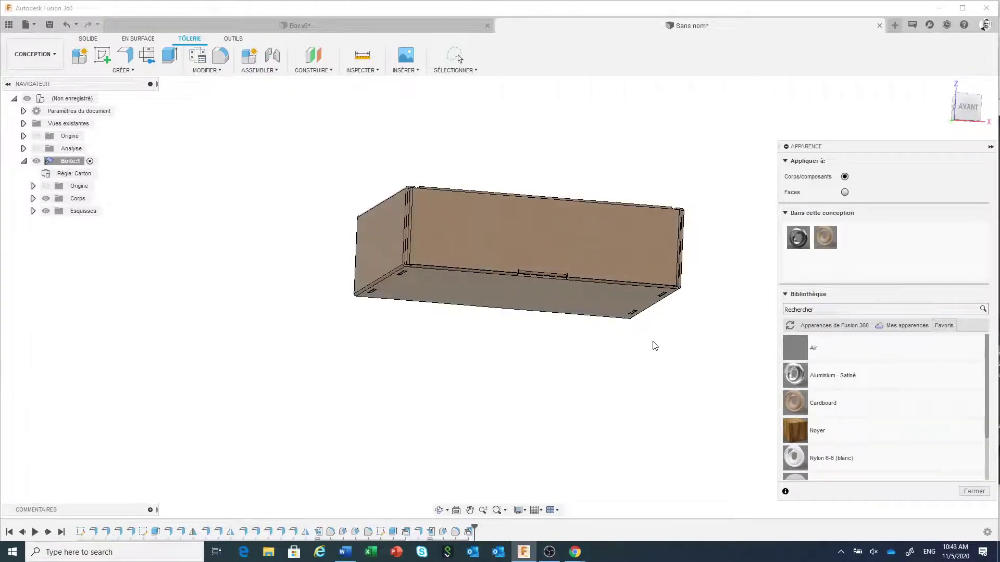
{"action": "left_click", "coordinate": [973, 491]}
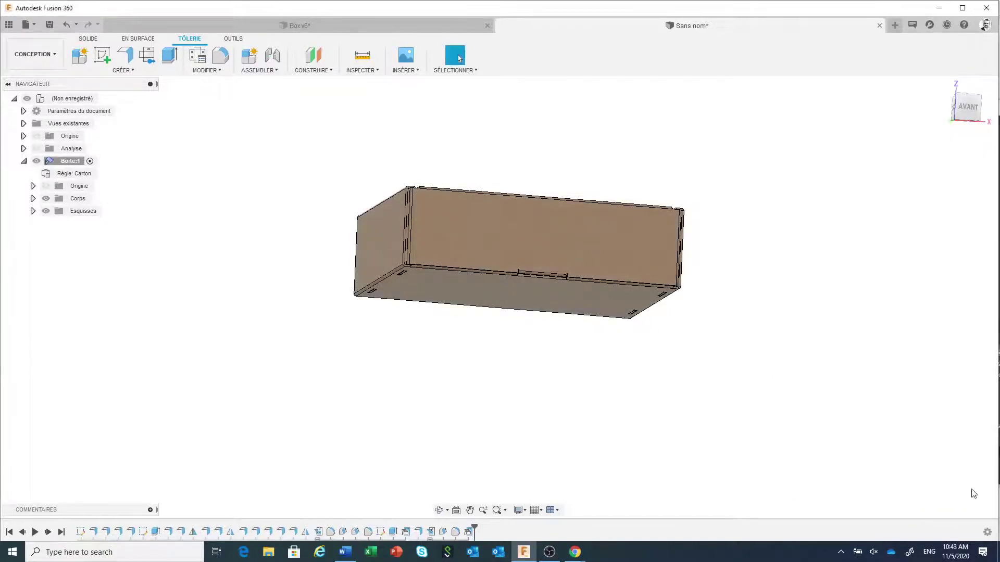
Step: Create a flat pattern of the box with the outer bottom face as the fixed face
{"action": "middle_click_drag", "start_coordinate": [672, 356], "coordinate": [643, 382], "text": "shift"}
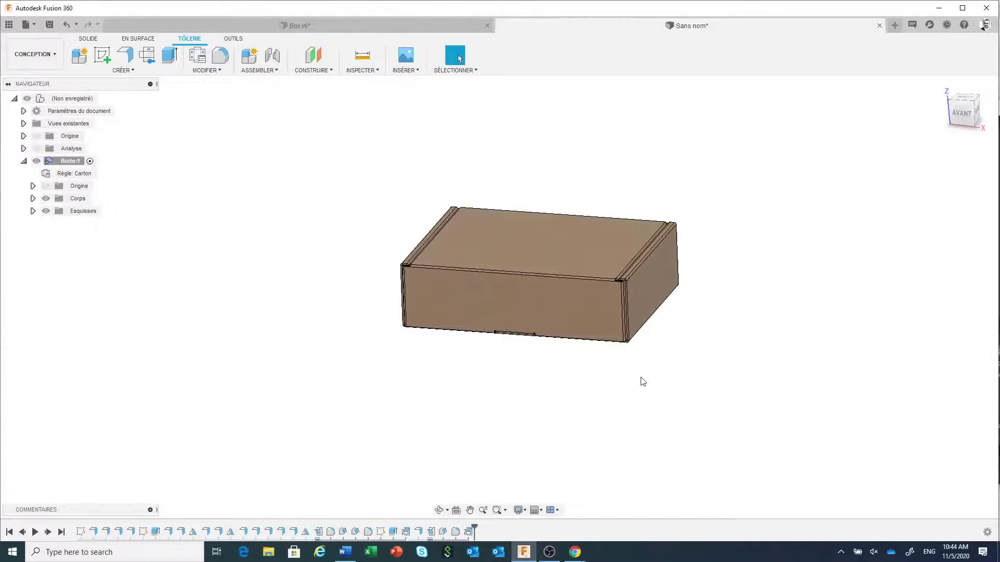
{"action": "middle_click_drag", "start_coordinate": [643, 382], "coordinate": [558, 394]}
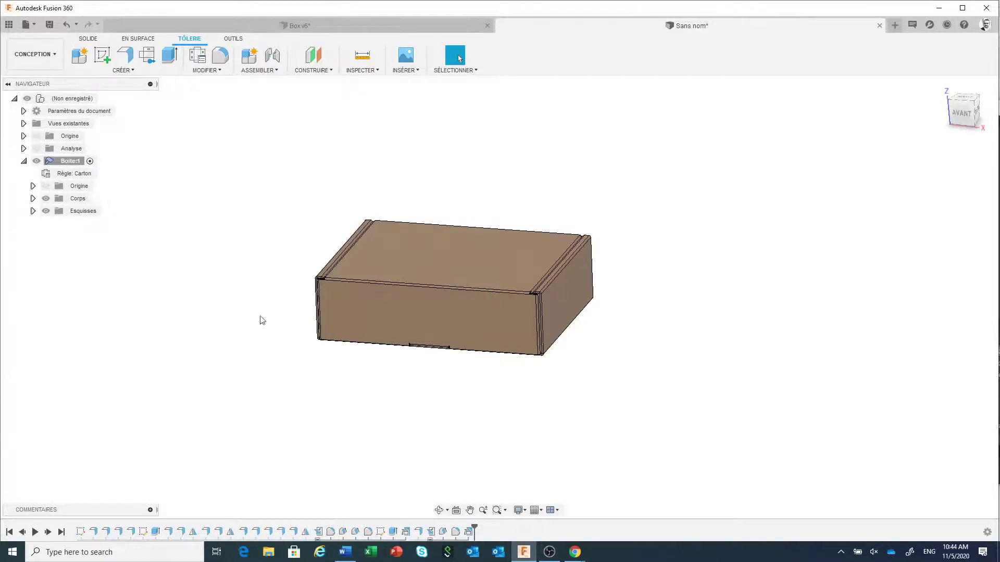
{"action": "left_click", "coordinate": [148, 57]}
{"action": "middle_click_drag", "start_coordinate": [489, 431], "coordinate": [514, 375], "text": "shift"}
{"action": "left_click", "coordinate": [493, 323]}
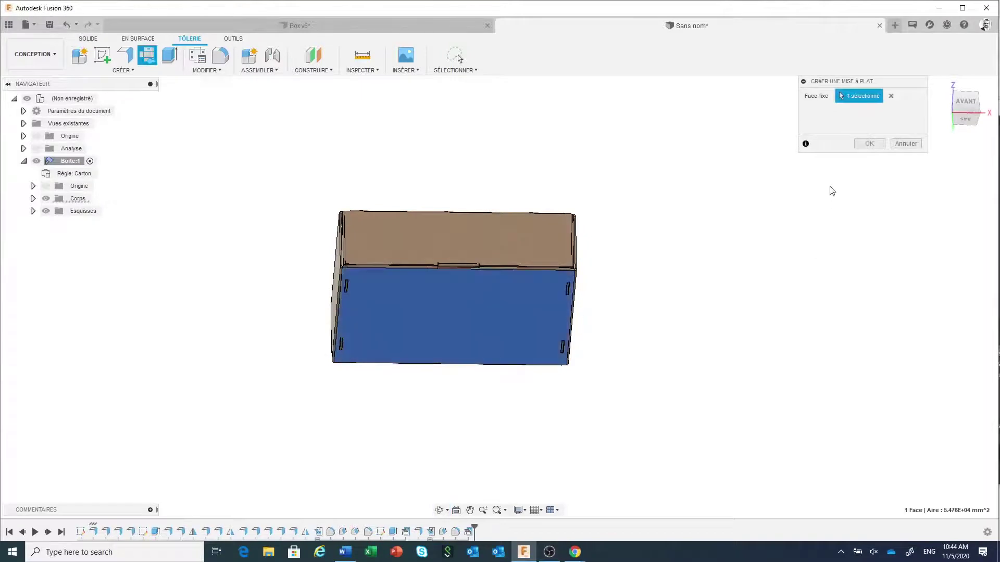
{"action": "left_click", "coordinate": [868, 144]}
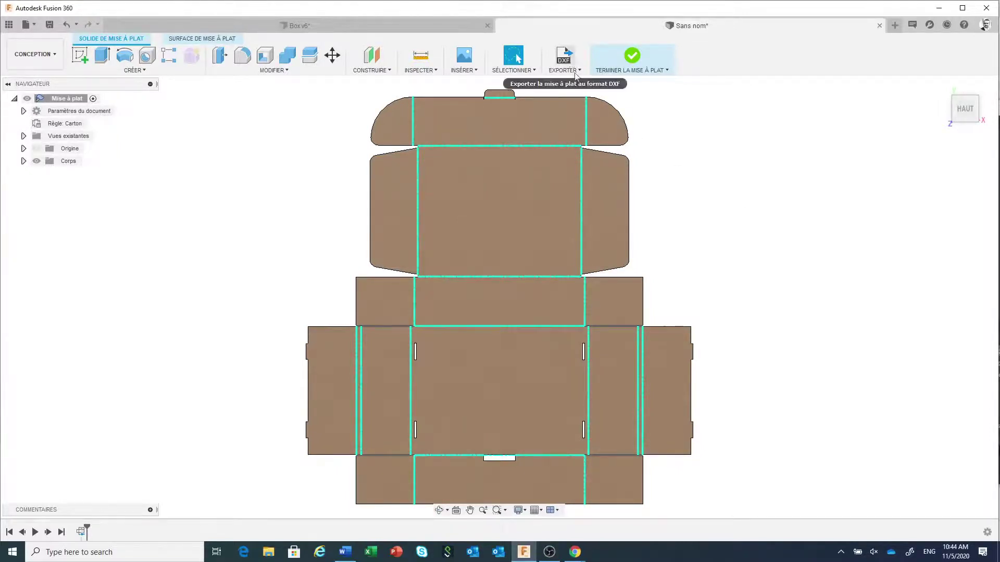
Step: Create a sketch on the flat pattern's top face and project the whole body's outline into it with the projection link on
{"action": "scroll", "coordinate": [728, 273], "scroll_direction": "down", "scroll_amount": 2}
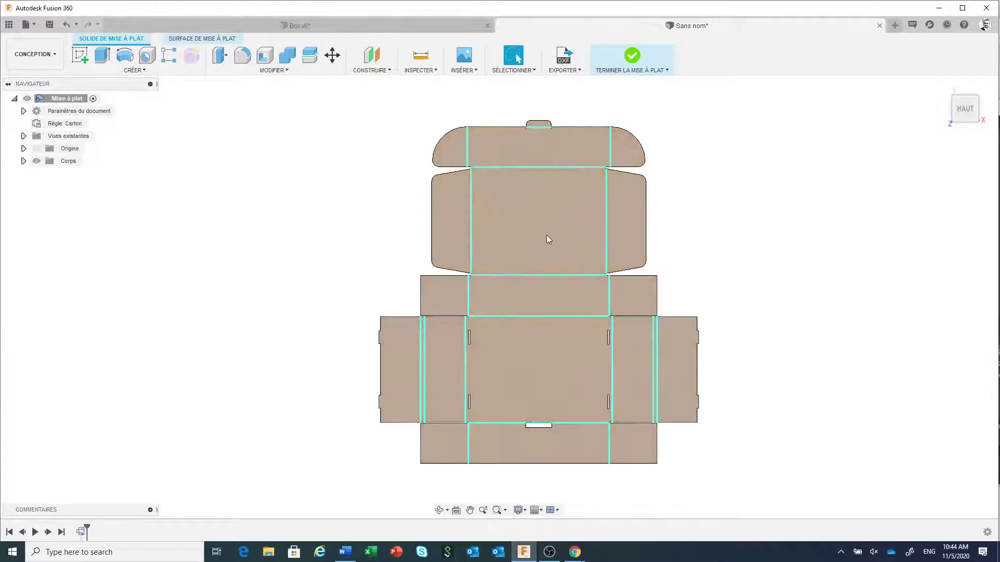
{"action": "left_click", "coordinate": [546, 238]}
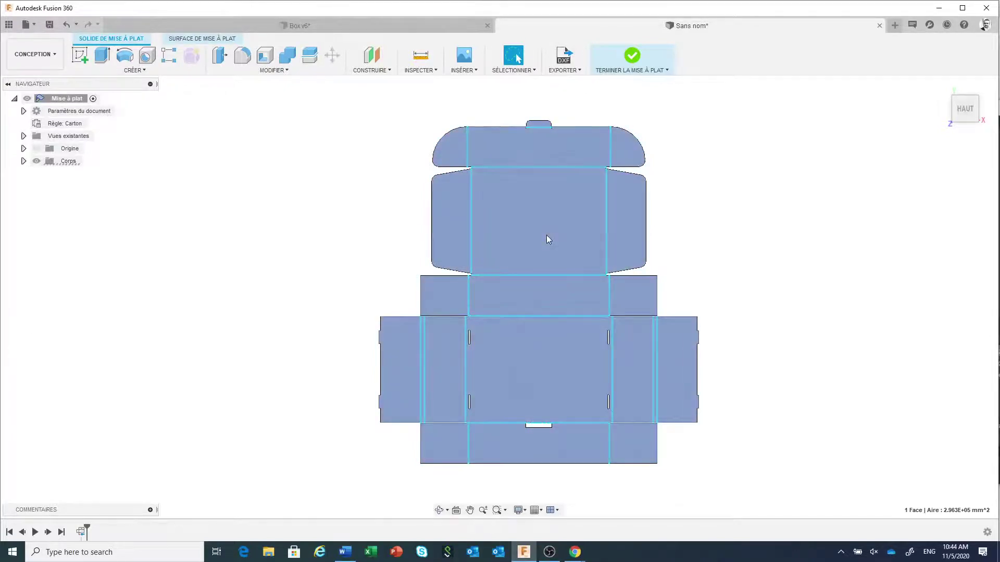
{"action": "right_click", "coordinate": [546, 237]}
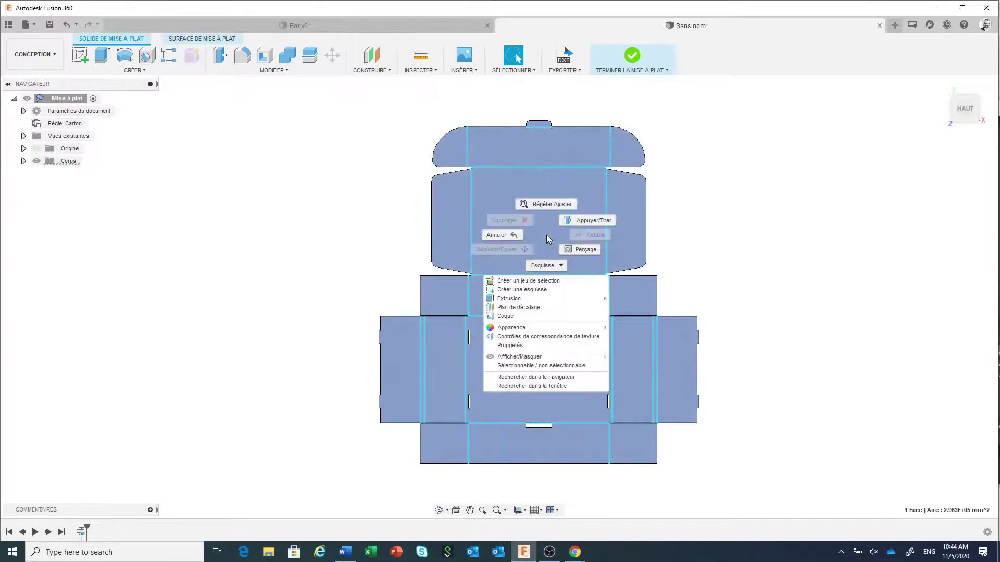
{"action": "left_click", "coordinate": [528, 291]}
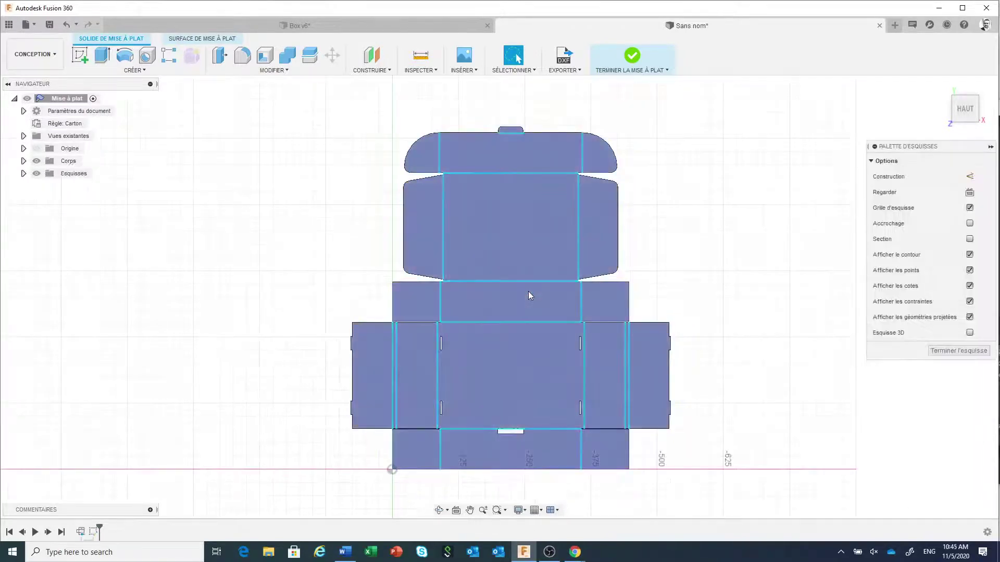
{"action": "left_click", "coordinate": [136, 71]}
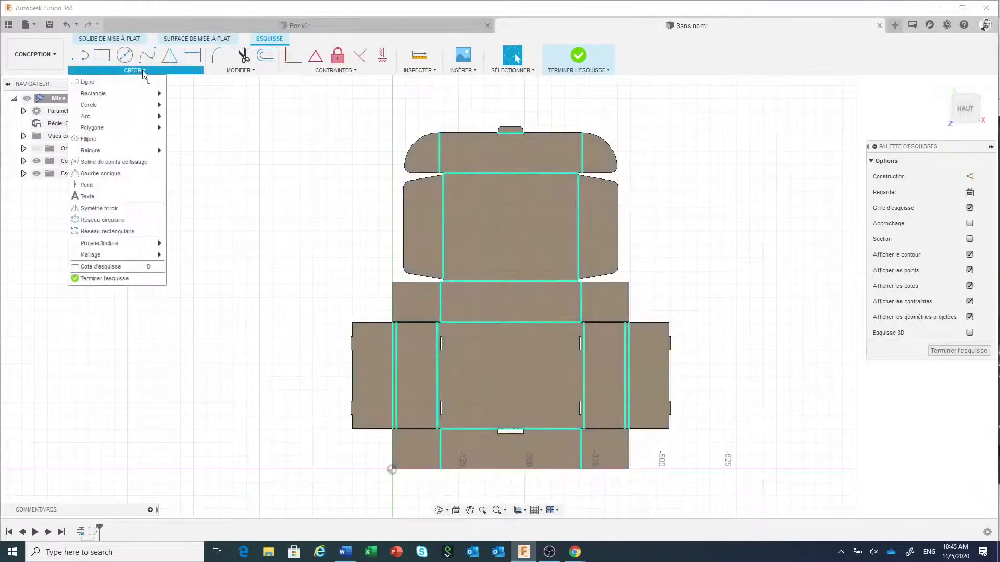
{"action": "mouse_move", "coordinate": [135, 244]}
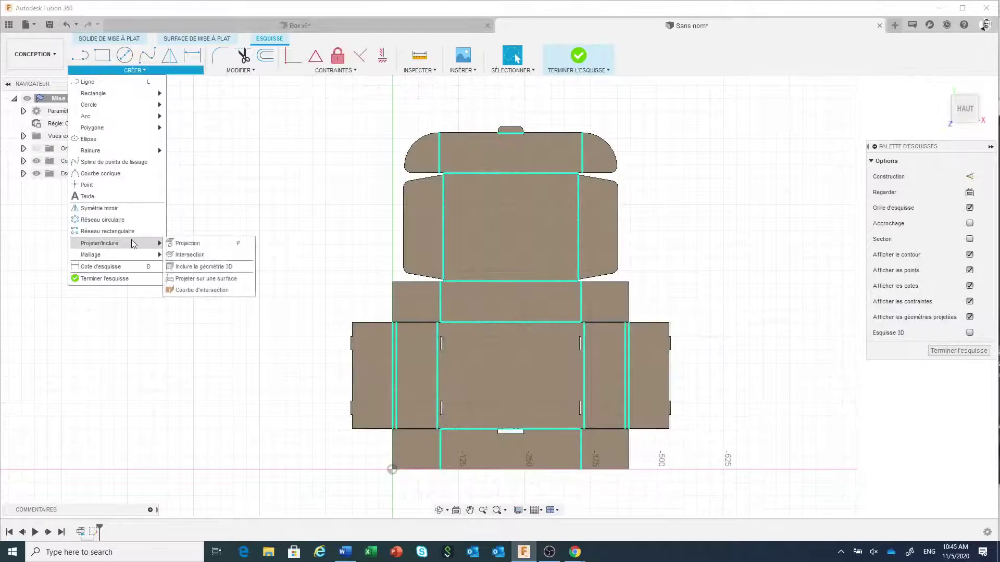
{"action": "left_click", "coordinate": [192, 245]}
{"action": "left_click", "coordinate": [877, 111]}
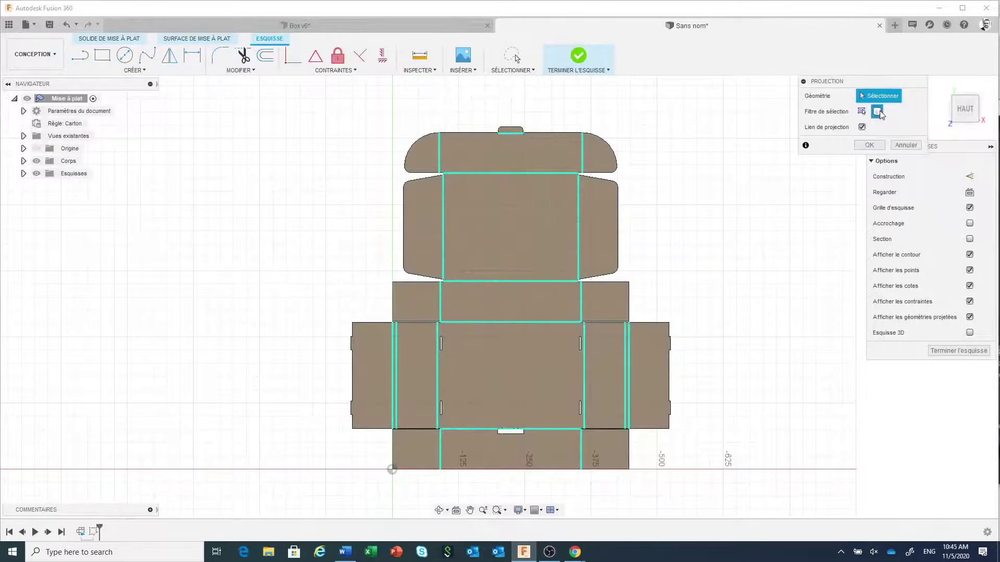
{"action": "left_click", "coordinate": [562, 229]}
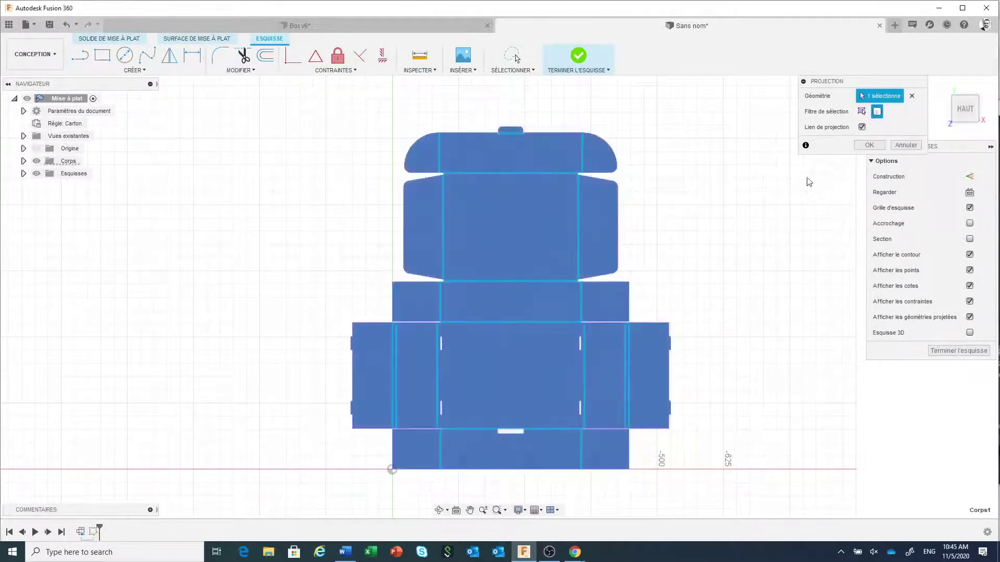
{"action": "left_click", "coordinate": [868, 146]}
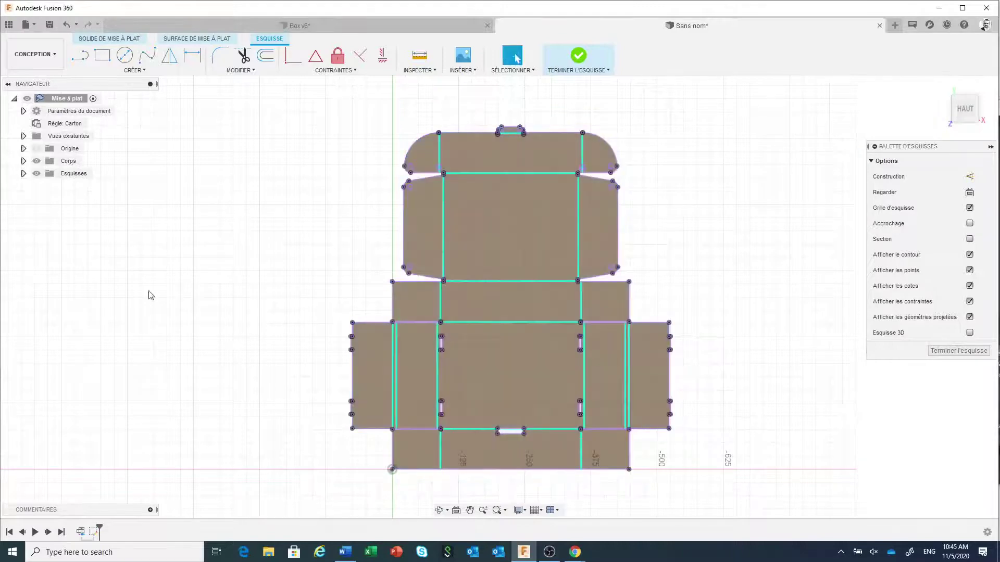
Step: Finish the projected outline sketch and hide it on the flat pattern
{"action": "left_click", "coordinate": [23, 173]}
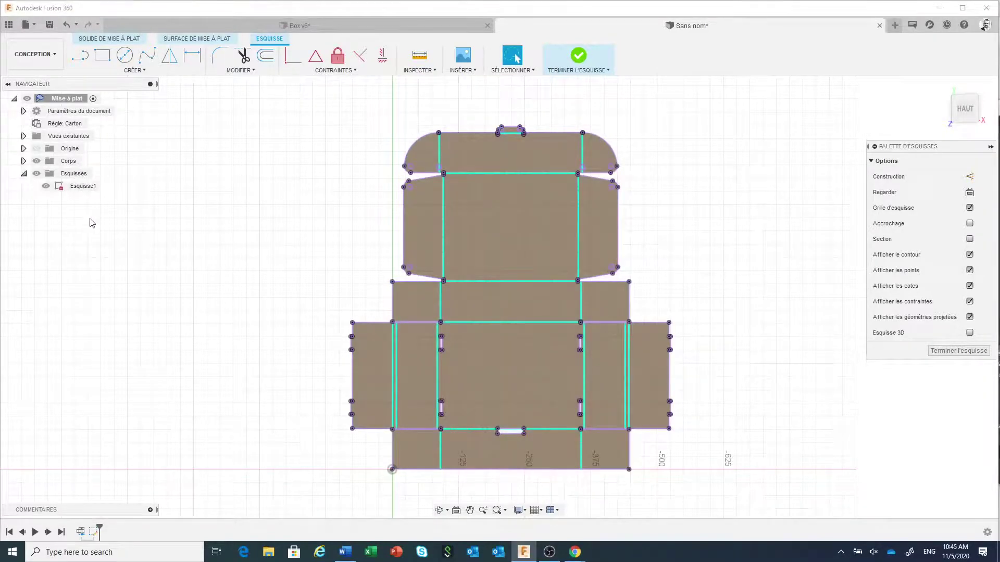
{"action": "left_click", "coordinate": [83, 187]}
{"action": "right_click", "coordinate": [90, 192]}
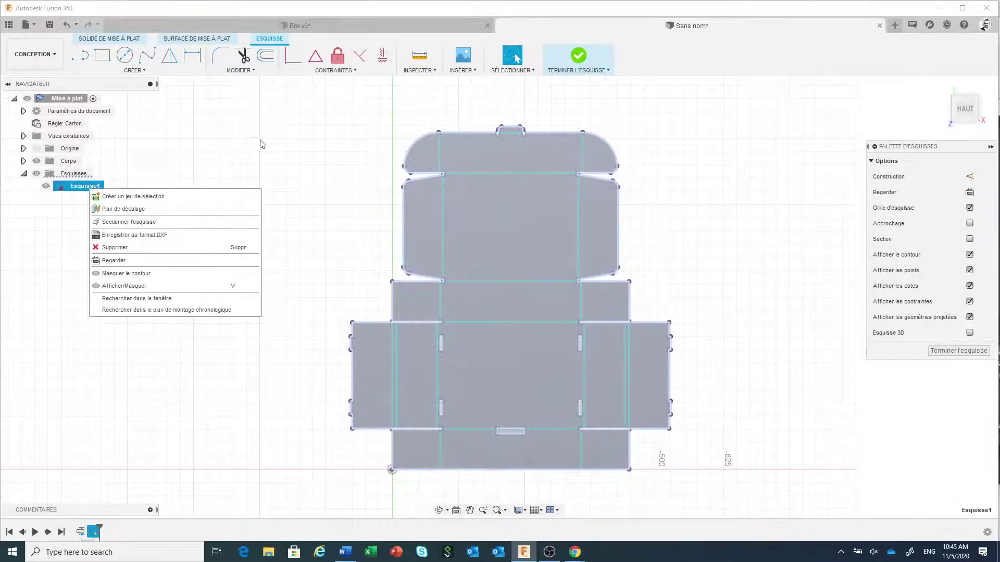
{"action": "left_click", "coordinate": [373, 176]}
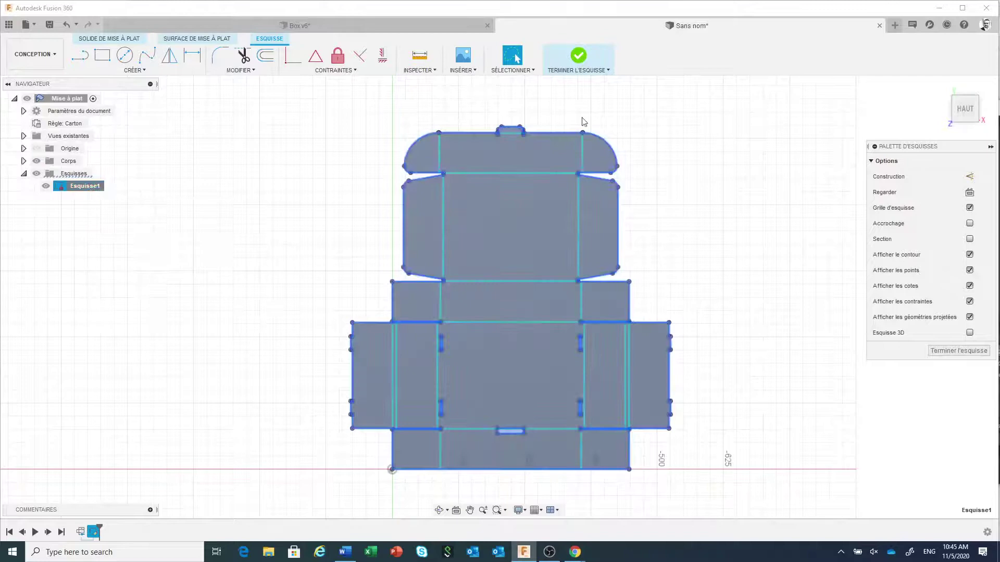
{"action": "left_click", "coordinate": [586, 61]}
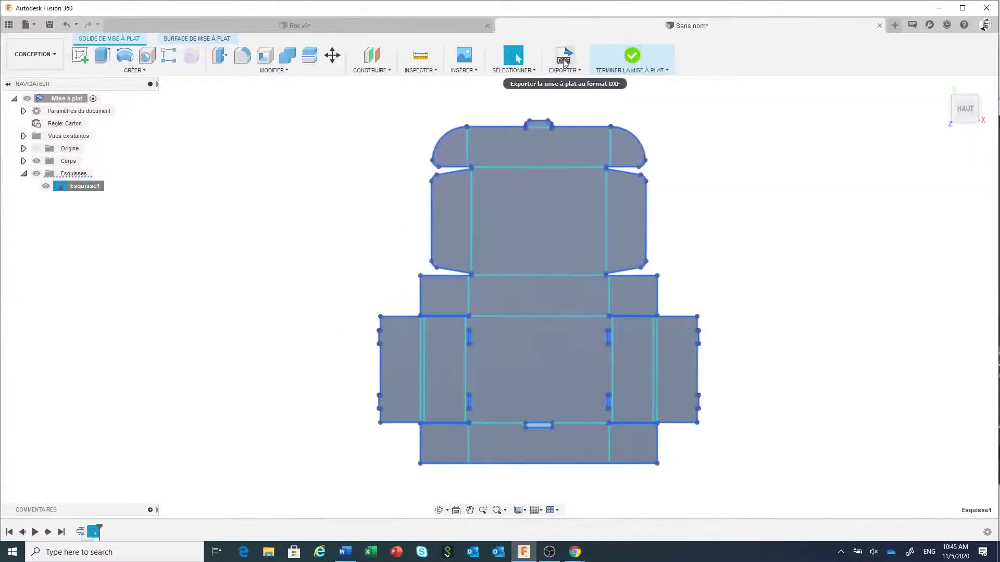
{"action": "left_click", "coordinate": [46, 186]}
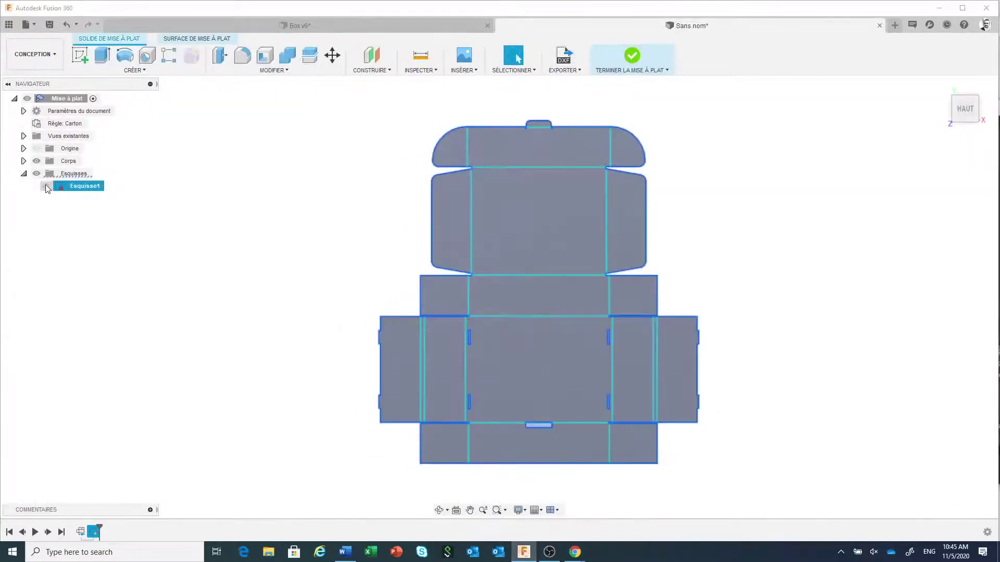
{"action": "left_click", "coordinate": [252, 321]}
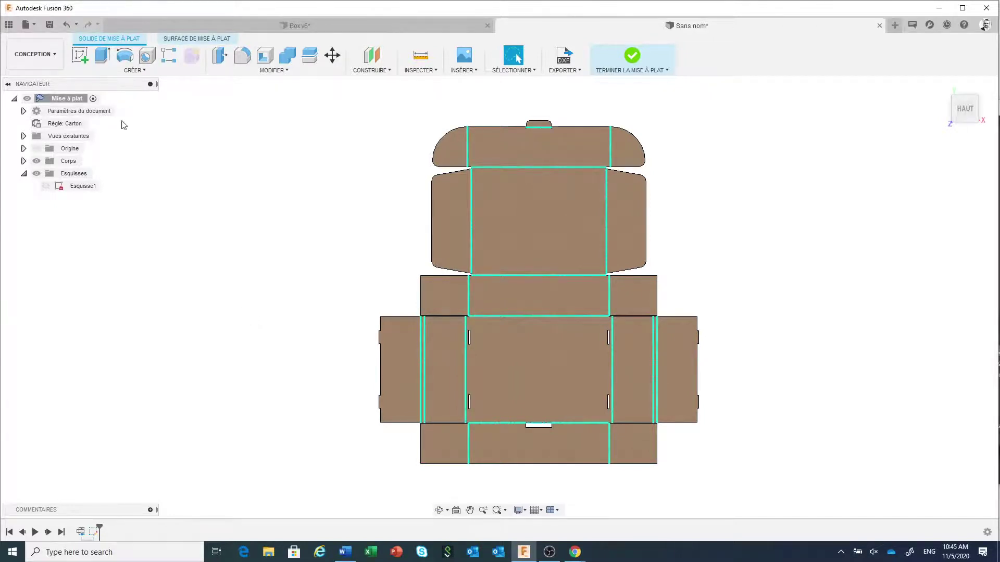
Step: Switch to the Fabriquer workspace and activate the Boite Flat Pattern model
{"action": "left_click", "coordinate": [43, 62]}
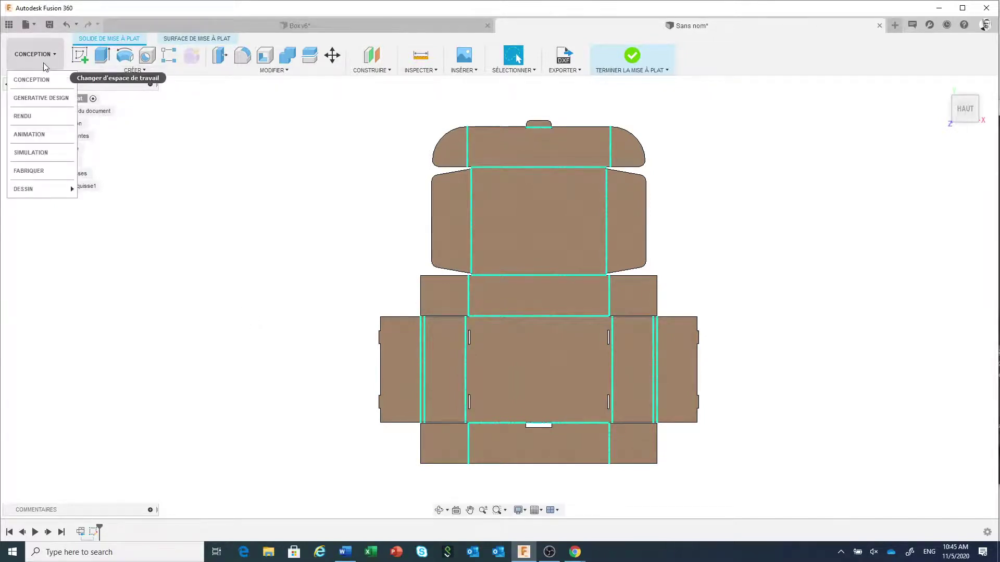
{"action": "left_click", "coordinate": [45, 173]}
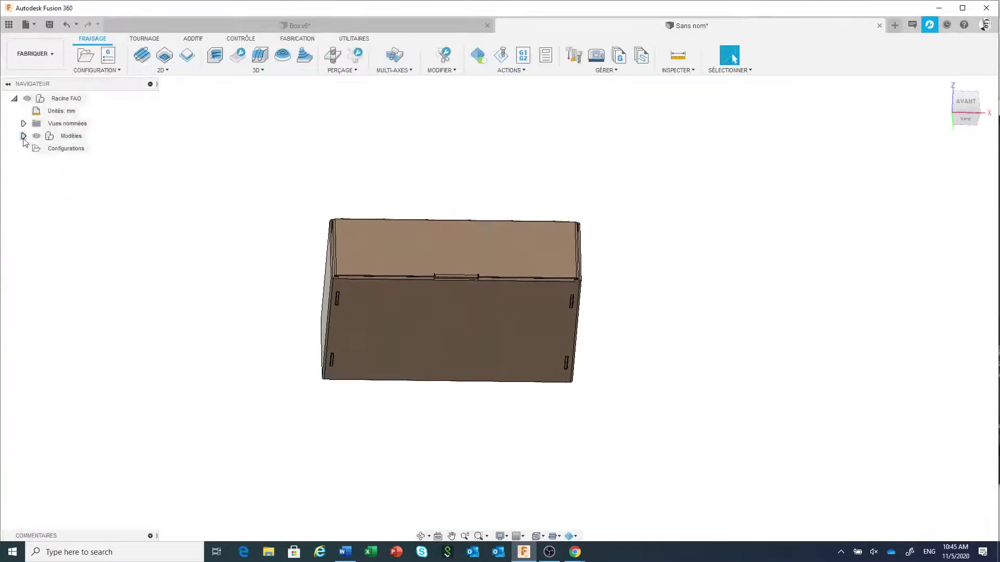
{"action": "left_click", "coordinate": [23, 136]}
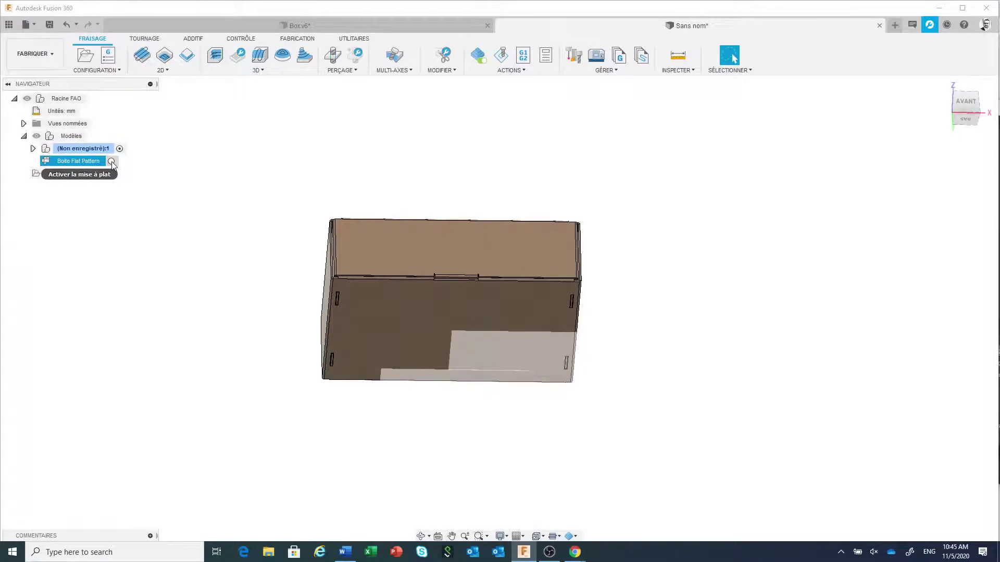
{"action": "left_click", "coordinate": [112, 162]}
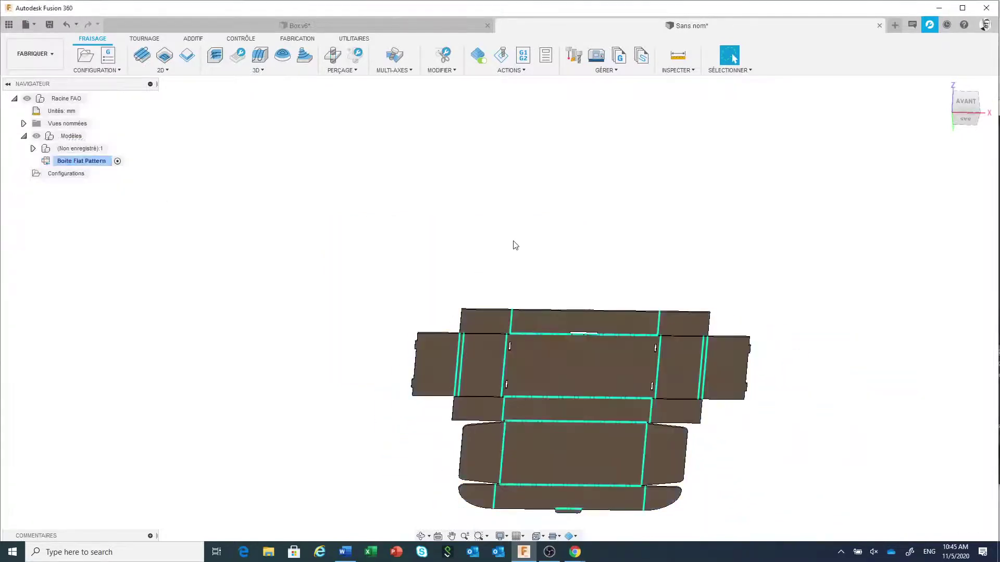
Step: Create a manufacturing setup for the flat pattern with the operation type Découpe
{"action": "left_click", "coordinate": [941, 87]}
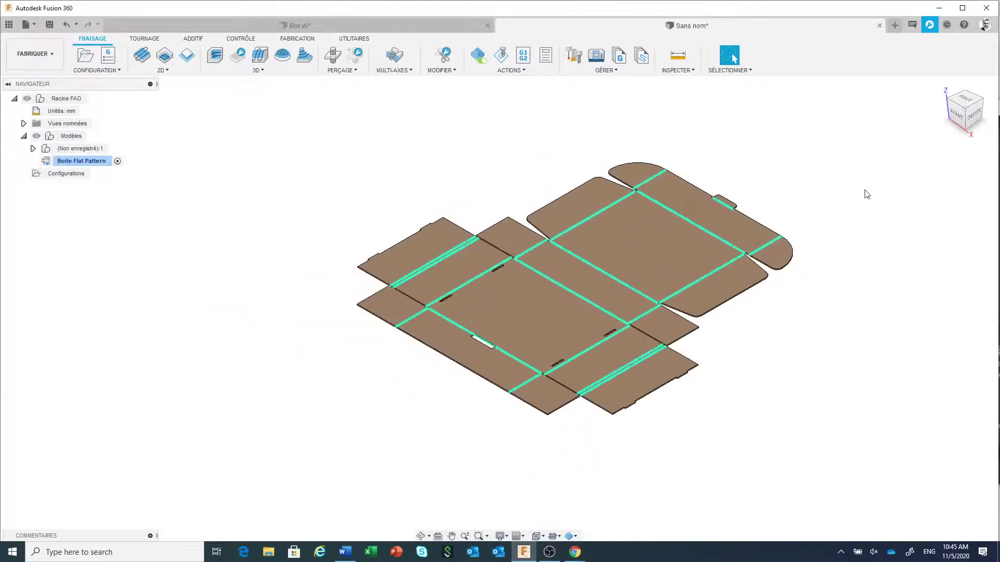
{"action": "left_click", "coordinate": [85, 57]}
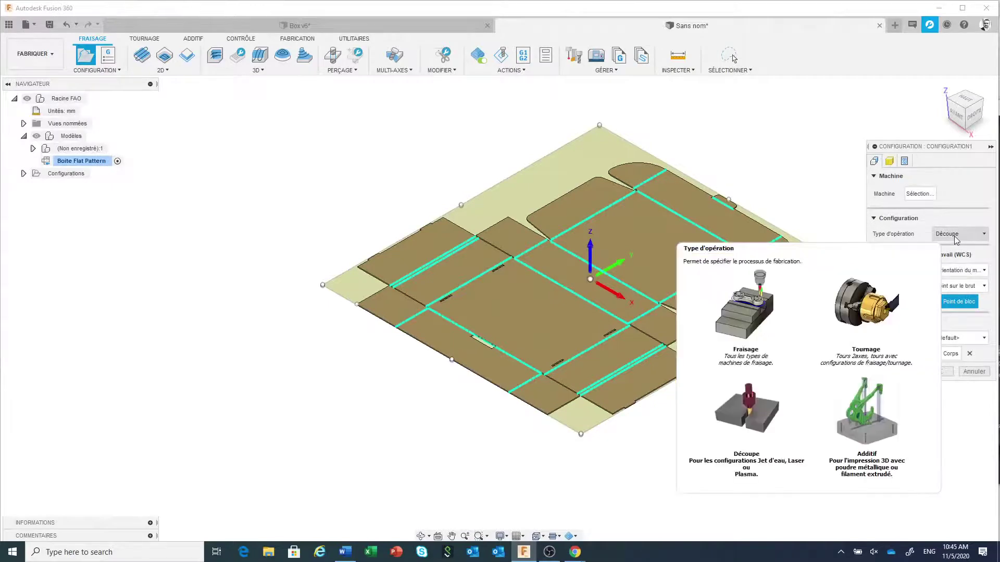
{"action": "left_click", "coordinate": [937, 372]}
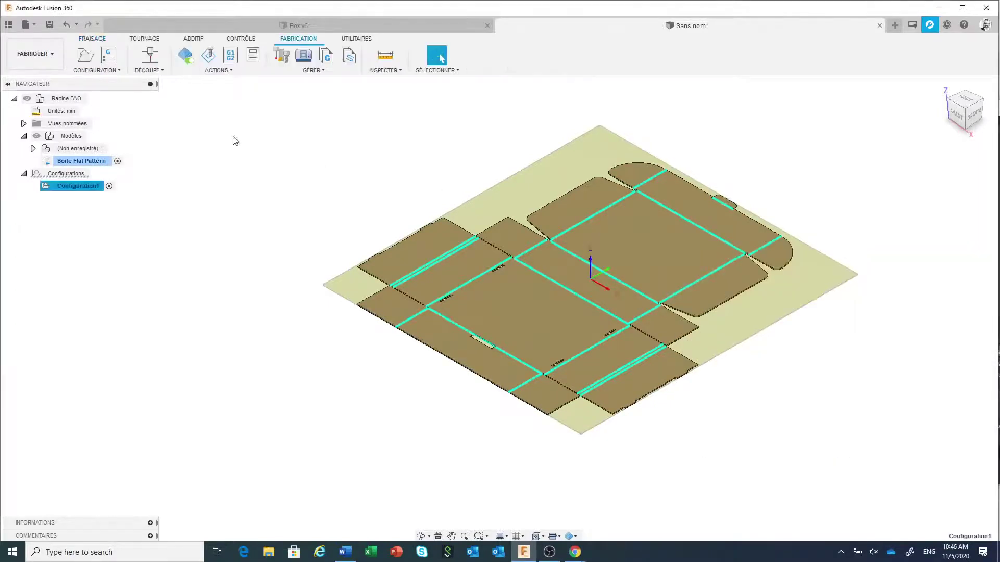
Step: Start a 2D profile cutting operation using the découpe laser tool from Sample Profile Tools (Metric), filtered by Découpe and Millimètres
{"action": "left_click", "coordinate": [151, 57]}
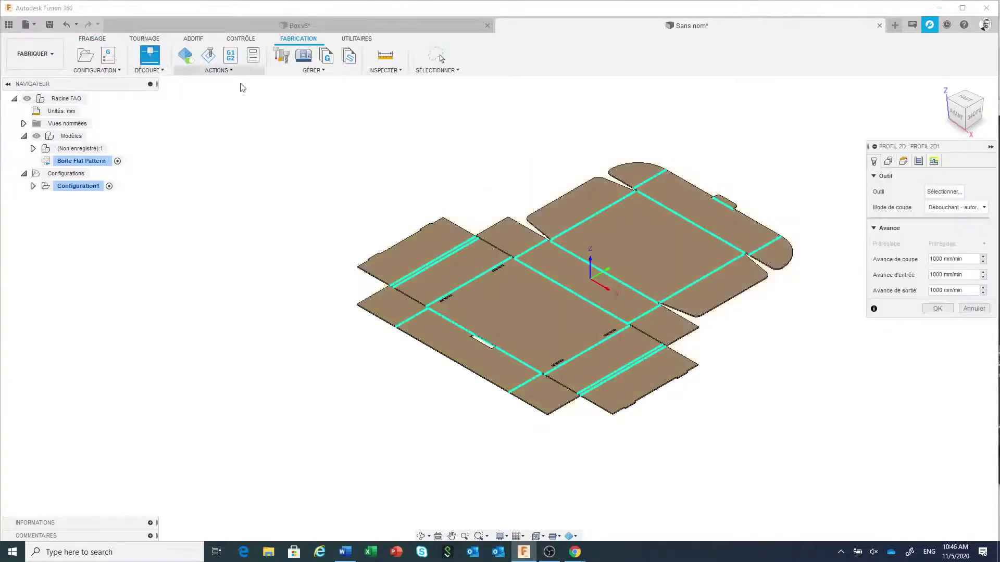
{"action": "left_click", "coordinate": [945, 192]}
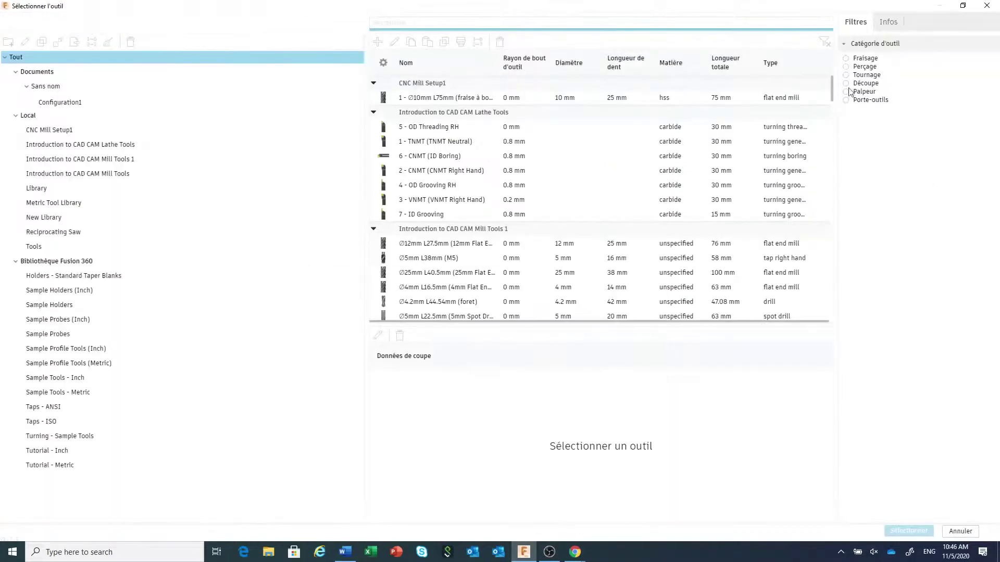
{"action": "left_click", "coordinate": [847, 88]}
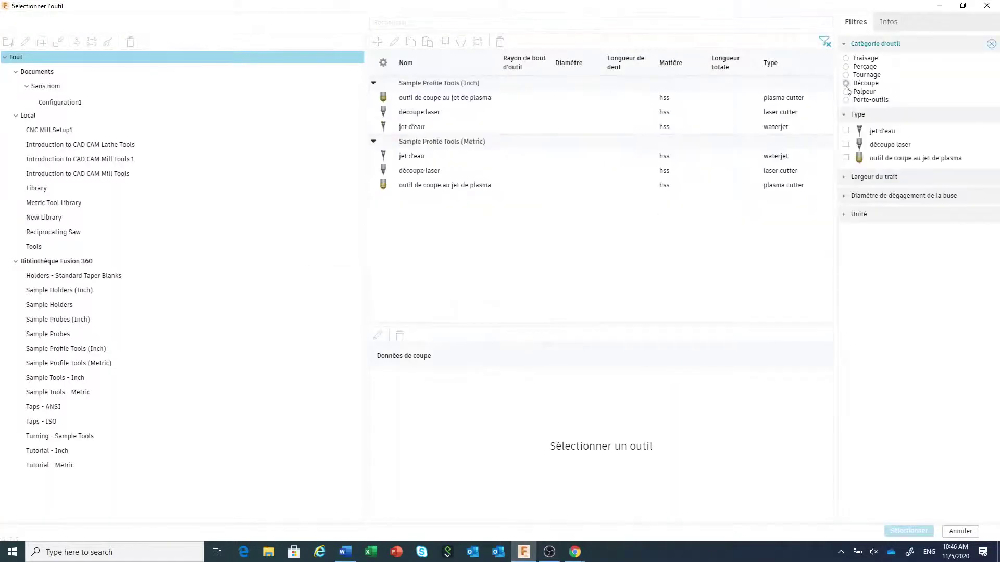
{"action": "left_click", "coordinate": [846, 215]}
{"action": "left_click", "coordinate": [846, 229]}
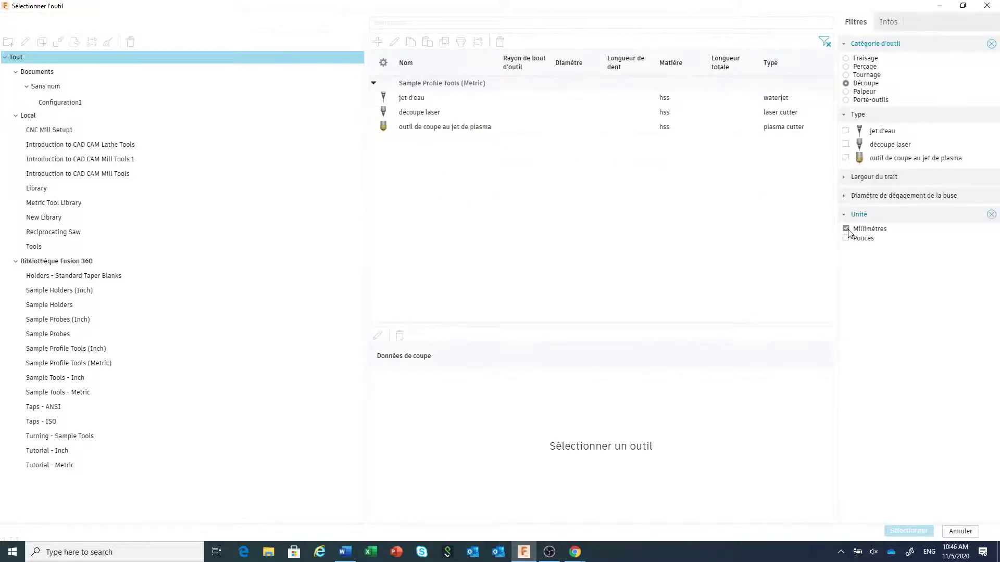
{"action": "left_click", "coordinate": [417, 114]}
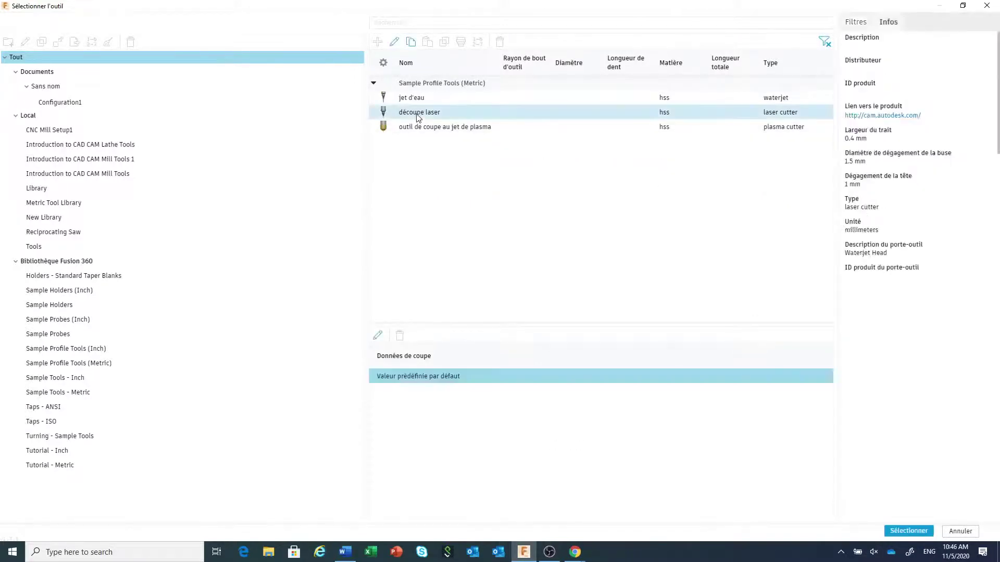
{"action": "left_click", "coordinate": [908, 531]}
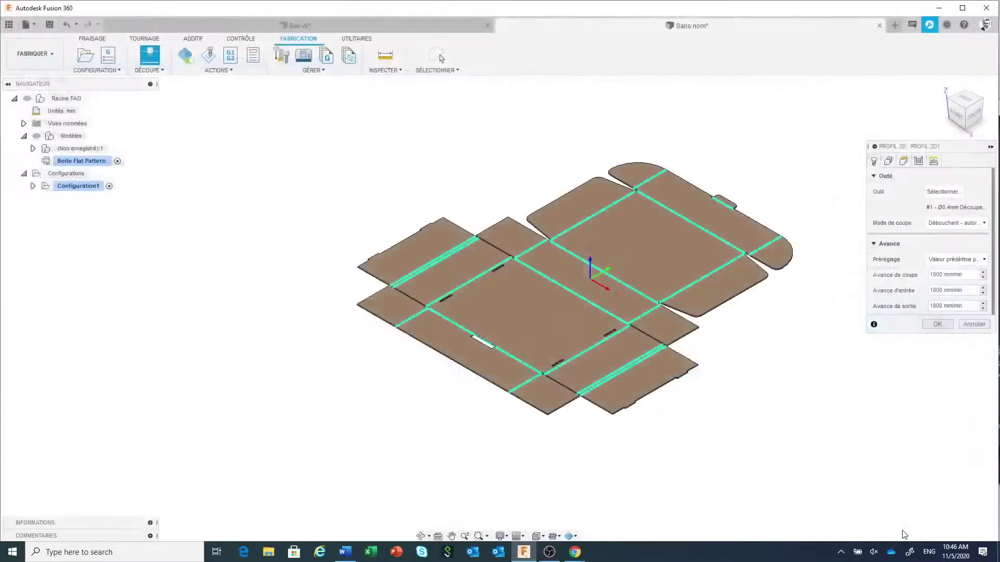
Step: Use the flat pattern's top face as the cutting contour and generate the 2D profile toolpath
{"action": "left_click", "coordinate": [889, 162]}
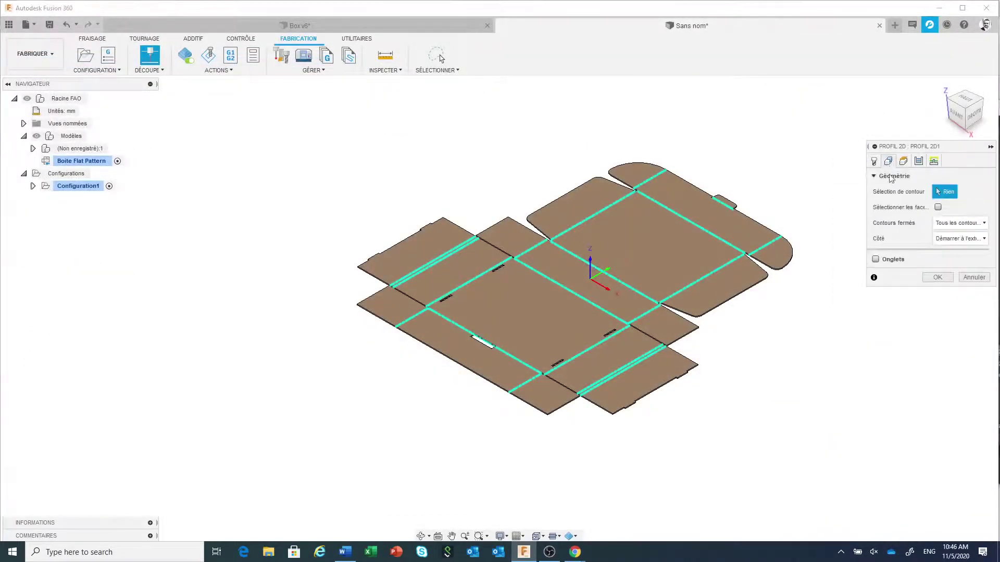
{"action": "left_click", "coordinate": [688, 254]}
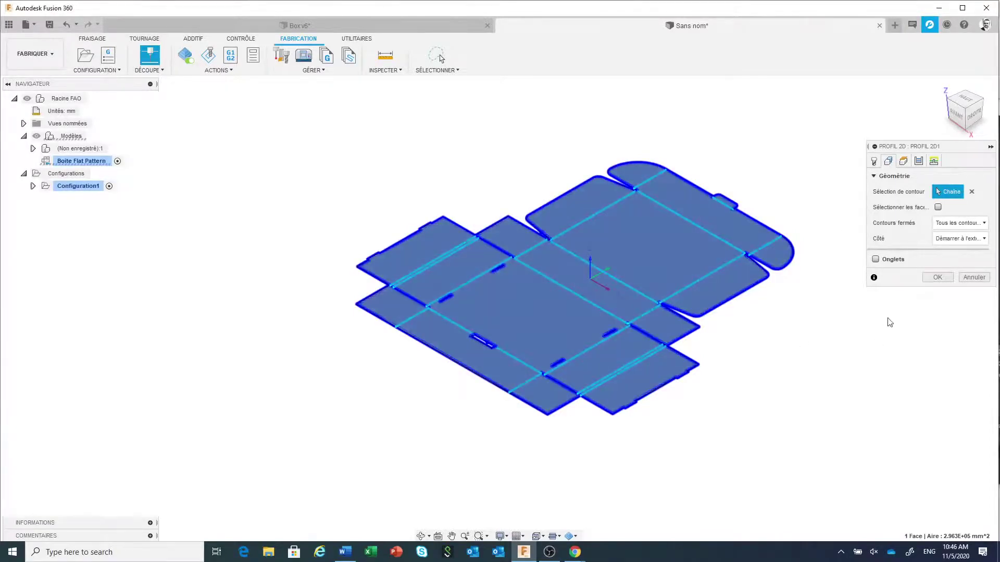
{"action": "left_click", "coordinate": [936, 278]}
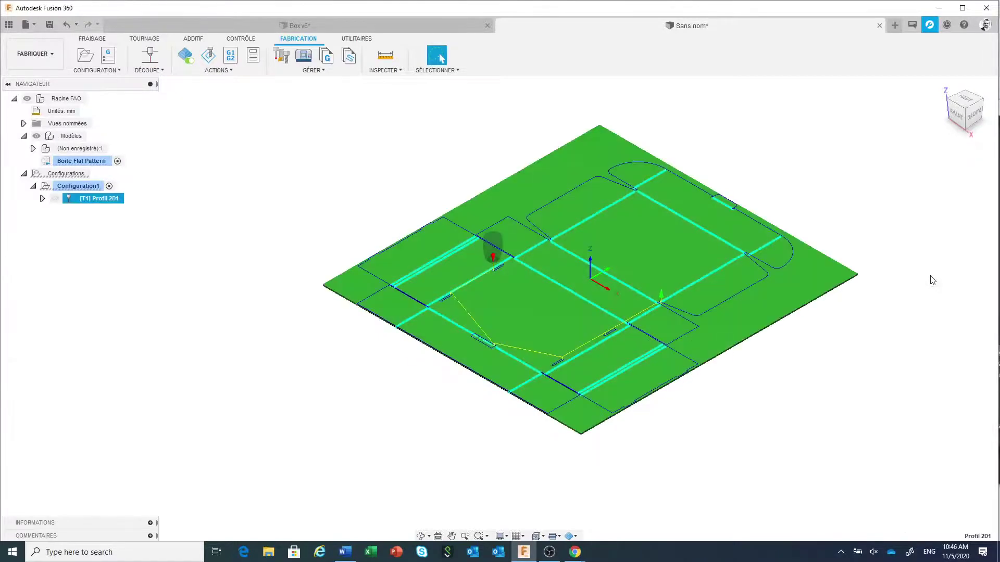
Step: Simulate the 2D profile laser toolpath and play the cutting of the flat pattern
{"action": "right_click", "coordinate": [95, 203]}
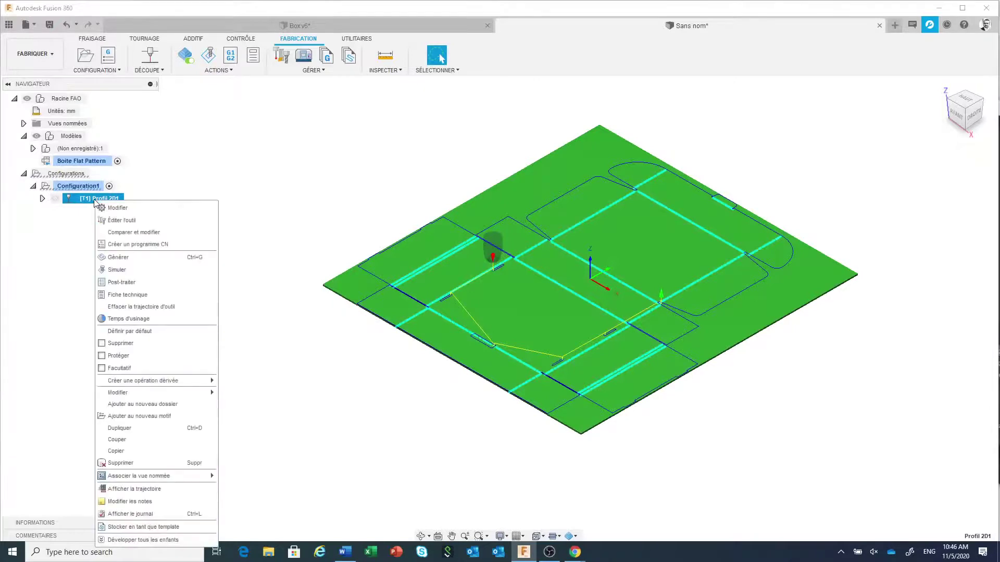
{"action": "left_click", "coordinate": [122, 272]}
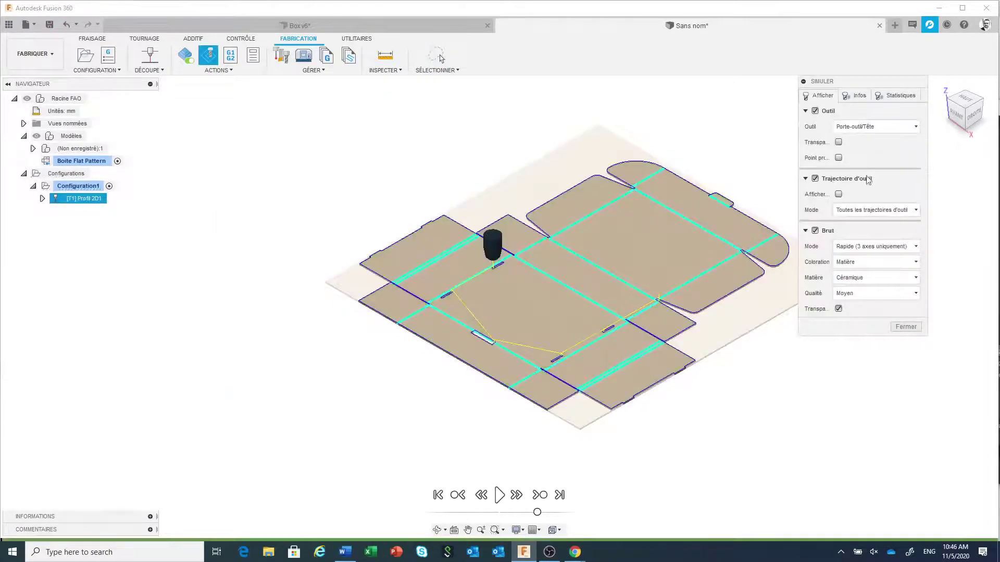
{"action": "left_click_drag", "start_coordinate": [870, 89], "coordinate": [913, 166]}
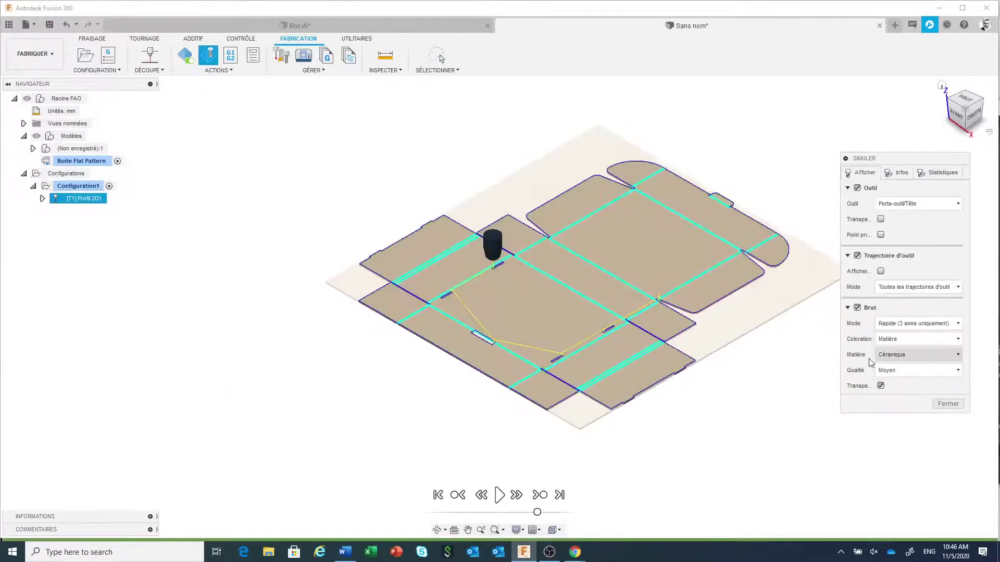
{"action": "left_click", "coordinate": [498, 495]}
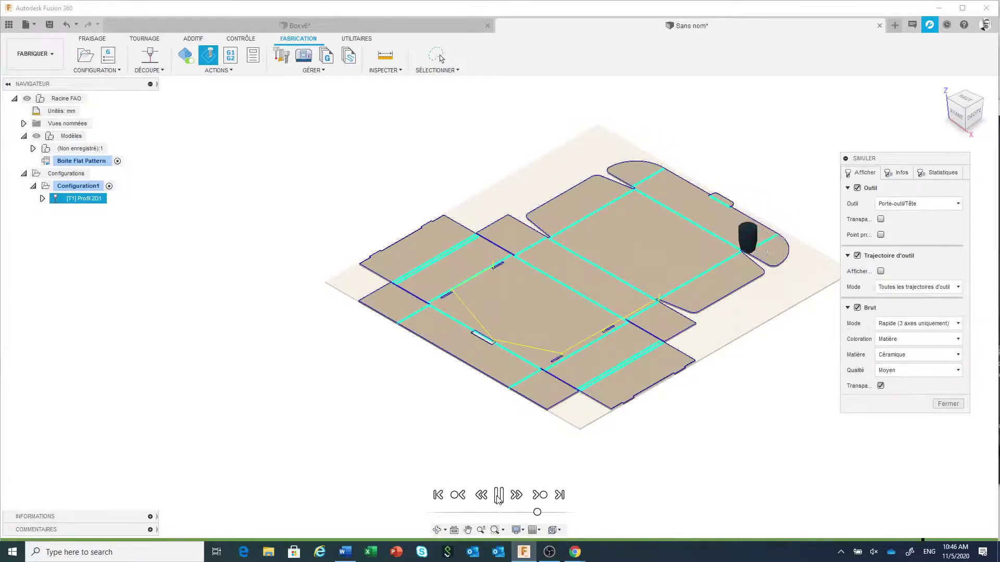
Step: End the toolpath simulation and activate the box's flat pattern in the Conception workspace
{"action": "left_click", "coordinate": [498, 495]}
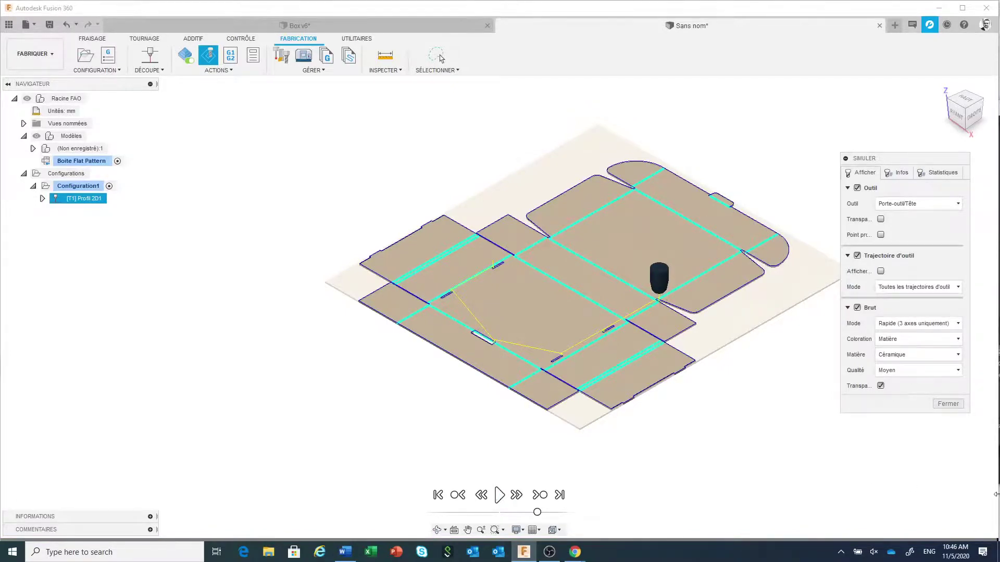
{"action": "left_click", "coordinate": [947, 403]}
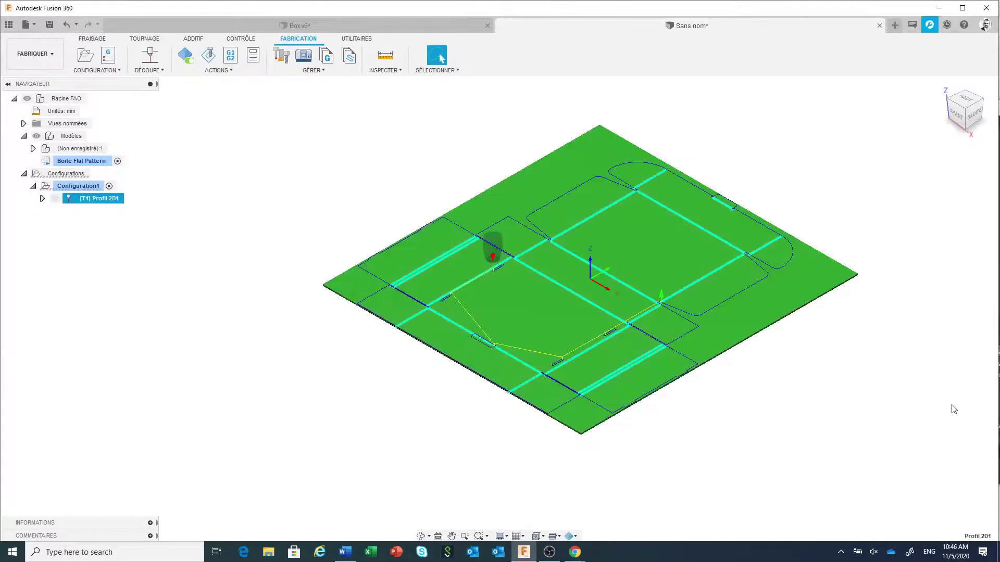
{"action": "left_click", "coordinate": [44, 63]}
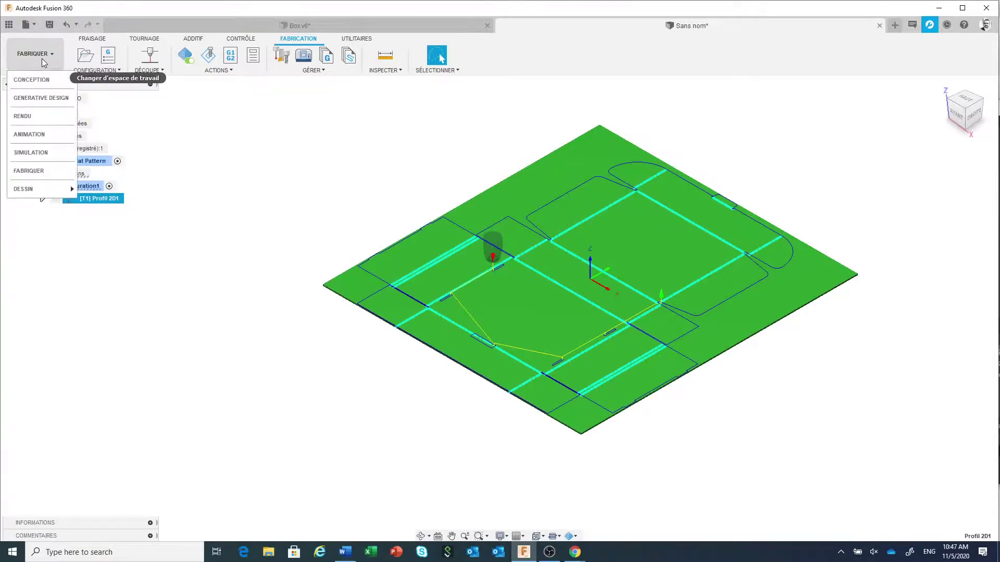
{"action": "left_click", "coordinate": [39, 82]}
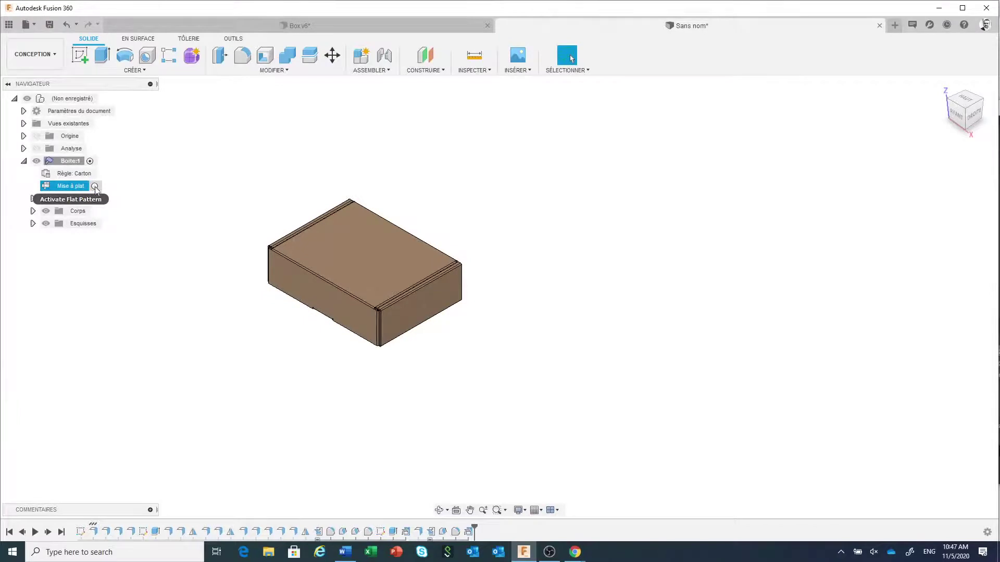
{"action": "left_click", "coordinate": [95, 187]}
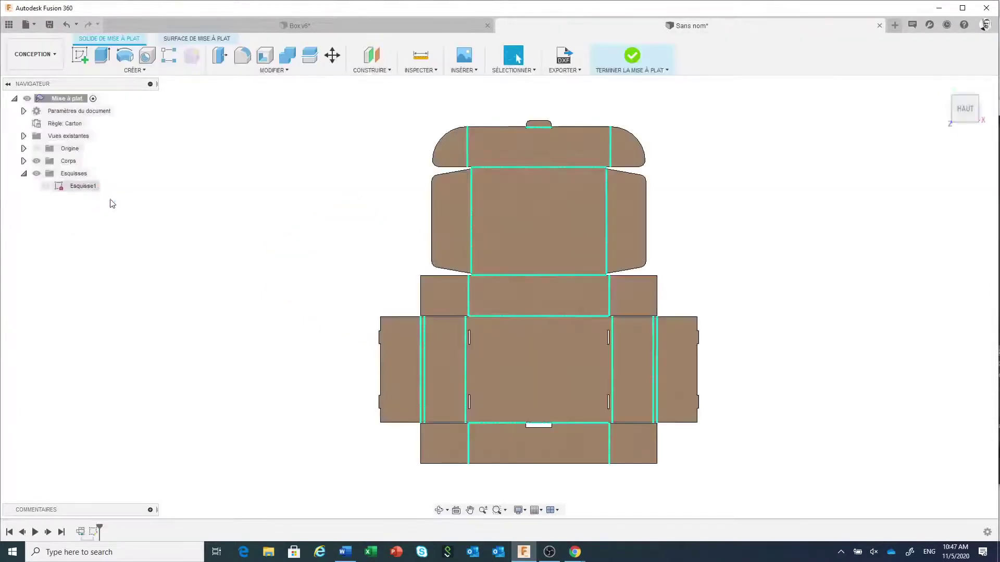
Step: Examine the tabs on the side flap's outer edge and the matching slots of the flat pattern
{"action": "scroll", "coordinate": [698, 398], "scroll_direction": "up", "scroll_amount": 5}
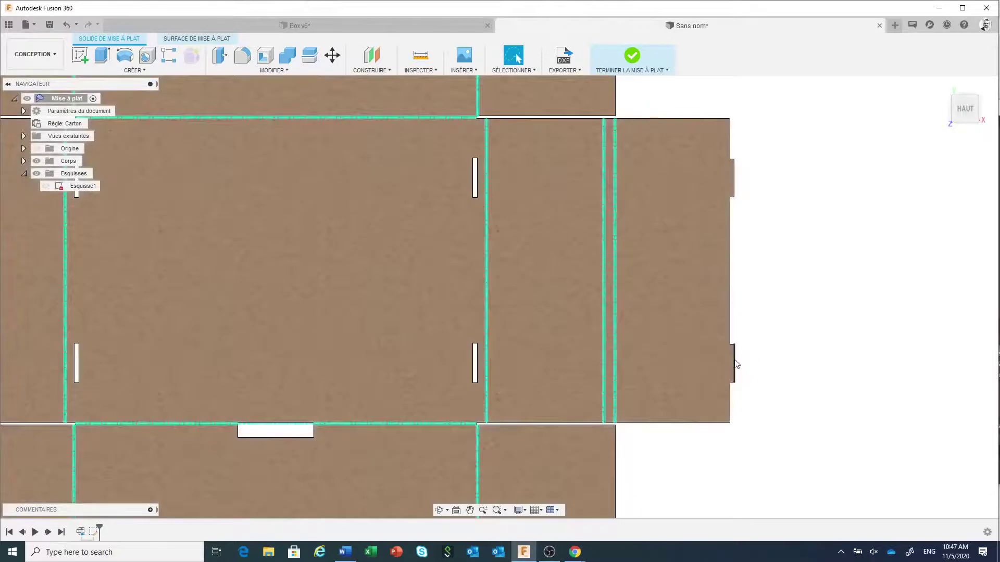
{"action": "scroll", "coordinate": [716, 363], "scroll_direction": "up", "scroll_amount": 1}
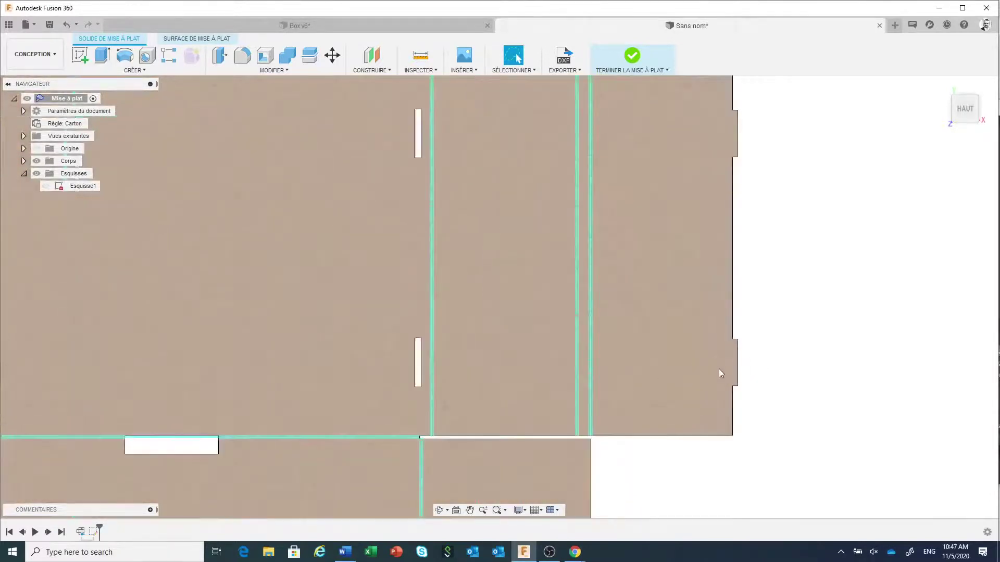
{"action": "scroll", "coordinate": [761, 383], "scroll_direction": "down", "scroll_amount": 1}
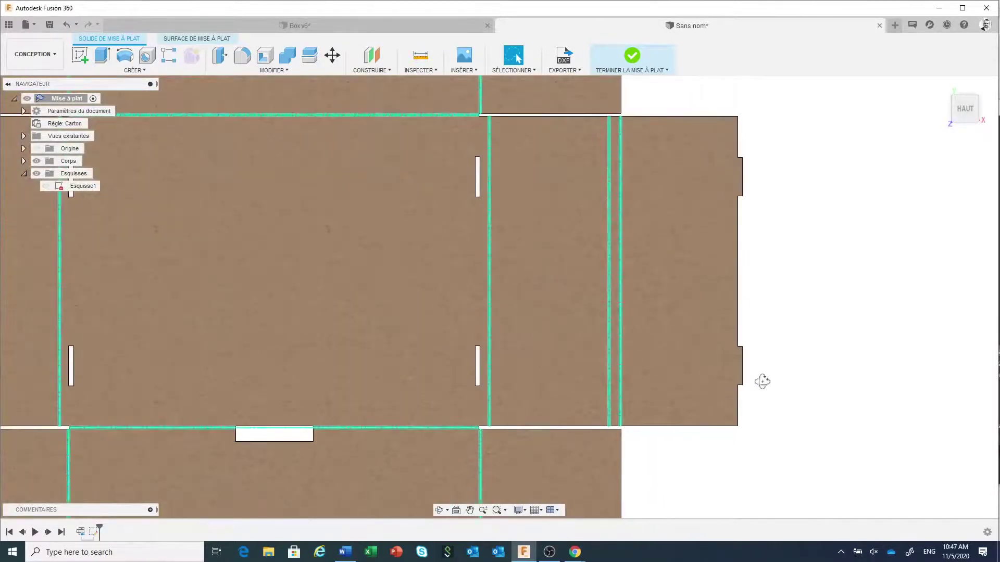
{"action": "middle_click_drag", "start_coordinate": [761, 381], "coordinate": [736, 353], "text": "shift"}
{"action": "scroll", "coordinate": [753, 393], "scroll_direction": "up", "scroll_amount": 3}
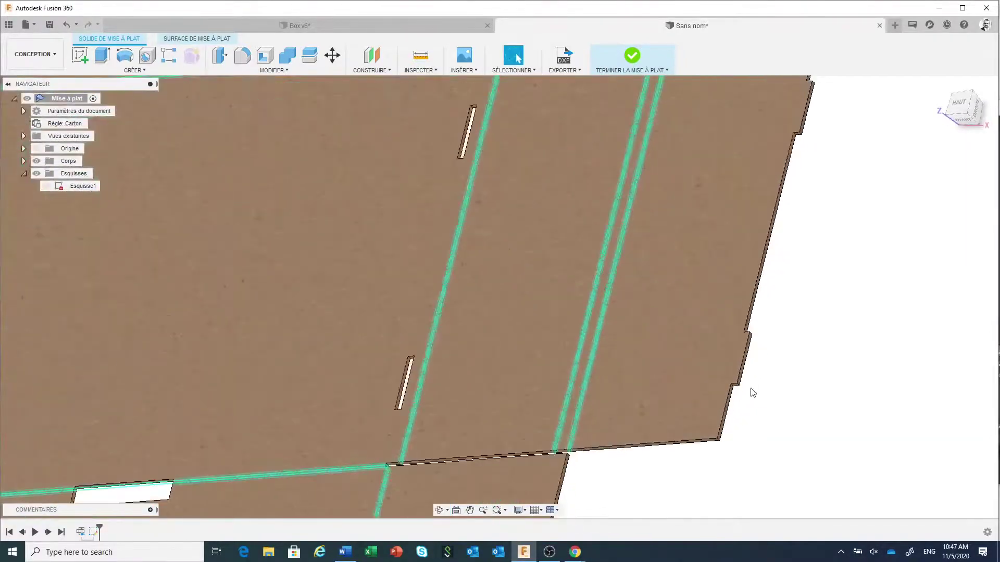
{"action": "scroll", "coordinate": [753, 392], "scroll_direction": "up", "scroll_amount": 4}
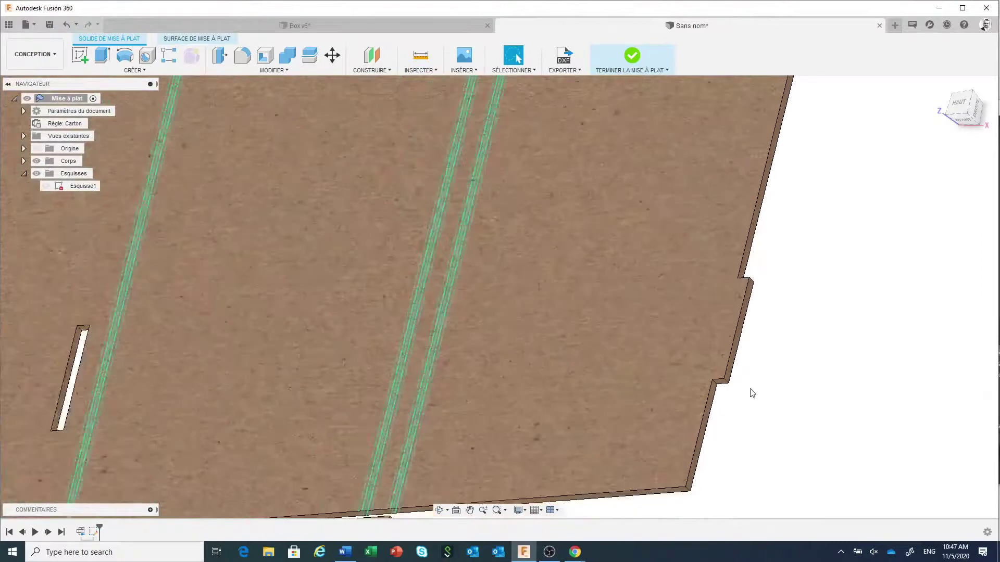
{"action": "scroll", "coordinate": [752, 393], "scroll_direction": "down", "scroll_amount": 1}
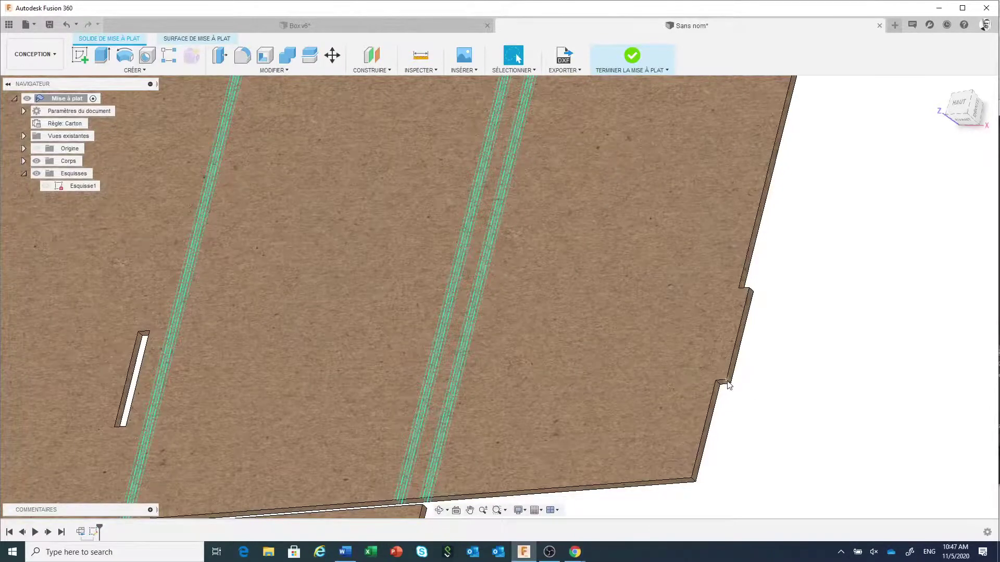
{"action": "scroll", "coordinate": [727, 388], "scroll_direction": "up", "scroll_amount": 2}
{"action": "scroll", "coordinate": [726, 388], "scroll_direction": "down", "scroll_amount": 4}
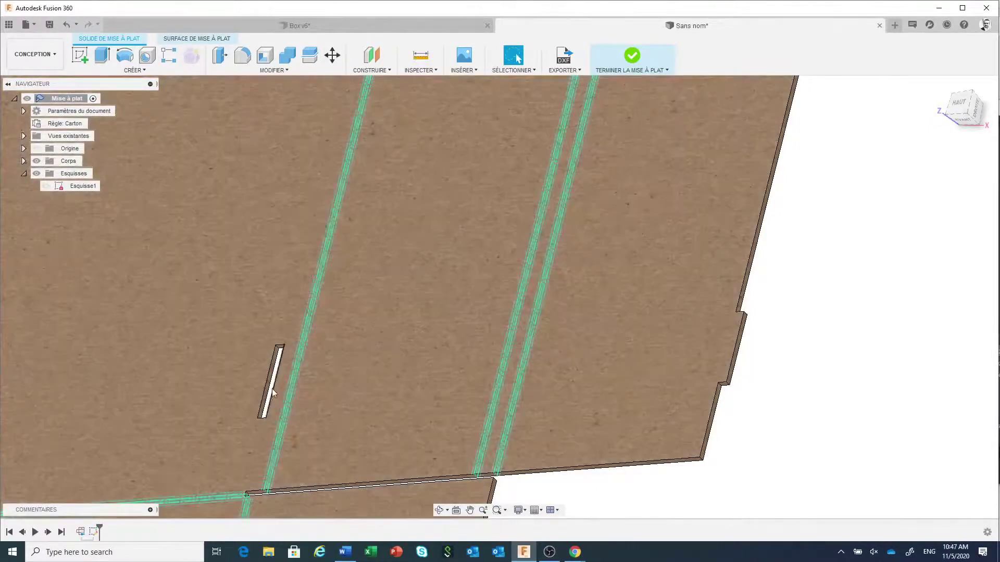
Step: Offset the three edge faces of the side flap's lower tab outward by a few millimetres with Press/Pull
{"action": "scroll", "coordinate": [714, 397], "scroll_direction": "up", "scroll_amount": 2}
{"action": "scroll", "coordinate": [729, 395], "scroll_direction": "up", "scroll_amount": 3}
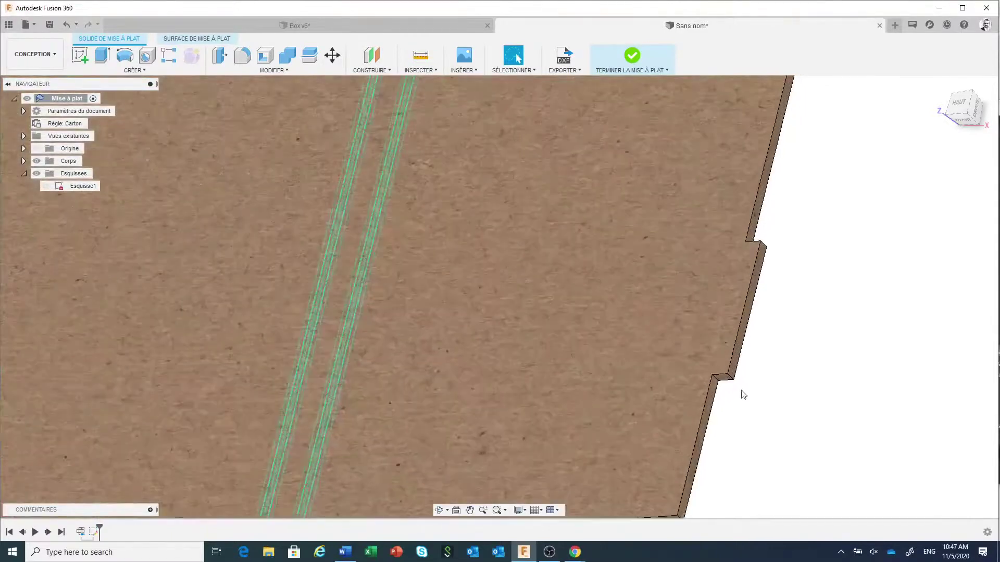
{"action": "scroll", "coordinate": [742, 404], "scroll_direction": "up", "scroll_amount": 1}
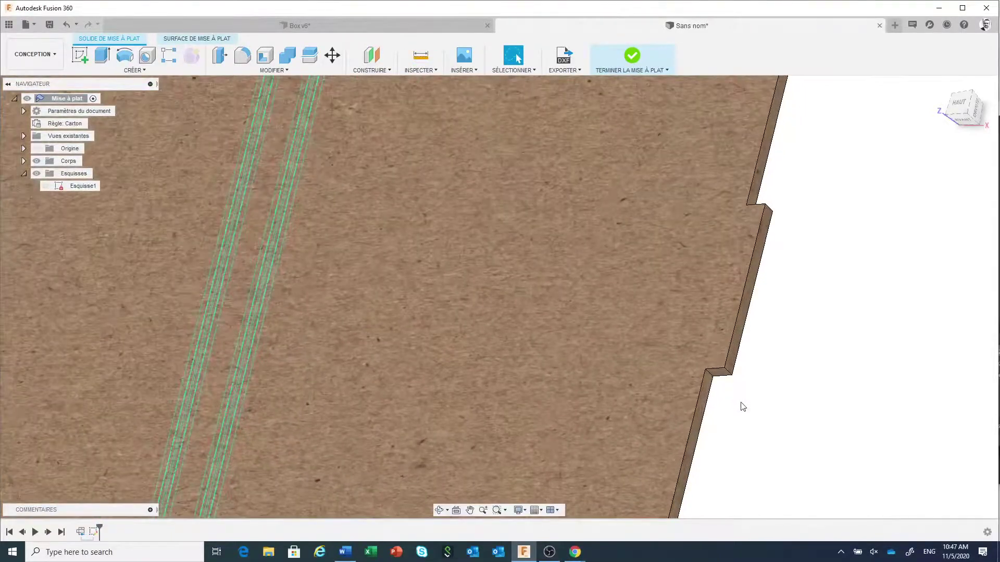
{"action": "scroll", "coordinate": [724, 385], "scroll_direction": "up", "scroll_amount": 1}
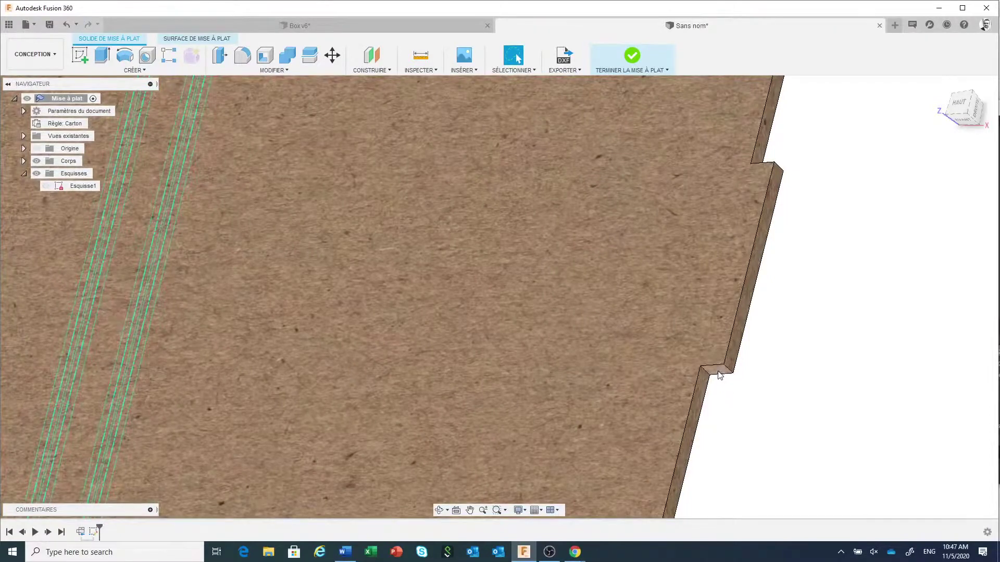
{"action": "left_click", "coordinate": [714, 369]}
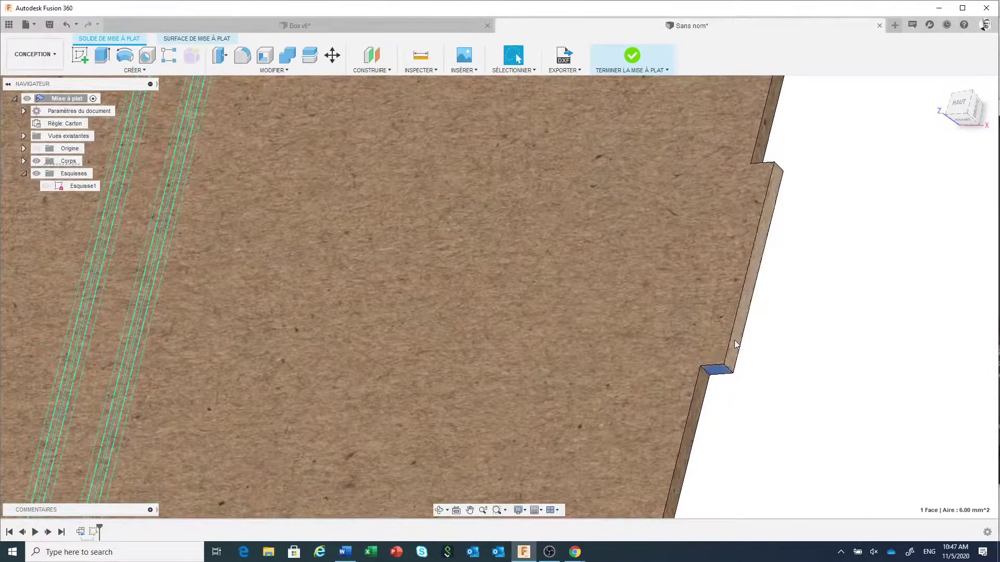
{"action": "left_click", "coordinate": [736, 343], "text": "ctrl"}
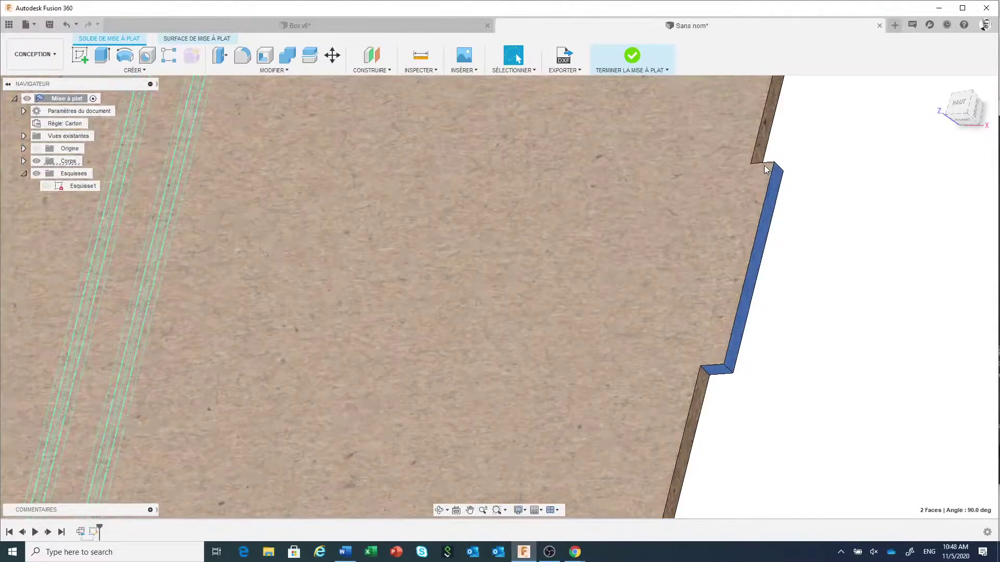
{"action": "left_click", "coordinate": [764, 170]}
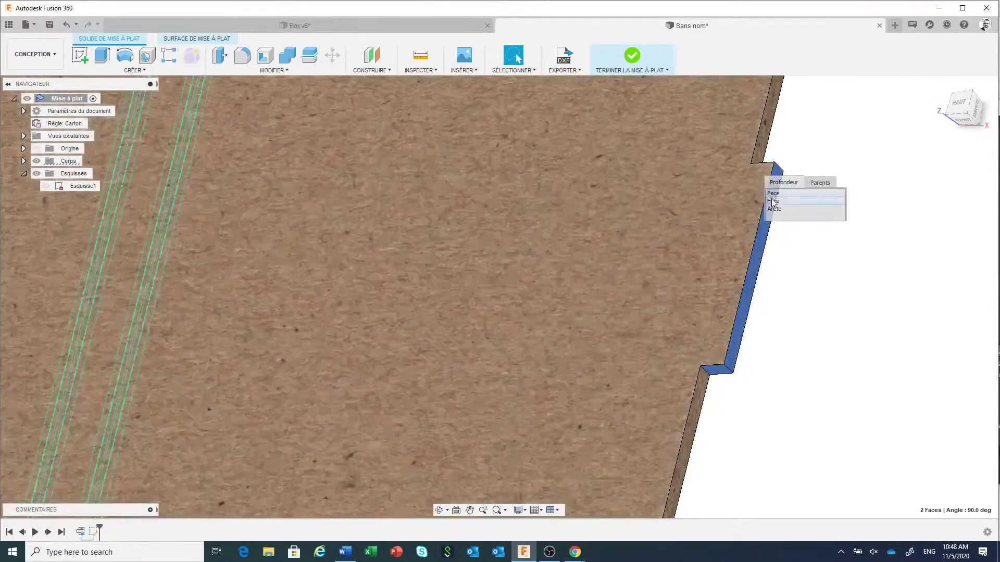
{"action": "left_click", "coordinate": [773, 201]}
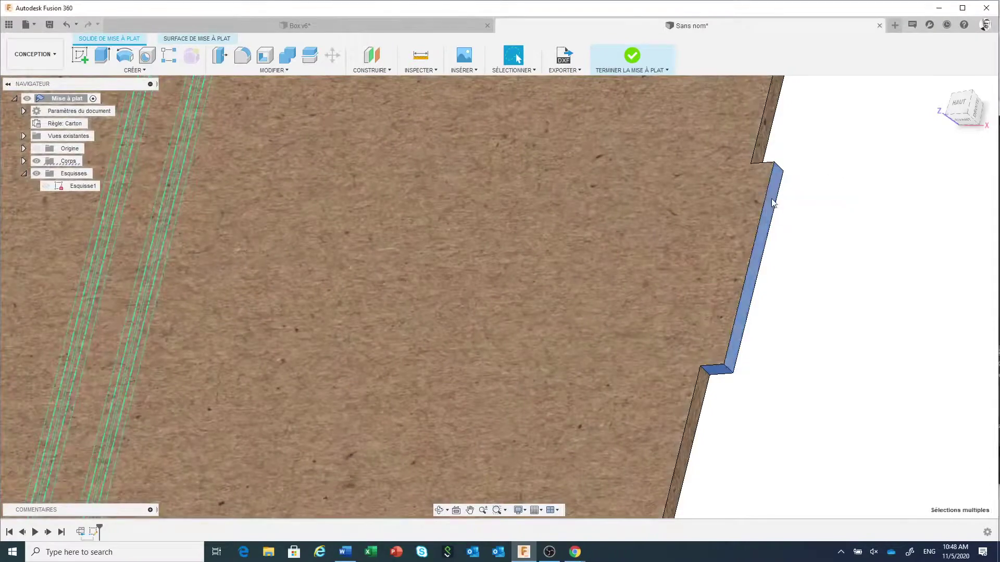
{"action": "right_click", "coordinate": [772, 203]}
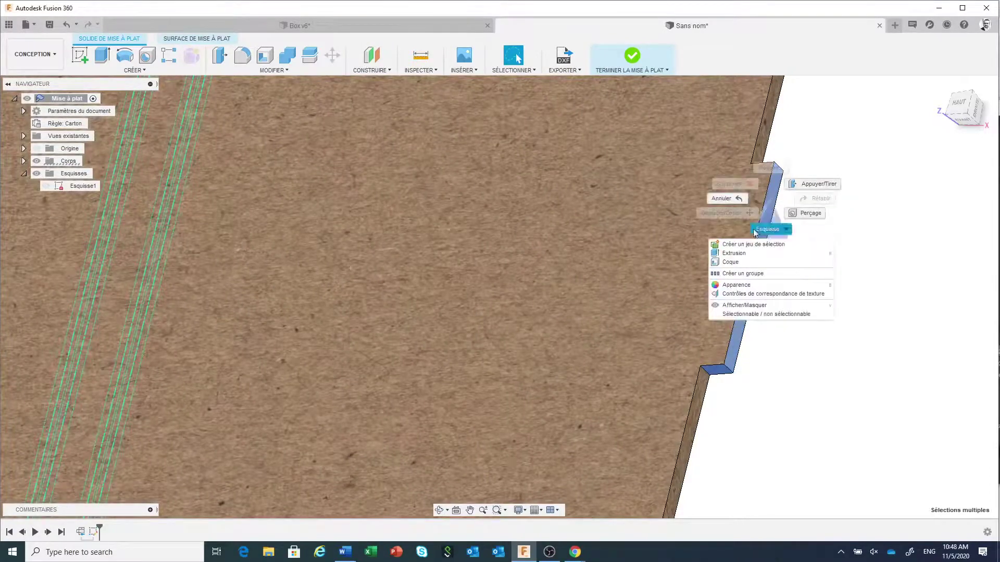
{"action": "left_click", "coordinate": [815, 183]}
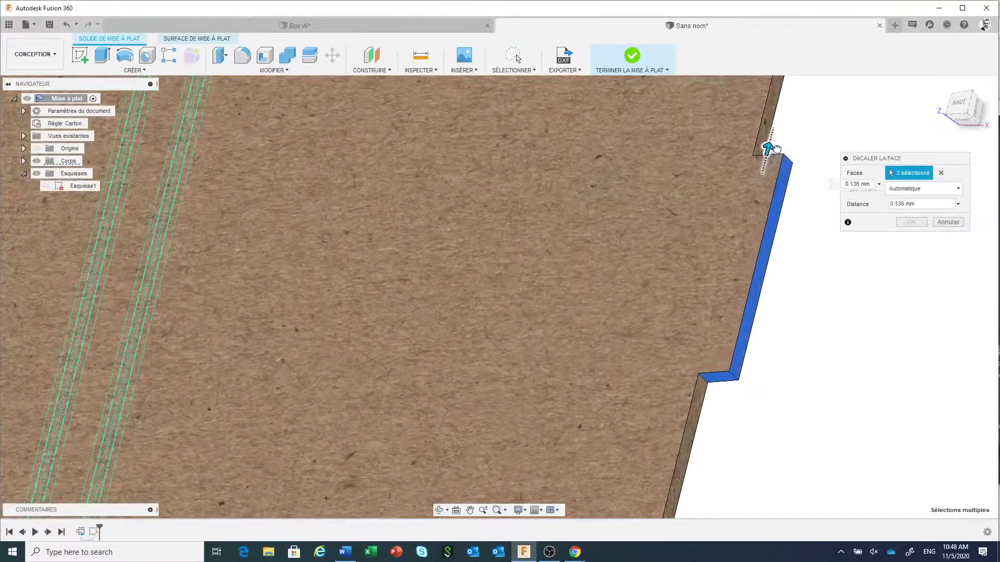
{"action": "left_click_drag", "start_coordinate": [765, 154], "coordinate": [807, 134]}
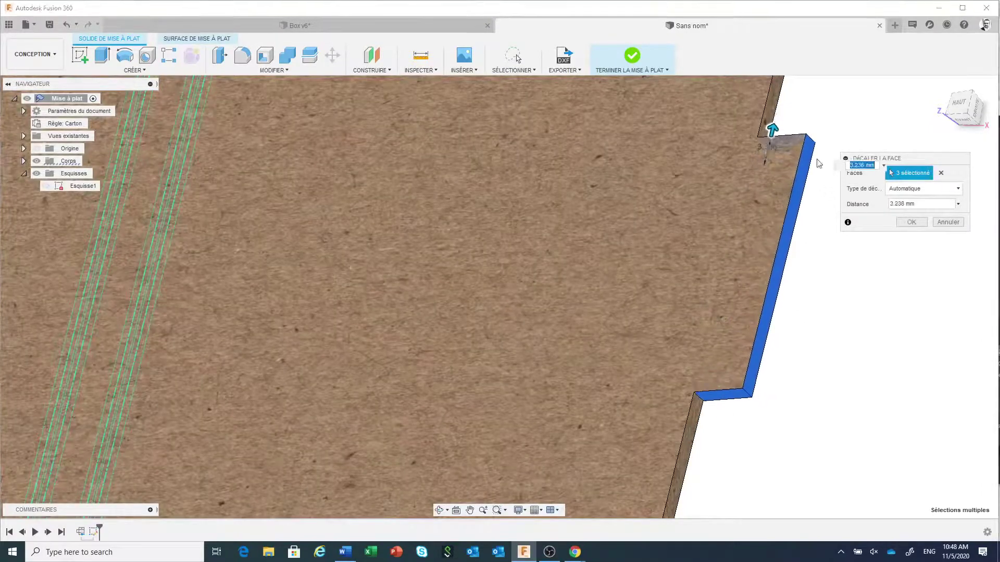
{"action": "left_click", "coordinate": [907, 222]}
Step: Finish editing the flat pattern and return to the folded box
{"action": "scroll", "coordinate": [681, 367], "scroll_direction": "down", "scroll_amount": 5}
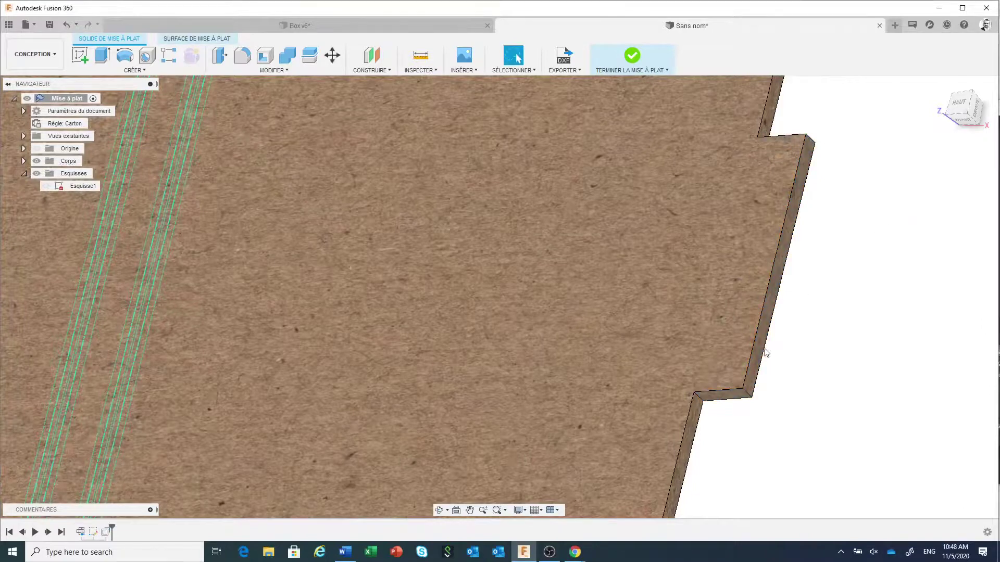
{"action": "scroll", "coordinate": [681, 364], "scroll_direction": "down", "scroll_amount": 4}
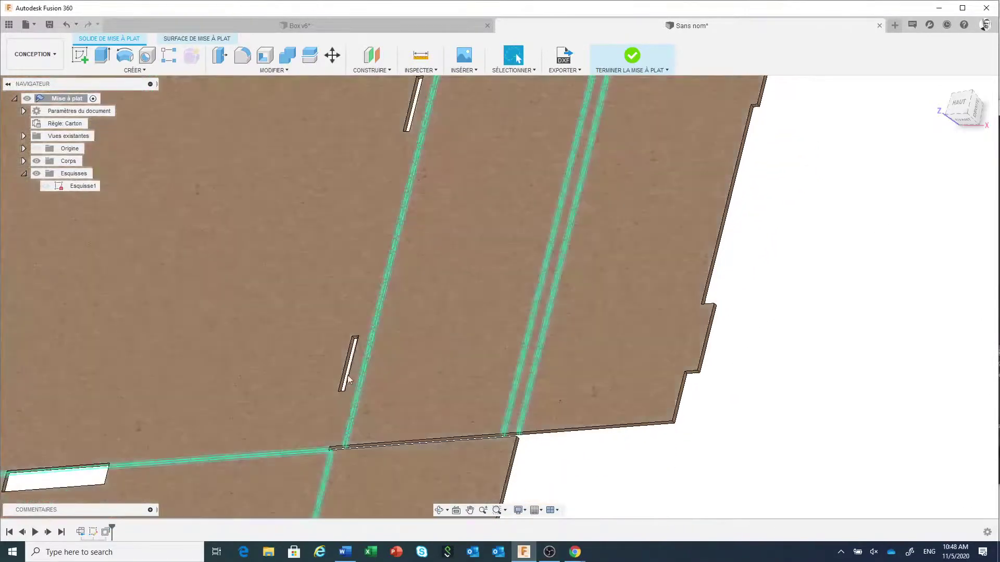
{"action": "scroll", "coordinate": [820, 401], "scroll_direction": "down", "scroll_amount": 1}
{"action": "scroll", "coordinate": [820, 401], "scroll_direction": "down", "scroll_amount": 5}
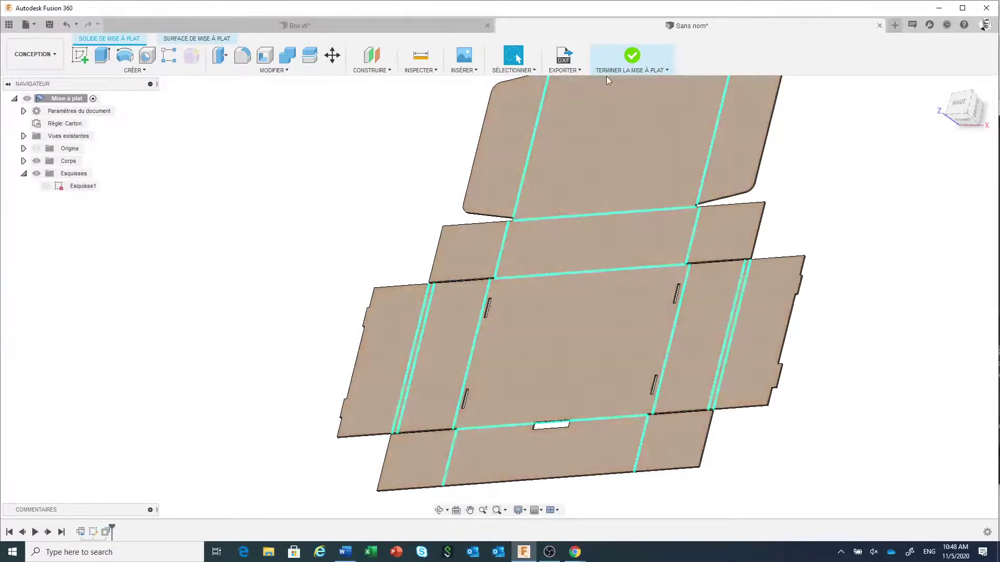
{"action": "left_click", "coordinate": [632, 56]}
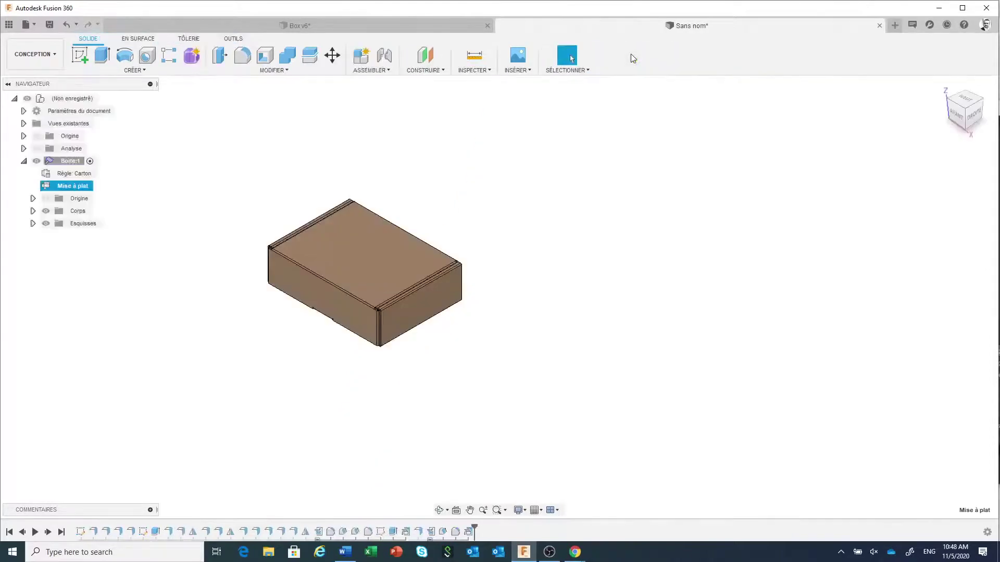
Step: Unfold all bends of the box, using the slotted bottom face as the fixed entity
{"action": "middle_click_drag", "start_coordinate": [493, 353], "coordinate": [626, 336]}
{"action": "left_click", "coordinate": [189, 38]}
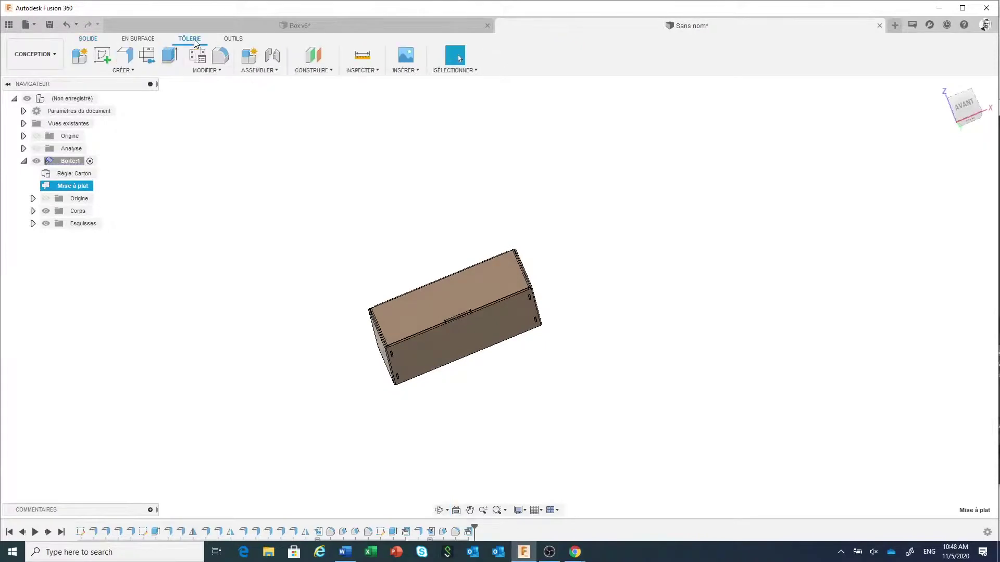
{"action": "left_click", "coordinate": [224, 72]}
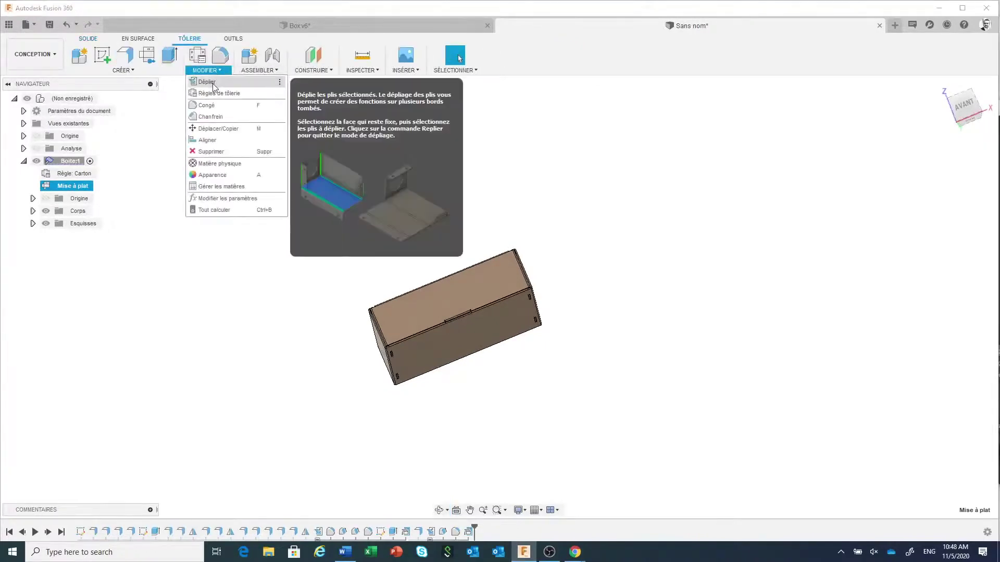
{"action": "left_click", "coordinate": [210, 81]}
{"action": "left_click", "coordinate": [460, 341]}
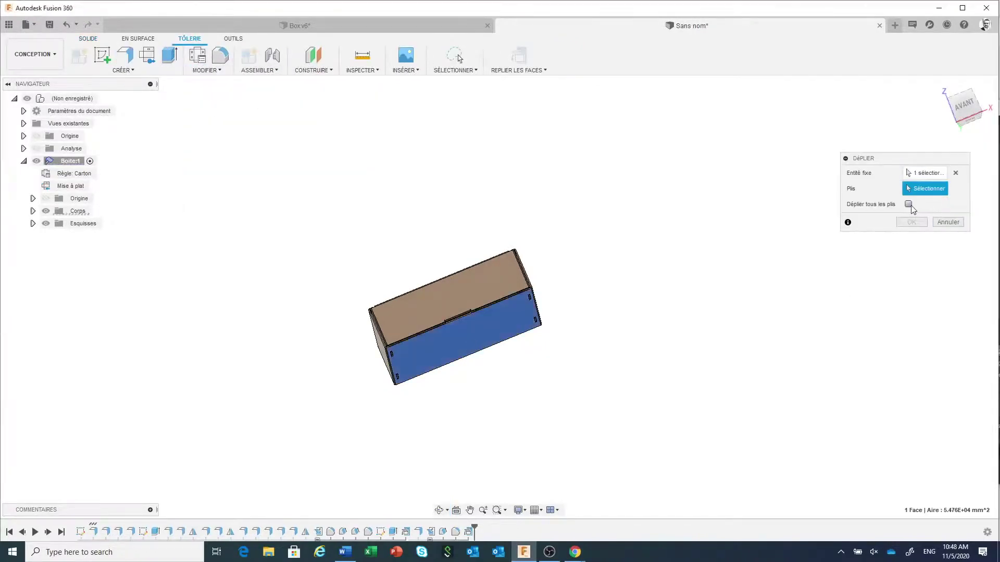
{"action": "left_click", "coordinate": [908, 204]}
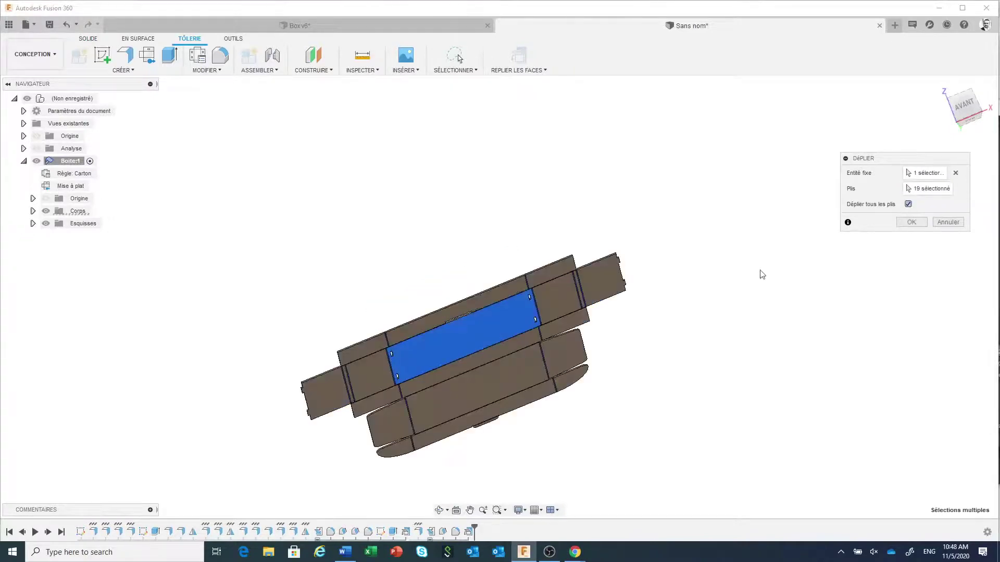
{"action": "left_click", "coordinate": [916, 230]}
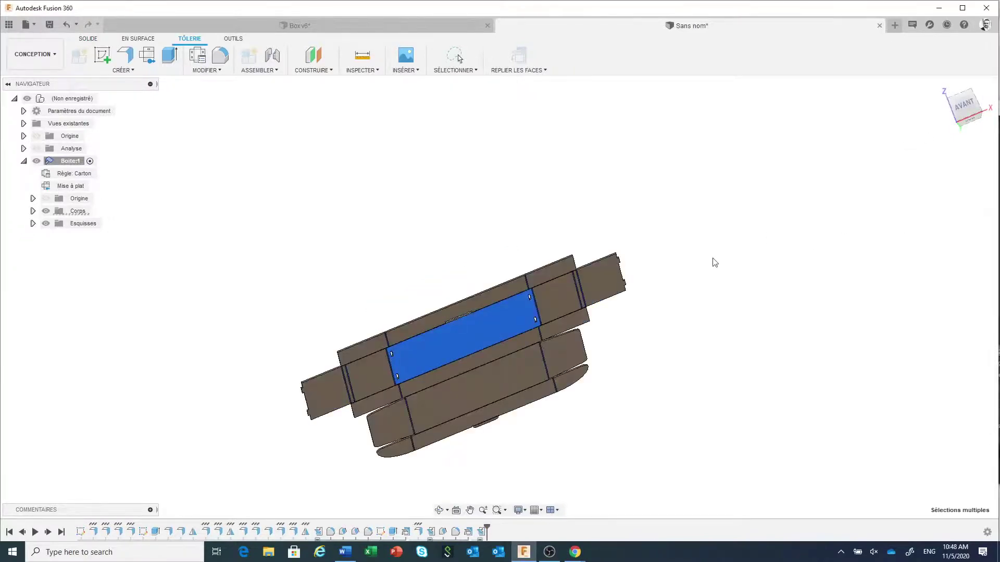
Step: Inspect the unfolded box's side flap tabs and undo the unfolding of the bends
{"action": "middle_click_drag", "start_coordinate": [714, 261], "coordinate": [716, 315], "text": "shift"}
{"action": "scroll", "coordinate": [633, 455], "scroll_direction": "up", "scroll_amount": 10}
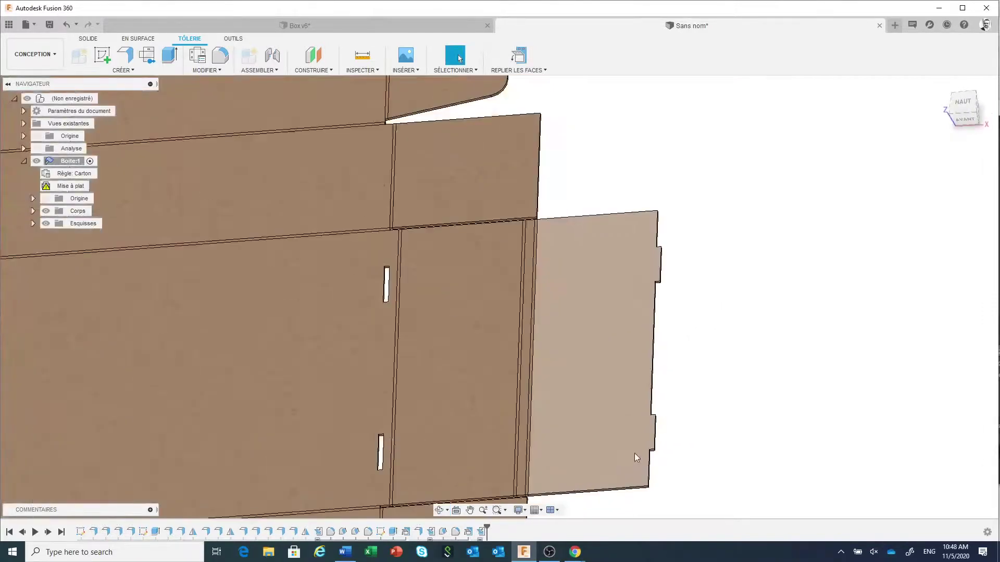
{"action": "scroll", "coordinate": [695, 402], "scroll_direction": "down", "scroll_amount": 8}
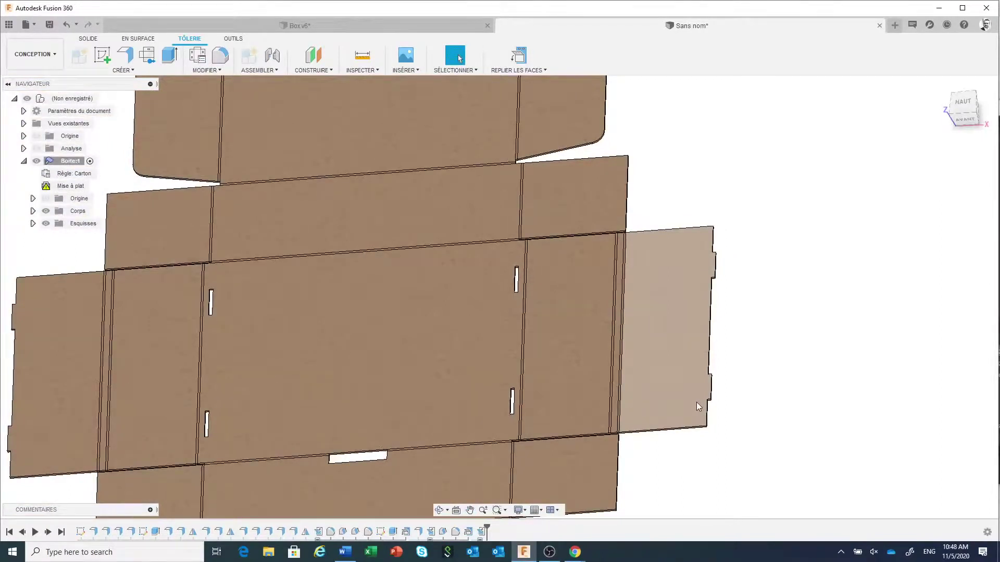
{"action": "left_click", "coordinate": [67, 25]}
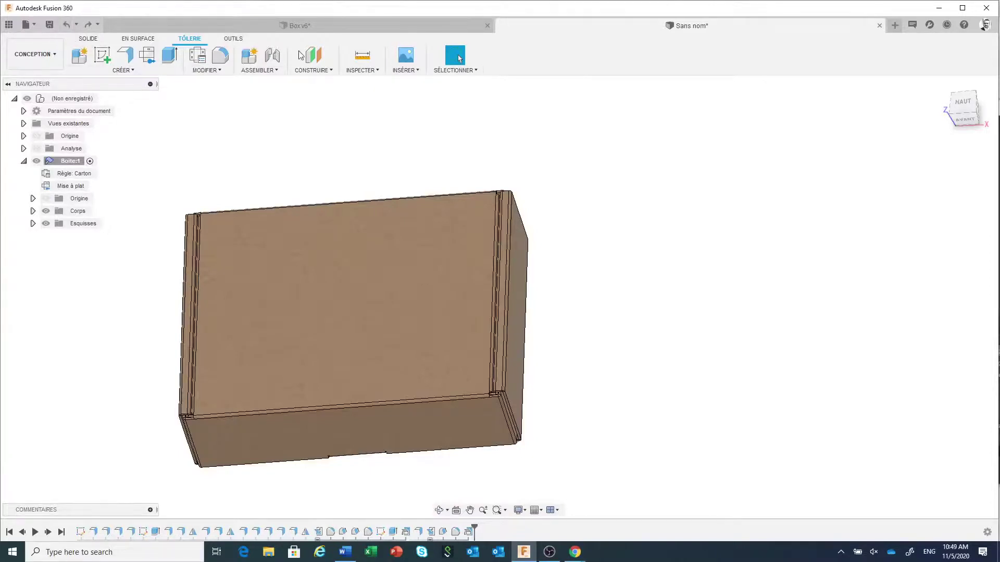
Step: Activate the box's flat pattern and examine the modified tab on the side flap
{"action": "left_click", "coordinate": [85, 188]}
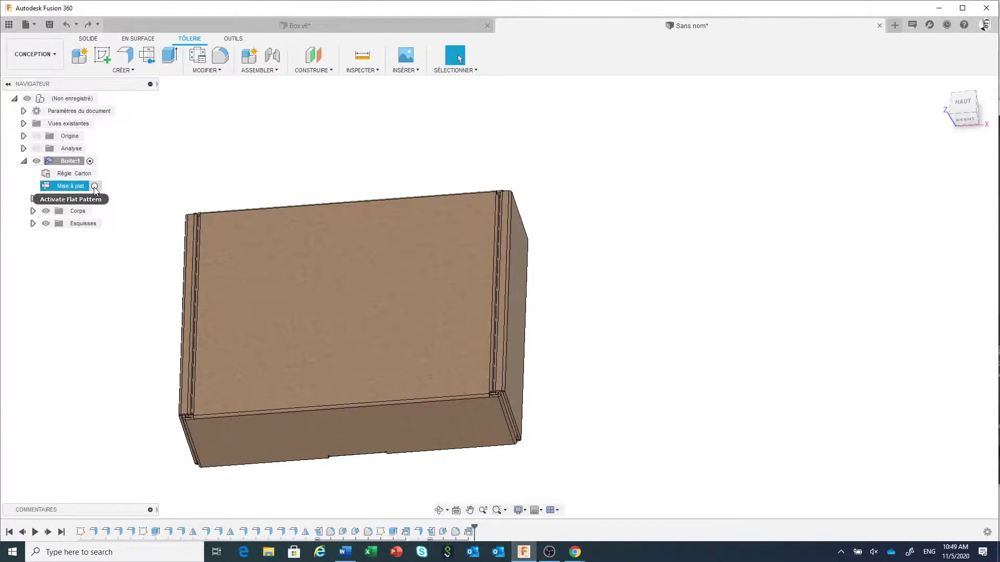
{"action": "left_click", "coordinate": [94, 187]}
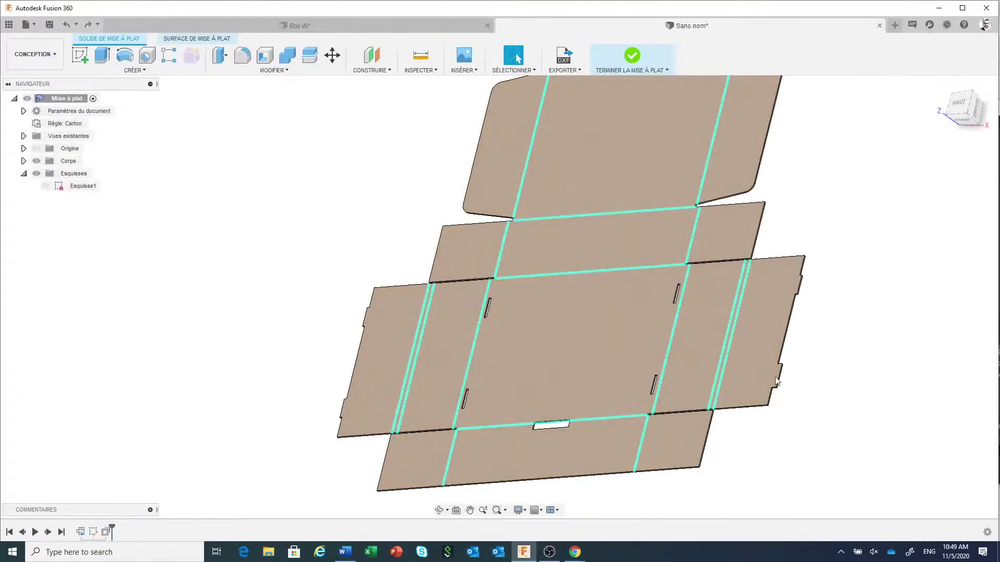
{"action": "scroll", "coordinate": [775, 381], "scroll_direction": "up", "scroll_amount": 5}
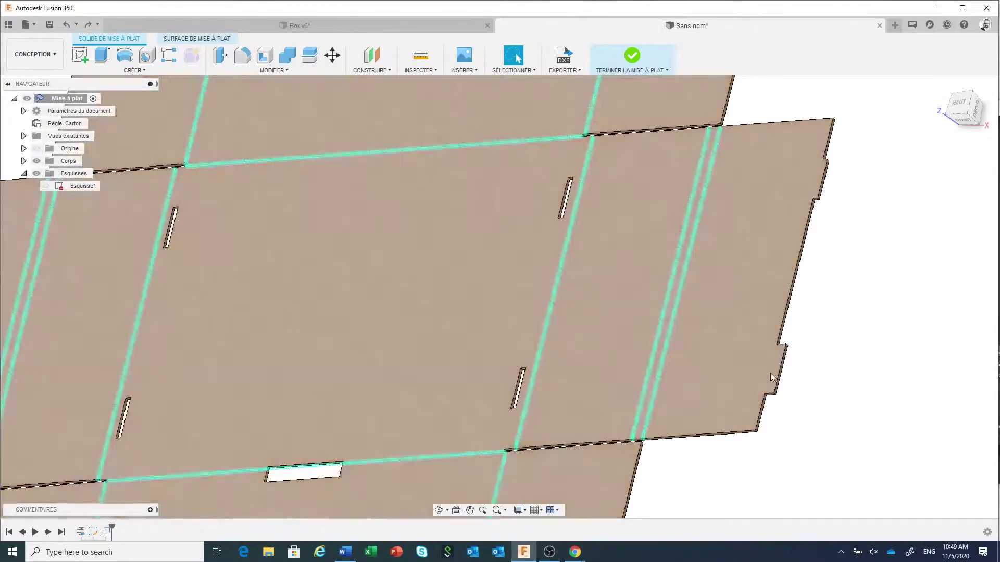
{"action": "scroll", "coordinate": [770, 373], "scroll_direction": "down", "scroll_amount": 5}
Step: Switch to the manufacturing workspace and regenerate the outdated Profil 2D1 cutting toolpath for the modified flat pattern
{"action": "left_click", "coordinate": [45, 58]}
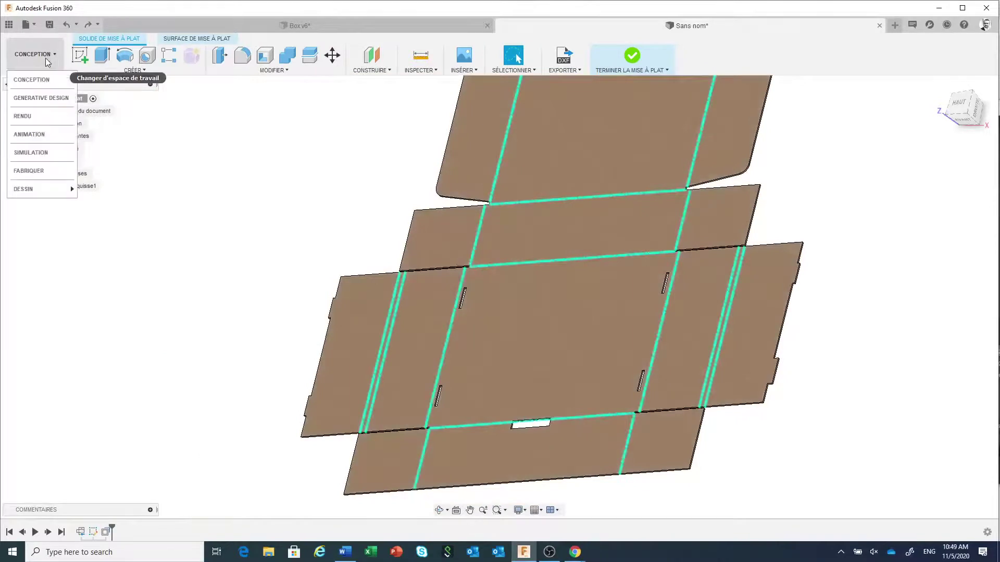
{"action": "left_click", "coordinate": [27, 172]}
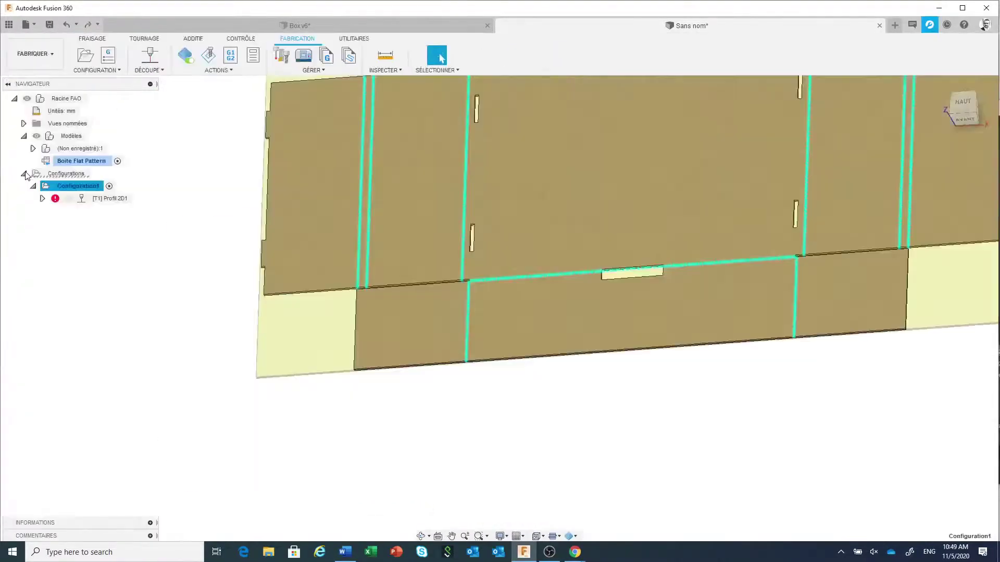
{"action": "scroll", "coordinate": [286, 362], "scroll_direction": "down", "scroll_amount": 2}
{"action": "scroll", "coordinate": [748, 290], "scroll_direction": "up", "scroll_amount": 3}
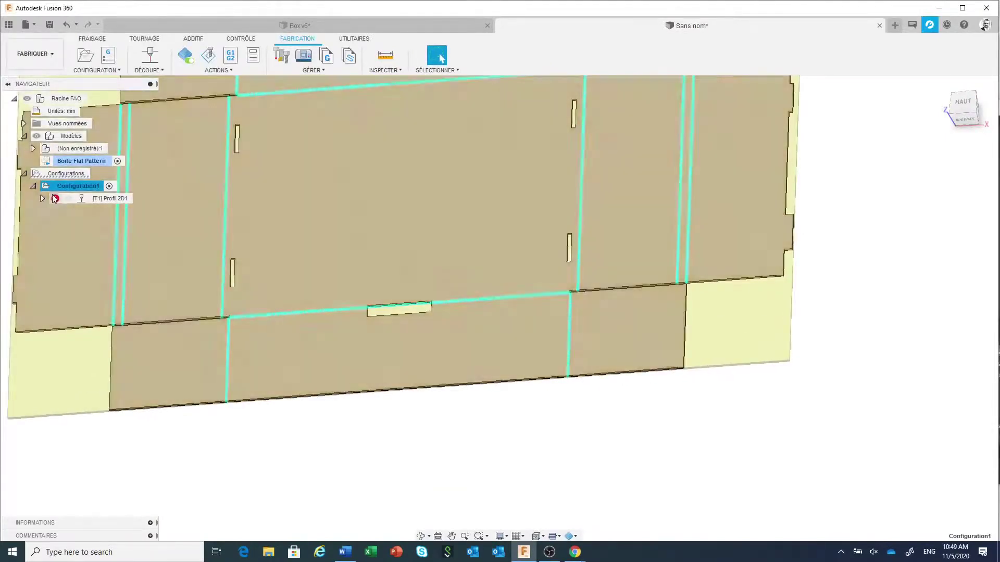
{"action": "left_click", "coordinate": [56, 199]}
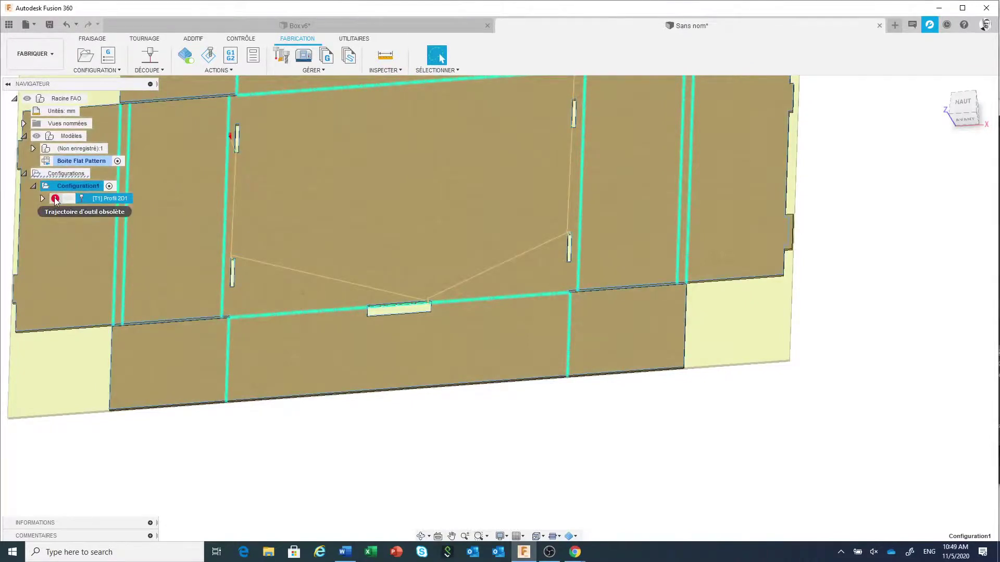
{"action": "scroll", "coordinate": [134, 269], "scroll_direction": "down", "scroll_amount": 3}
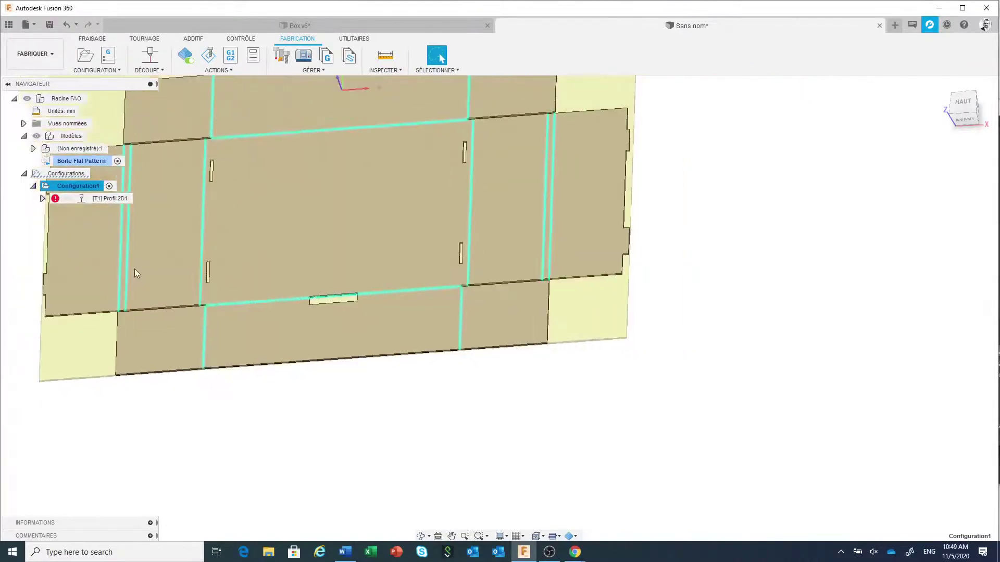
{"action": "middle_click_drag", "start_coordinate": [322, 256], "coordinate": [500, 326]}
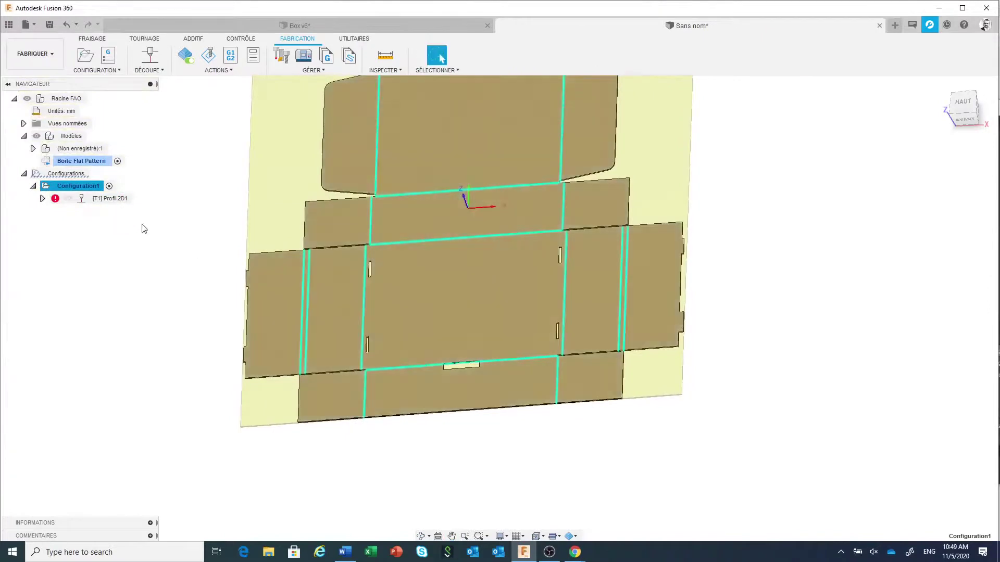
{"action": "right_click", "coordinate": [114, 202]}
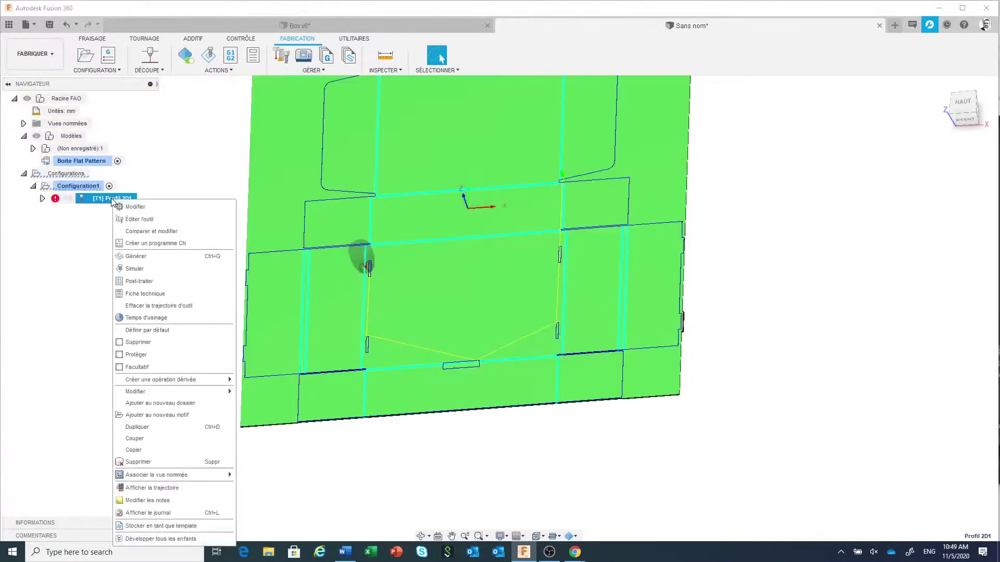
{"action": "left_click", "coordinate": [133, 257]}
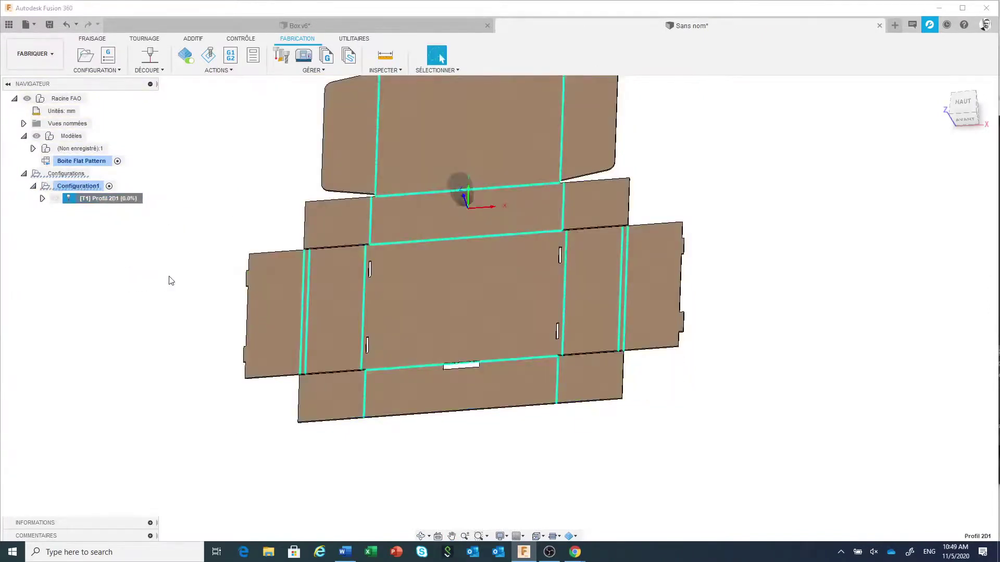
Step: Simulate the Profil 2D1 toolpath on the whole flat pattern, playing the cutting animation and pausing it partway
{"action": "scroll", "coordinate": [171, 281], "scroll_direction": "down", "scroll_amount": 2}
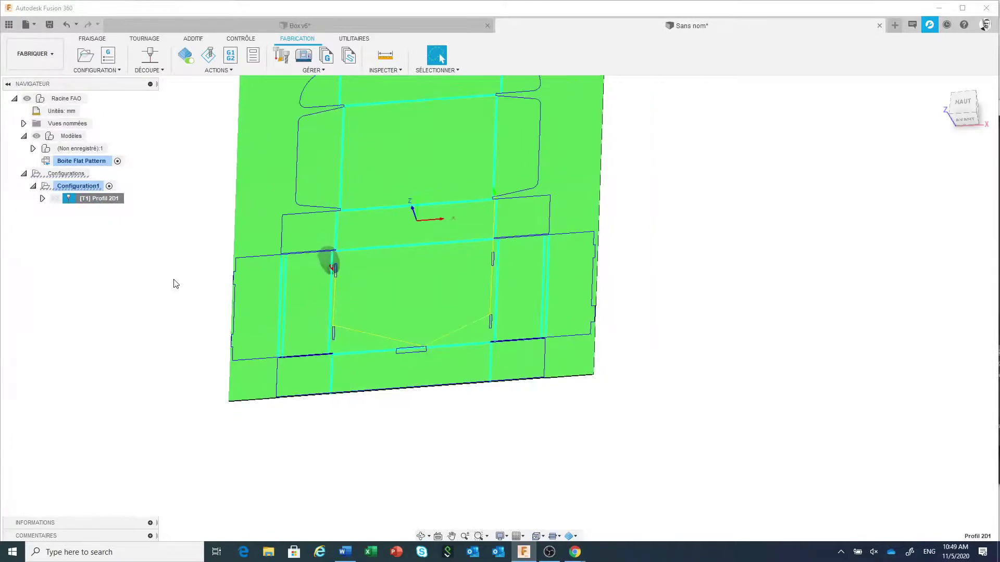
{"action": "scroll", "coordinate": [618, 327], "scroll_direction": "down", "scroll_amount": 2}
{"action": "middle_click_drag", "start_coordinate": [616, 332], "coordinate": [676, 361]}
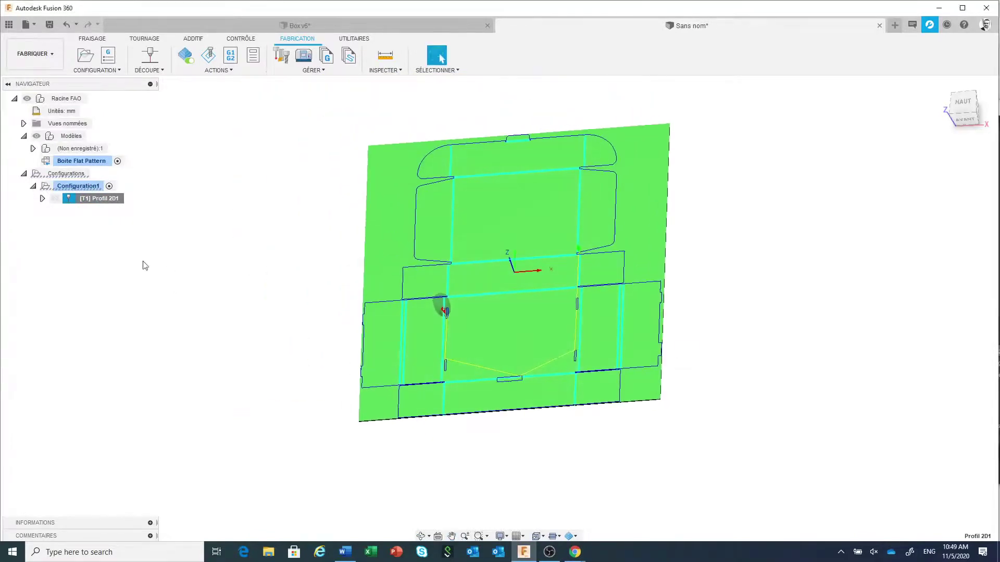
{"action": "right_click", "coordinate": [107, 201]}
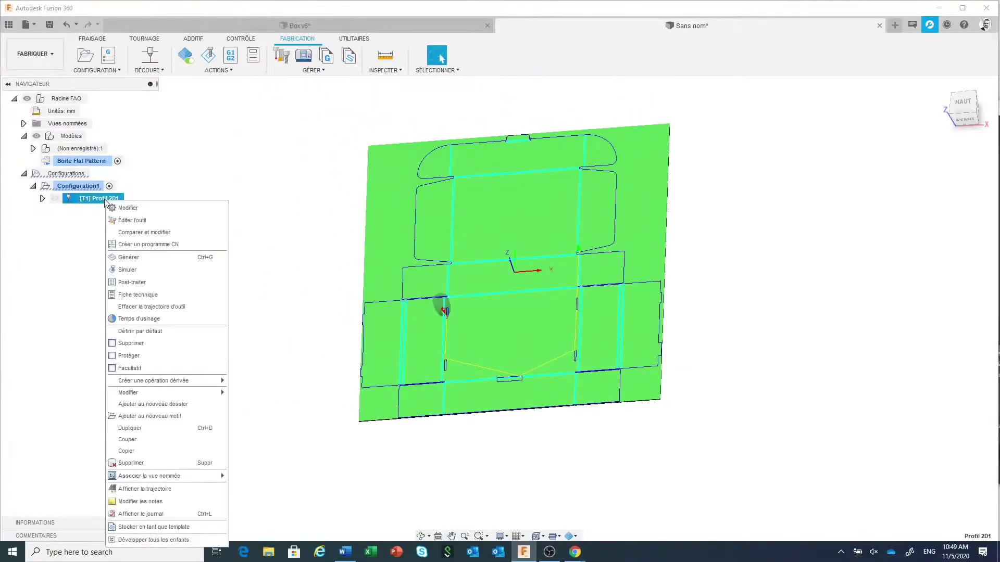
{"action": "left_click", "coordinate": [126, 271]}
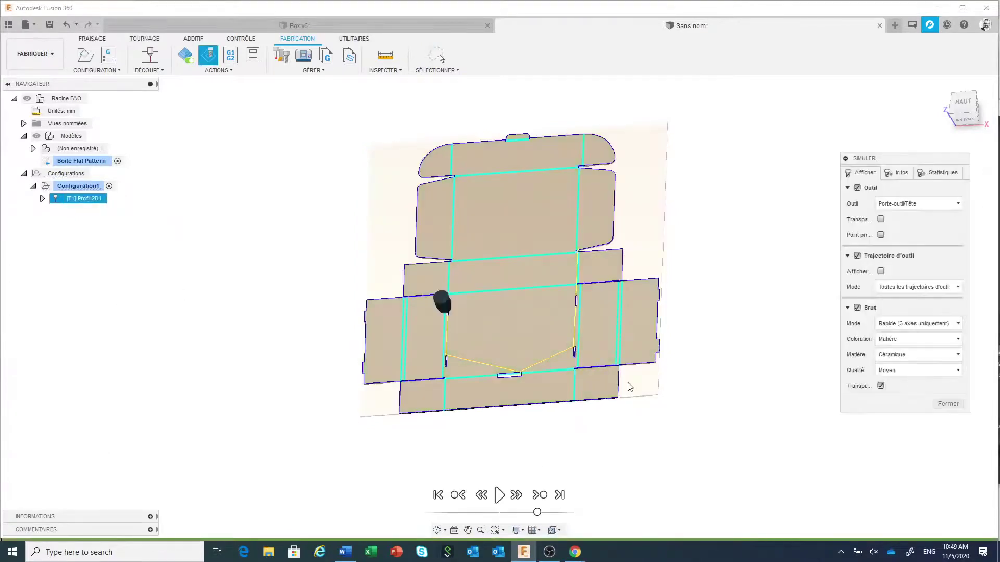
{"action": "left_click", "coordinate": [500, 496]}
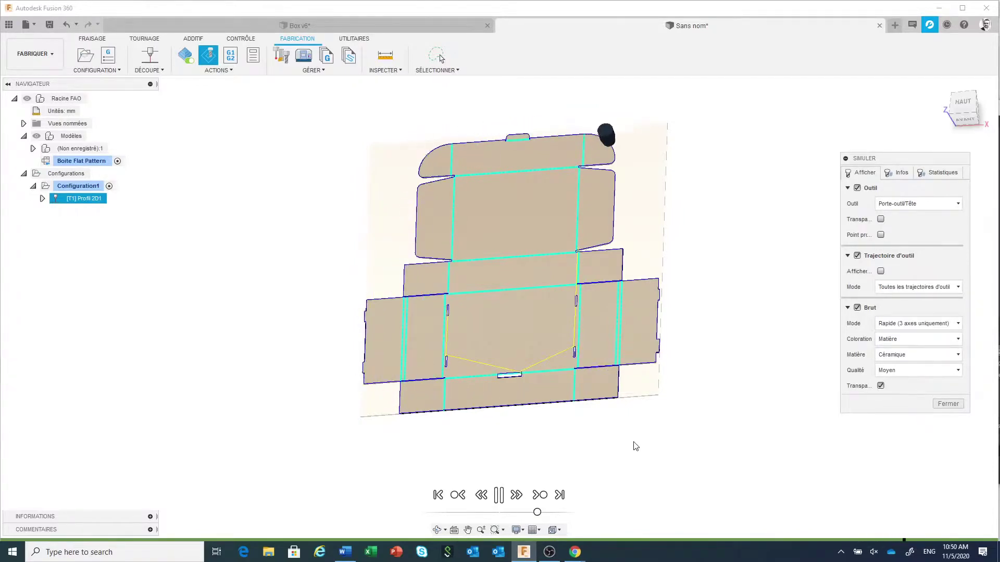
{"action": "key", "text": "space"}
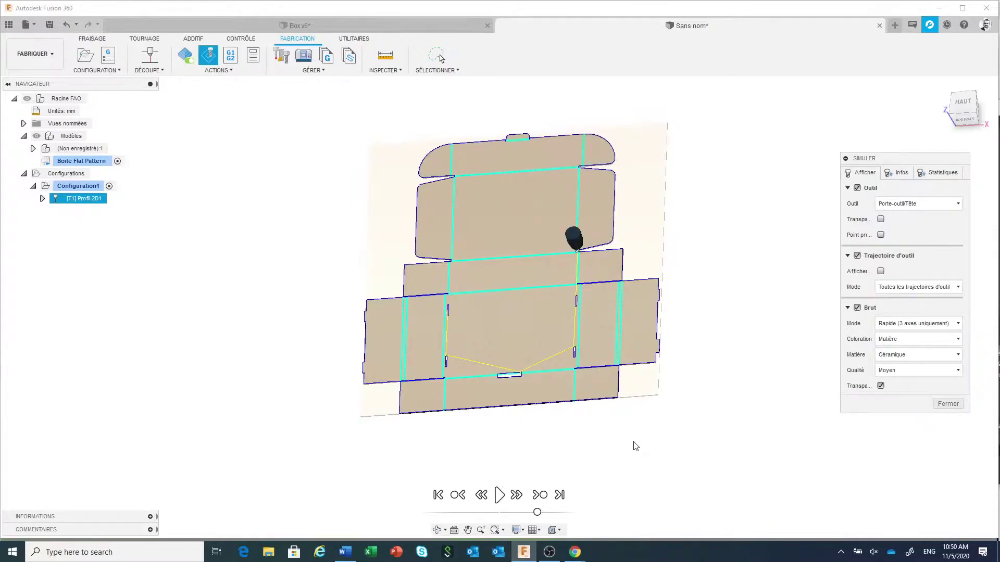